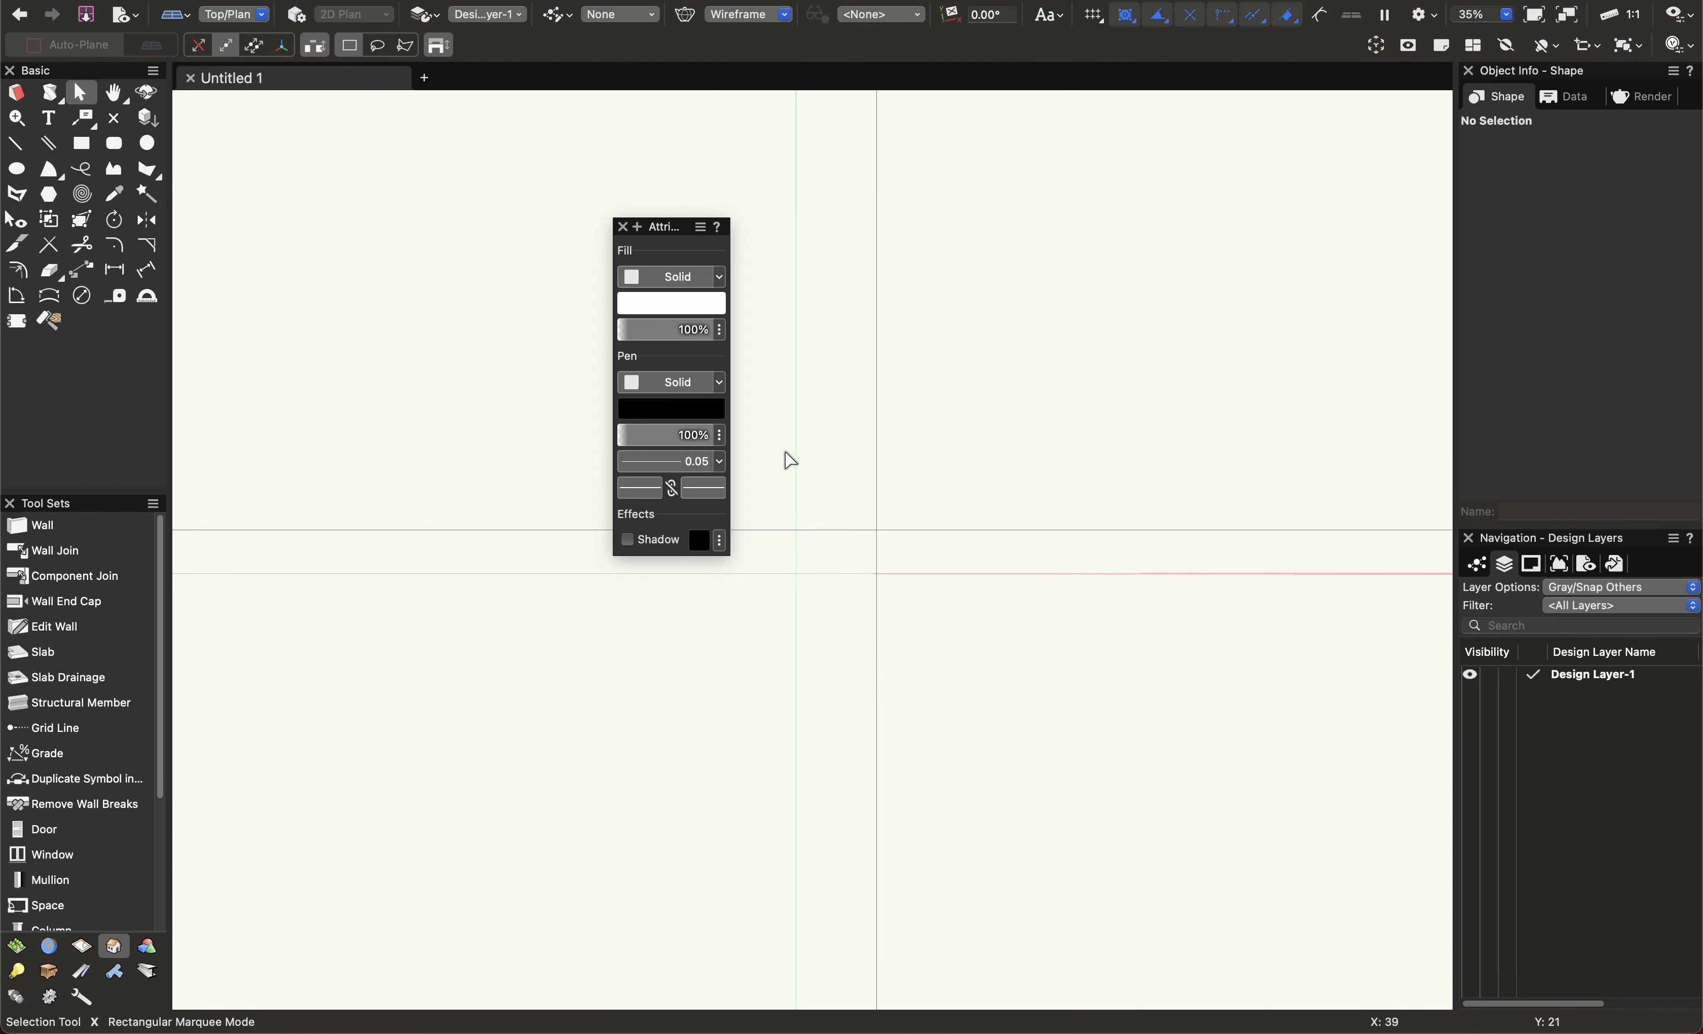
Dock the floating Attributes palette above the Basic palette.
drag(625, 222, 73, 79)
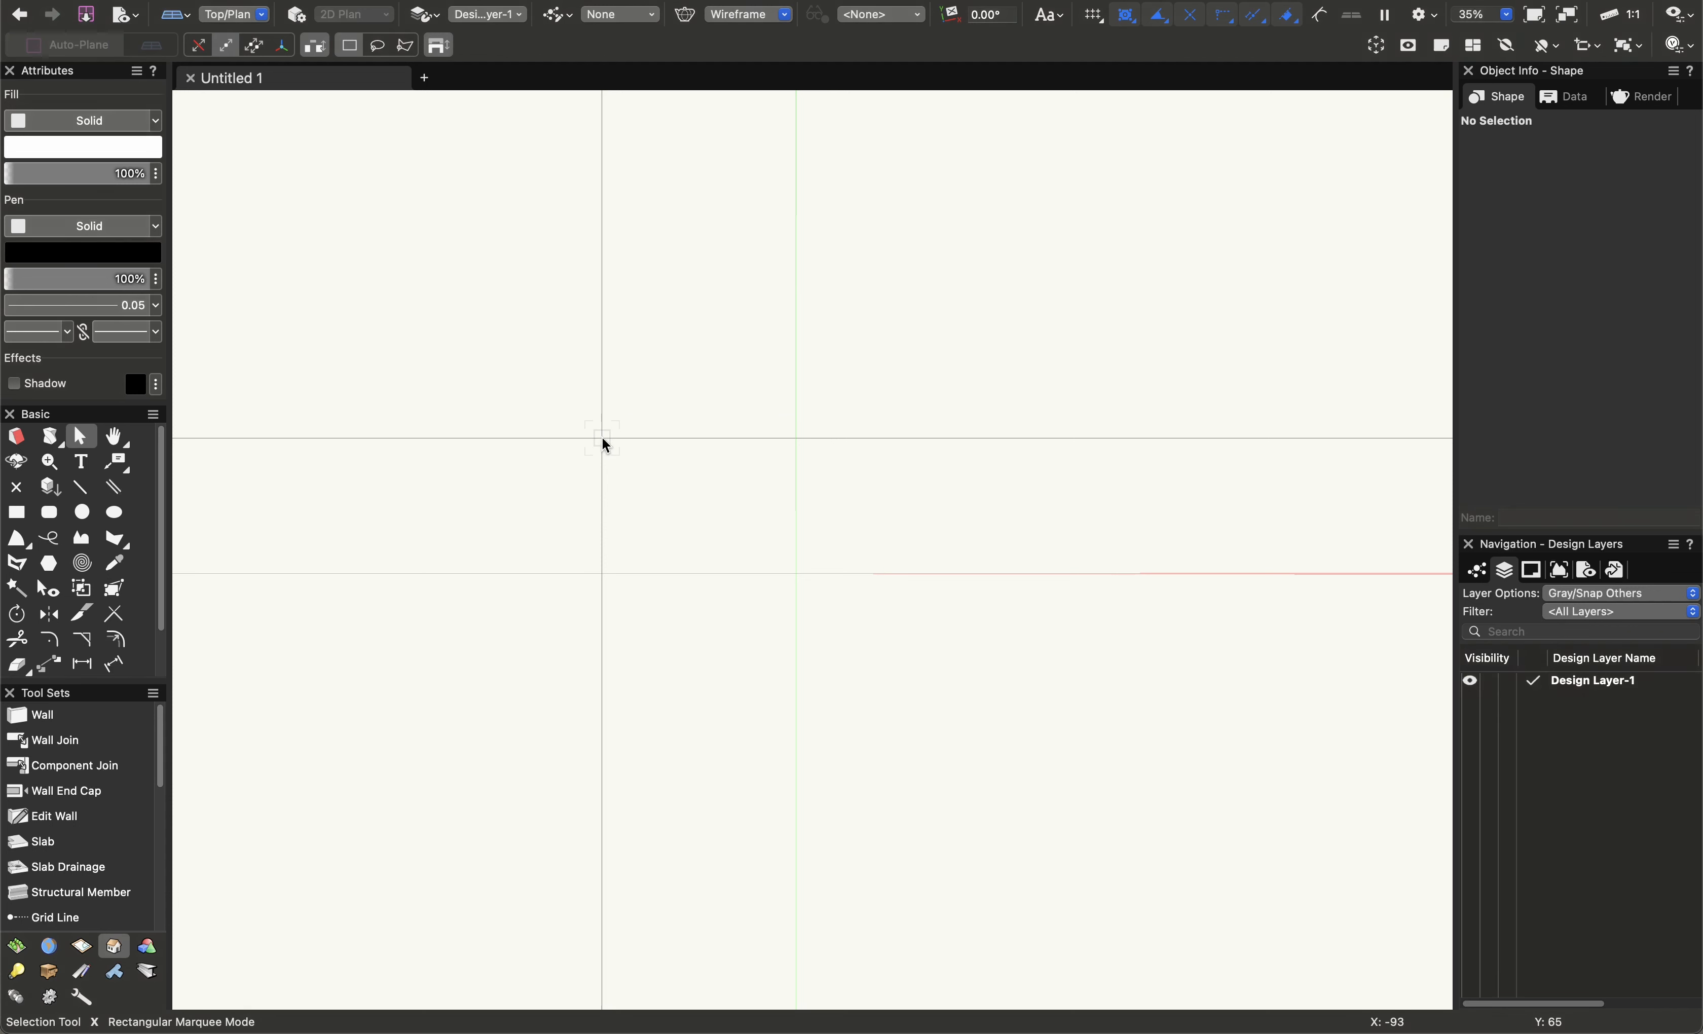
middle_drag(758, 492, 508, 518)
scroll(507, 517, down, 1)
scroll(484, 563, down, 5)
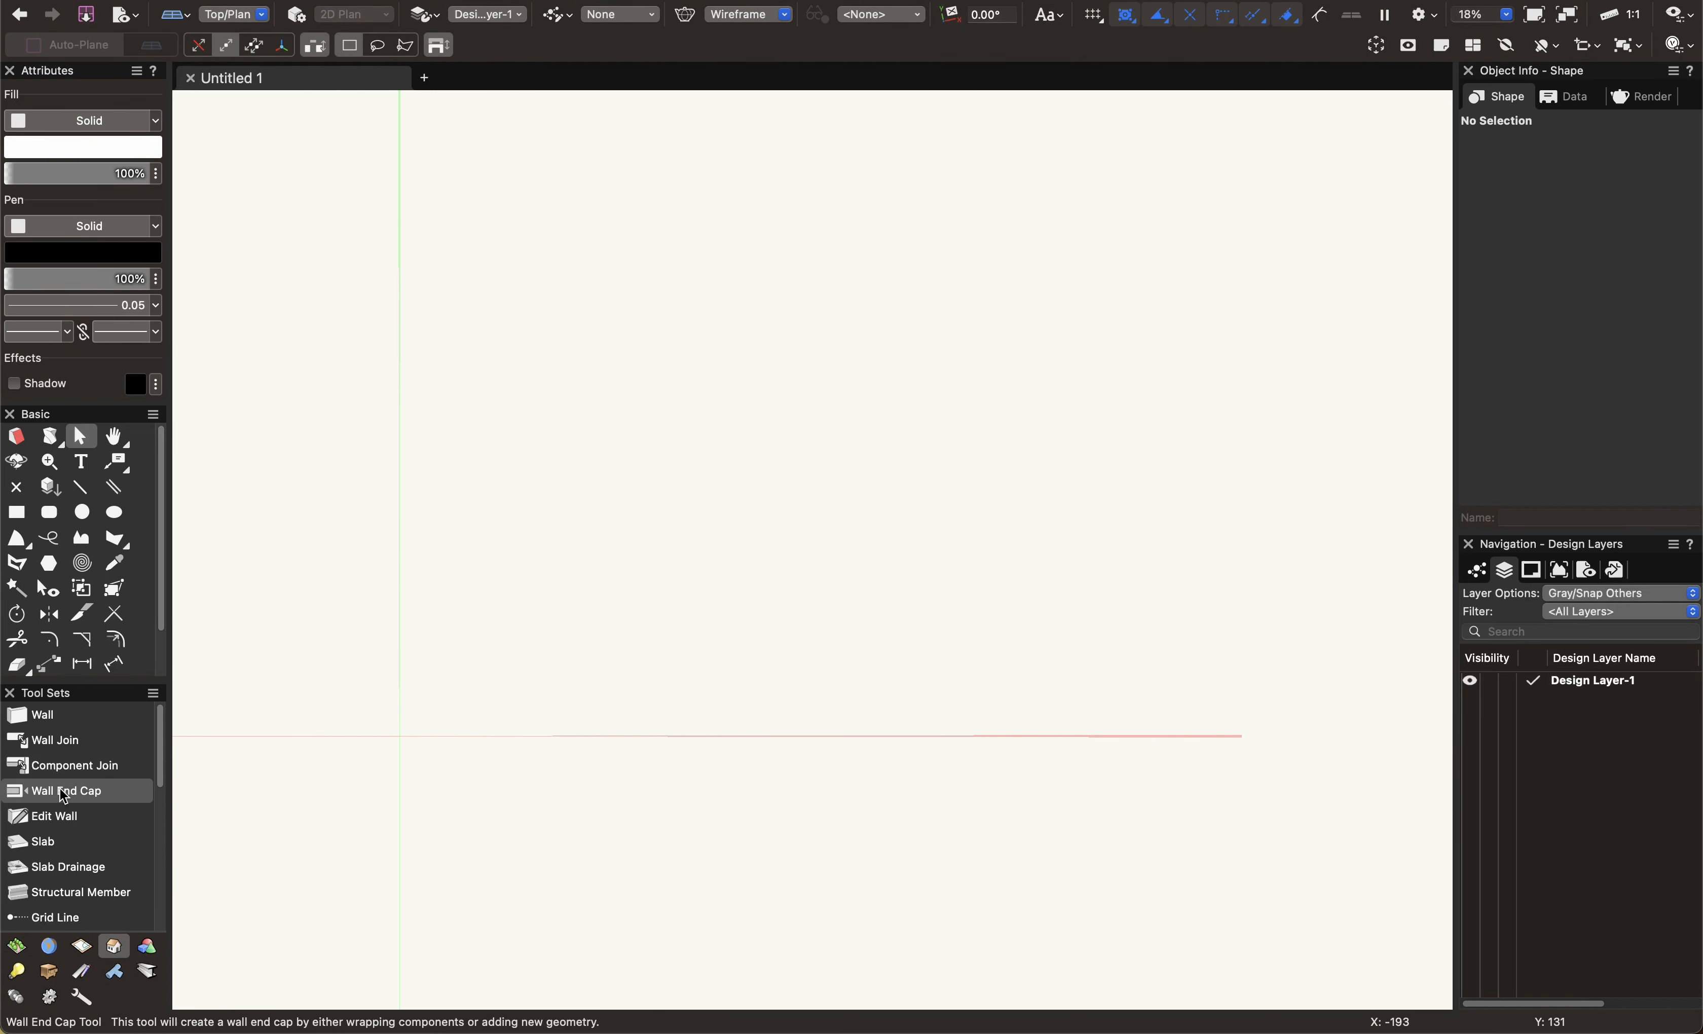
Detach the tool set containing the Flyover tool as a separate floating palette and enlarge it.
drag(143, 948, 298, 483)
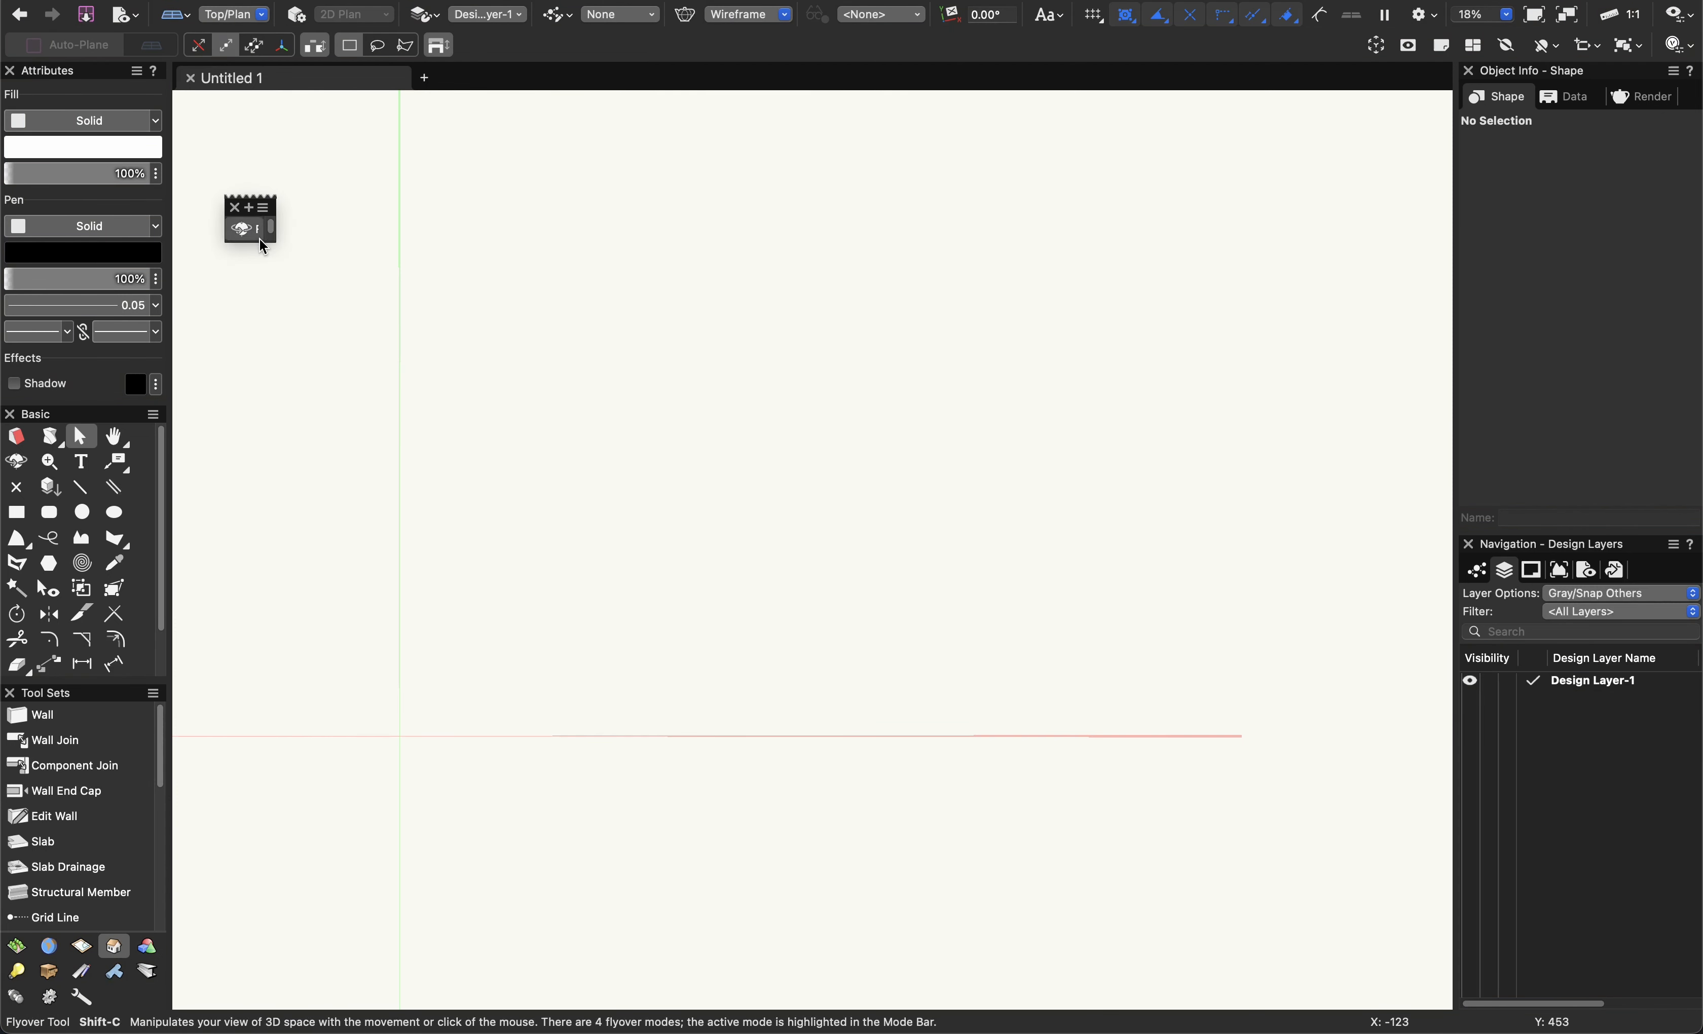
drag(276, 241, 404, 832)
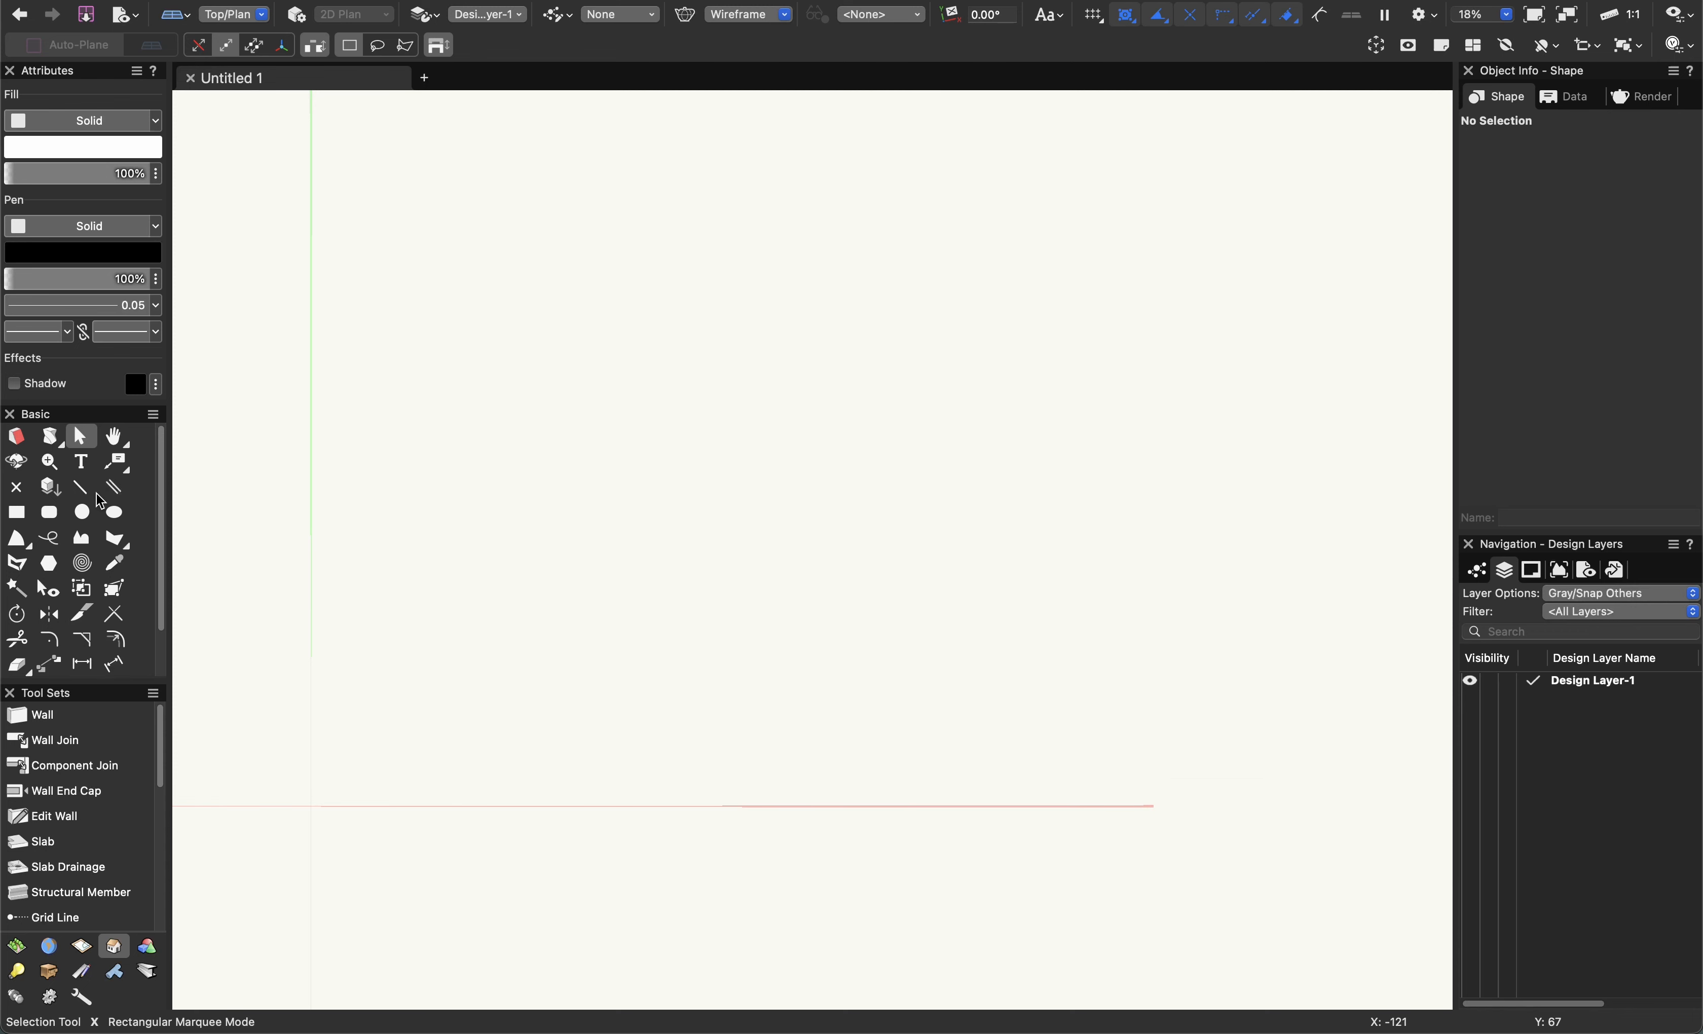
Close the docked Basic tool palette.
scroll(63, 530, down, 1)
scroll(79, 554, up, 1)
click(11, 415)
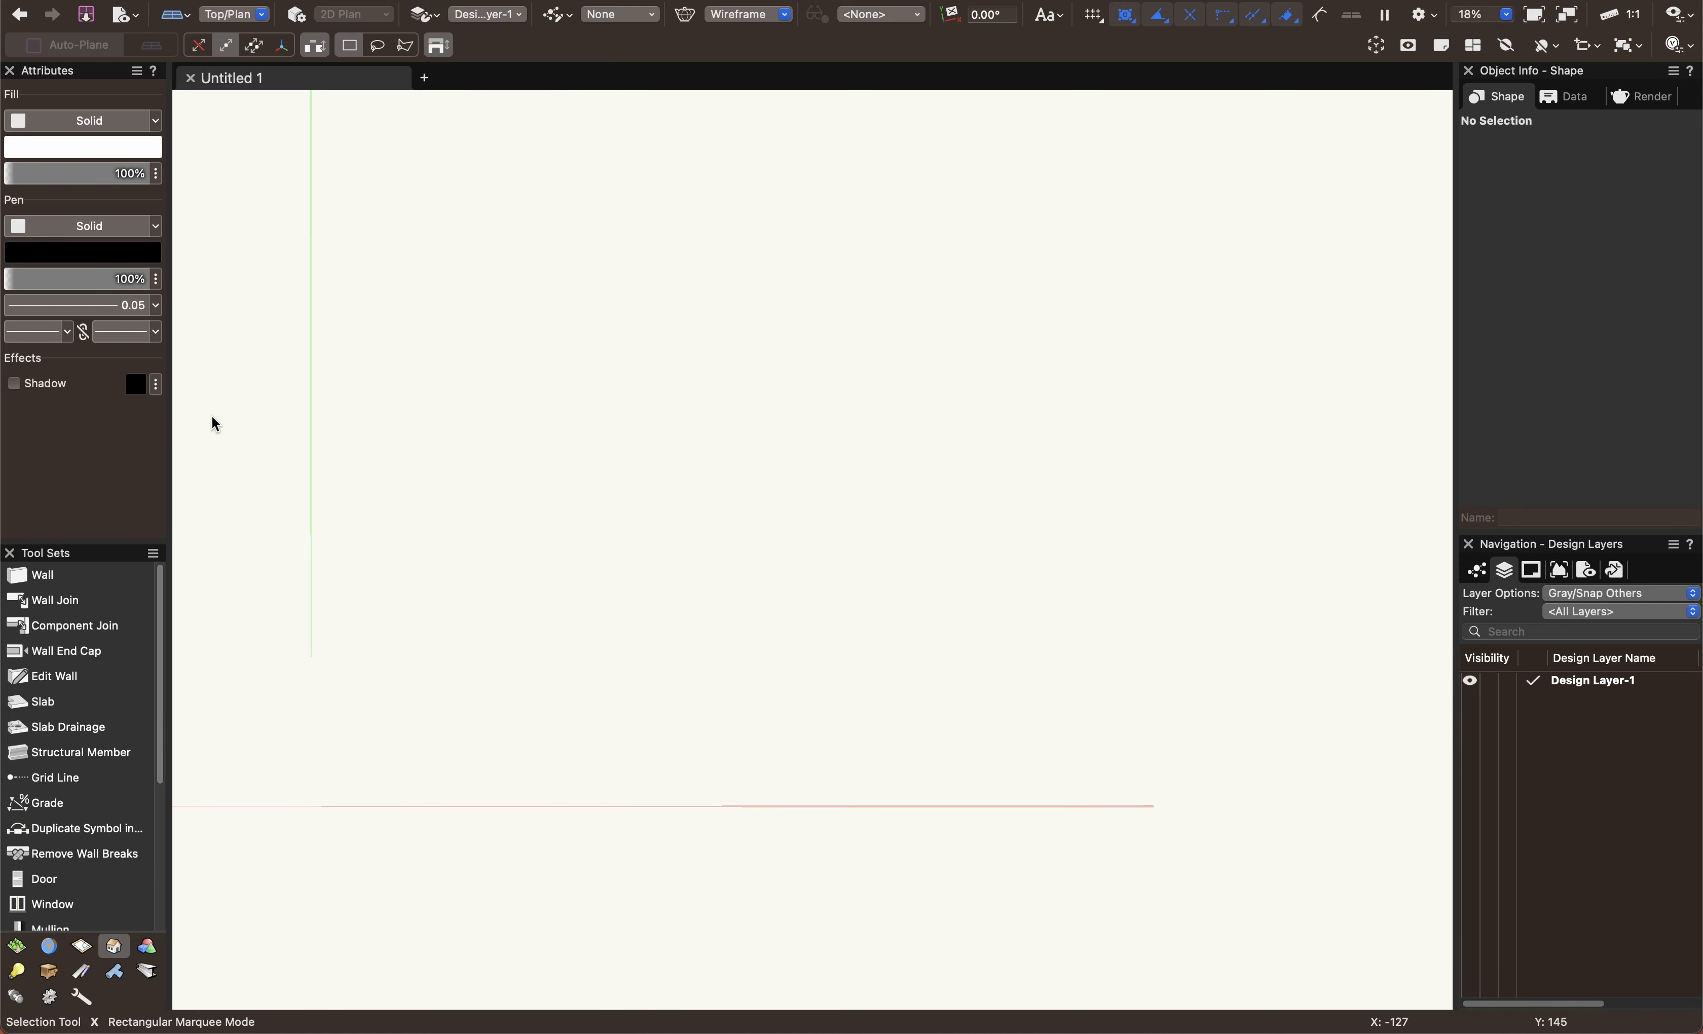
Display the Basic palette again and extend it upward toward the Attributes palette.
click(568, 1)
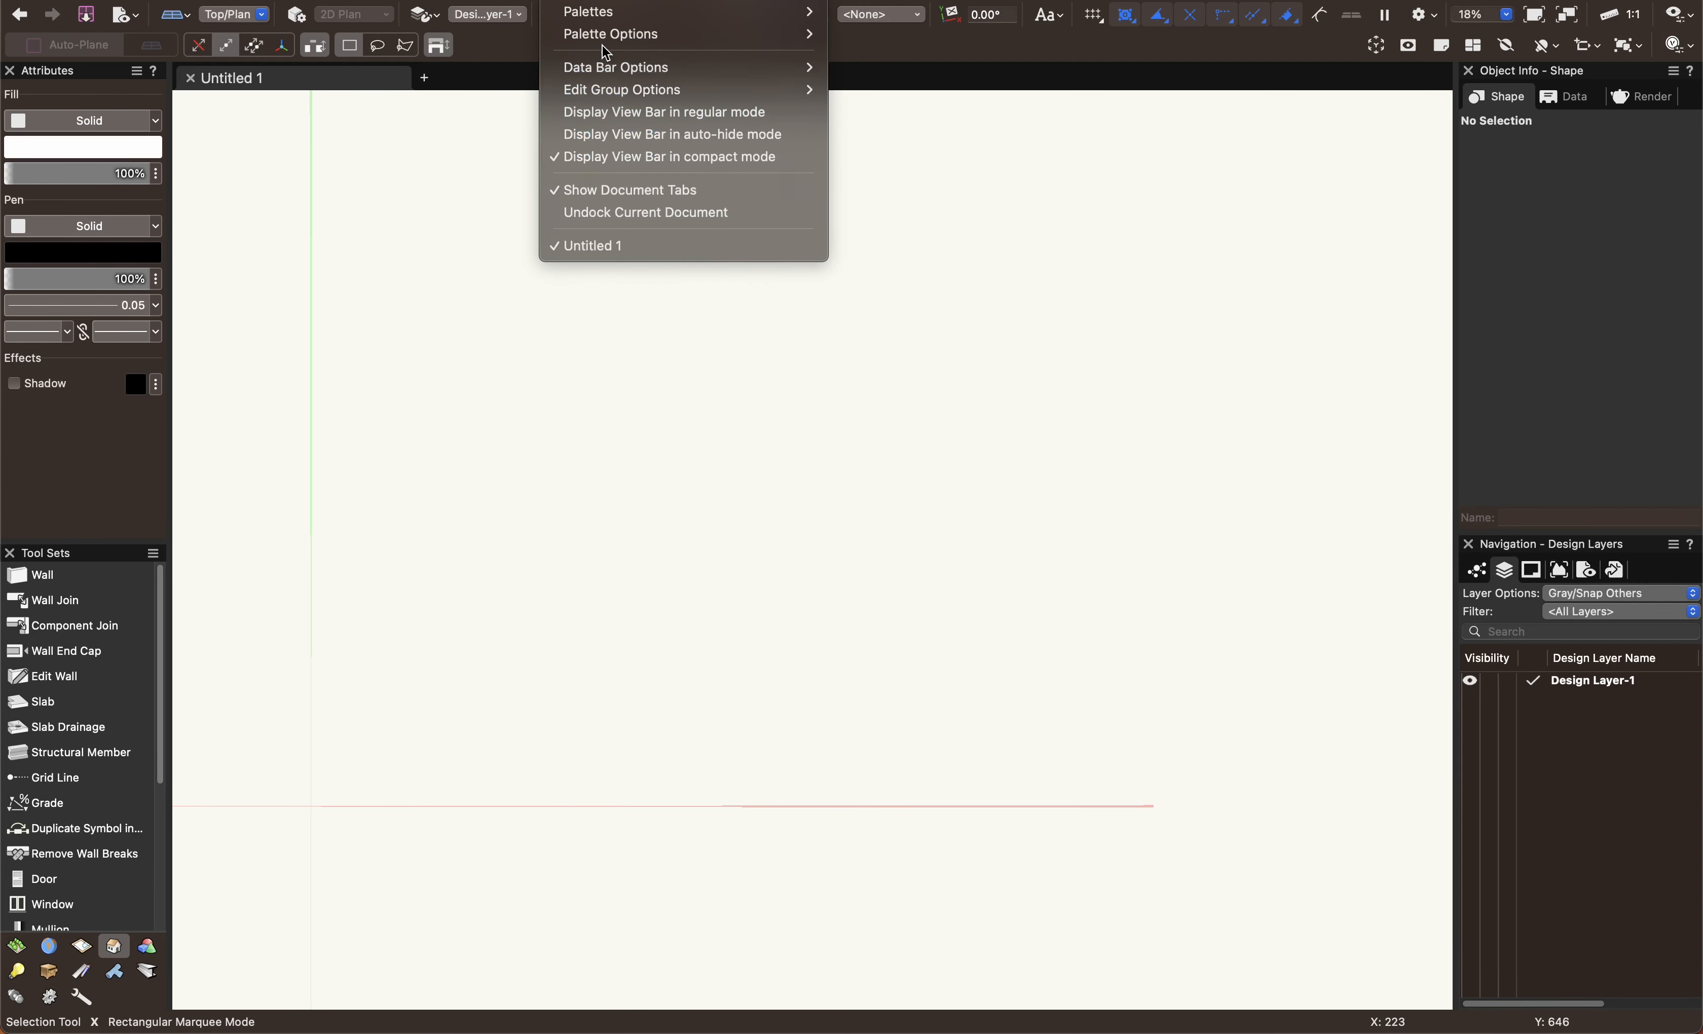
mouse_move(607, 16)
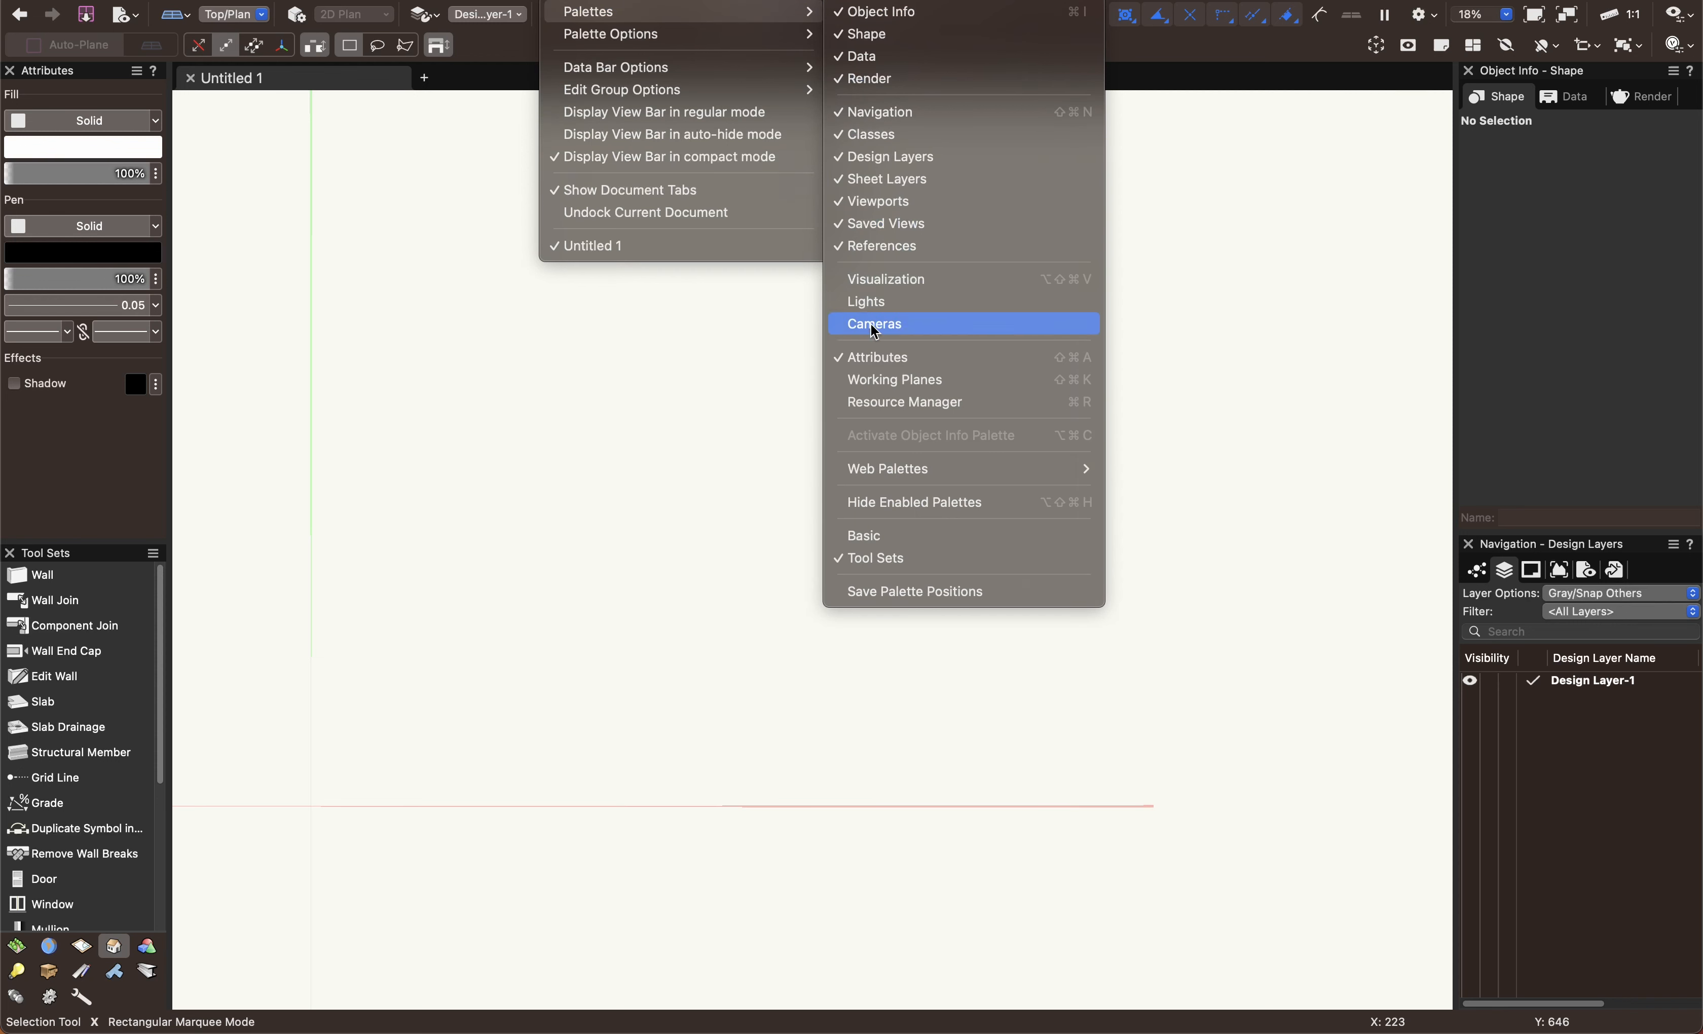
click(864, 80)
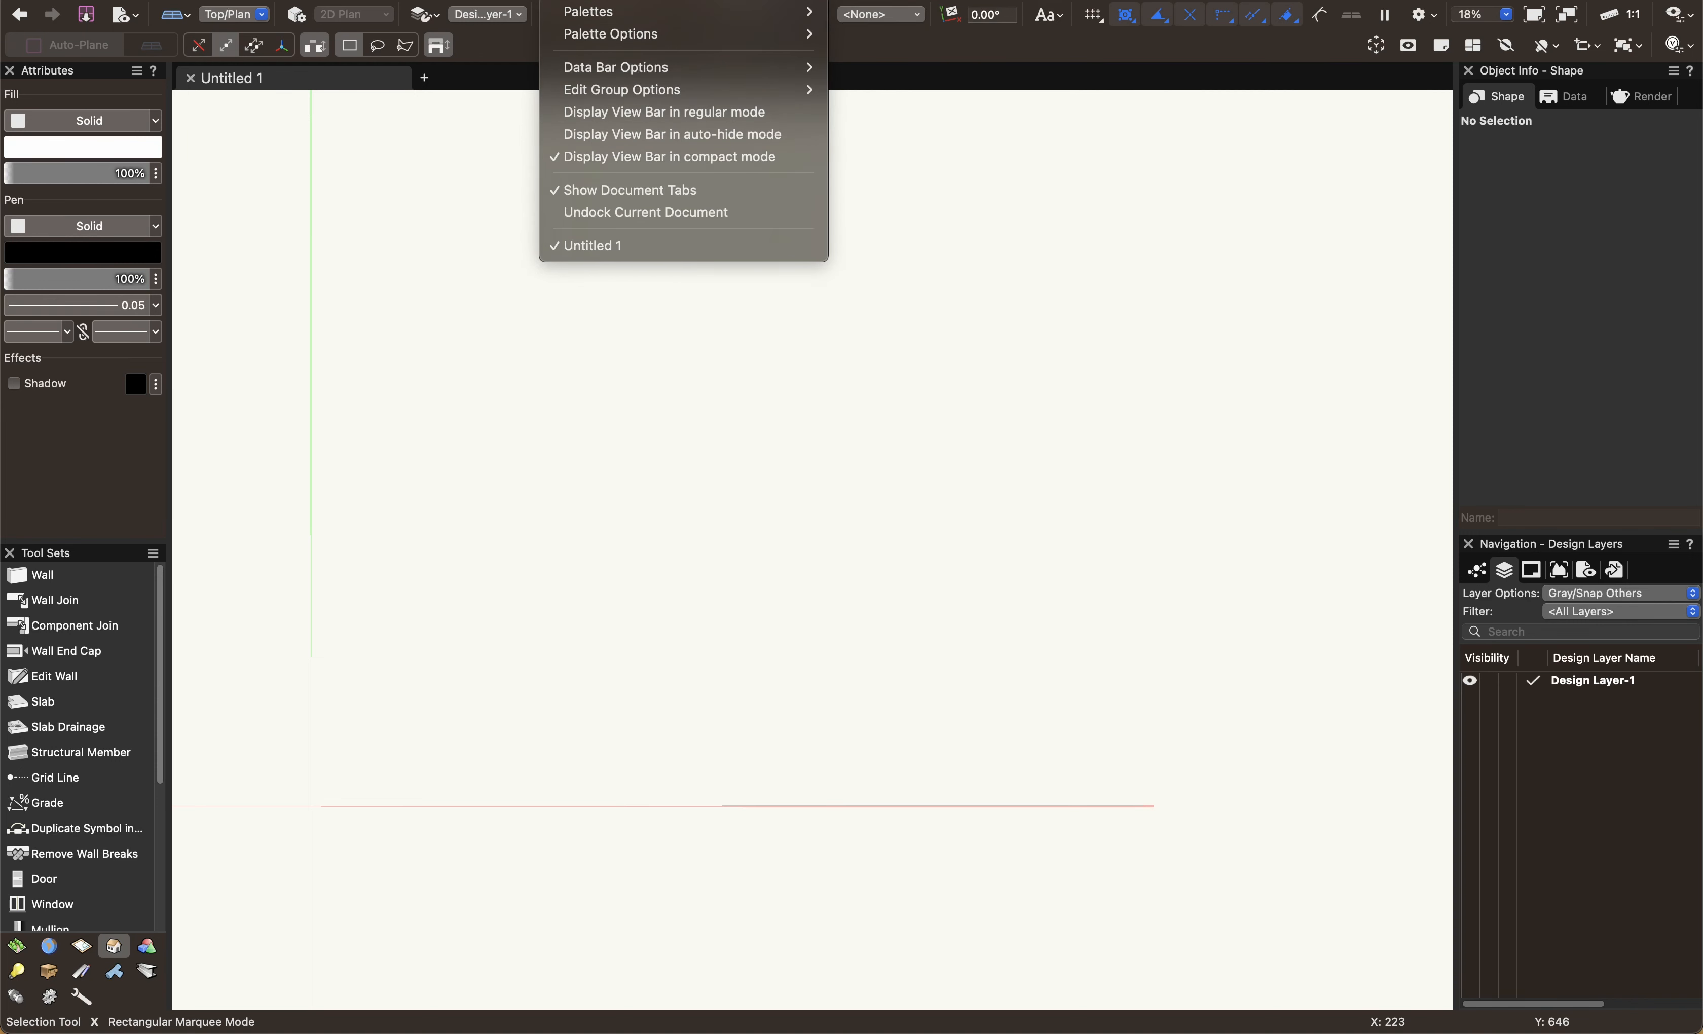
mouse_move(606, 11)
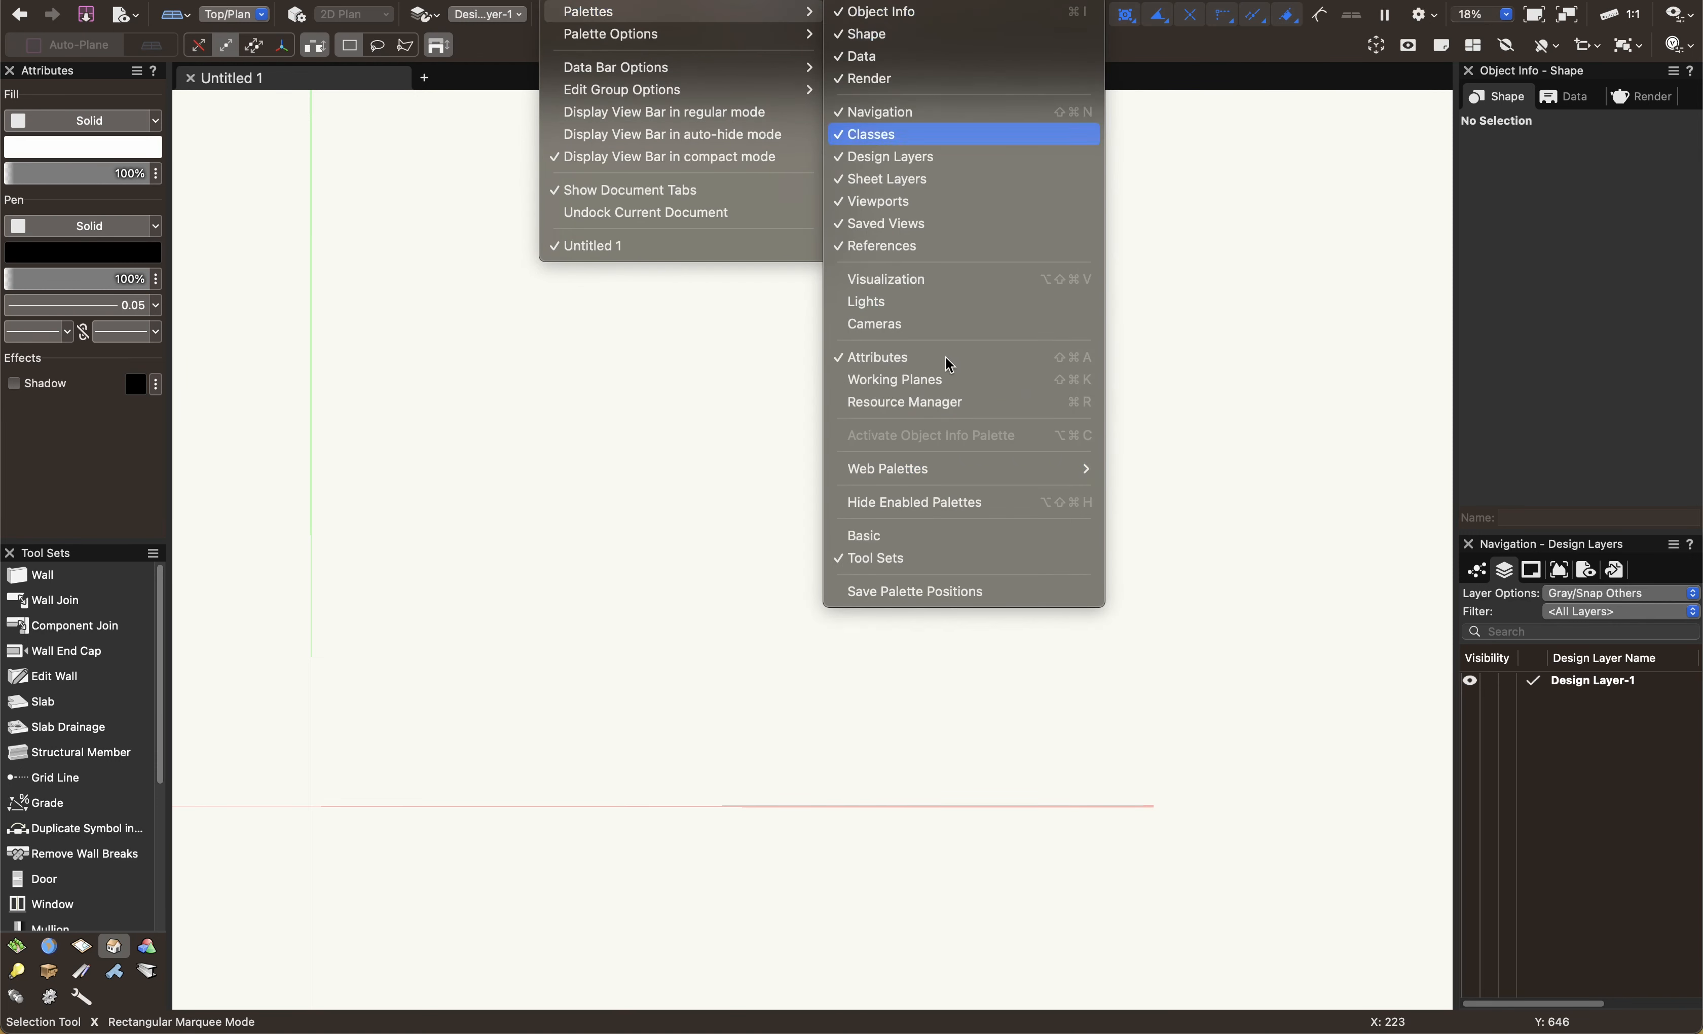
click(932, 535)
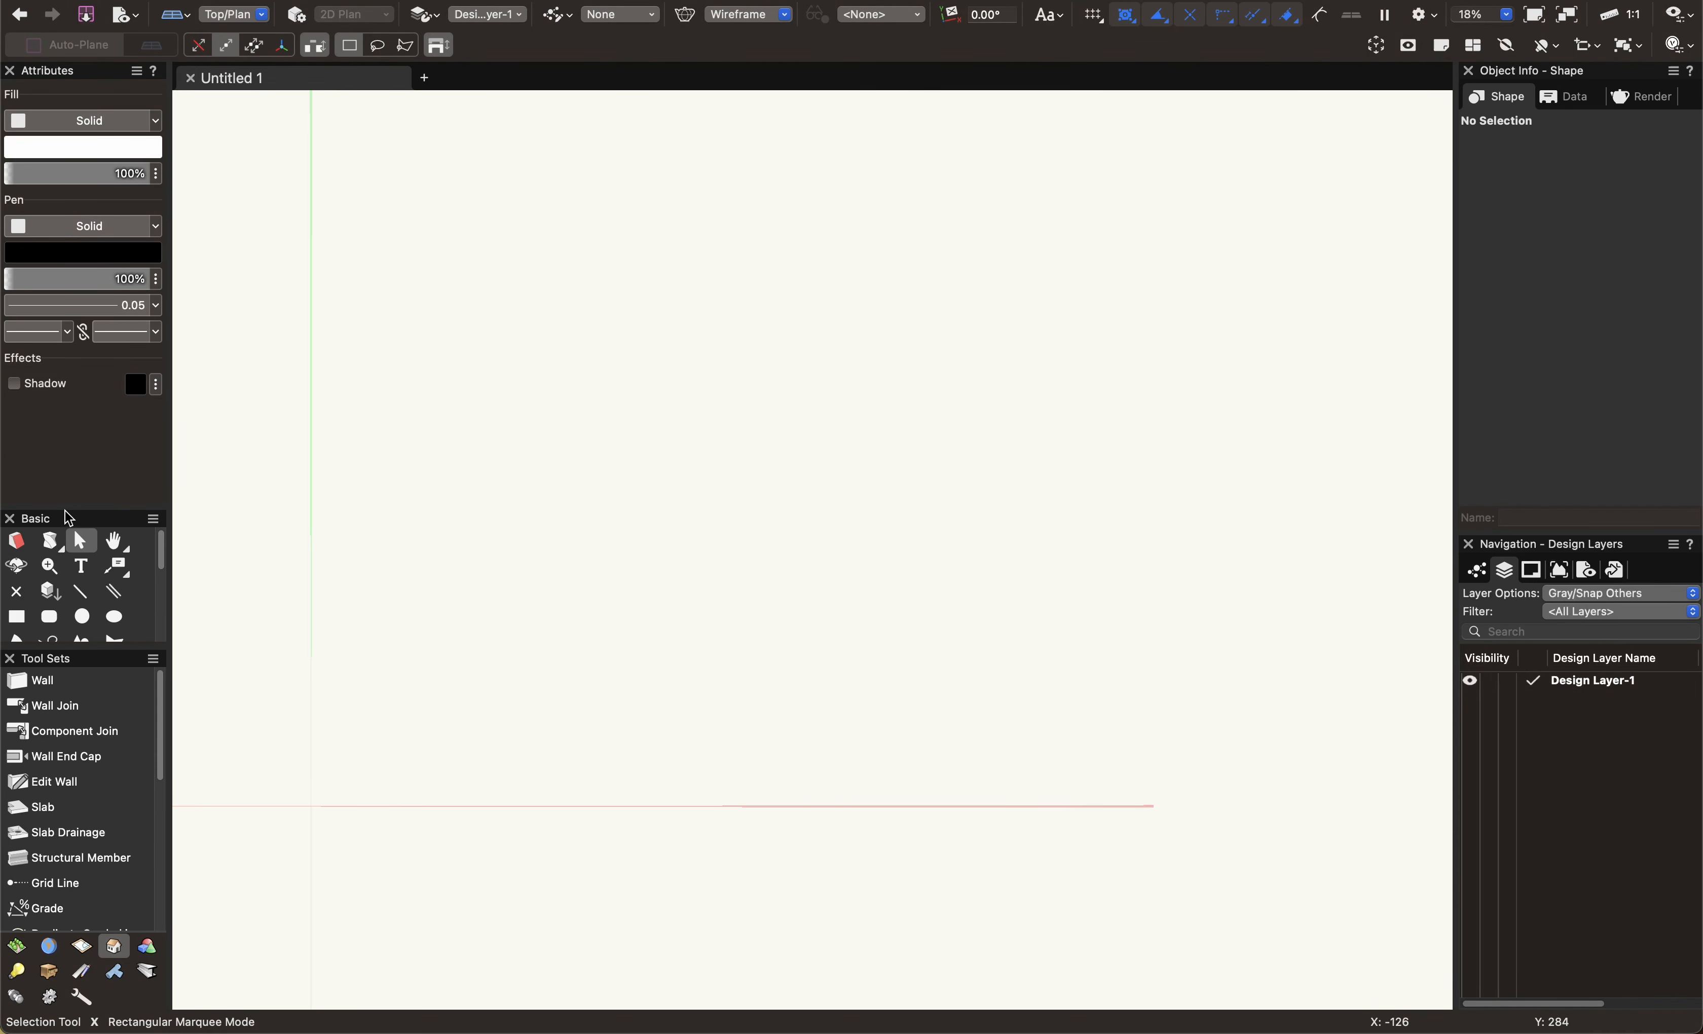
drag(66, 509, 72, 404)
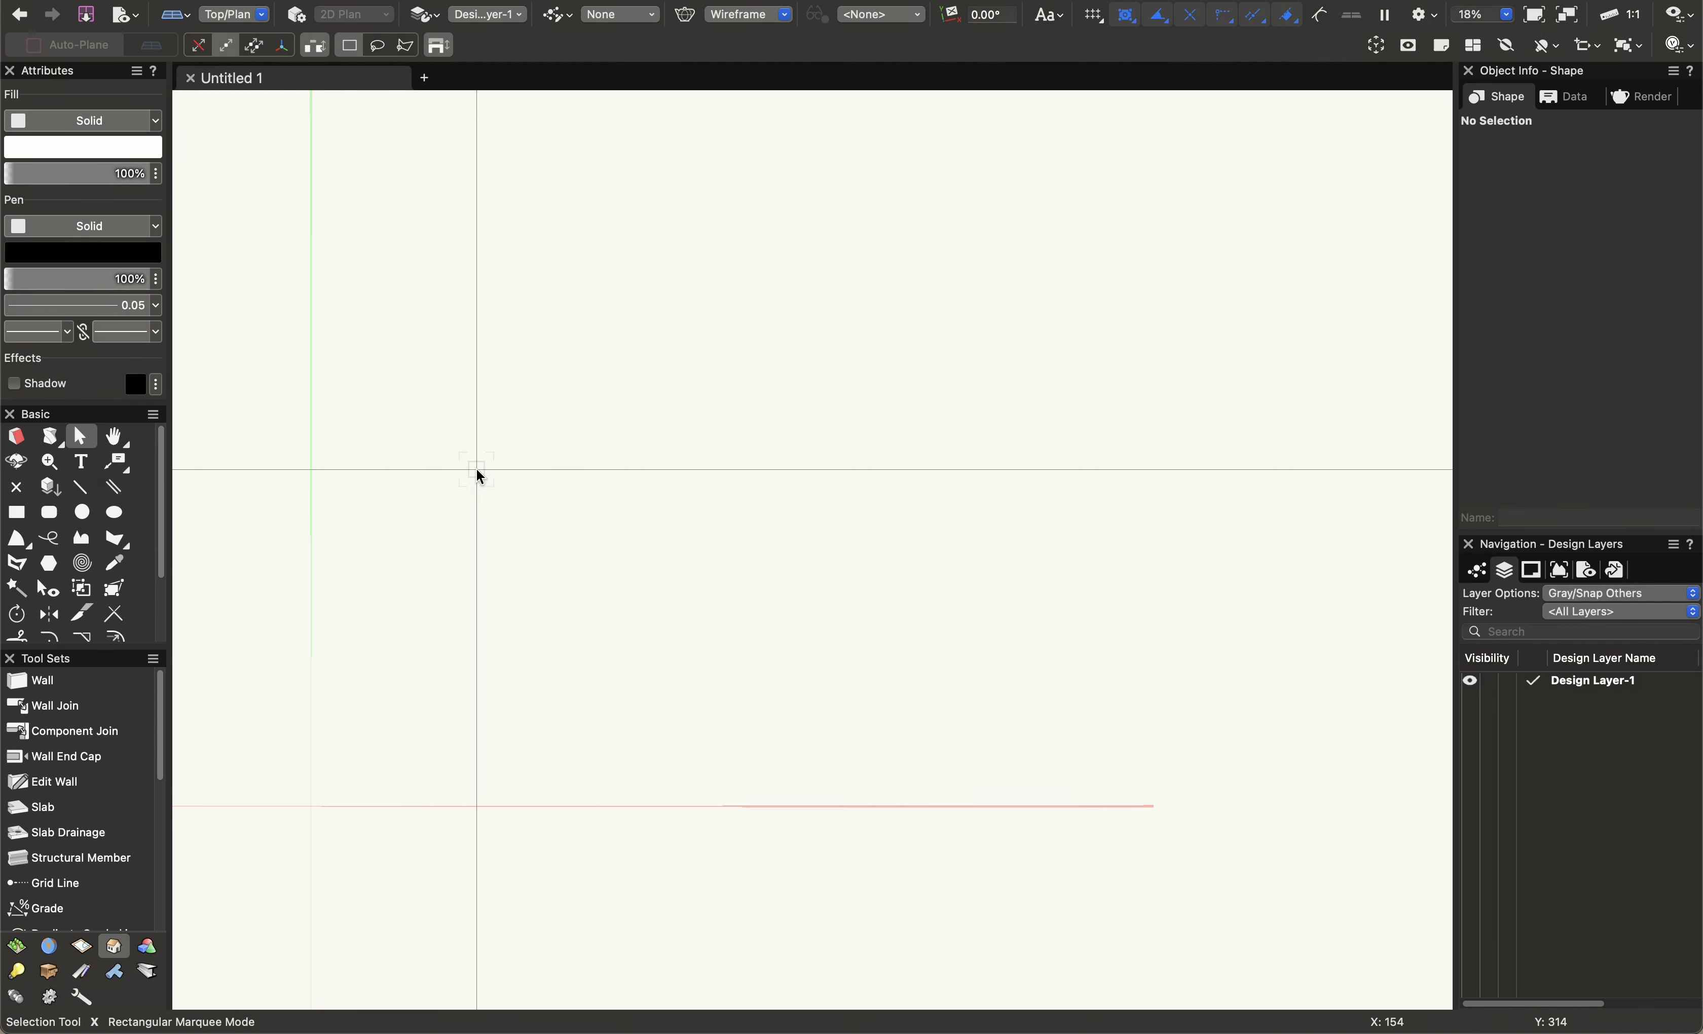
Draw a horizontal line about 360 mm long above the X axis, deselect it and delete it.
key(2)
drag(450, 419, 836, 418)
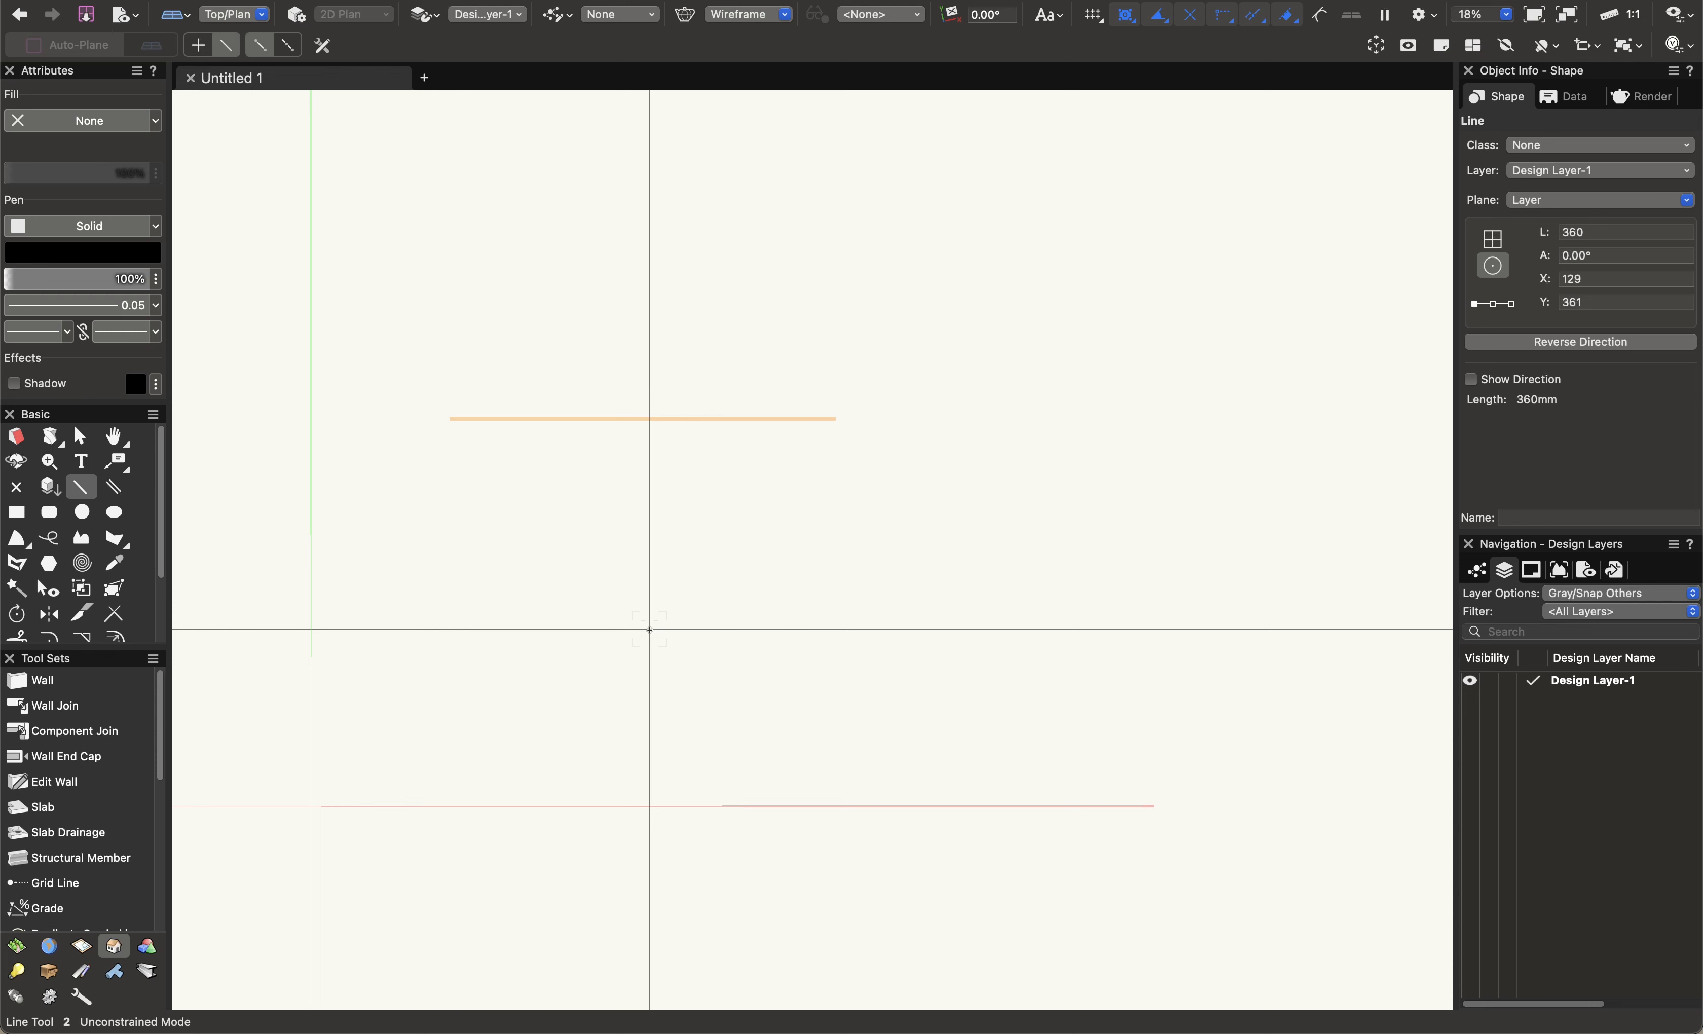
key(x)
click(515, 608)
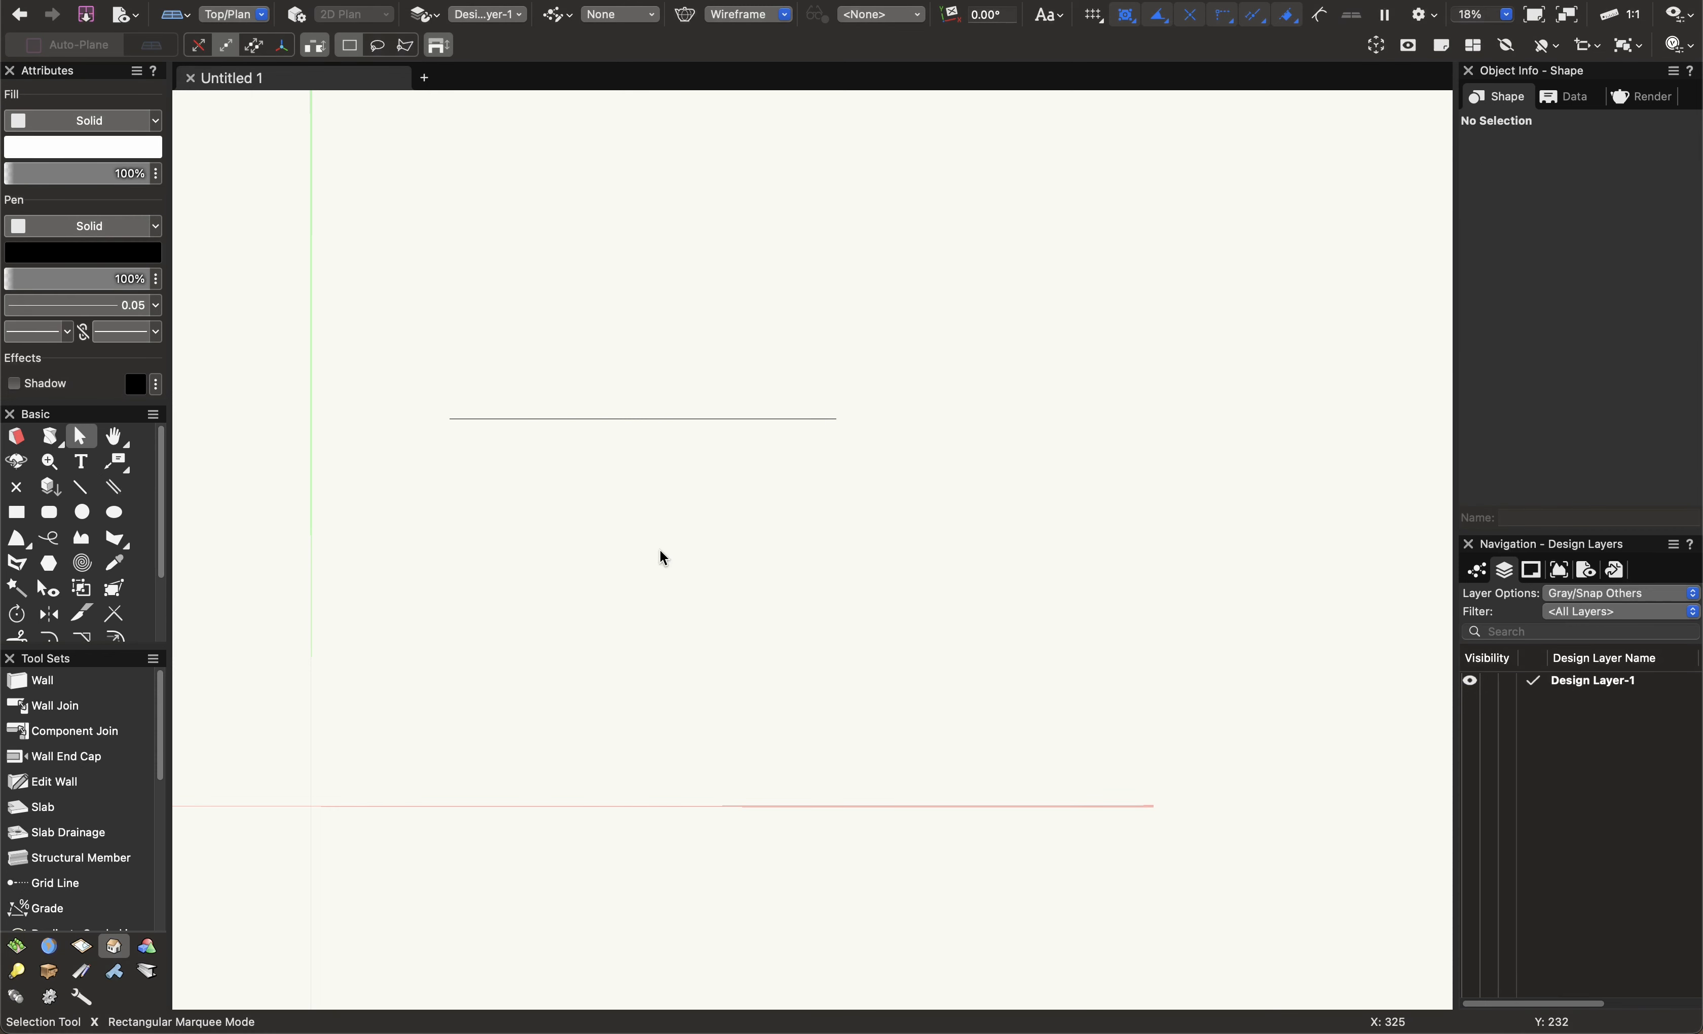
click(630, 418)
key(Delete)
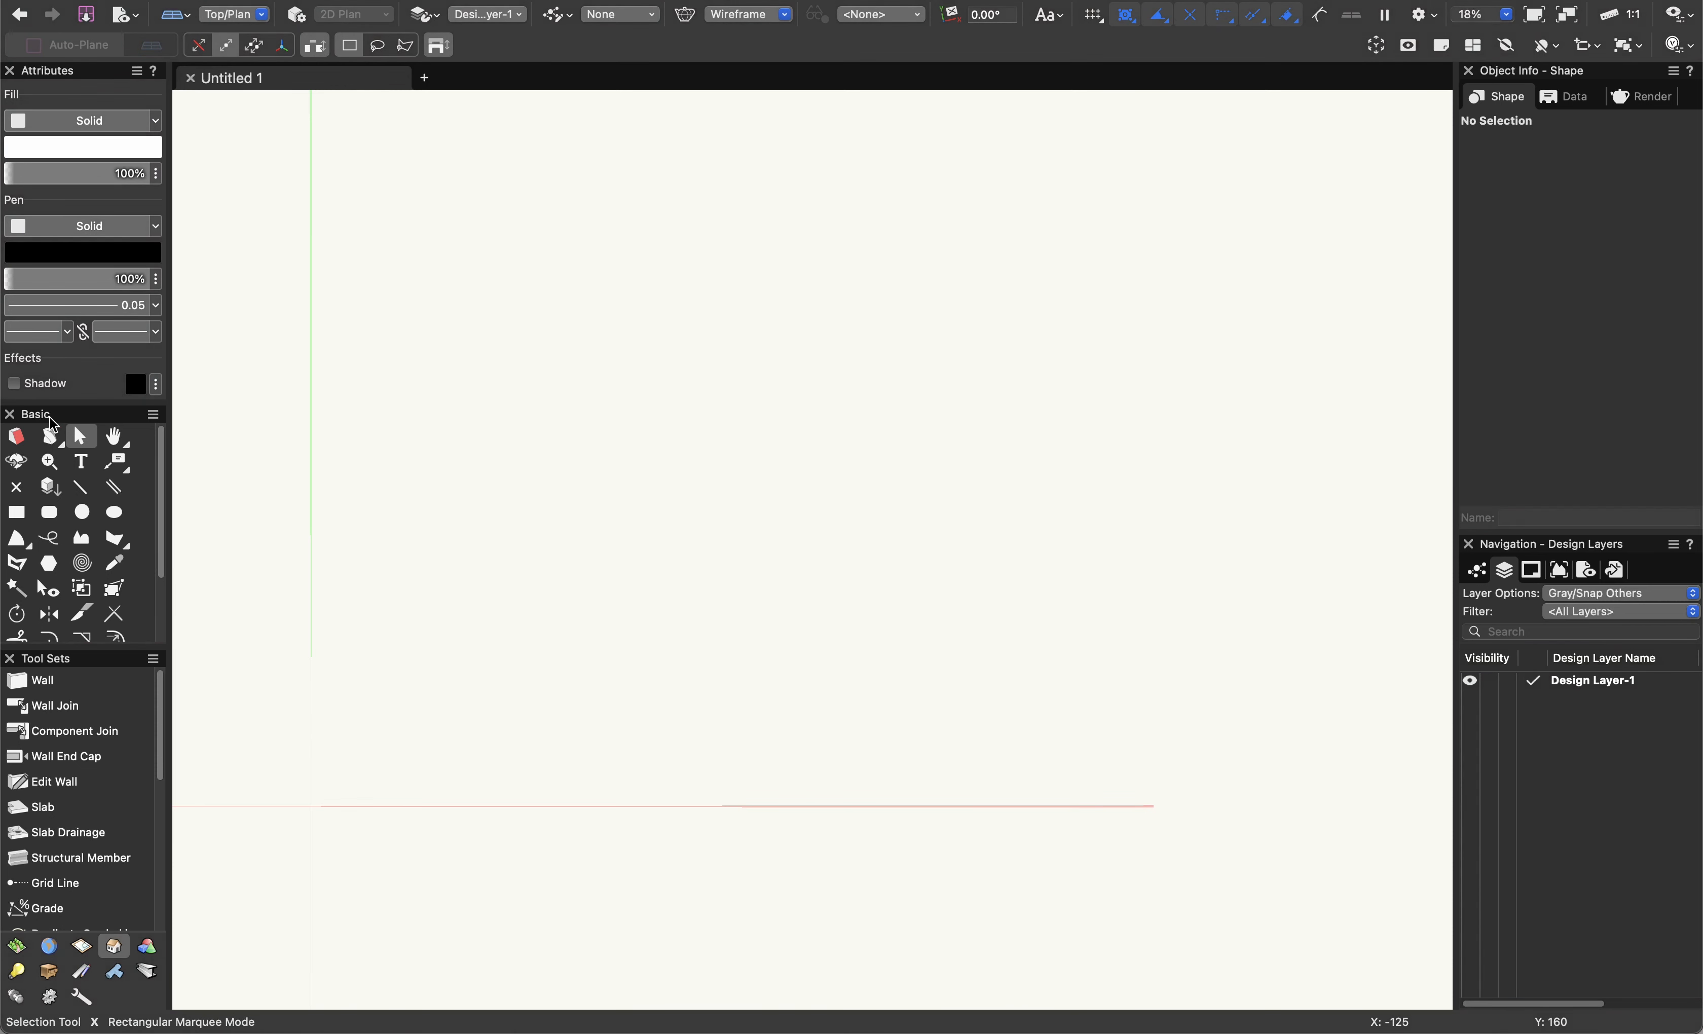
Undock the Basic palette, resize it to show all its tools in three columns, and place it beside the docked palettes.
drag(47, 416, 233, 386)
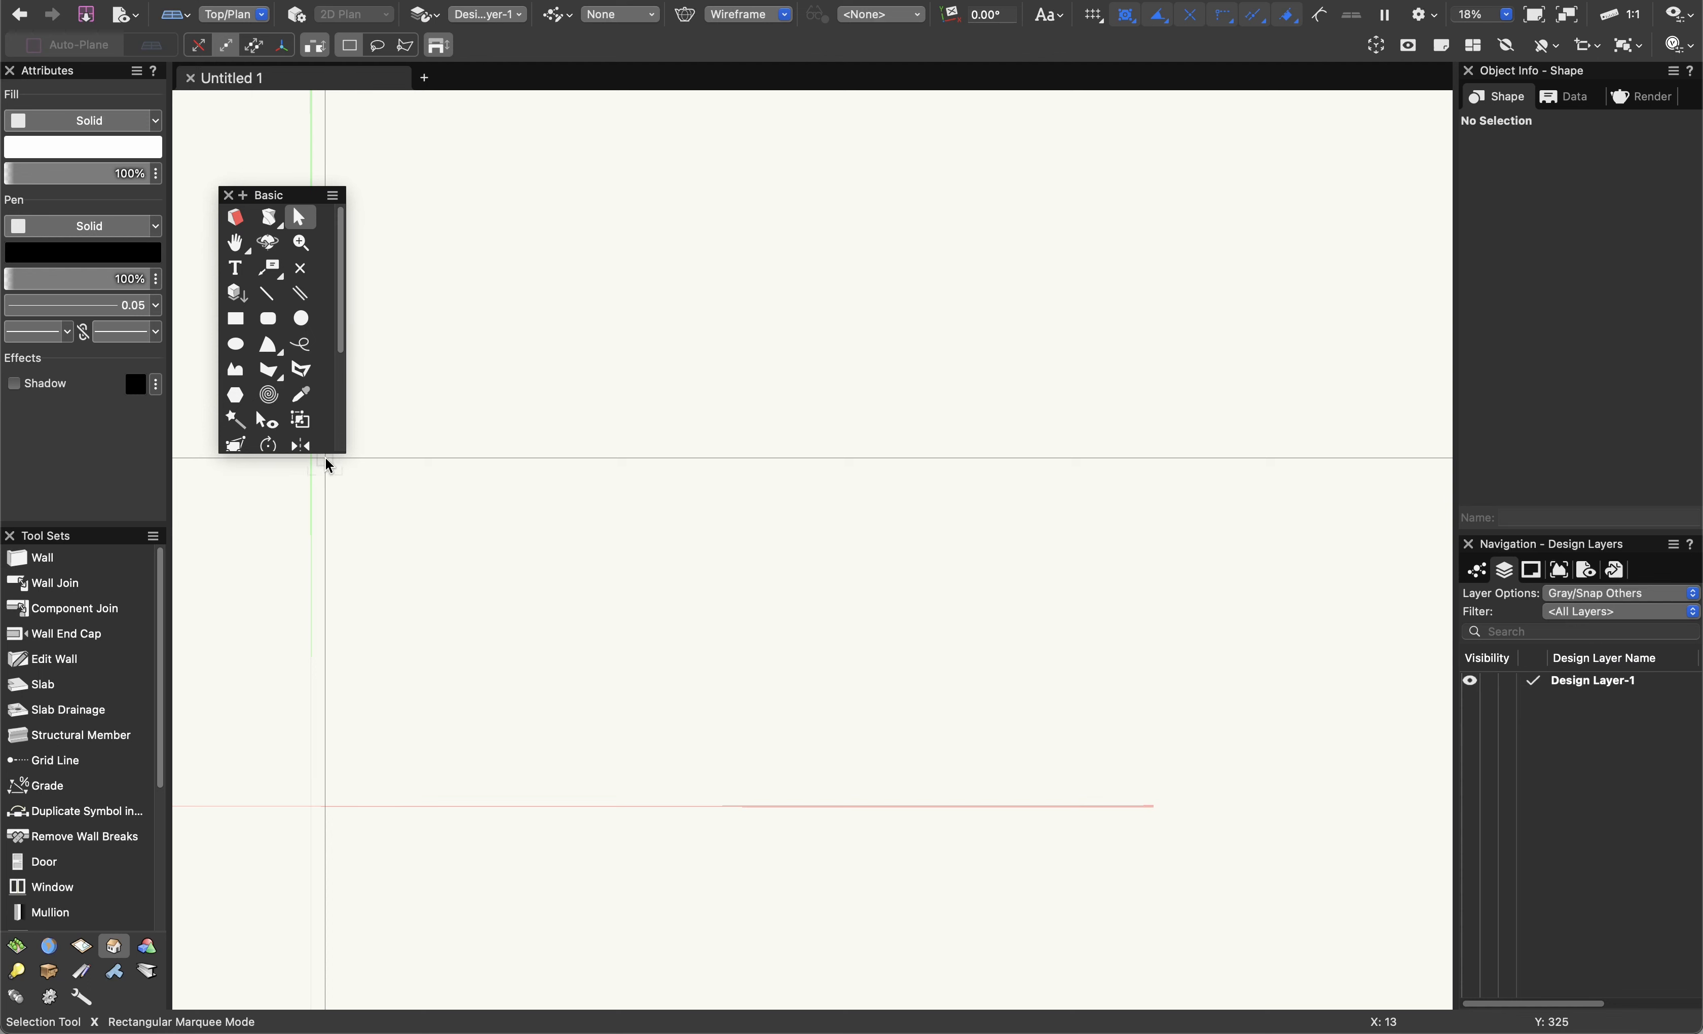
drag(326, 454, 293, 870)
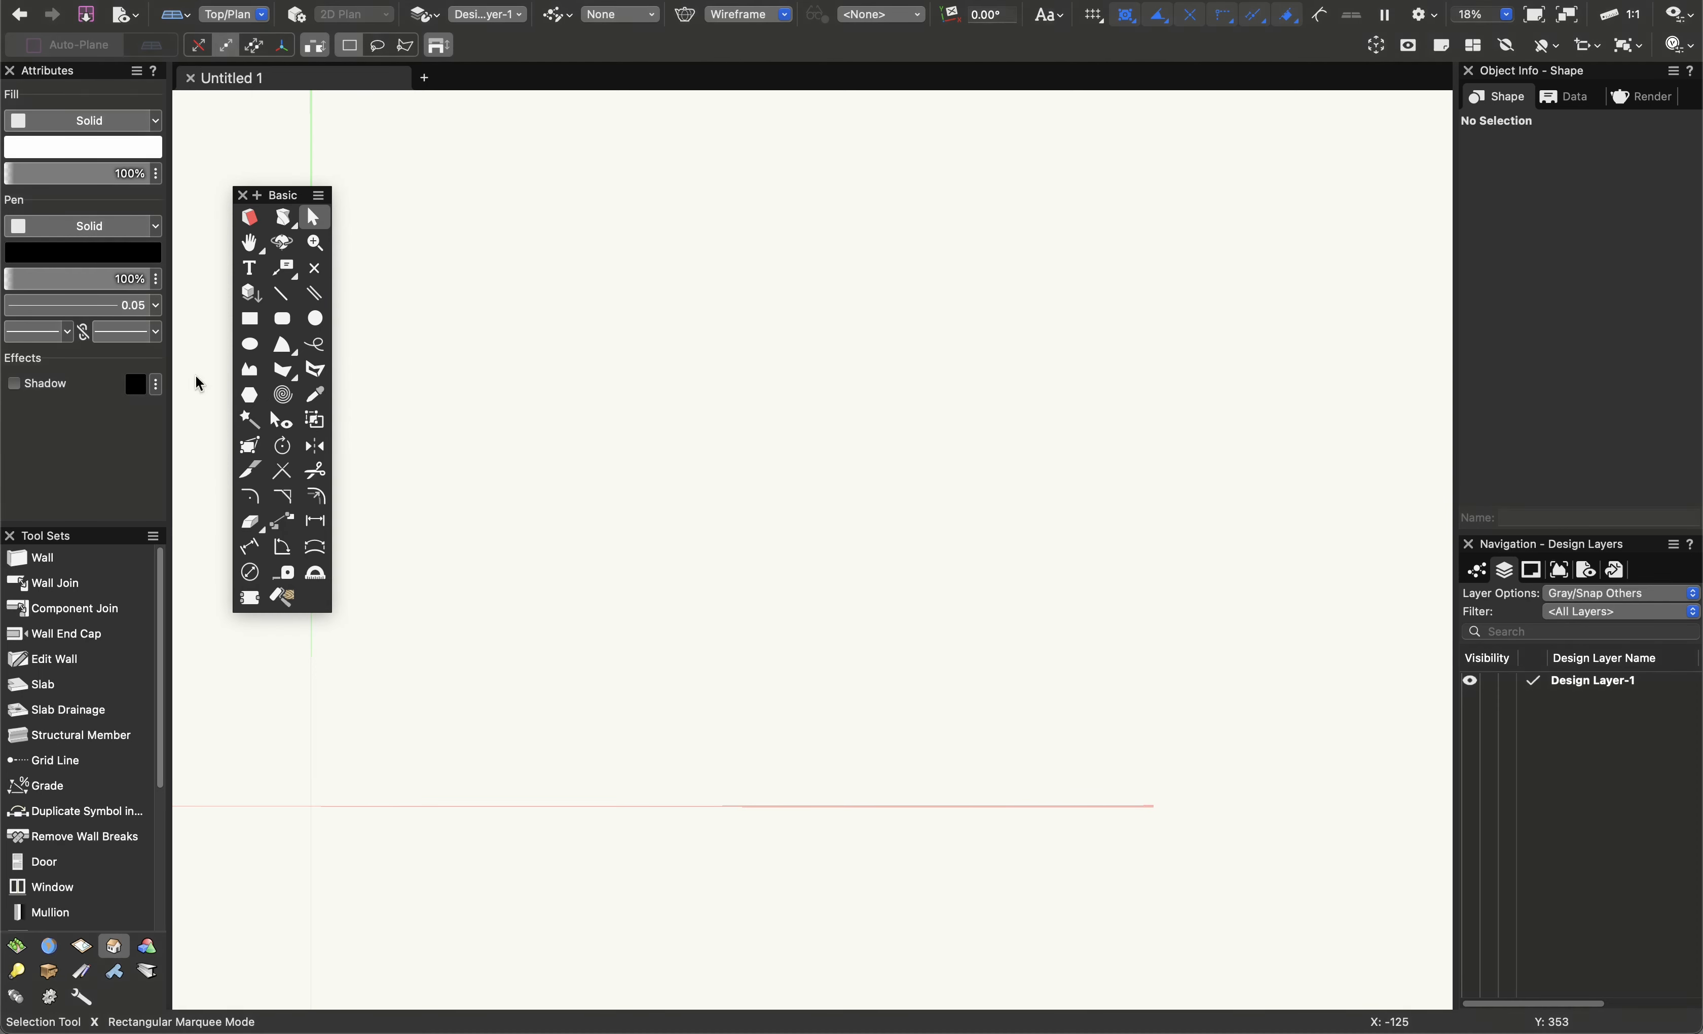
drag(266, 189, 247, 188)
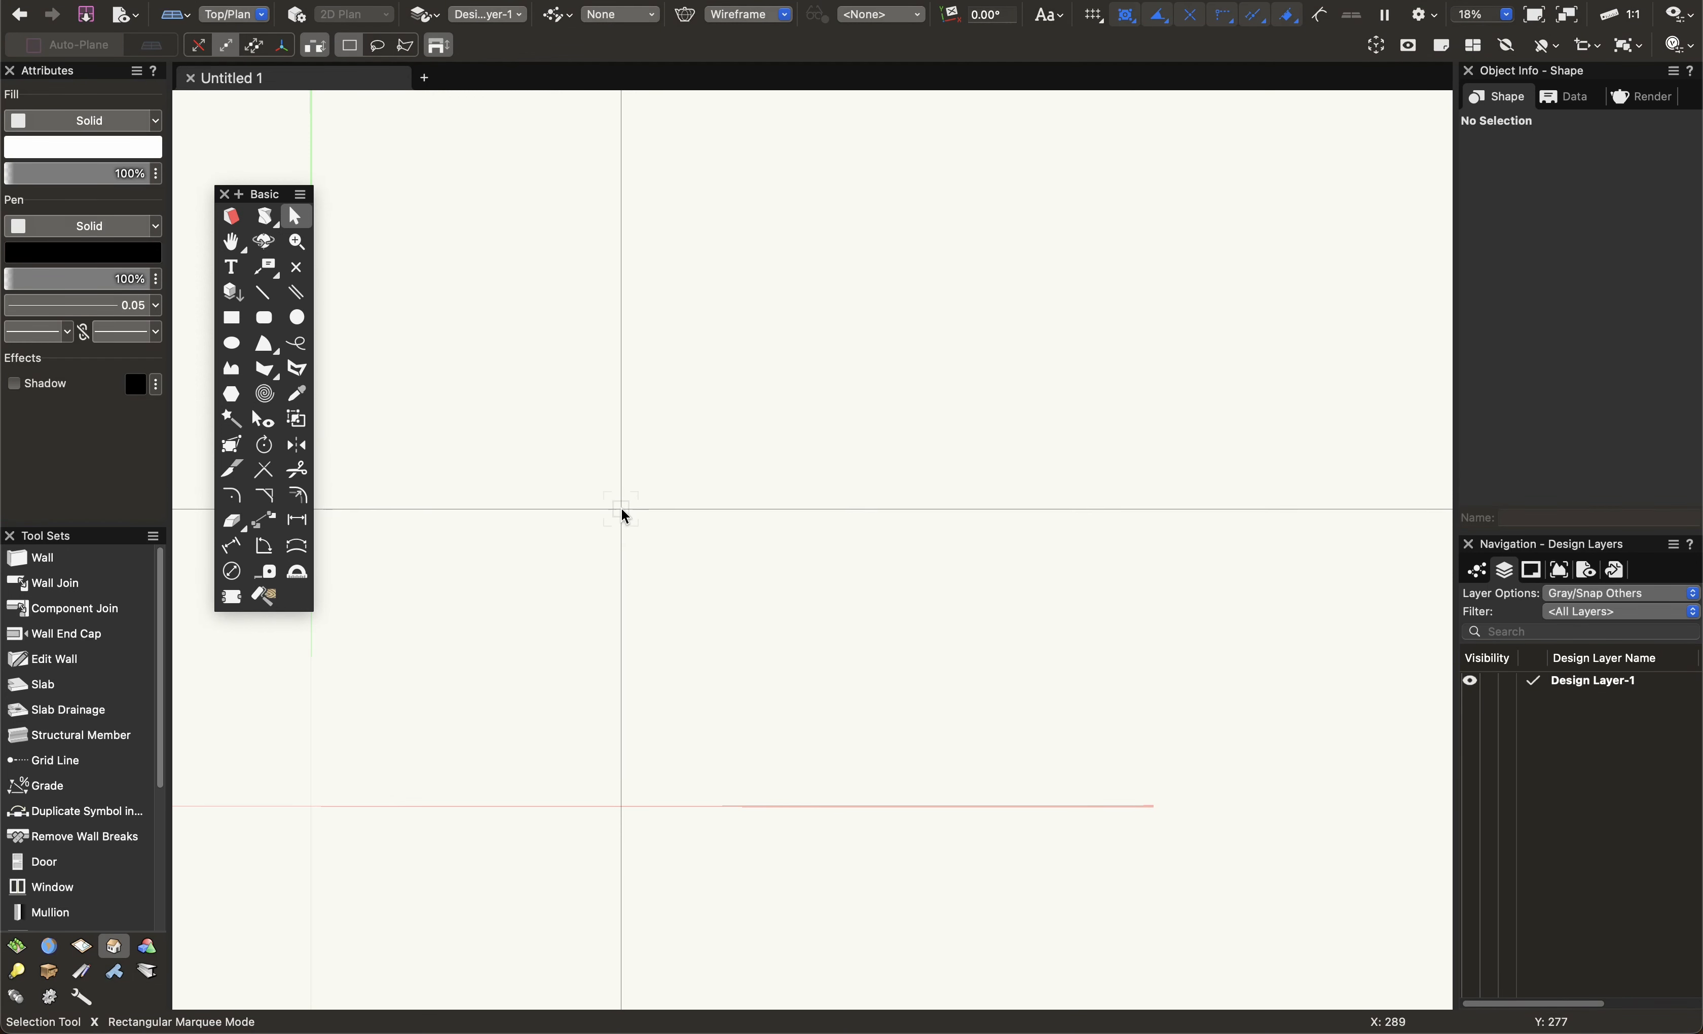
drag(271, 199, 233, 227)
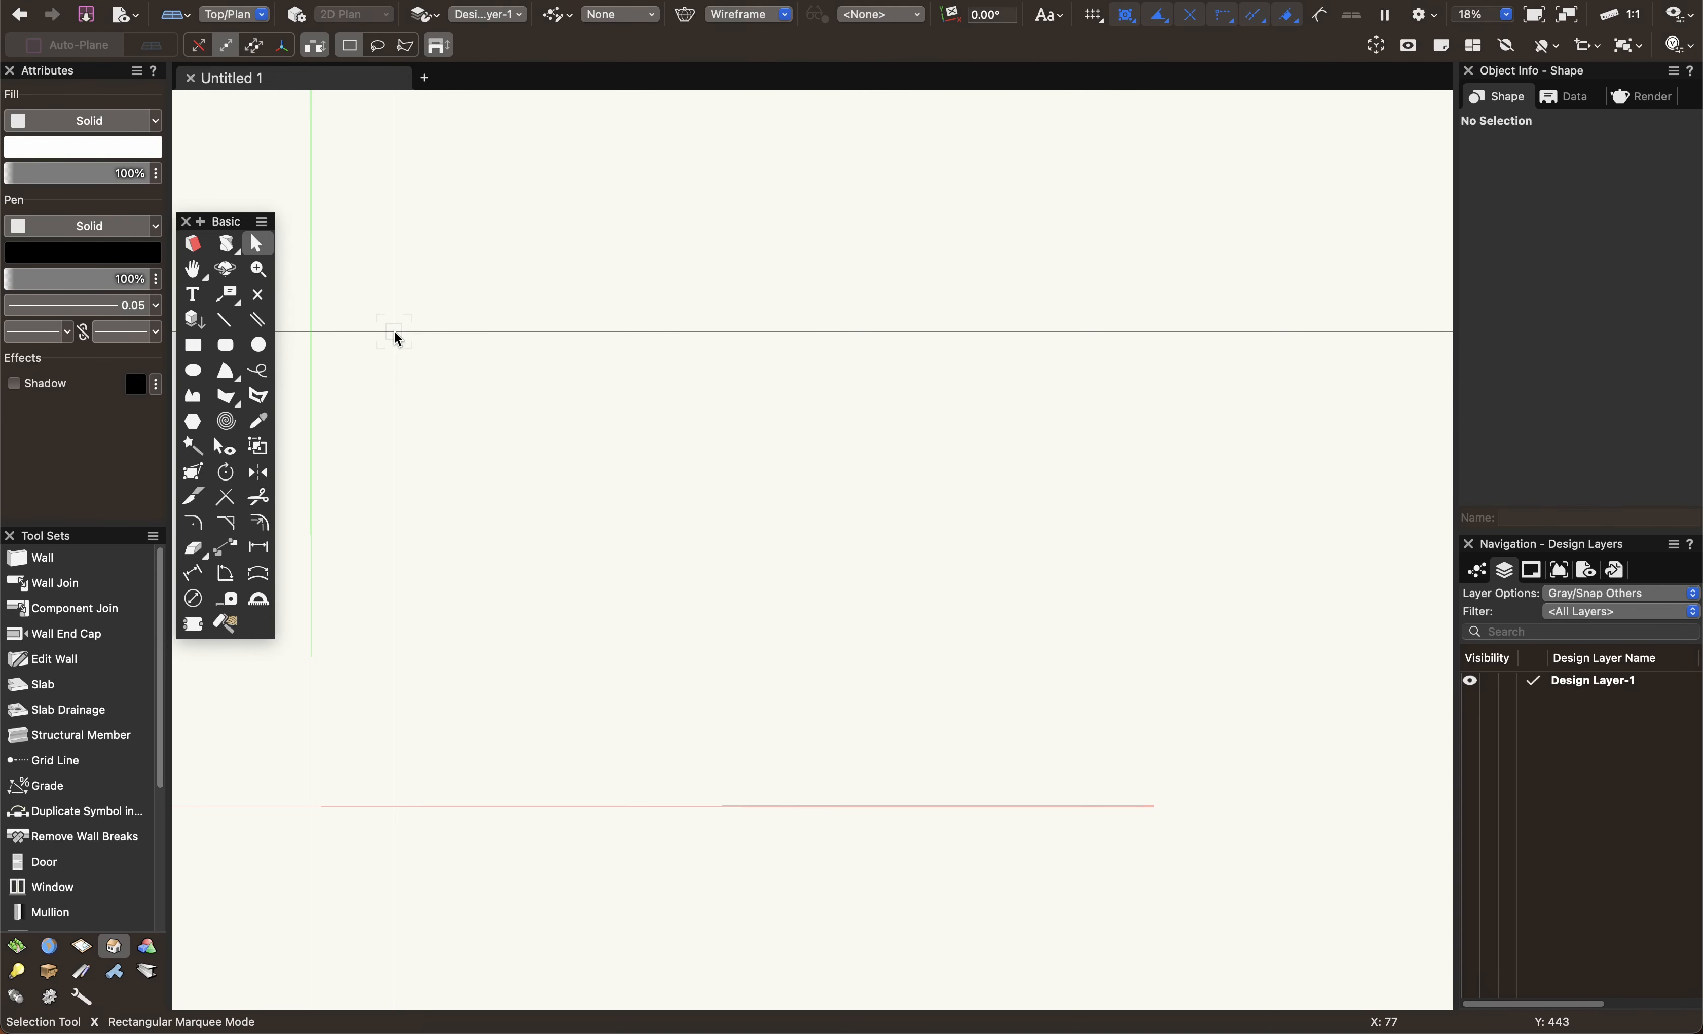
key(1)
click(404, 295)
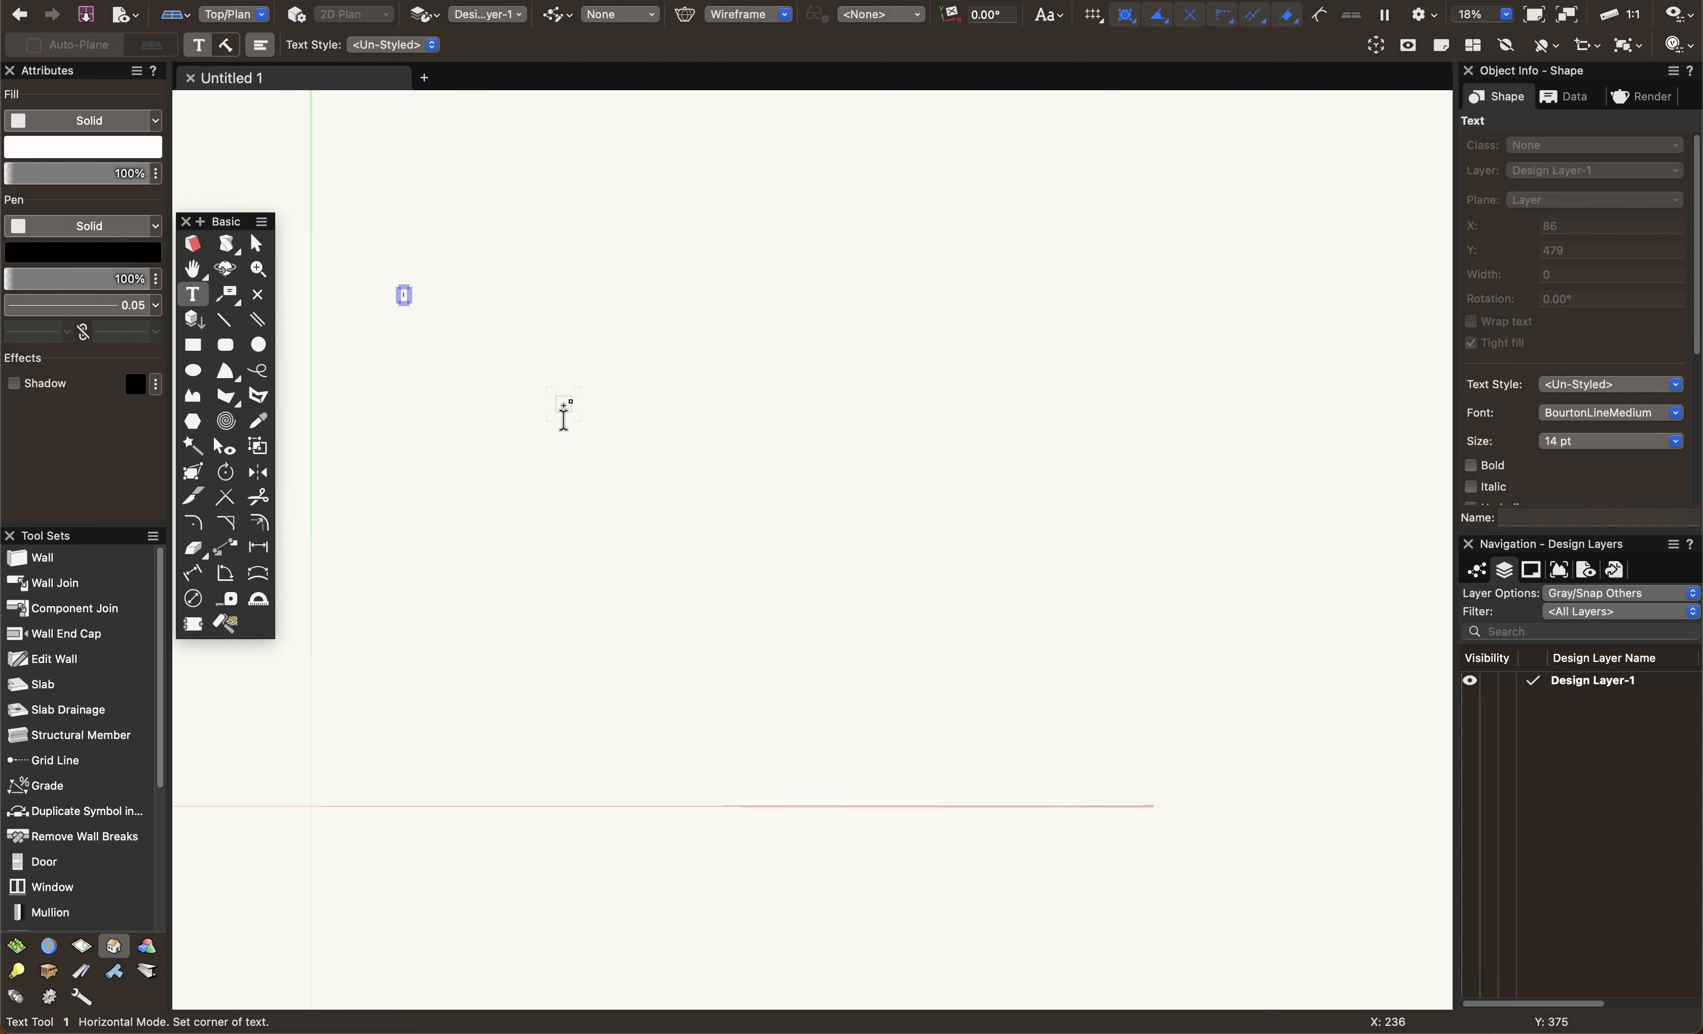
key(Escape)
key(x)
drag(507, 379, 393, 238)
key(Delete)
Place a text block reading "testing" near the upper part of the Y axis using the Text tool.
key(1)
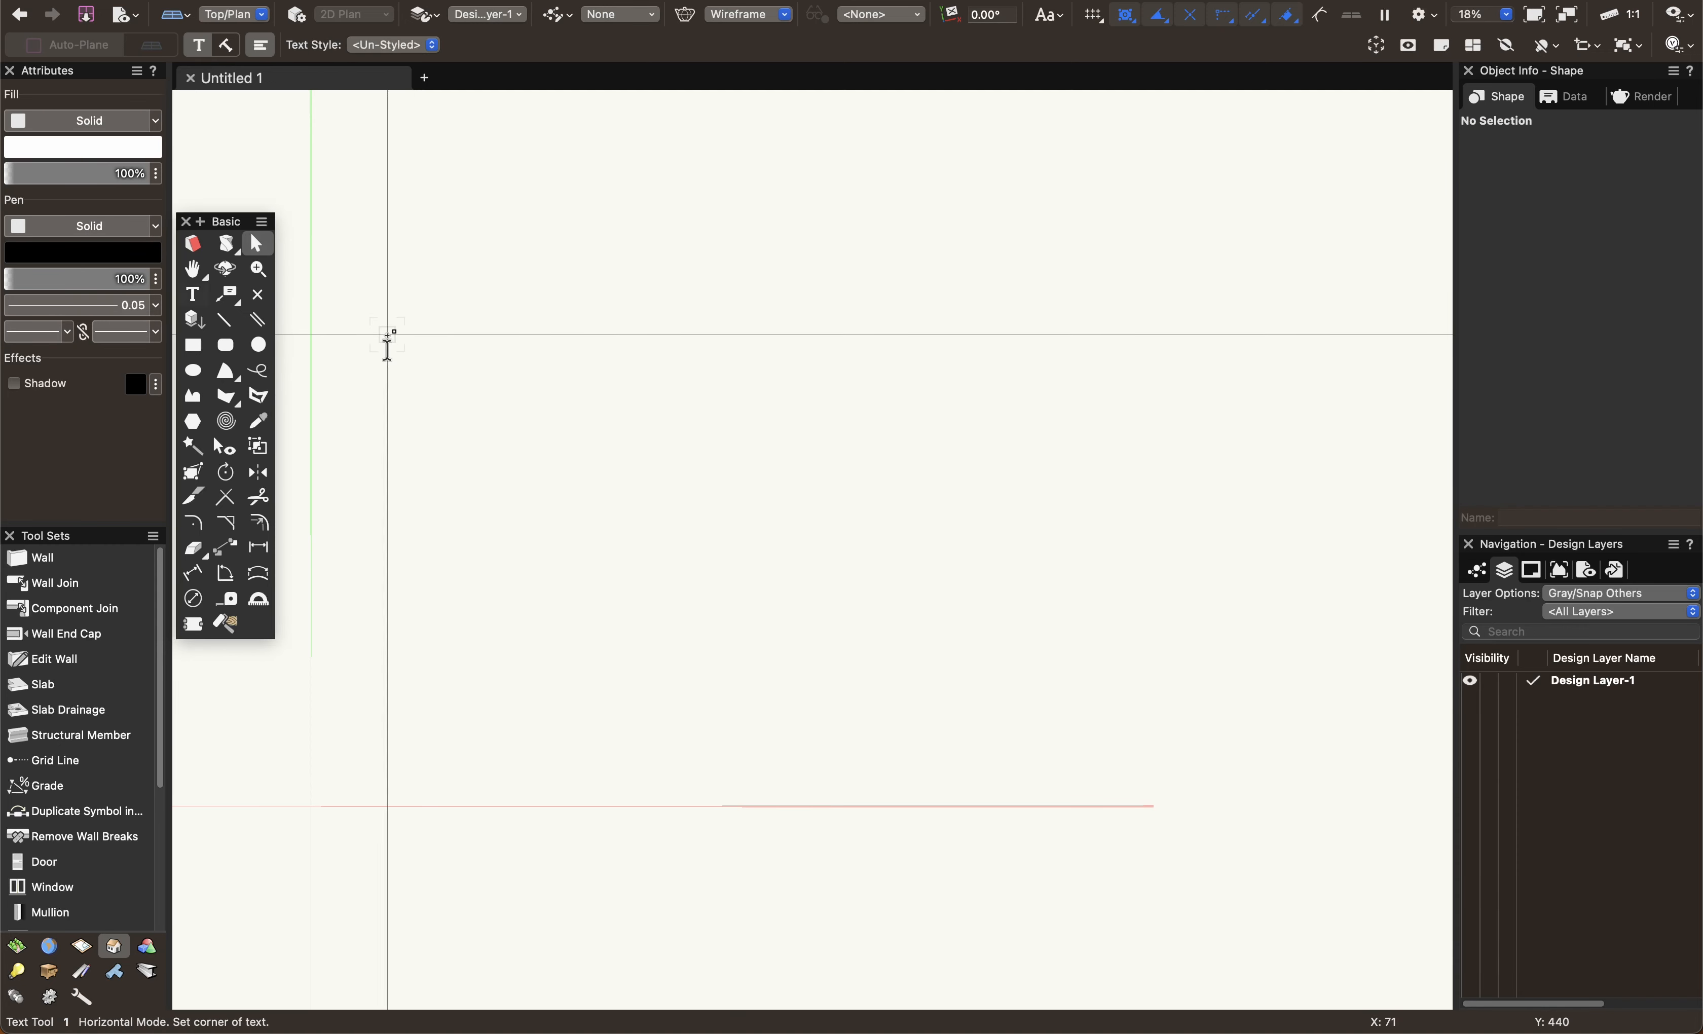
click(389, 338)
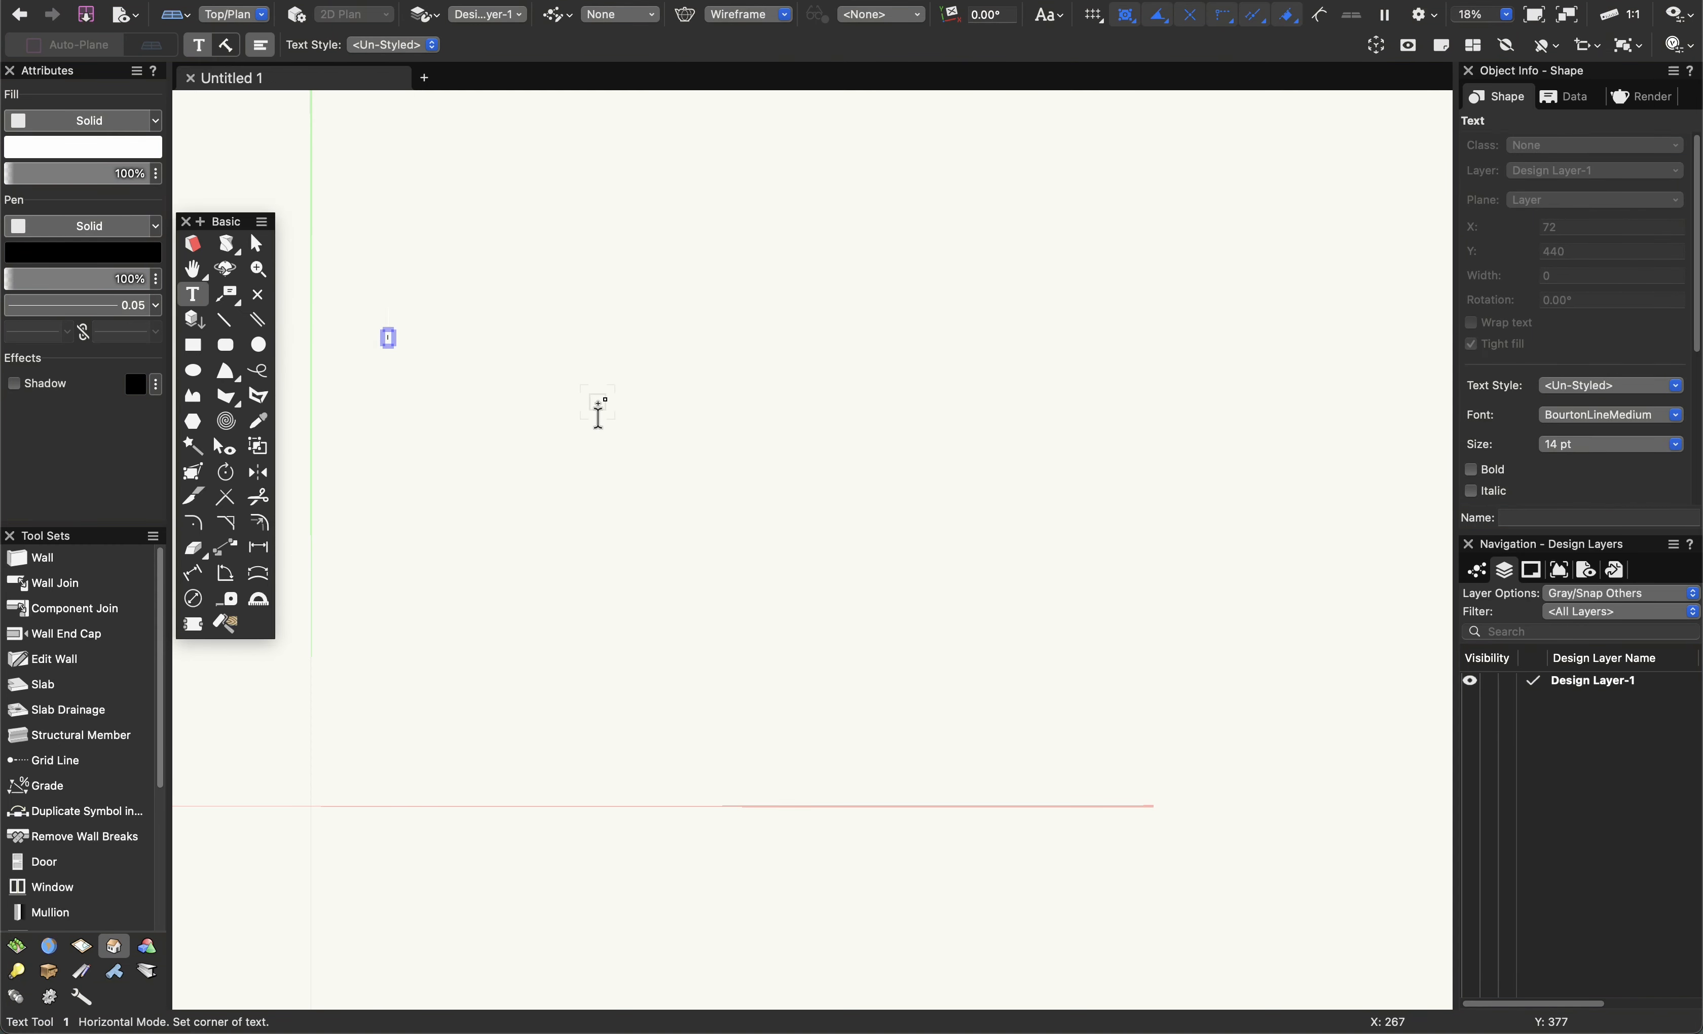
text(testing)
key(Escape)
key(Escape)
key(x)
Draw a horizontal line above the X axis, starting at about X 3, Y 39.
key(2)
scroll(431, 349, up, 3)
middle_drag(429, 342, 747, 131)
middle_drag(598, 931, 489, 508)
scroll(538, 644, up, 4)
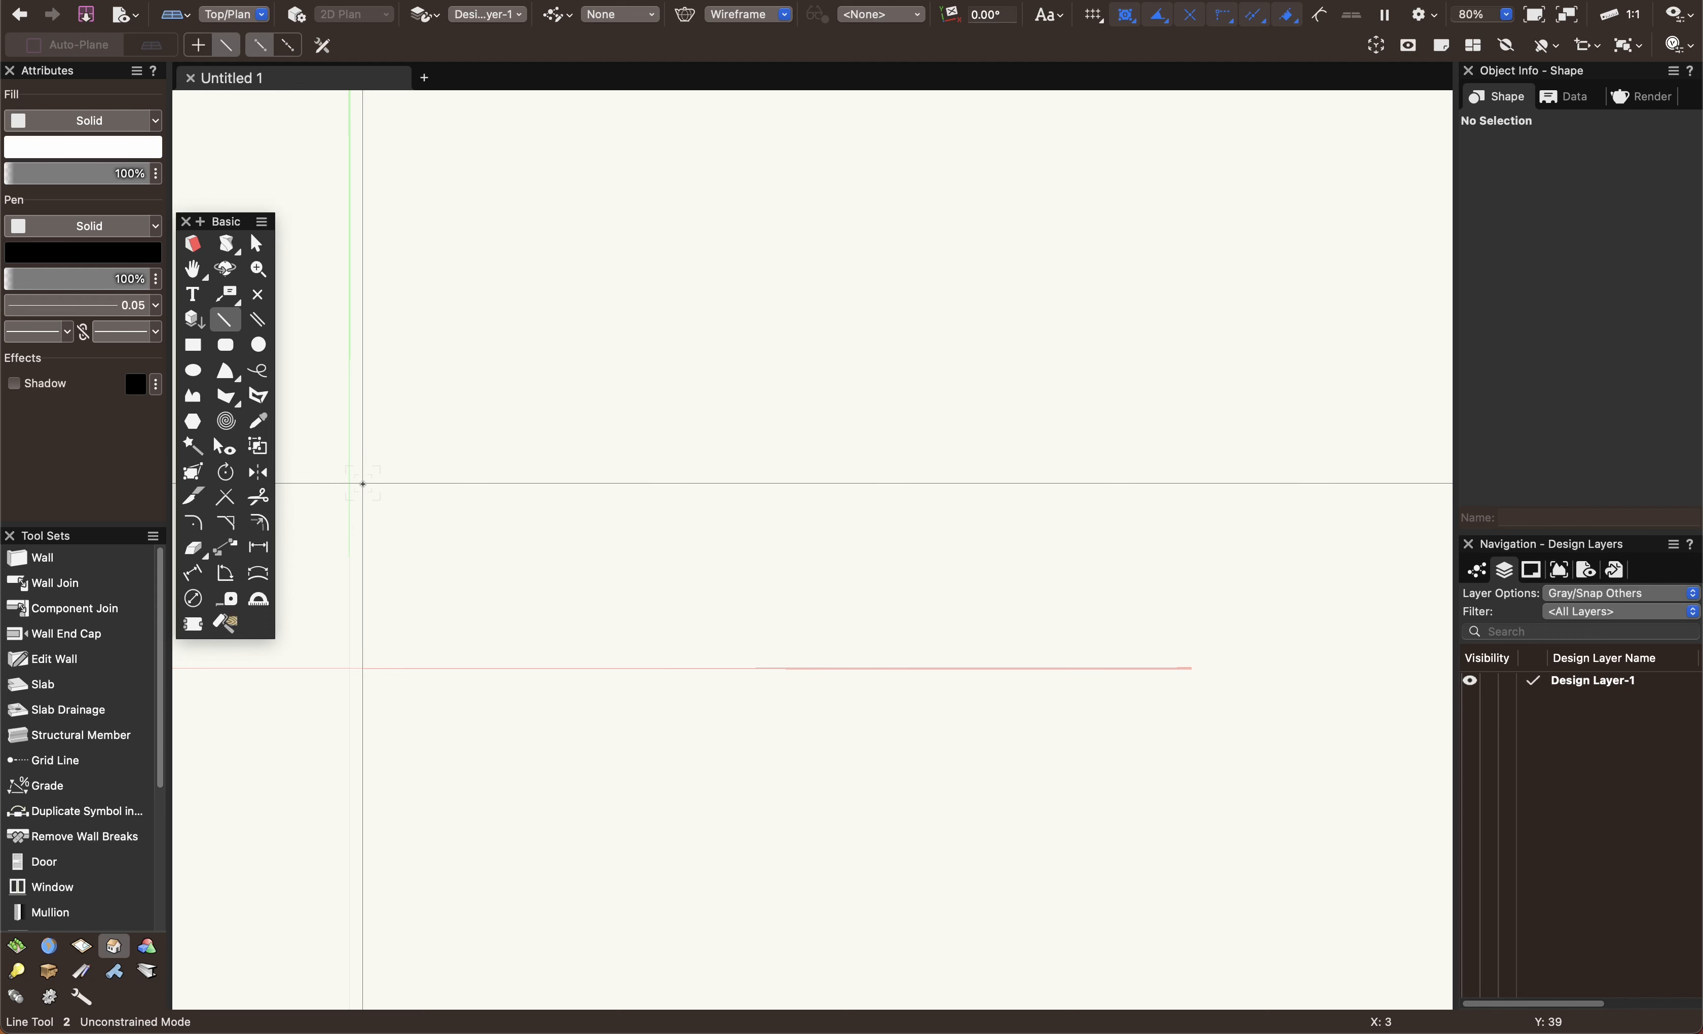
click(363, 484)
click(1017, 501)
key(x)
key(x)
scroll(532, 565, up, 5)
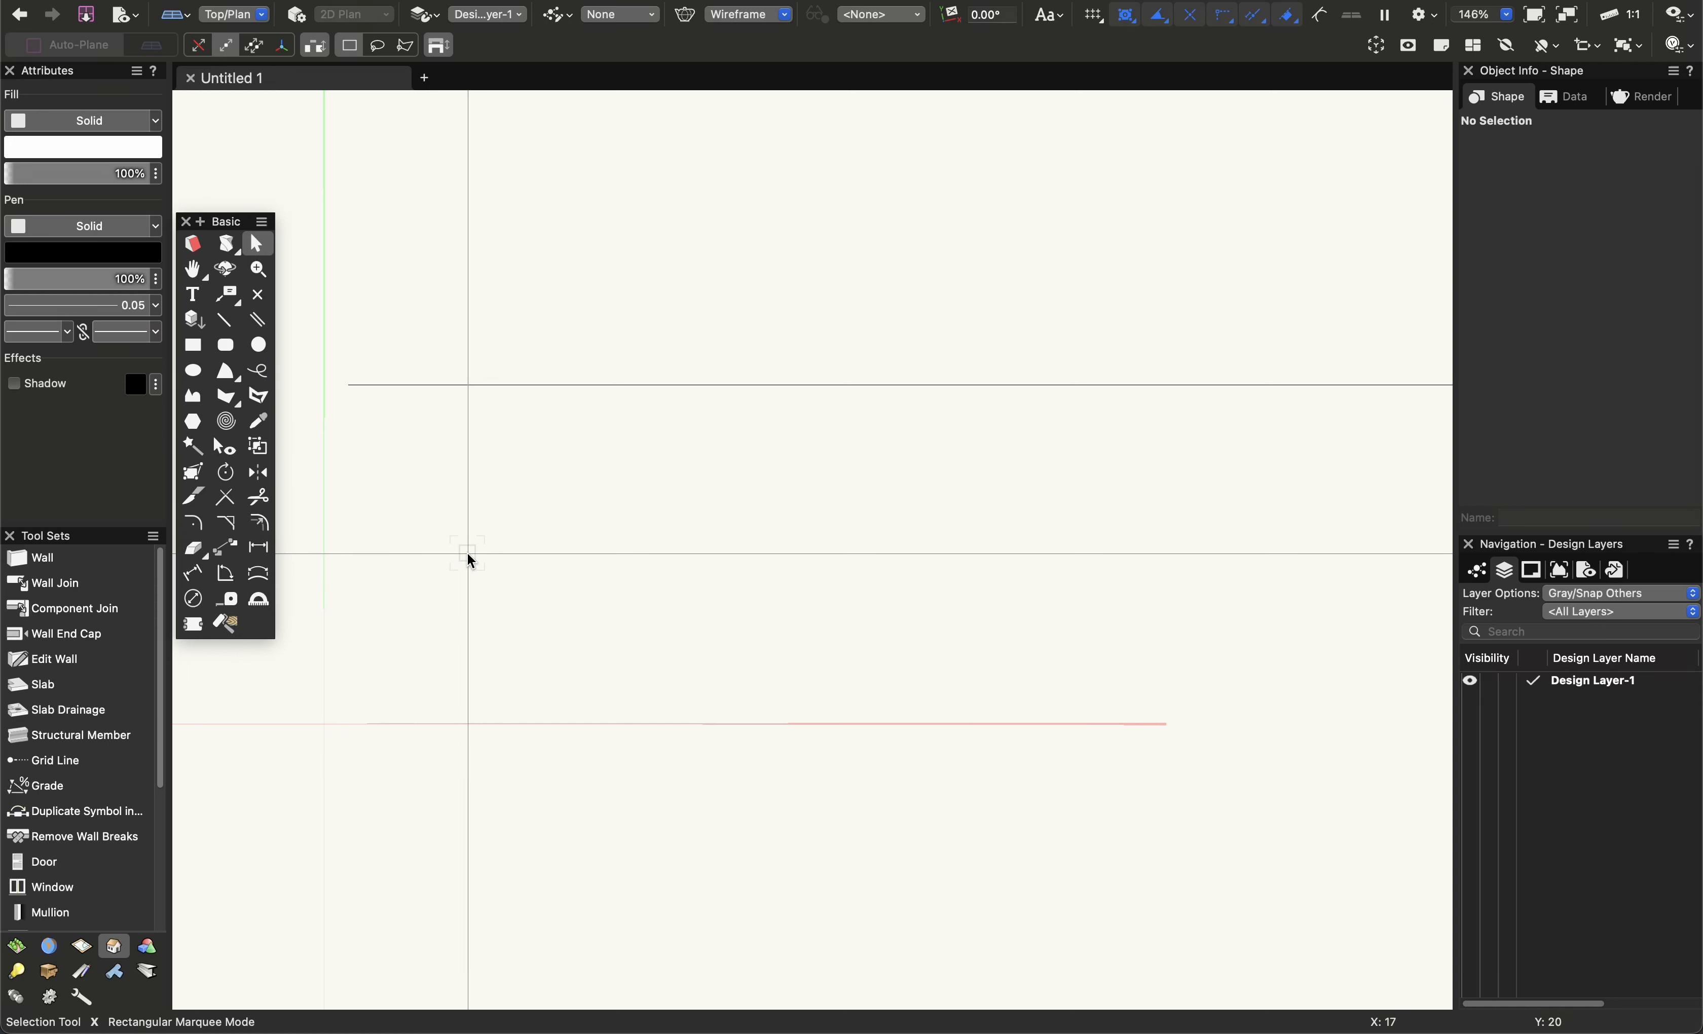
Draw an arc in Radius mode with a radius of about 26 mm and a sweep of about 87°, and delete it.
key(3)
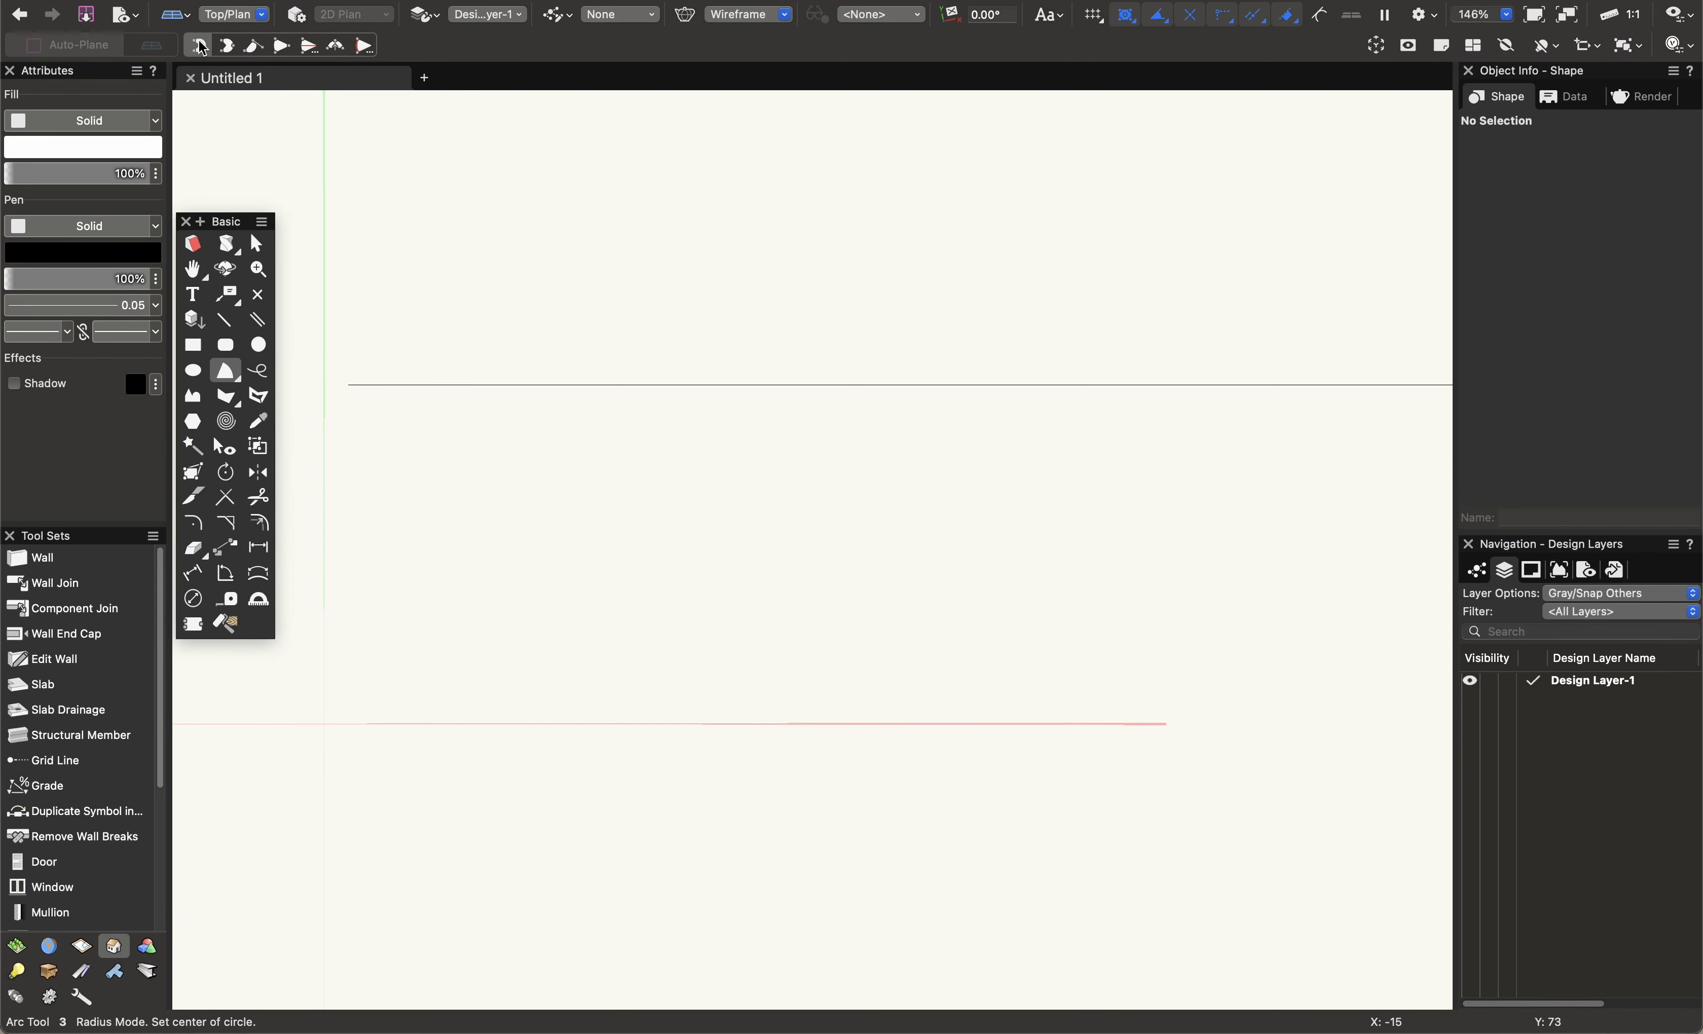
click(362, 534)
click(584, 477)
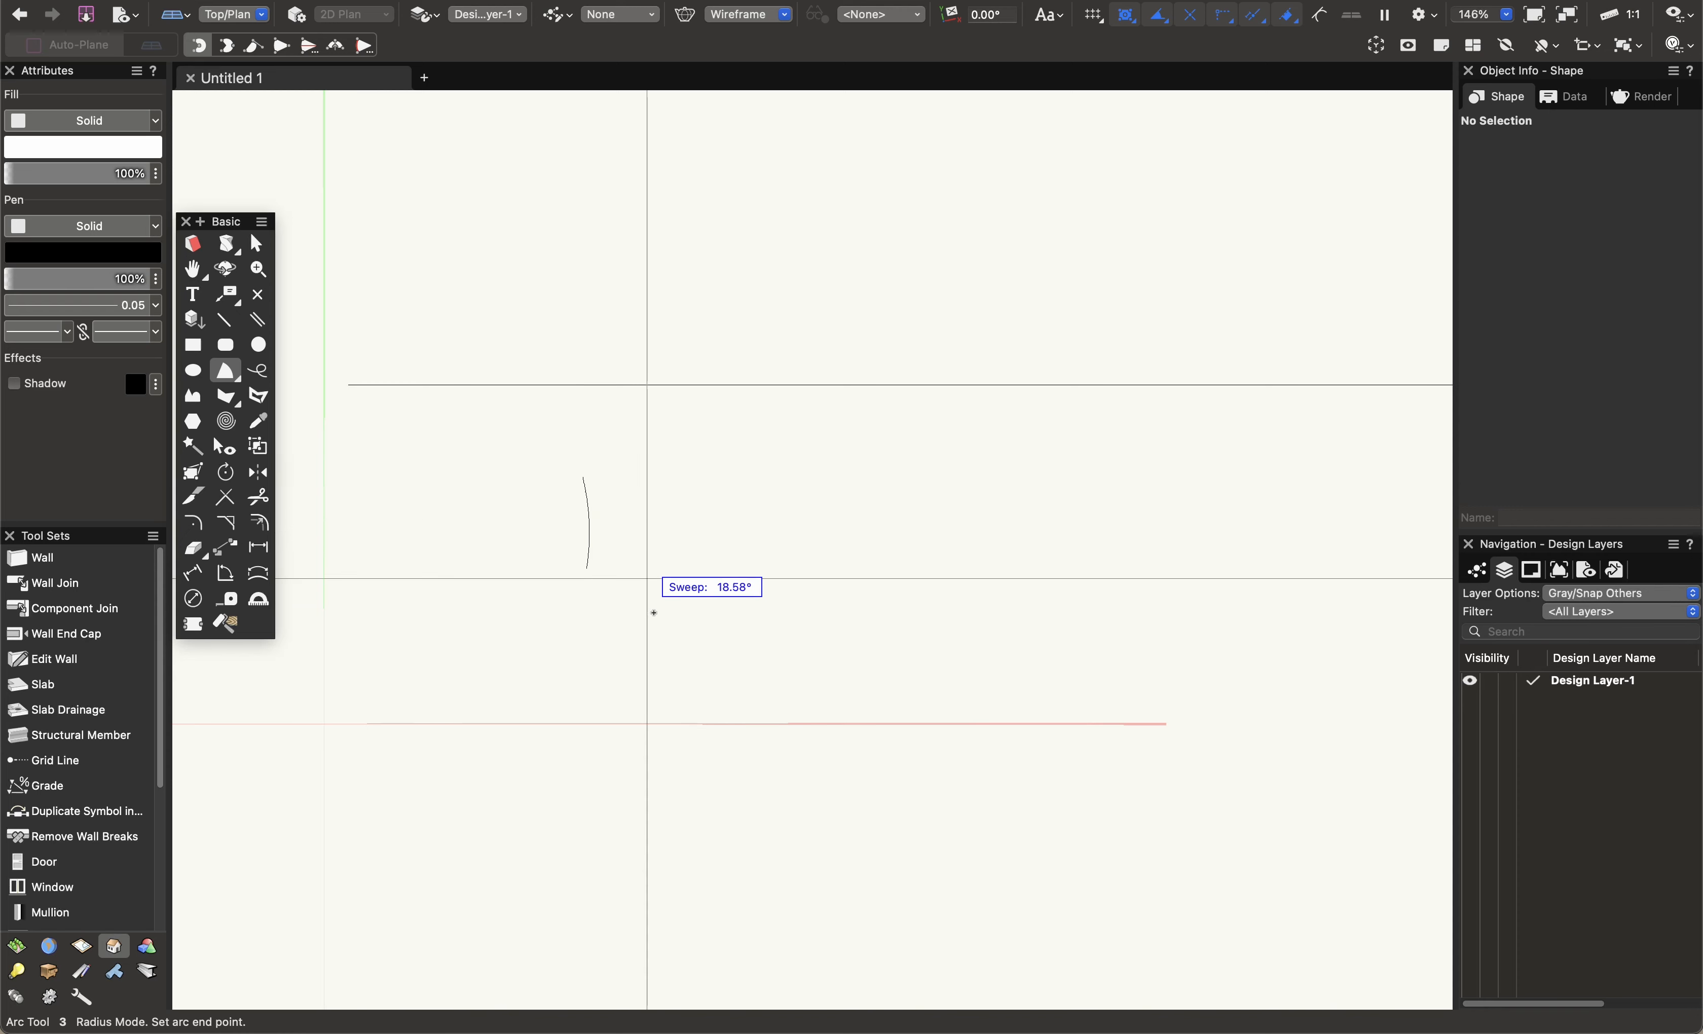
click(441, 801)
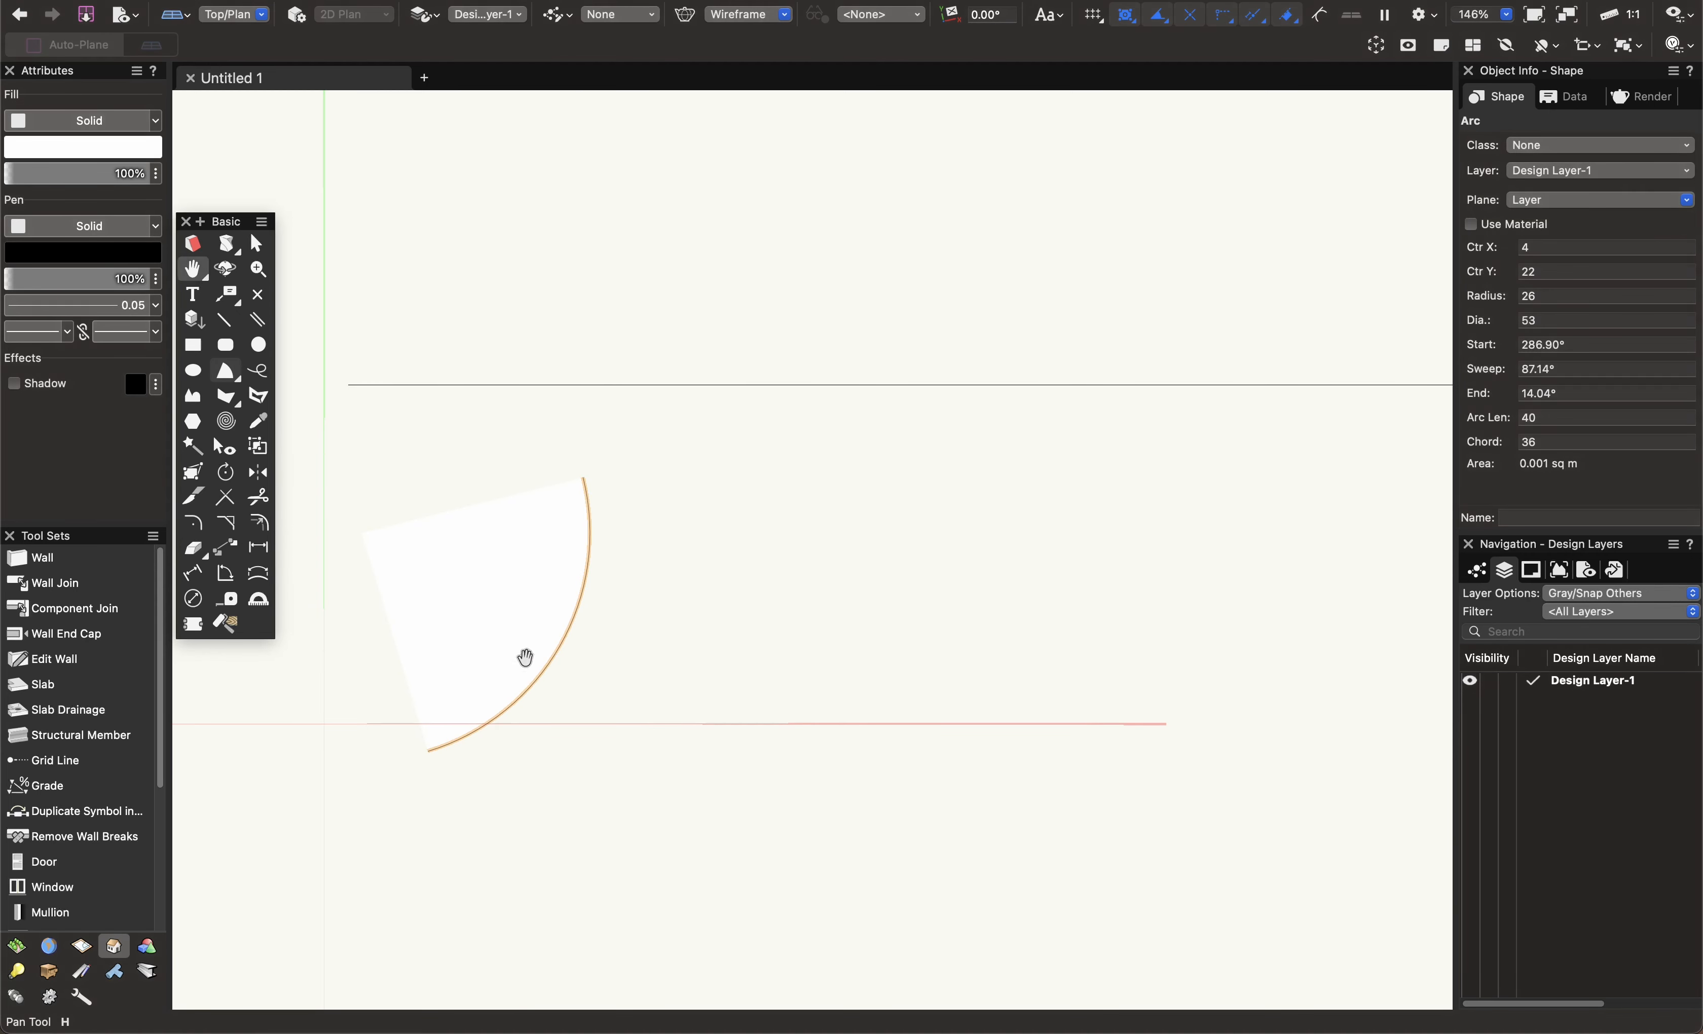
key(x)
click(553, 655)
key(Delete)
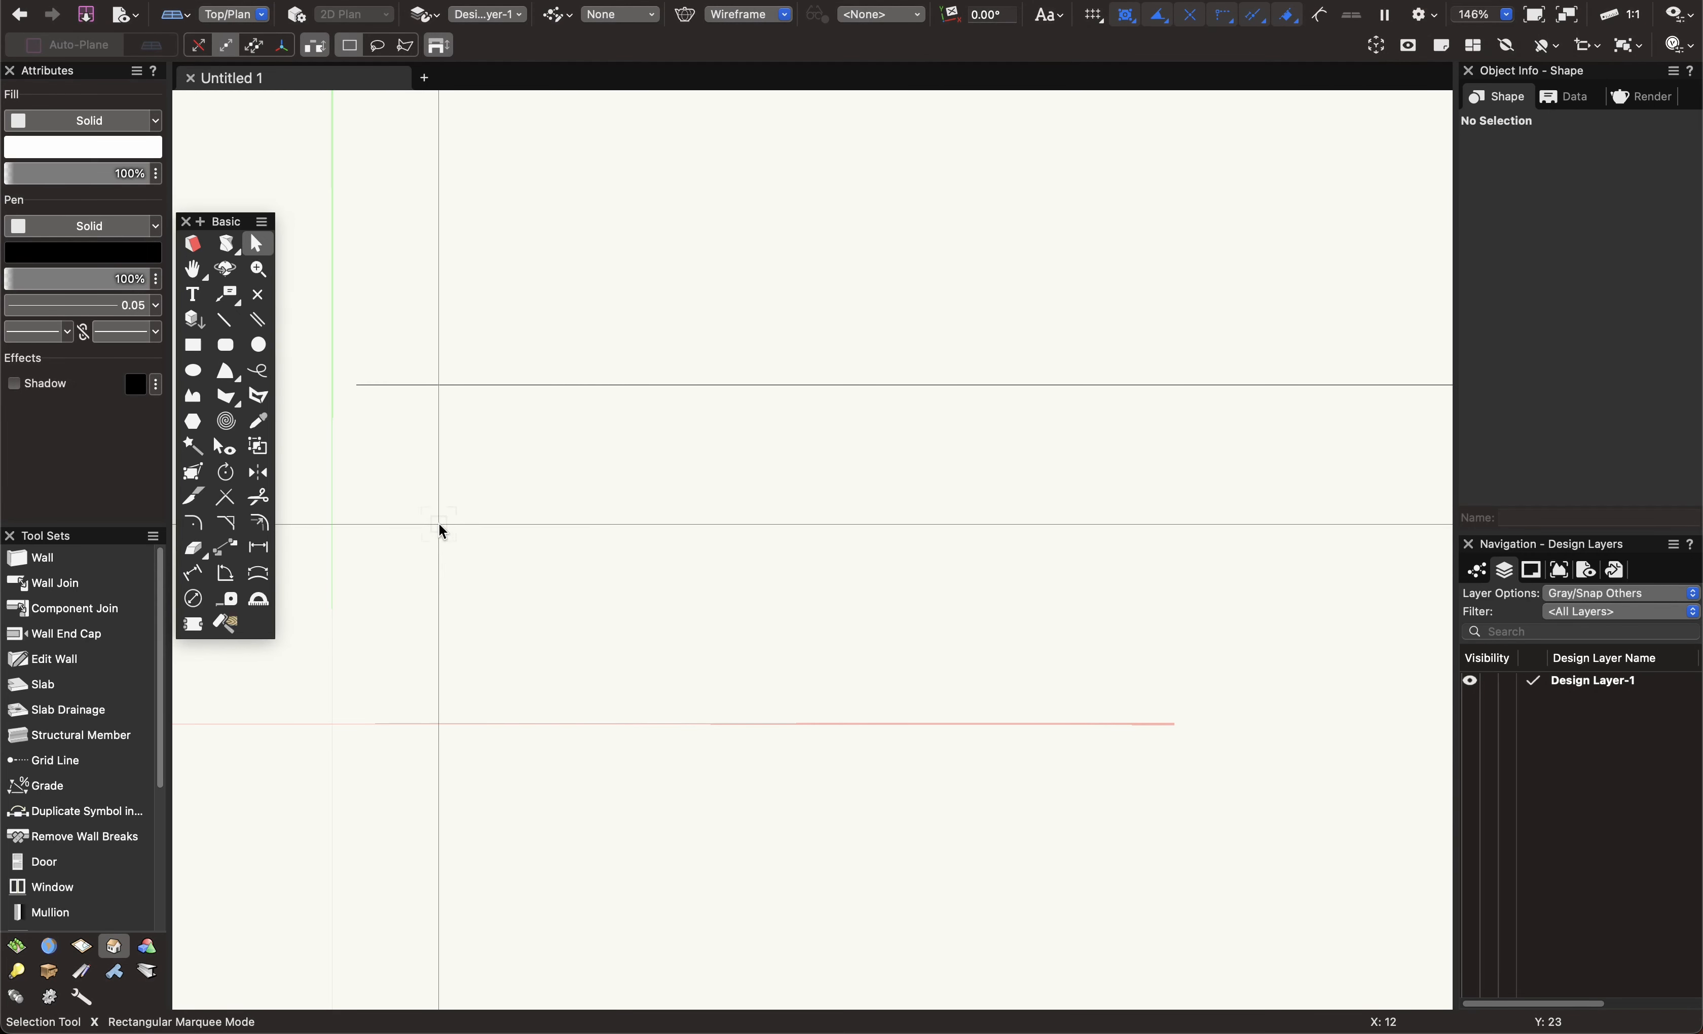
Draw a rectangle about 24 by 21 mm below the horizontal line and delete it.
key(4)
click(388, 437)
click(592, 619)
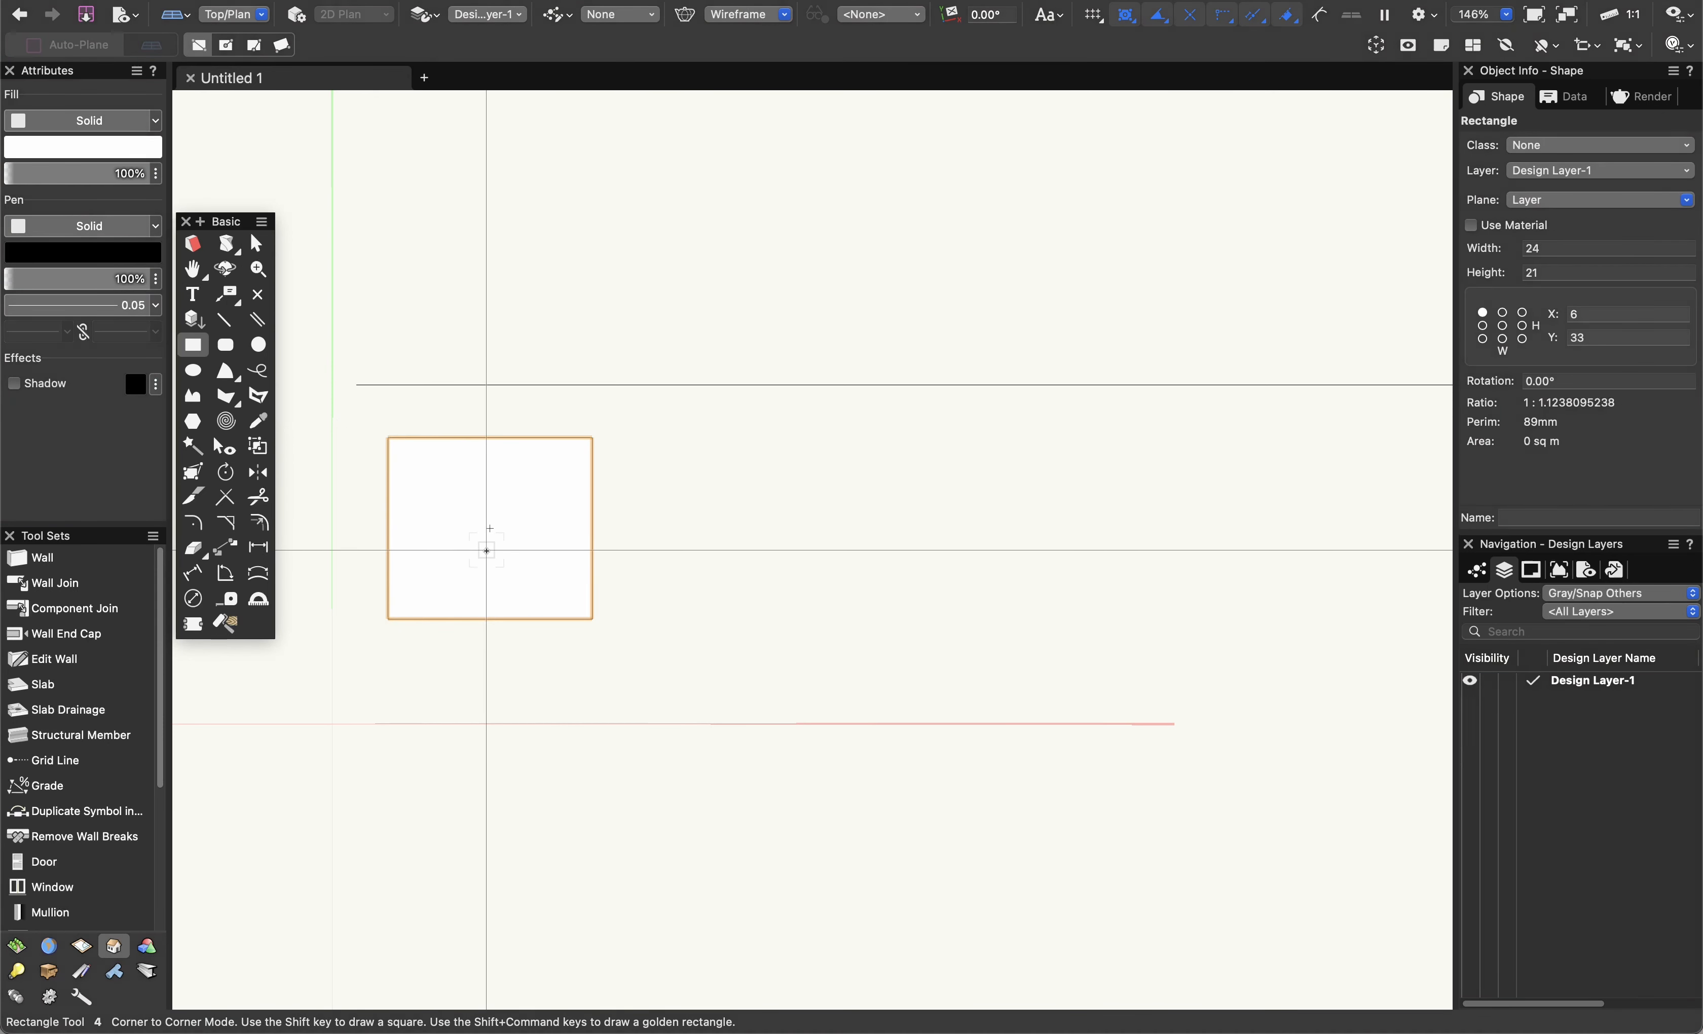
key(Delete)
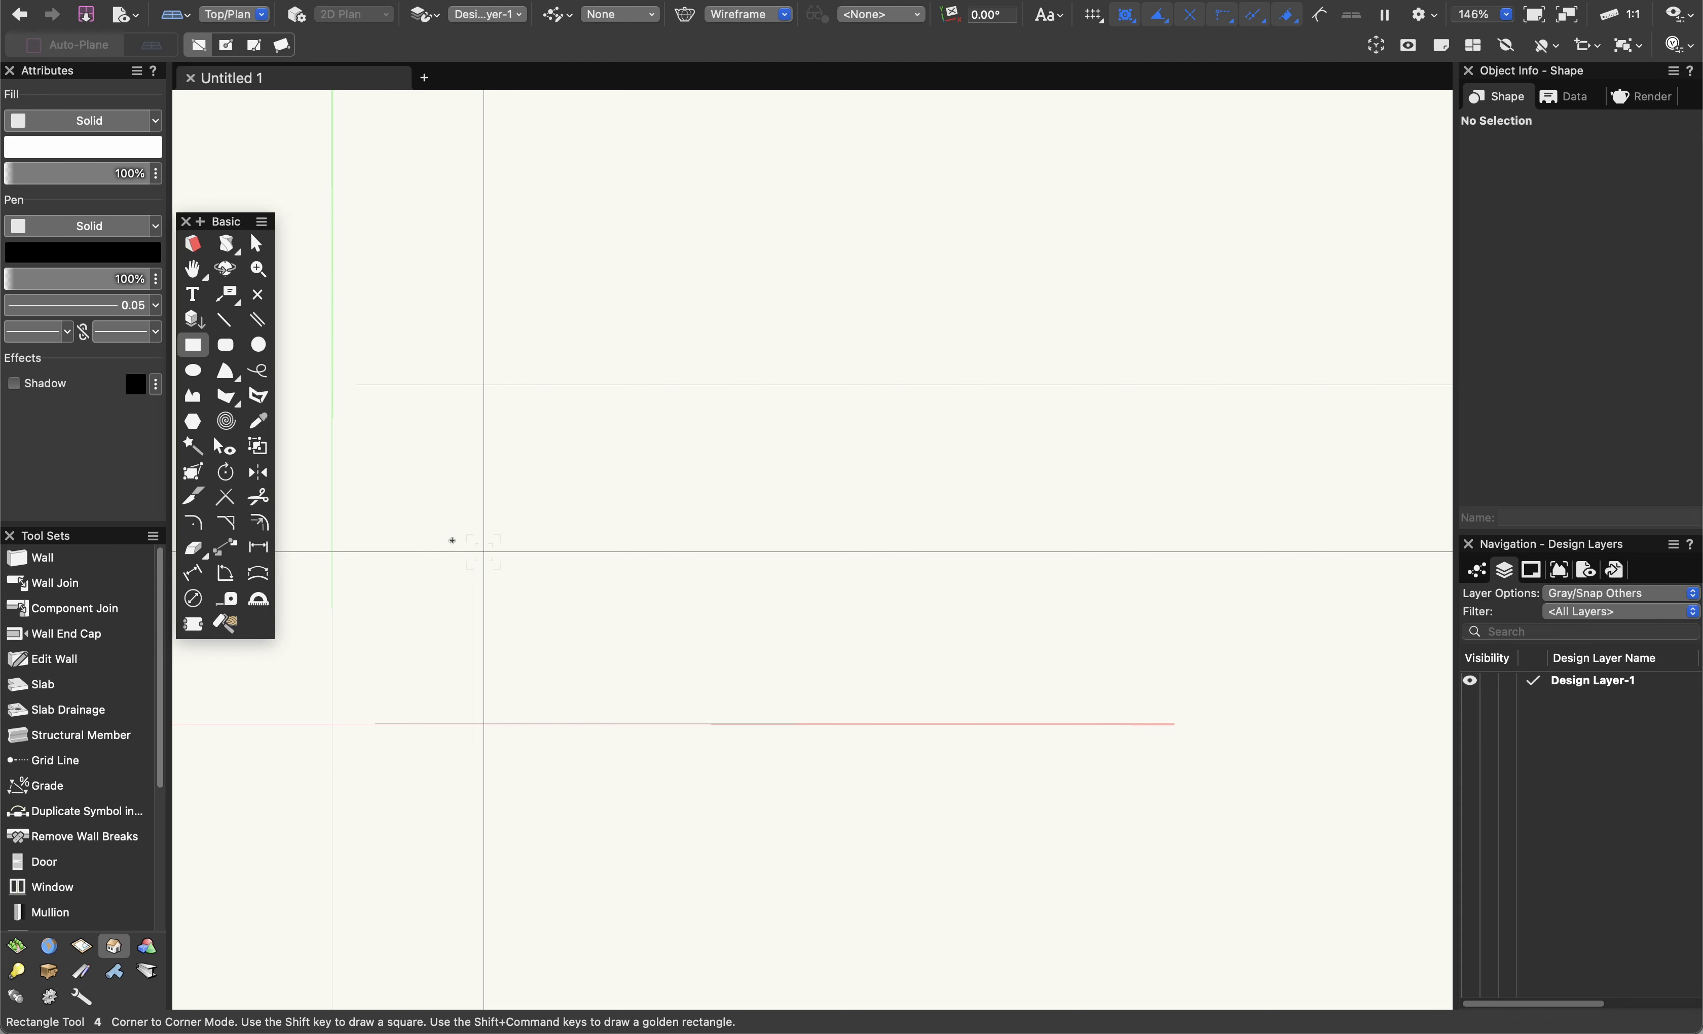
Start a polyline with five corner vertices, running clockwise from just below the horizontal line to below the X axis.
key(5)
click(361, 480)
click(622, 414)
click(789, 557)
click(644, 756)
click(363, 831)
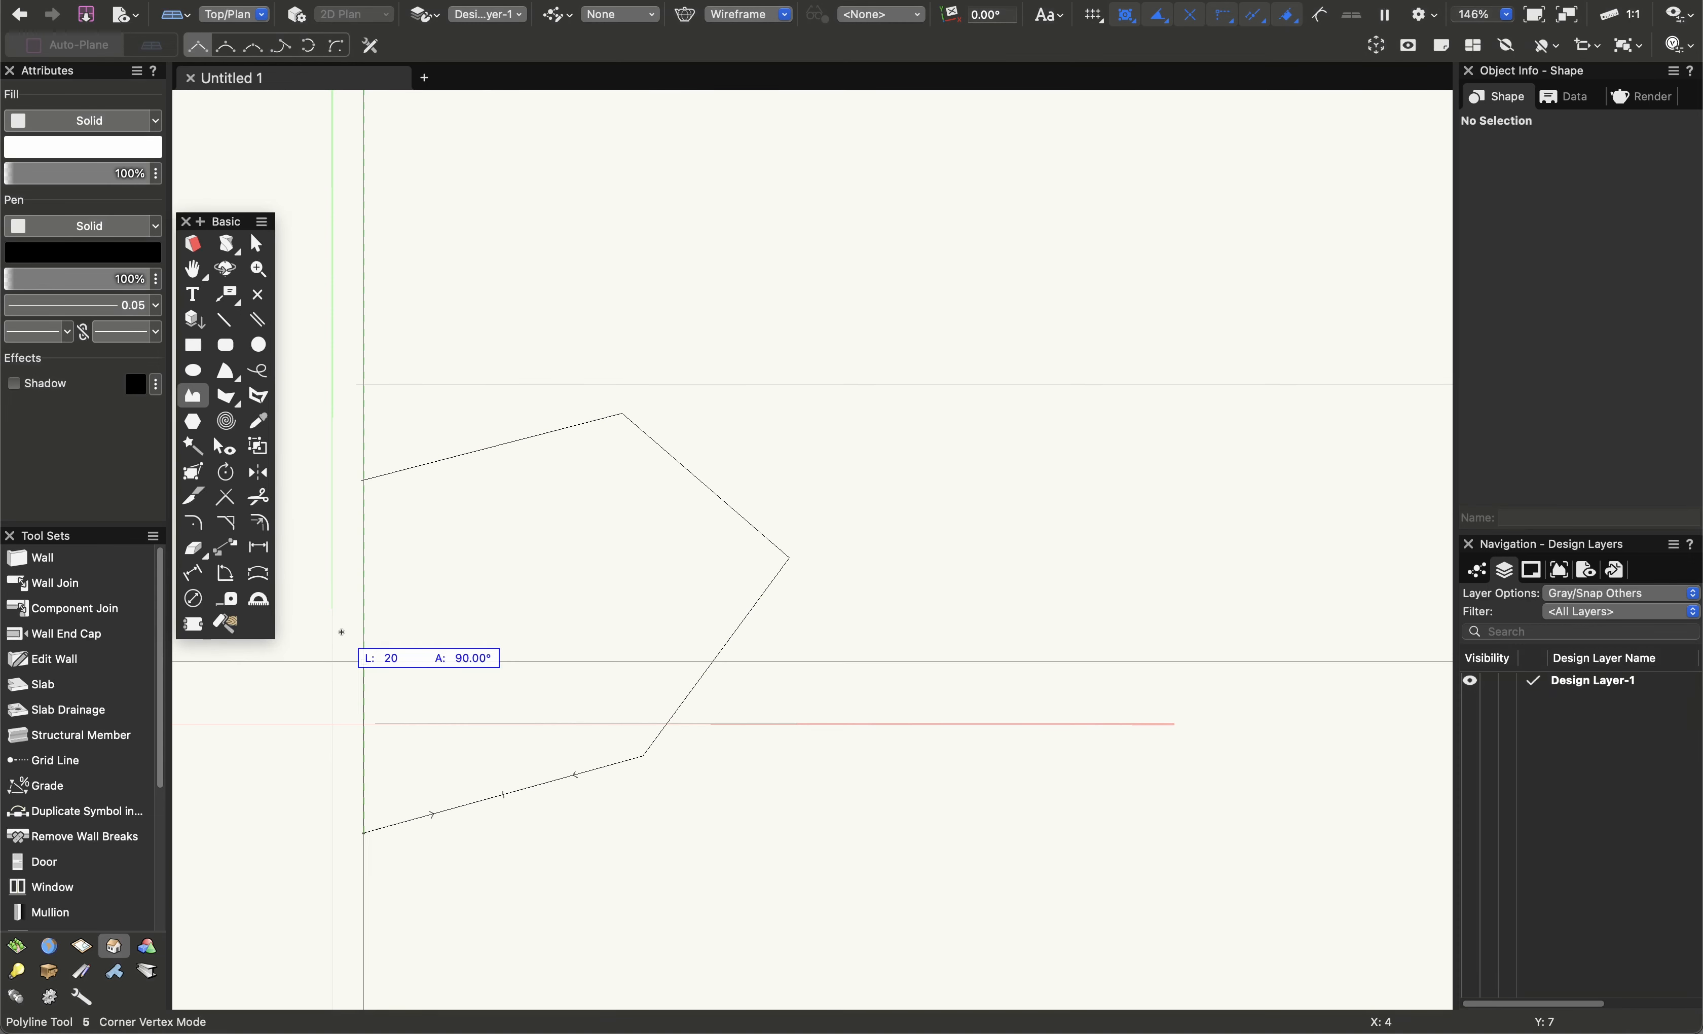
Continue the polyline with curved segments in Point on Arc mode and finish it at about 98 by 57 mm.
click(307, 47)
middle_drag(360, 539, 543, 431)
click(395, 692)
click(443, 341)
click(646, 244)
click(745, 447)
click(733, 634)
double_click(551, 531)
scroll(634, 568, down, 2)
middle_drag(634, 568, 717, 569)
key(x)
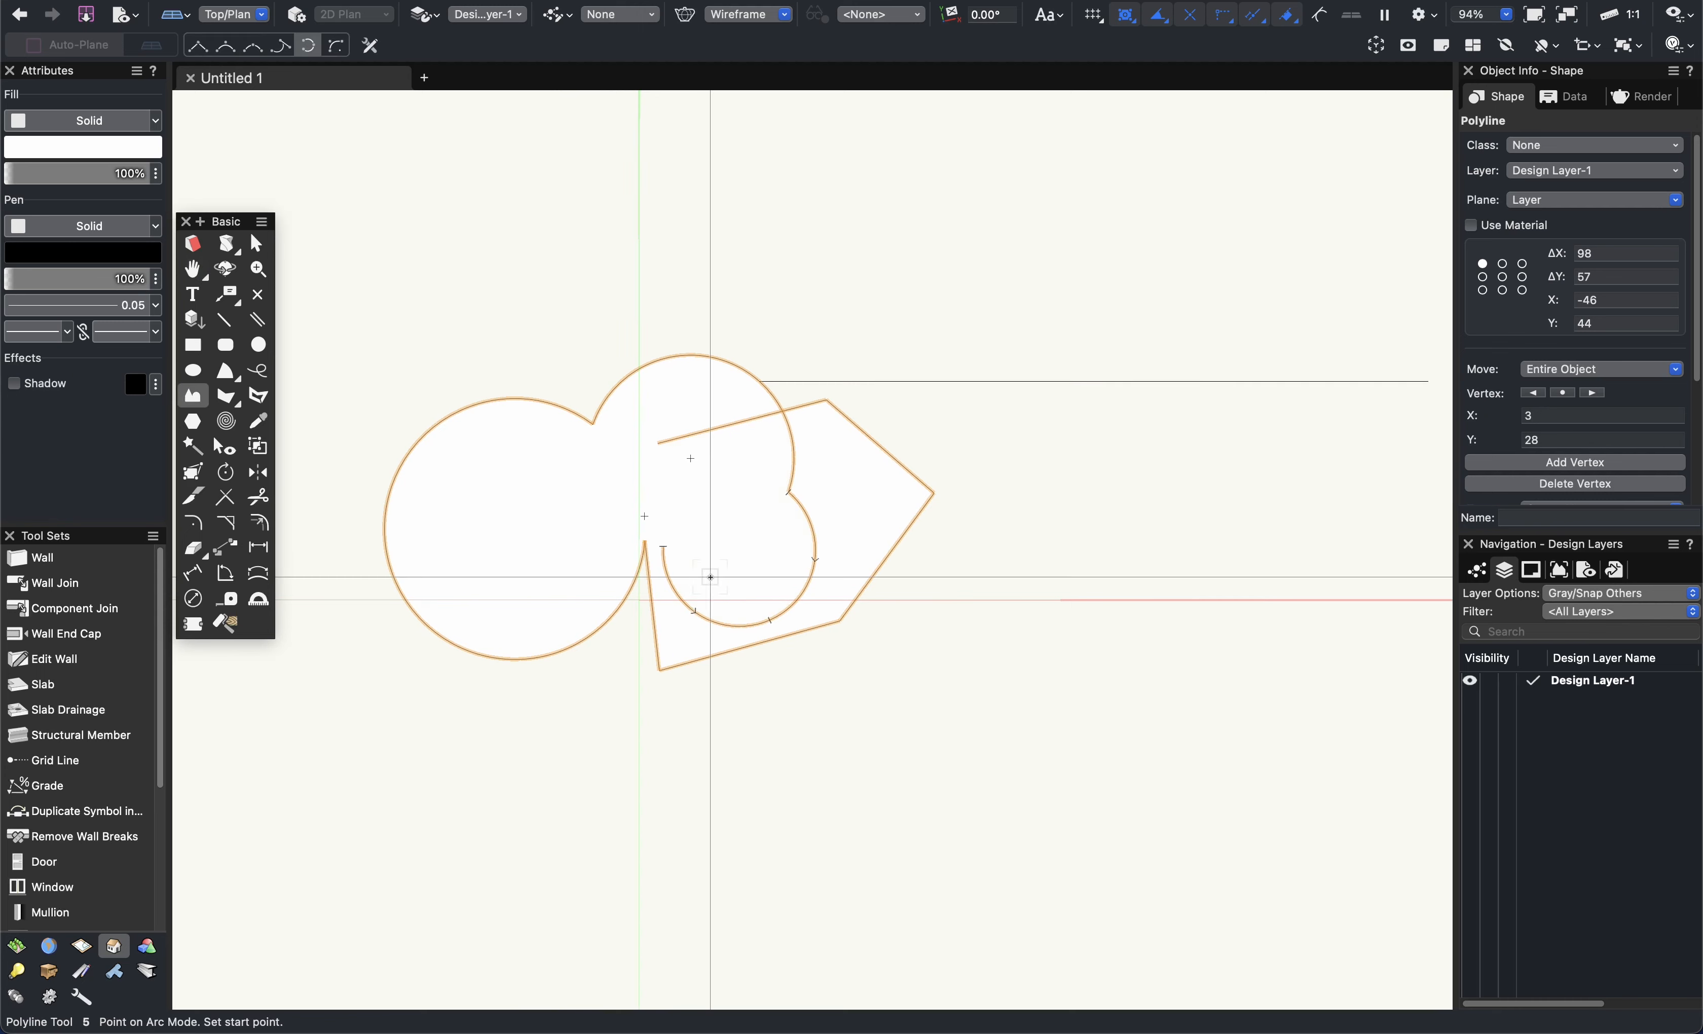
Delete the polyline and all remaining objects in the drawing.
key(Delete)
scroll(655, 606, right, 5)
scroll(655, 606, up, 2)
key(super+a)
key(Delete)
middle_drag(453, 470, 623, 431)
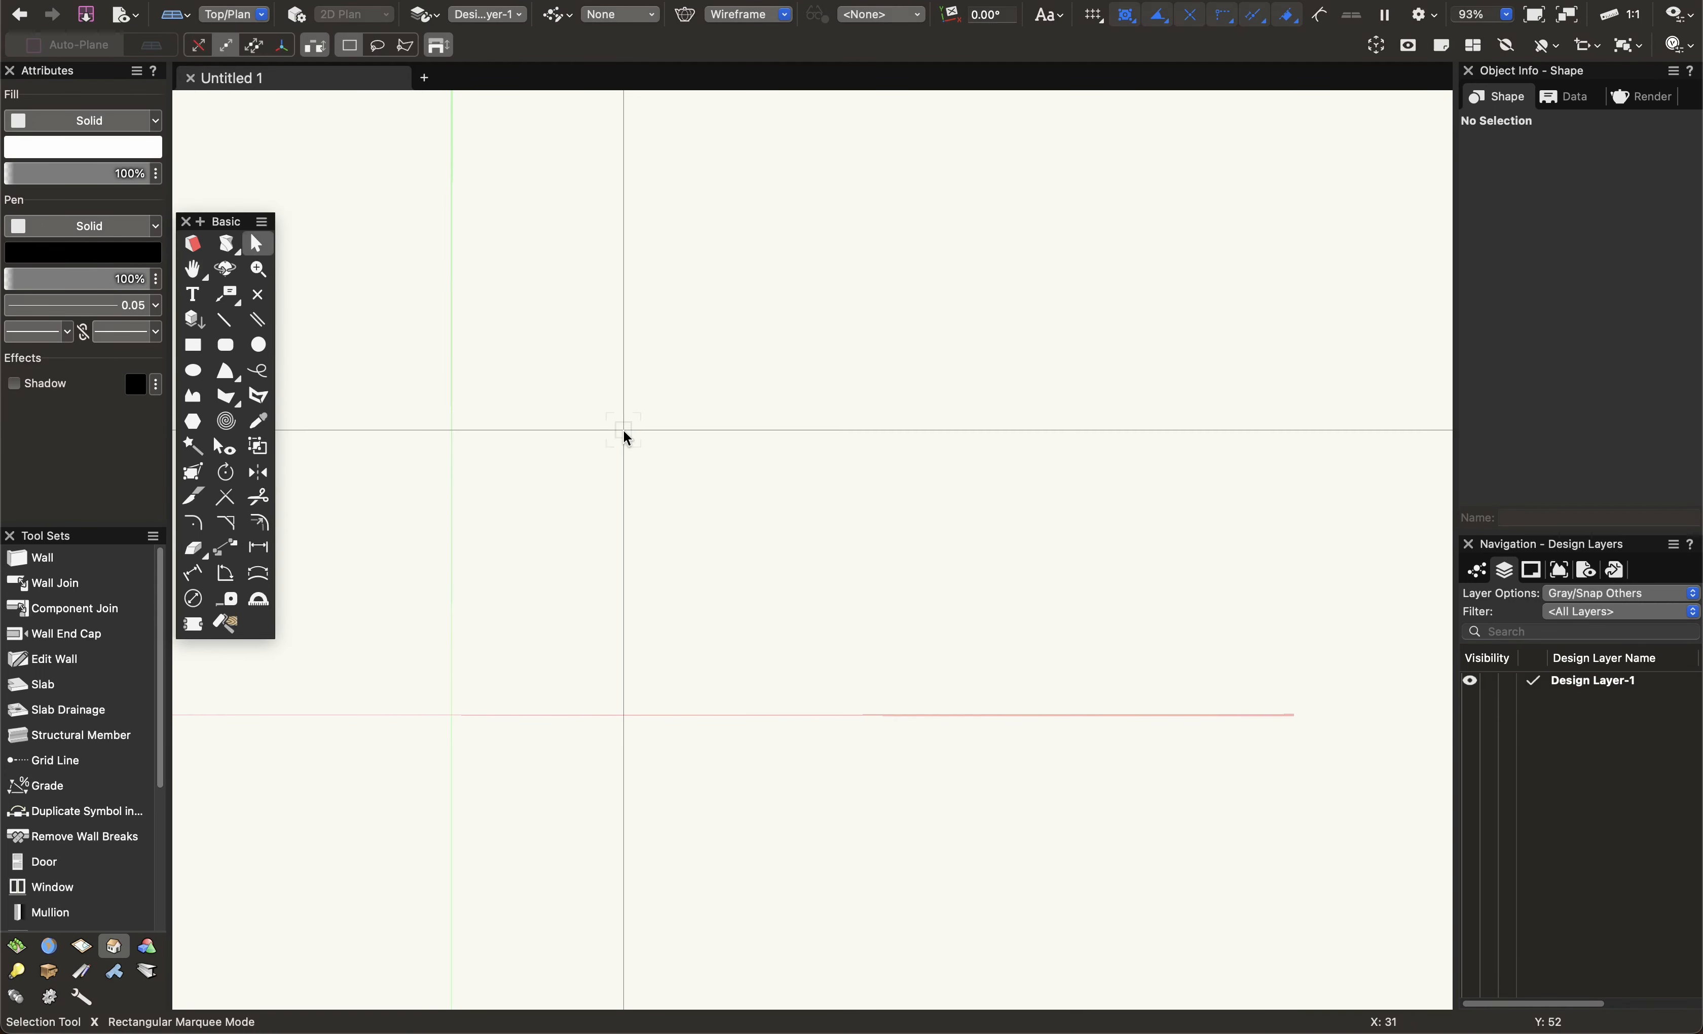
Draw a circle with a radius of about 26 mm above the X axis and delete it.
key(6)
click(674, 397)
click(699, 539)
key(h)
key(6)
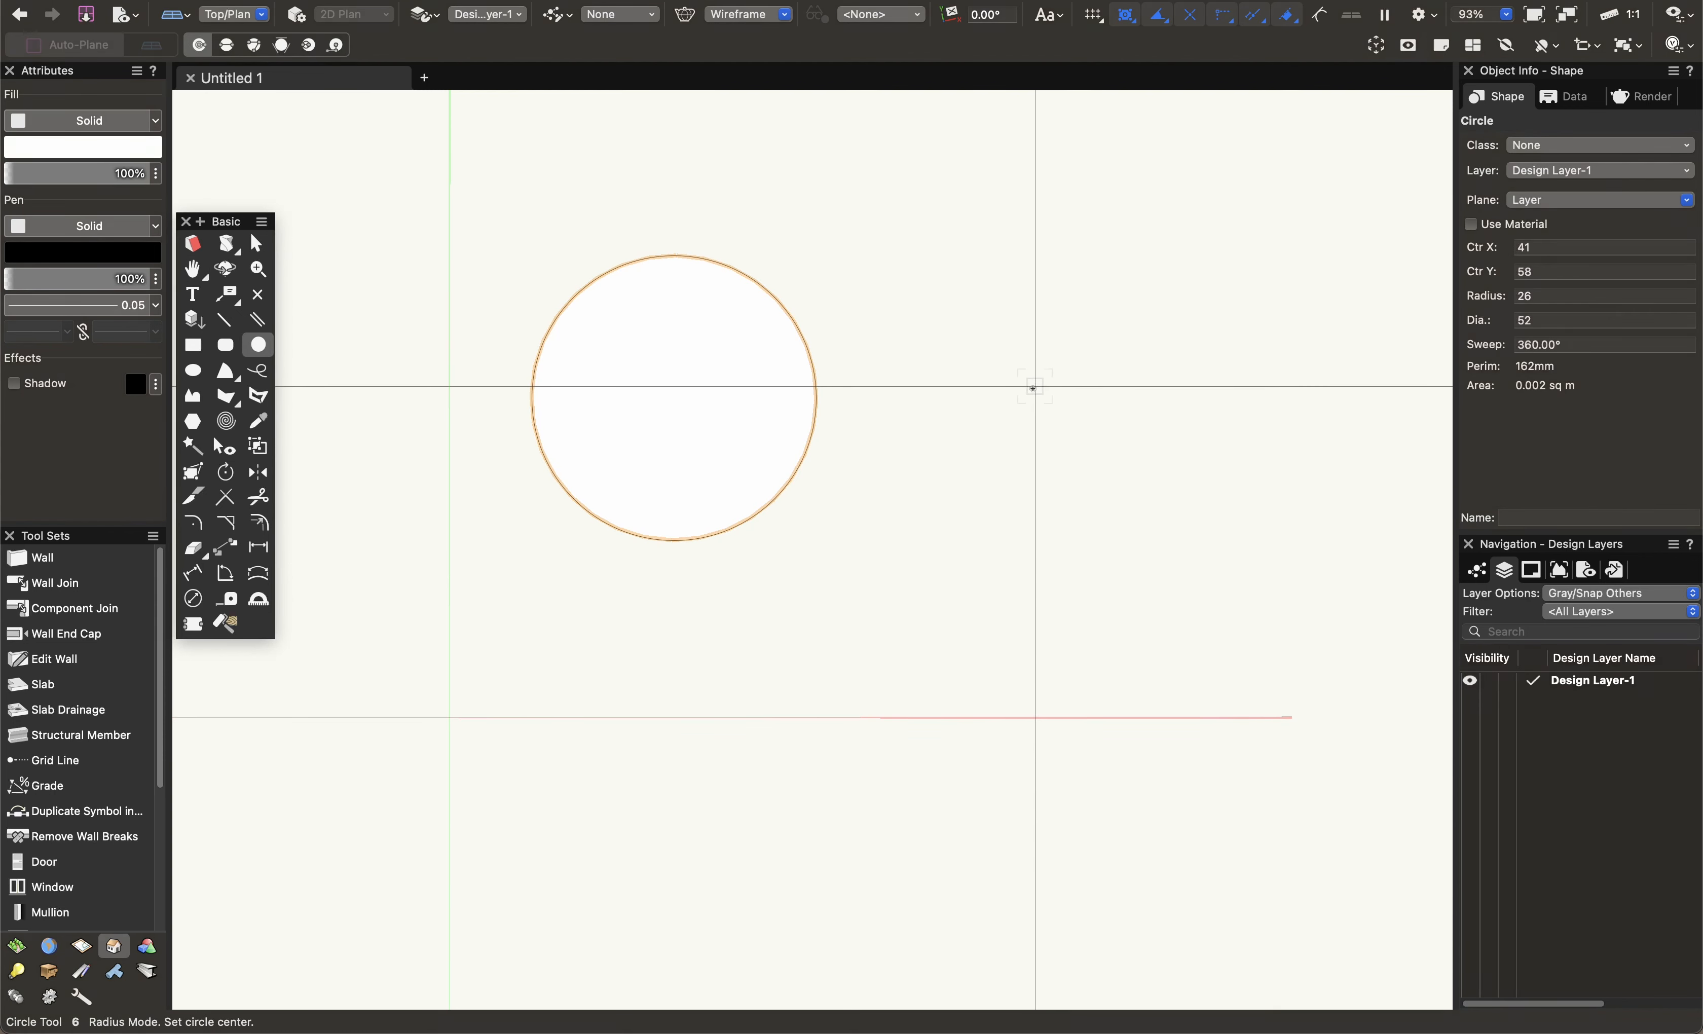
key(Delete)
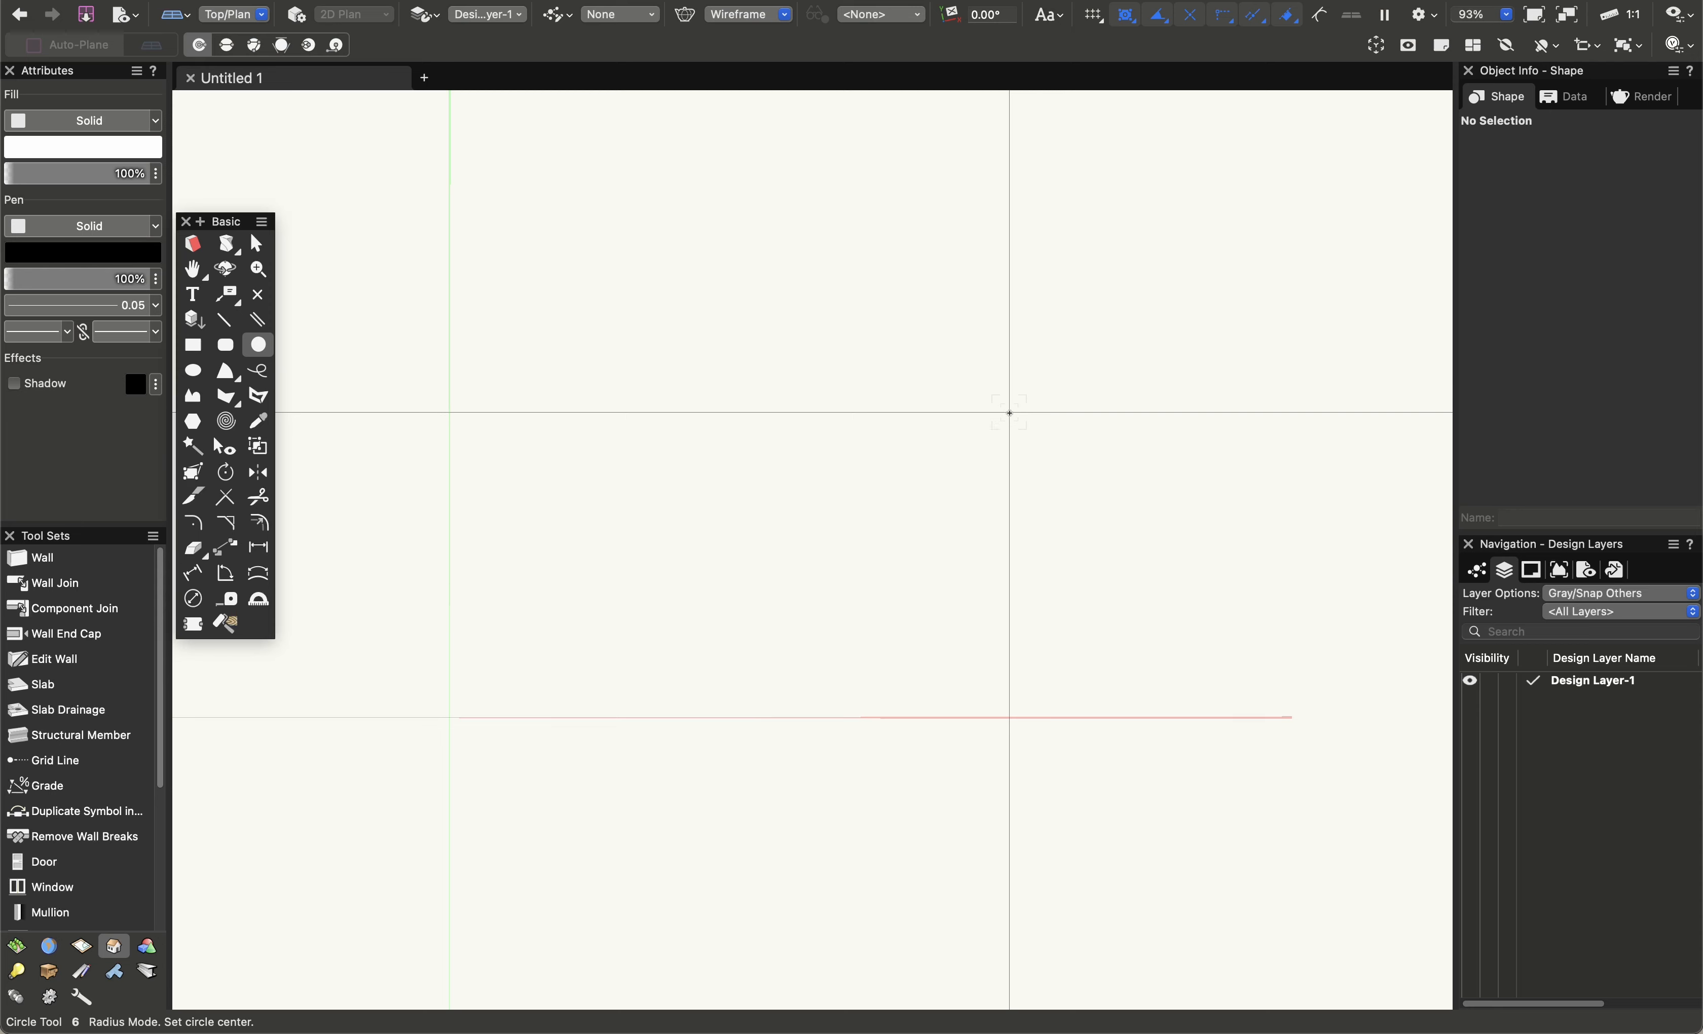
Draw a rectangle about 59 by 30 mm above the X axis.
key(4)
click(1002, 341)
click(675, 509)
middle_drag(942, 374, 851, 434)
scroll(854, 434, up, 6)
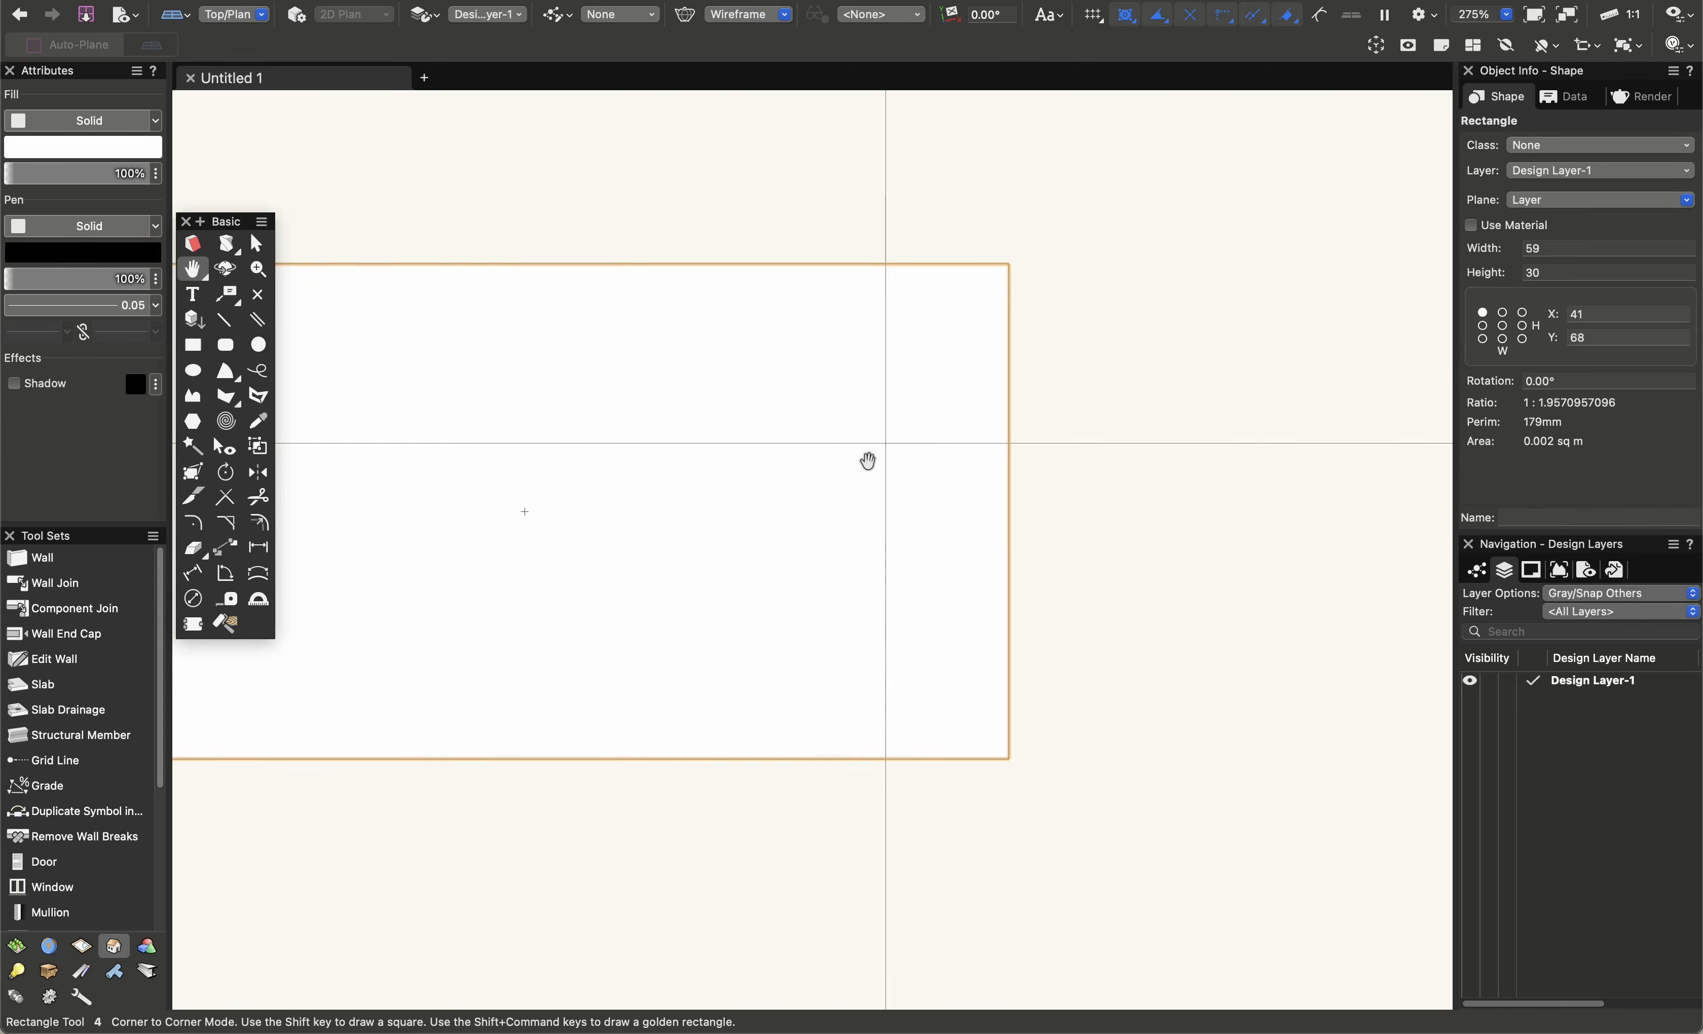
Fillet the rectangle's upper-right corner with a radius of 25 in Trim Mode and delete the resulting shape.
key(7)
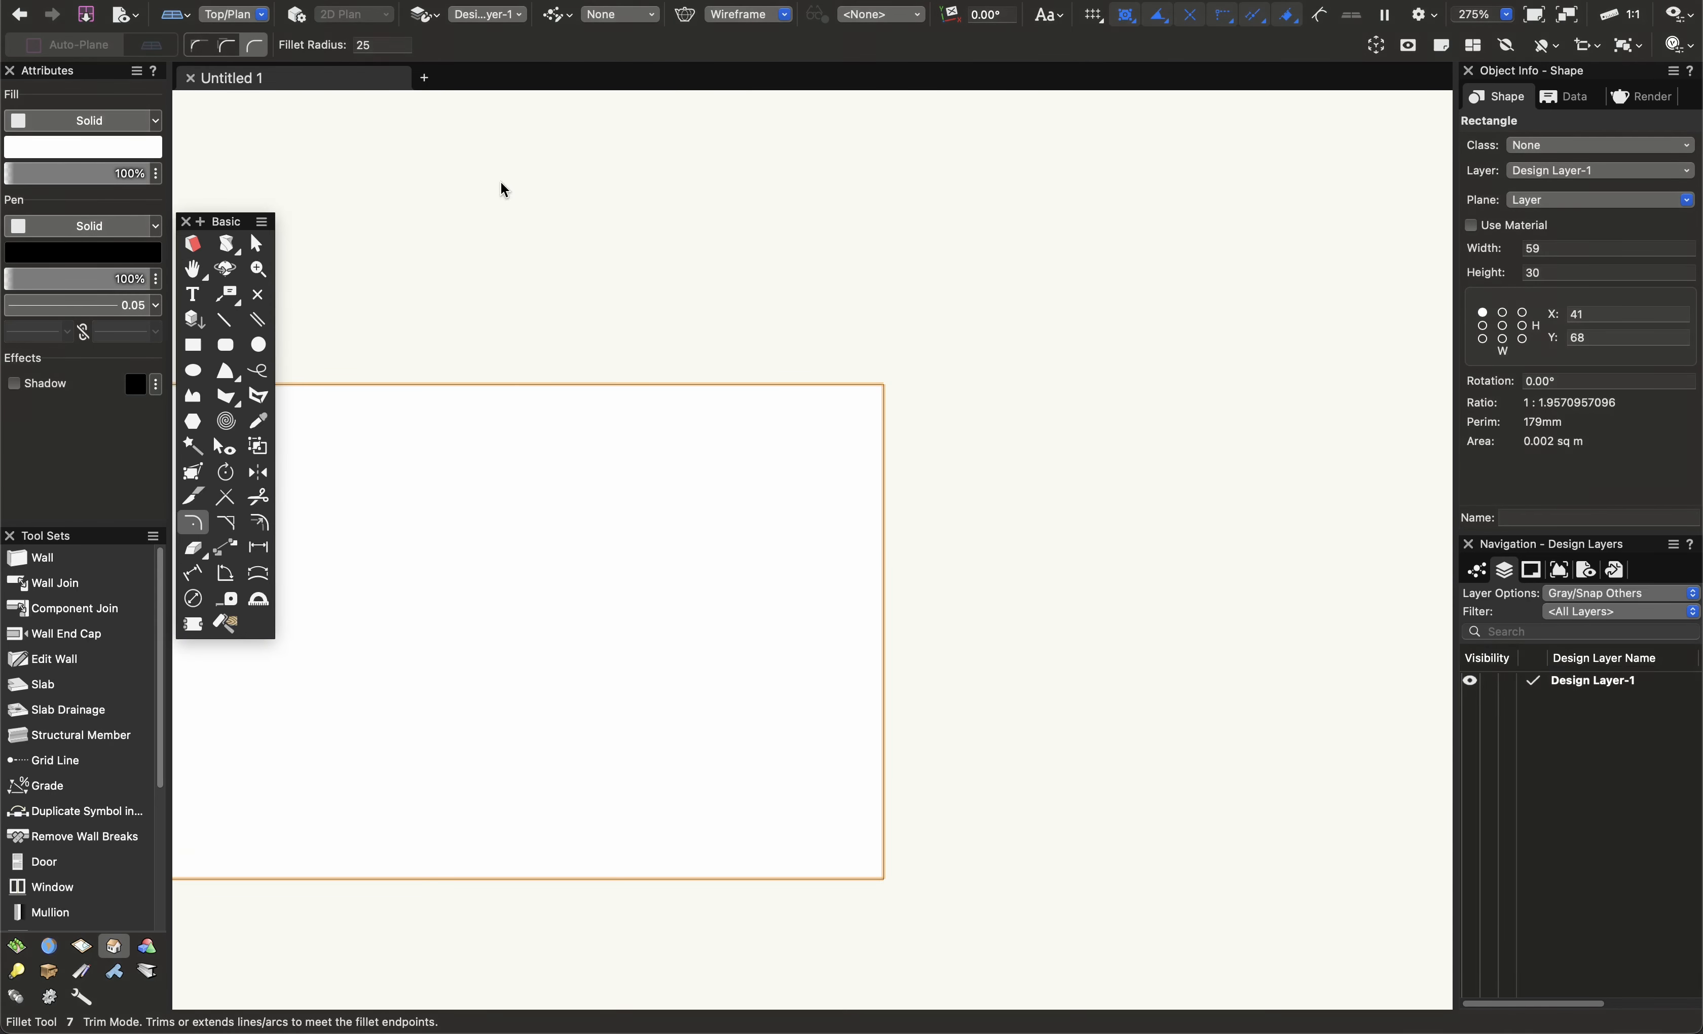
click(749, 383)
click(882, 526)
scroll(1053, 392, down, 3)
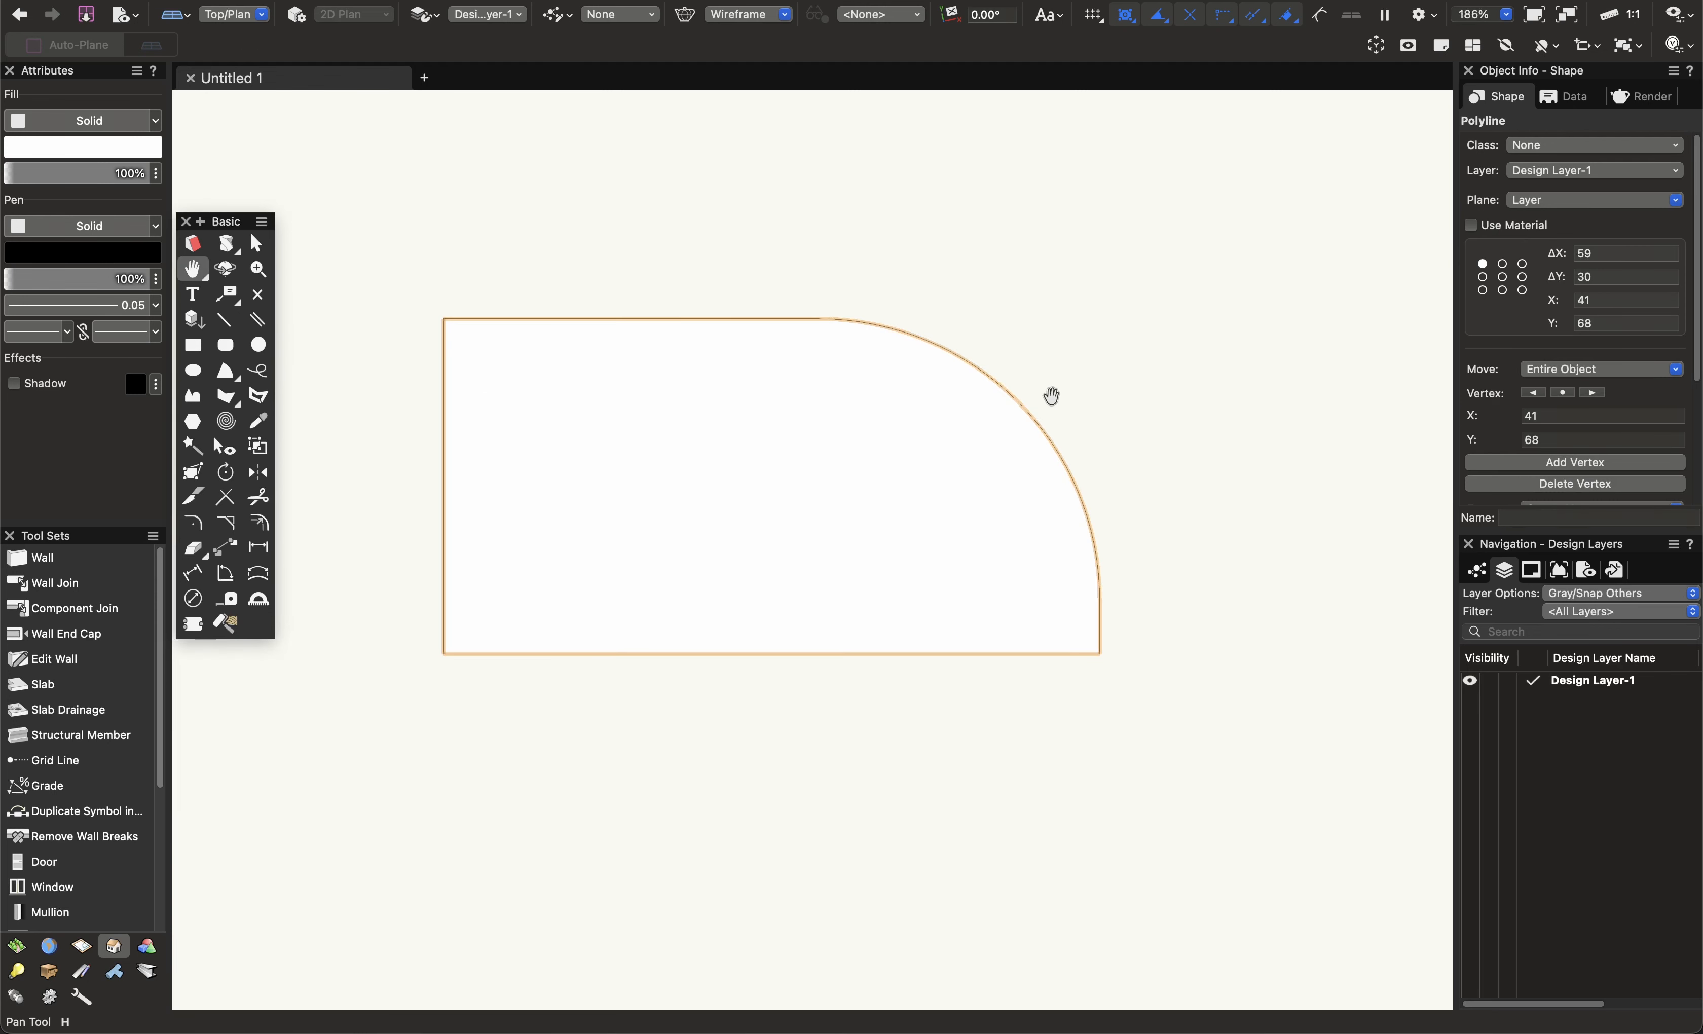
key(x)
click(1008, 471)
key(Delete)
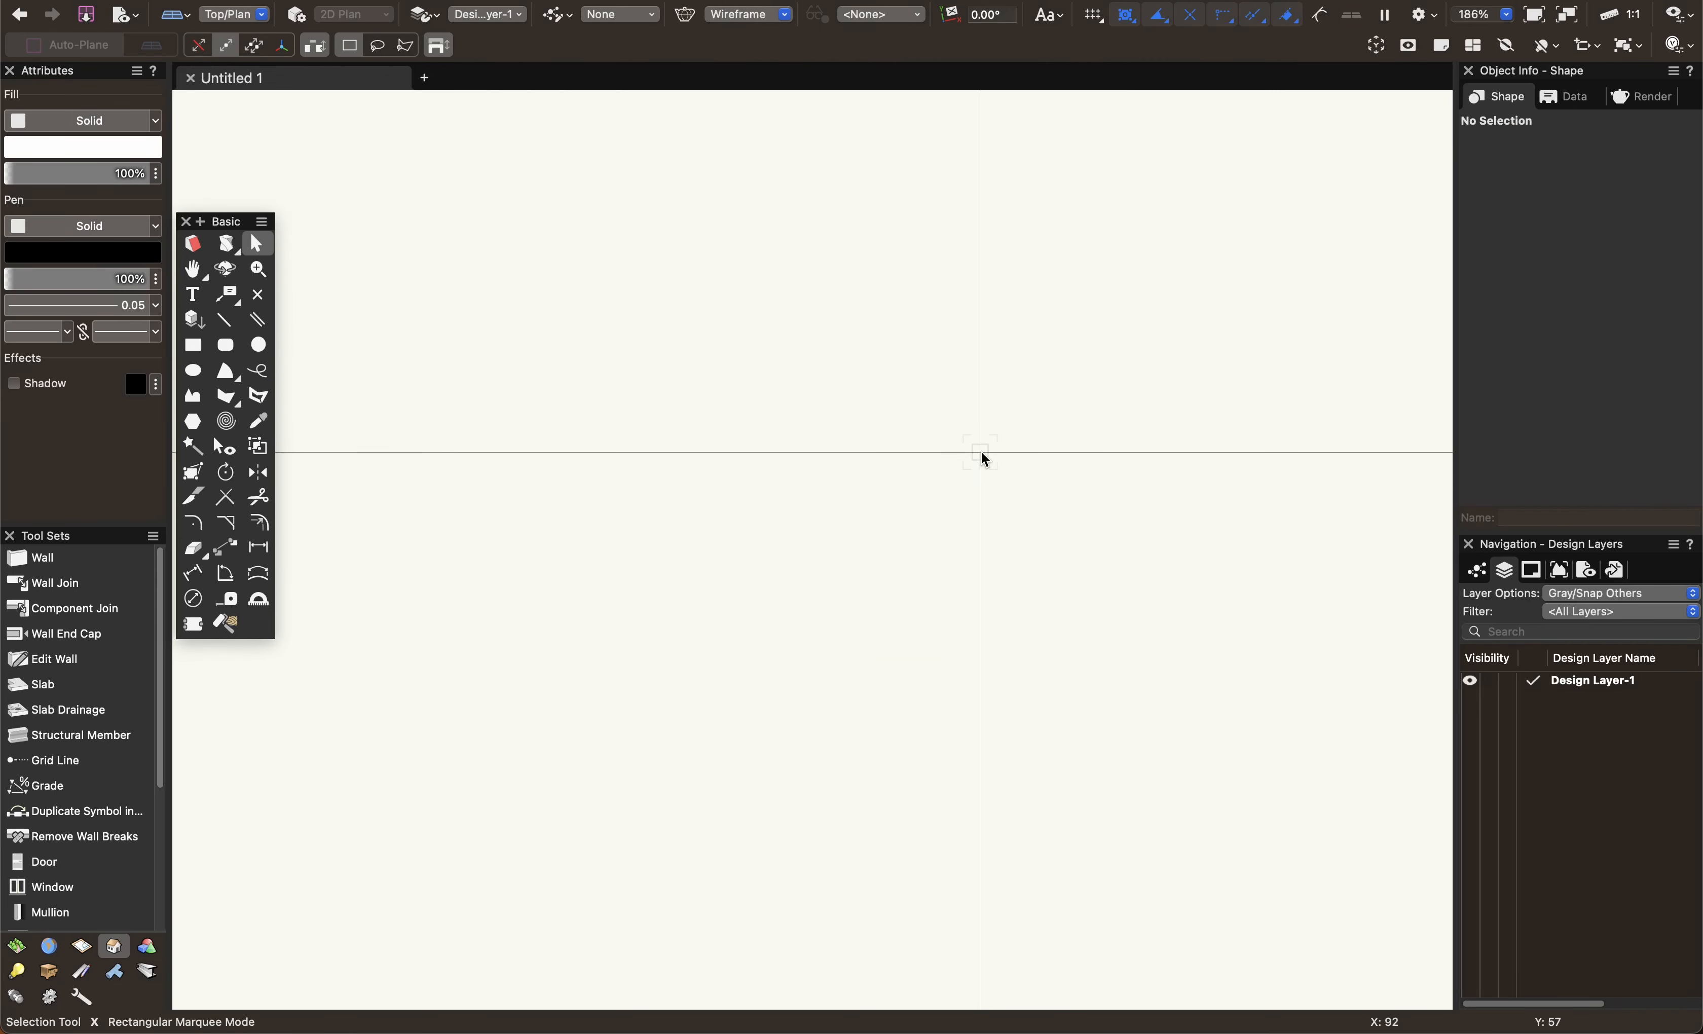
Draw a four-sided polygon about 38 by 29 mm in Vertex Mode and delete it.
key(8)
click(907, 361)
click(588, 488)
click(943, 677)
click(1011, 413)
click(908, 361)
scroll(905, 437, right, 3)
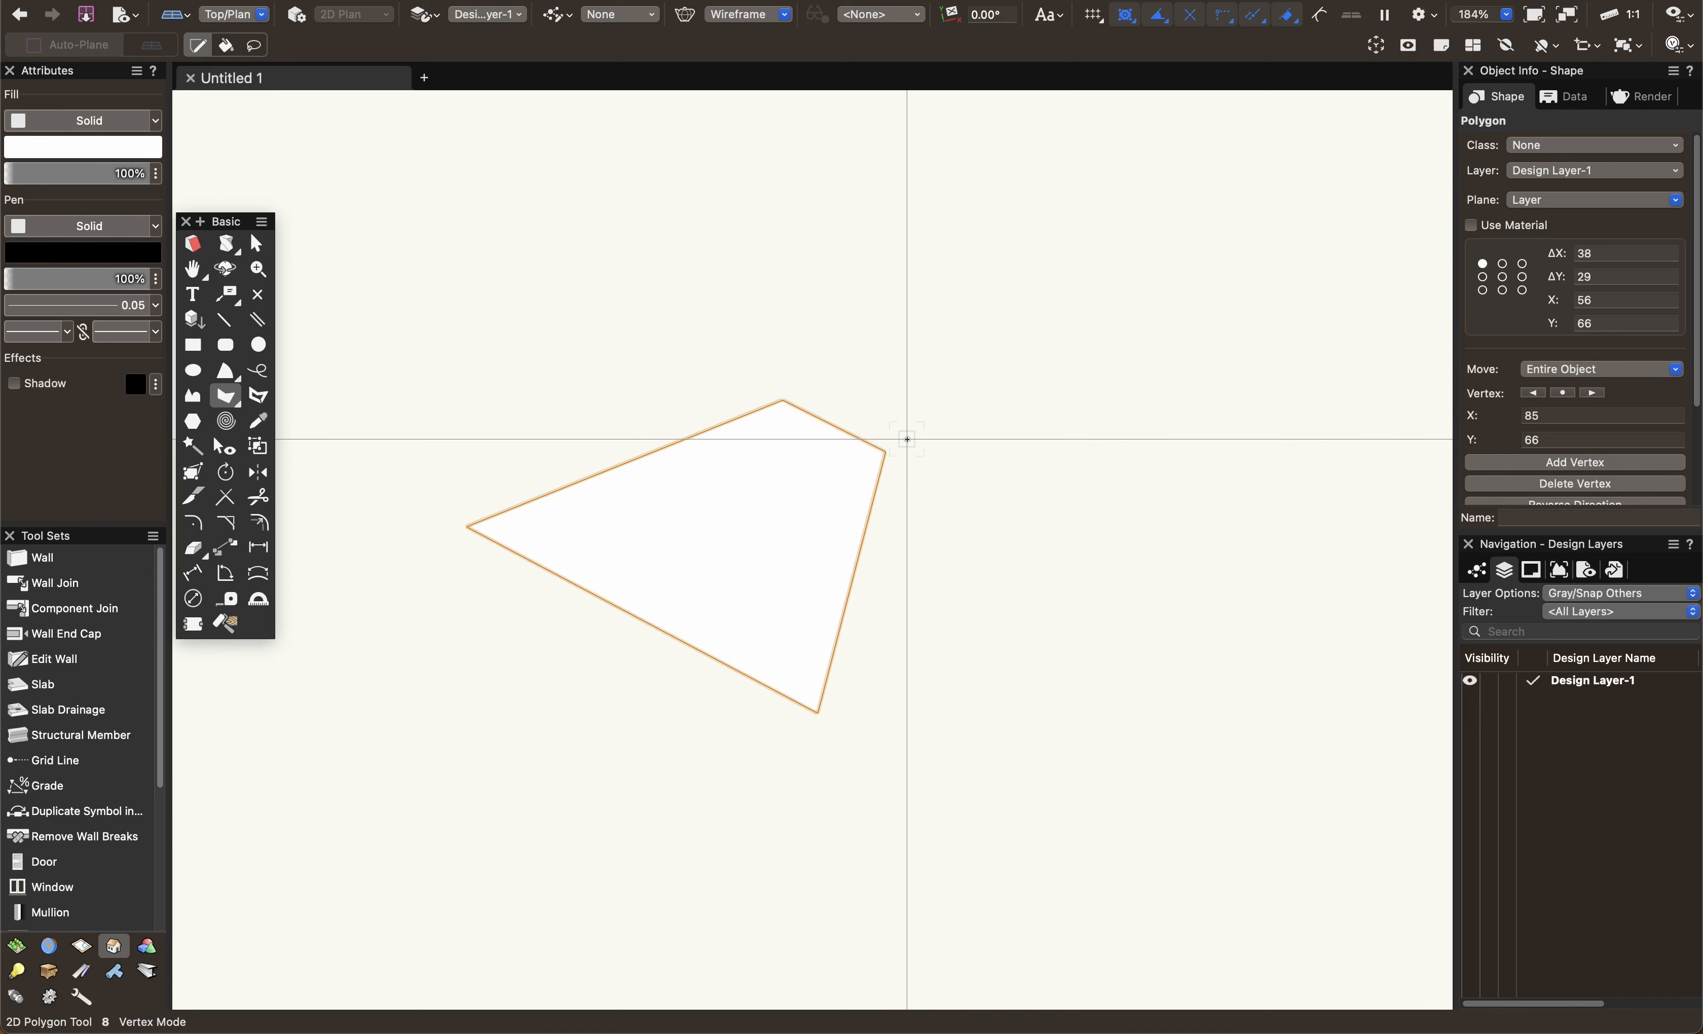
key(Delete)
key(x)
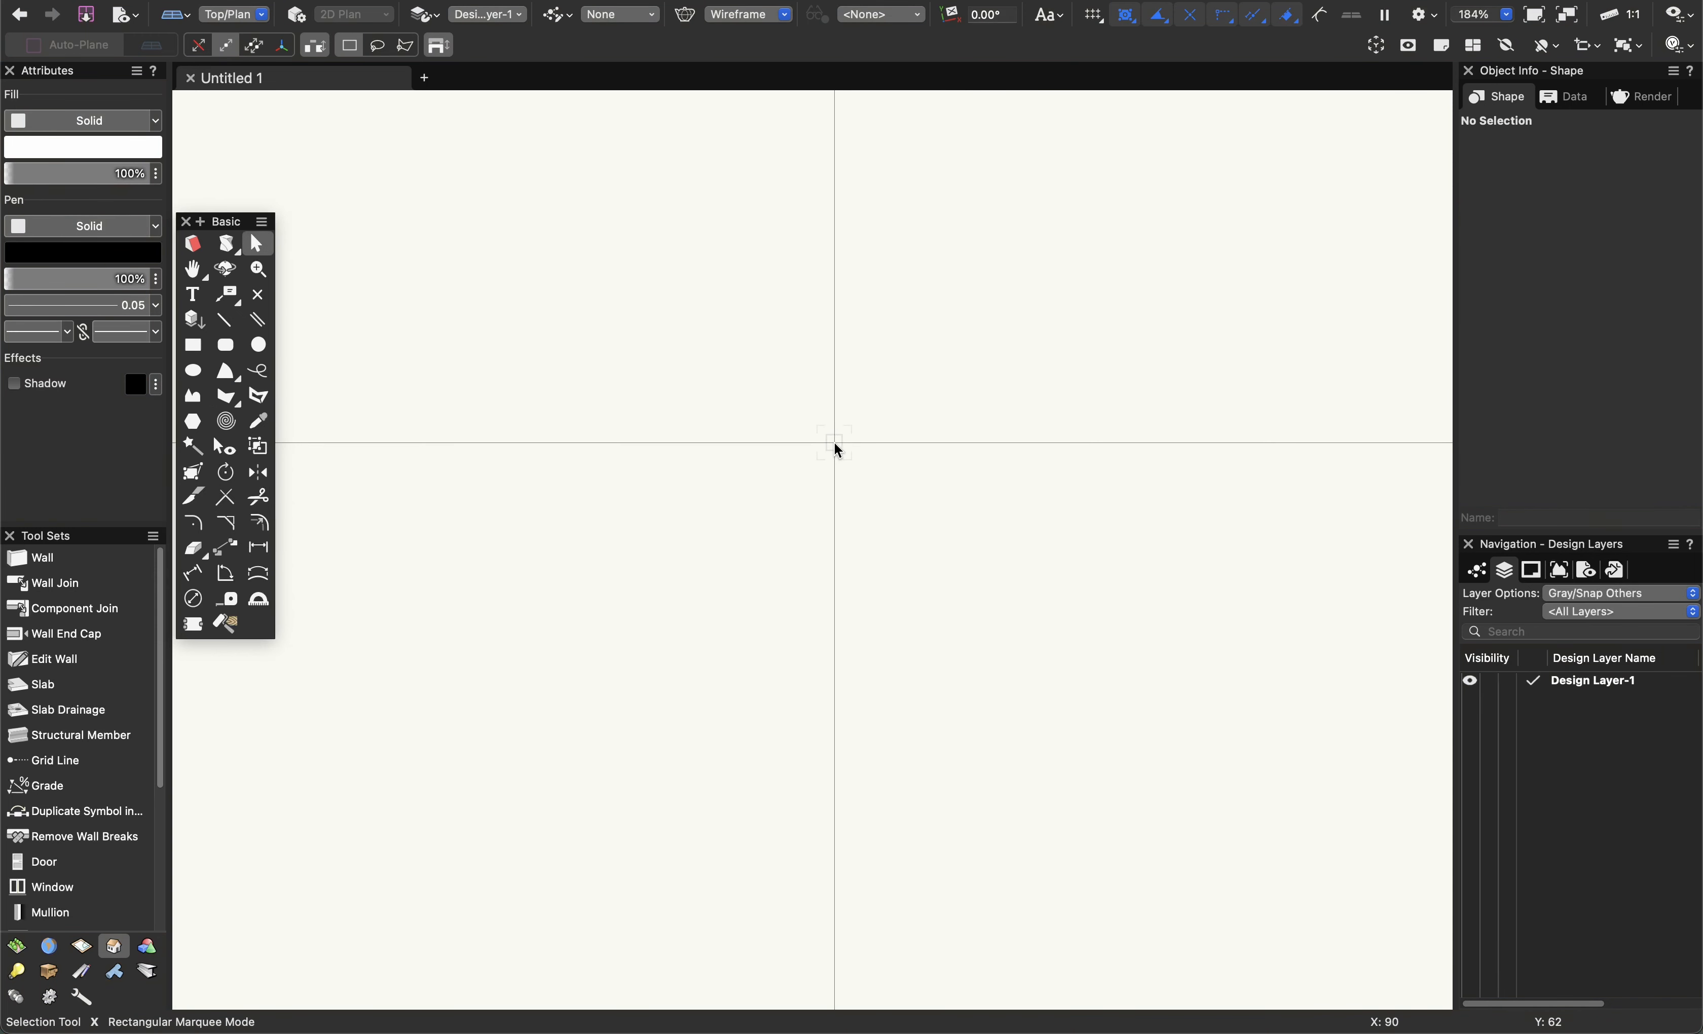
Draw two overlapping rectangles, one about 45 by 34 mm and one about 36 by 41 mm across its lower-right corner.
key(4)
mouse_move(597, 290)
mouse_down()
mouse_move(946, 585)
mouse_move(1087, 665)
mouse_up()
middle_drag(1191, 530, 1063, 439)
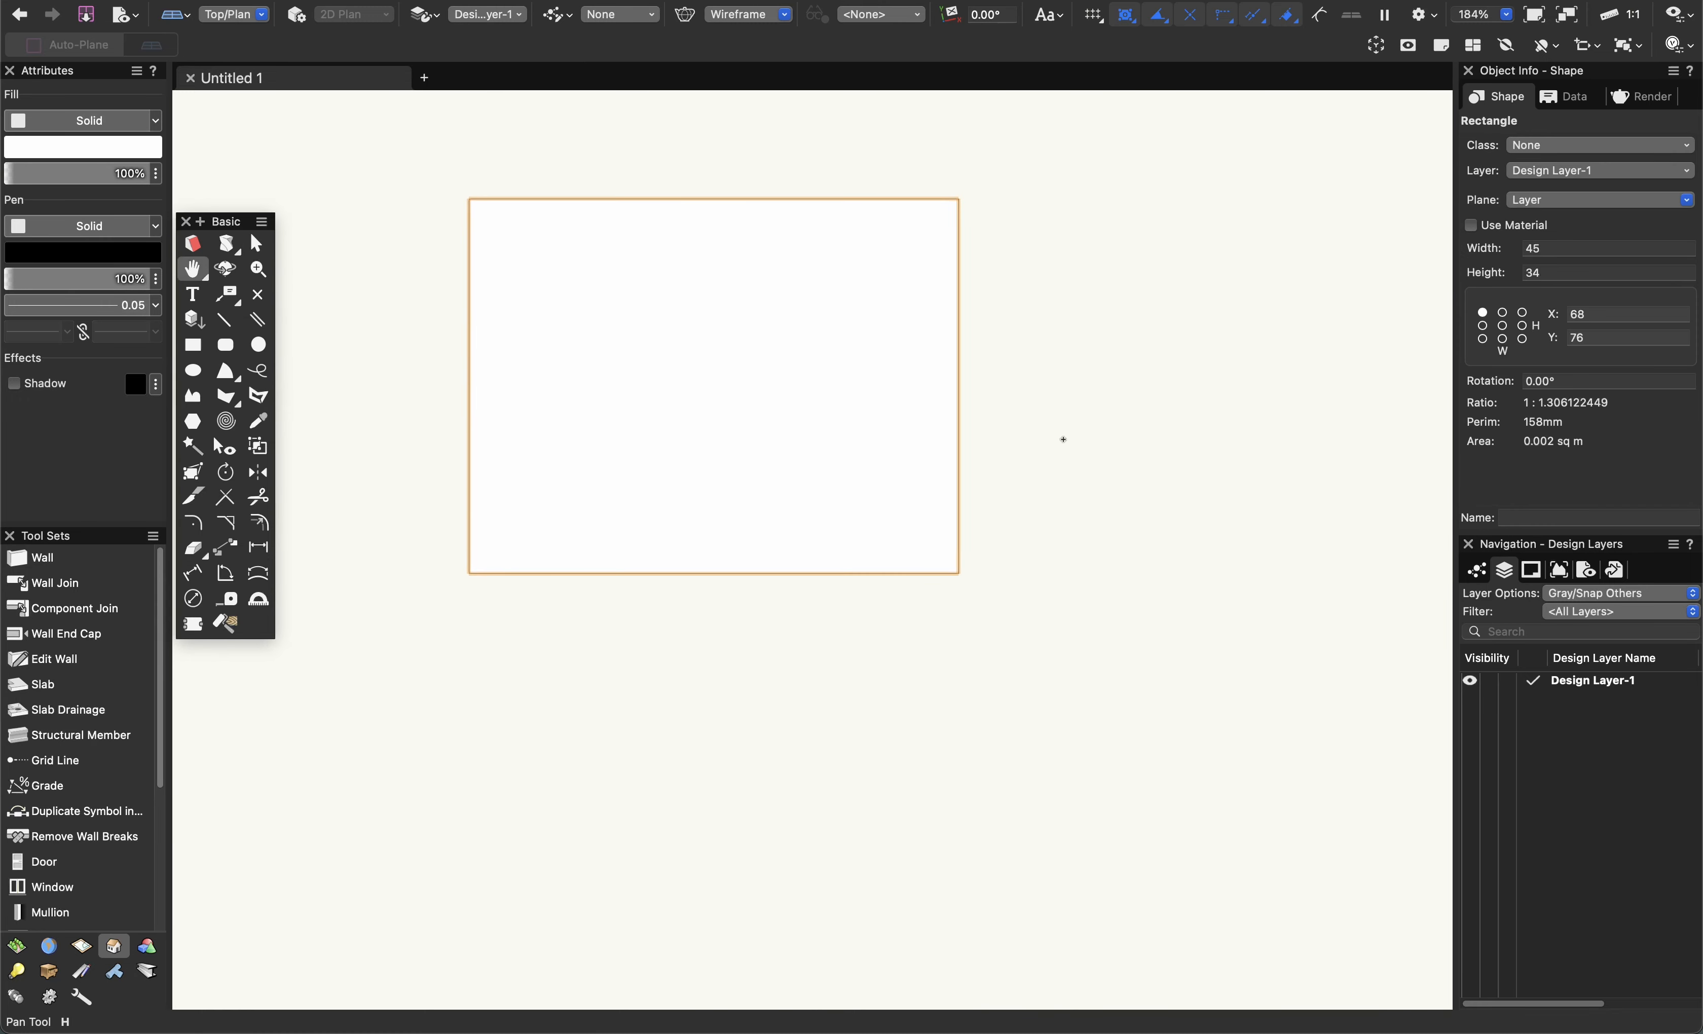
key(x)
key(x)
key(4)
drag(1071, 397, 677, 838)
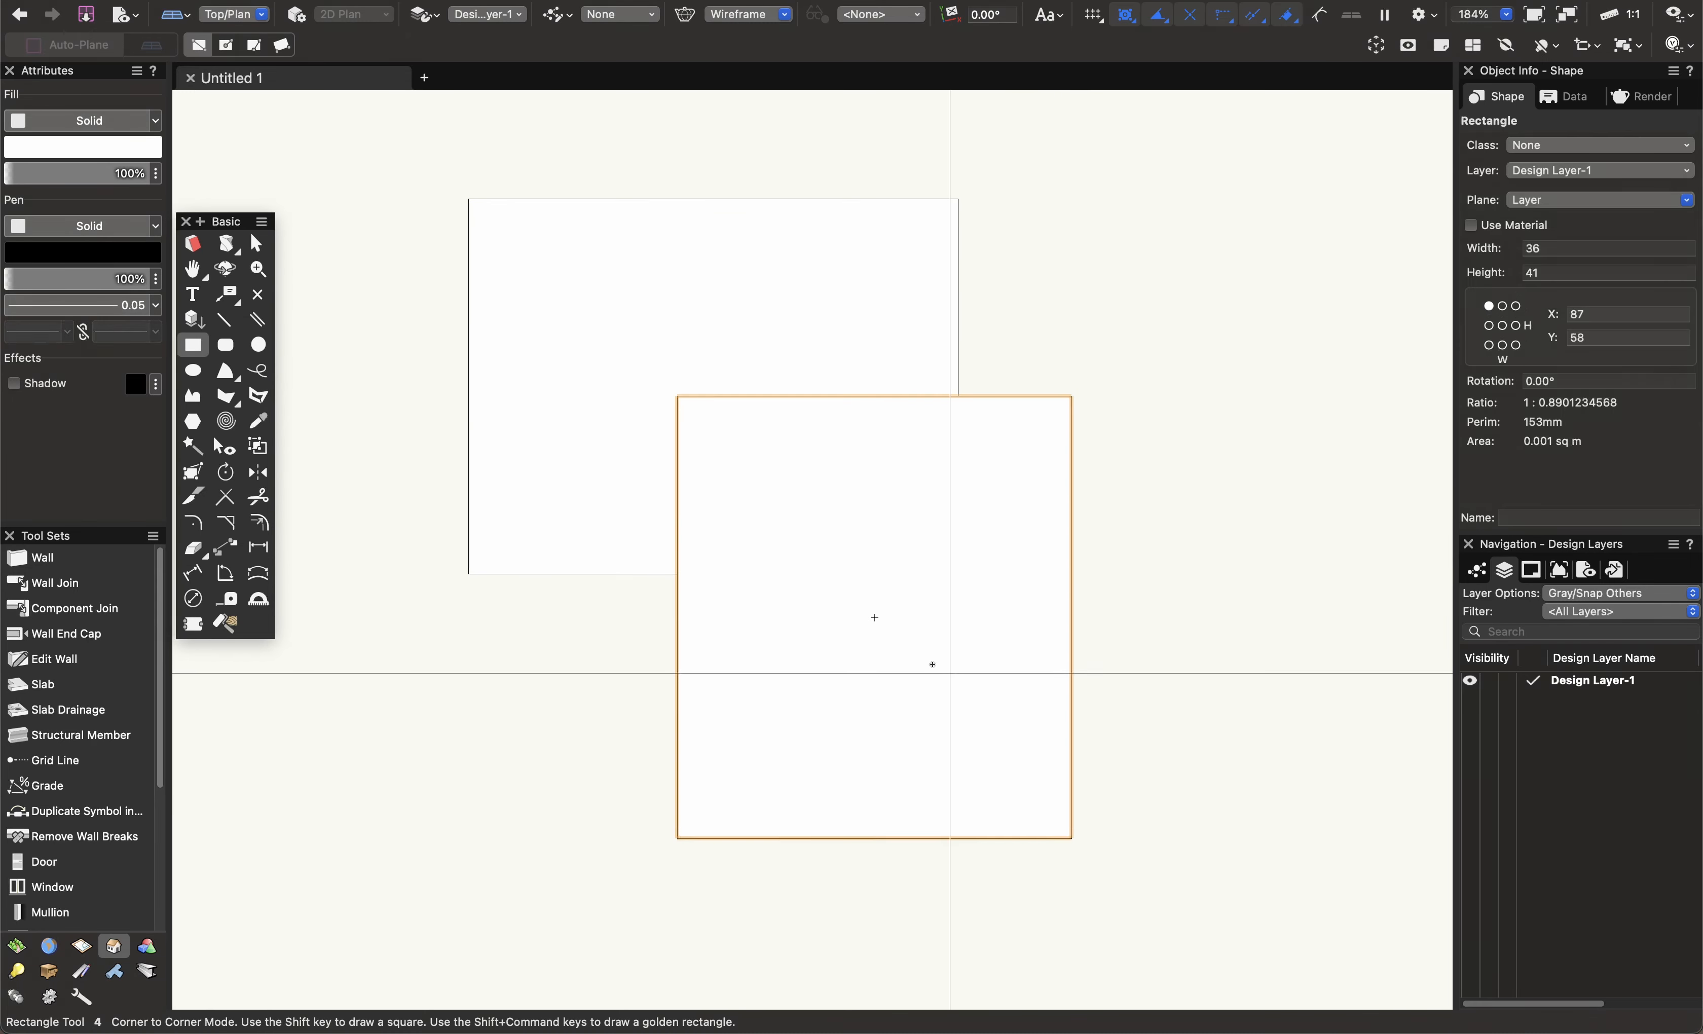
Select both overlapping rectangles and set their fill to None.
key(x)
key(x)
click(1045, 395)
shift+click(815, 574)
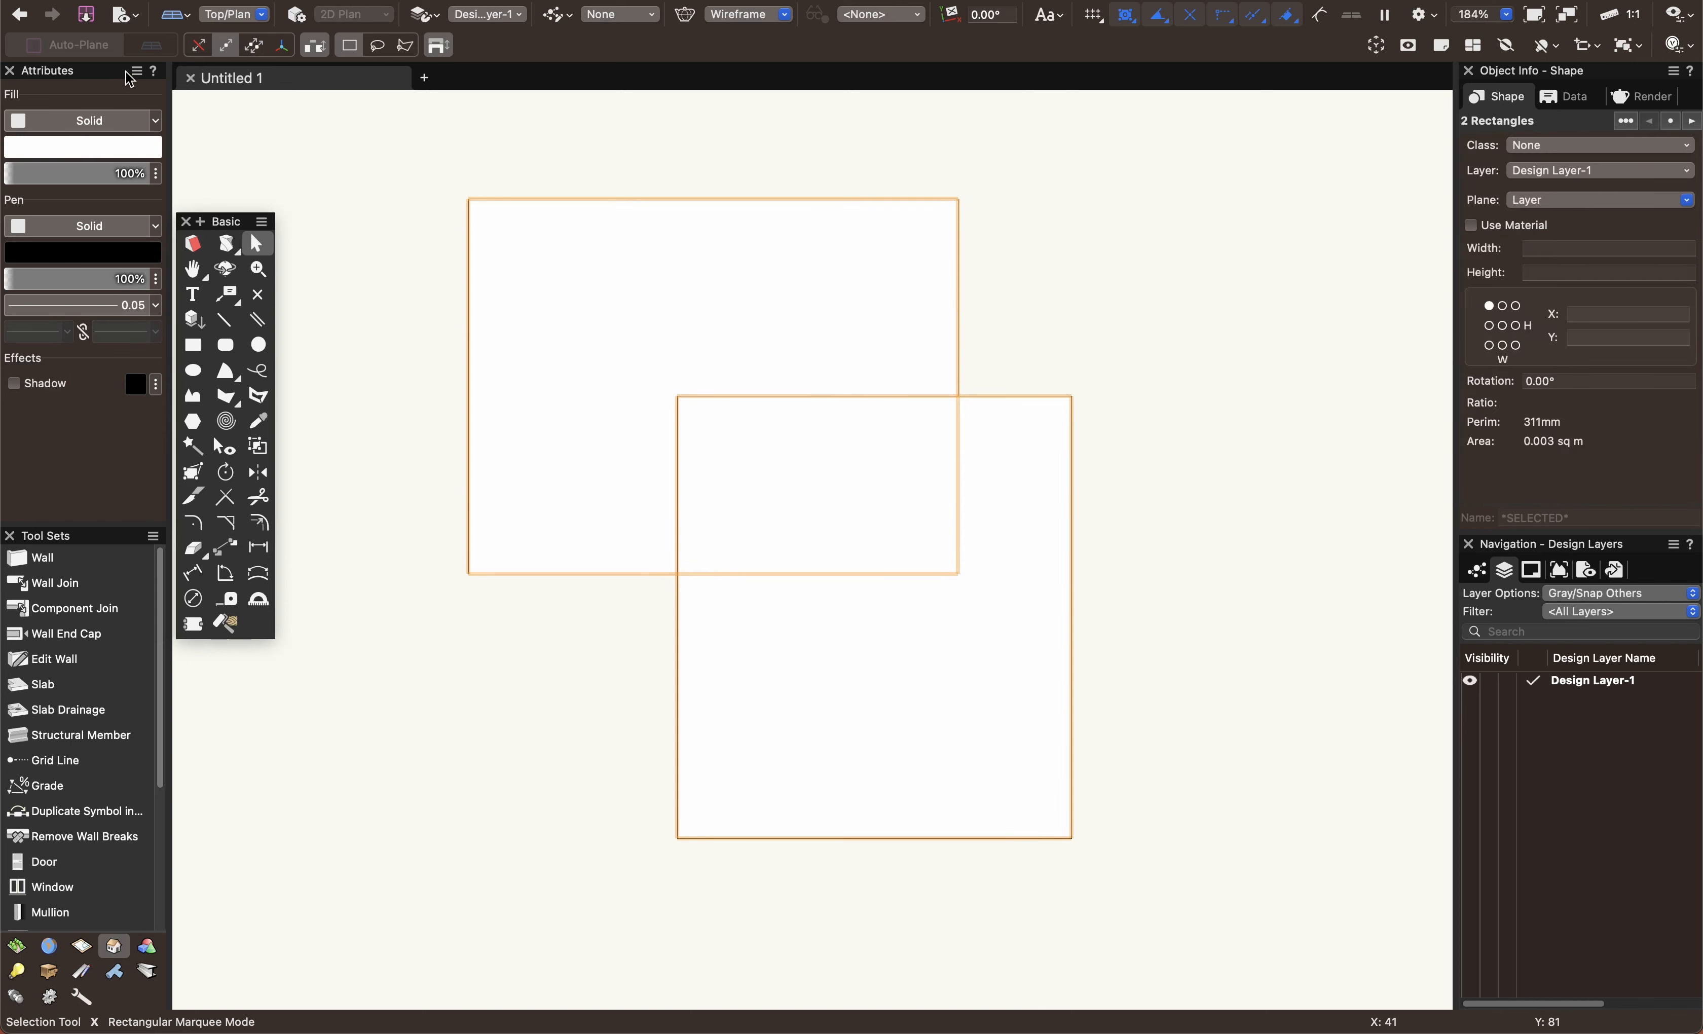
click(154, 125)
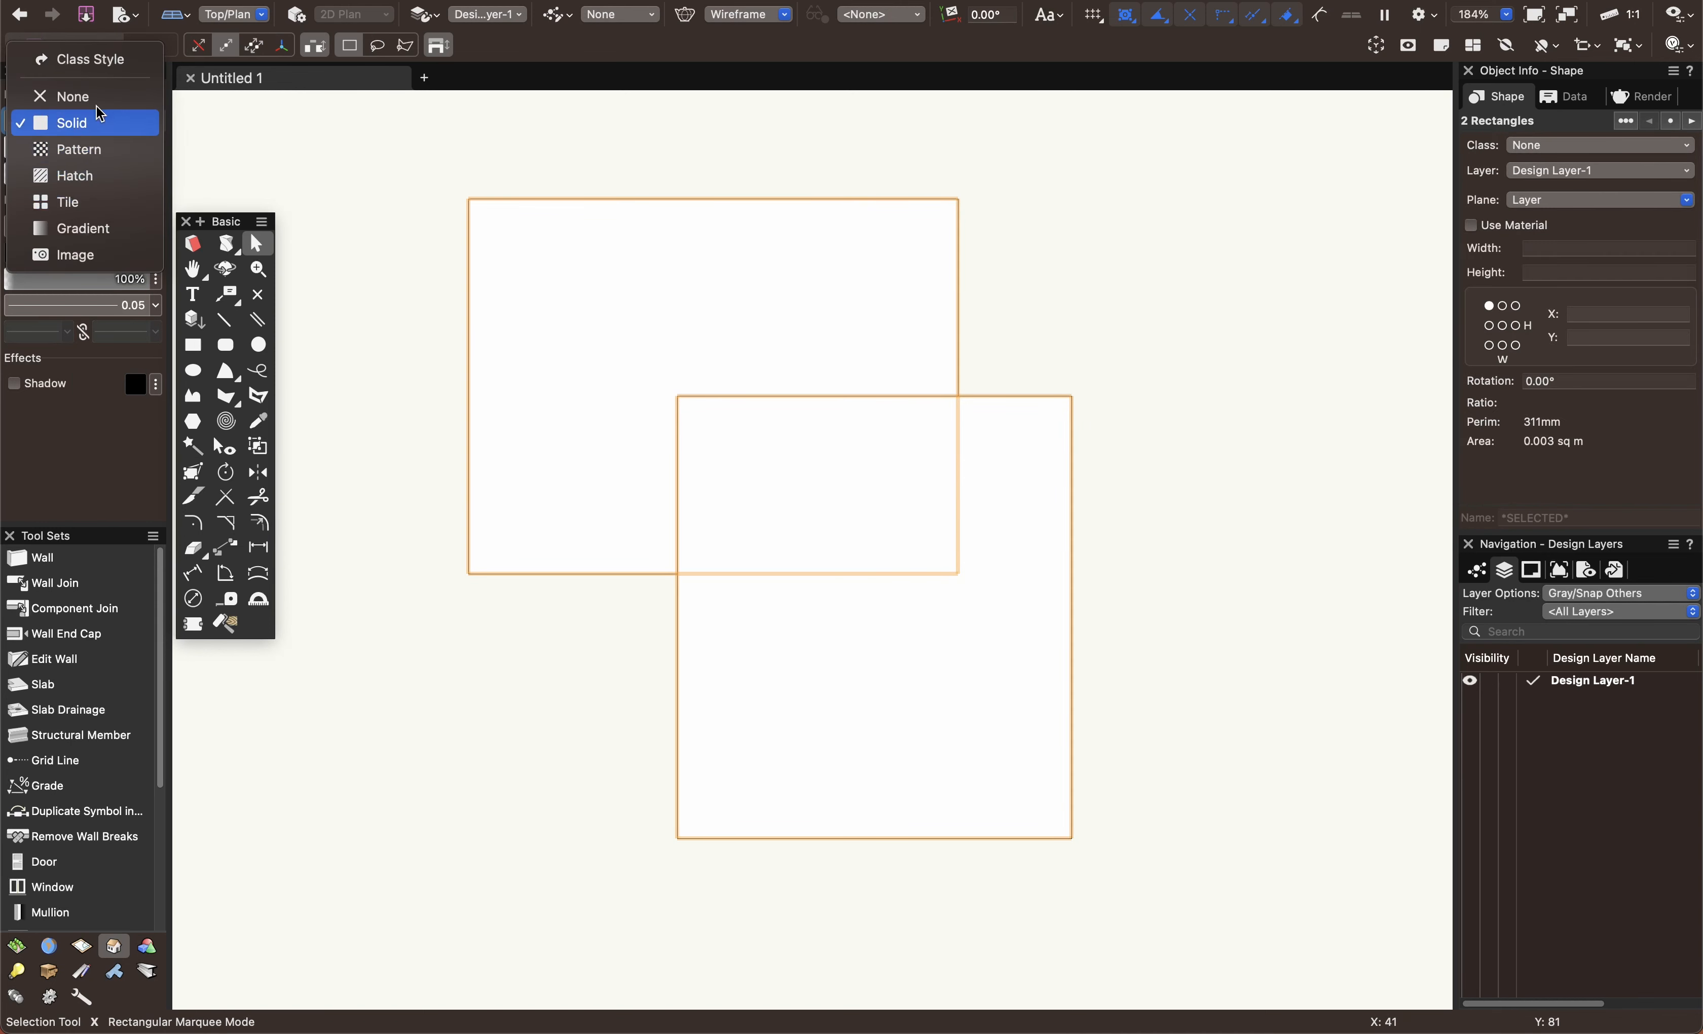
click(459, 444)
scroll(802, 474, up, 2)
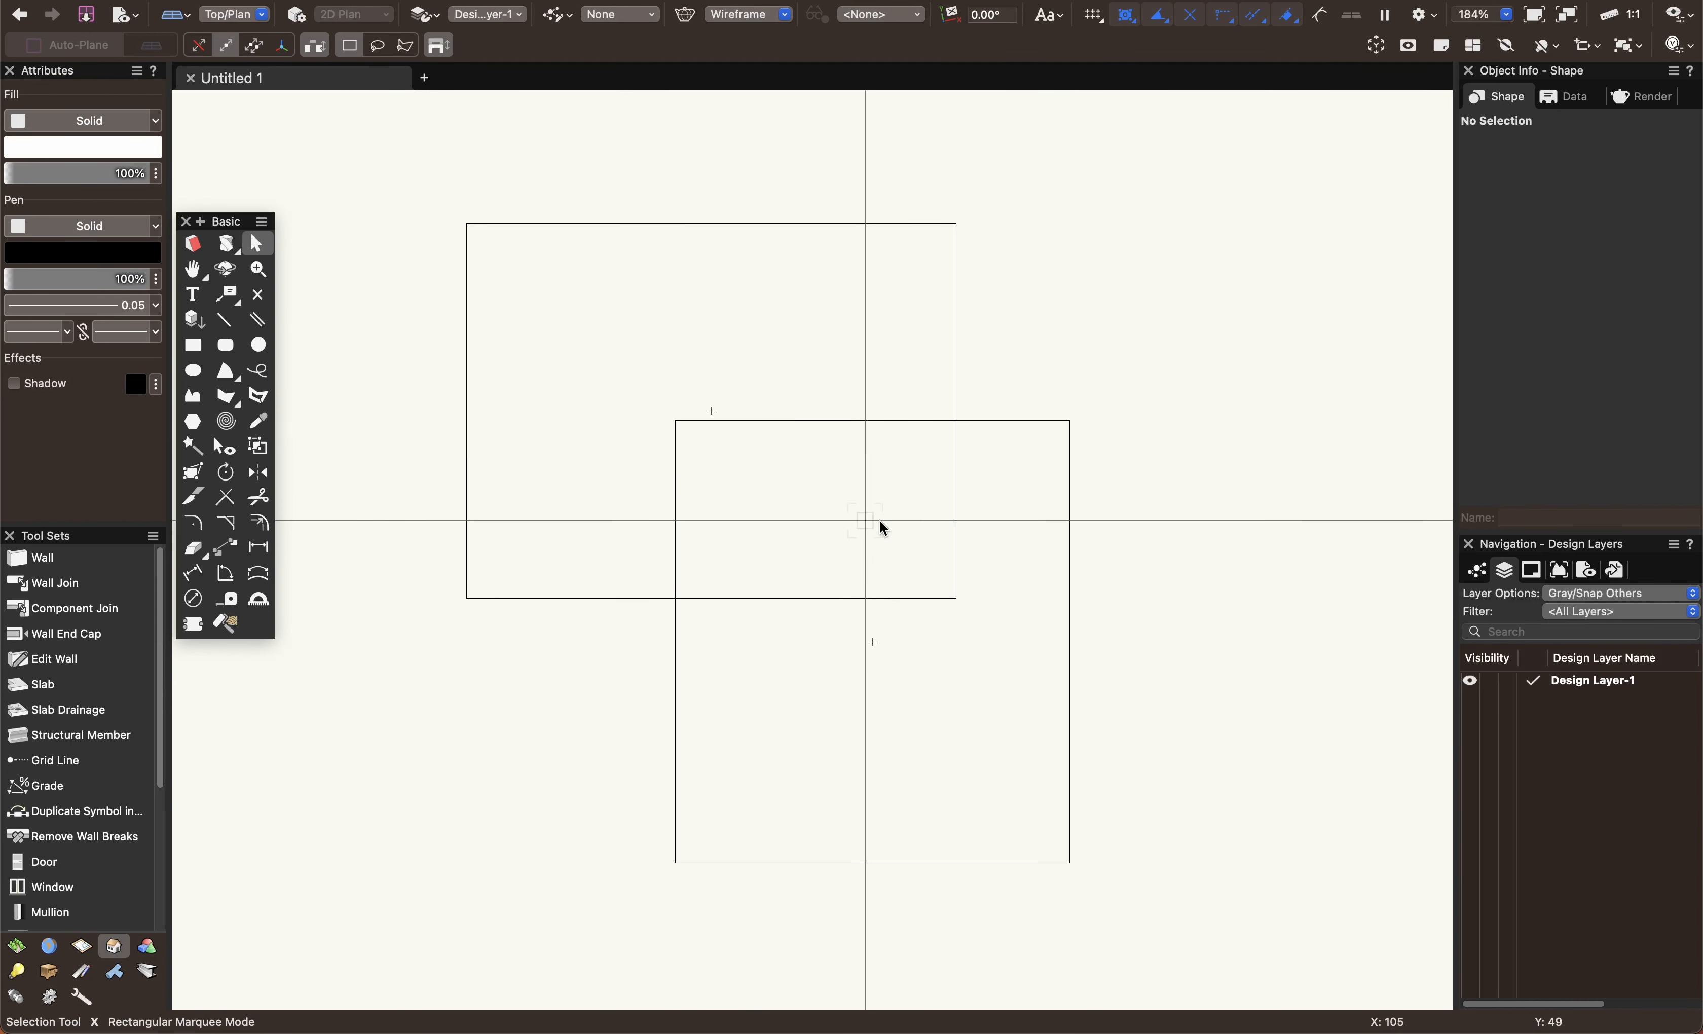
Create a polygon from the area where the two rectangles overlap, using the 2D Polygon tool in Inner Boundary Mode.
alt+drag(1127, 589, 914, 384)
click(1014, 388)
scroll(804, 522, up, 2)
middle_drag(805, 522, 805, 523)
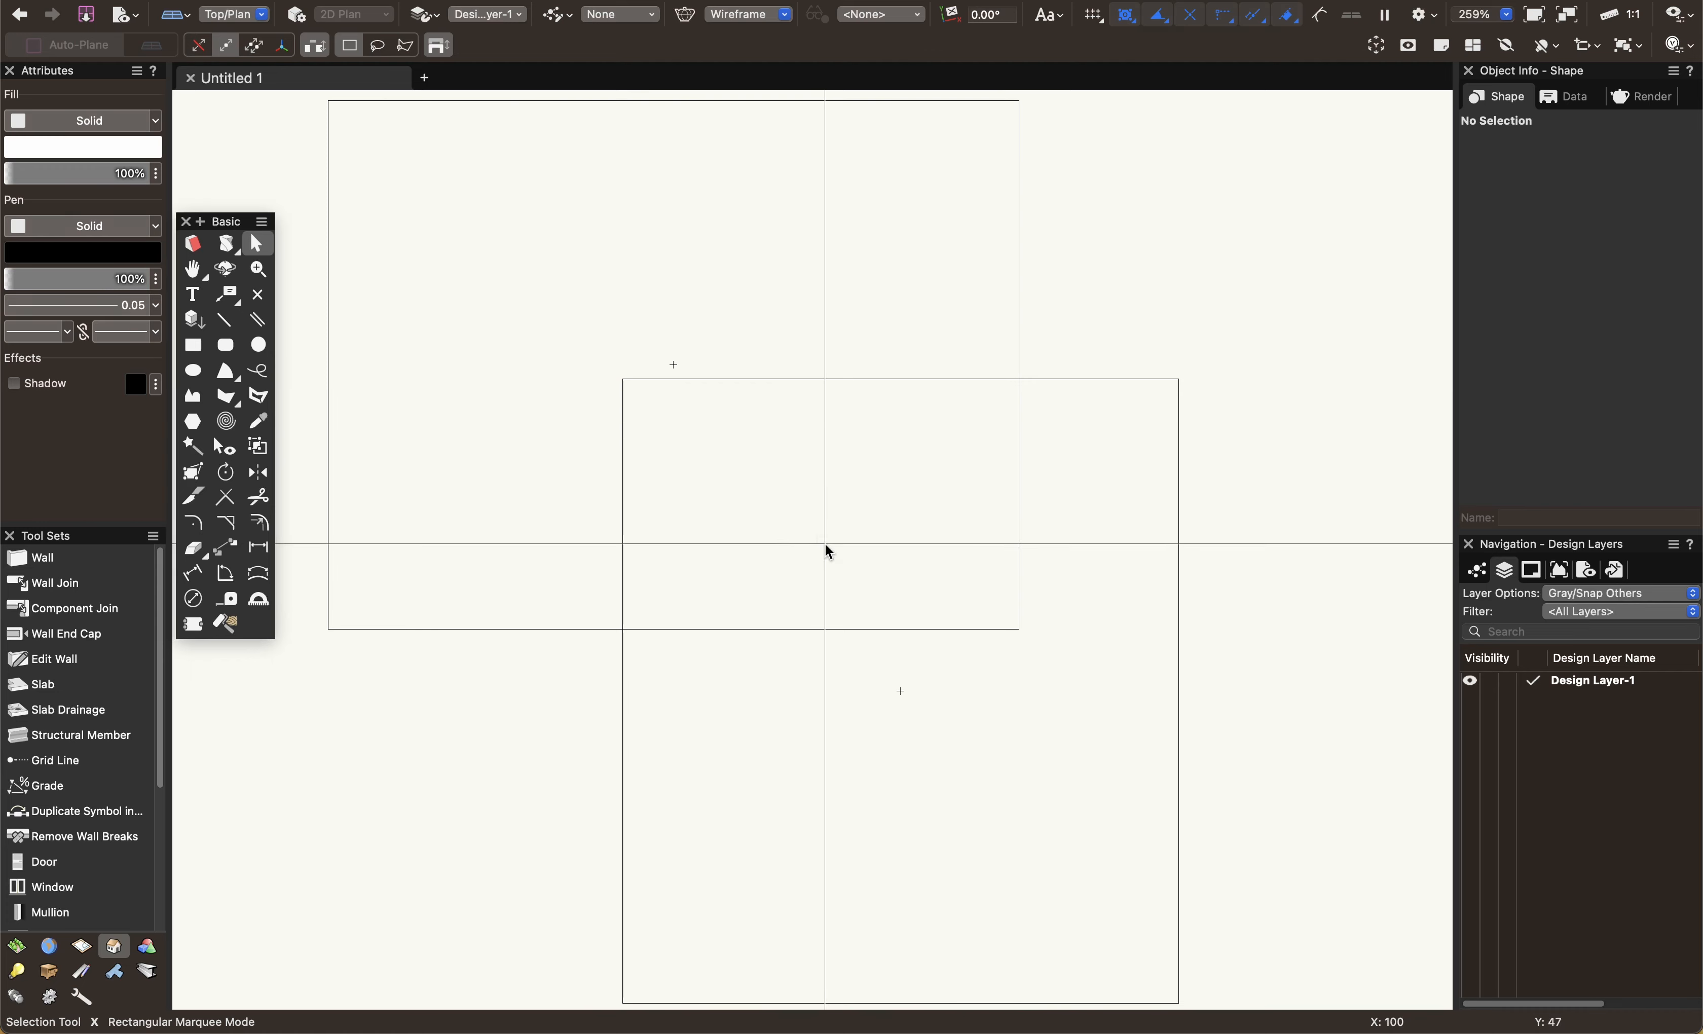
drag(526, 332, 1065, 737)
key(2)
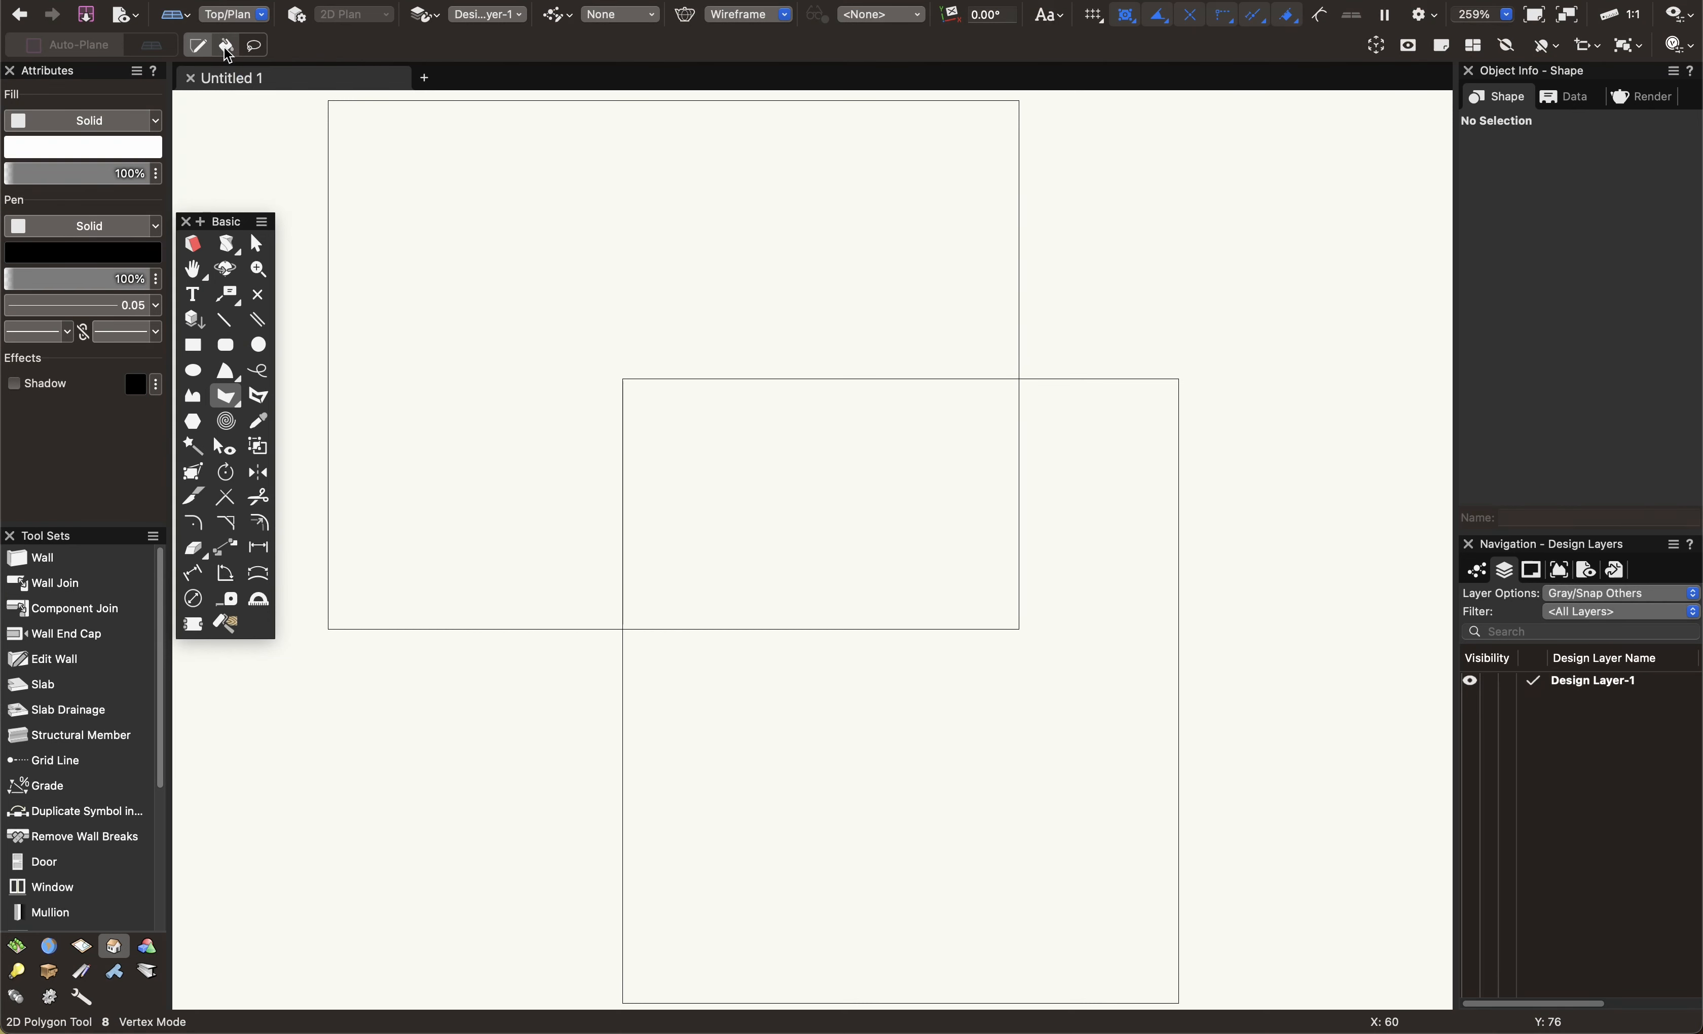
click(224, 49)
click(738, 519)
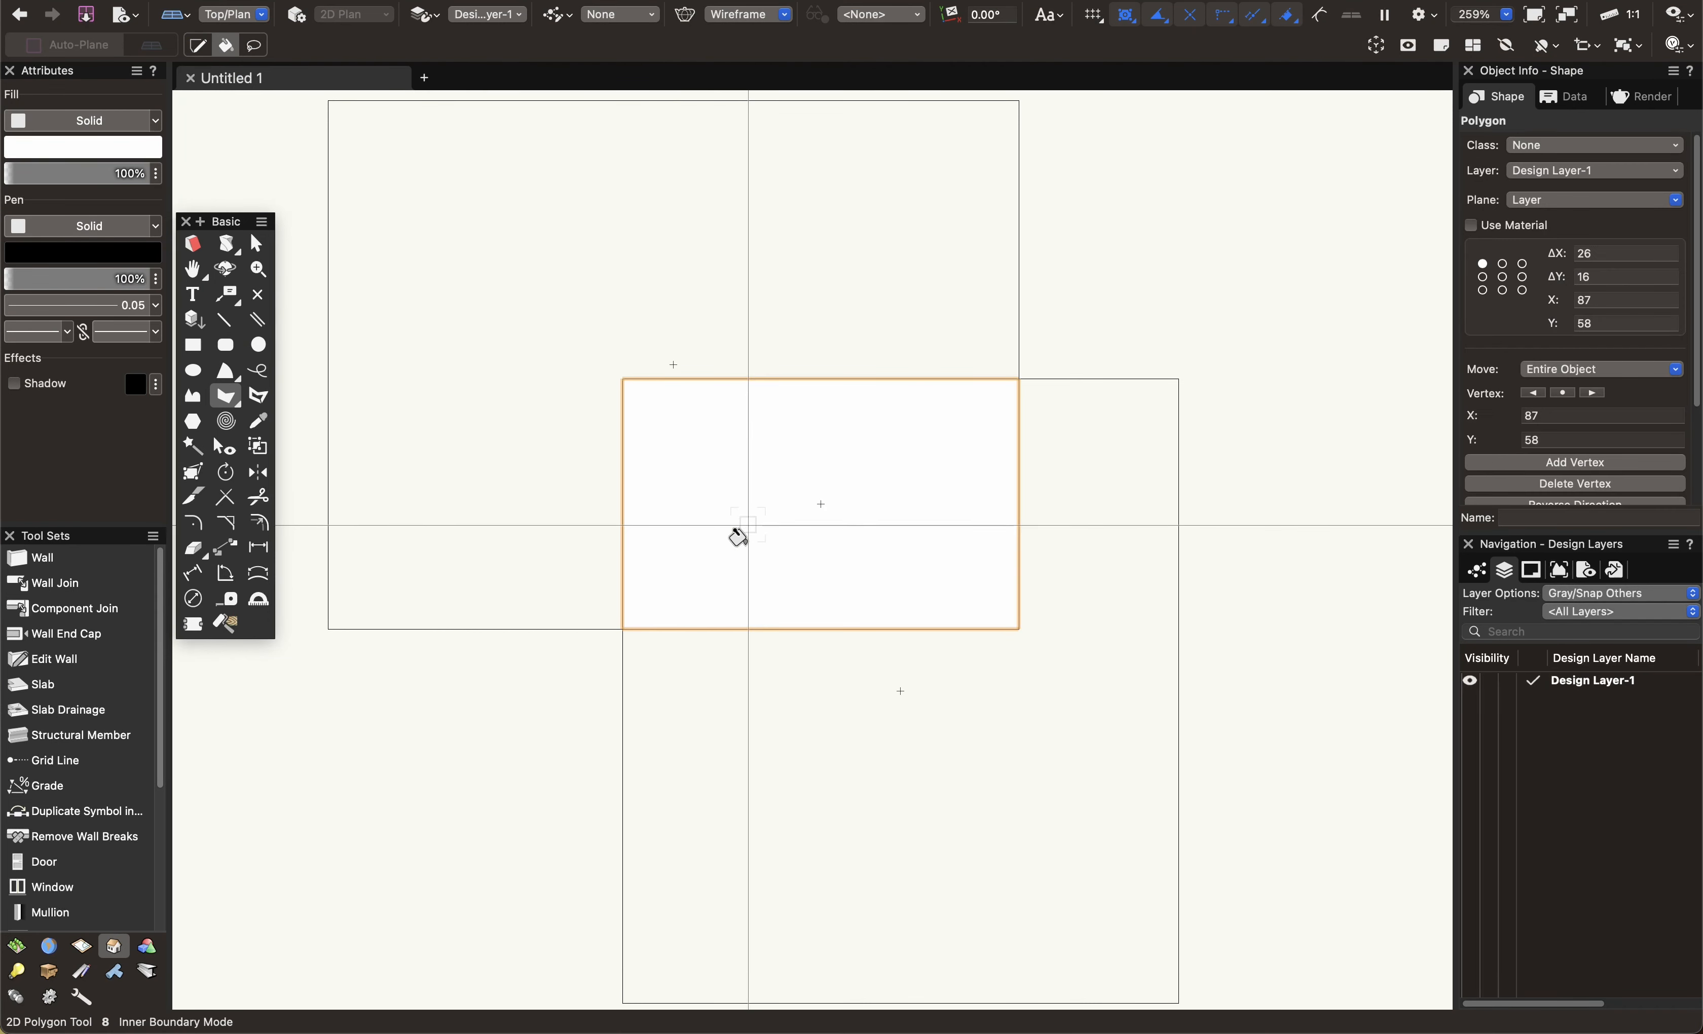
Move the overlap polygon to the empty area below and left of the rectangles and delete it.
key(x)
scroll(734, 536, down, 3)
drag(849, 493, 489, 755)
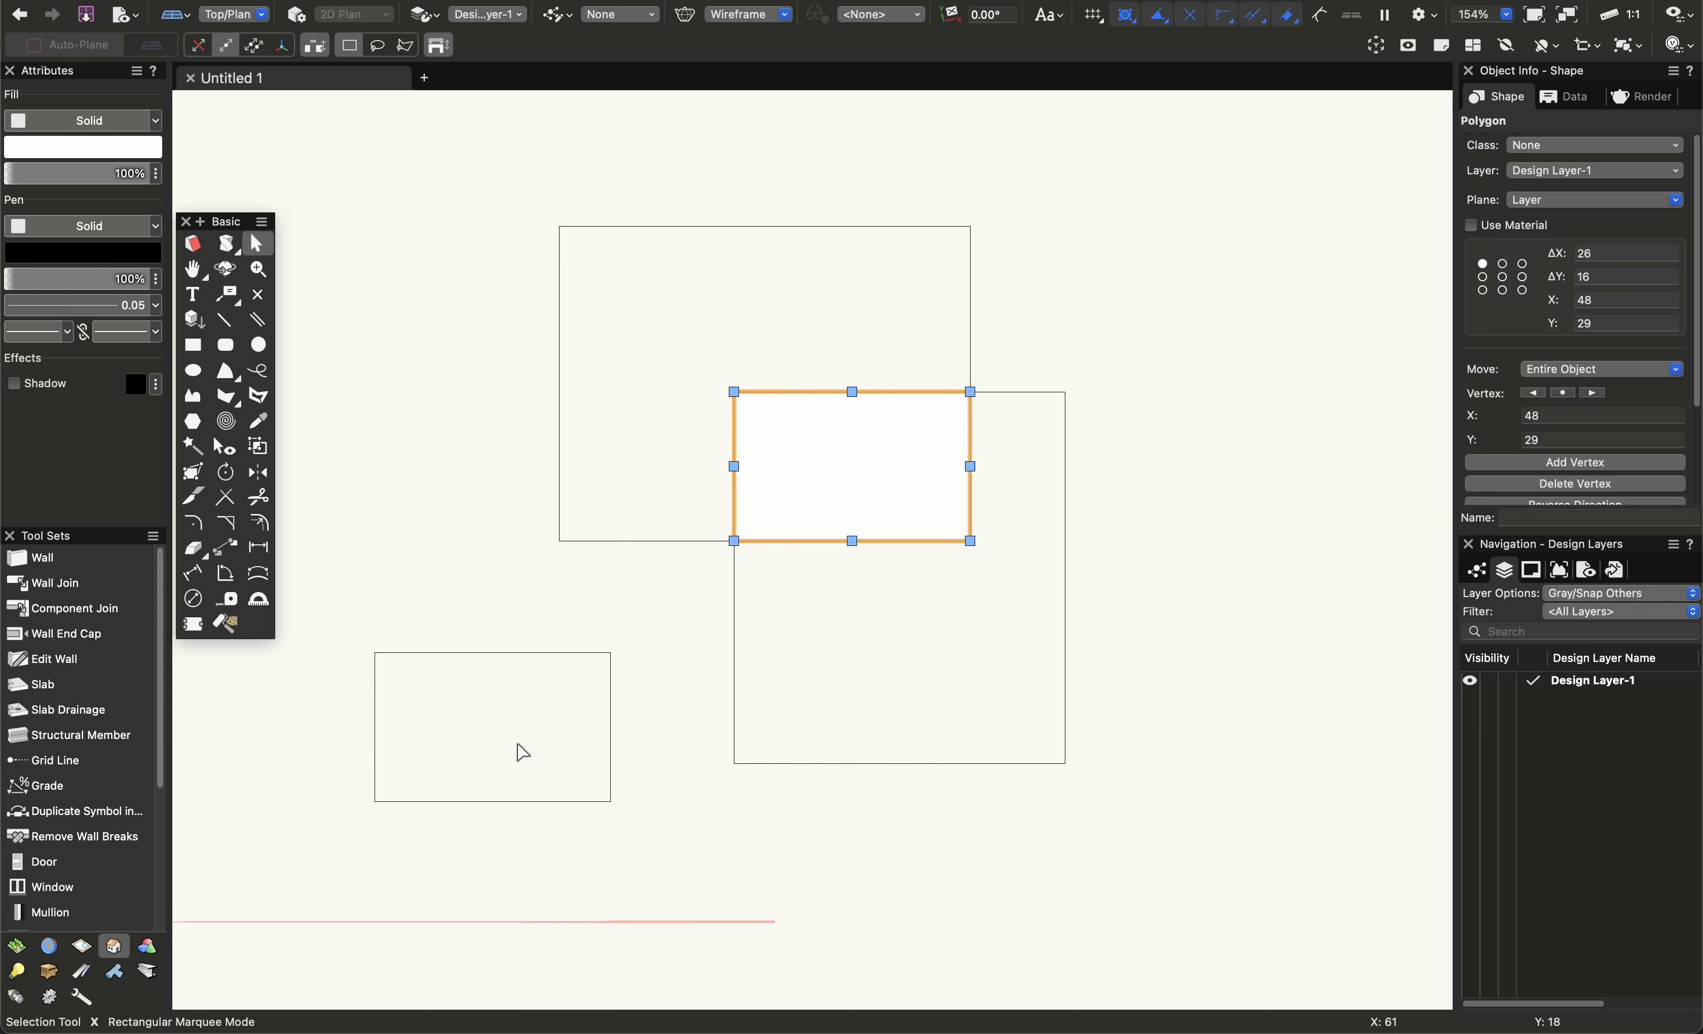
key(Delete)
Select the two remaining overlapping rectangles and delete them.
scroll(786, 493, up, 1)
middle_drag(786, 493, 828, 560)
scroll(839, 562, up, 1)
drag(991, 376, 964, 431)
alt+drag(1080, 339, 884, 578)
key(Delete)
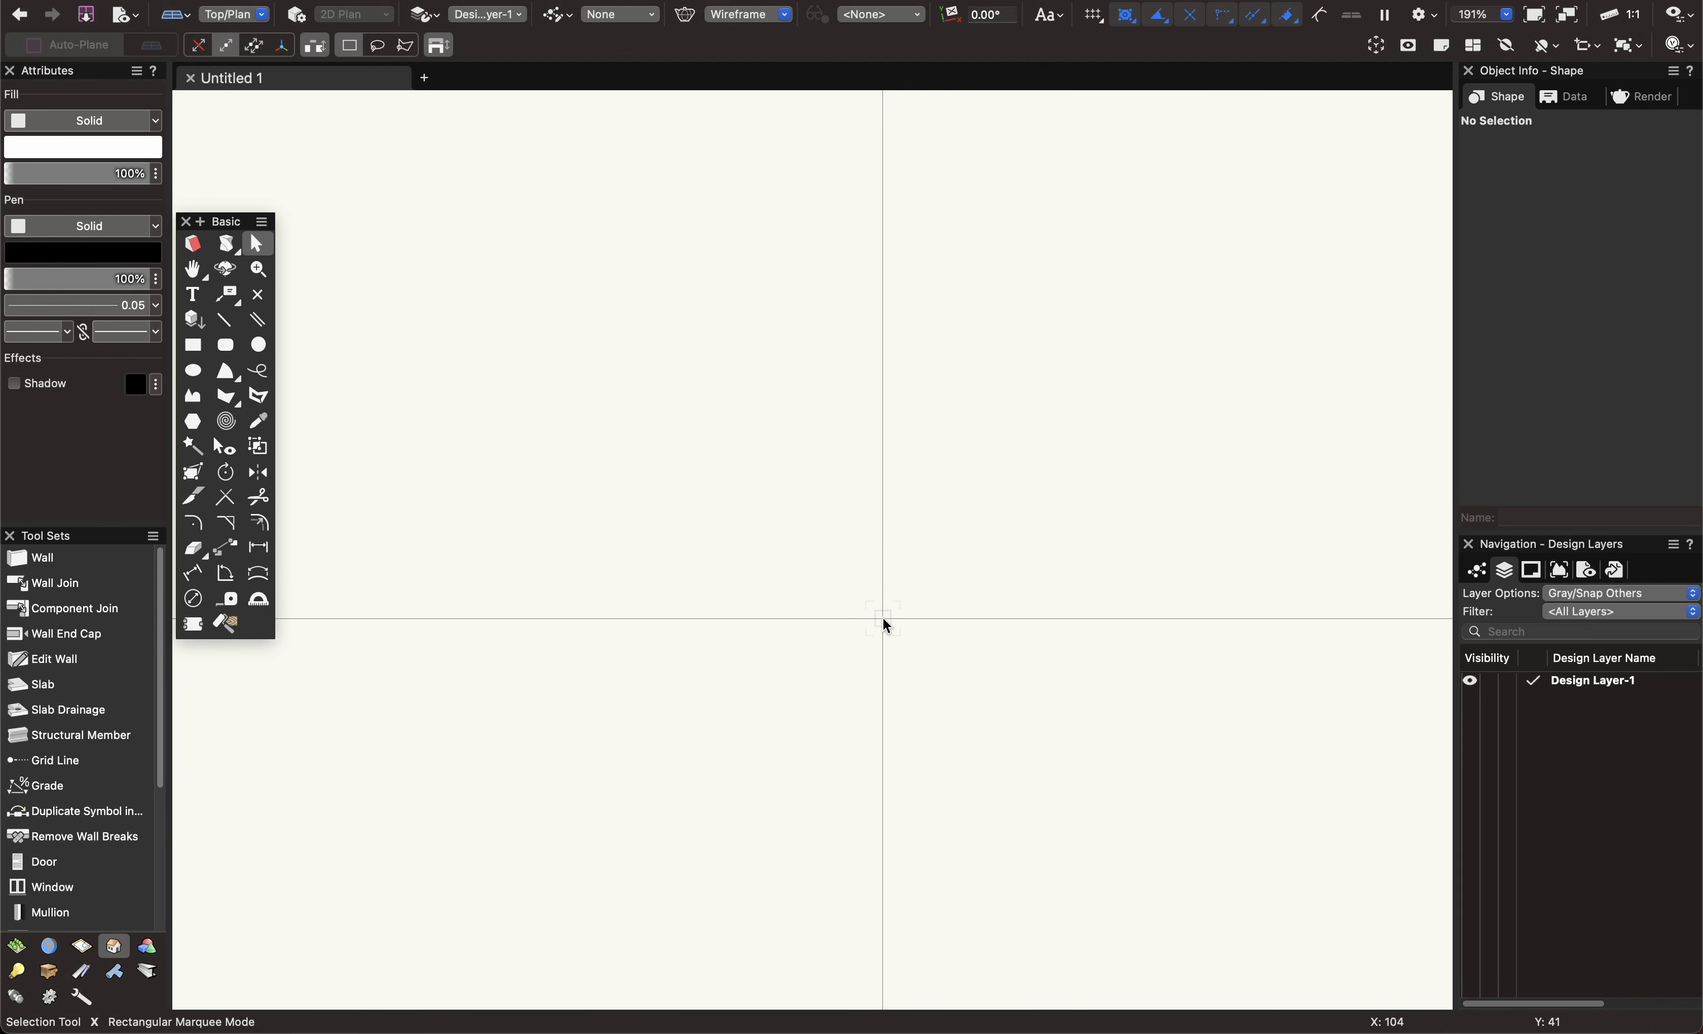
key(space)
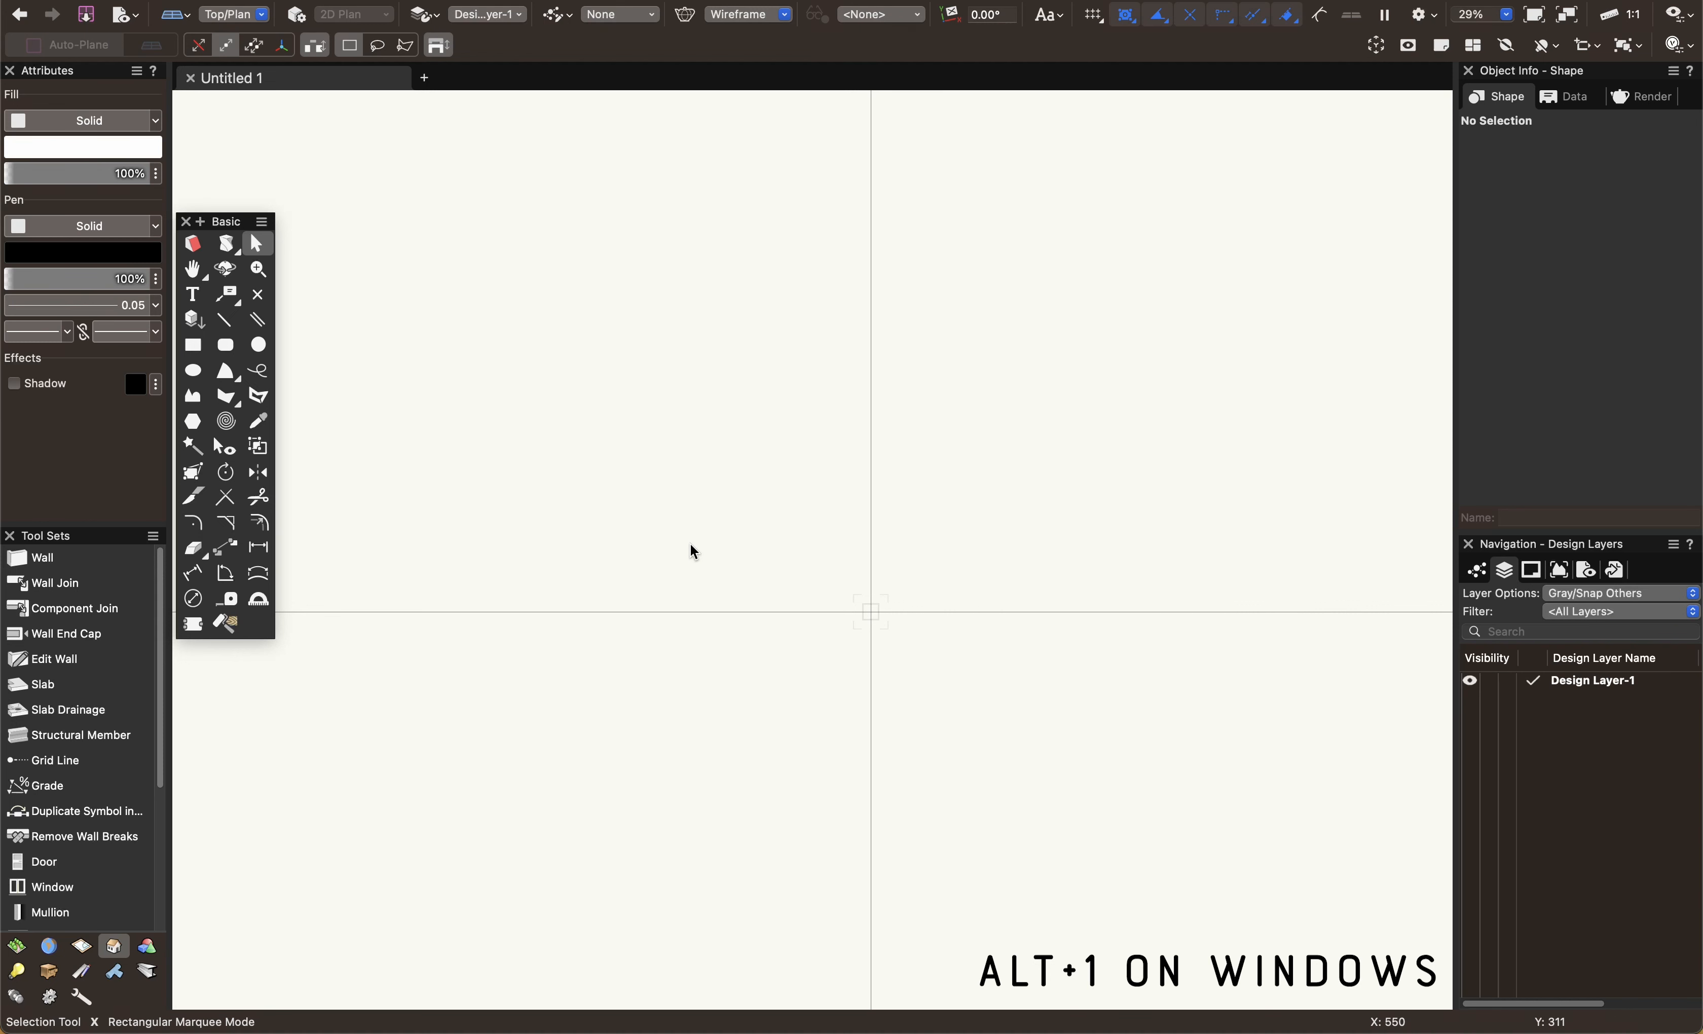
key(alt+1)
key(alt+1)
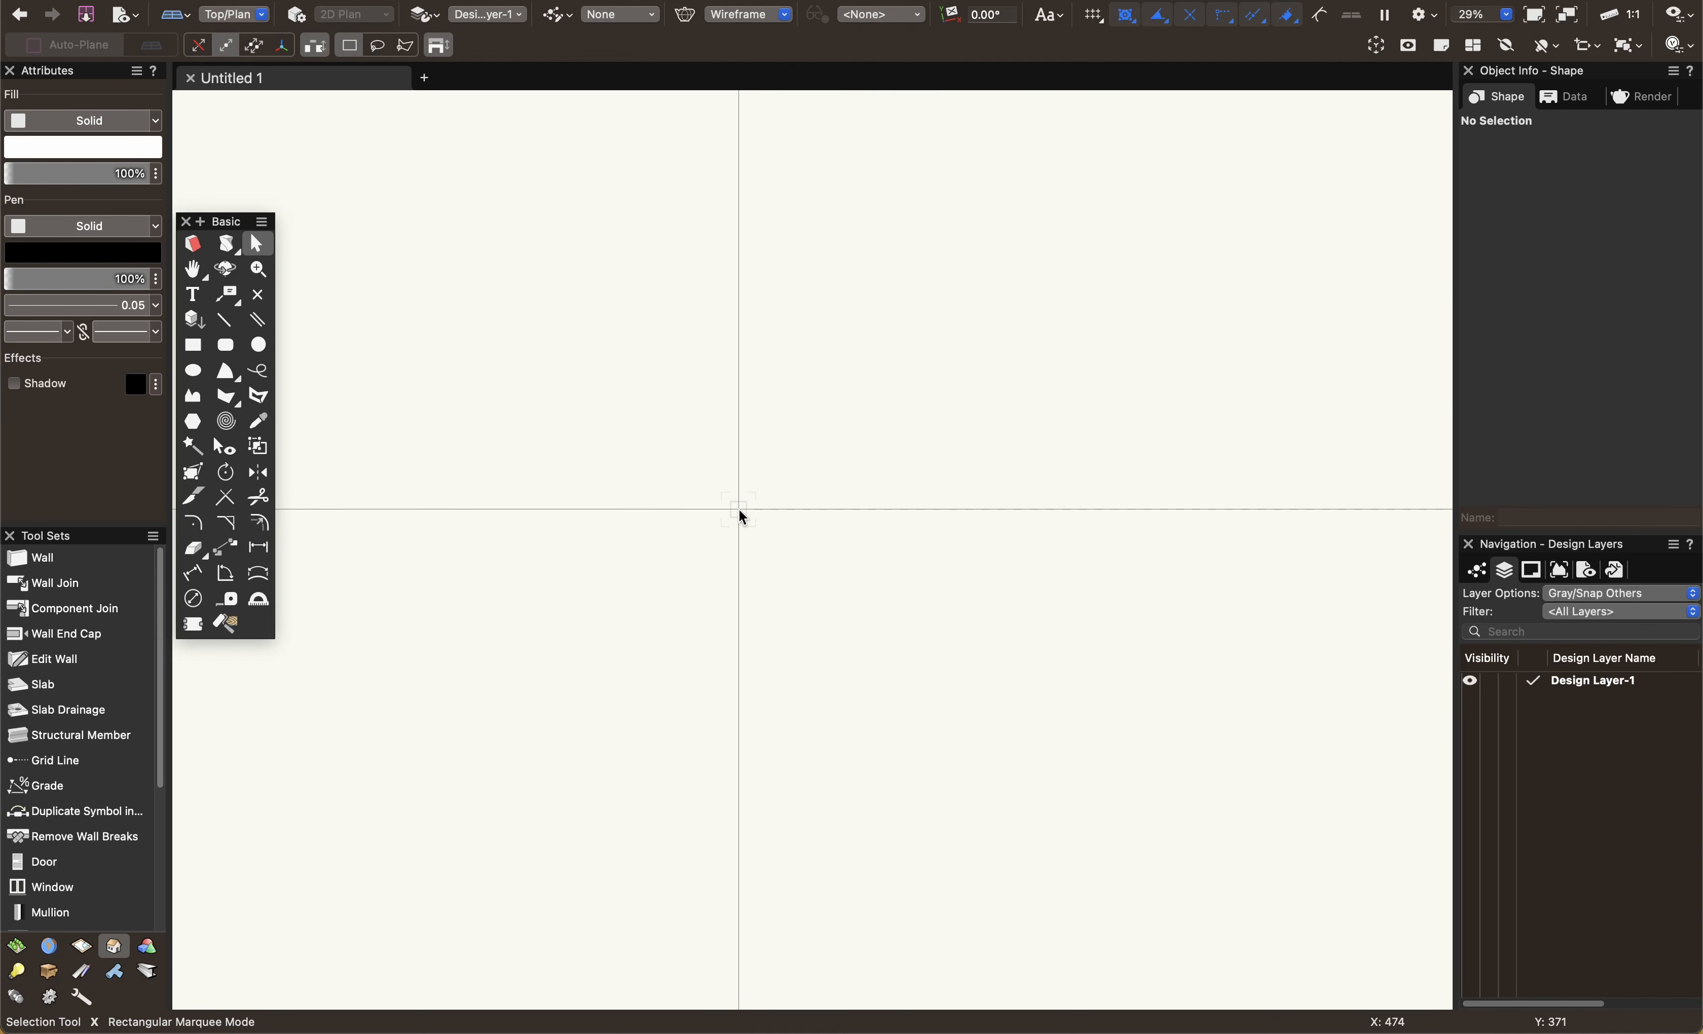
scroll(755, 502, down, 1)
middle_drag(755, 501, 708, 522)
scroll(731, 515, down, 1)
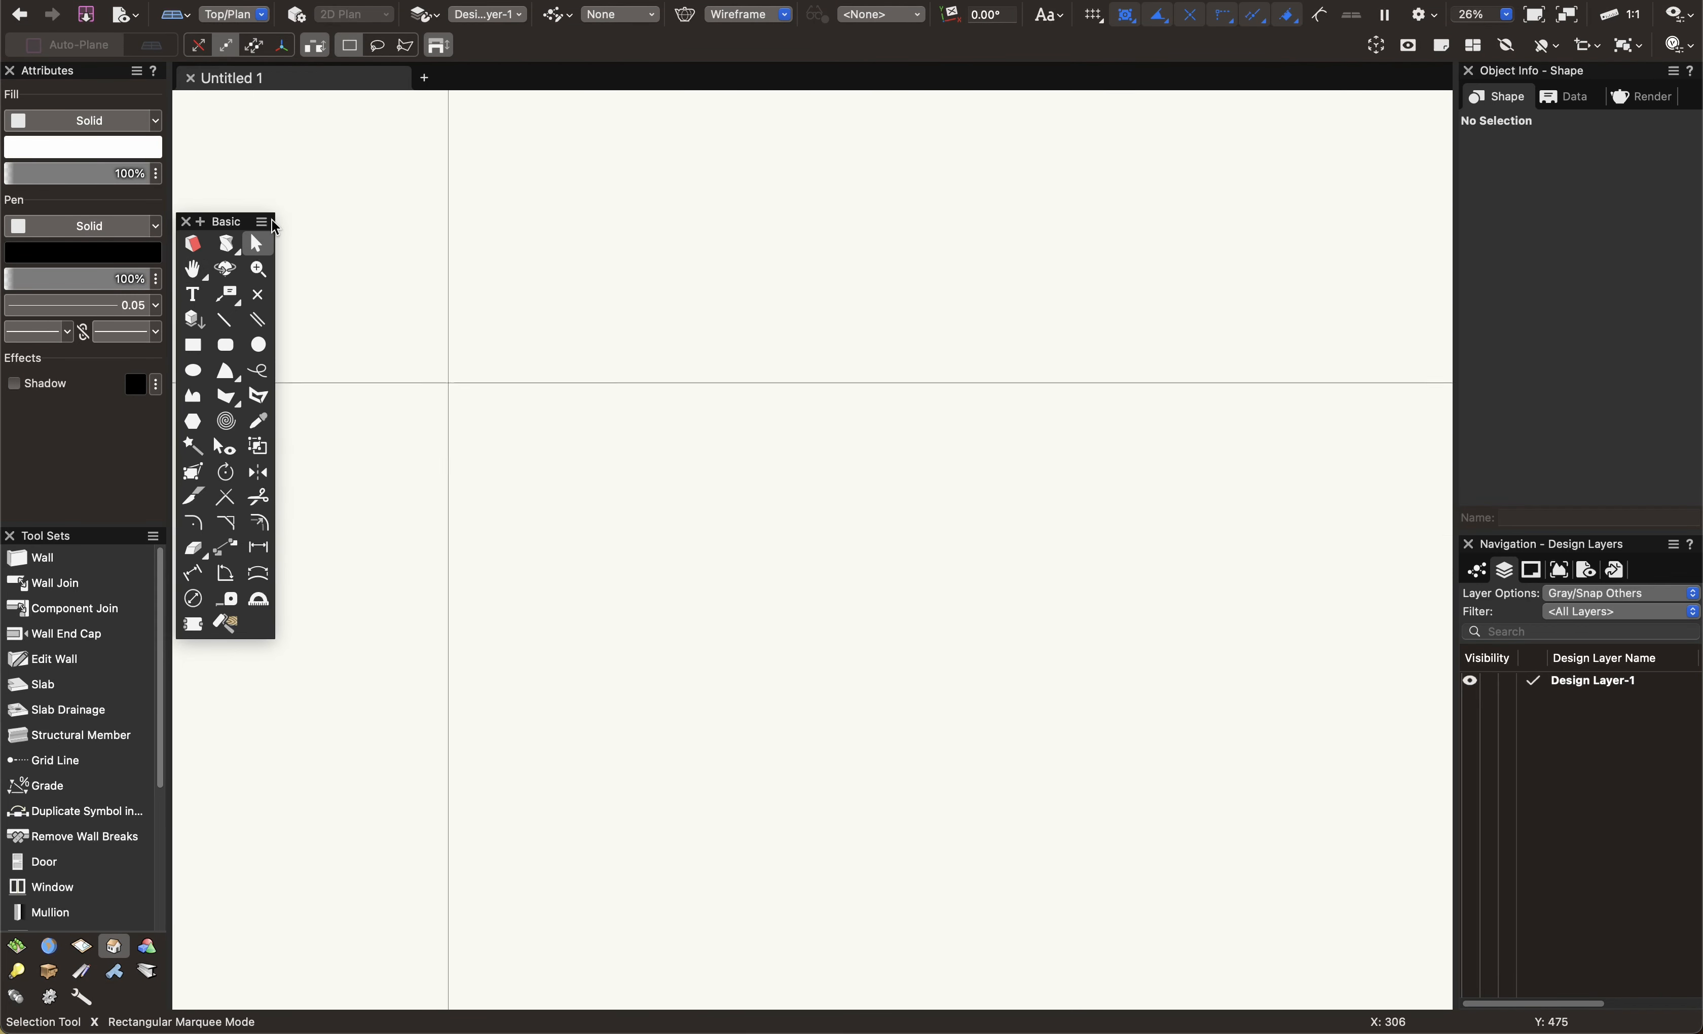
Set the fill for new objects to None and draw a rectangle about 305 by 229 mm.
click(121, 128)
click(72, 97)
key(4)
mouse_move(529, 381)
mouse_down()
mouse_move(1003, 751)
mouse_move(1001, 737)
mouse_up()
middle_drag(668, 615, 652, 619)
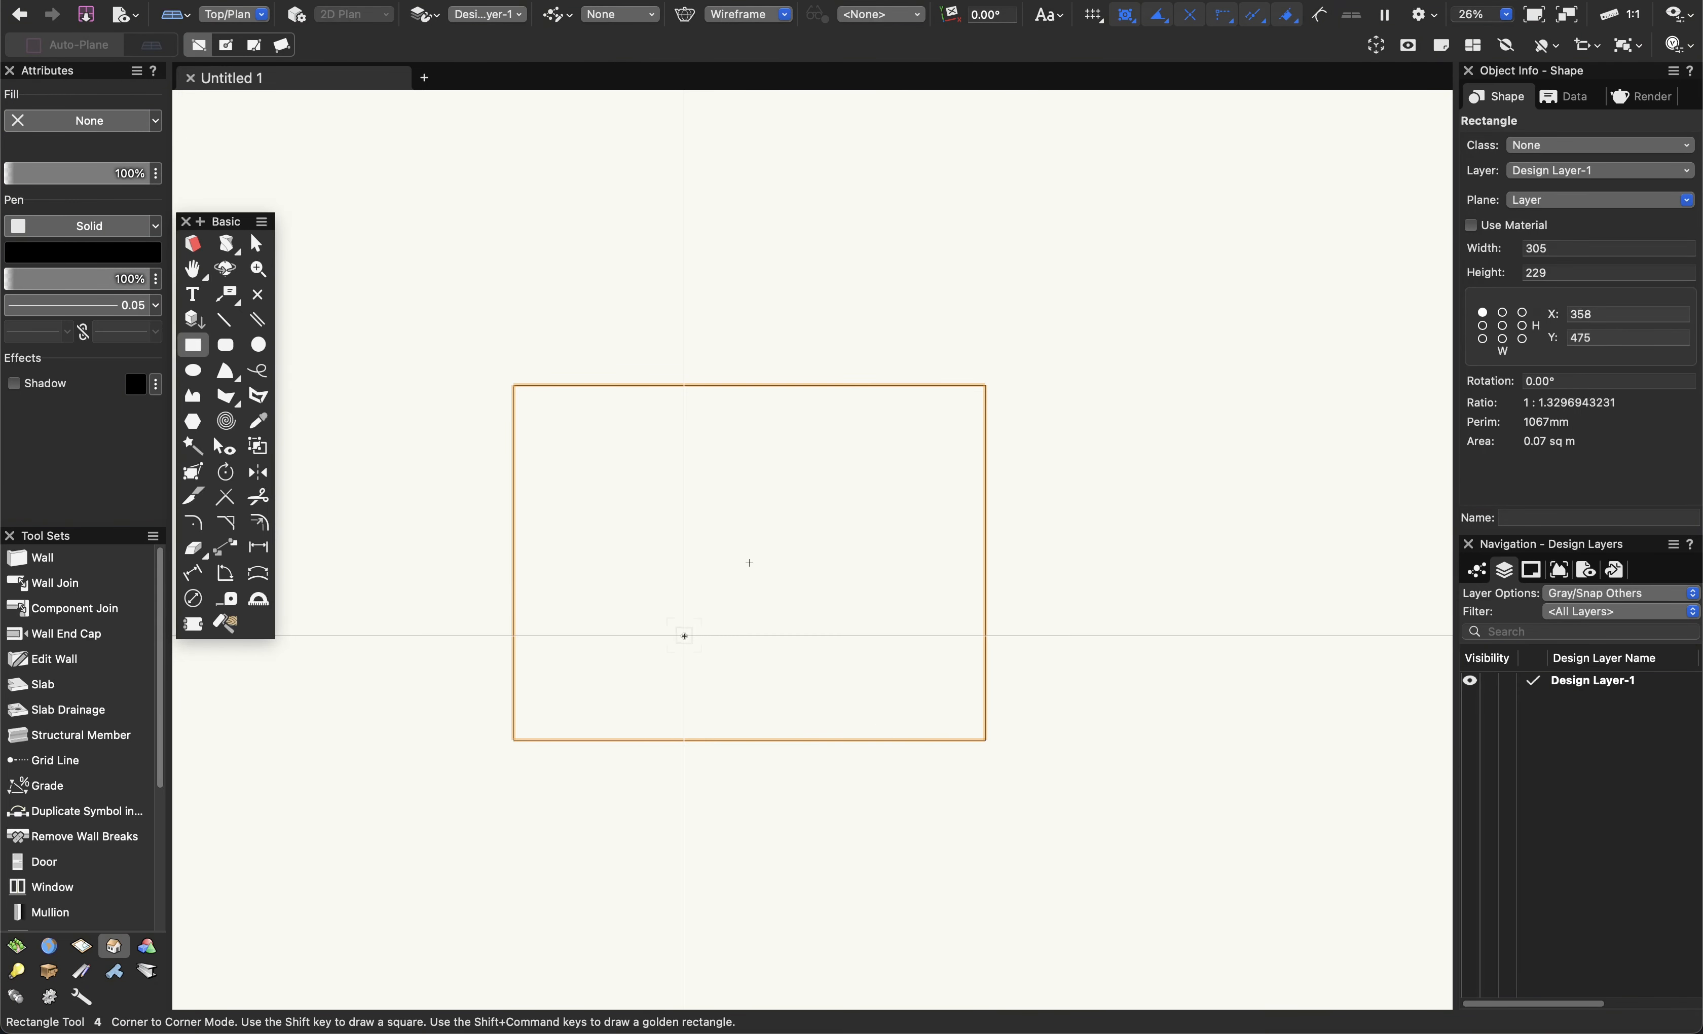
Offset the rectangle outward with the Offset tool to form a double outline.
key(shift+minus)
click(1129, 578)
key(x)
key(x)
scroll(1022, 662, up, 5)
middle_drag(1022, 655, 825, 666)
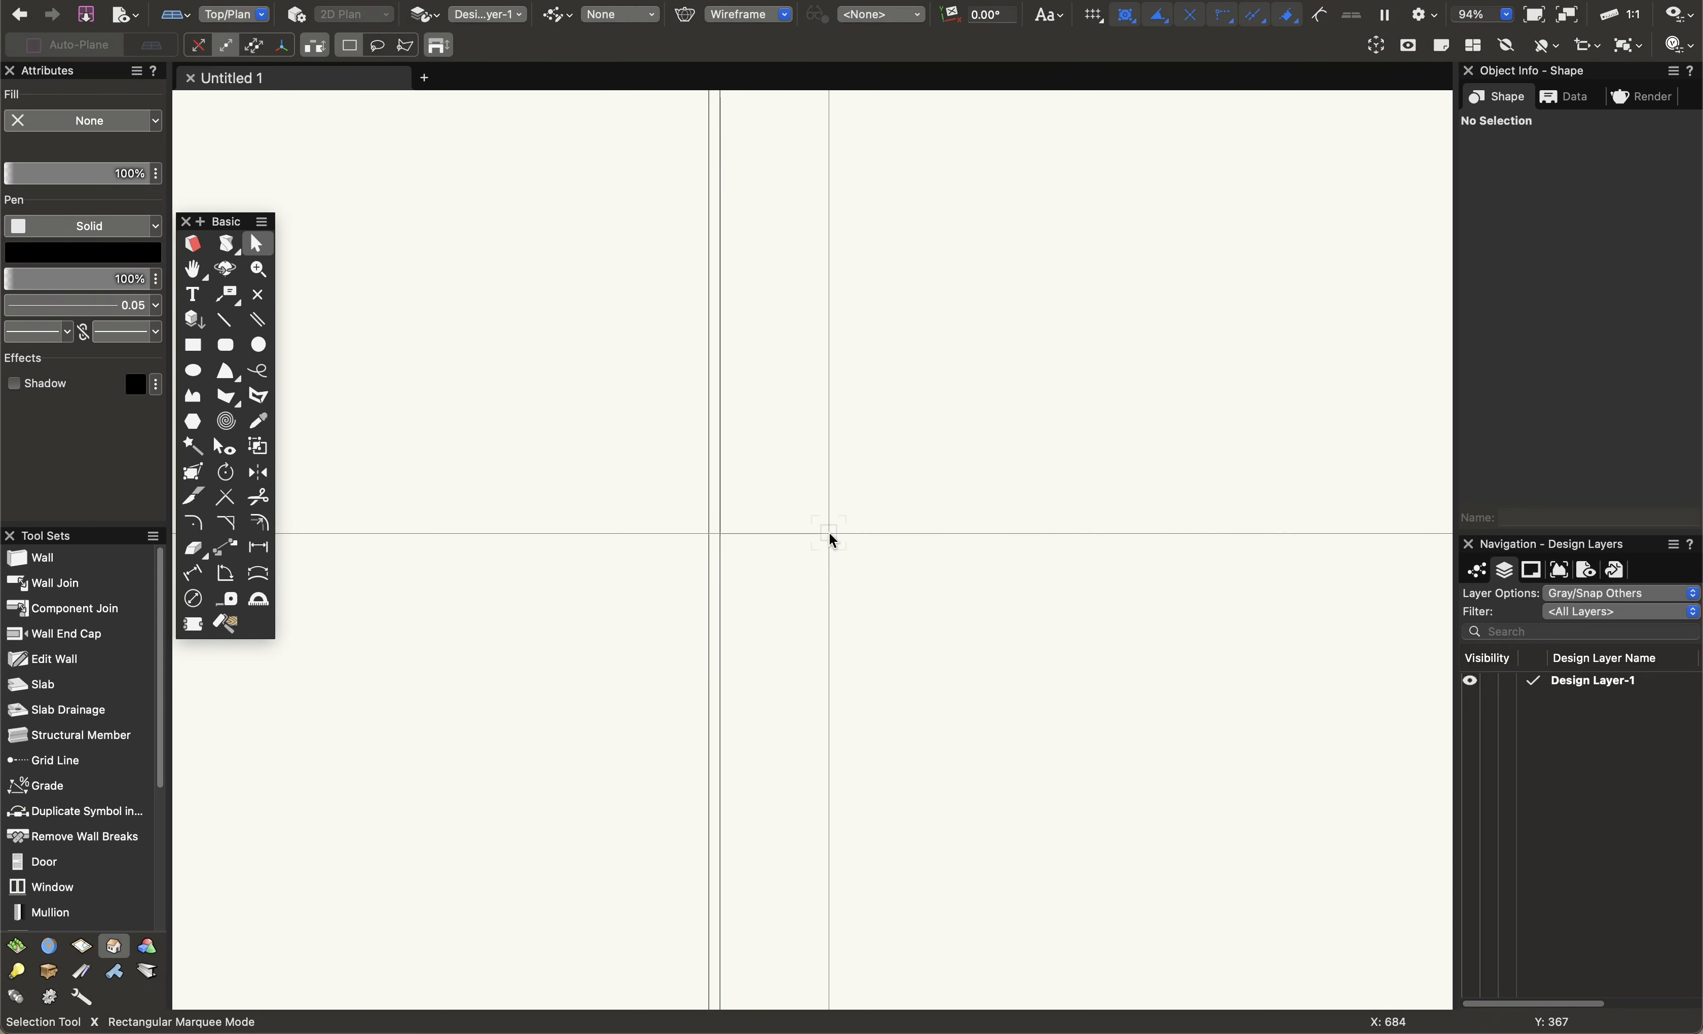
Place a callout at the double outline's right side with the text 9" stone wall.
key(shift+1)
click(720, 509)
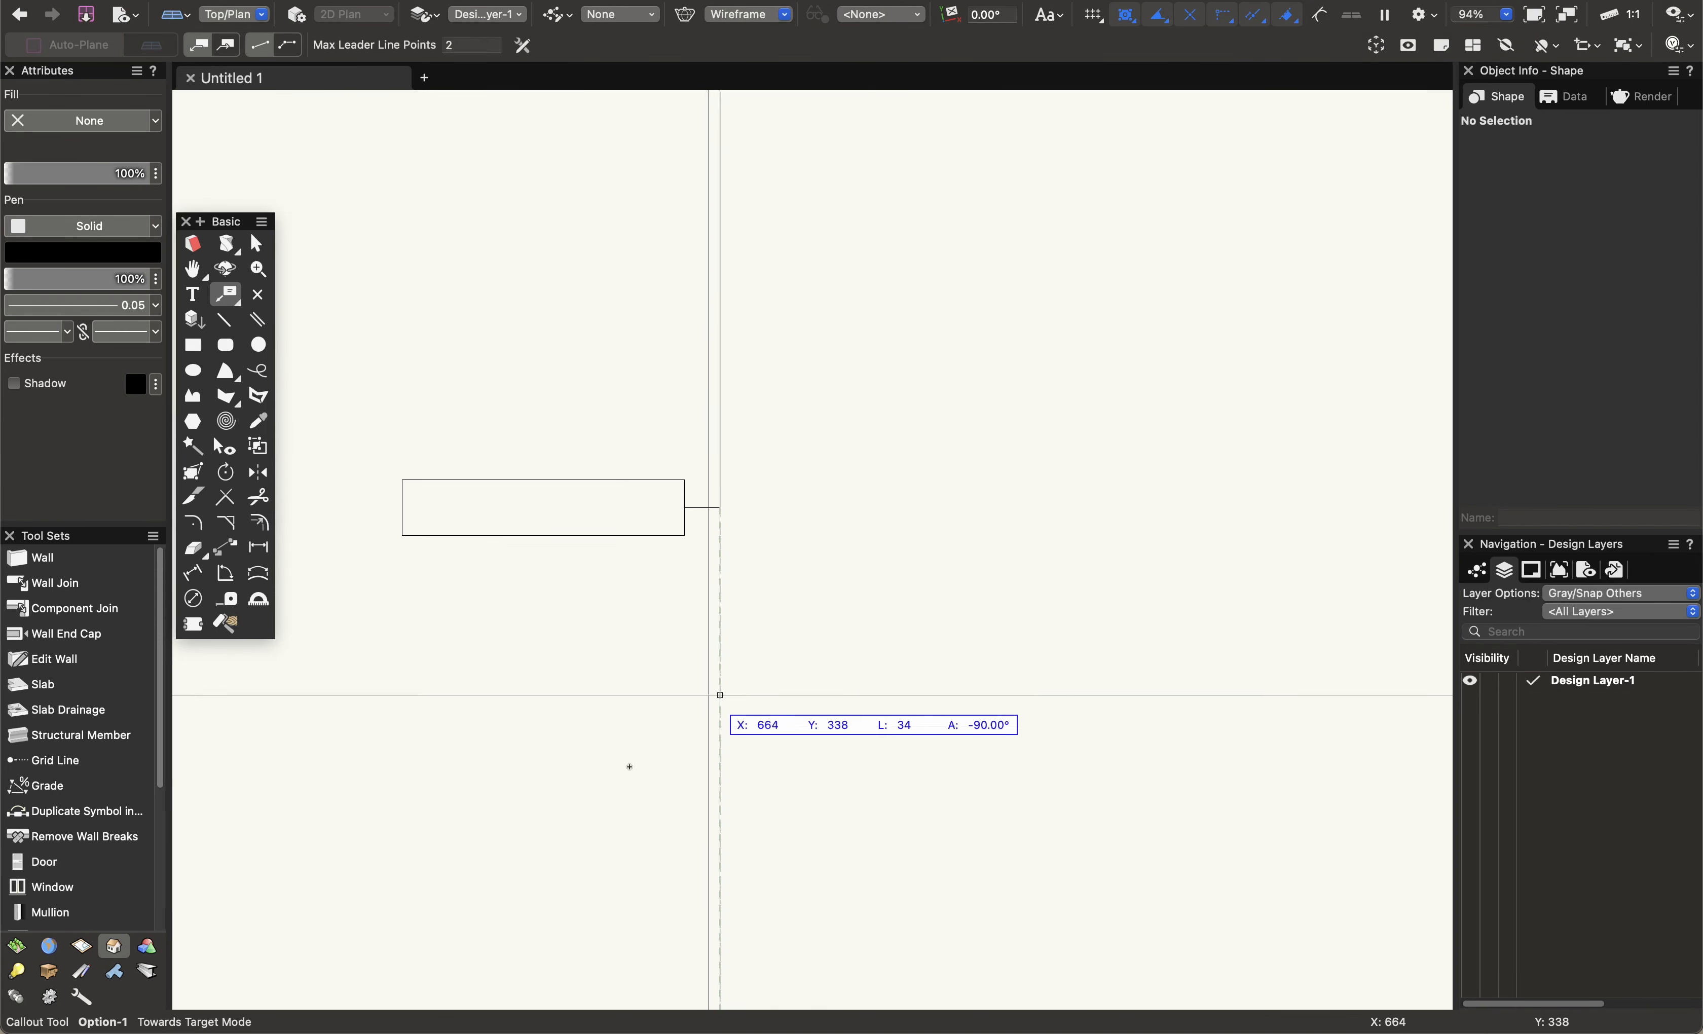
click(413, 782)
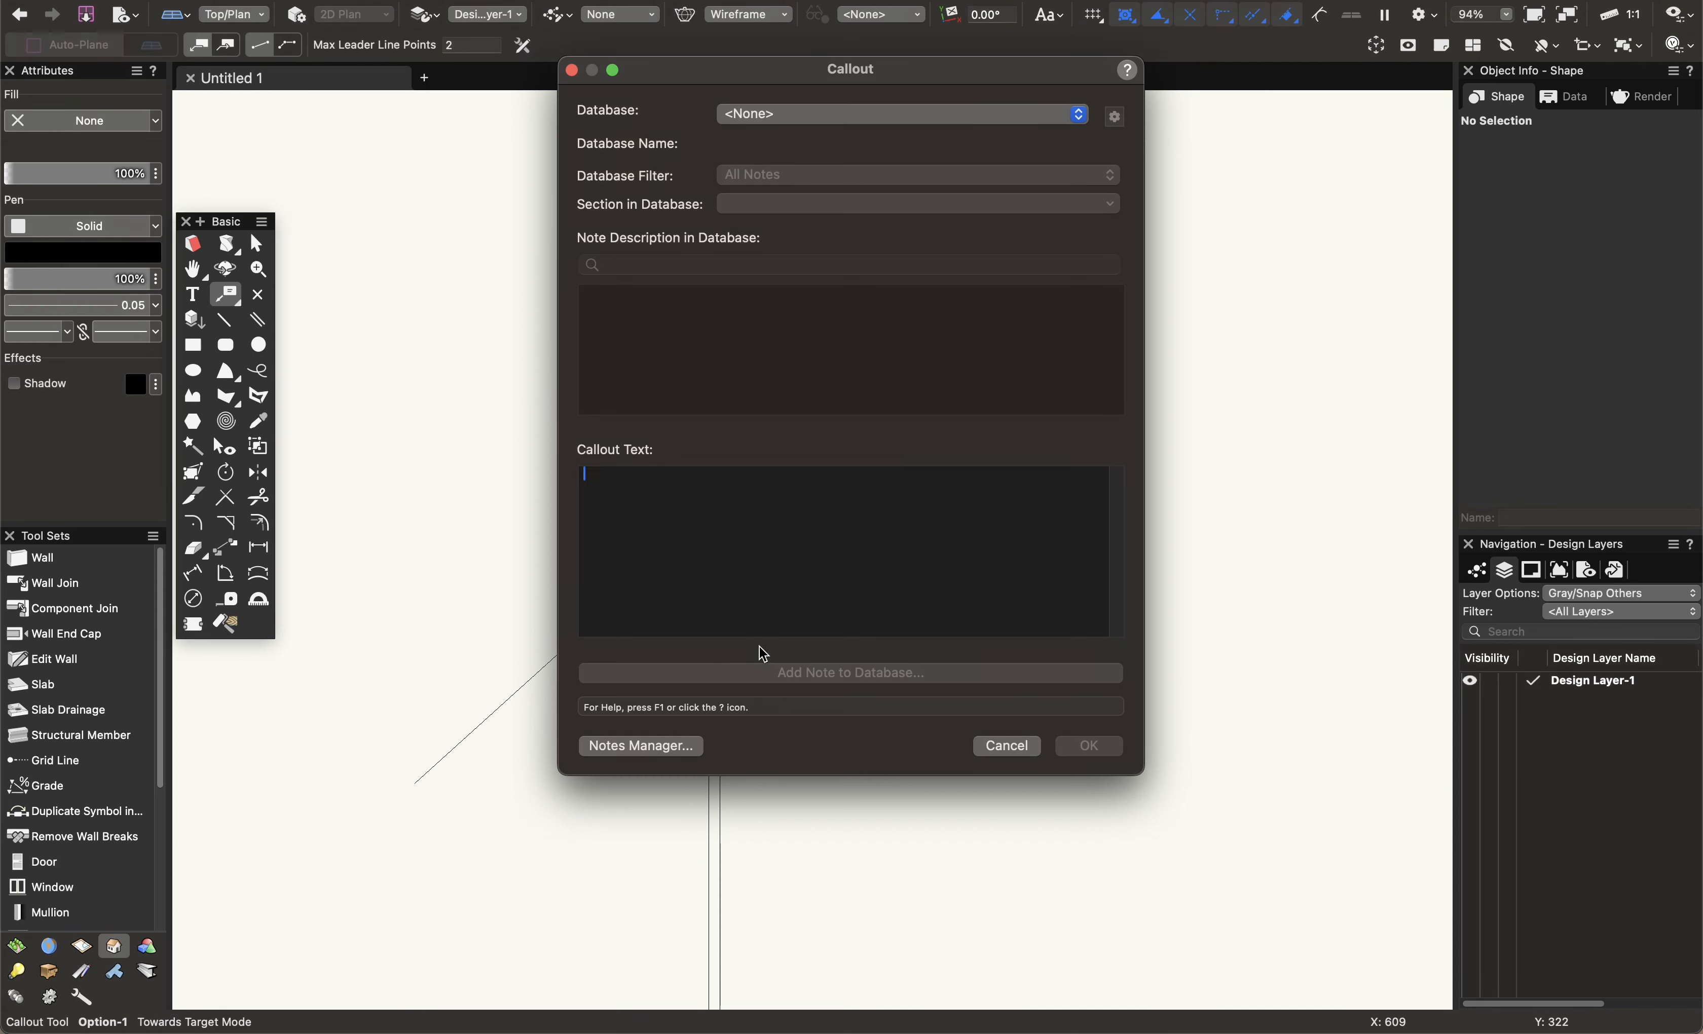
text(sdfgfdsgsdfg)
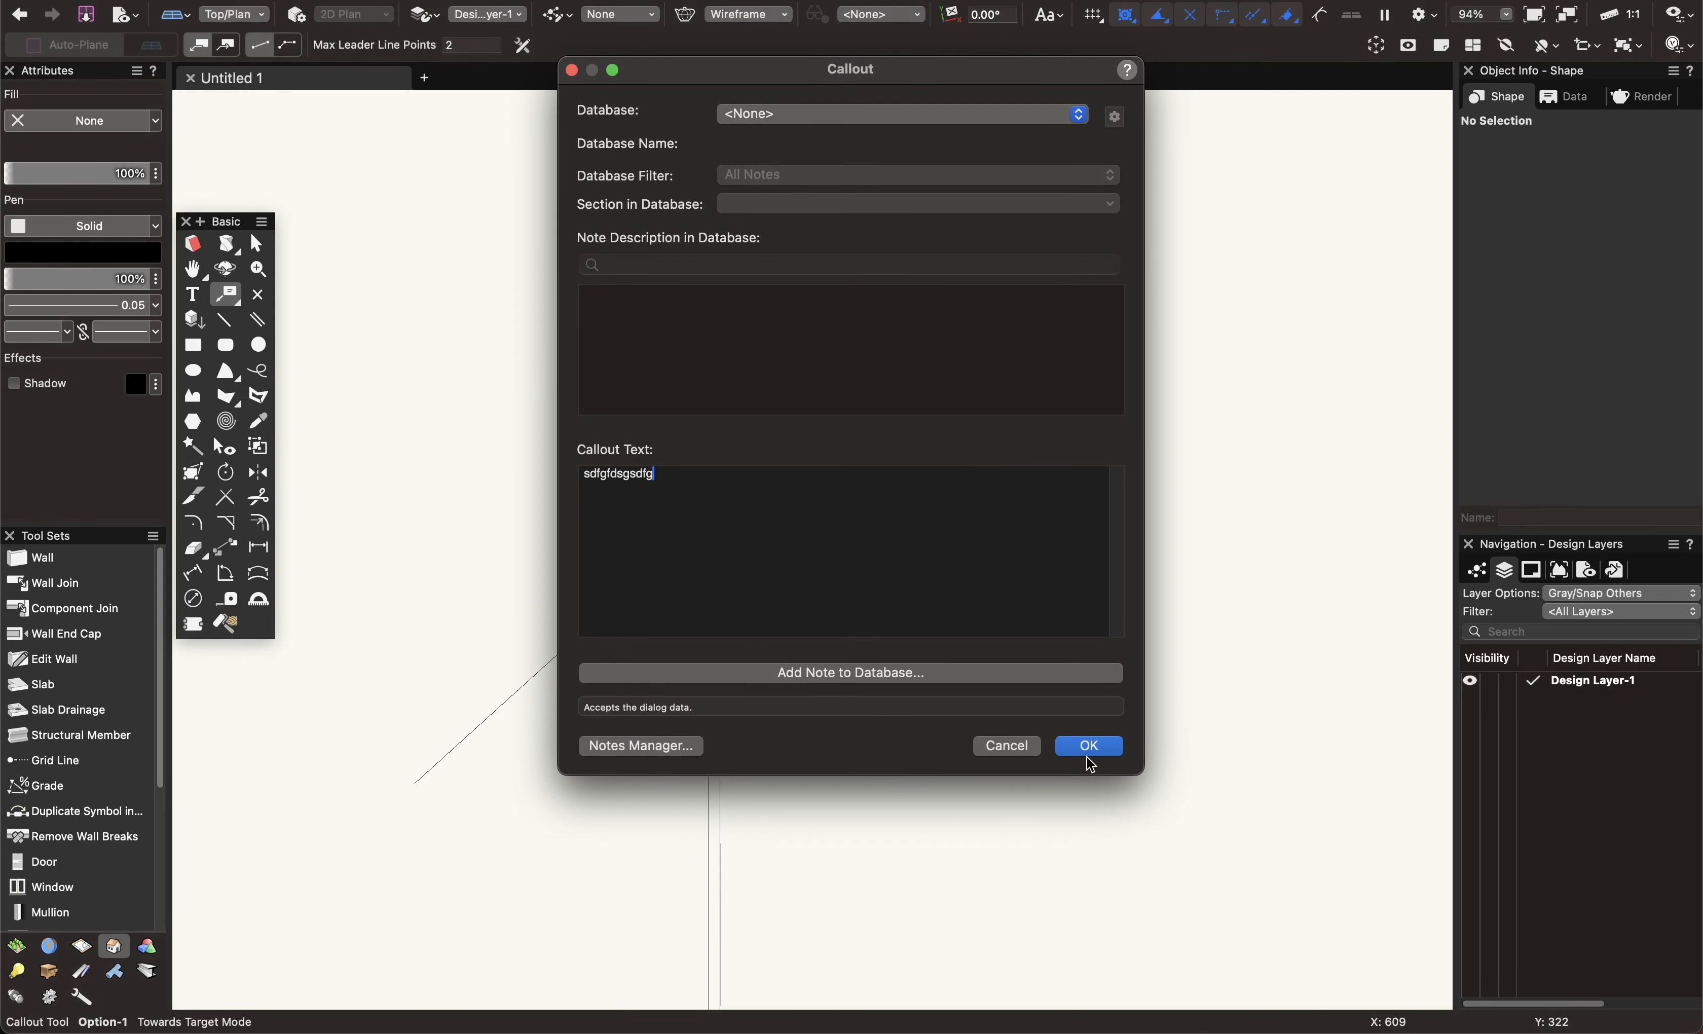
key(super+a)
key(BackSpace)
text(g)
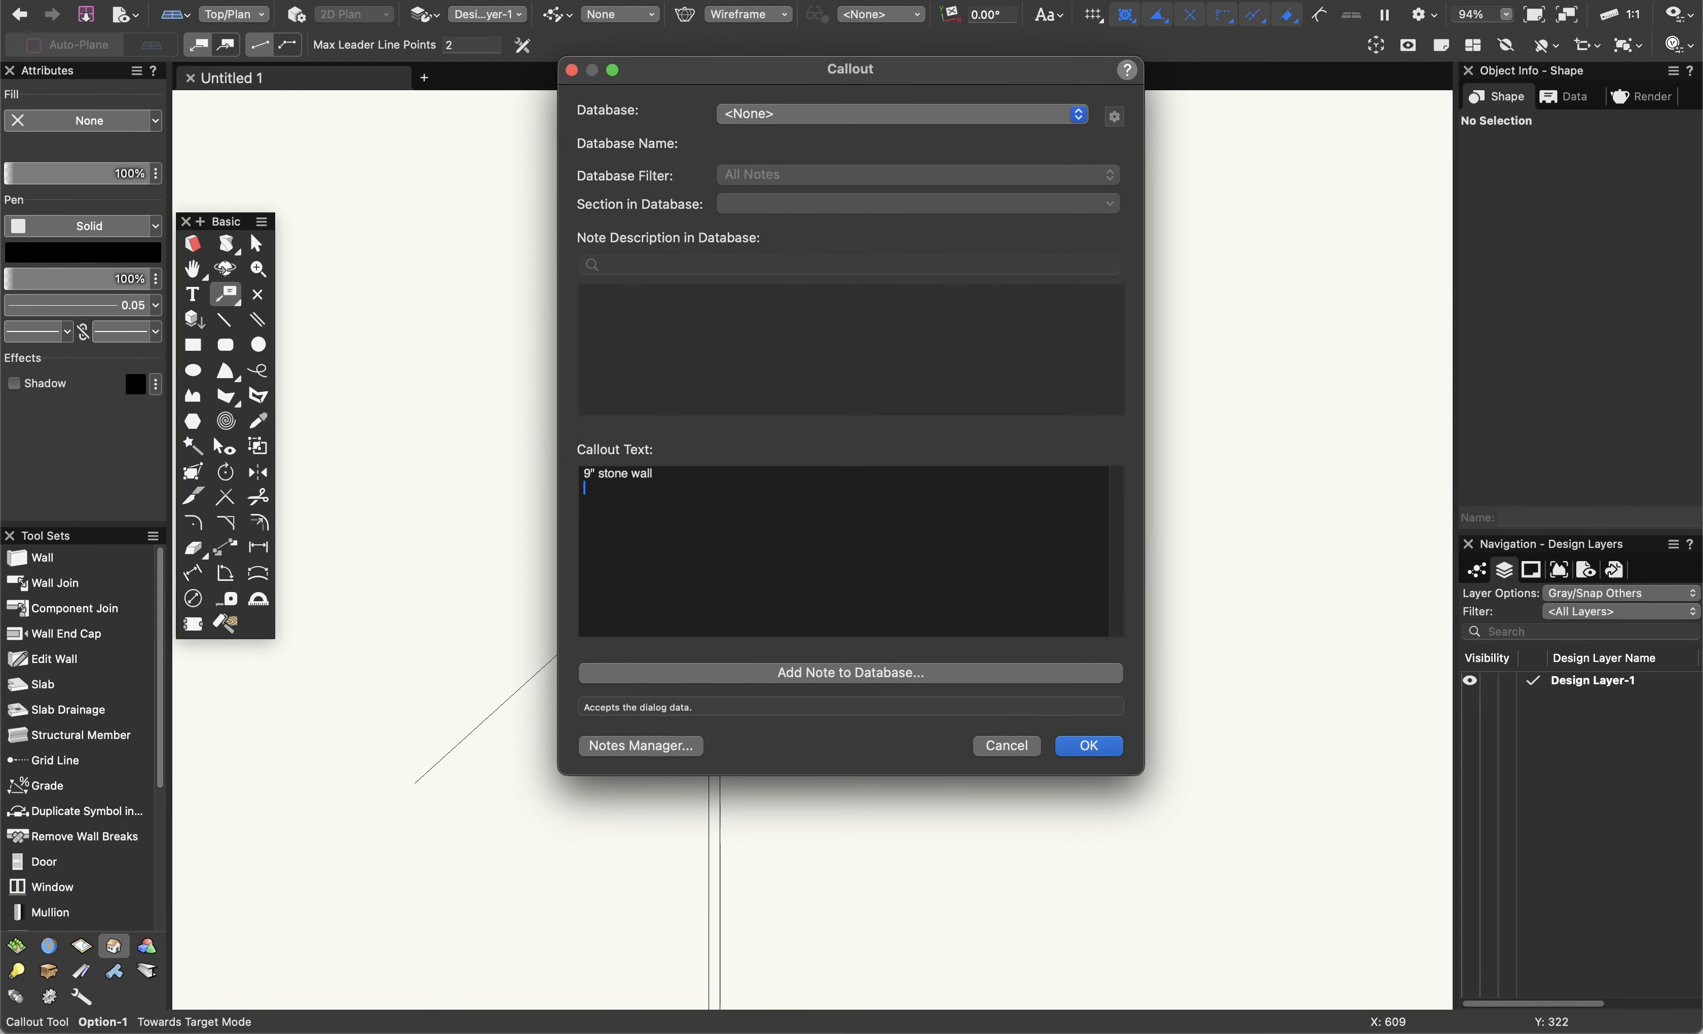
click(1091, 753)
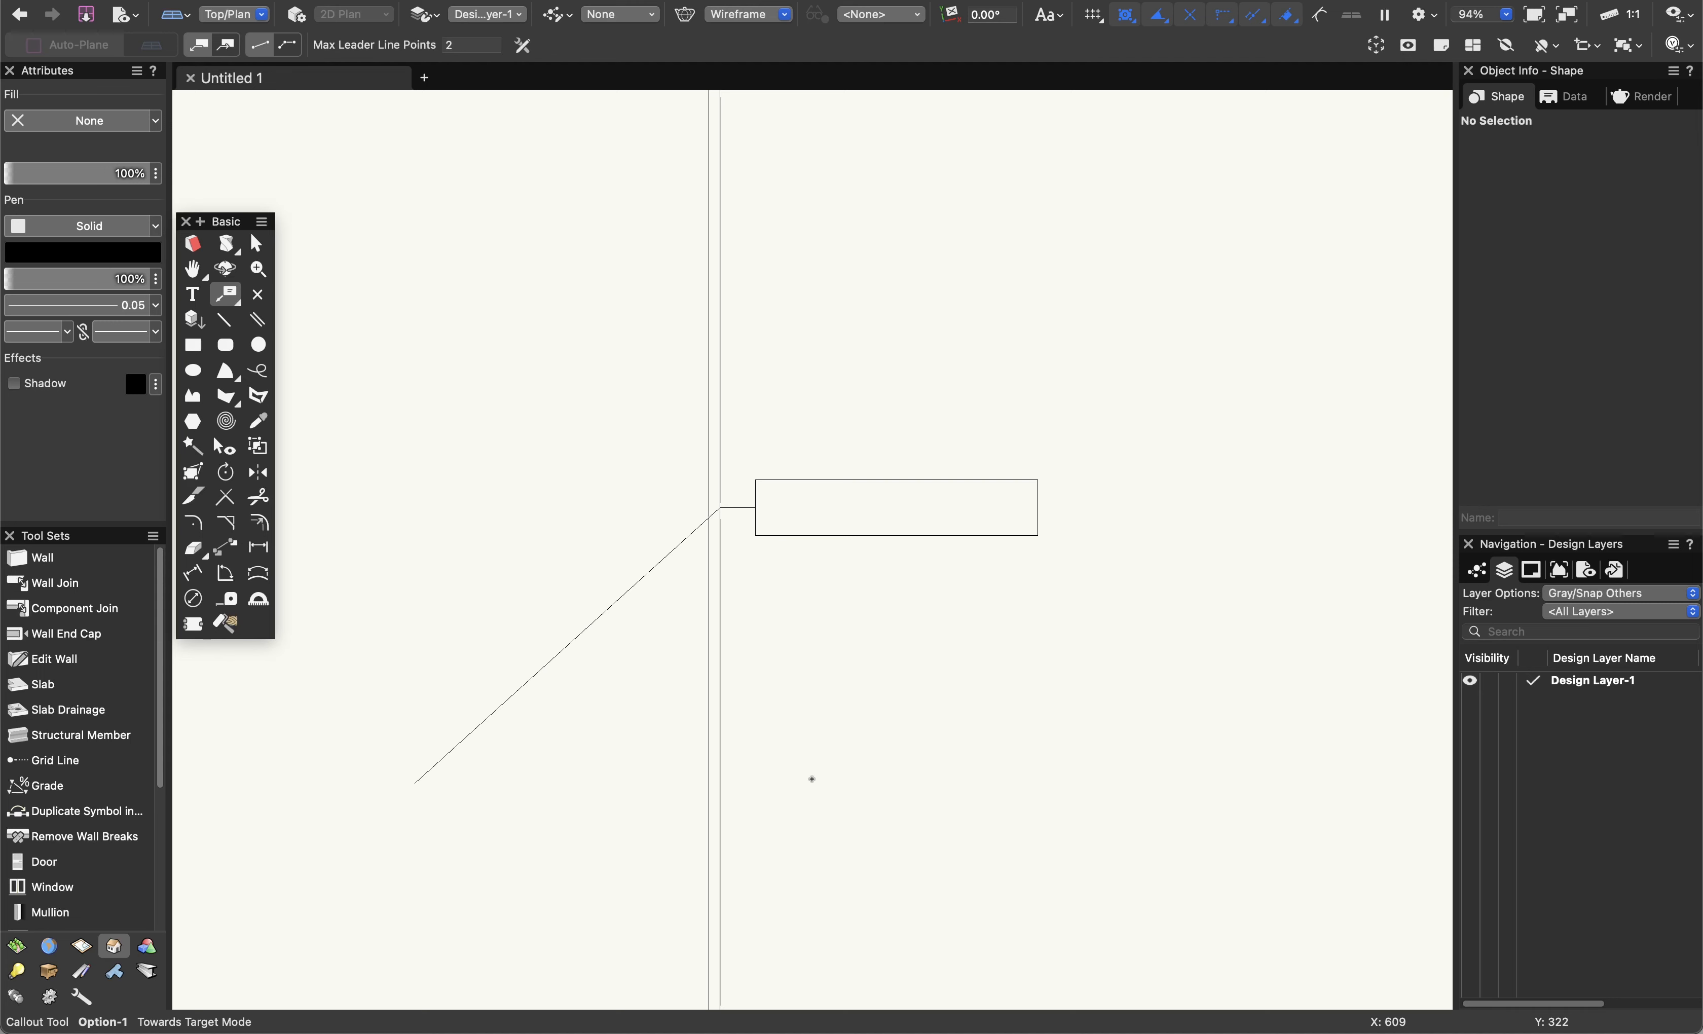
Reposition the callout so its arrowhead touches the outline's outer right edge and its text sits to the right of it.
key(x)
drag(414, 784, 721, 608)
click(1057, 599)
scroll(1054, 595, down, 1)
middle_drag(1031, 572, 853, 605)
click(912, 395)
drag(854, 388, 645, 577)
click(745, 645)
click(726, 577)
click(824, 422)
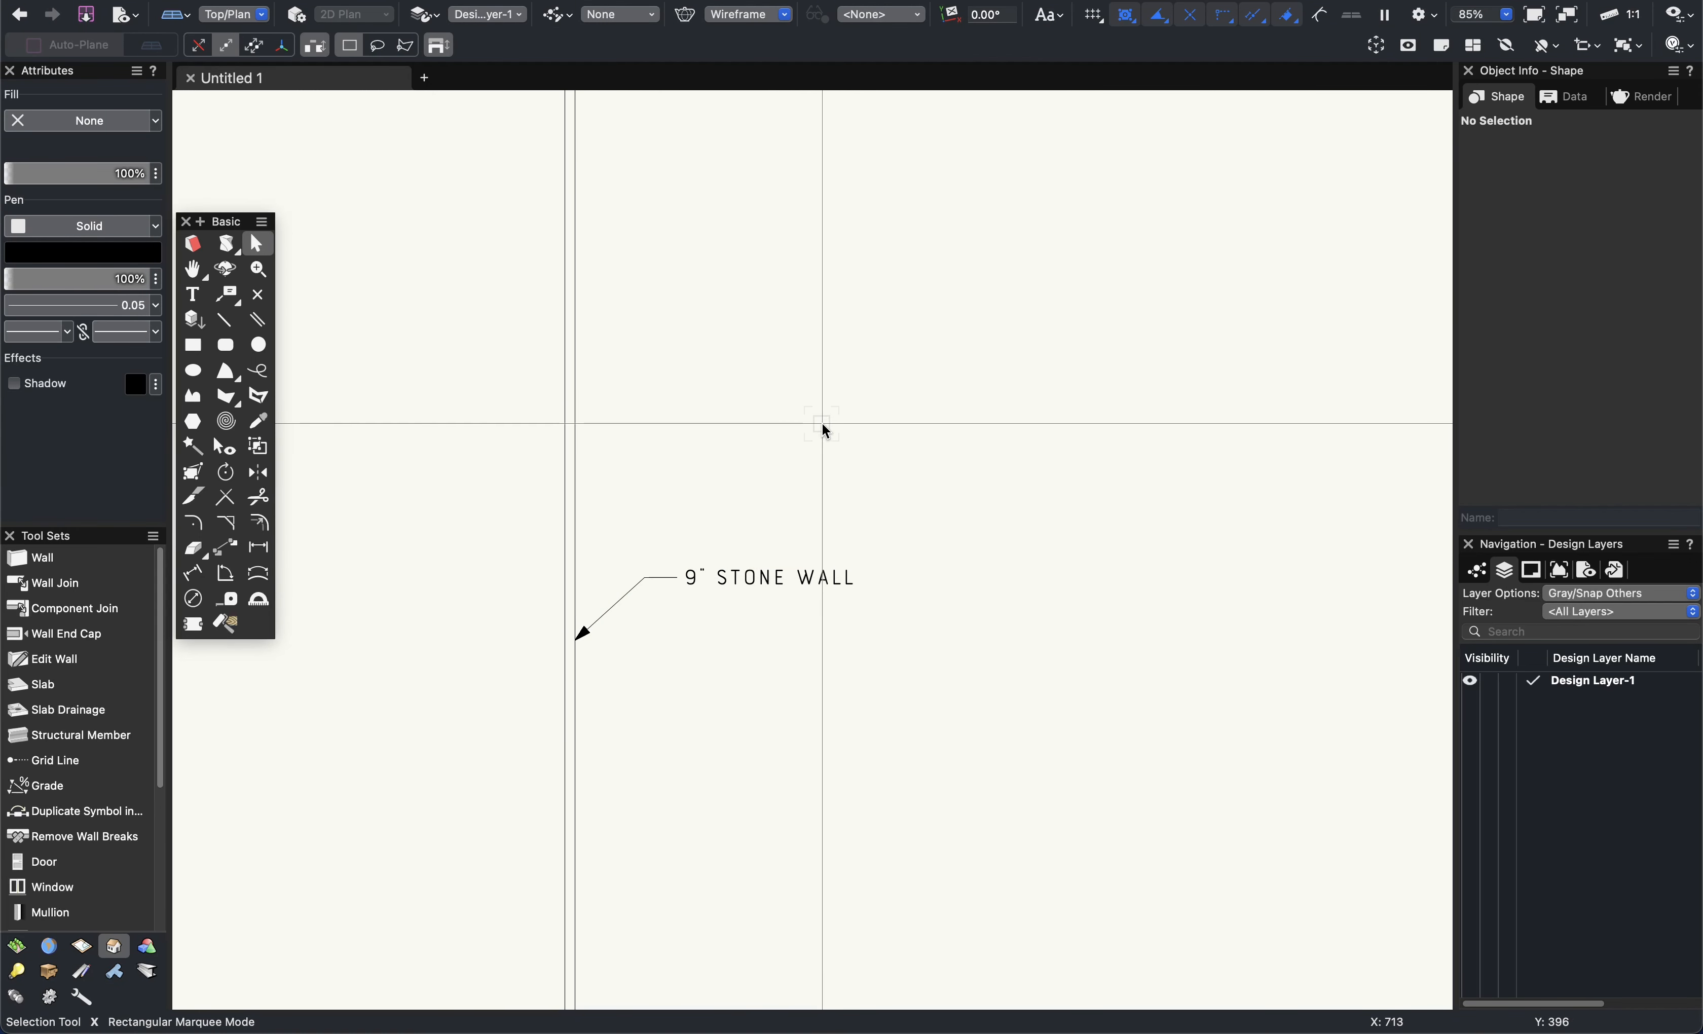
key(shift+1)
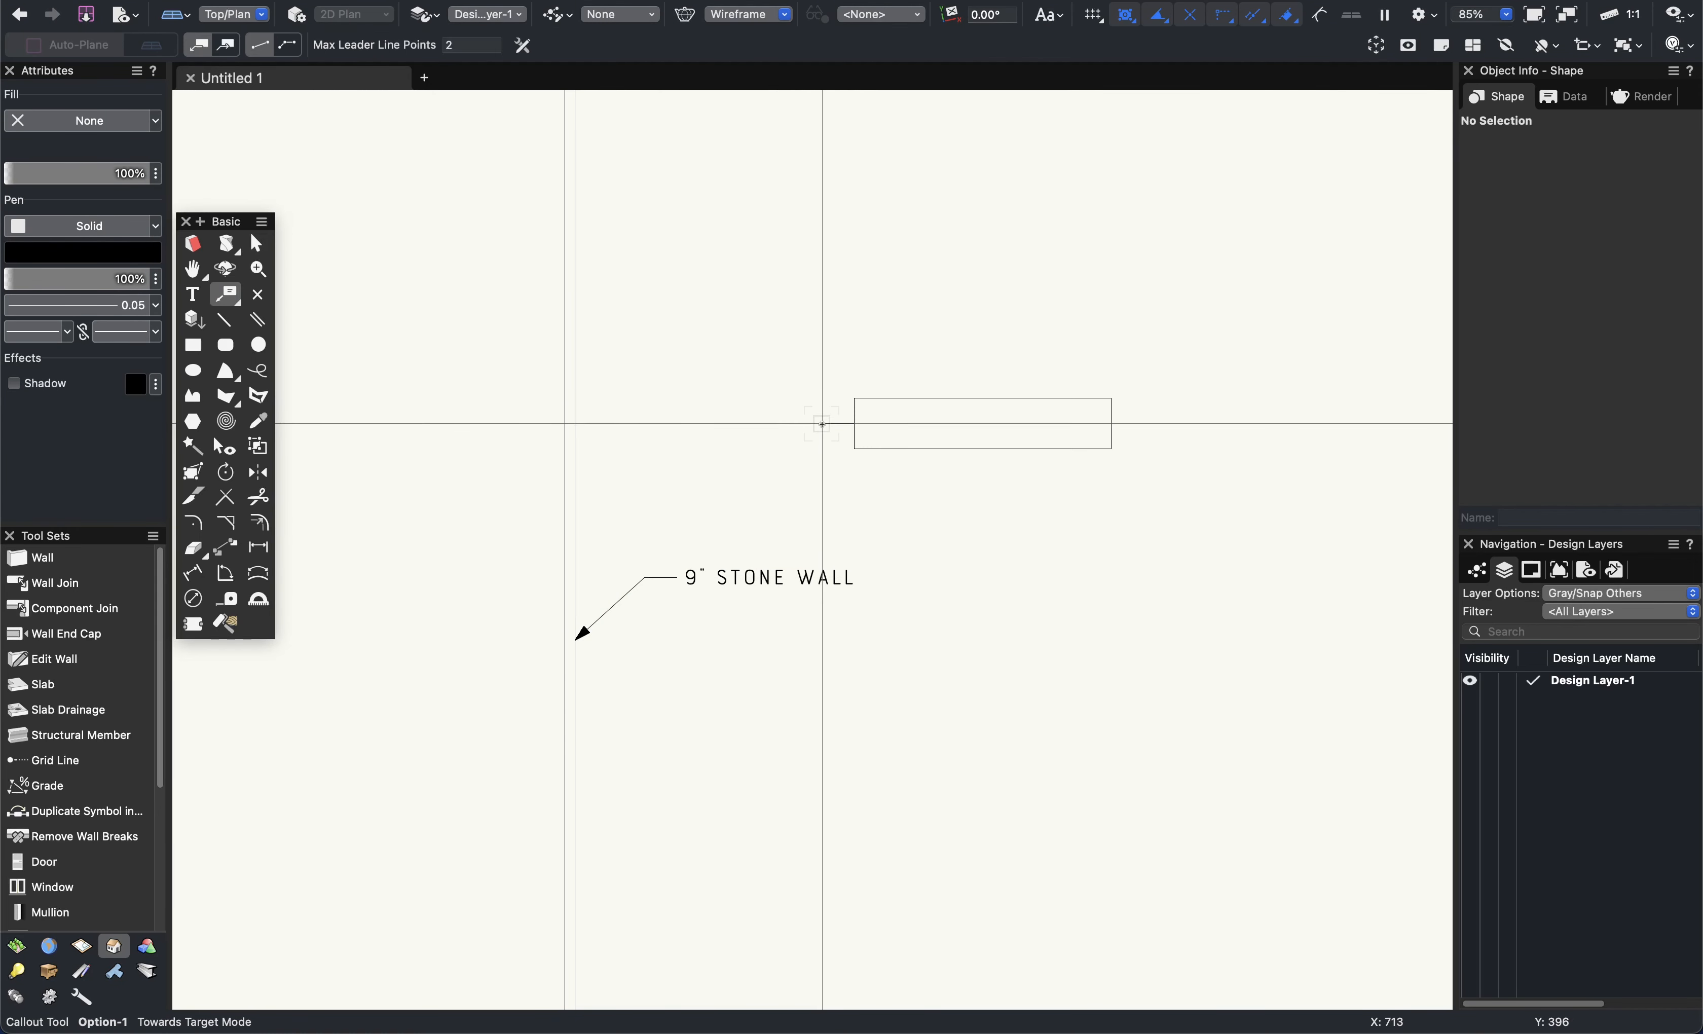
click(574, 385)
click(691, 427)
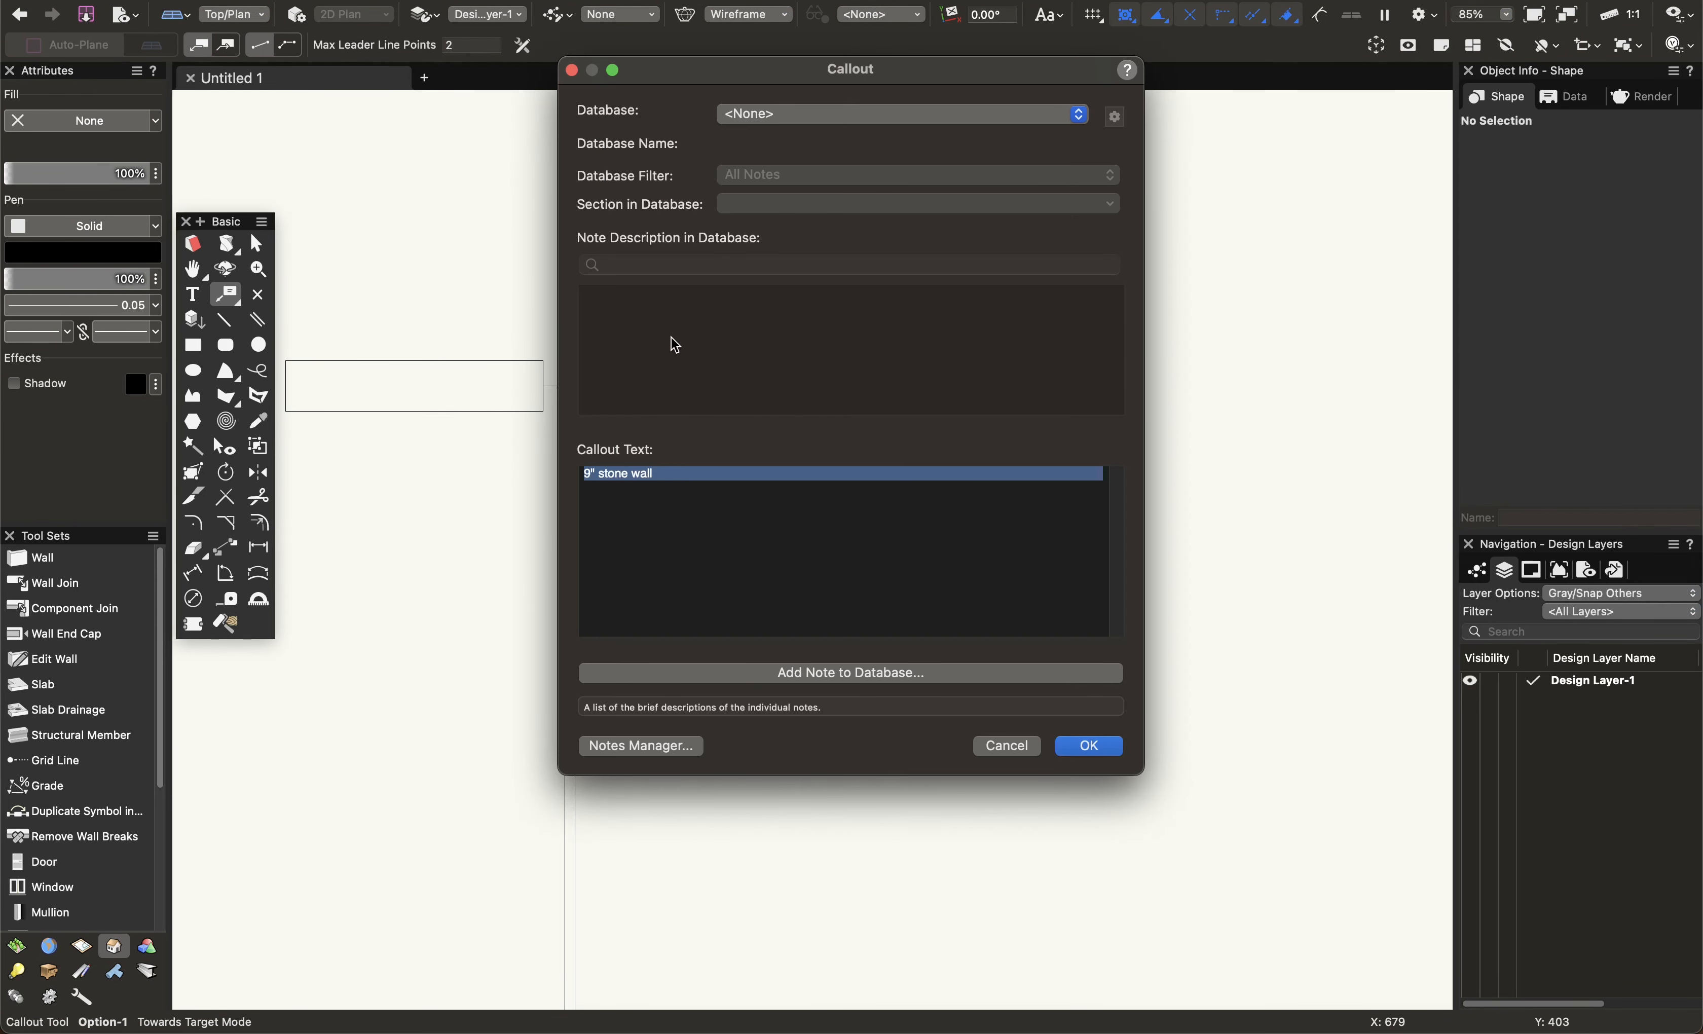
click(996, 746)
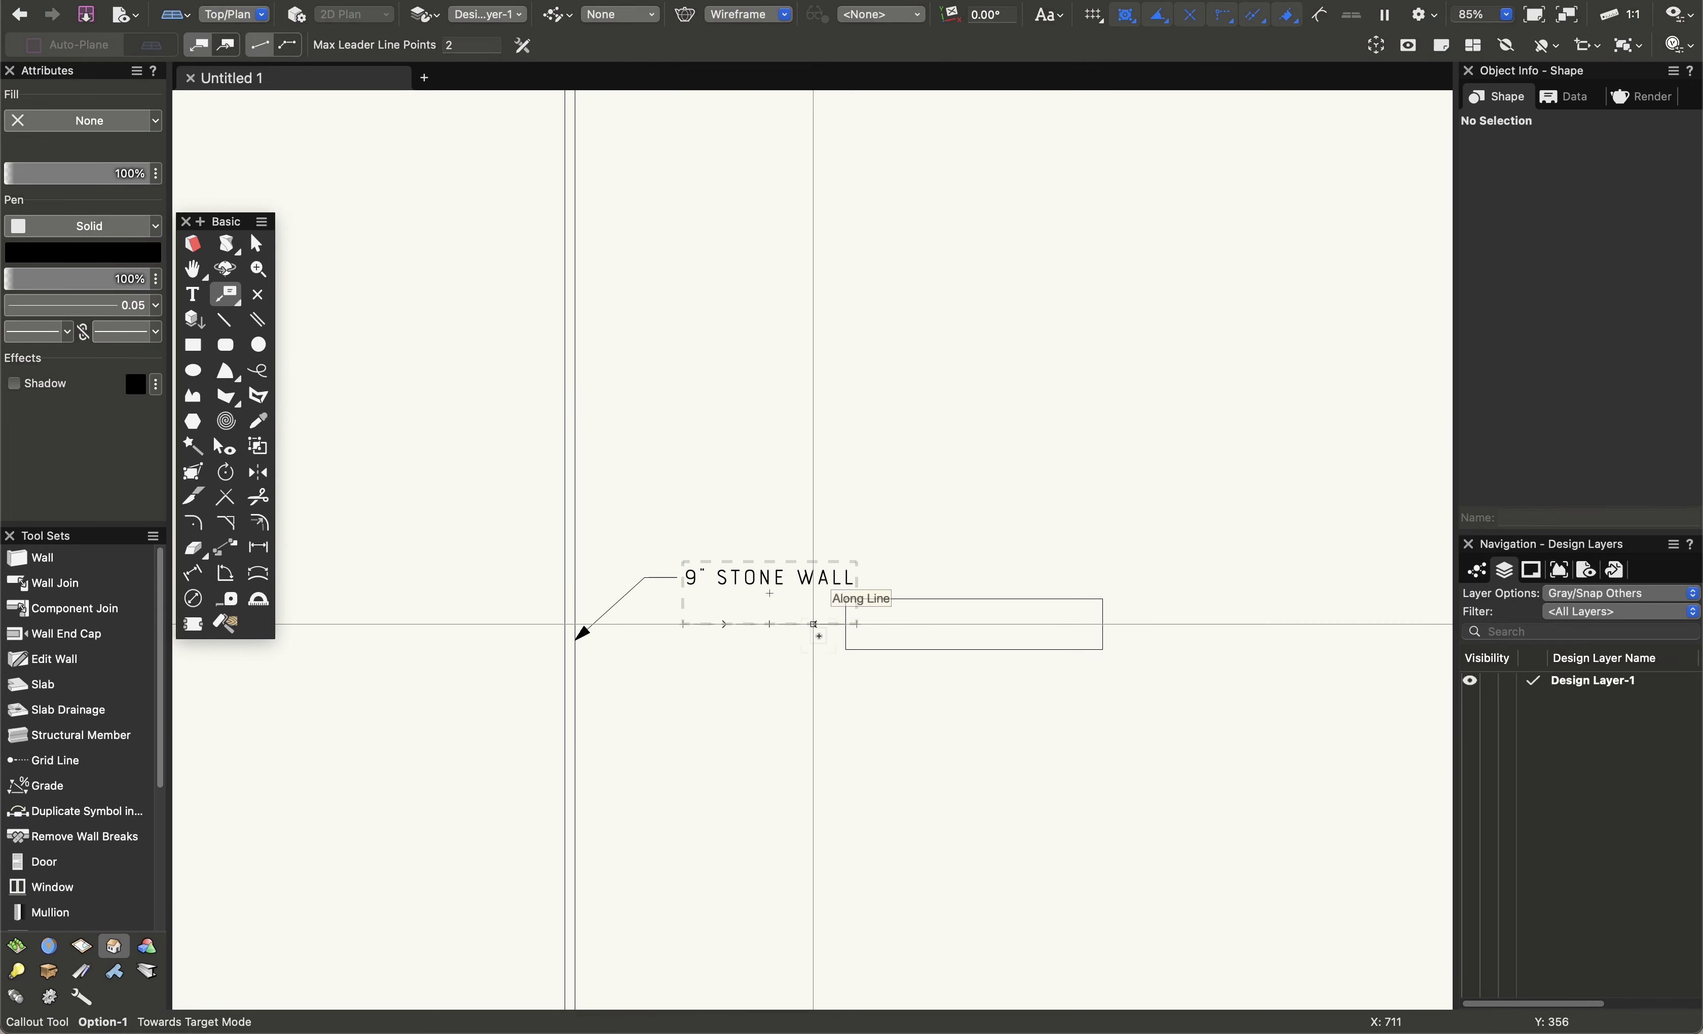
Delete the stone wall callout beside the double outline.
key(x)
key(super+a)
key(Delete)
key(h)
scroll(770, 532, down, 2)
key(x)
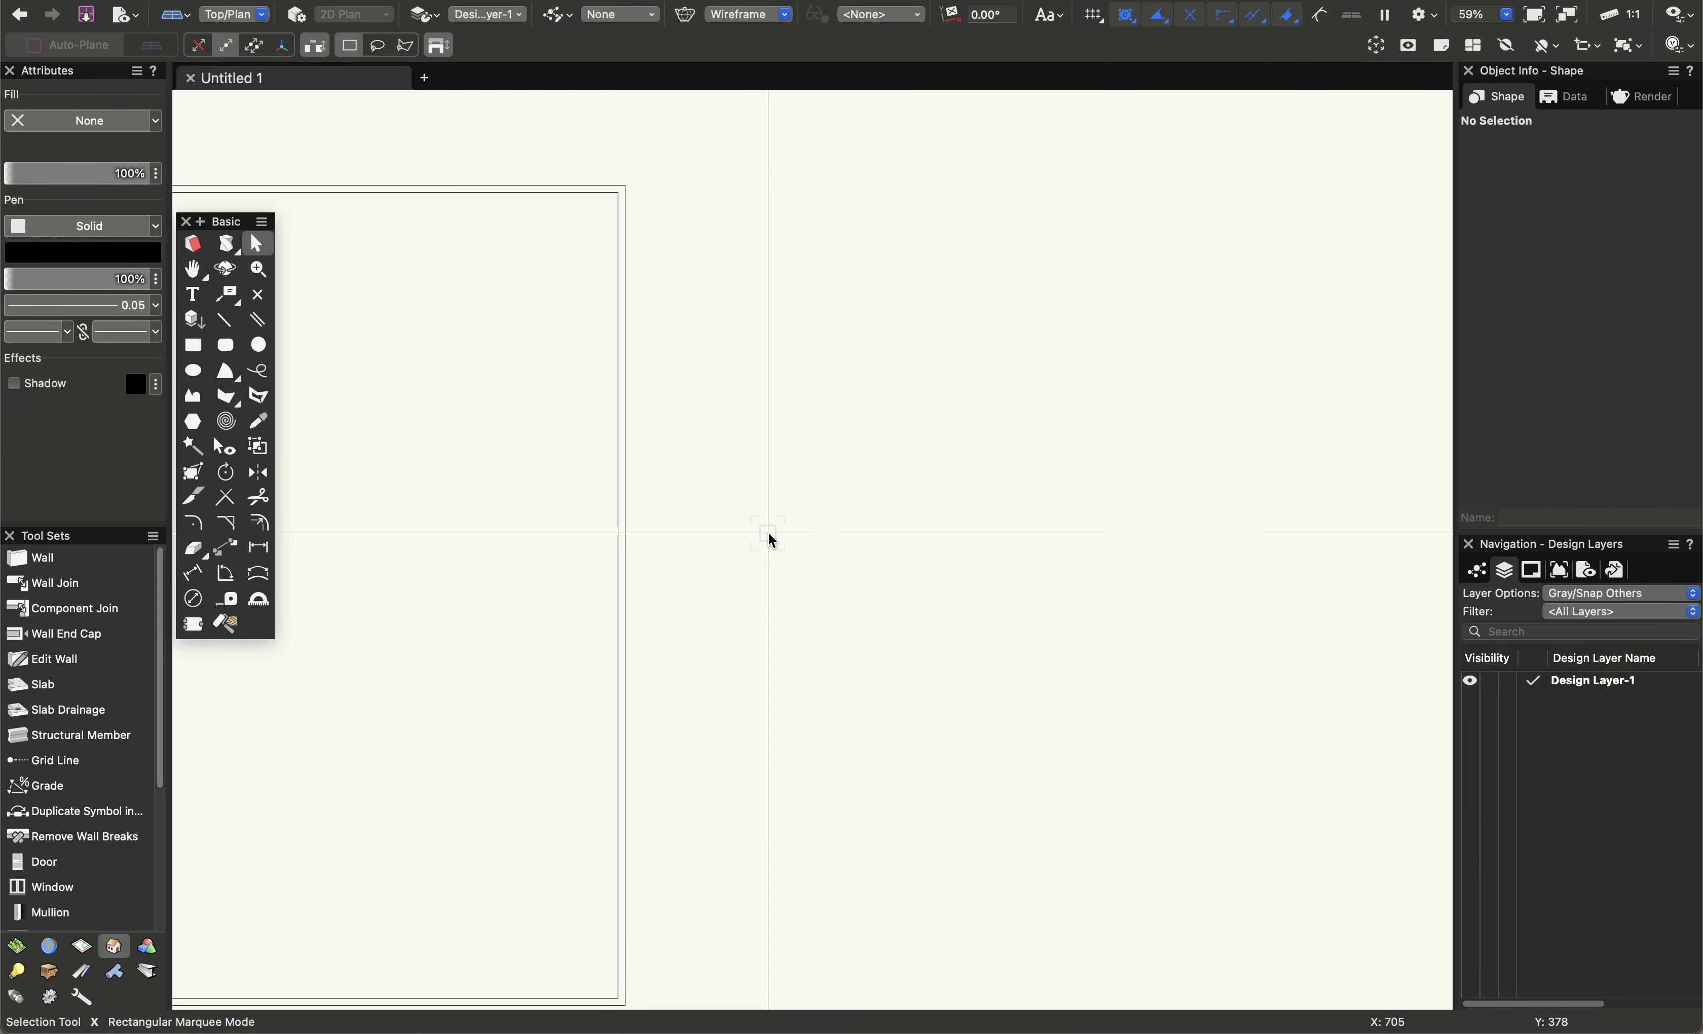
Try drawing a vertical double line to the right of the double outline and undo it.
key(alt+2)
drag(768, 463, 767, 629)
key(super+z)
Draw vertical double lines with a changed separation to the right of the double outline and delete them.
click(500, 45)
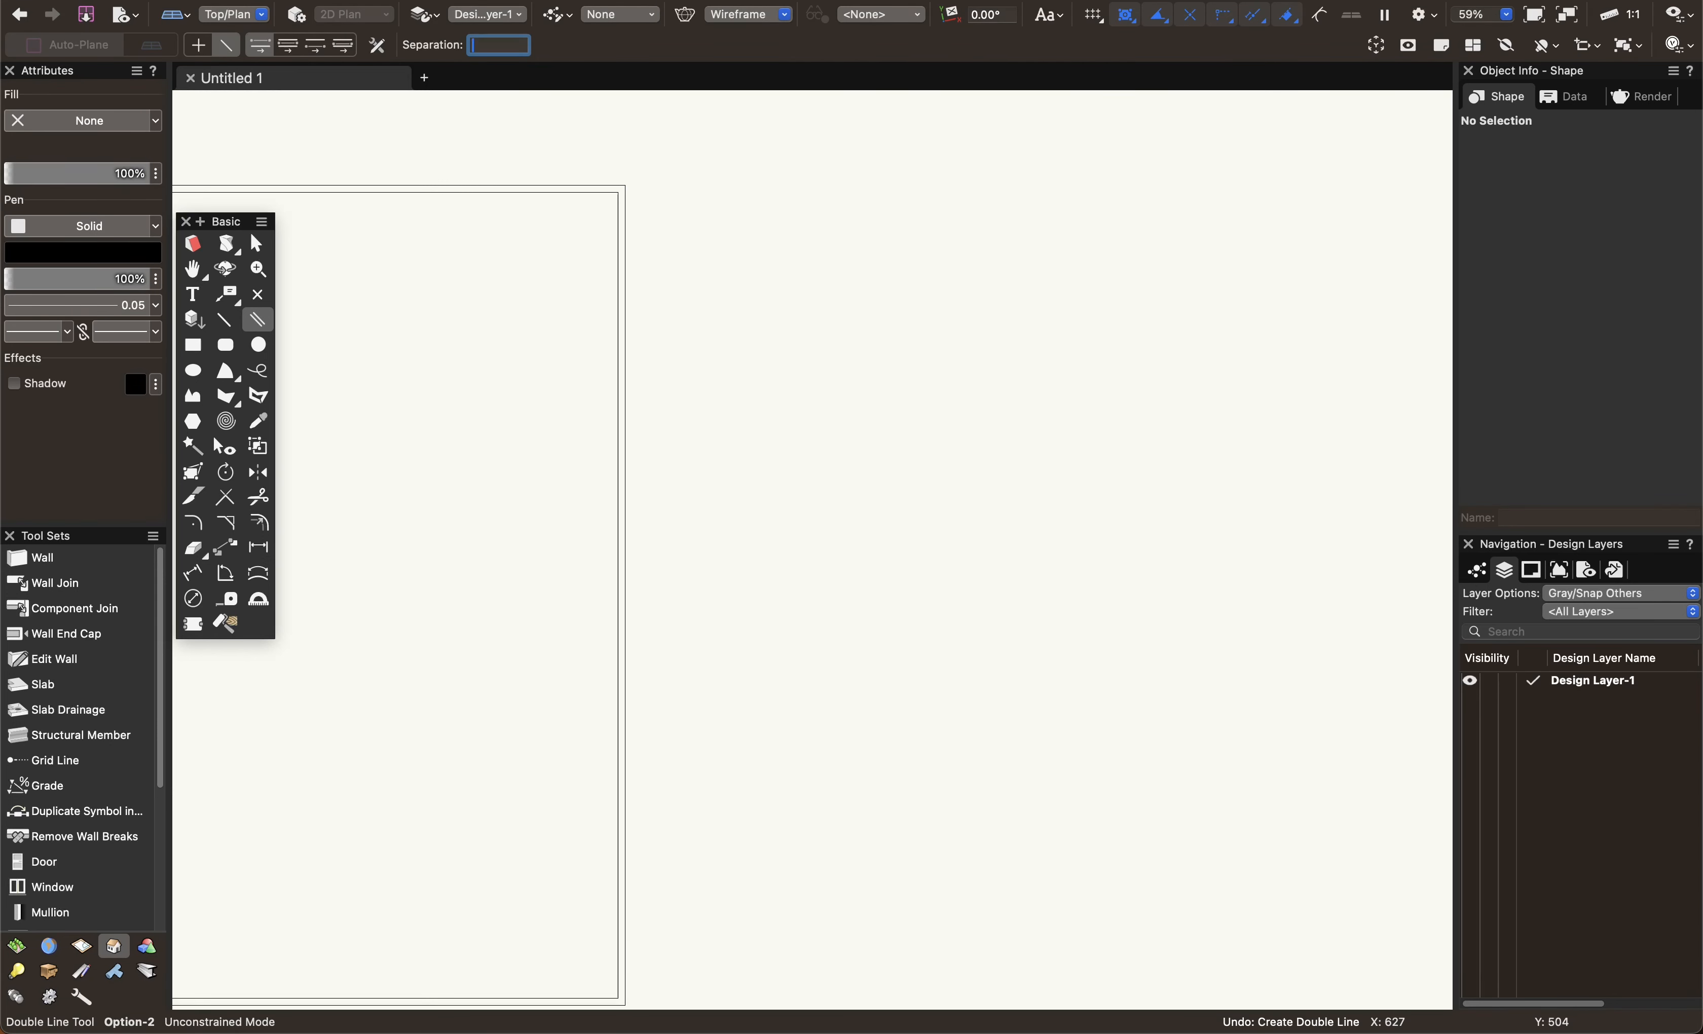
drag(771, 150, 772, 649)
mouse_move(744, 729)
mouse_down()
mouse_move(715, 954)
mouse_move(743, 982)
mouse_up()
key(x)
key(x)
alt+drag(880, 282, 717, 636)
key(Delete)
Select both rectangles of the double outline and delete them.
scroll(735, 484, down, 1)
middle_drag(736, 482, 742, 638)
scroll(806, 634, down, 1)
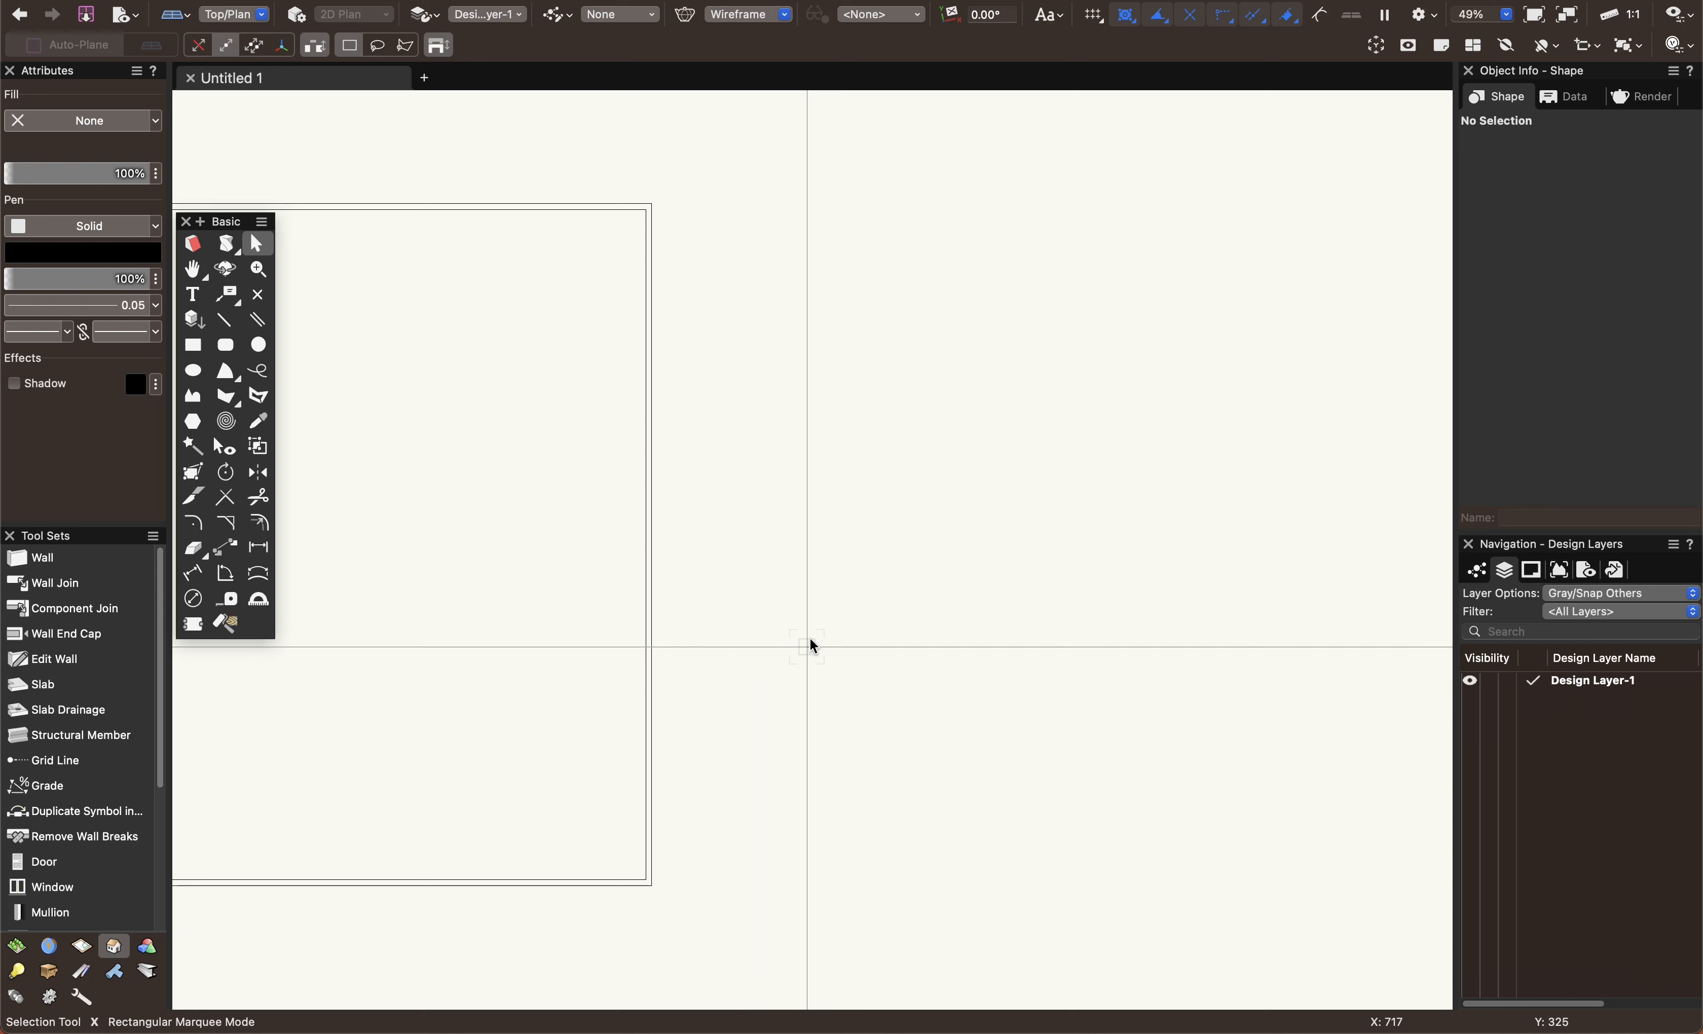
scroll(528, 578, down, 1)
scroll(905, 568, down, 5)
middle_drag(528, 581, 759, 589)
alt+drag(1075, 491, 815, 660)
key(Delete)
Draw two horizontal lines above the X axis, one below the other, with the upper one about 462 mm long.
middle_drag(782, 649, 449, 768)
scroll(590, 711, down, 4)
middle_drag(592, 710, 1047, 637)
middle_drag(781, 604, 783, 547)
key(2)
click(592, 361)
click(1089, 361)
click(1077, 652)
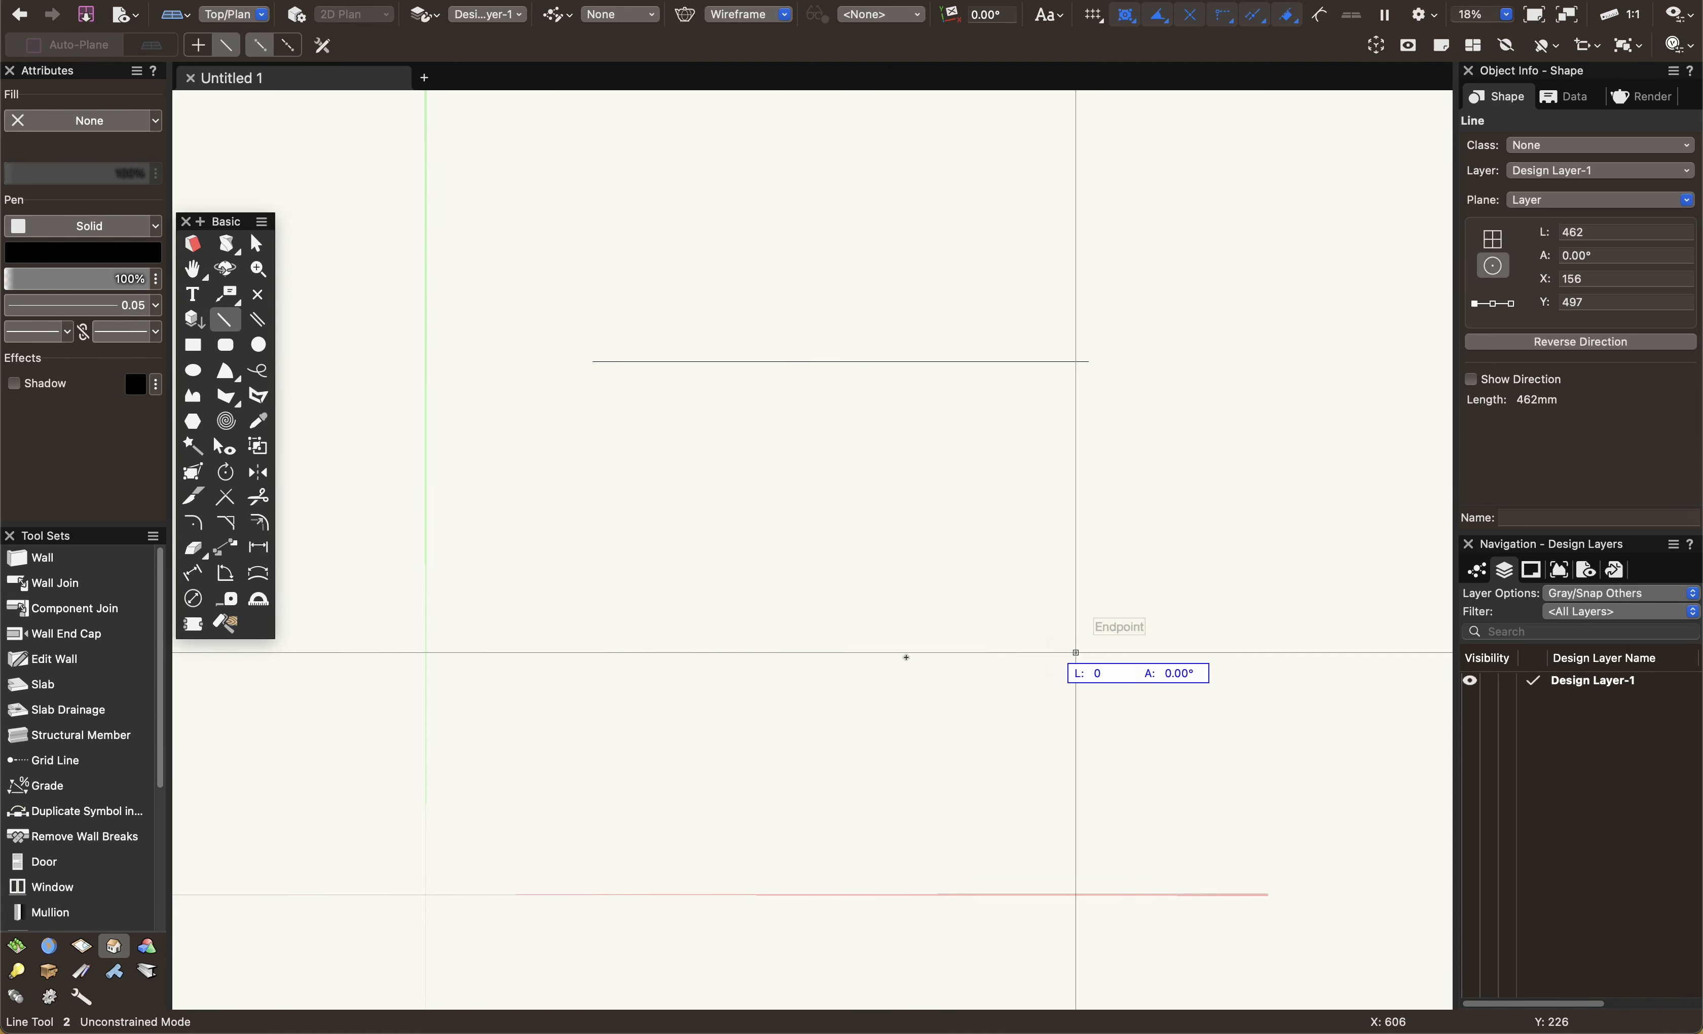
click(639, 653)
Draw a closed shape of curved segments below the upper line, enclosing most of the lower line.
key(p)
click(833, 411)
click(677, 533)
click(791, 714)
click(1075, 652)
click(1075, 416)
click(862, 416)
click(839, 416)
Draw a rectangle above the upper line and a circle with a radius of about 113 mm to the right of it.
middle_drag(937, 515, 802, 593)
key(4)
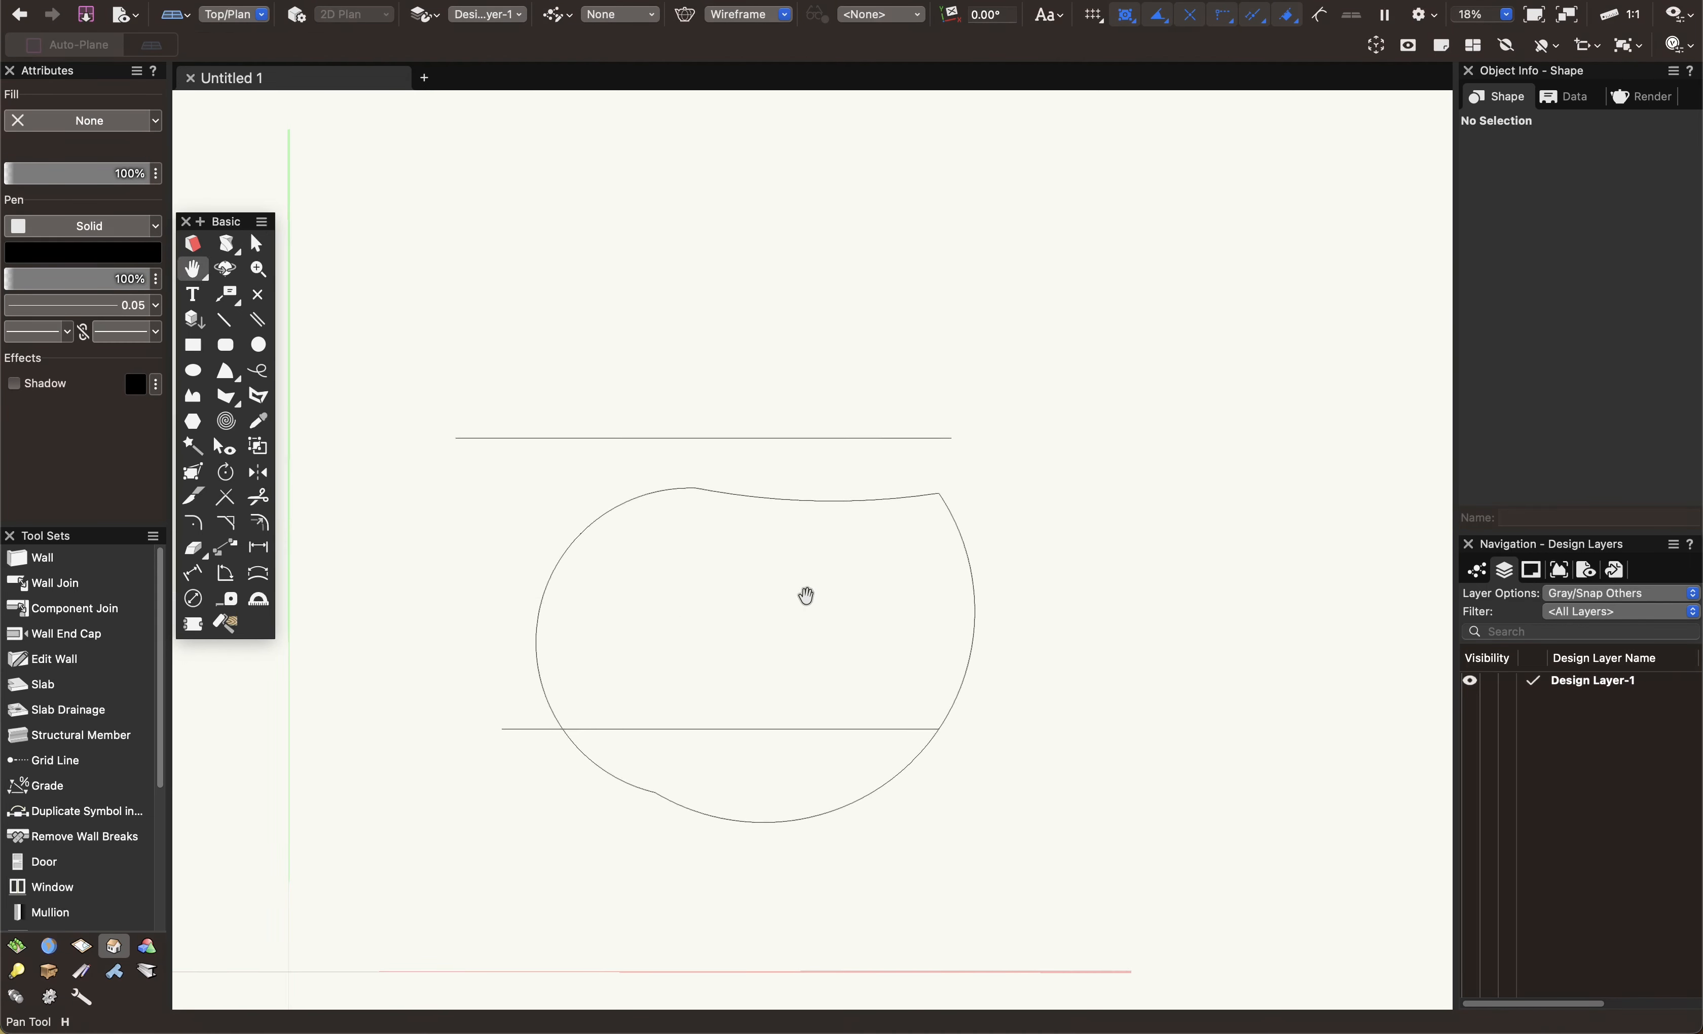
click(872, 277)
click(551, 367)
scroll(941, 509, right, 3)
key(6)
click(1029, 406)
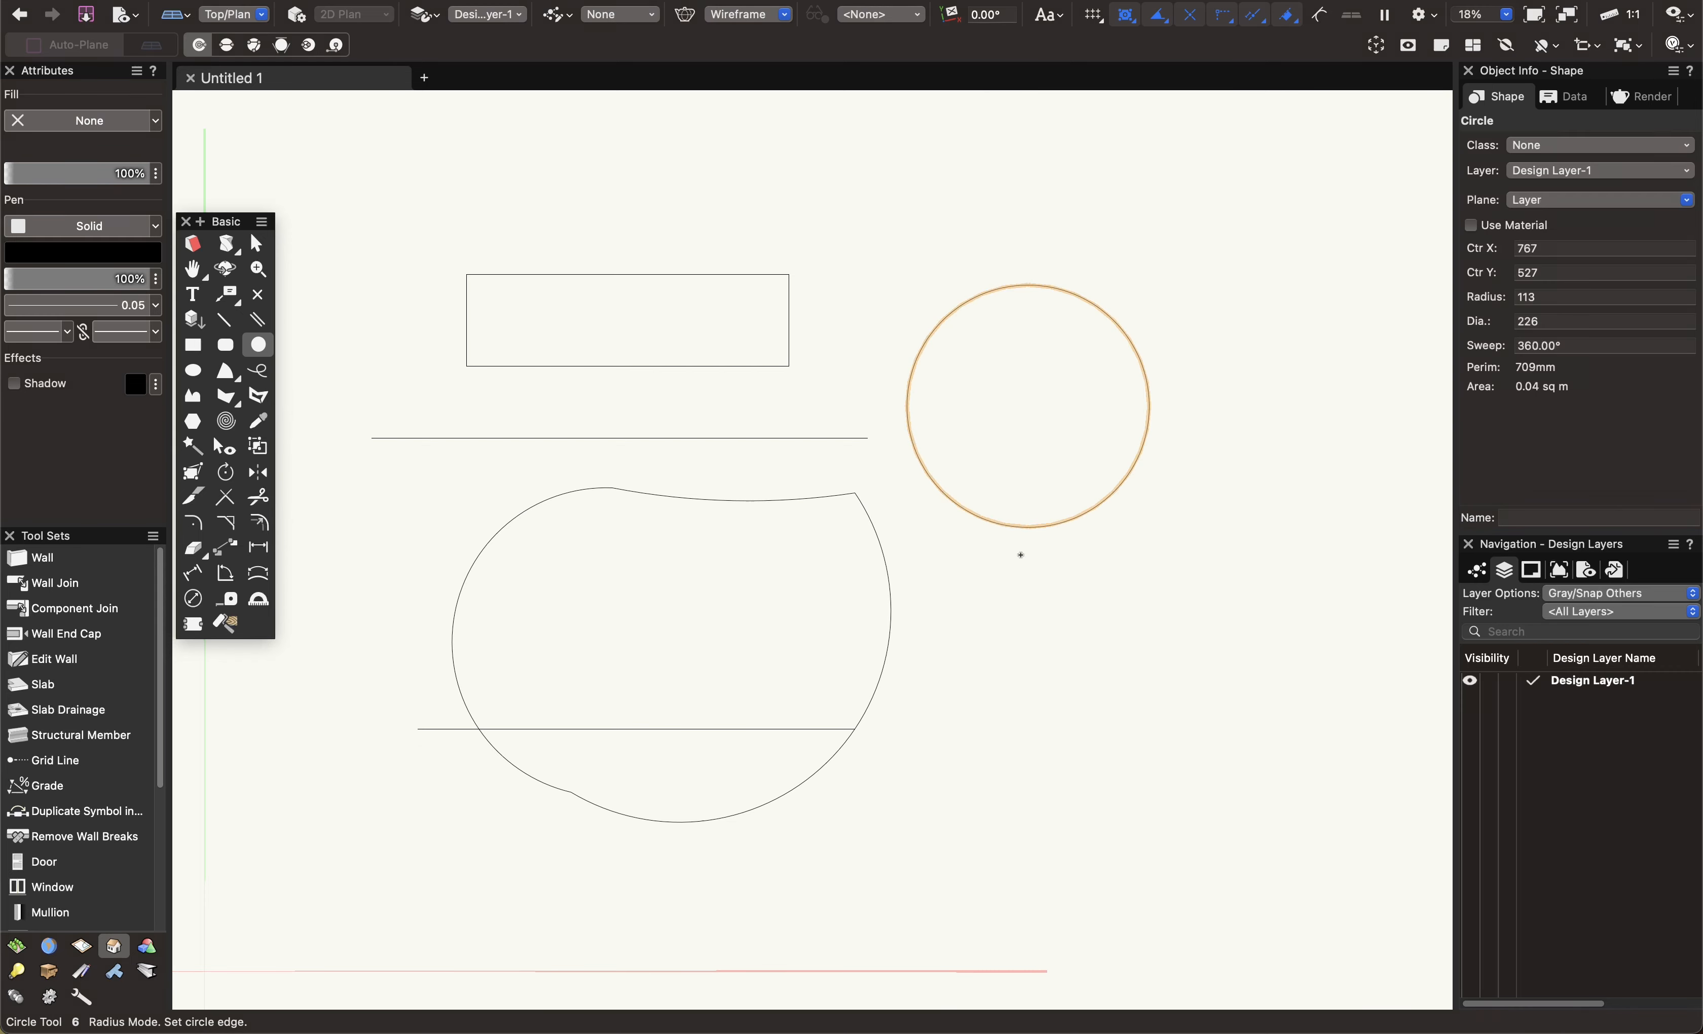
Select everything in the drawing and delete it.
click(1028, 528)
key(x)
key(x)
scroll(1022, 661, down, 1)
middle_drag(1022, 661, 1127, 582)
key(super+a)
key(Delete)
scroll(897, 510, up, 2)
middle_drag(897, 506, 880, 495)
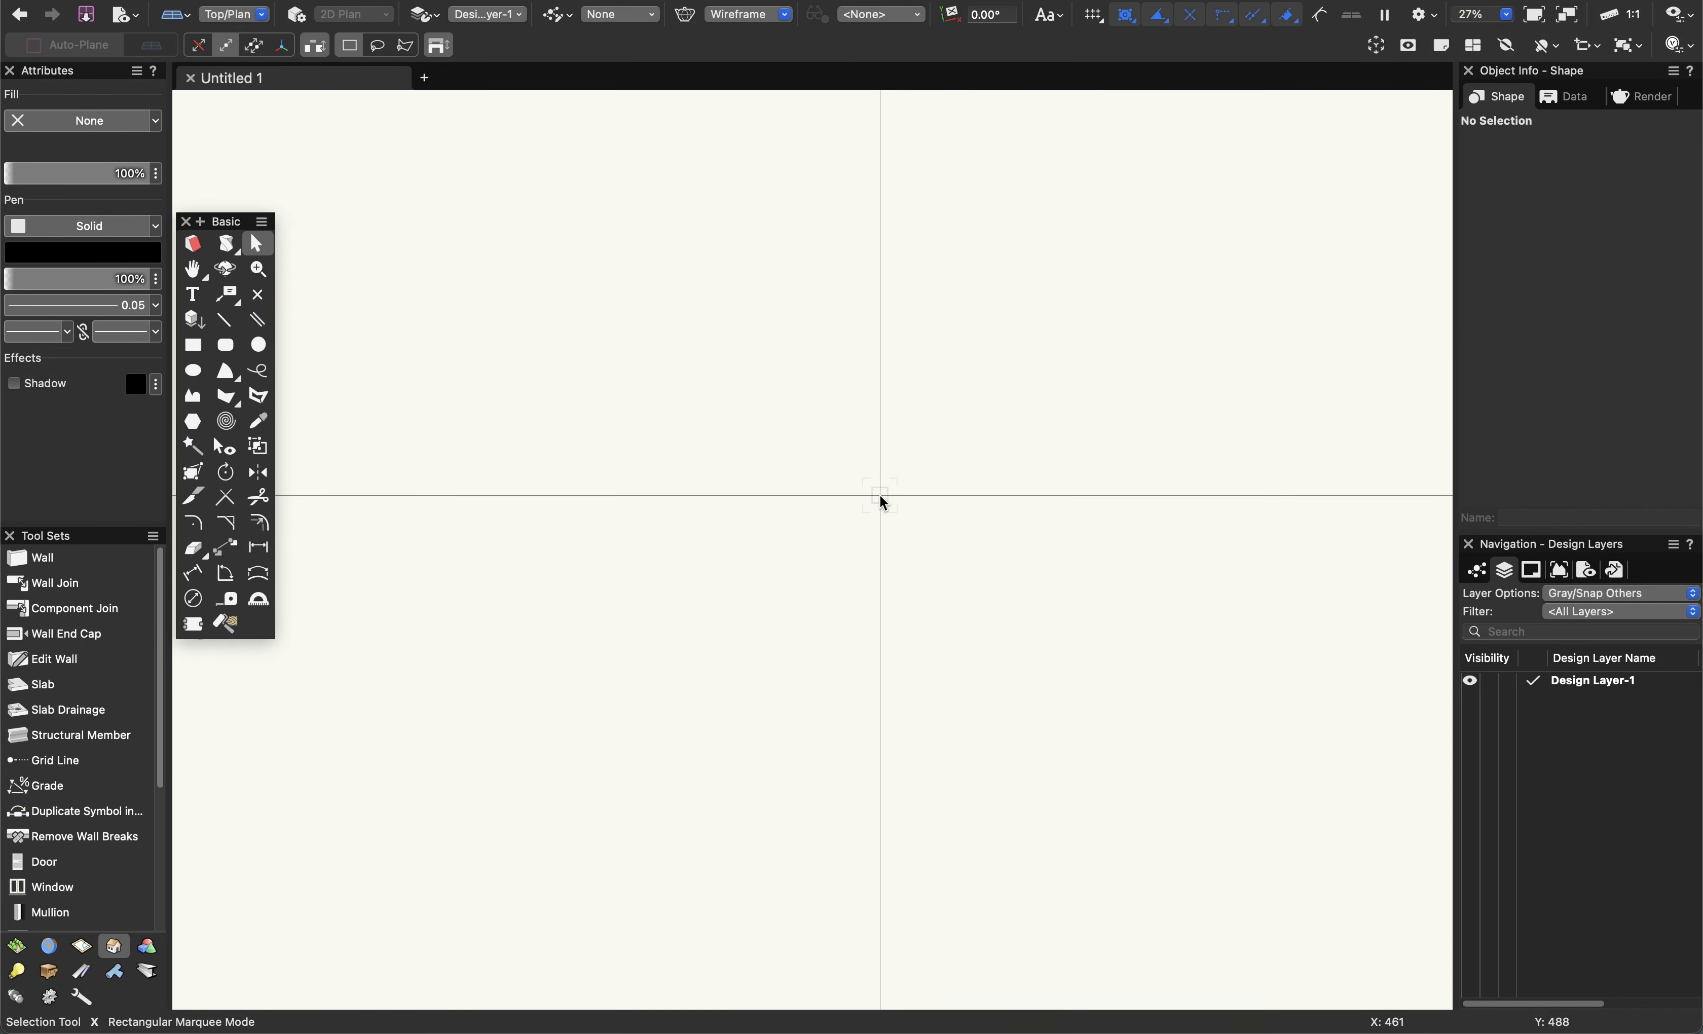
Draw a horizontal line about 283 mm long in the upper part of the drawing area.
key(2)
click(595, 353)
click(1043, 353)
key(x)
key(x)
key(x)
Offset the line 6 mm downward, keeping the original.
click(902, 354)
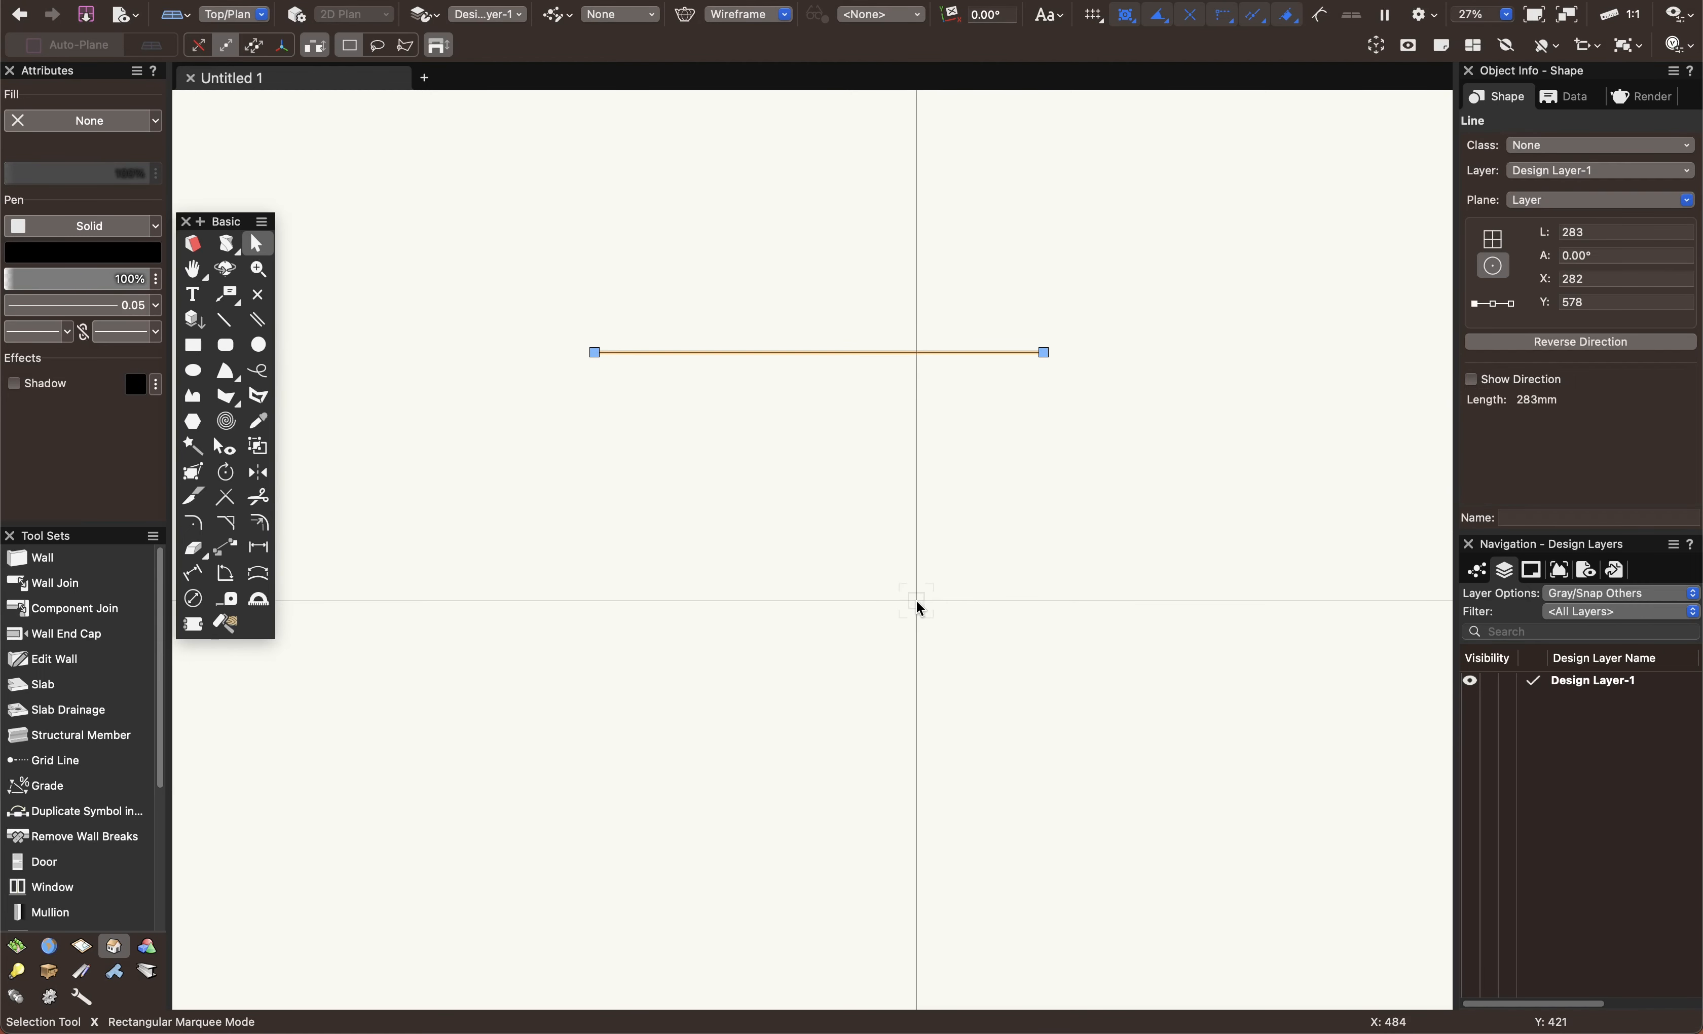
key(shift+minus)
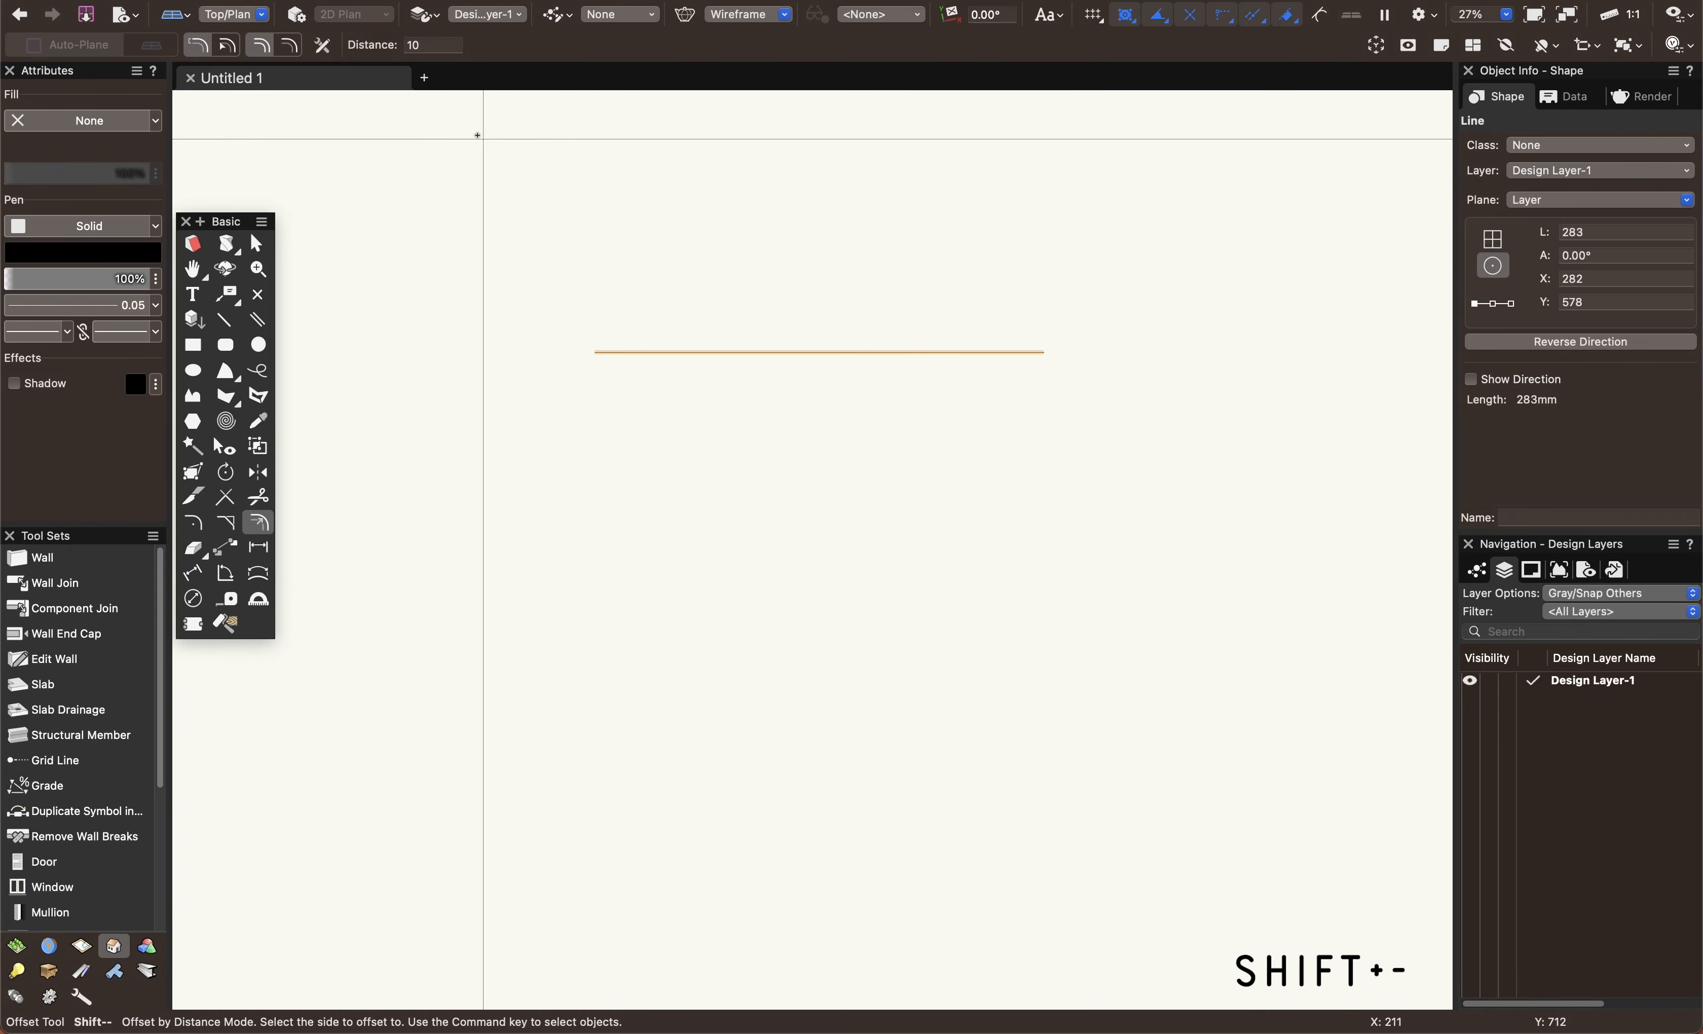
text(6)
key(Return)
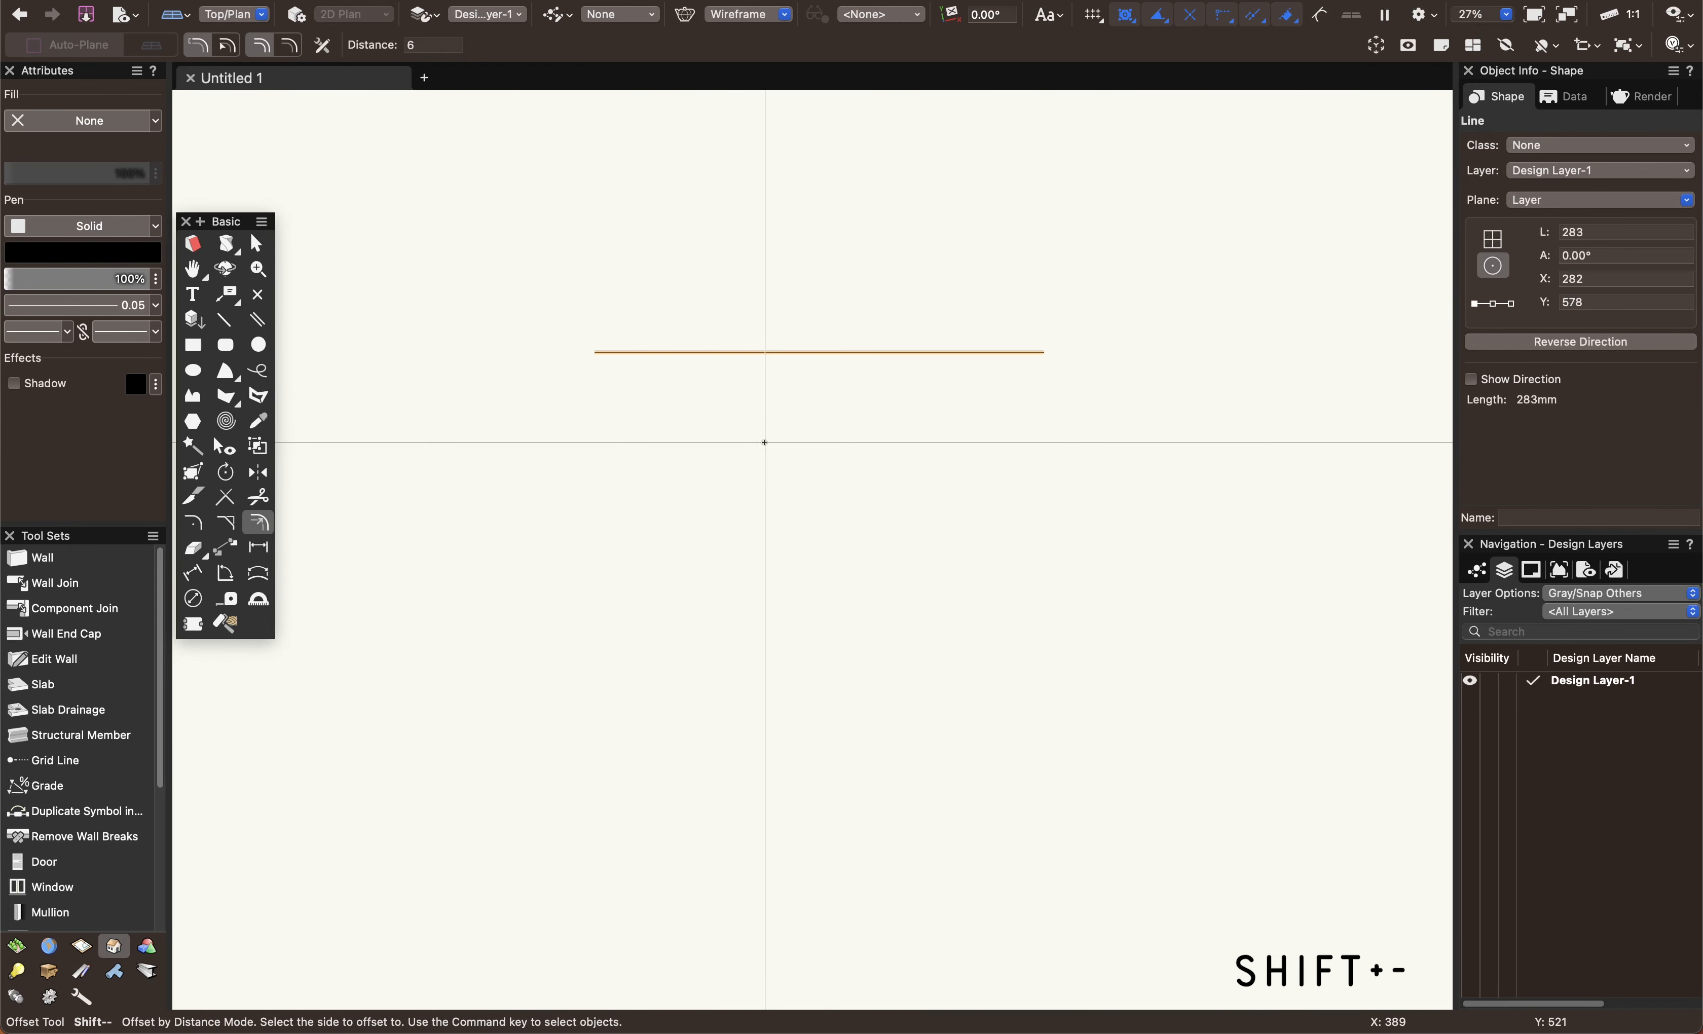
click(996, 464)
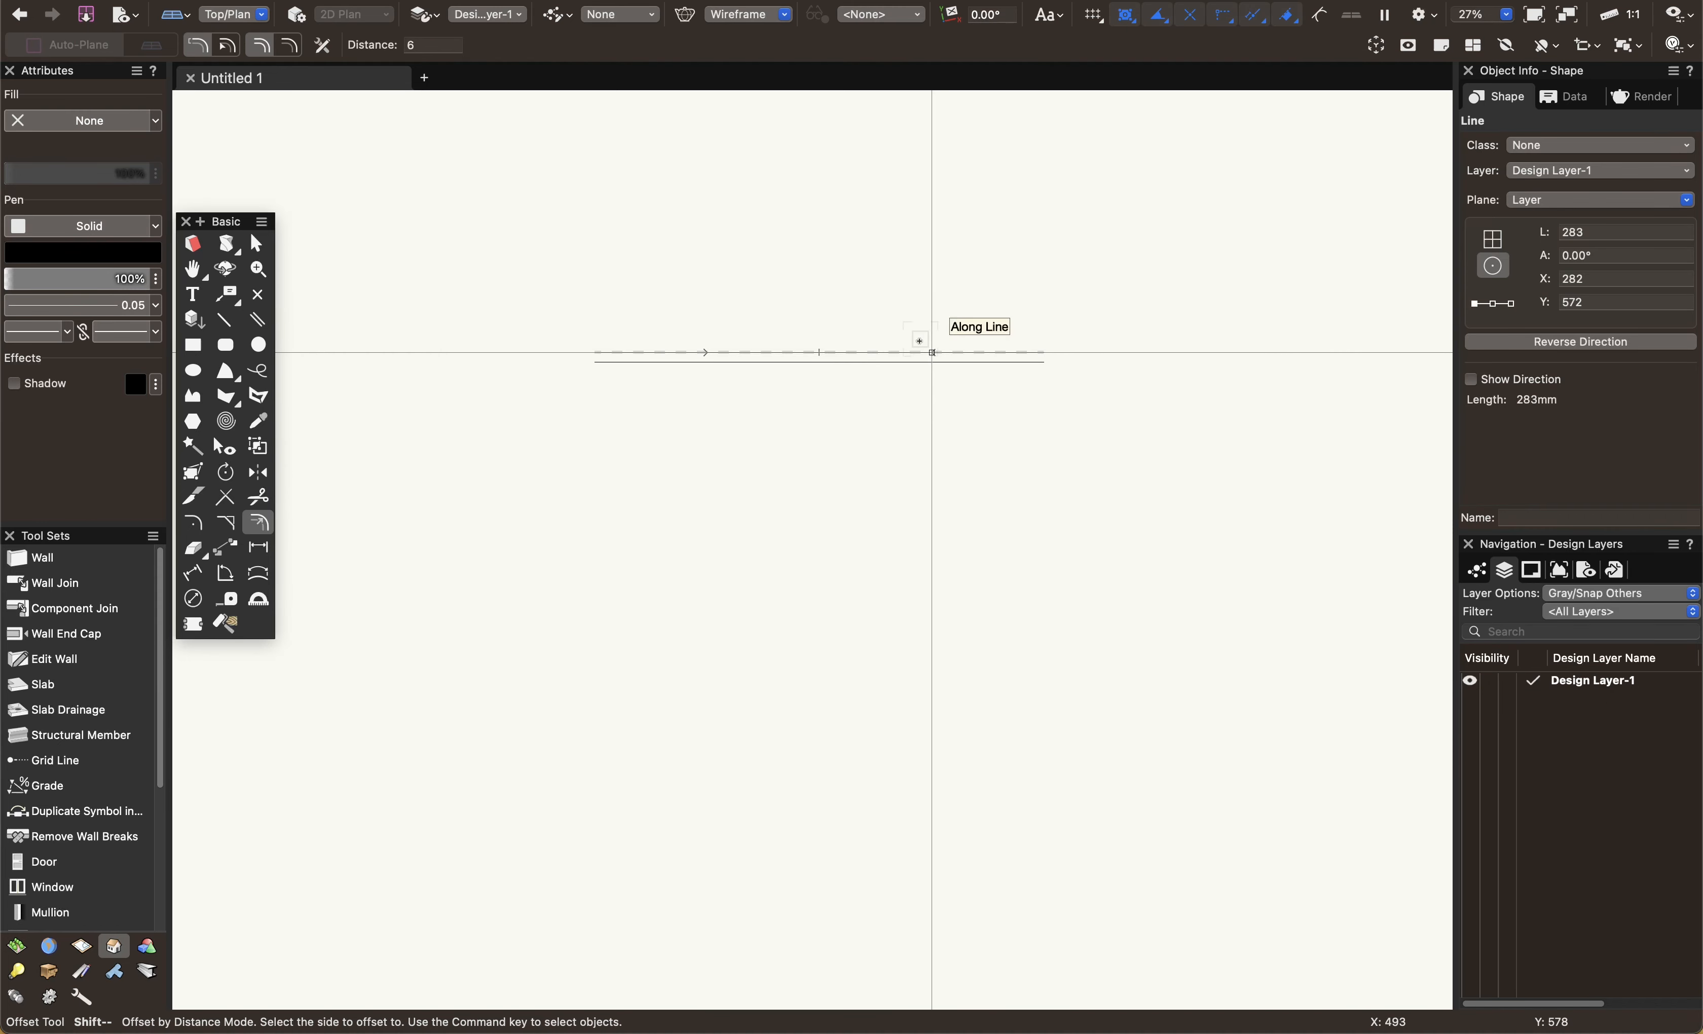
Select the original line and offset it upward by the same distance.
key(x)
key(x)
click(898, 352)
key(shift+minus)
click(890, 286)
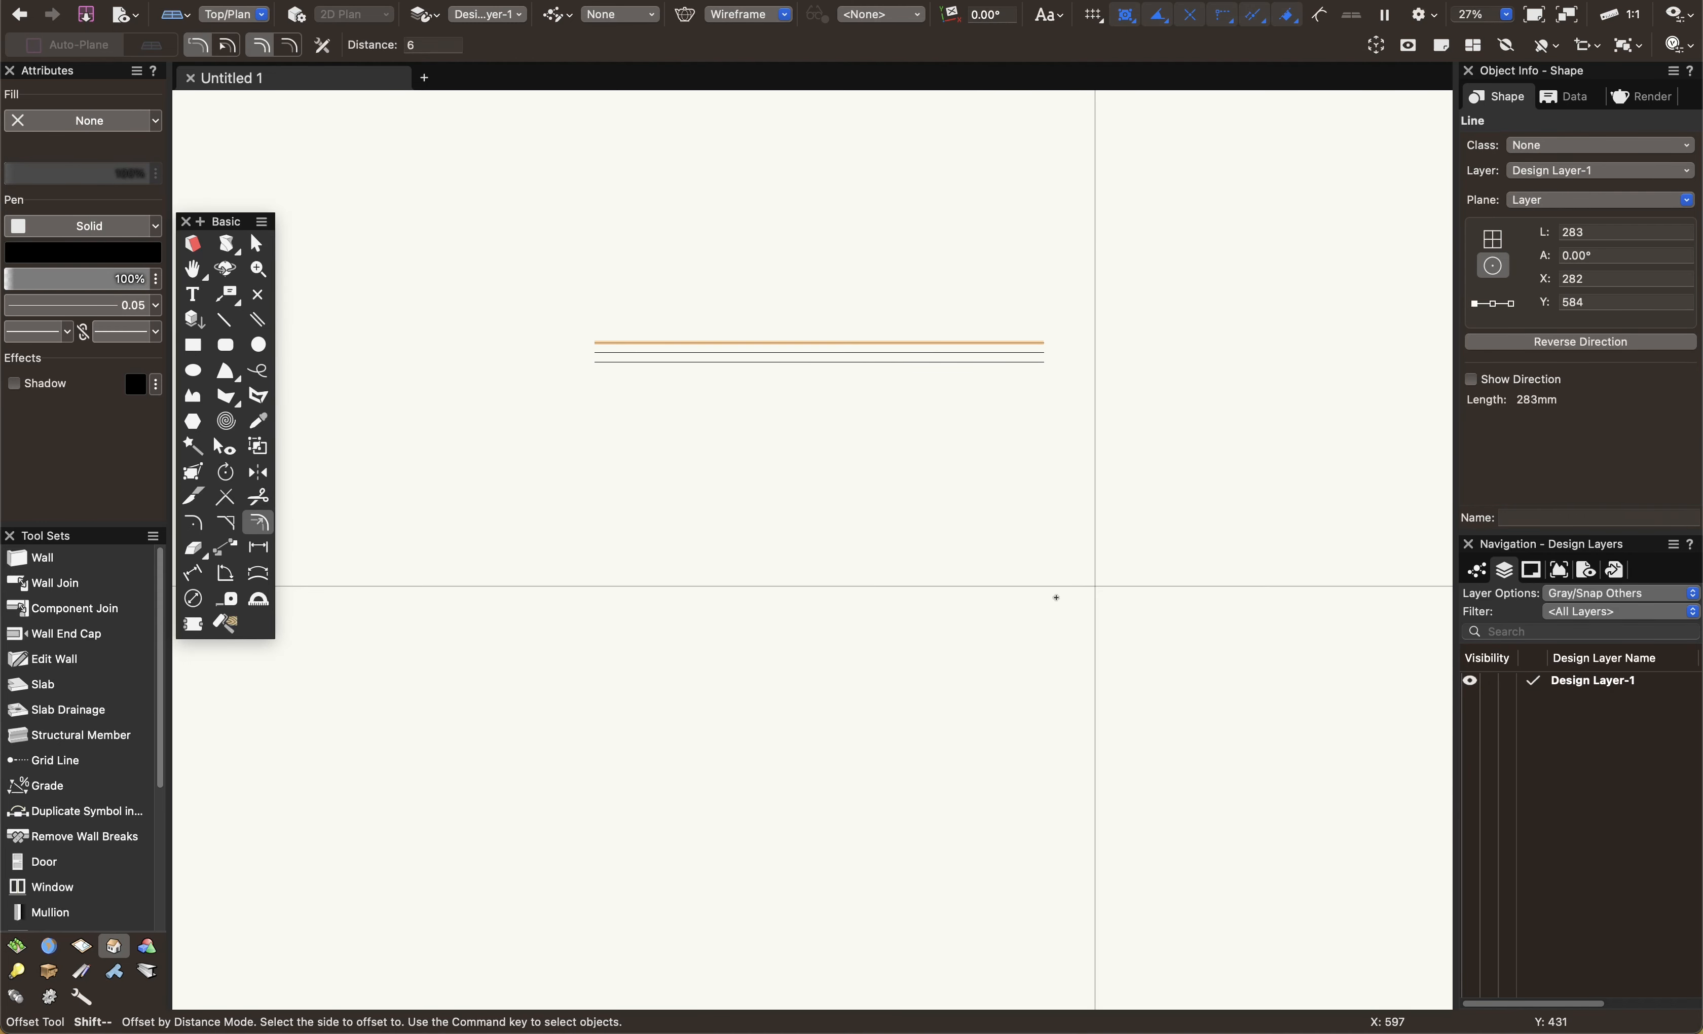
Select all three parallel lines and delete them.
key(x)
key(x)
scroll(844, 390, up, 4)
key(super+a)
key(Delete)
middle_drag(870, 467, 706, 445)
scroll(749, 450, down, 8)
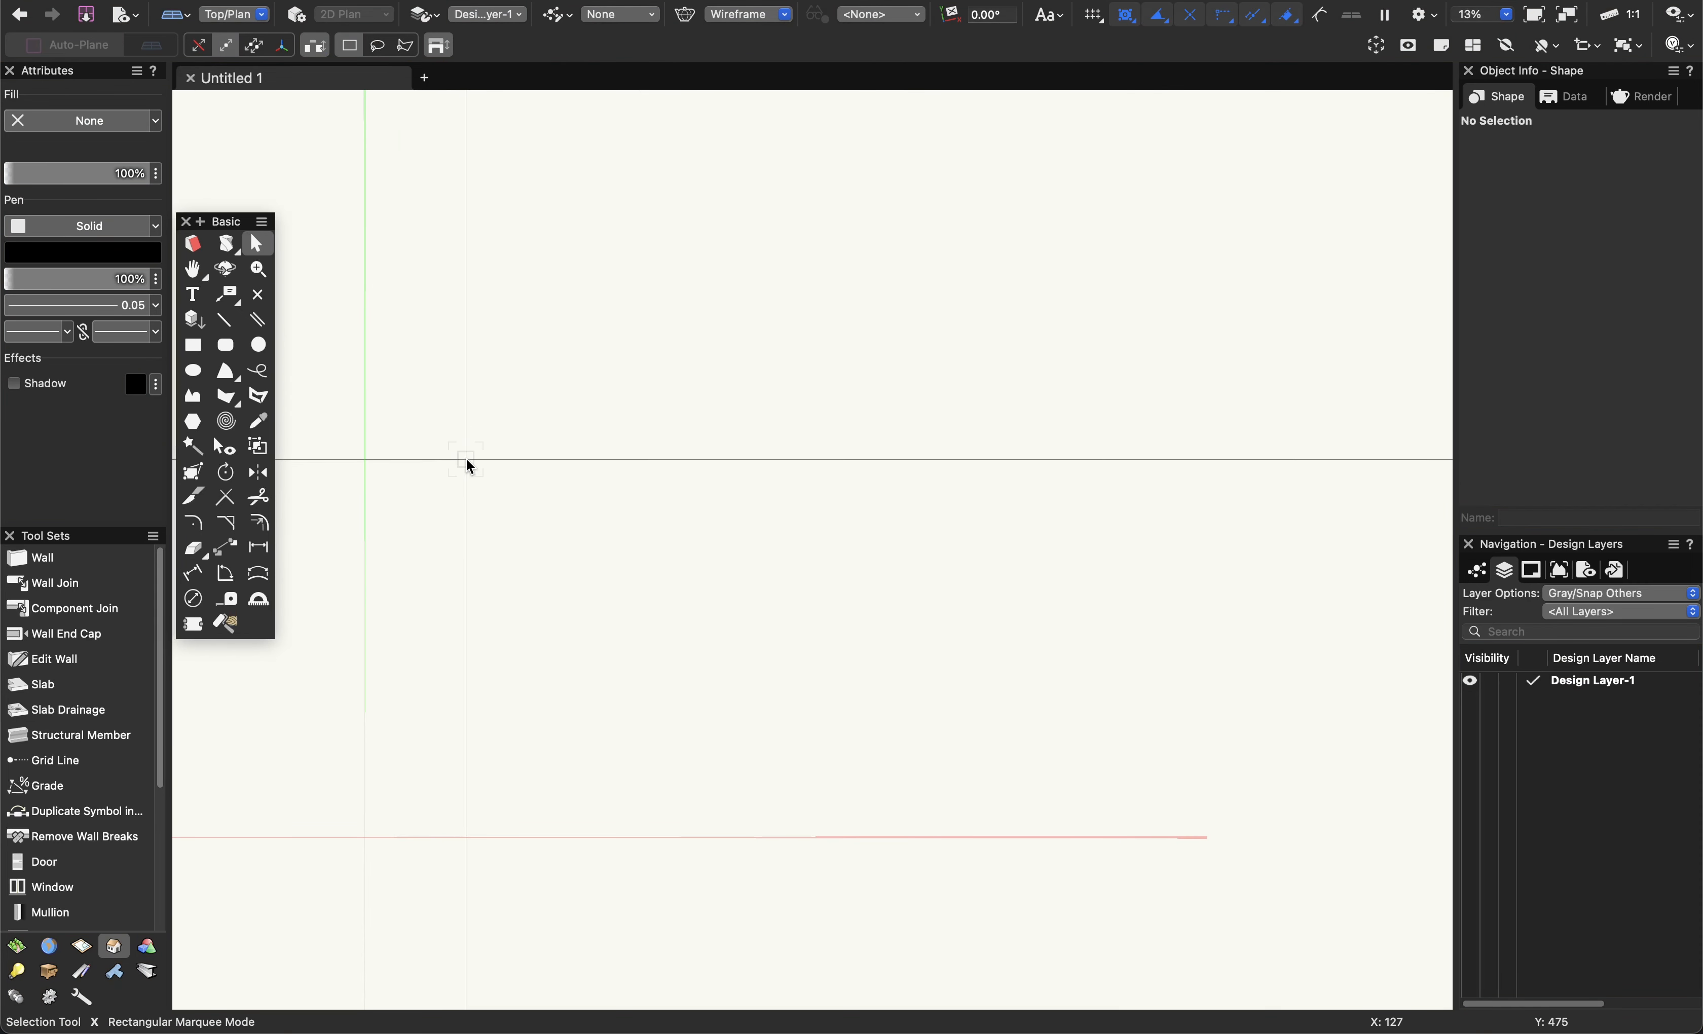
middle_drag(413, 417, 409, 411)
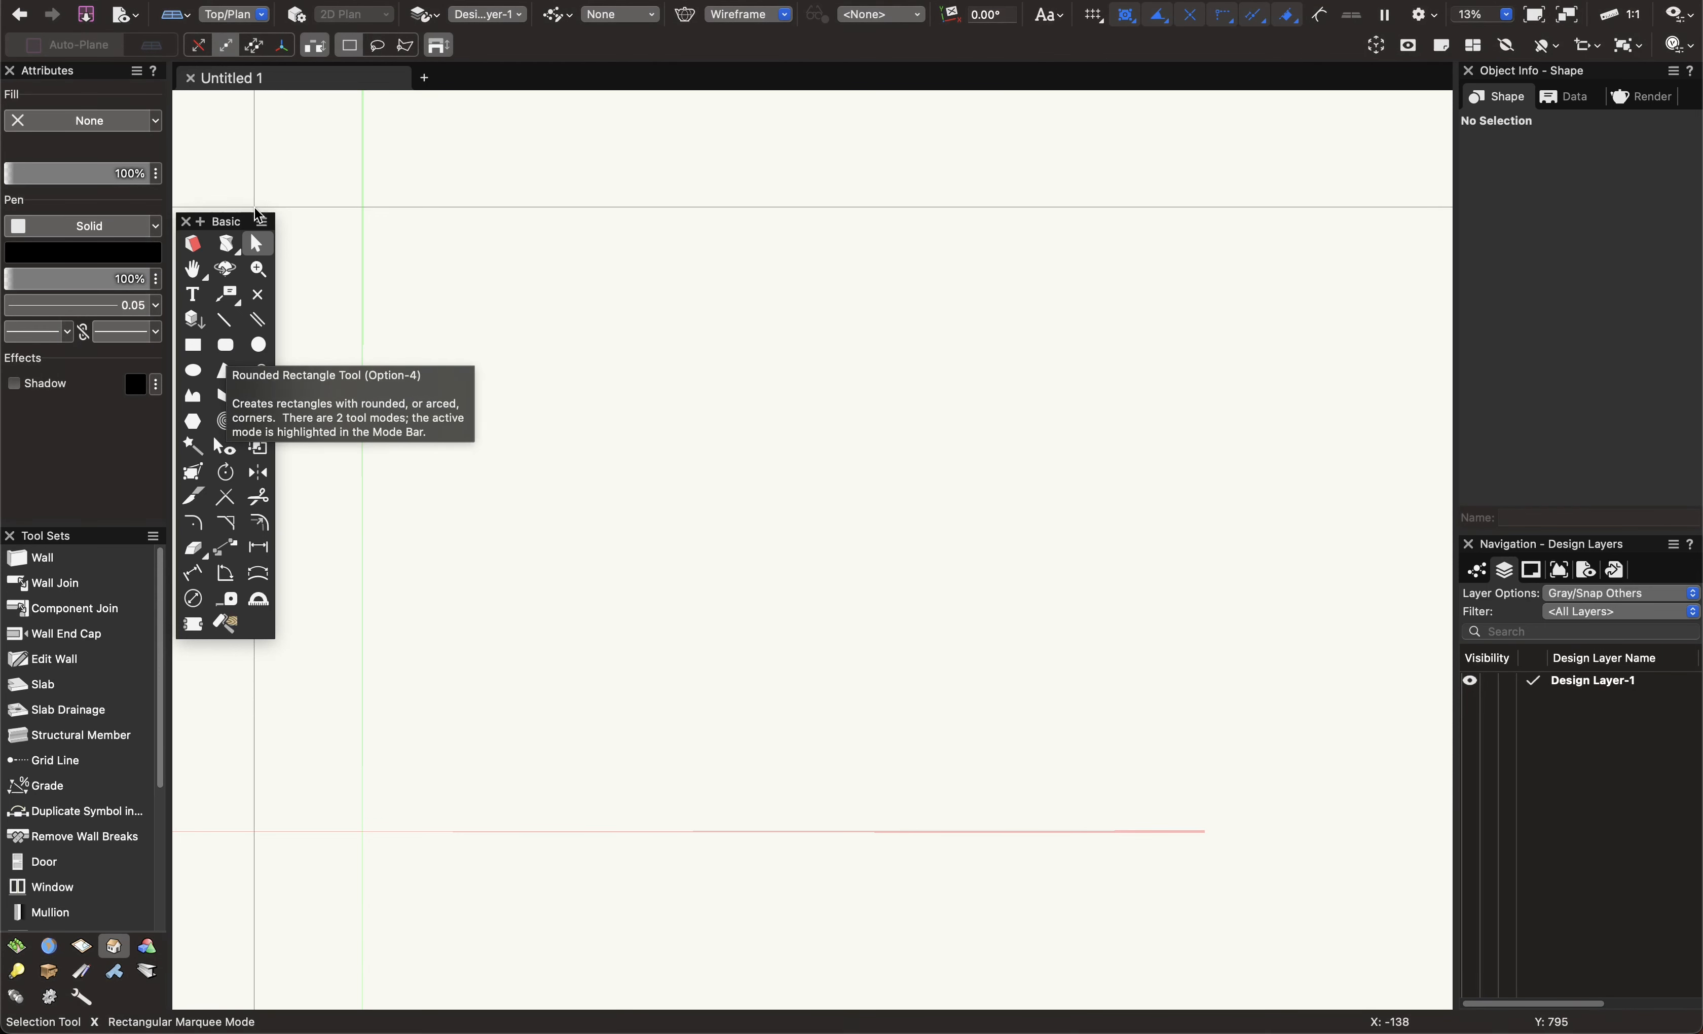
Show the Basic palette's tools as Icons and Text, lengthen the palette and move it up to the upper edge of the drawing area.
click(263, 223)
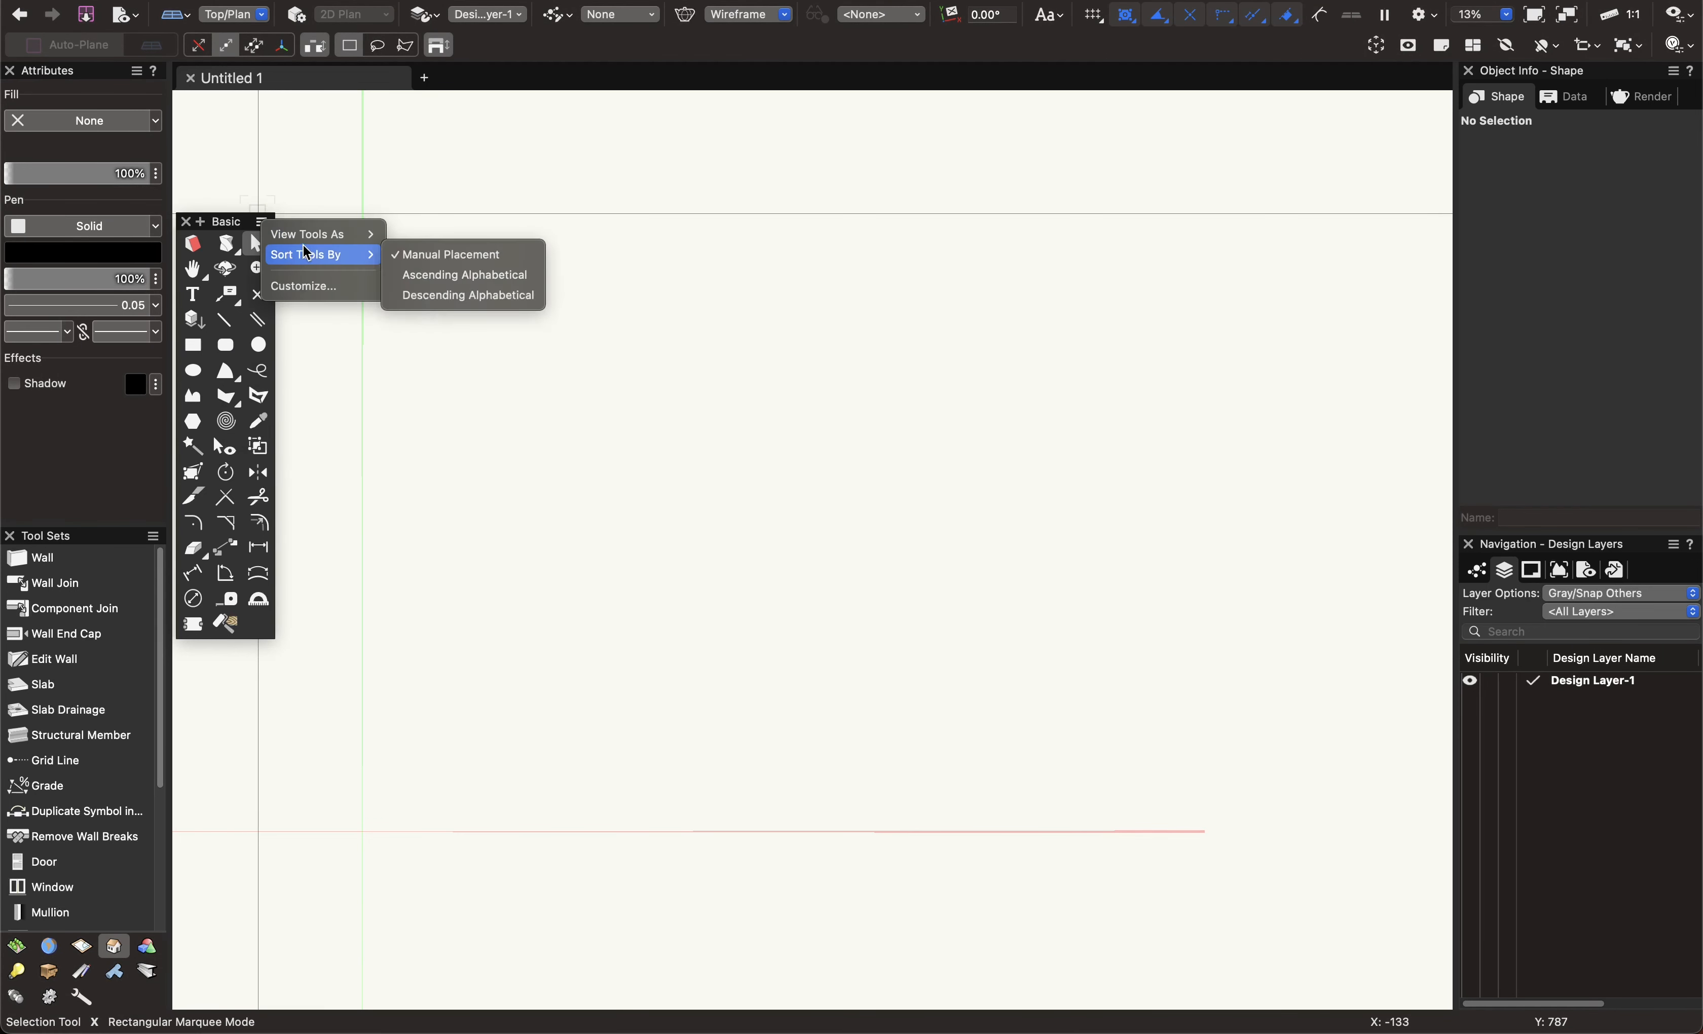
mouse_move(314, 237)
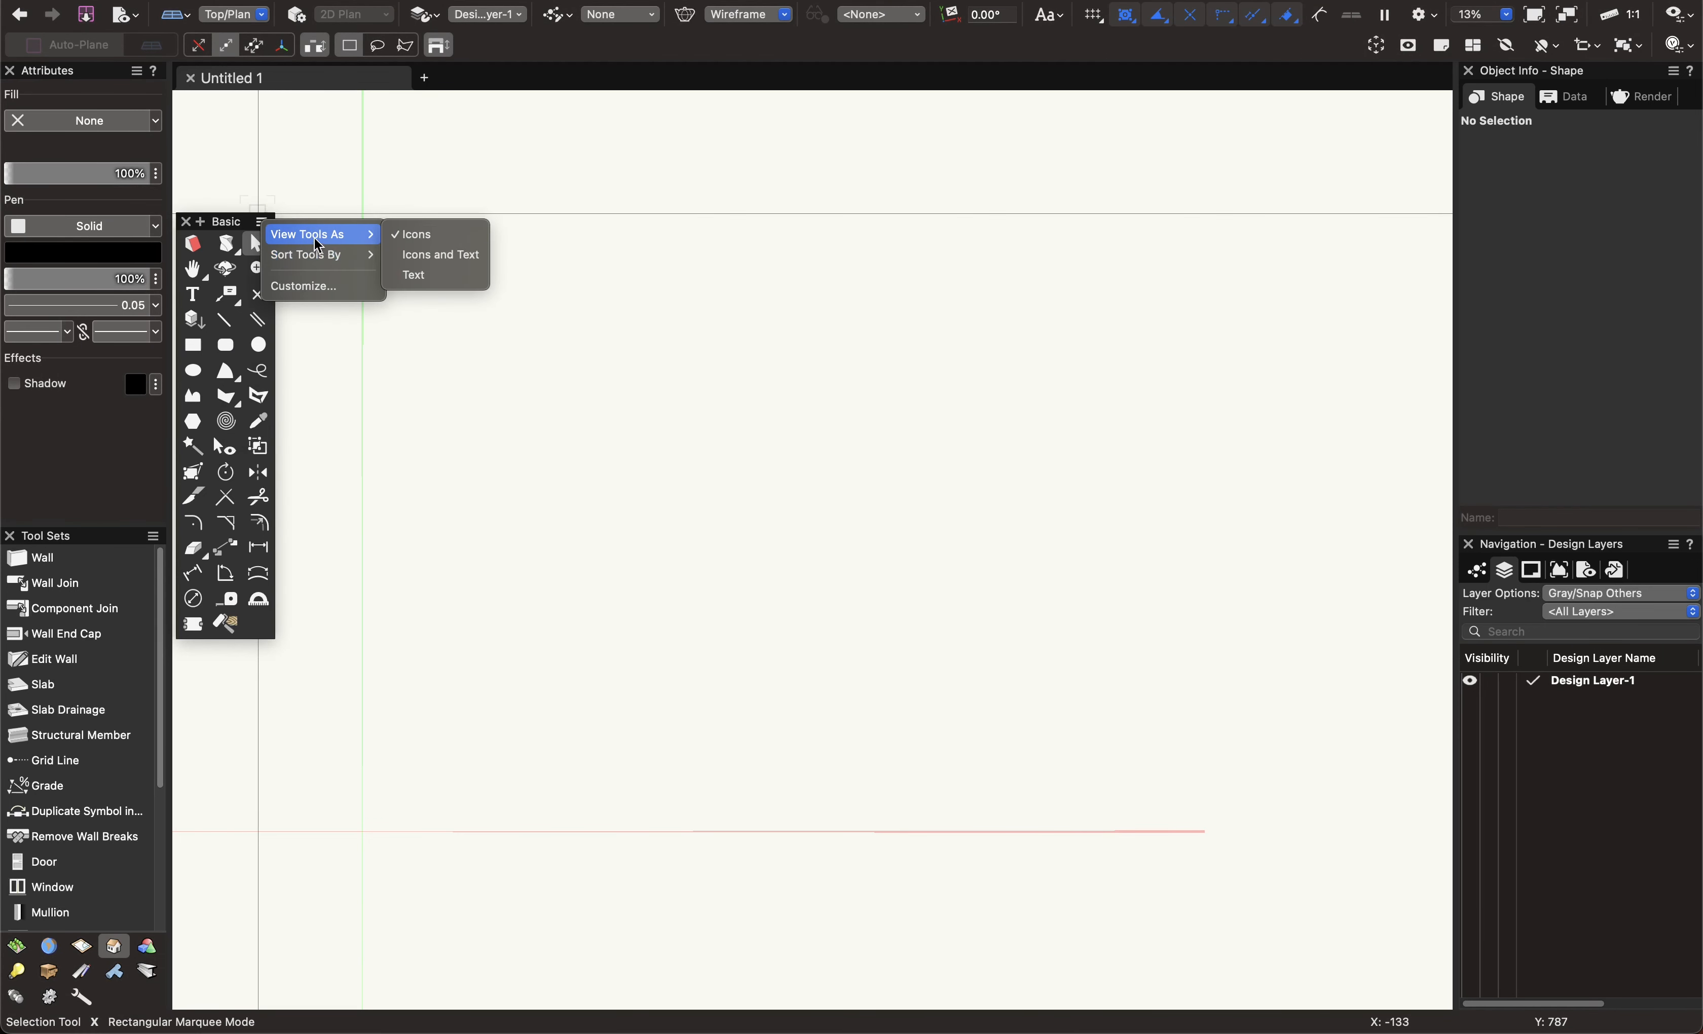
click(426, 262)
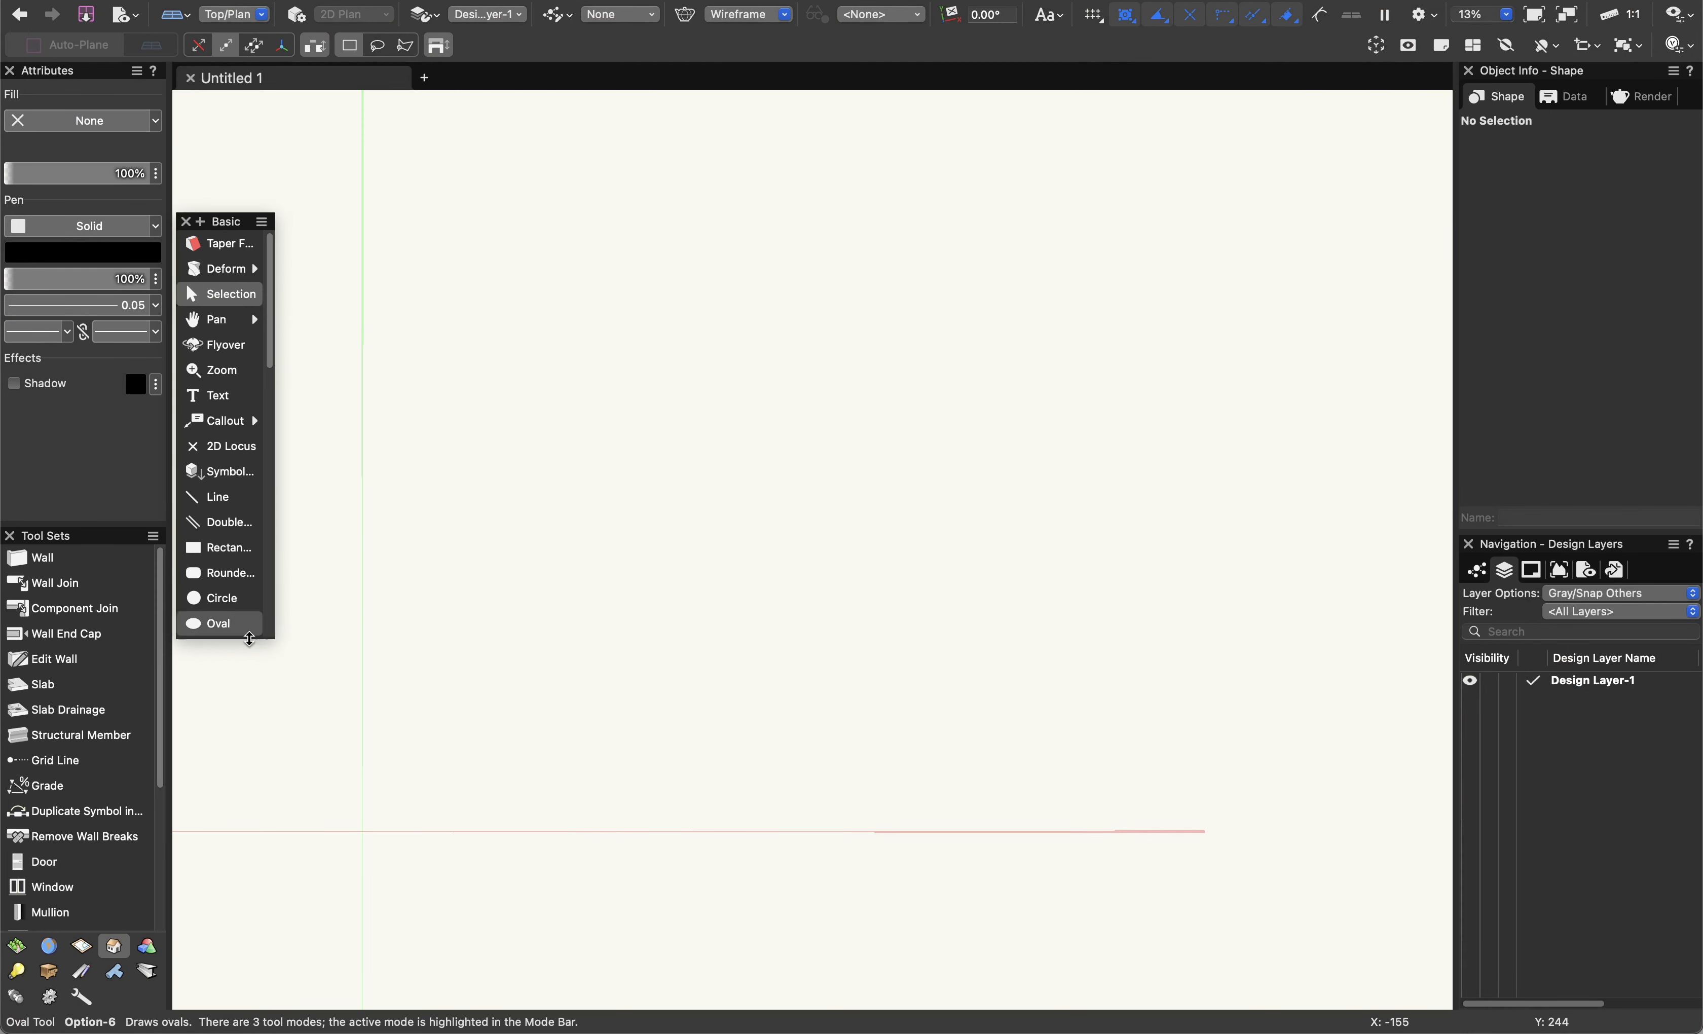
drag(252, 639, 251, 904)
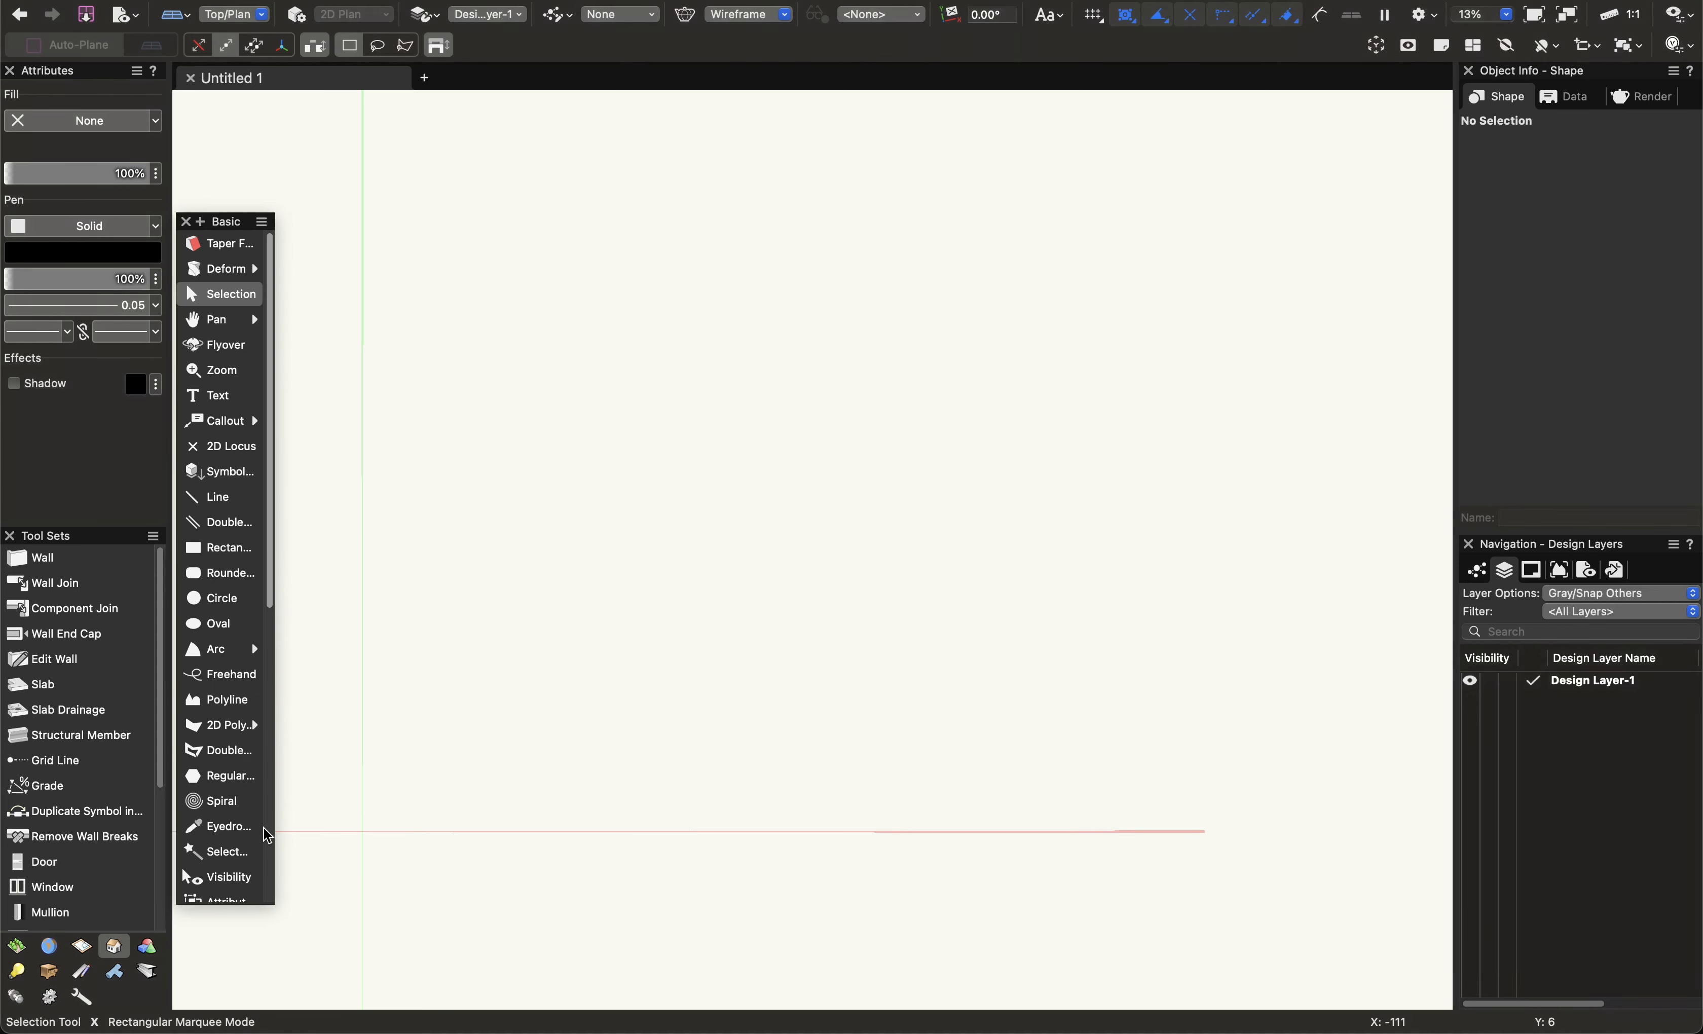
drag(234, 217, 234, 97)
scroll(207, 641, down, 5)
scroll(206, 641, up, 5)
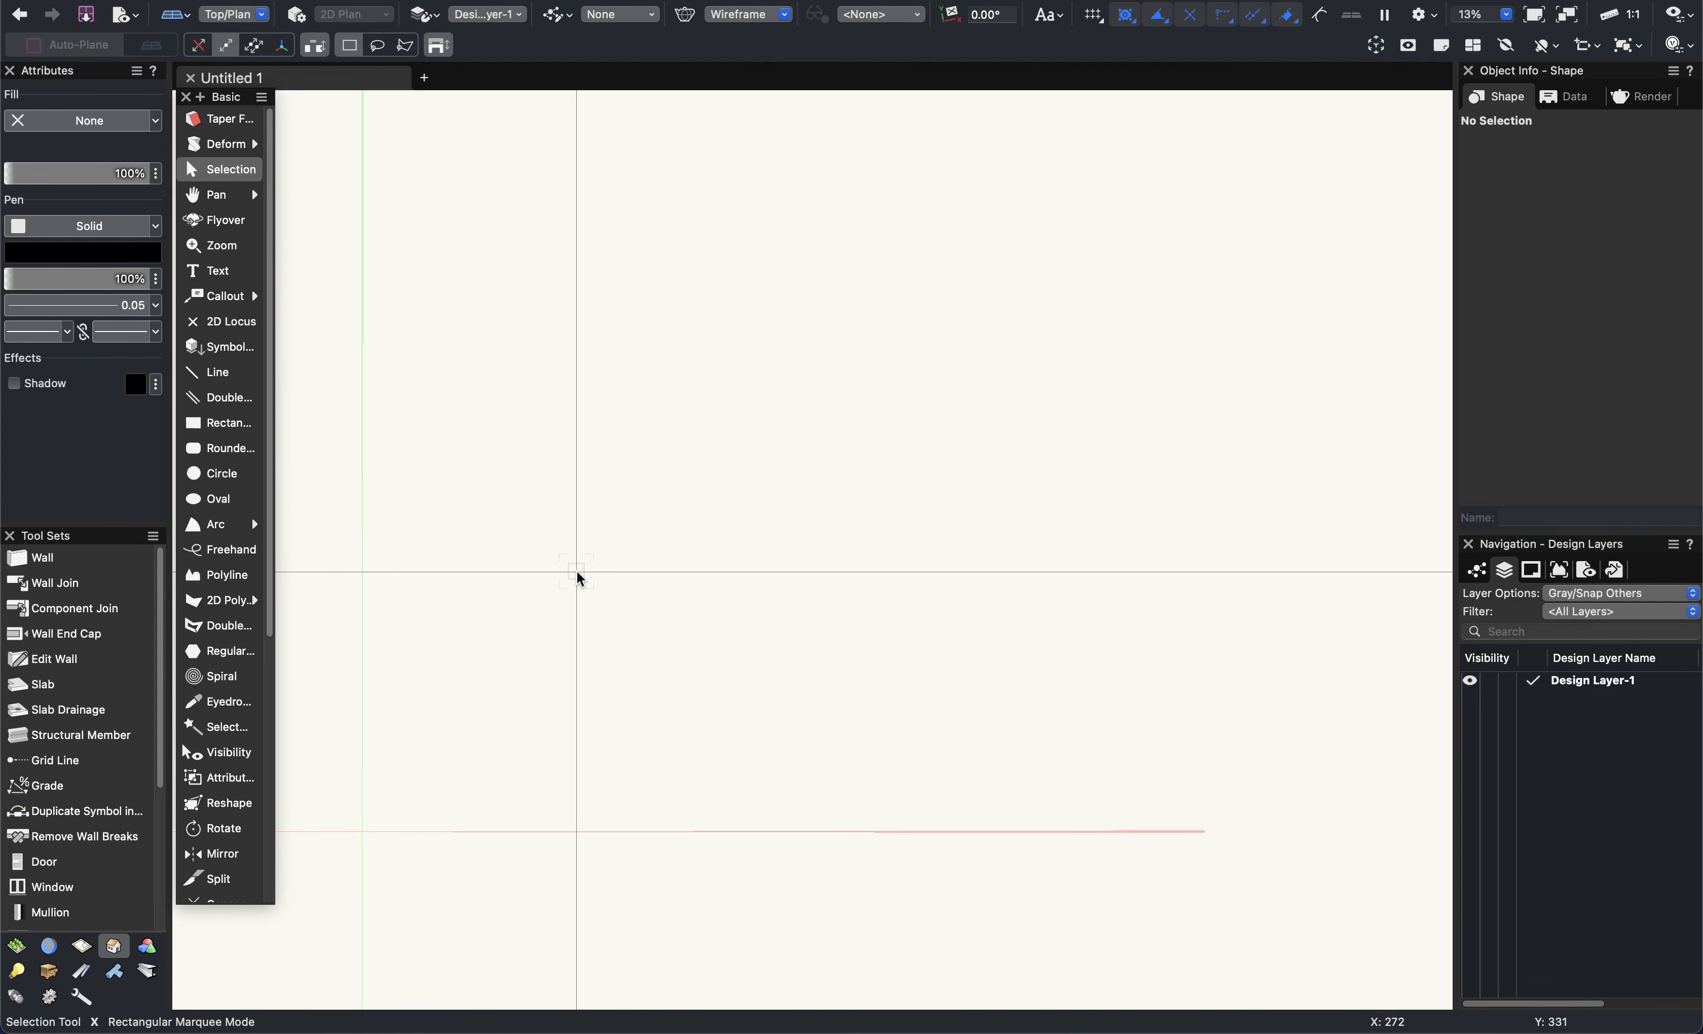
scroll(206, 707, down, 2)
scroll(206, 707, down, 4)
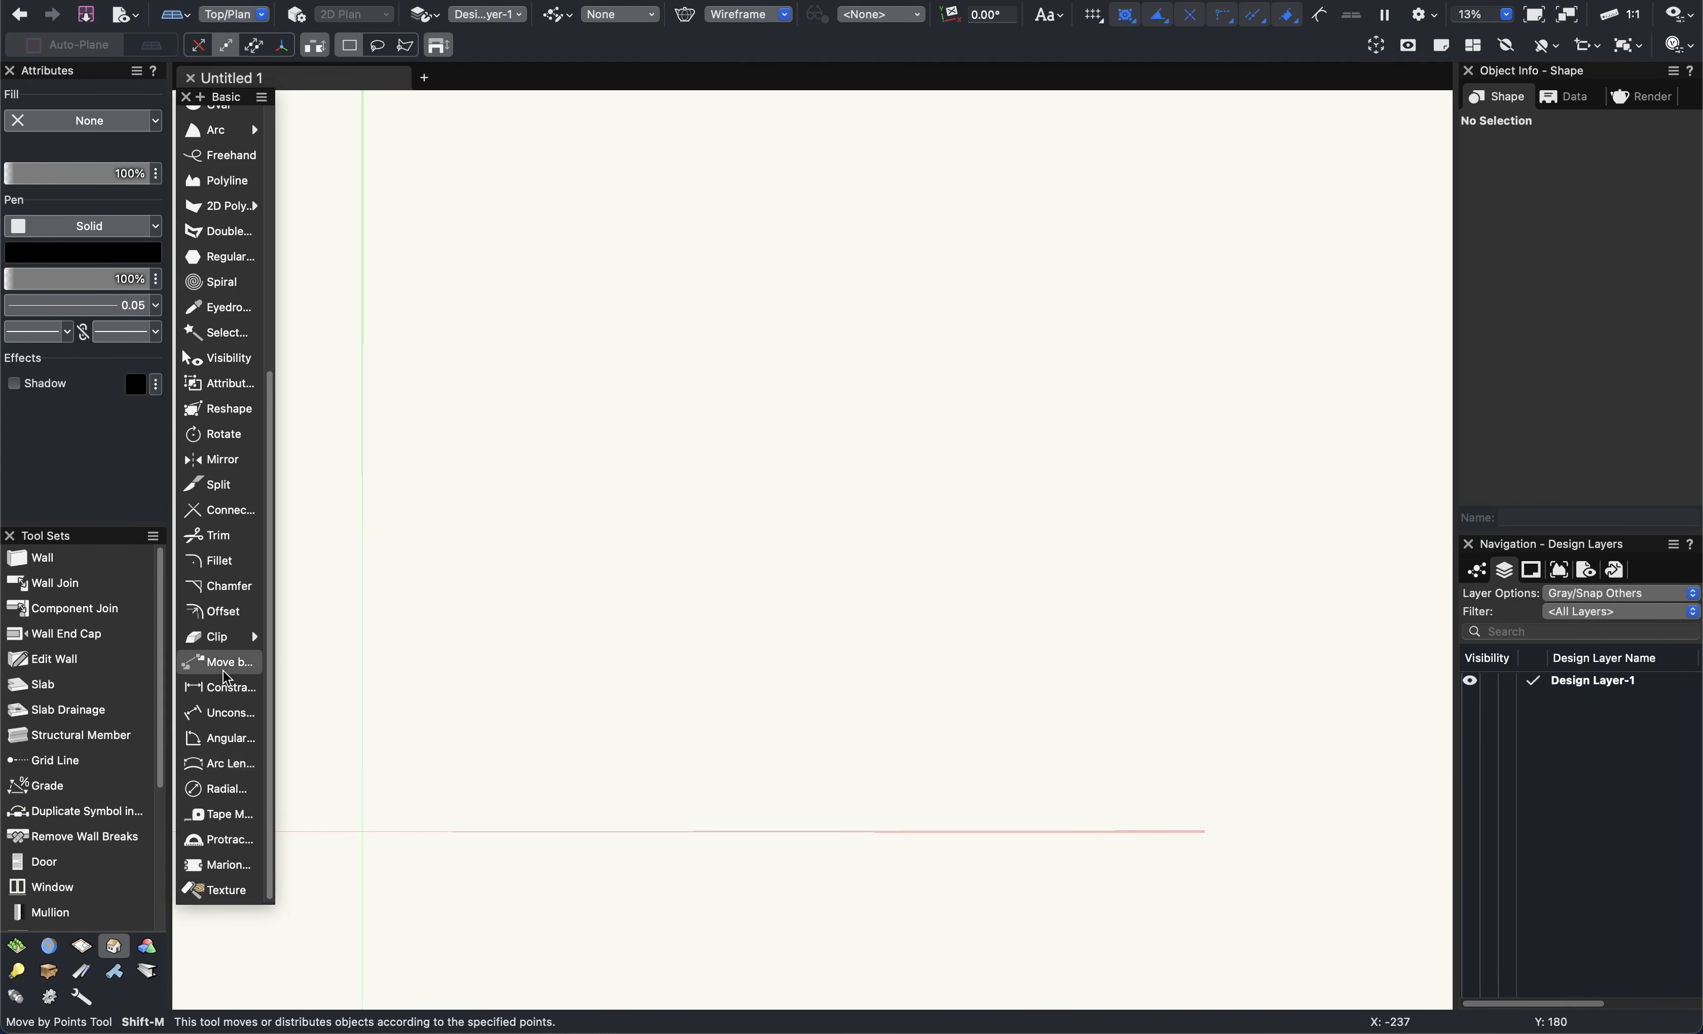
Draw a horizontal line about 819 mm long above the X axis.
click(220, 688)
scroll(845, 530, up, 2)
scroll(846, 531, left, 2)
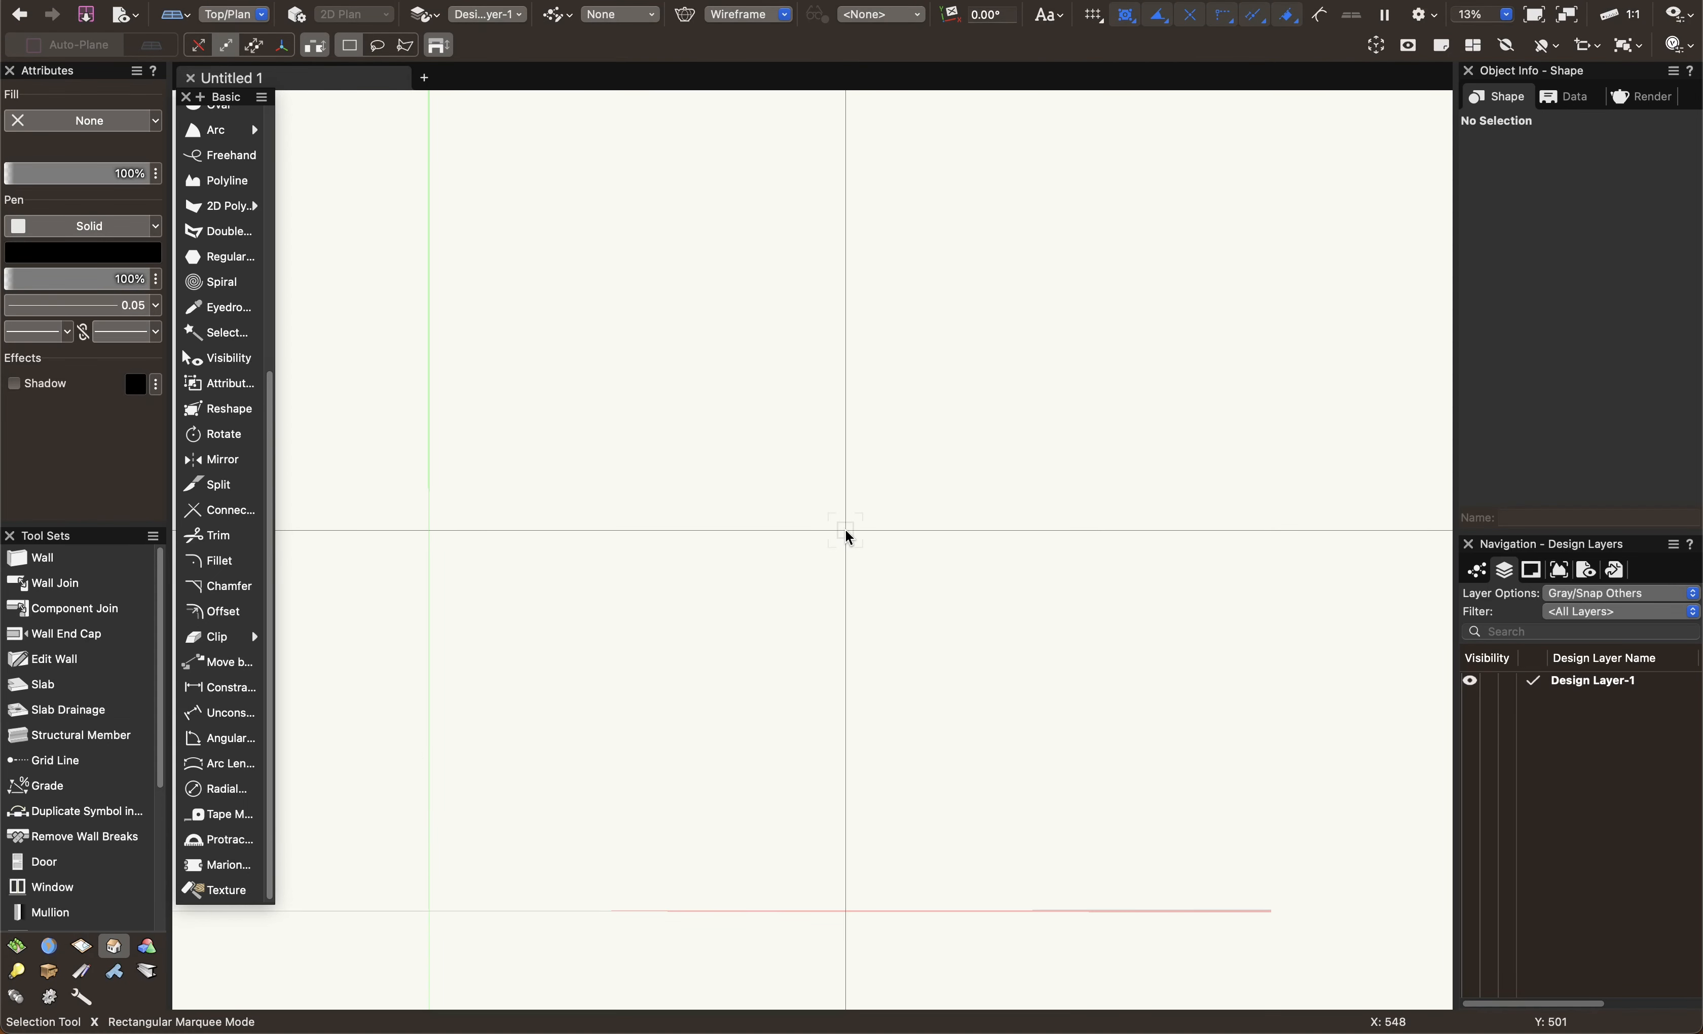
key(2)
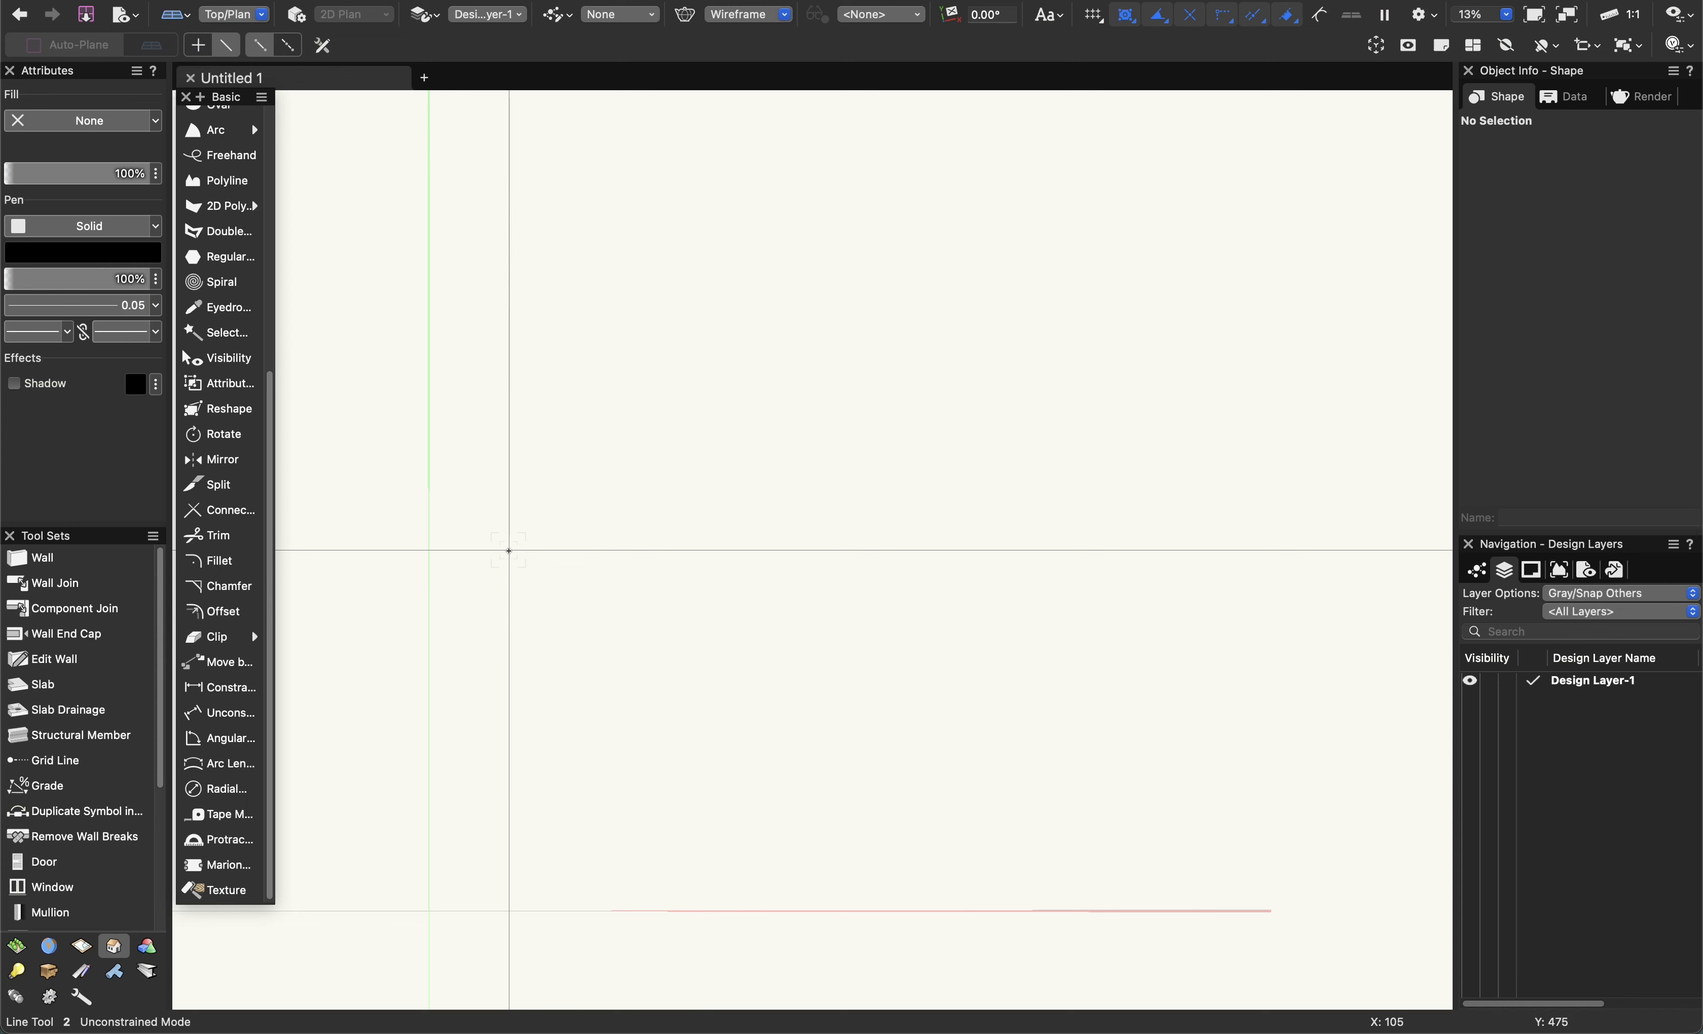
click(618, 543)
click(1129, 543)
key(x)
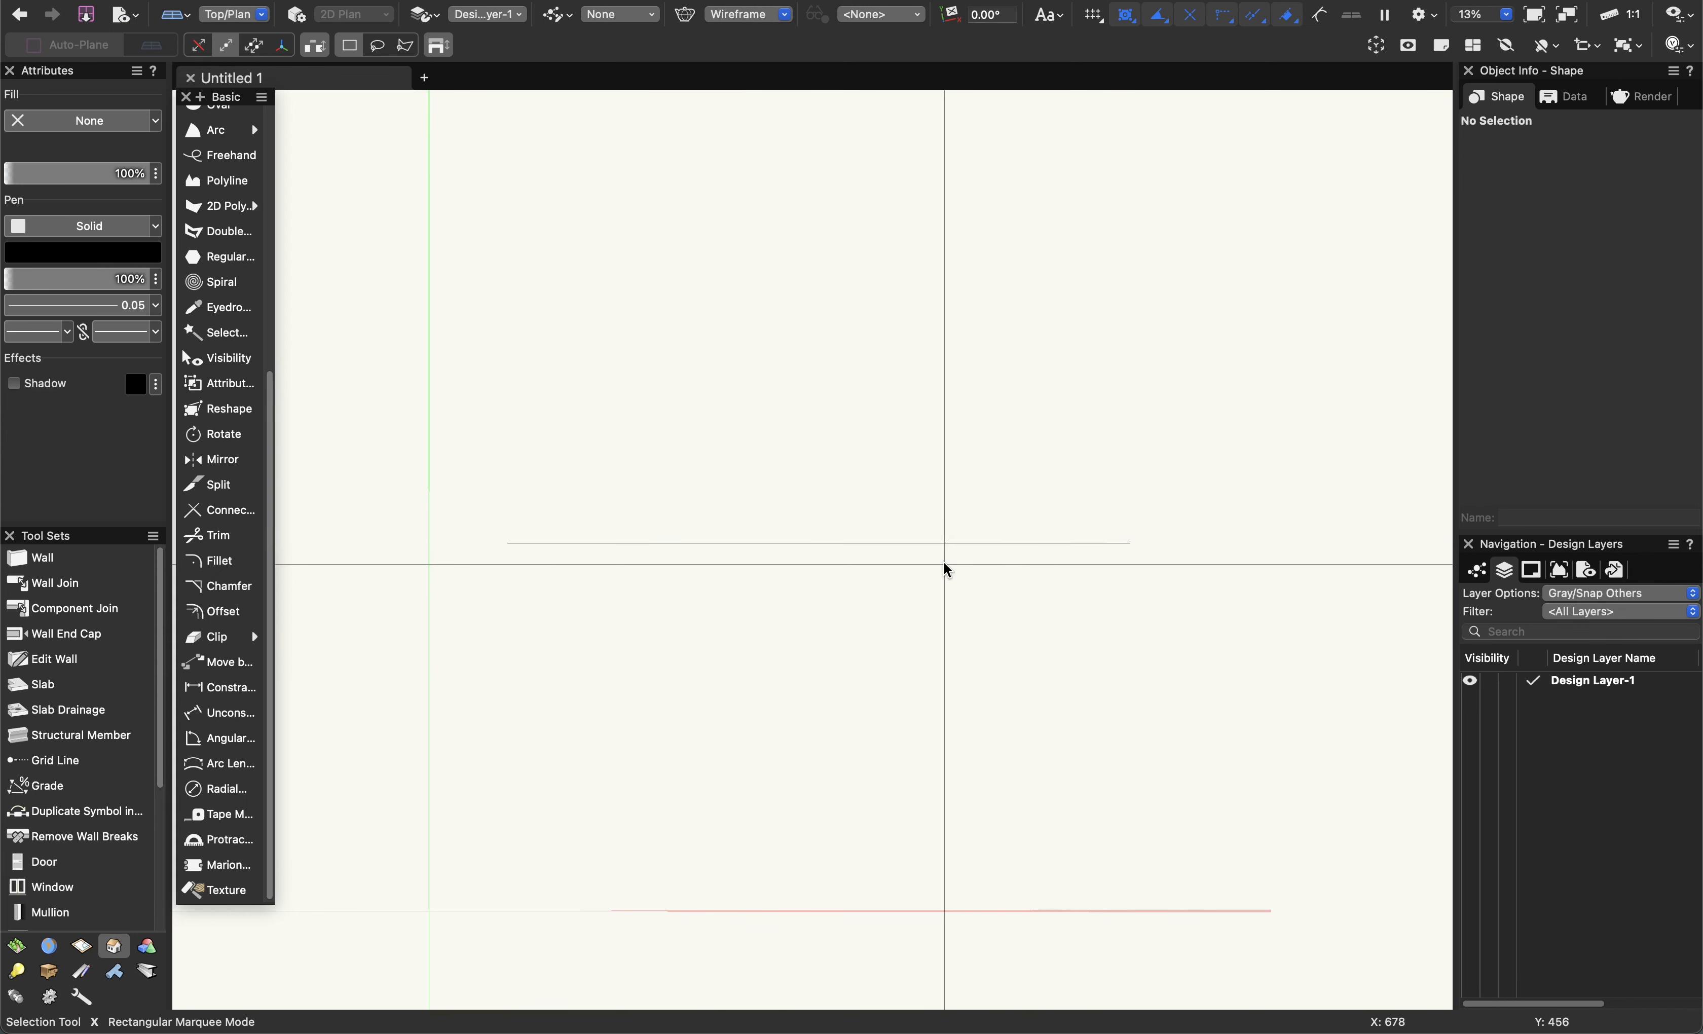
Dimension the line's length with the Constrained Linear Dimension tool, placing the dimension above it.
key(n)
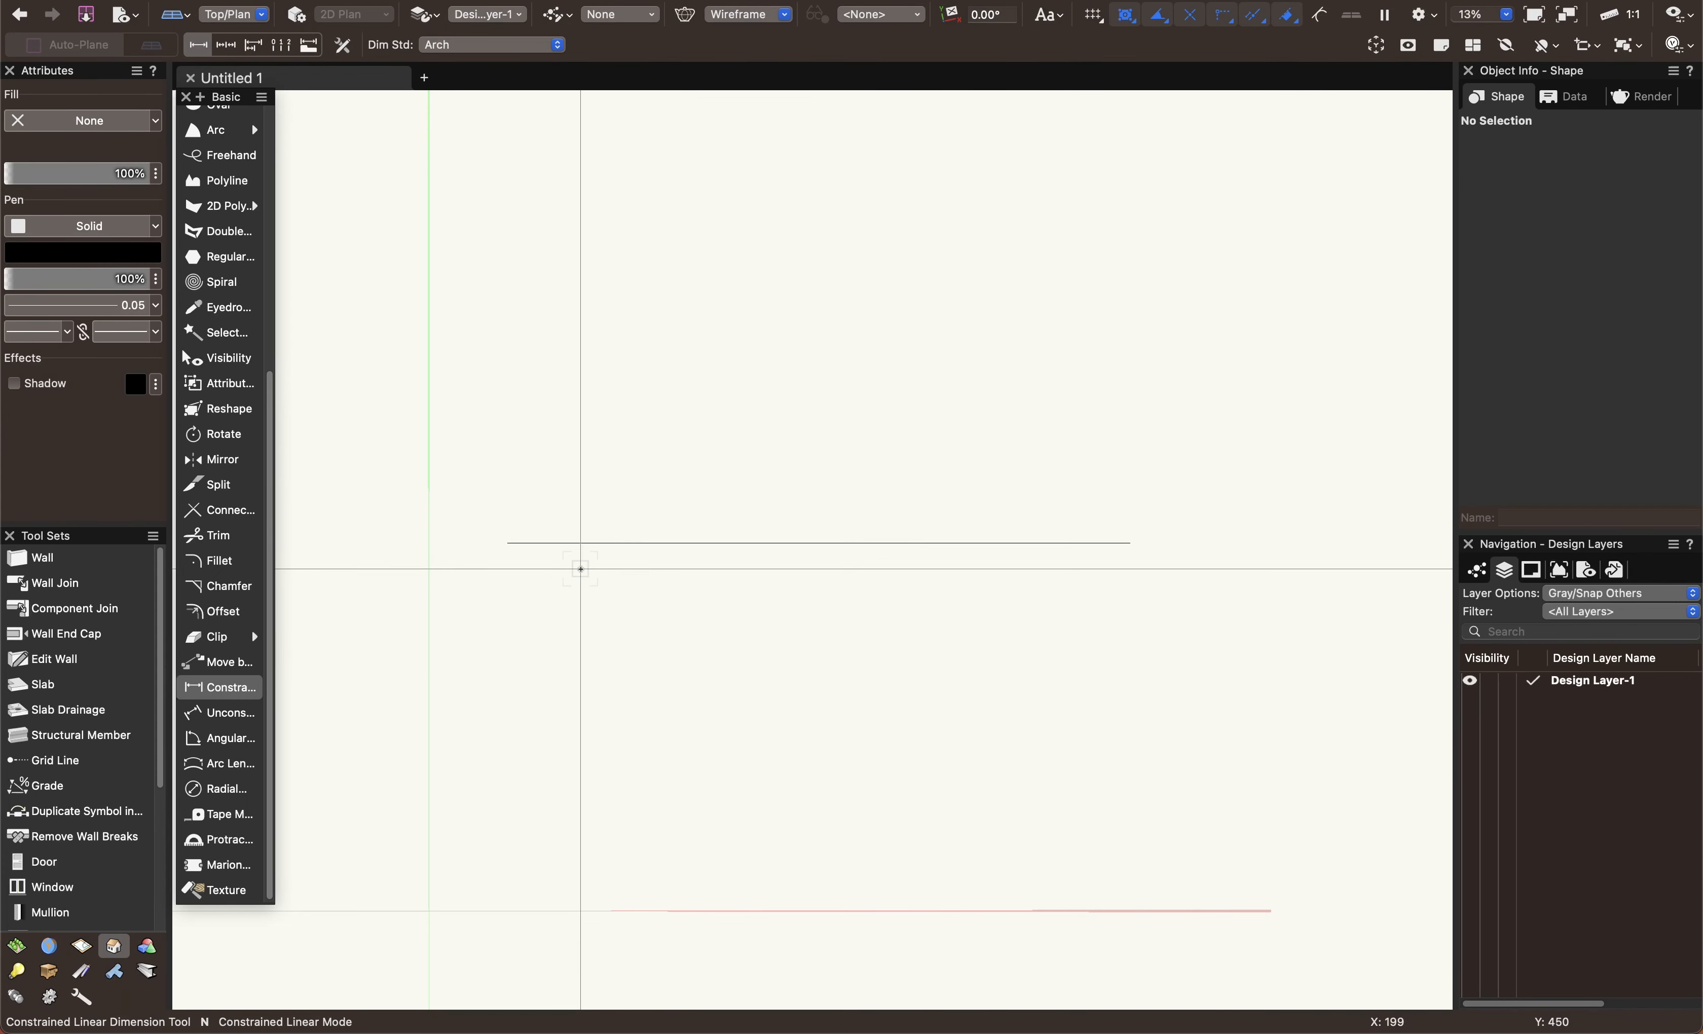
click(508, 543)
click(1128, 542)
click(817, 508)
scroll(817, 503, up, 8)
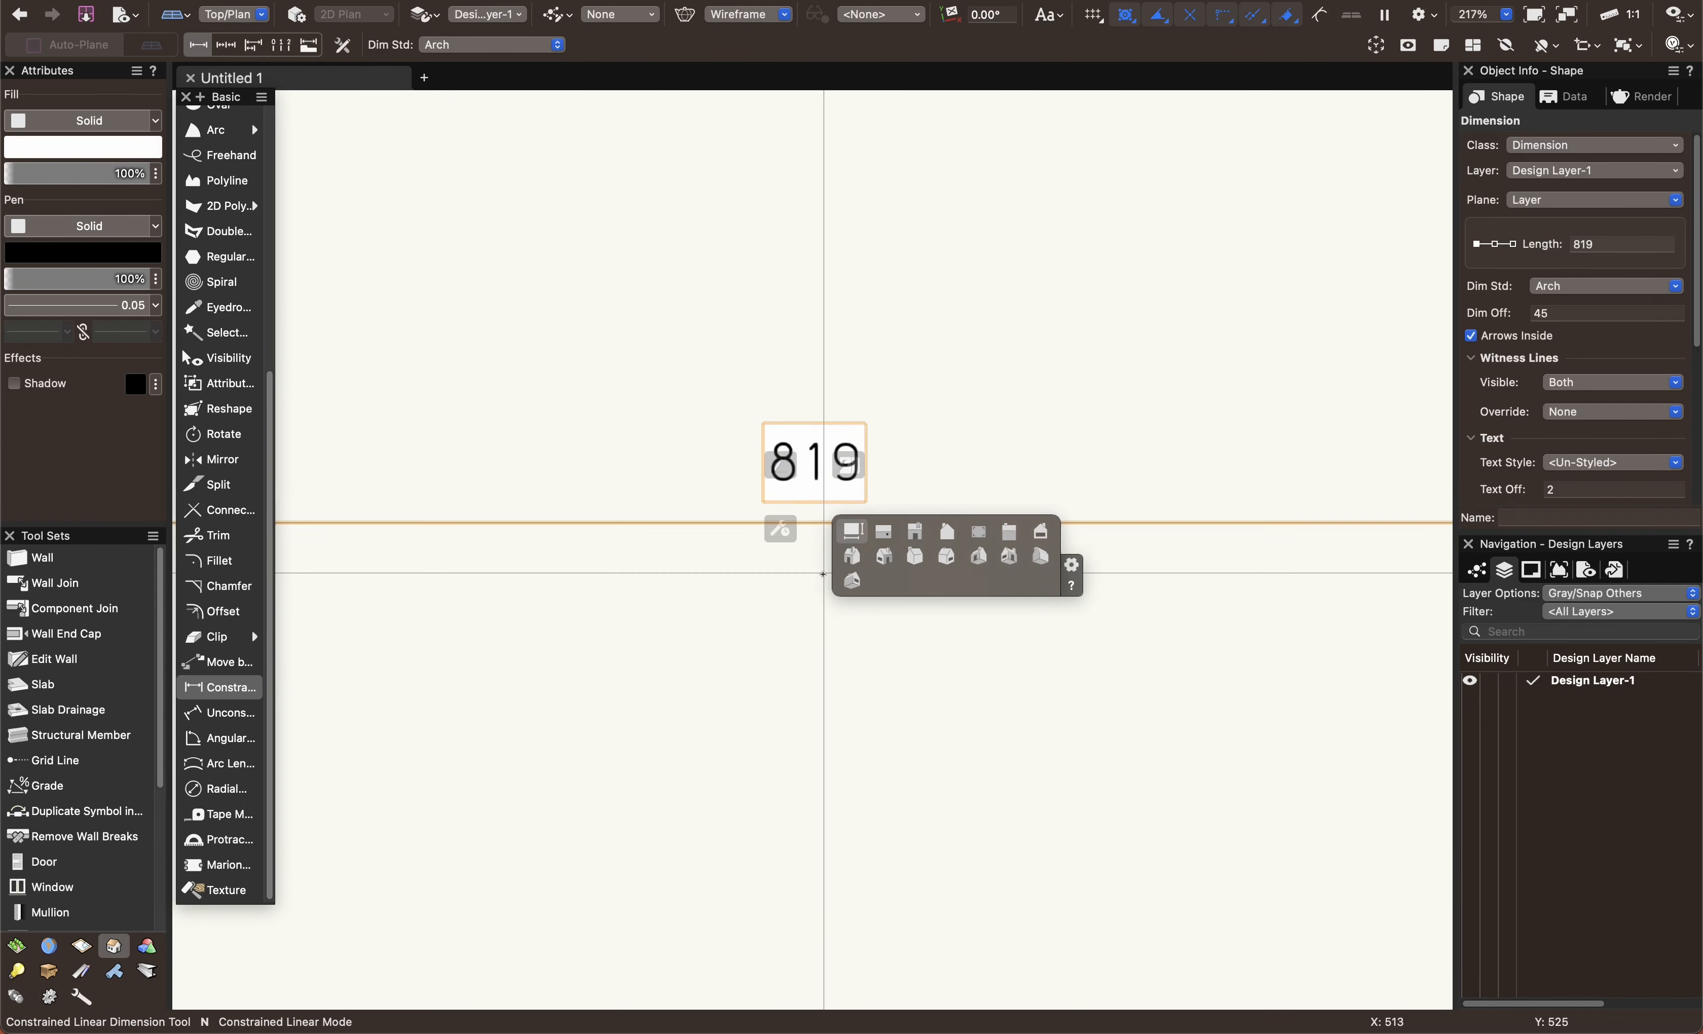
scroll(823, 573, up, 3)
key(x)
key(x)
Delete the linear dimension and the horizontal line beneath it.
scroll(742, 616, down, 10)
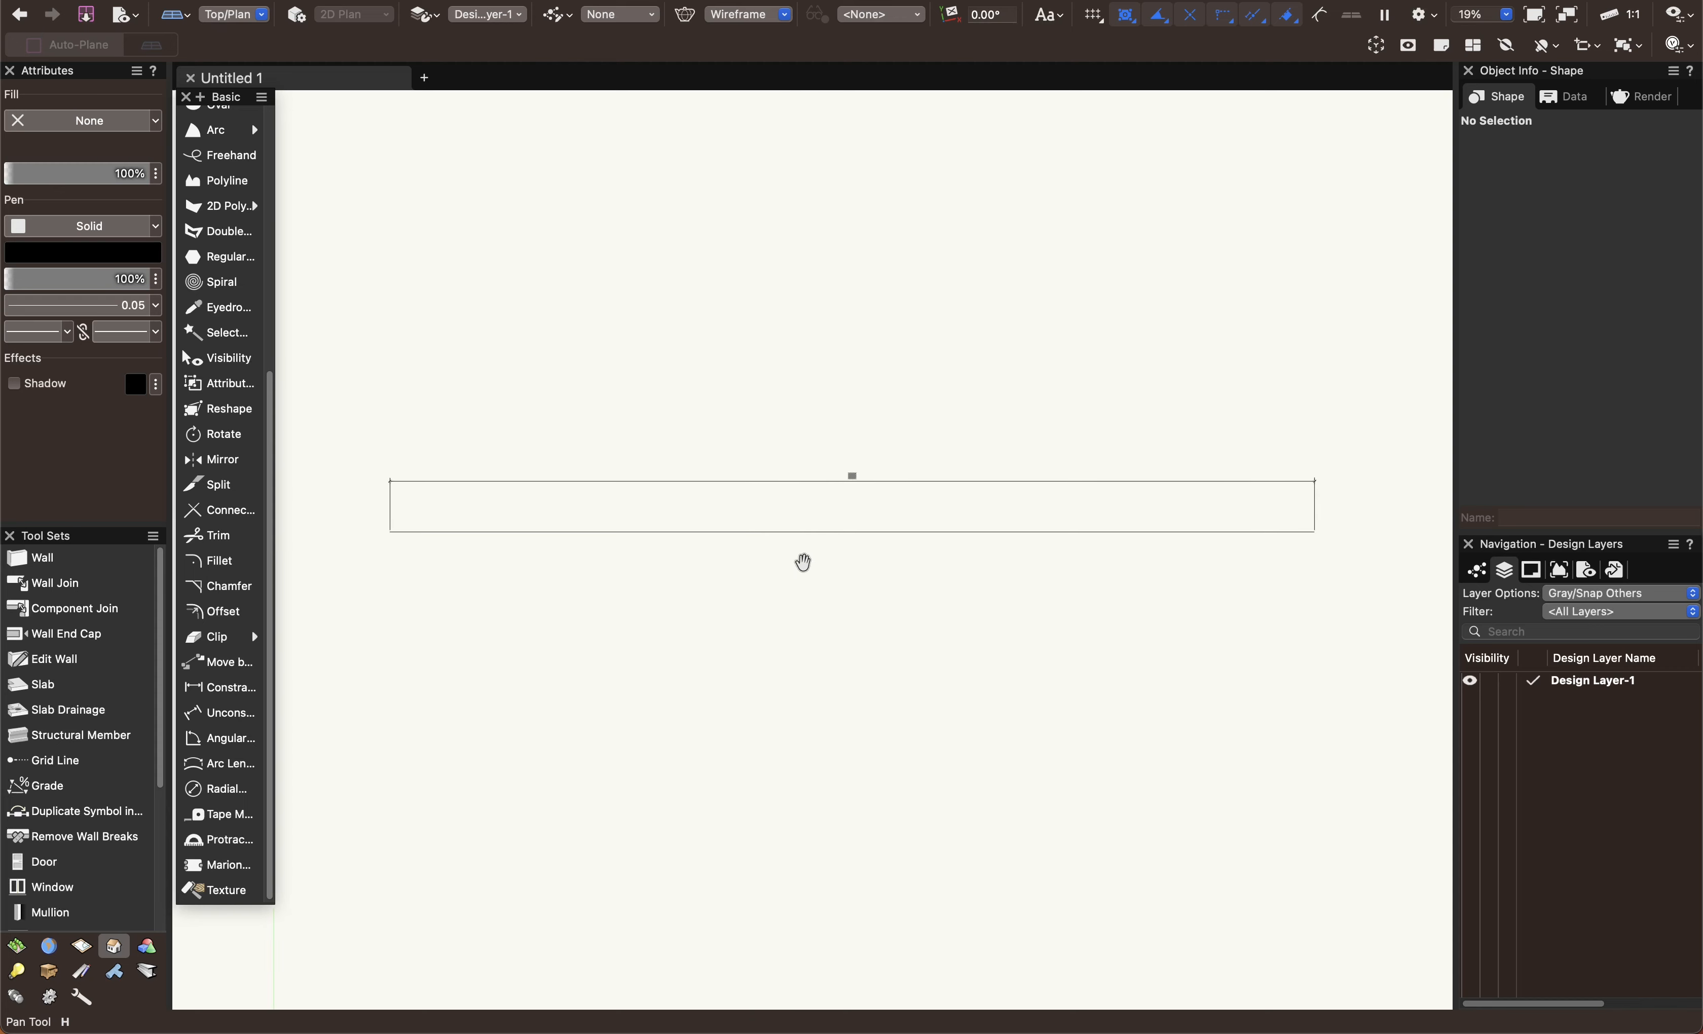
click(835, 482)
scroll(1052, 529, up, 1)
key(Delete)
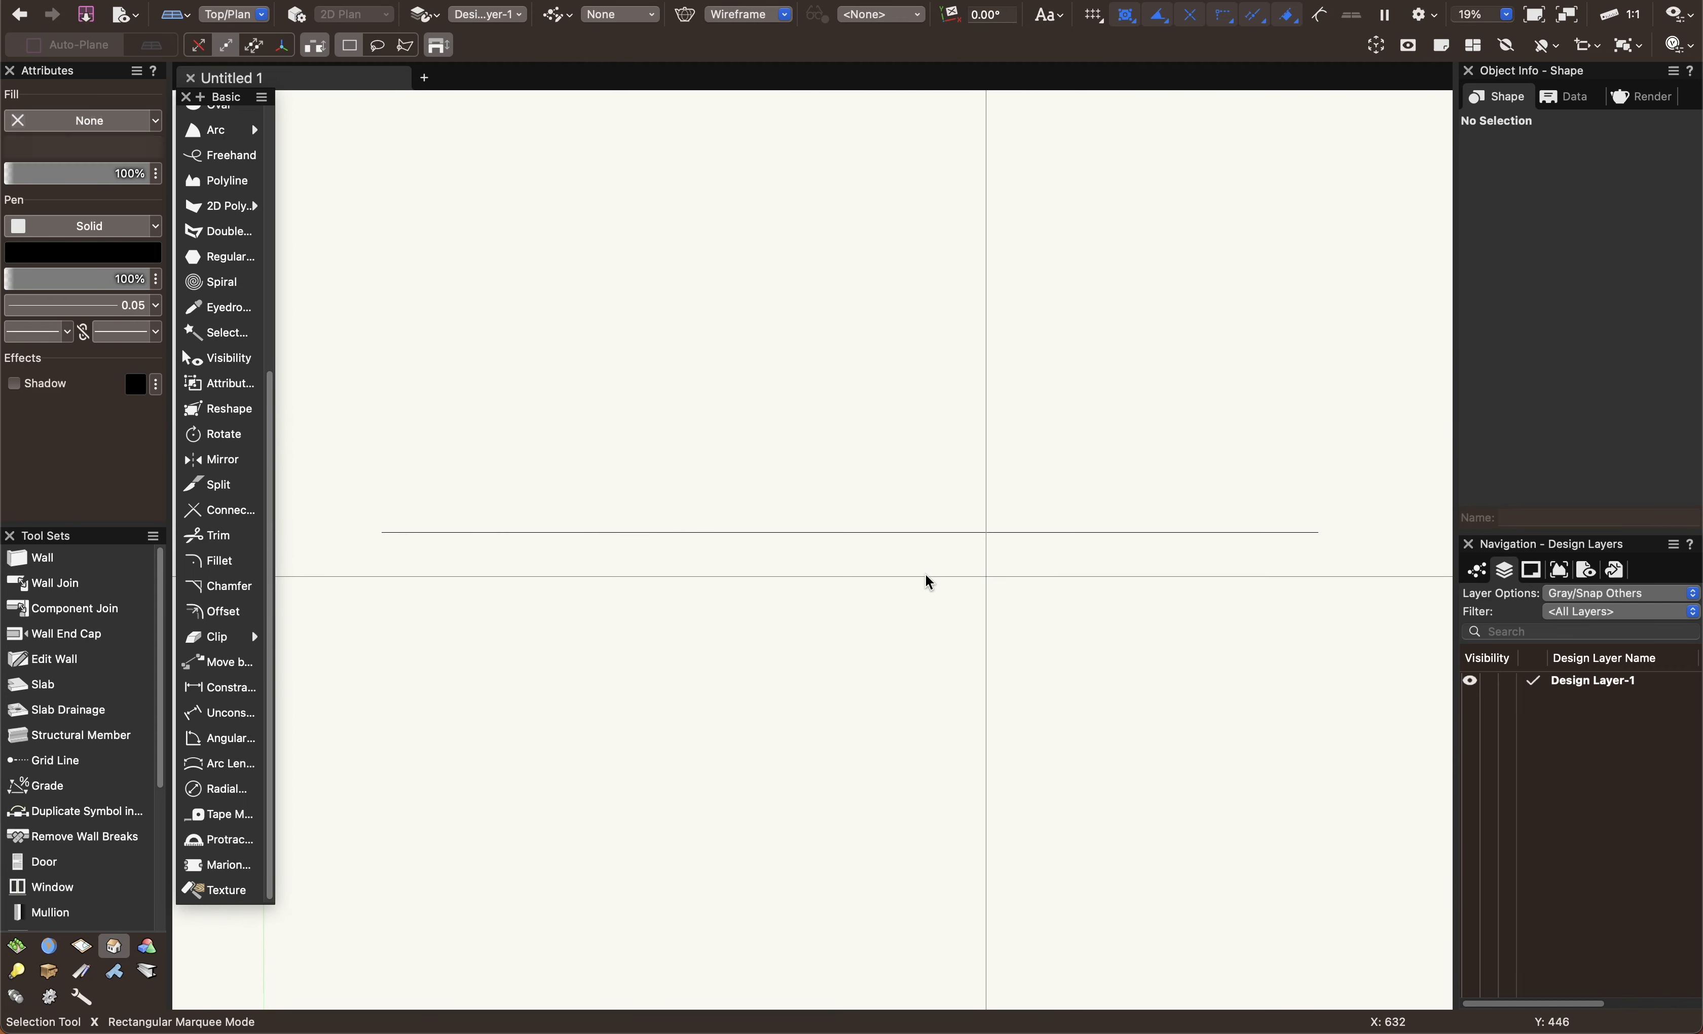
click(841, 538)
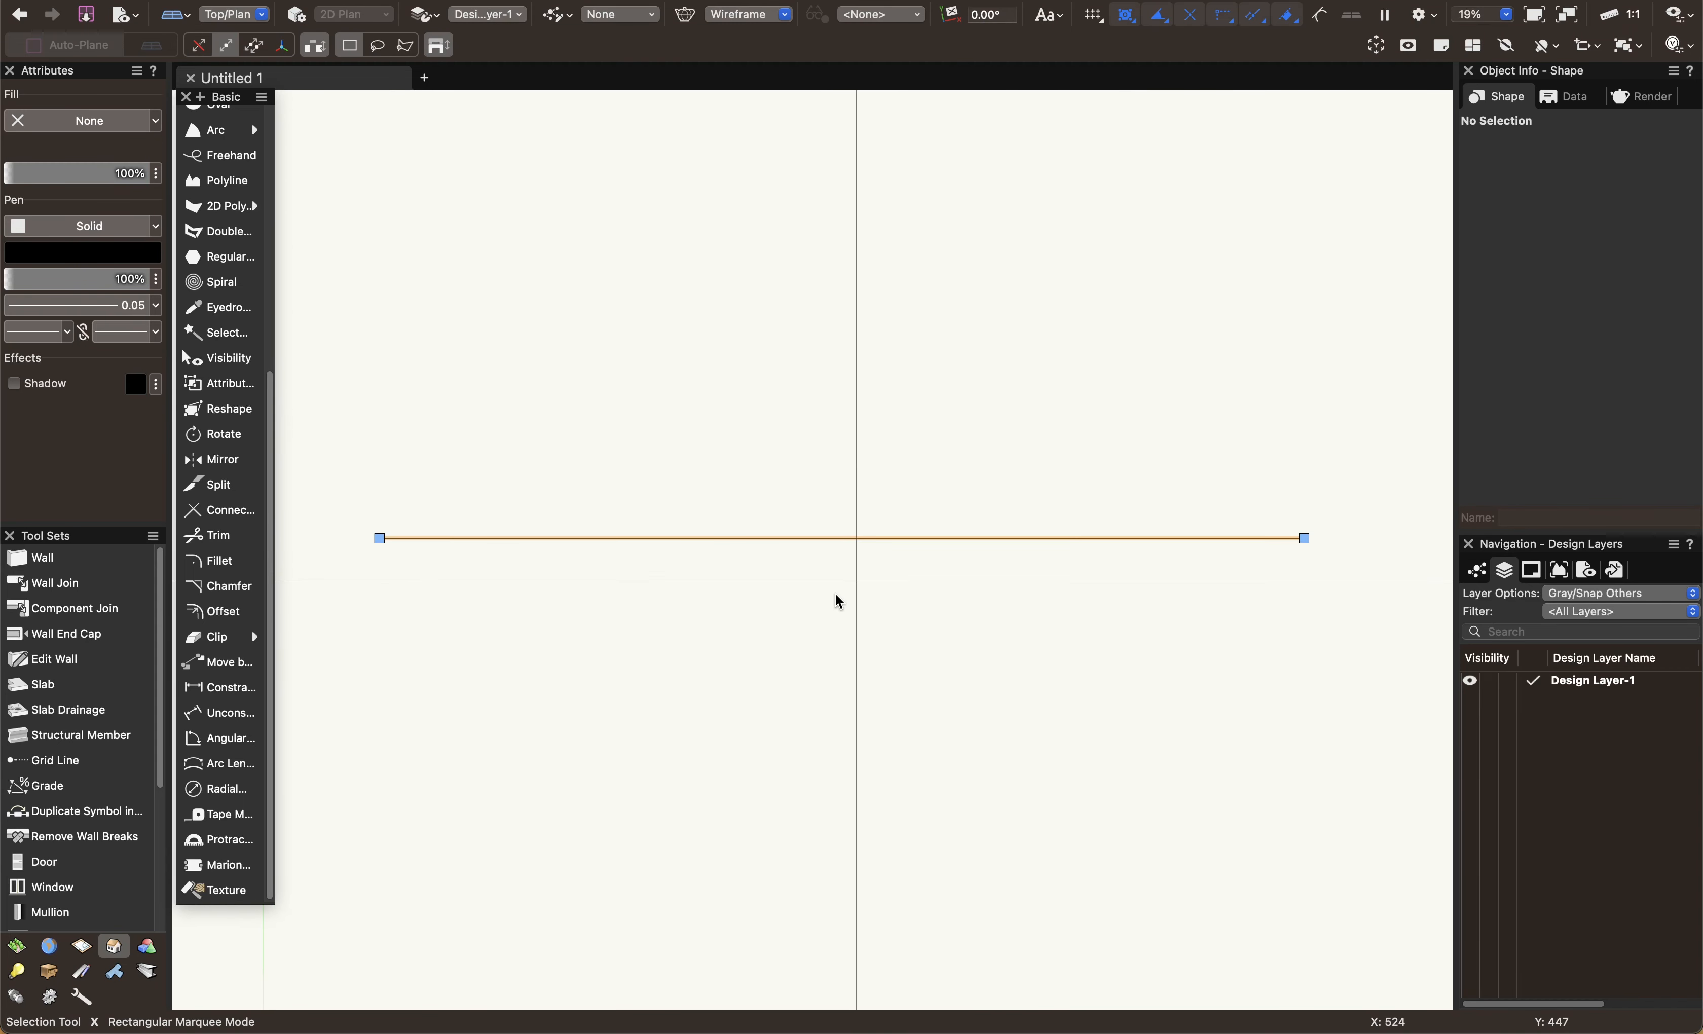
key(Delete)
key(h)
scroll(720, 523, down, 1)
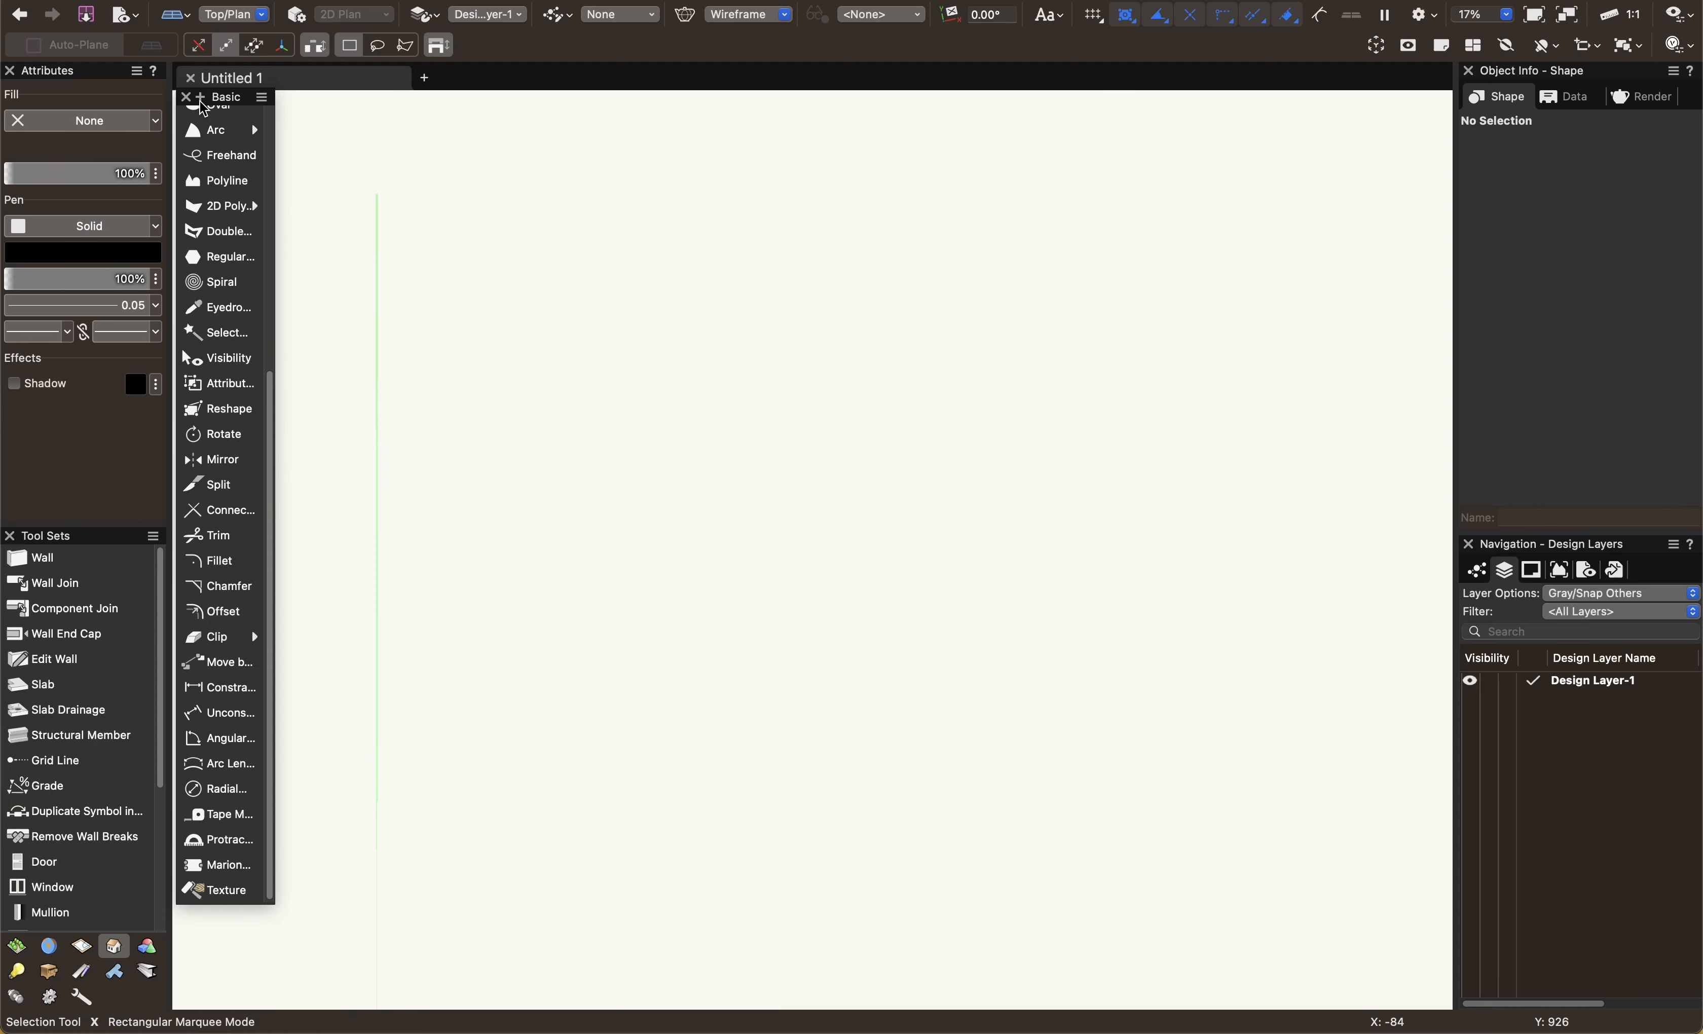
Widen the Basic palette to fit the full tool names, move it further into the drawing area and close it.
scroll(230, 342, up, 6)
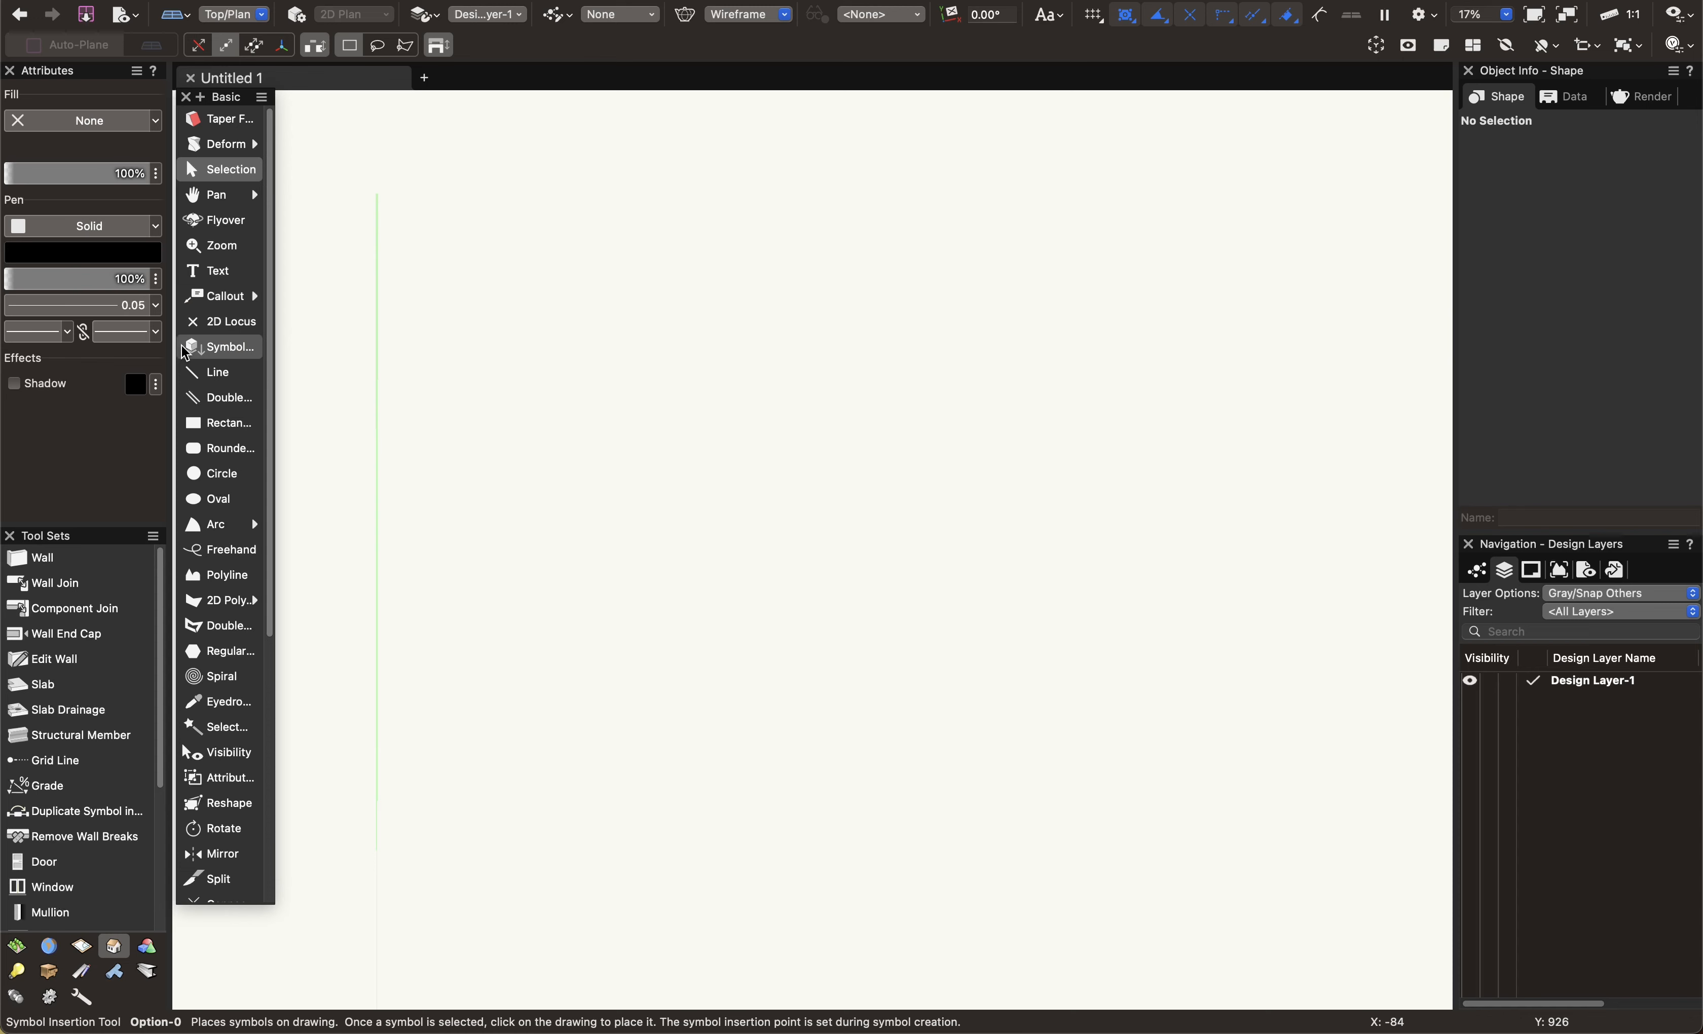
drag(177, 347, 82, 346)
drag(197, 103, 471, 139)
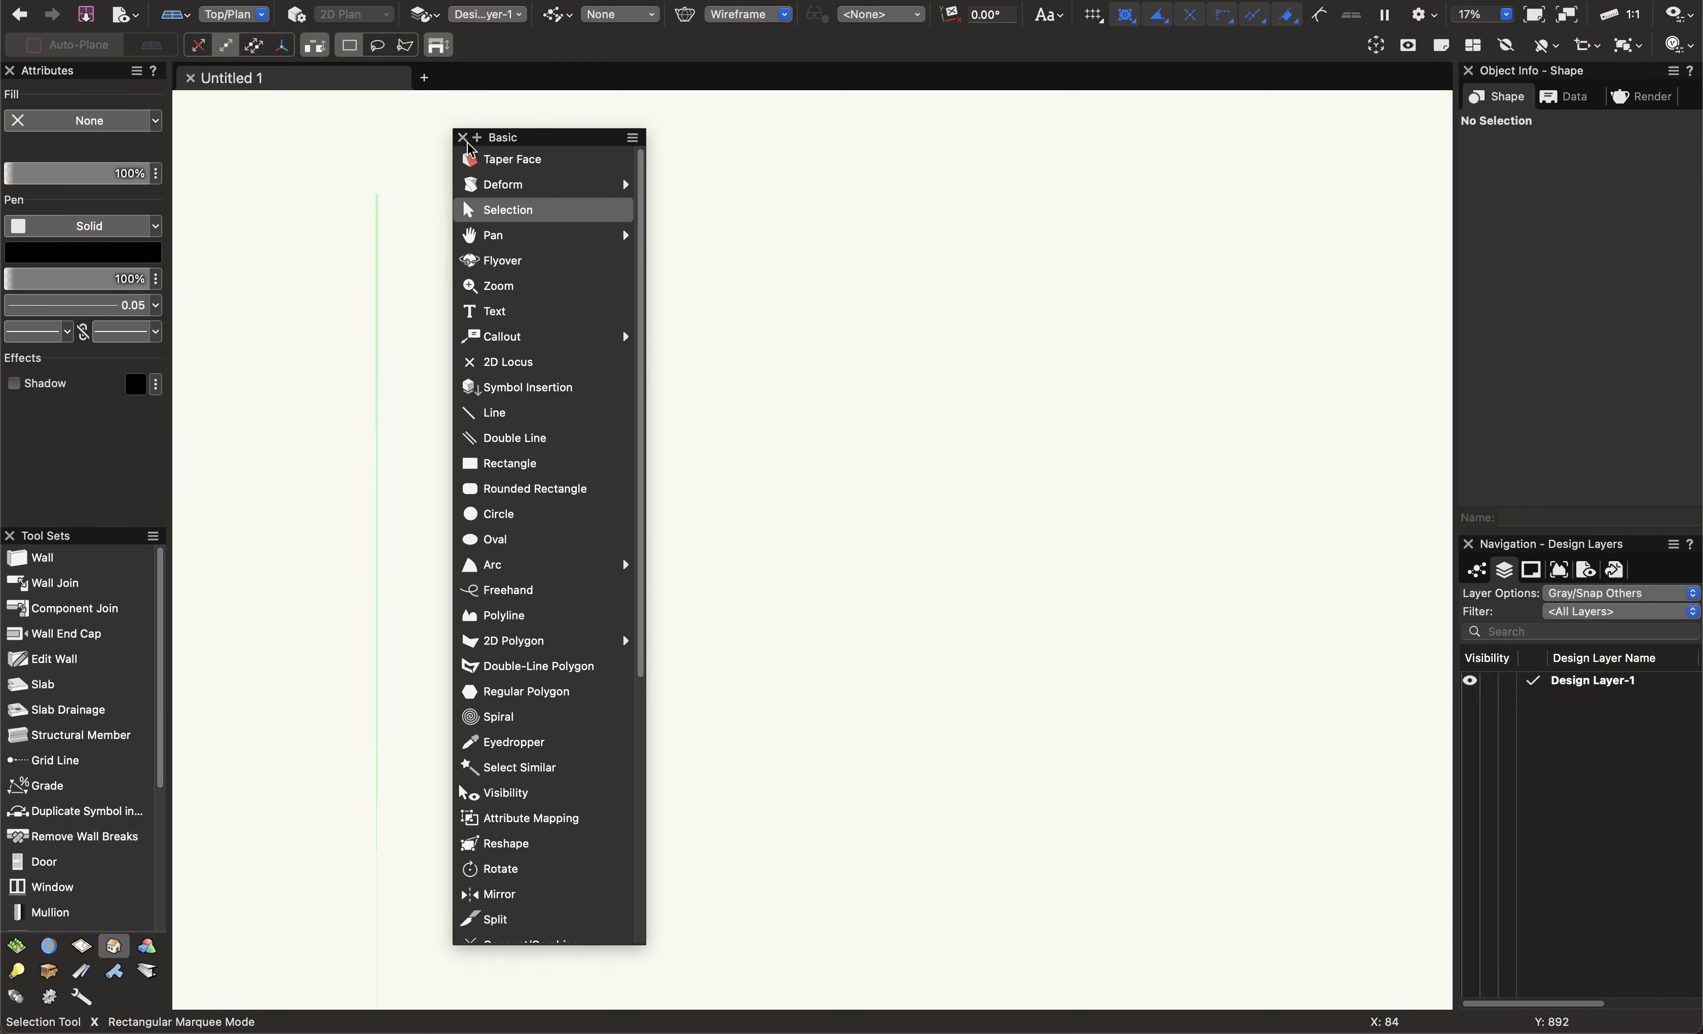
click(463, 138)
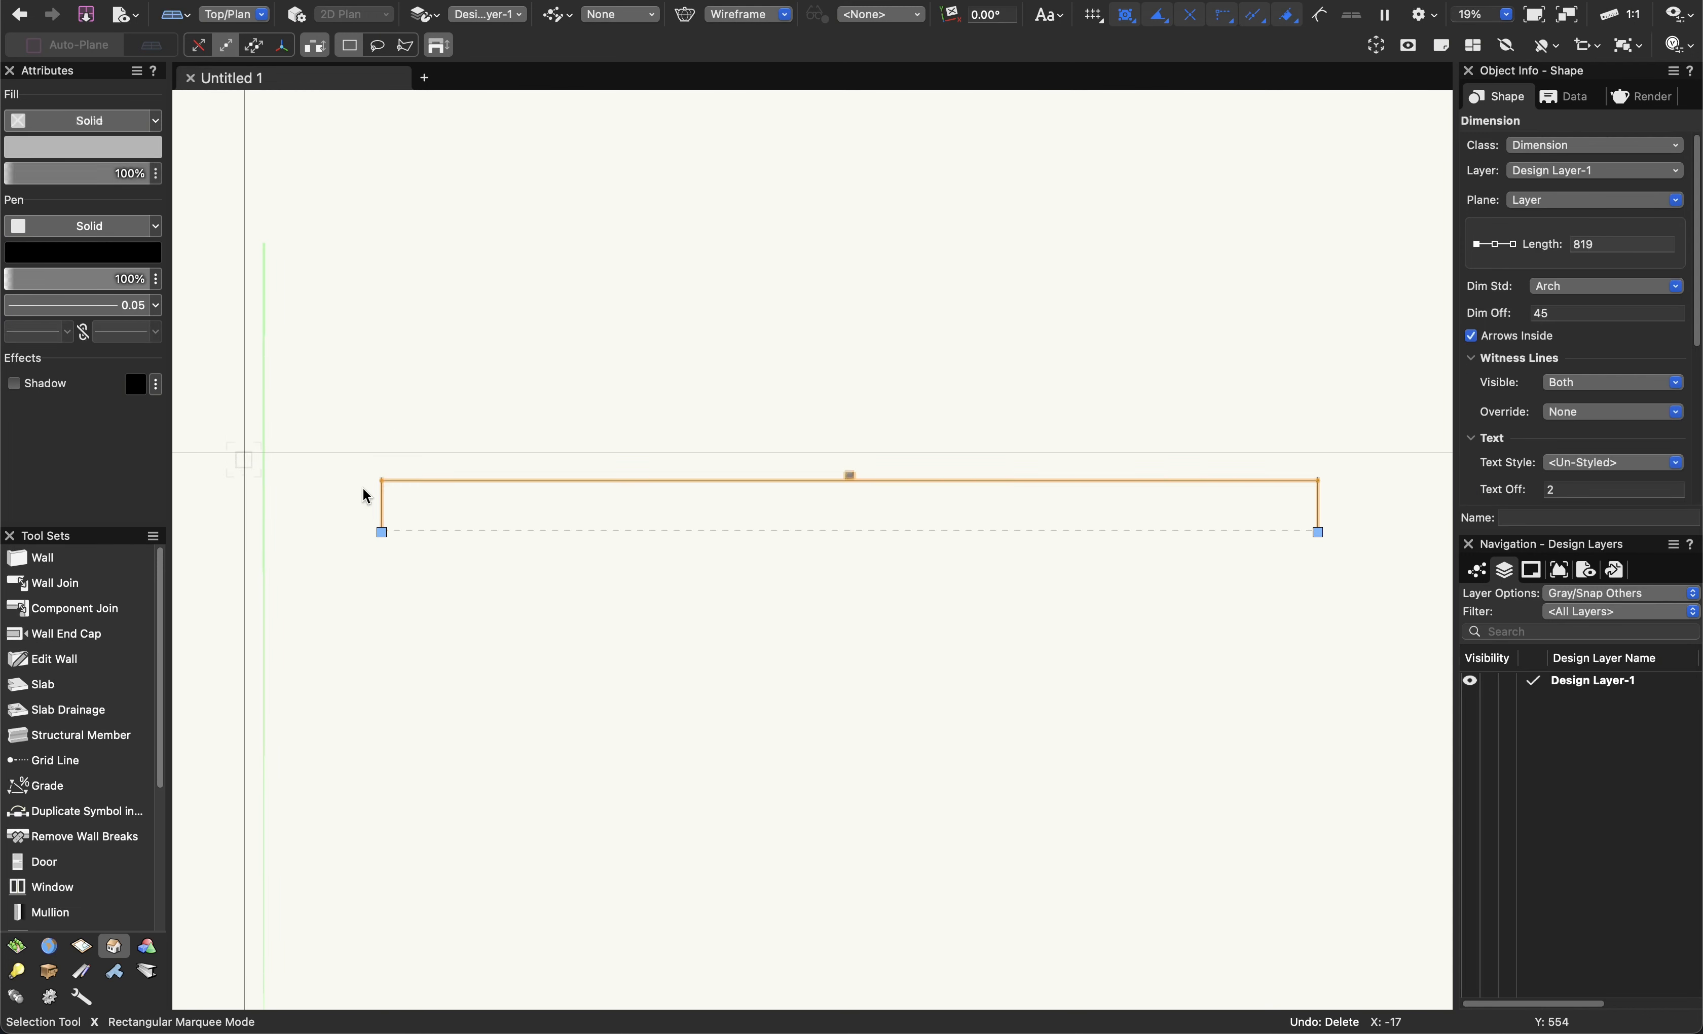
Reopen the Basic palette and dock it between the Attributes and Tool Sets palettes.
click(409, 444)
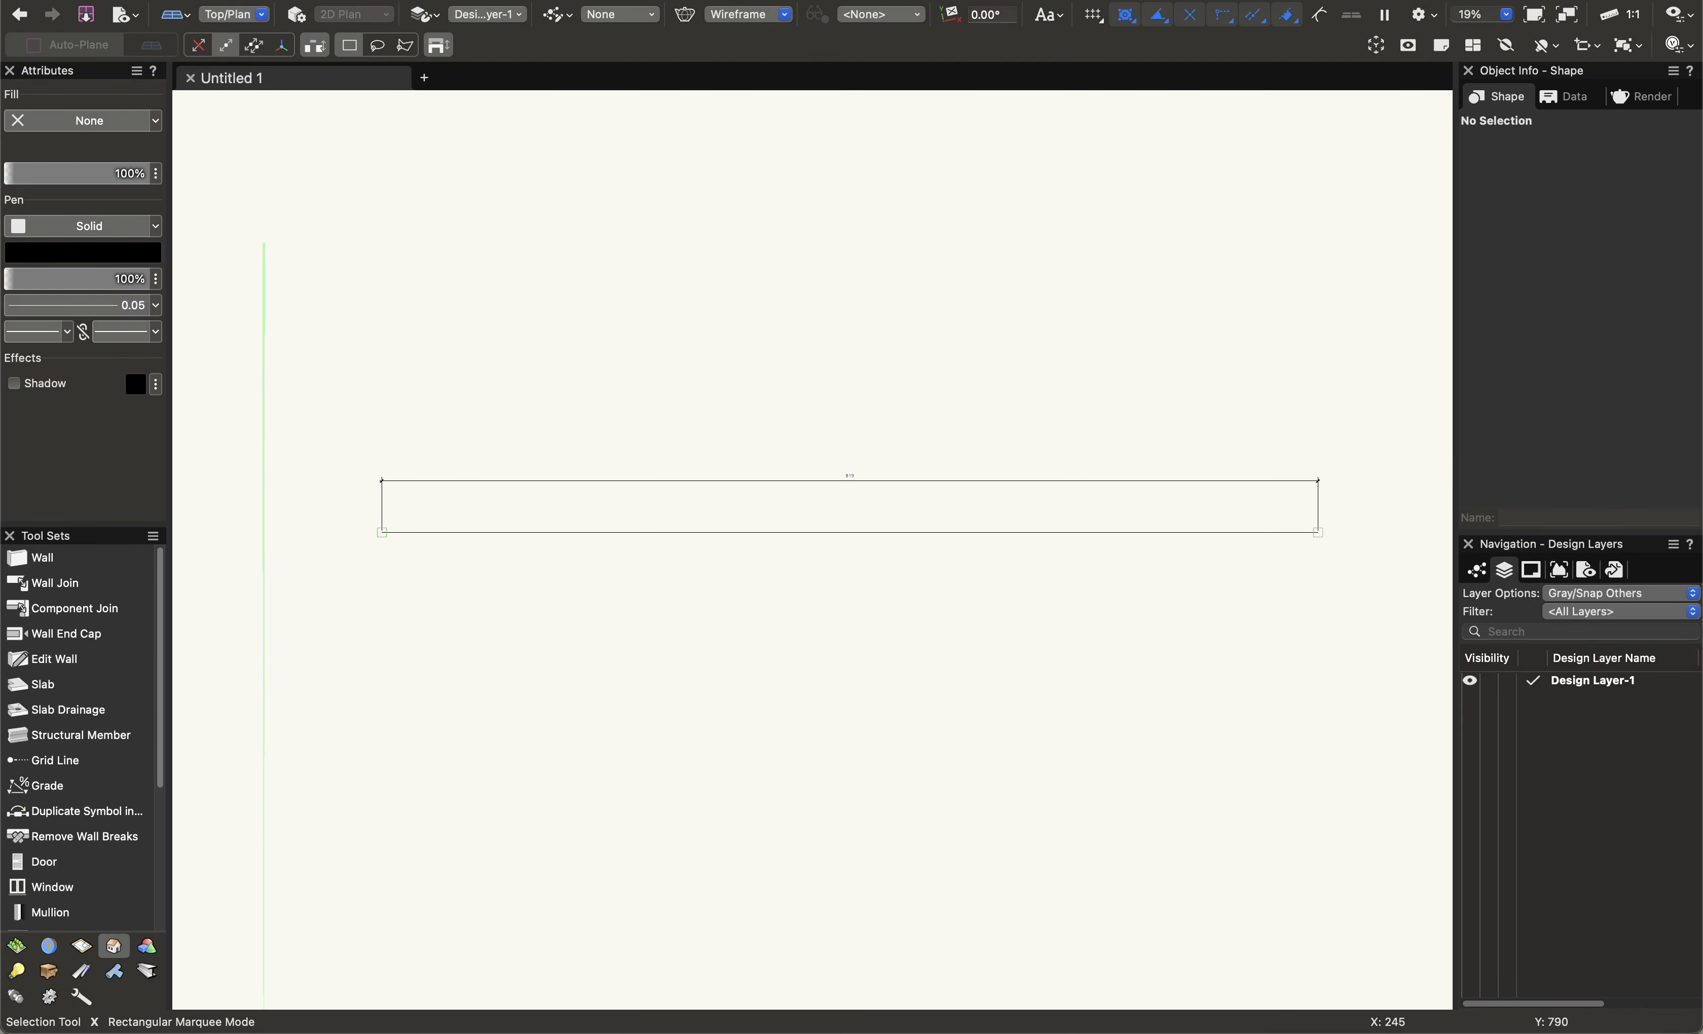
click(568, 1)
mouse_move(754, 15)
click(878, 535)
drag(341, 247, 67, 546)
drag(75, 962, 60, 574)
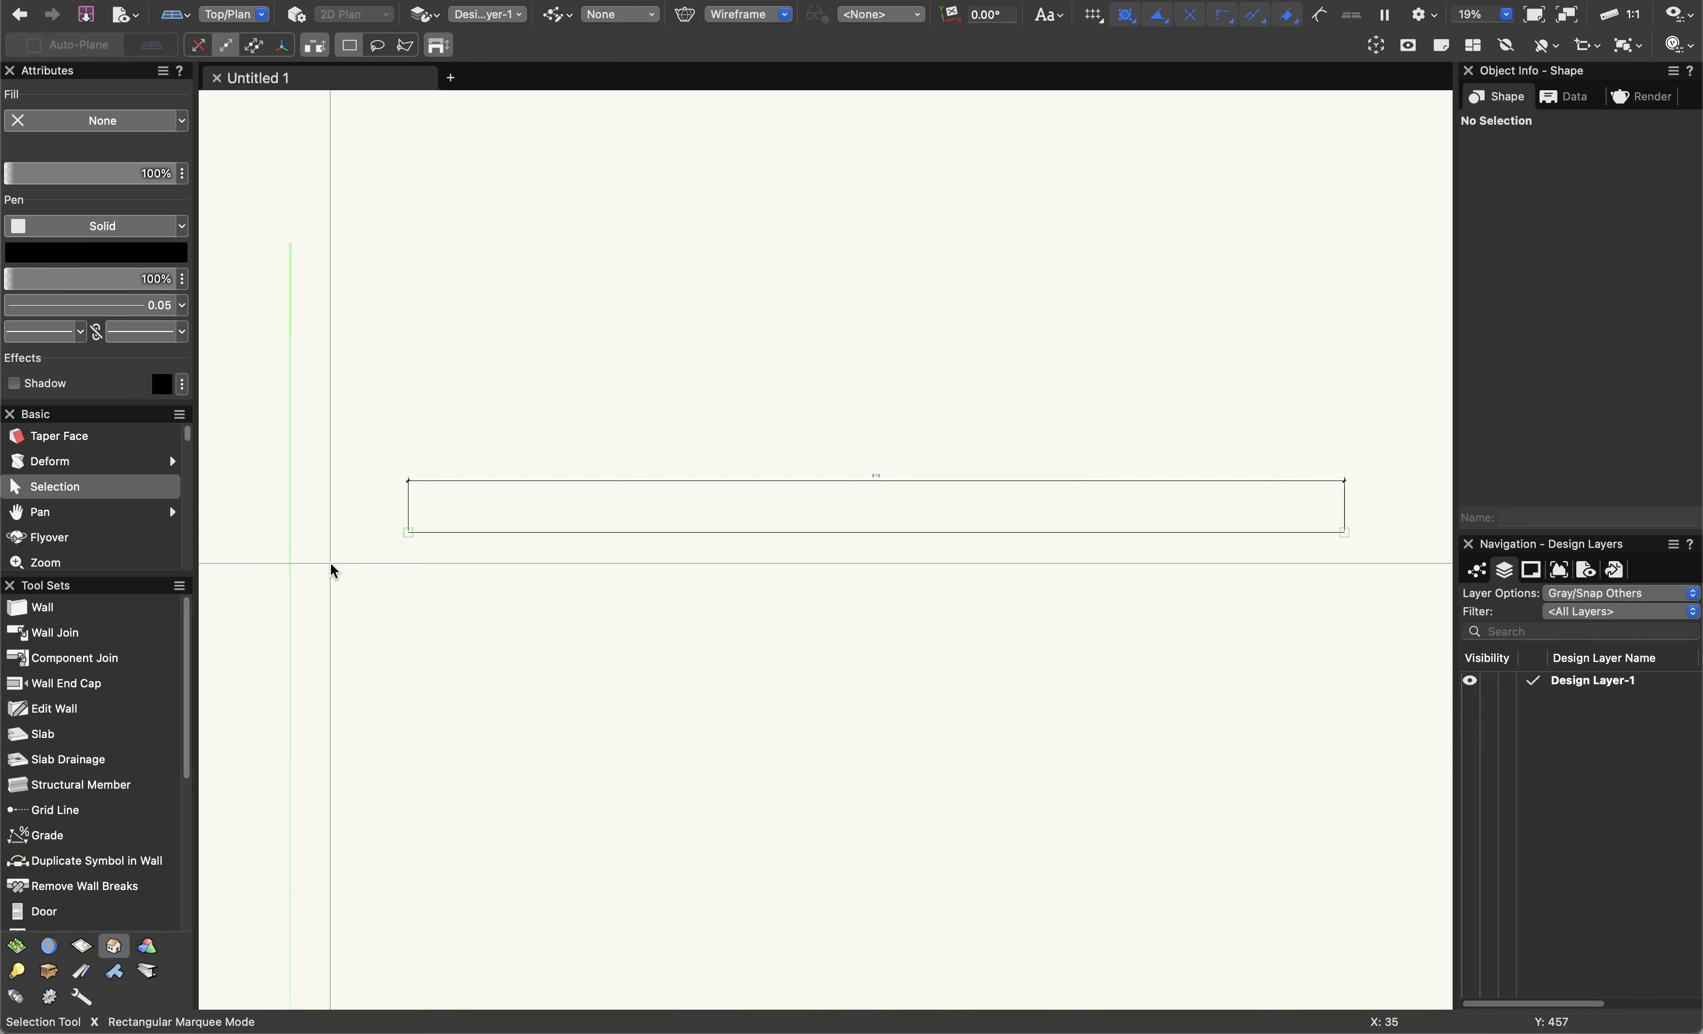
Set the docked Basic palette to show its tools as Icons.
click(179, 414)
mouse_move(240, 425)
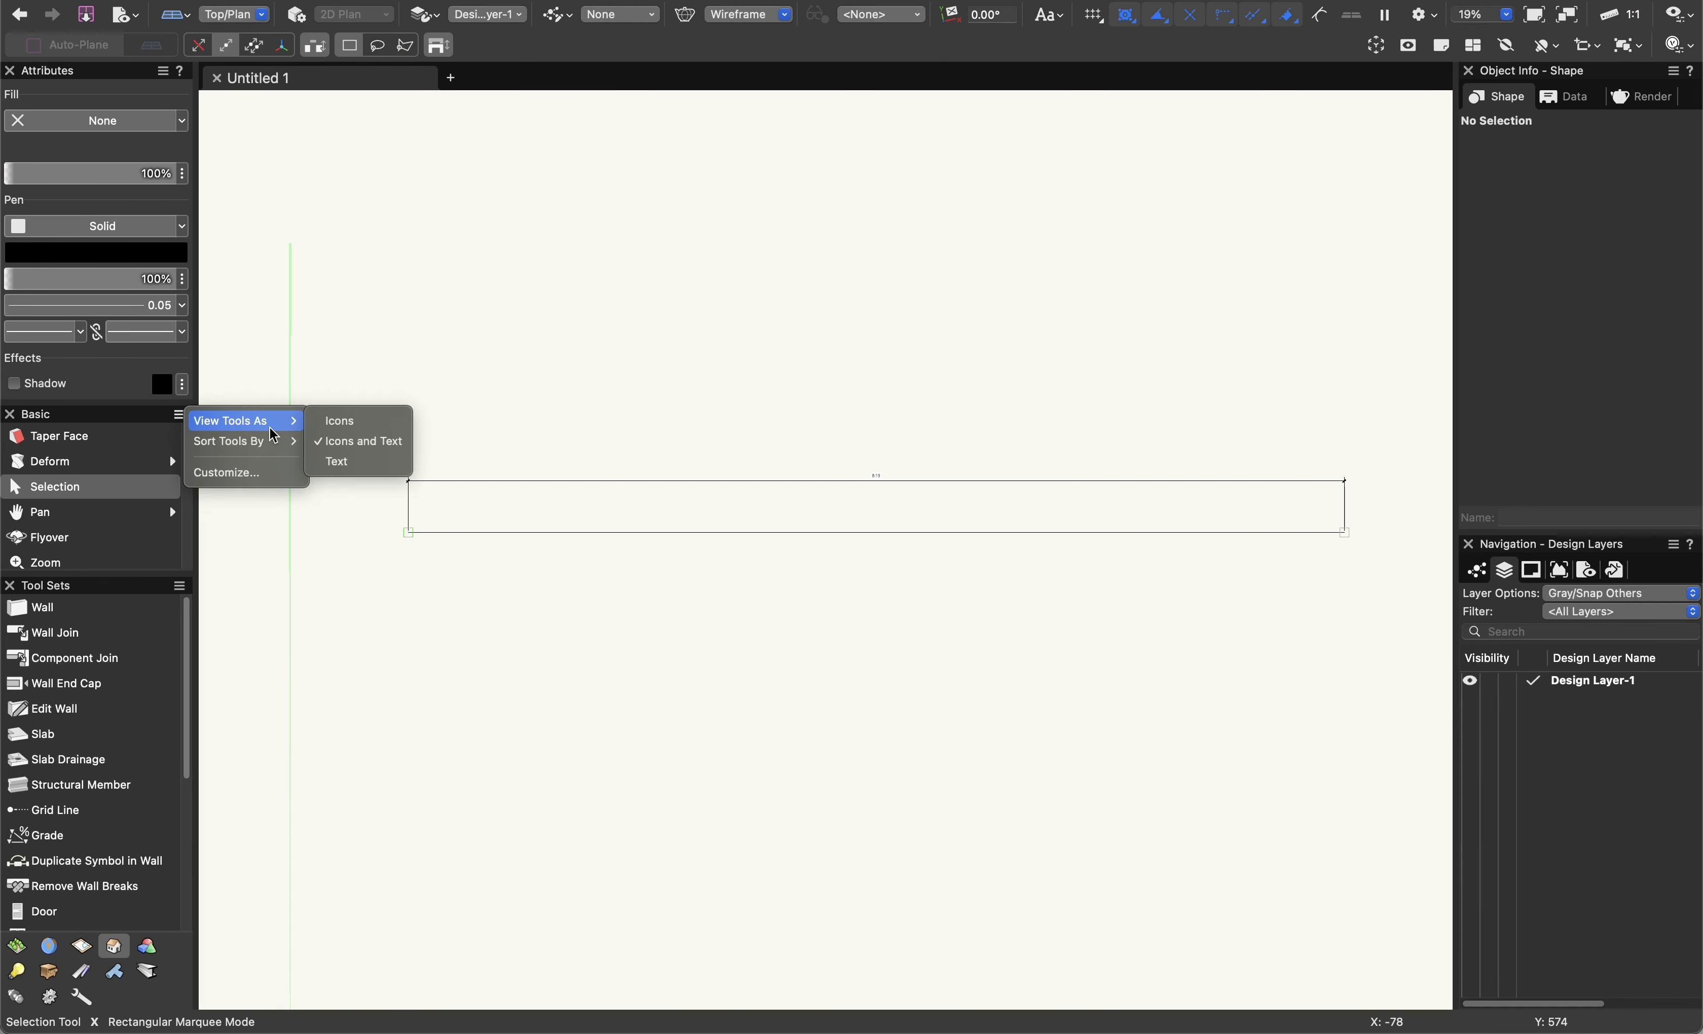
click(327, 422)
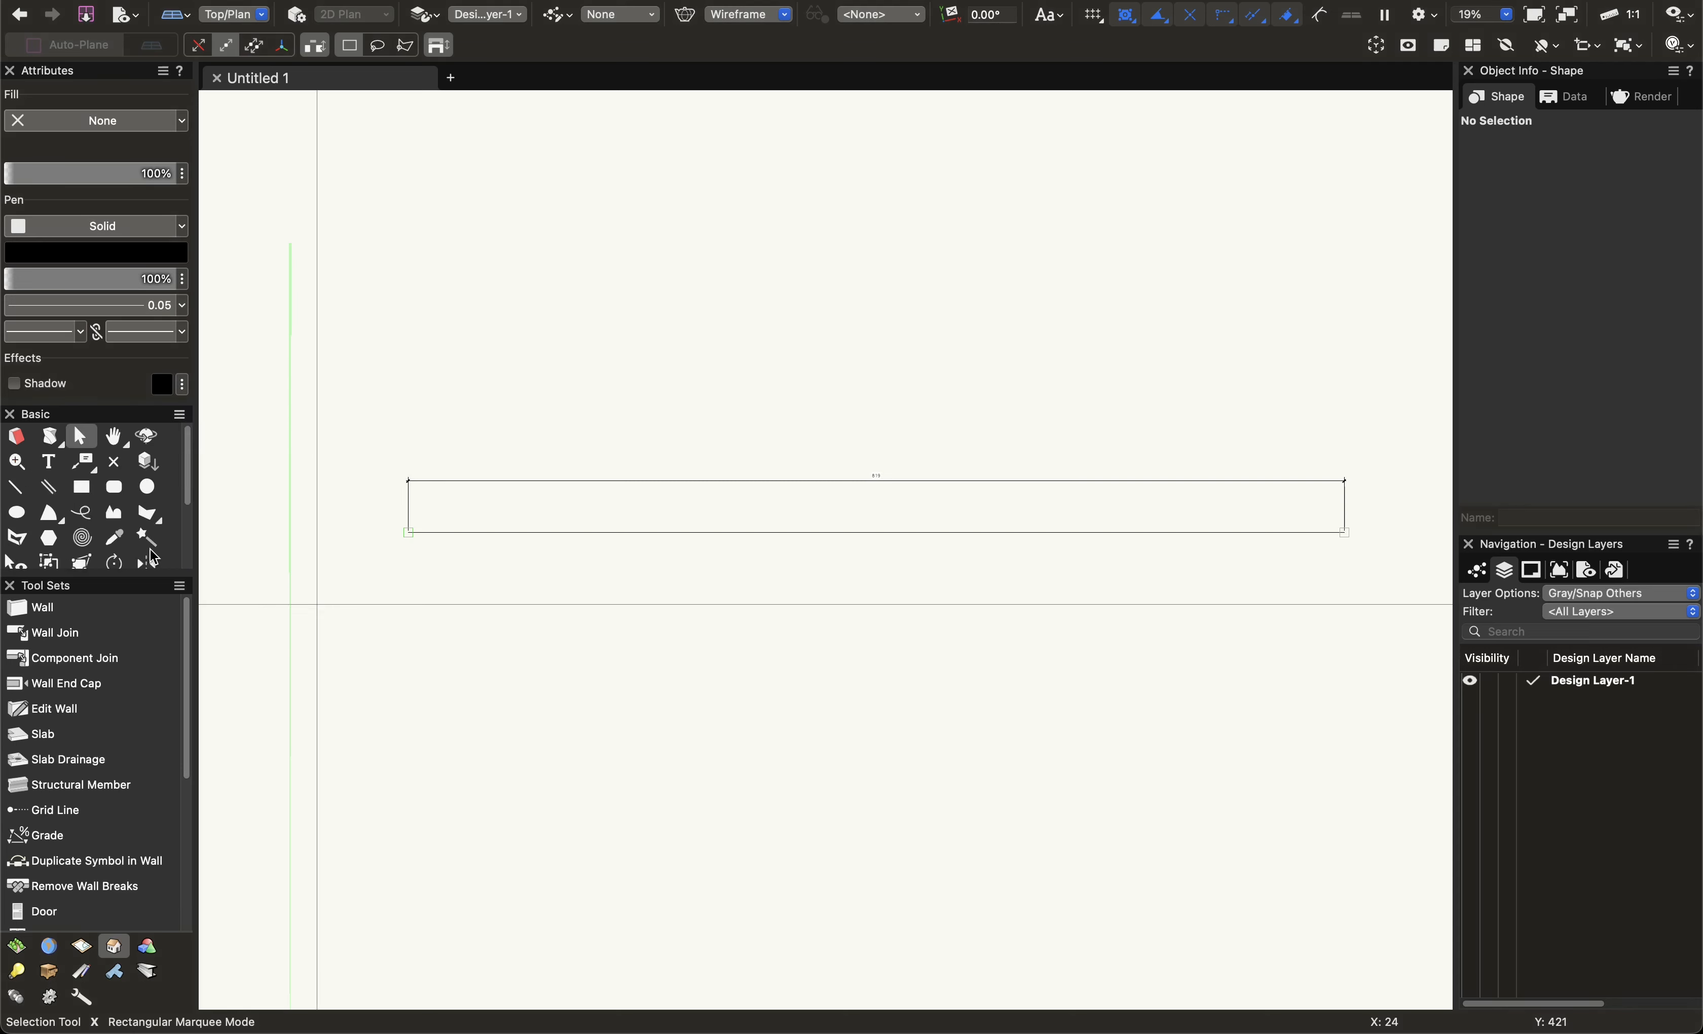
Select the restored line together with its dimension and delete both.
alt+drag(703, 667, 524, 349)
key(Delete)
scroll(526, 620, down, 2)
middle_drag(526, 620, 527, 501)
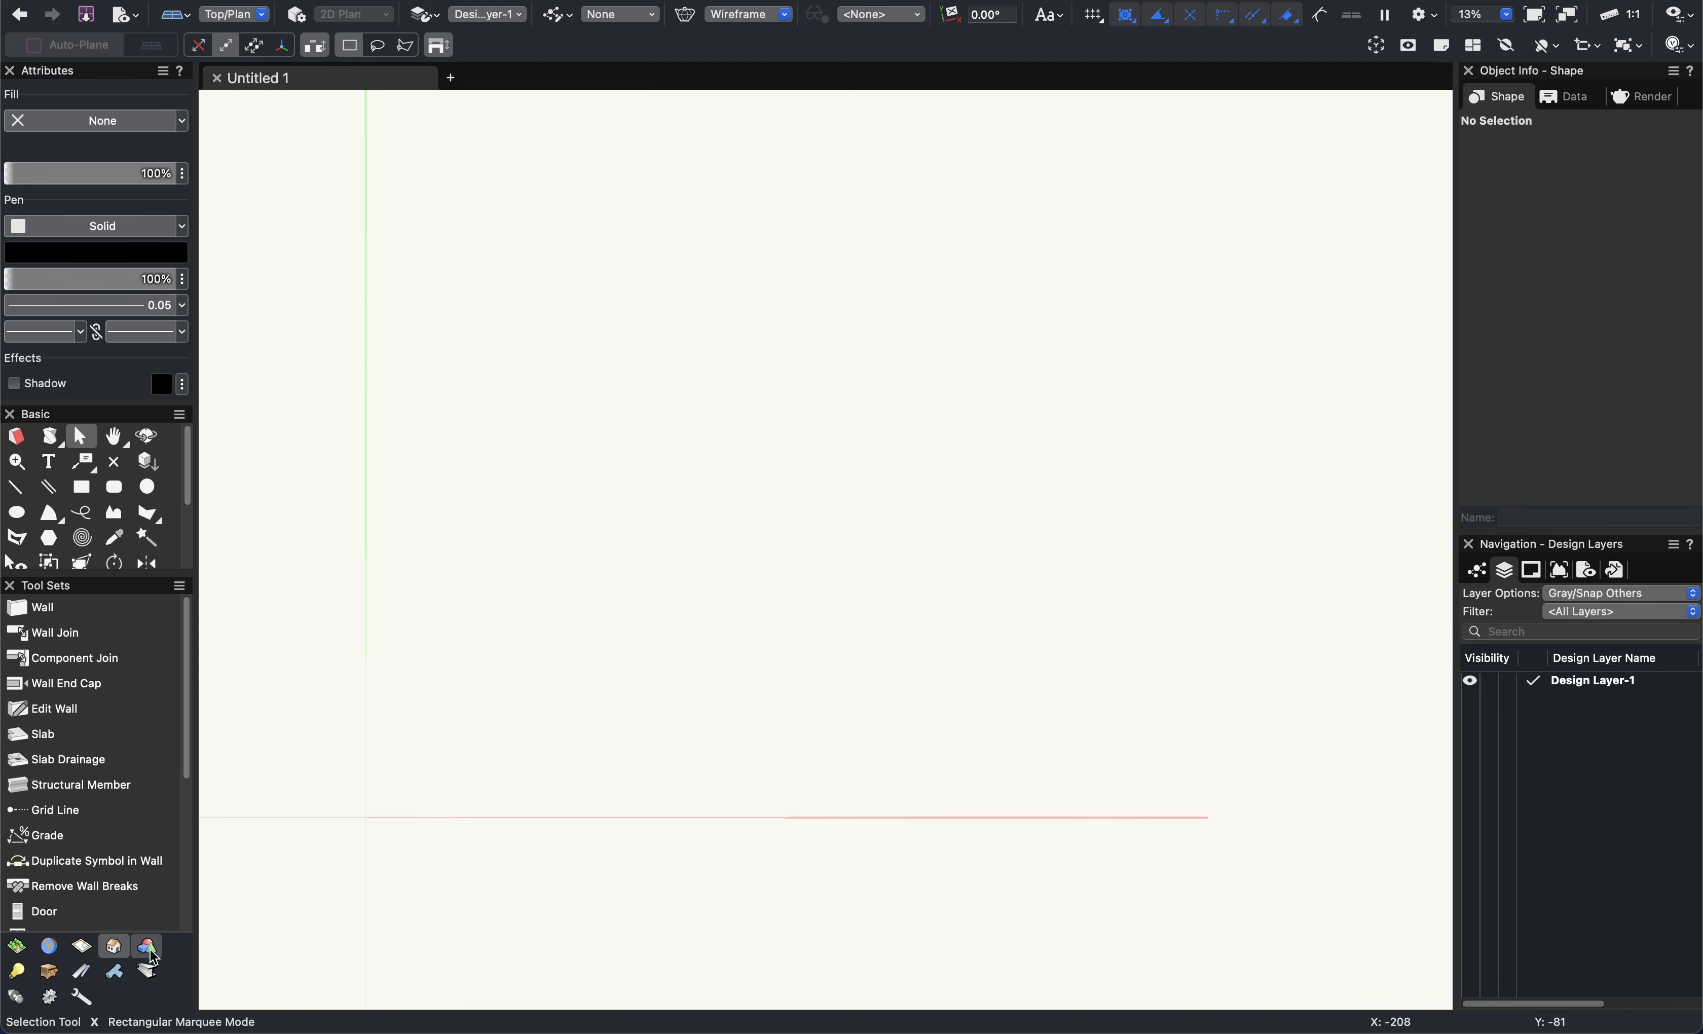
Detach the 3D Modeling tool set as a floating palette beside the docked palettes.
drag(149, 948, 301, 490)
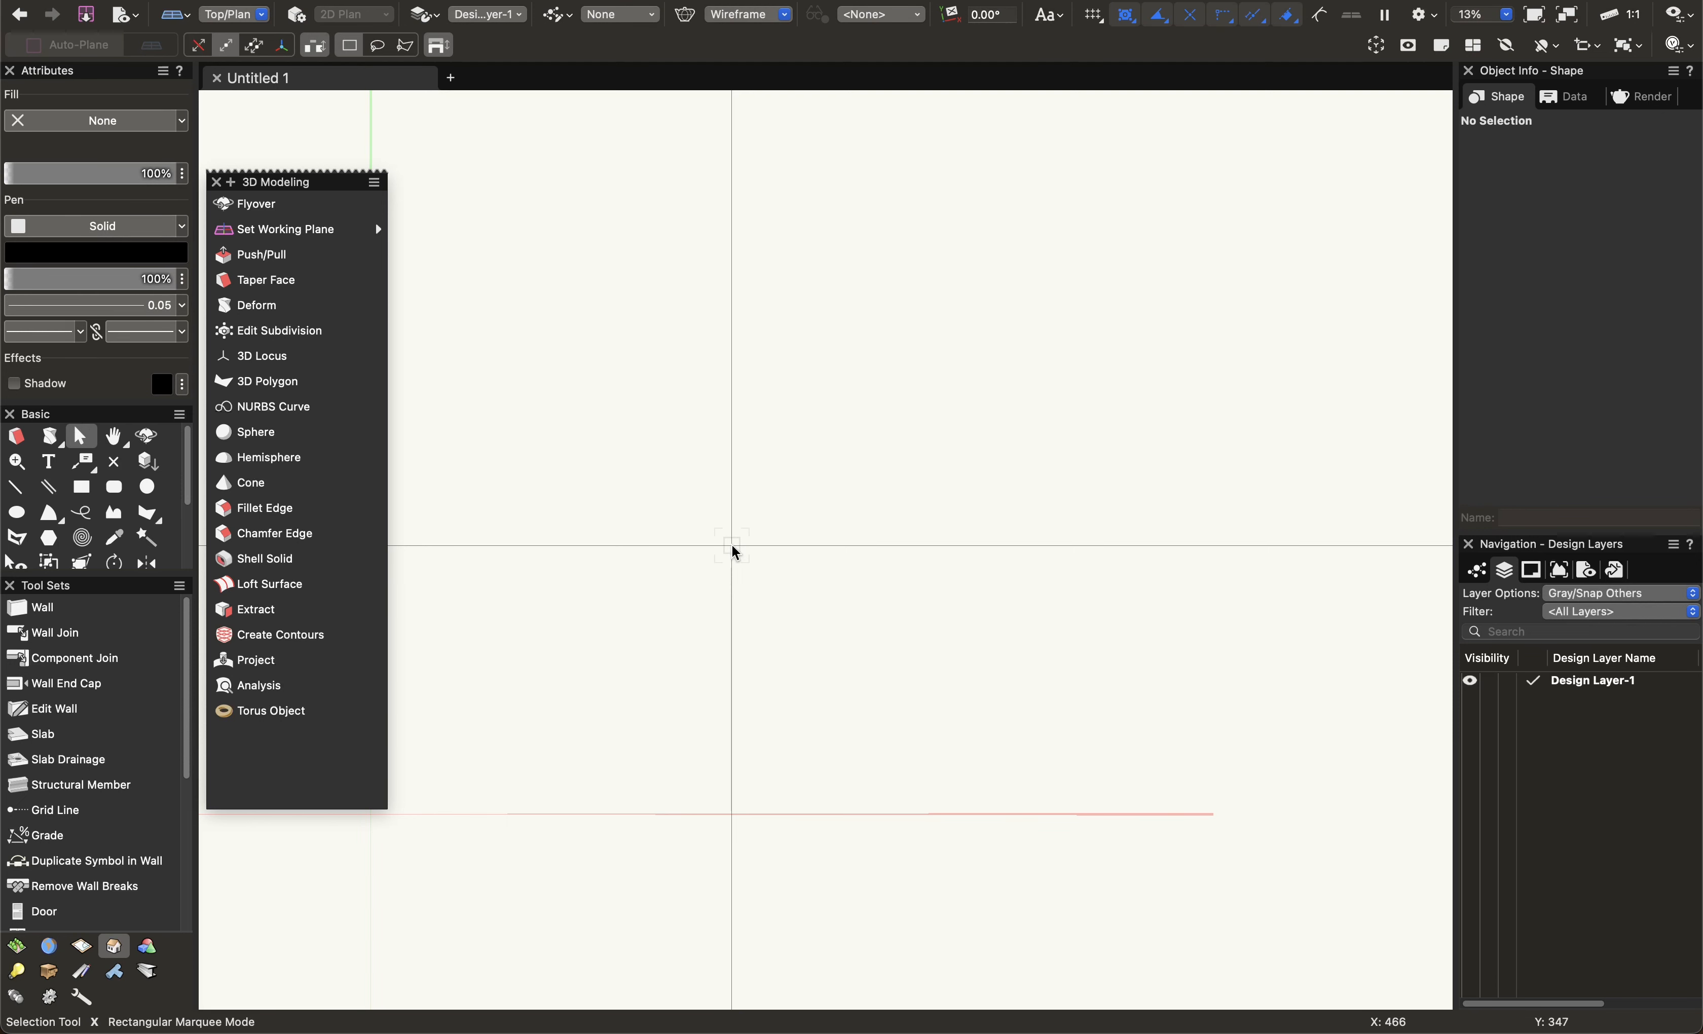
Orbit from the plan view into a 3D custom view with the Flyover tool and examine the axes.
key(shift+c)
drag(958, 676, 859, 623)
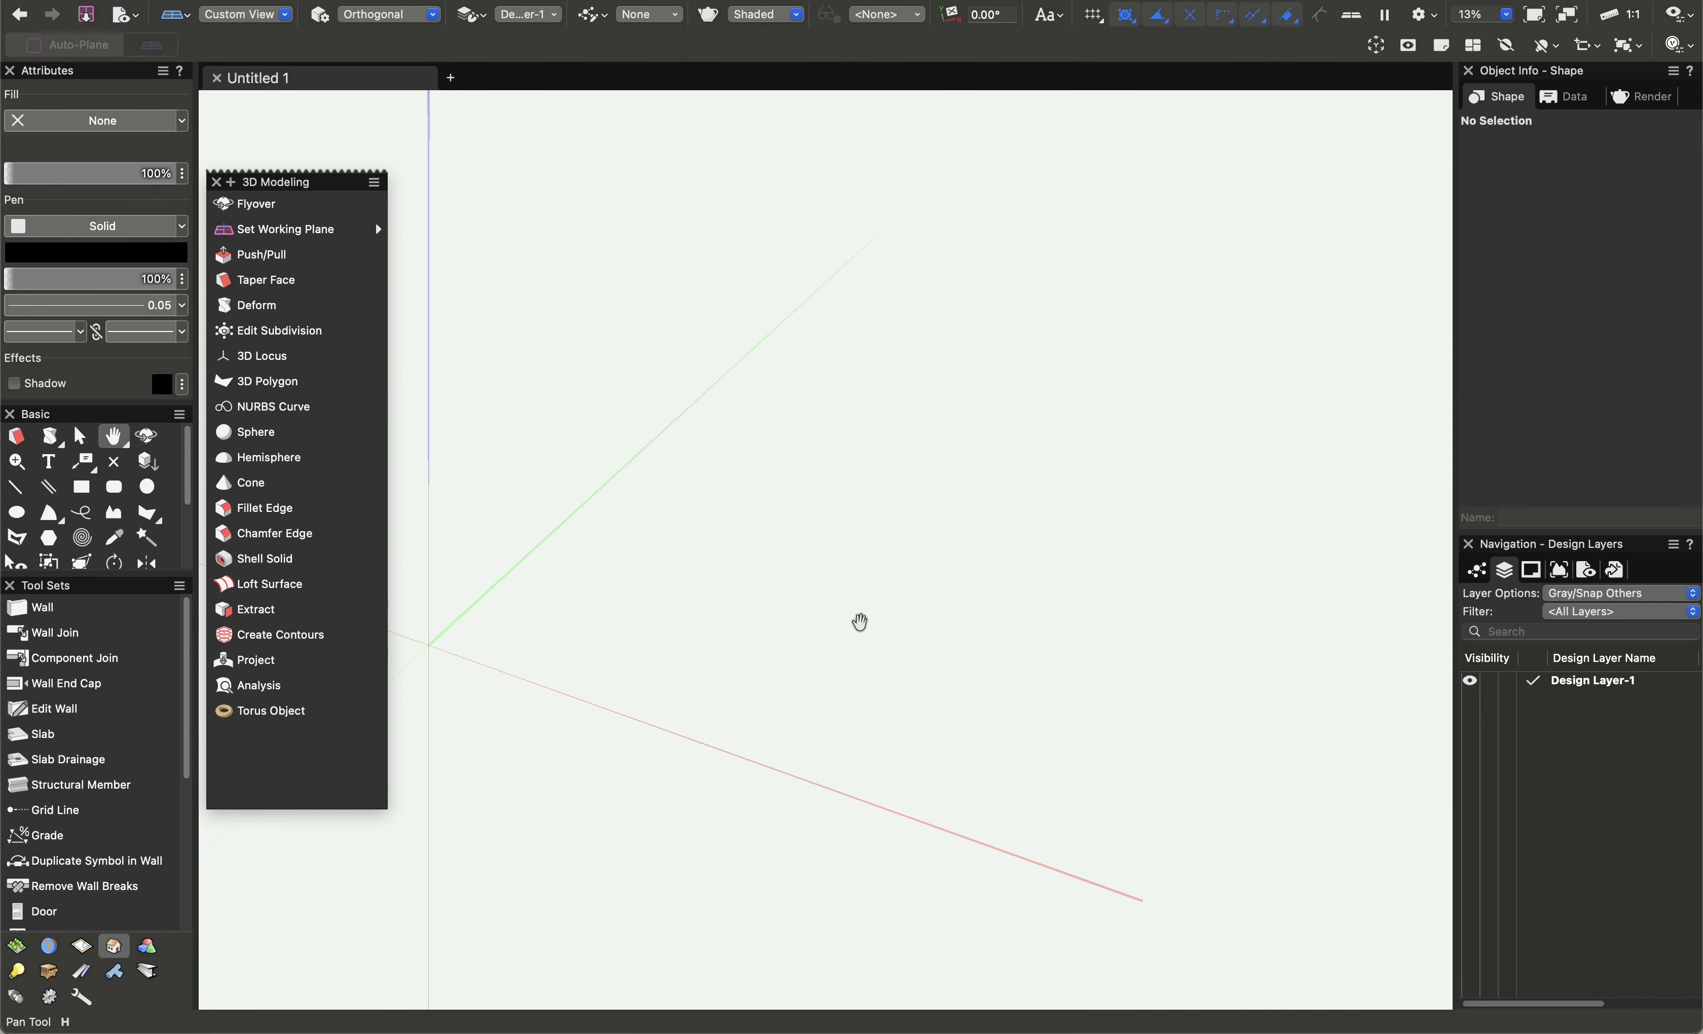
mouse_move(642, 616)
mouse_down()
mouse_move(559, 509)
mouse_move(578, 467)
mouse_move(844, 561)
mouse_move(620, 703)
mouse_move(631, 630)
mouse_move(643, 646)
mouse_up()
key(x)
key(shift+c)
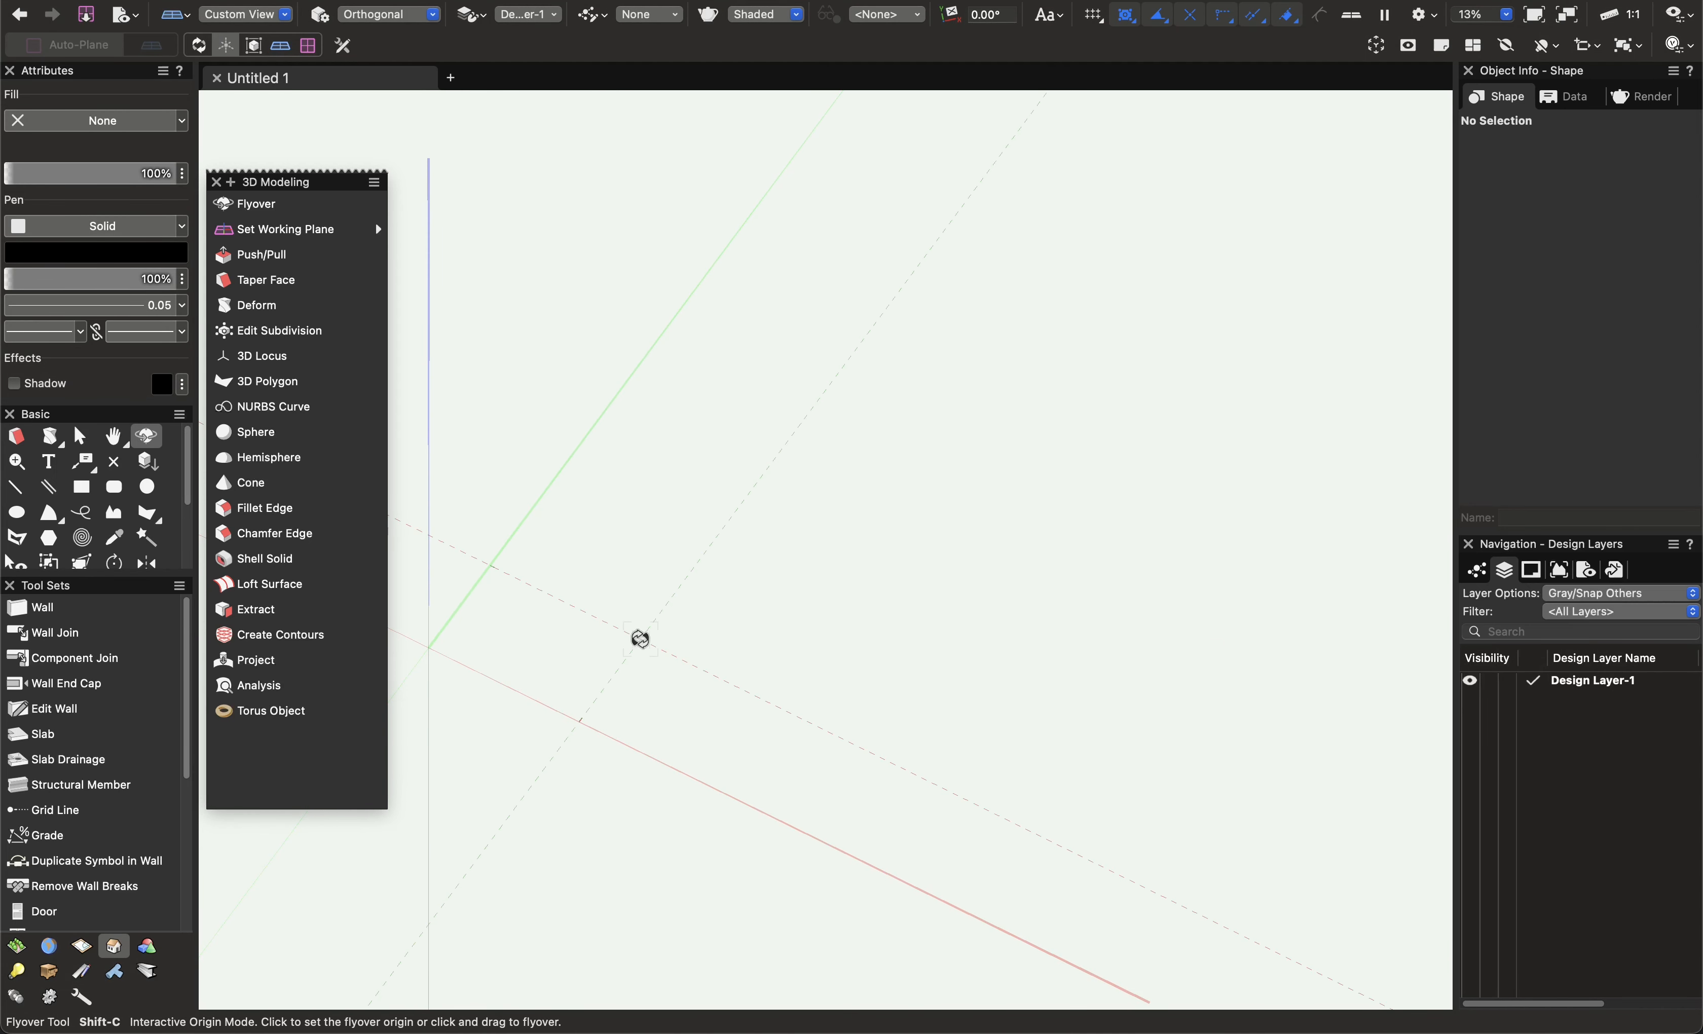
drag(729, 681, 654, 688)
key(x)
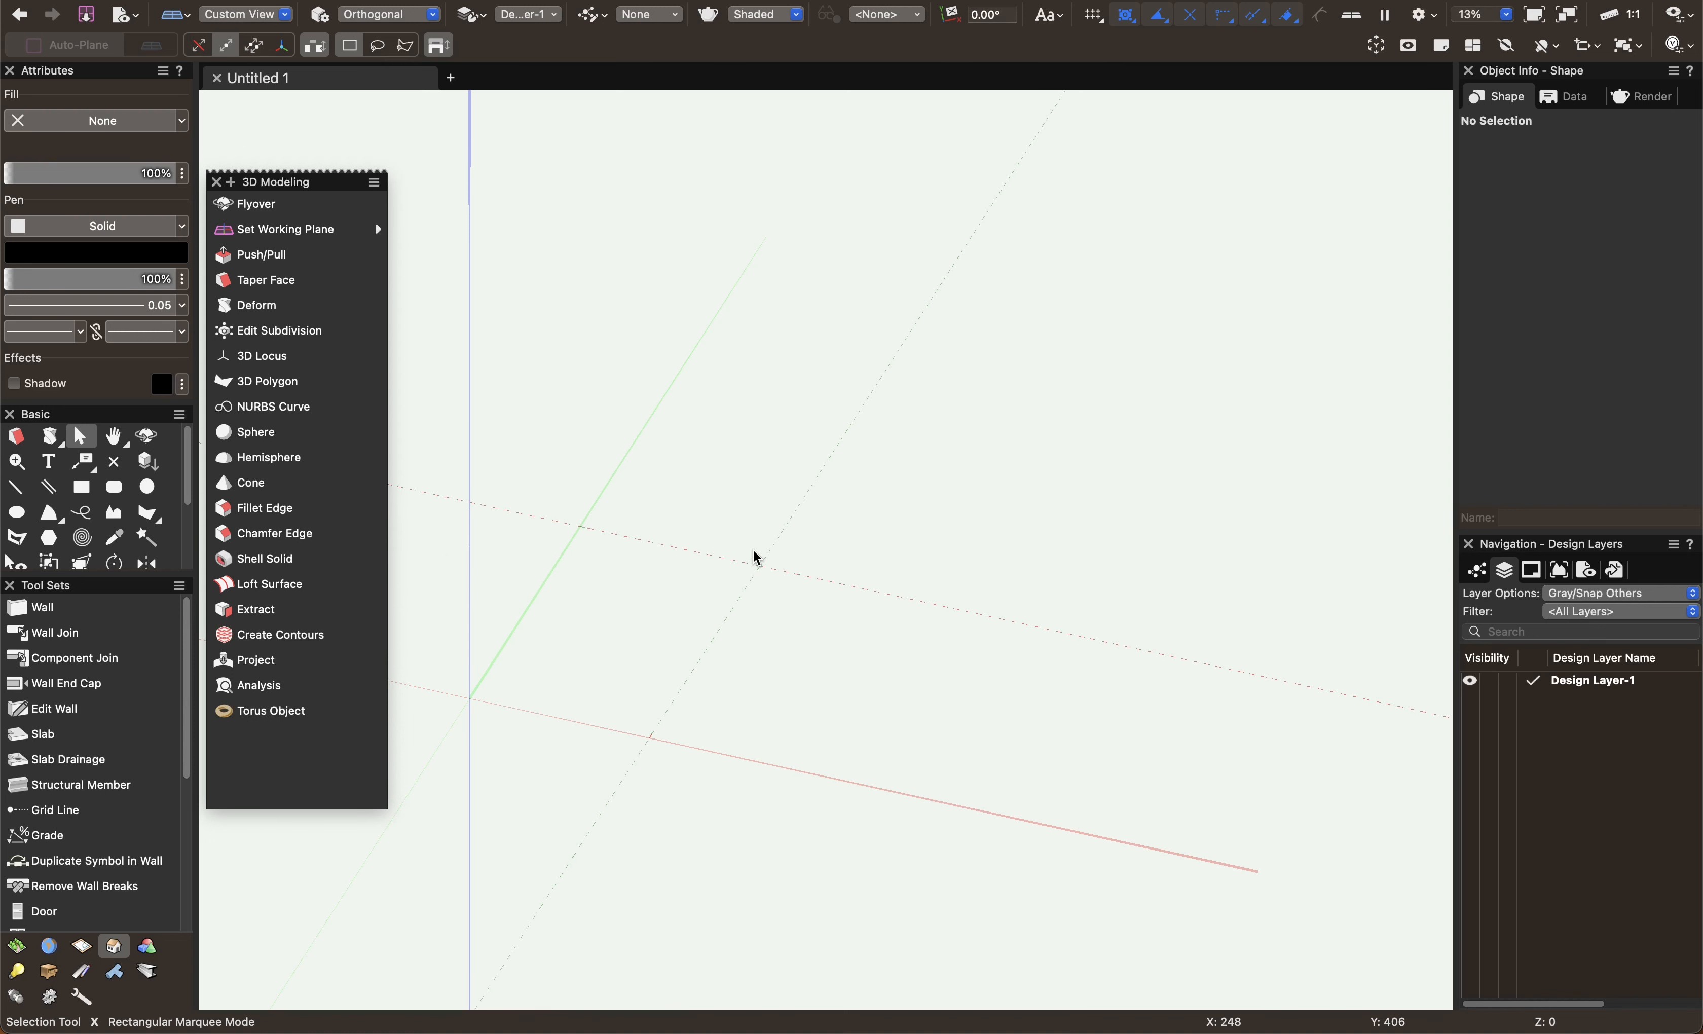
Draw a rectangle about 603 by 438 mm on the layer plane and extrude it upward into a box using Push/Pull mode.
key(4)
mouse_move(732, 420)
mouse_down()
mouse_move(937, 673)
mouse_move(1051, 702)
mouse_up()
middle_drag(1057, 601, 950, 628)
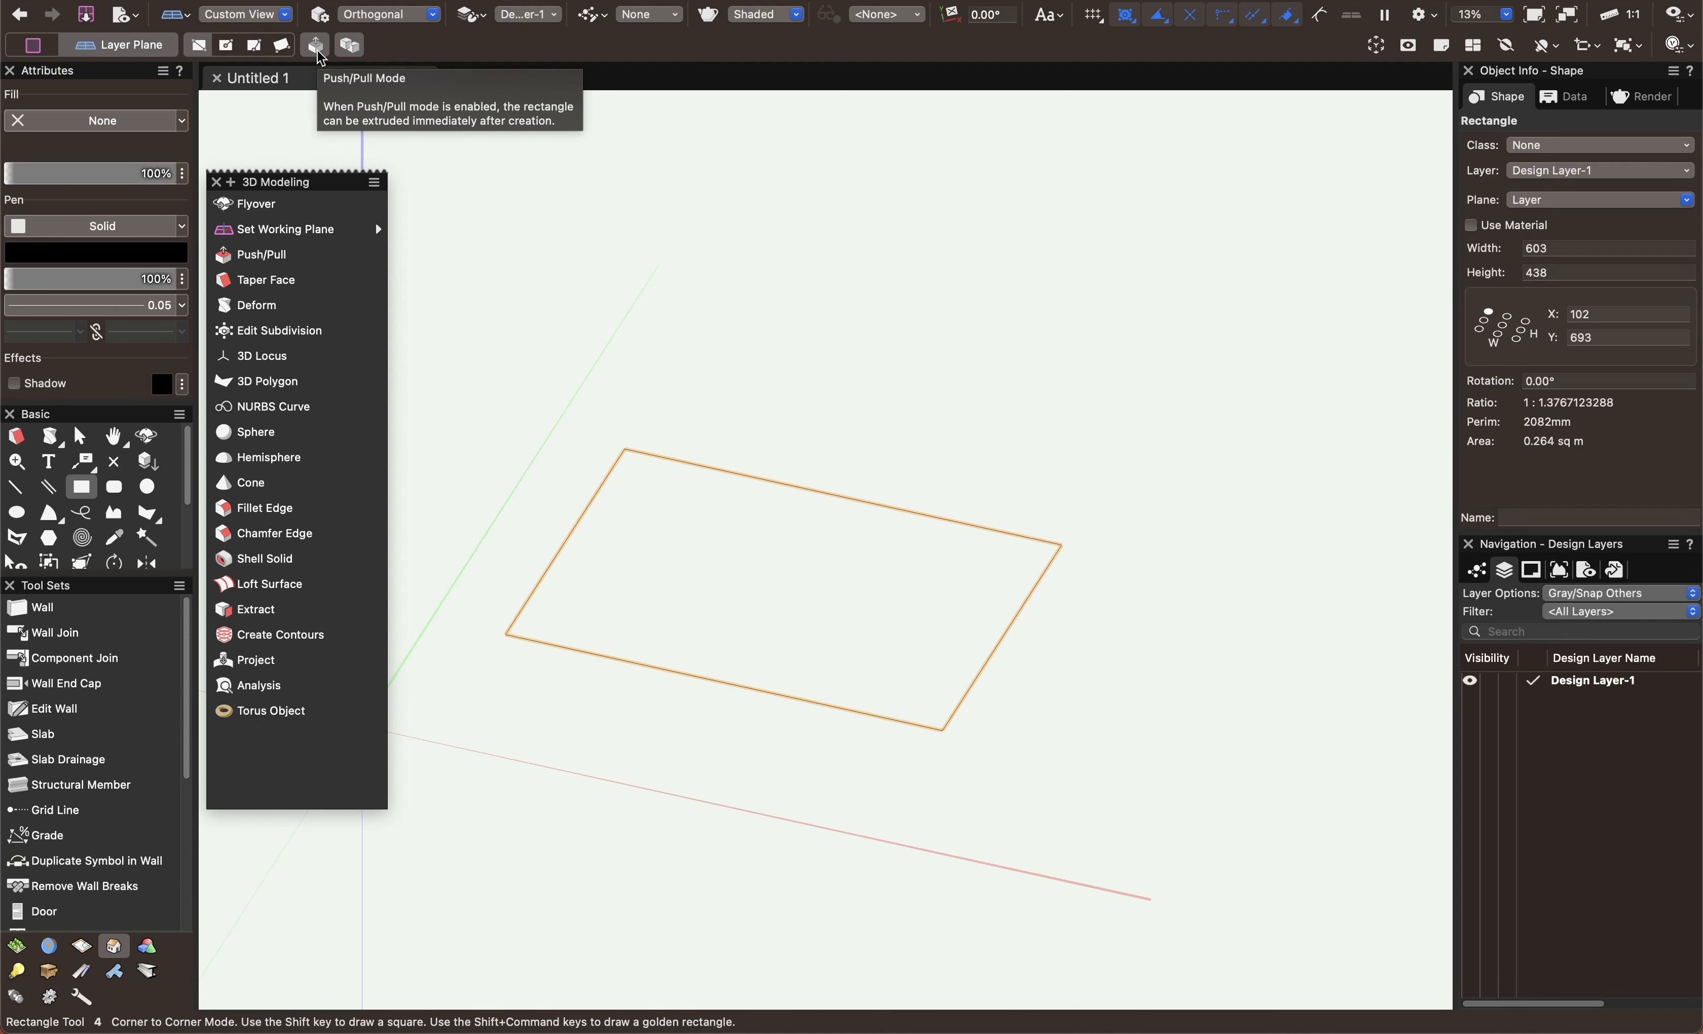
click(784, 585)
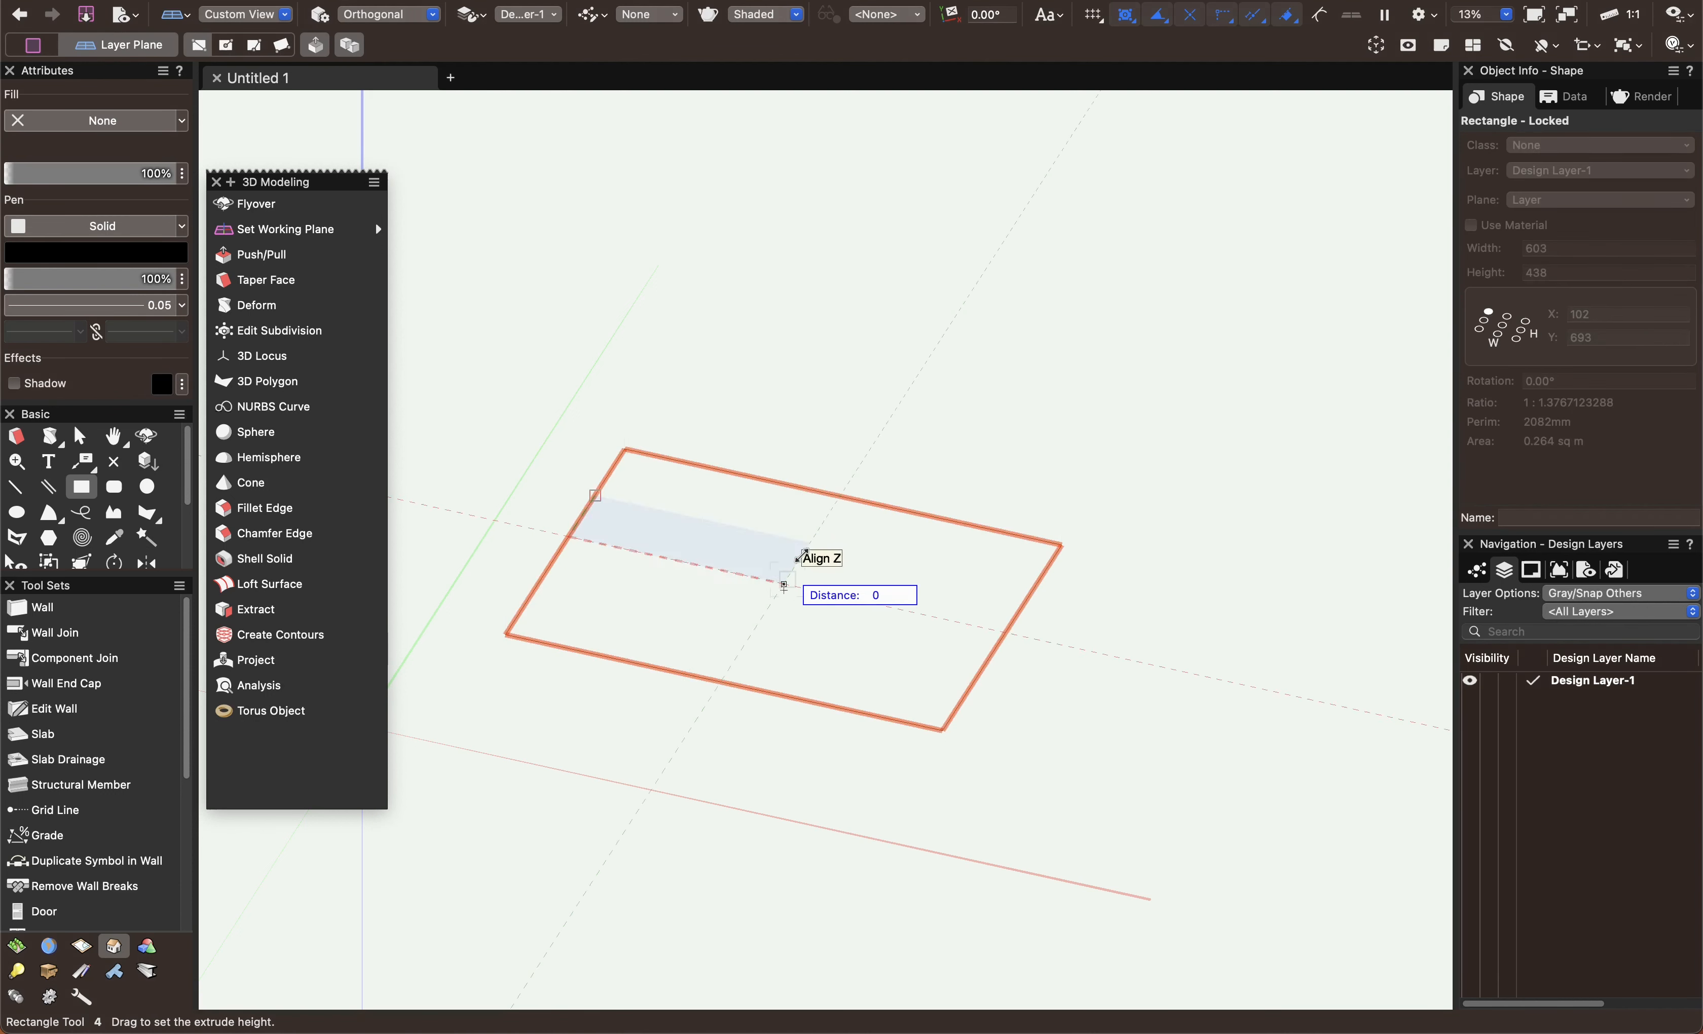
click(943, 390)
key(x)
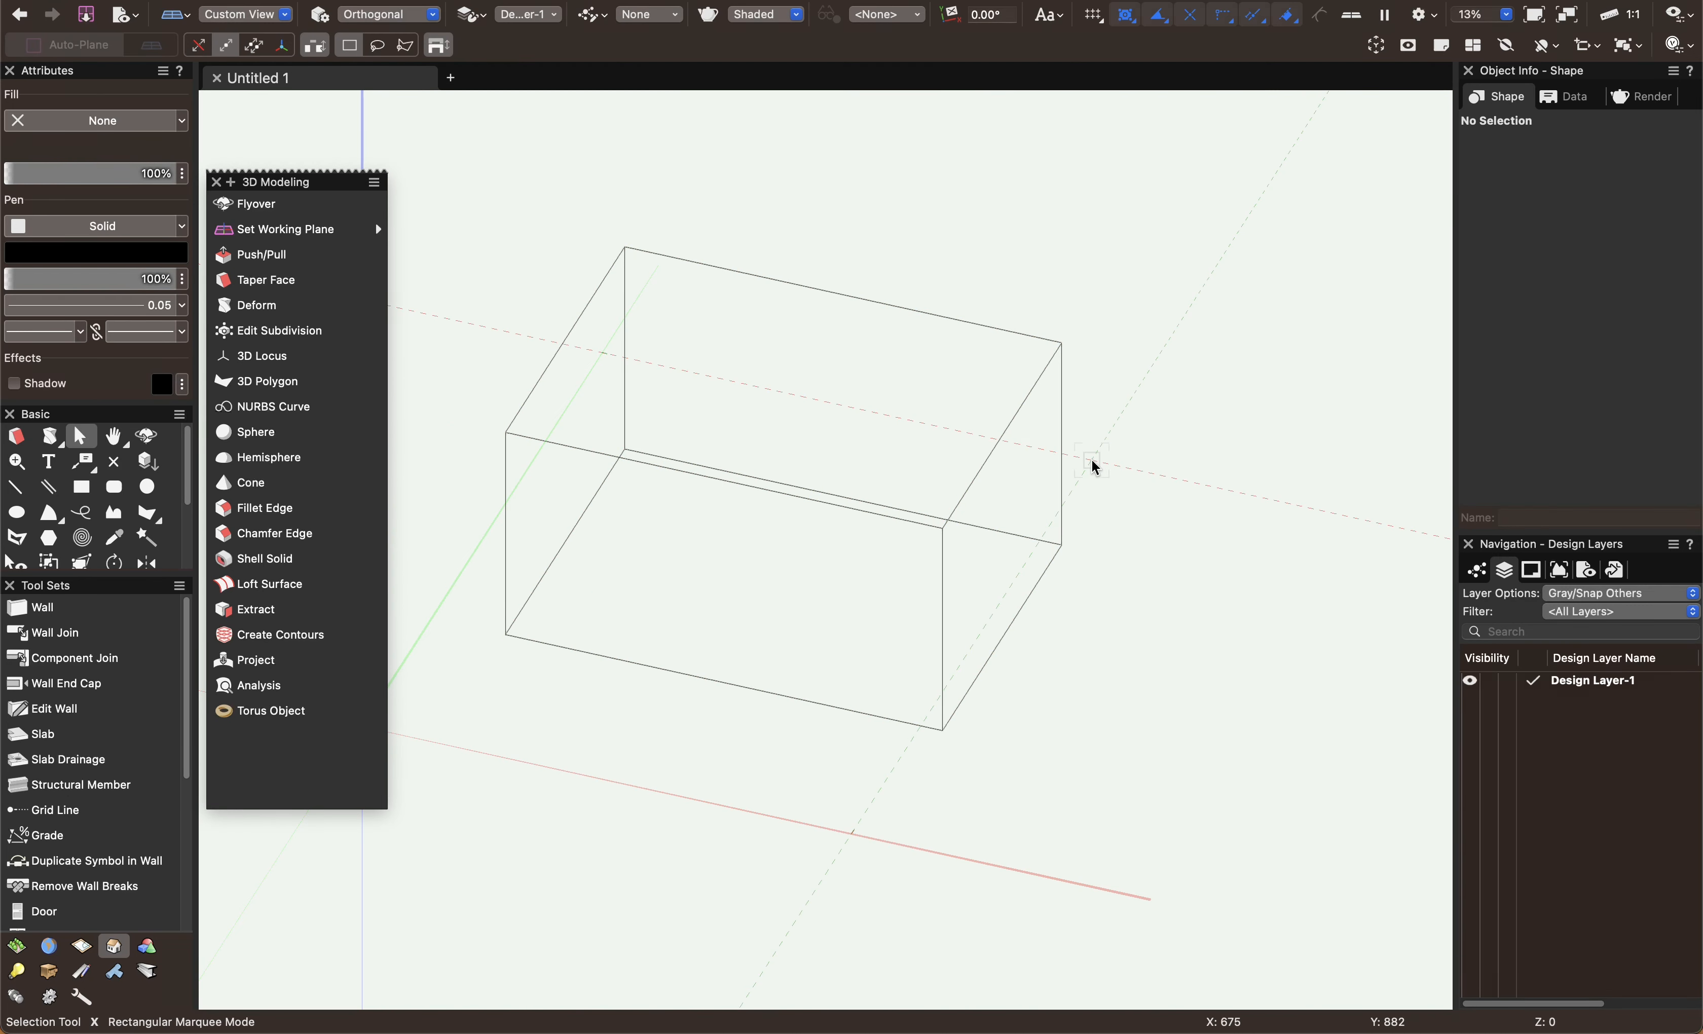
Select the extruded box and change its fill from None to Solid so its faces render shaded.
click(773, 17)
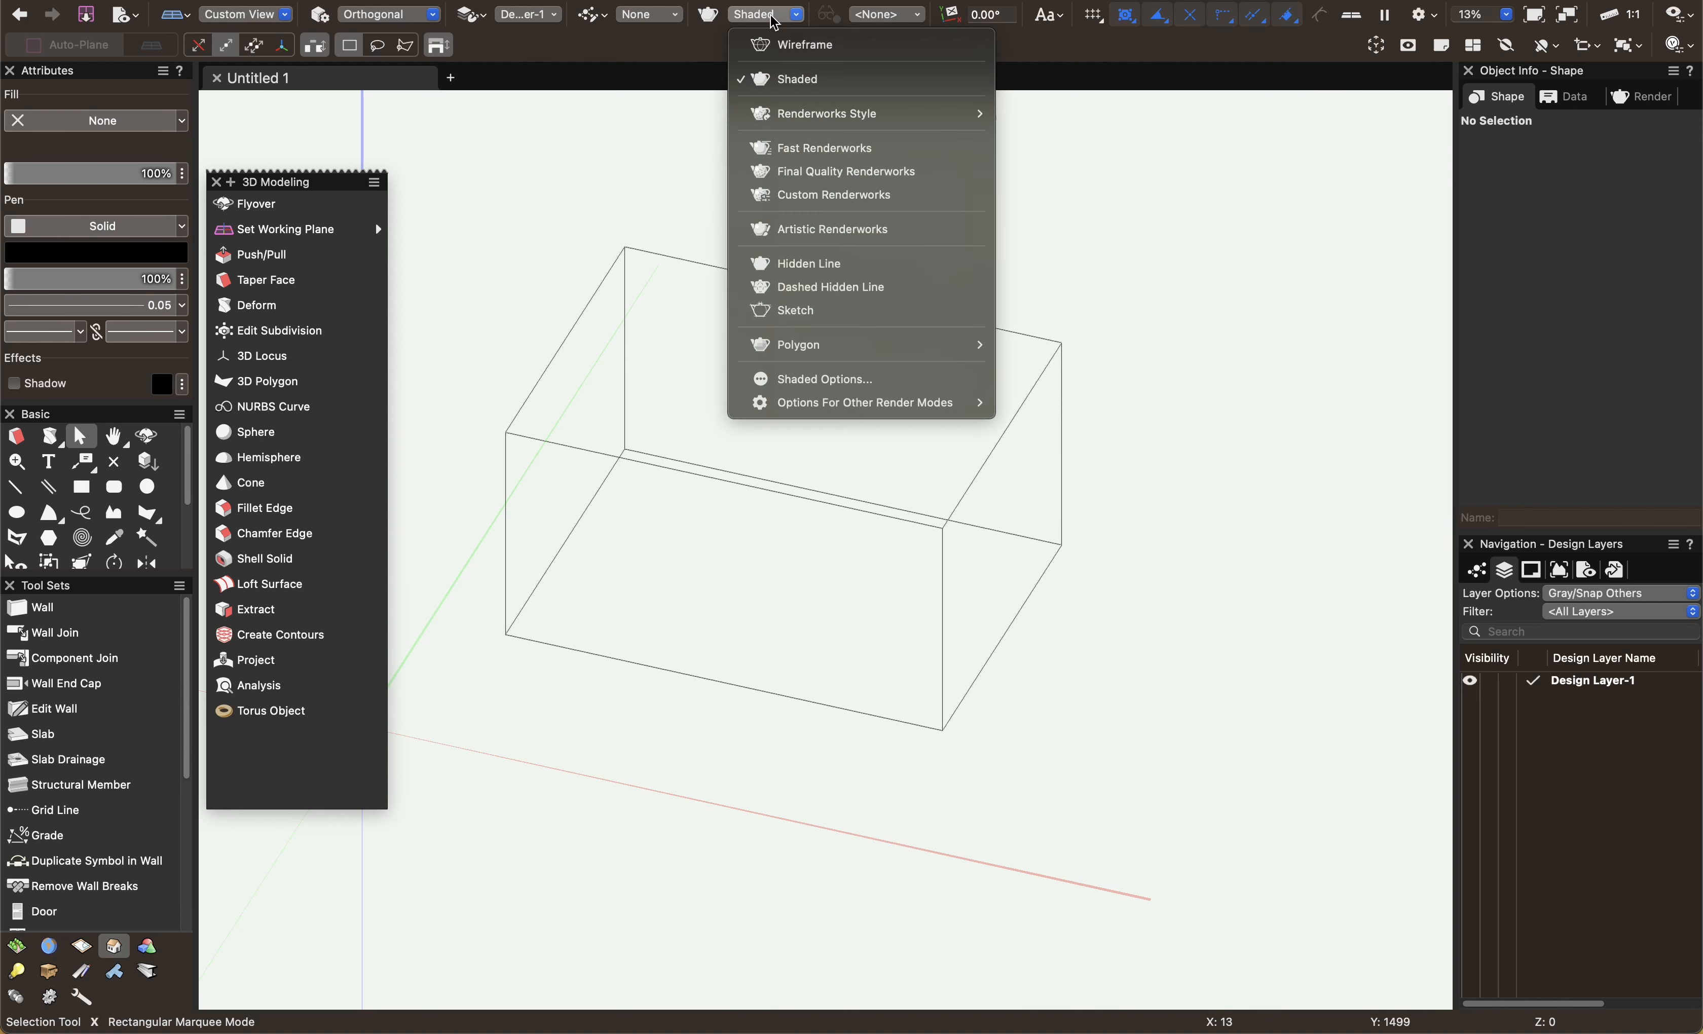
click(1140, 199)
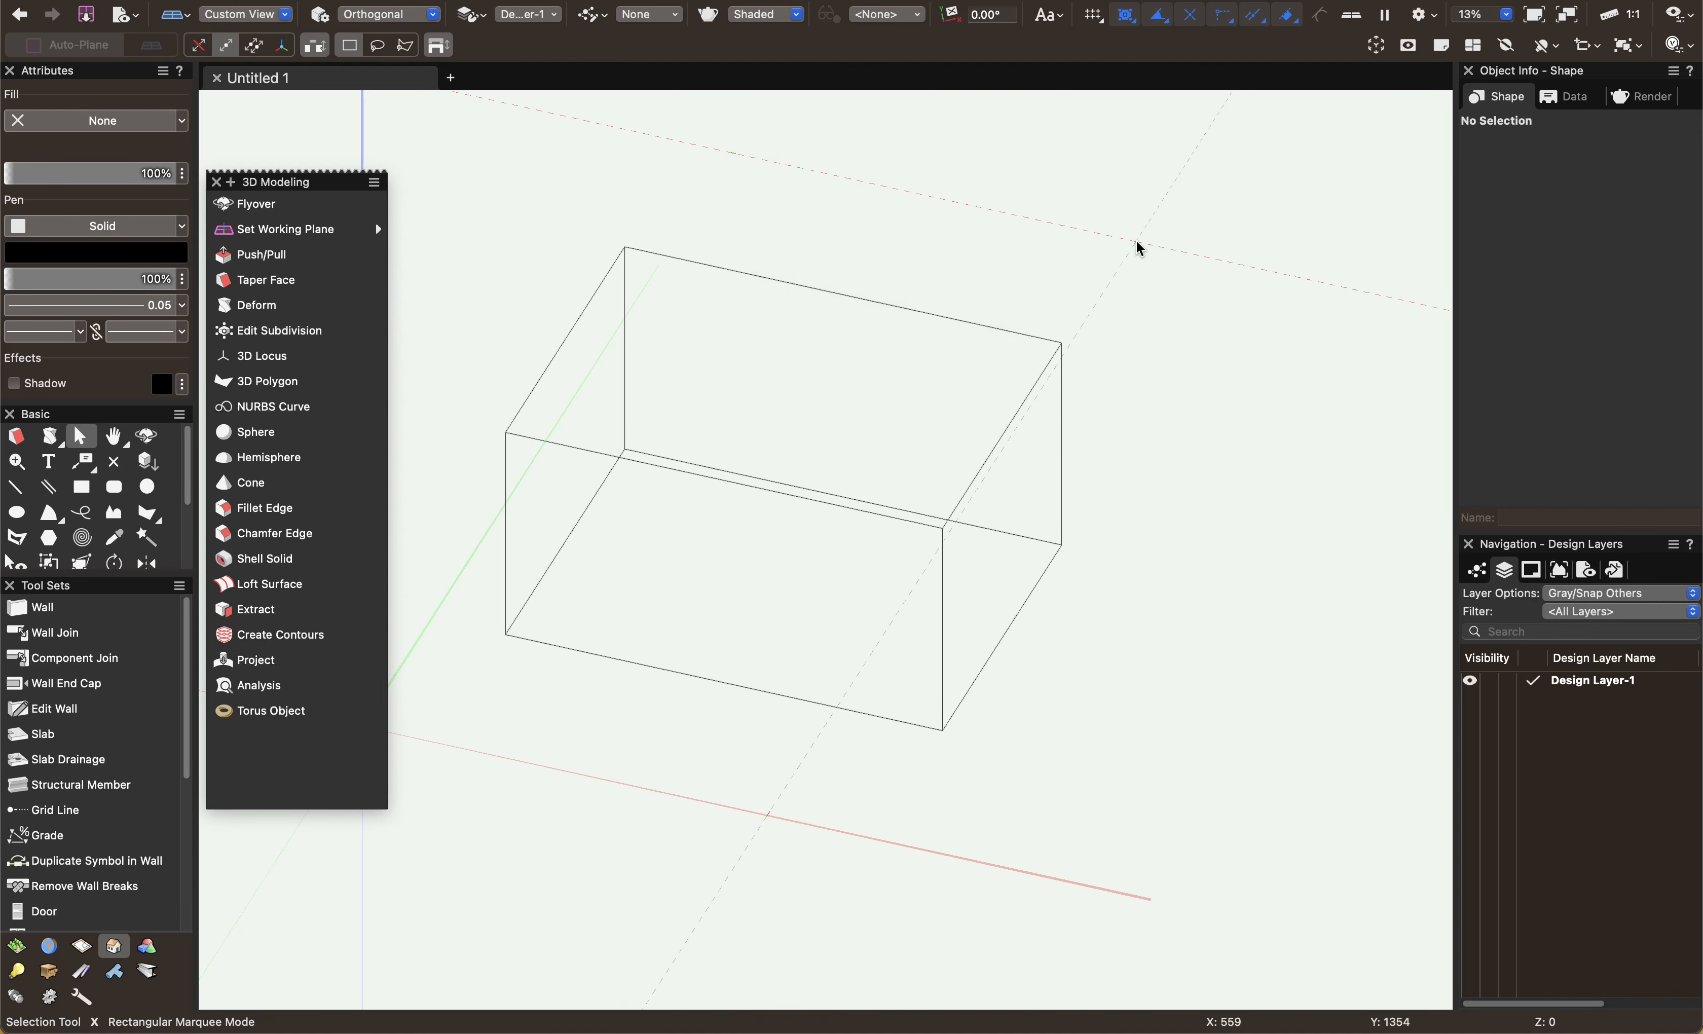
click(604, 385)
click(97, 120)
click(70, 147)
click(808, 249)
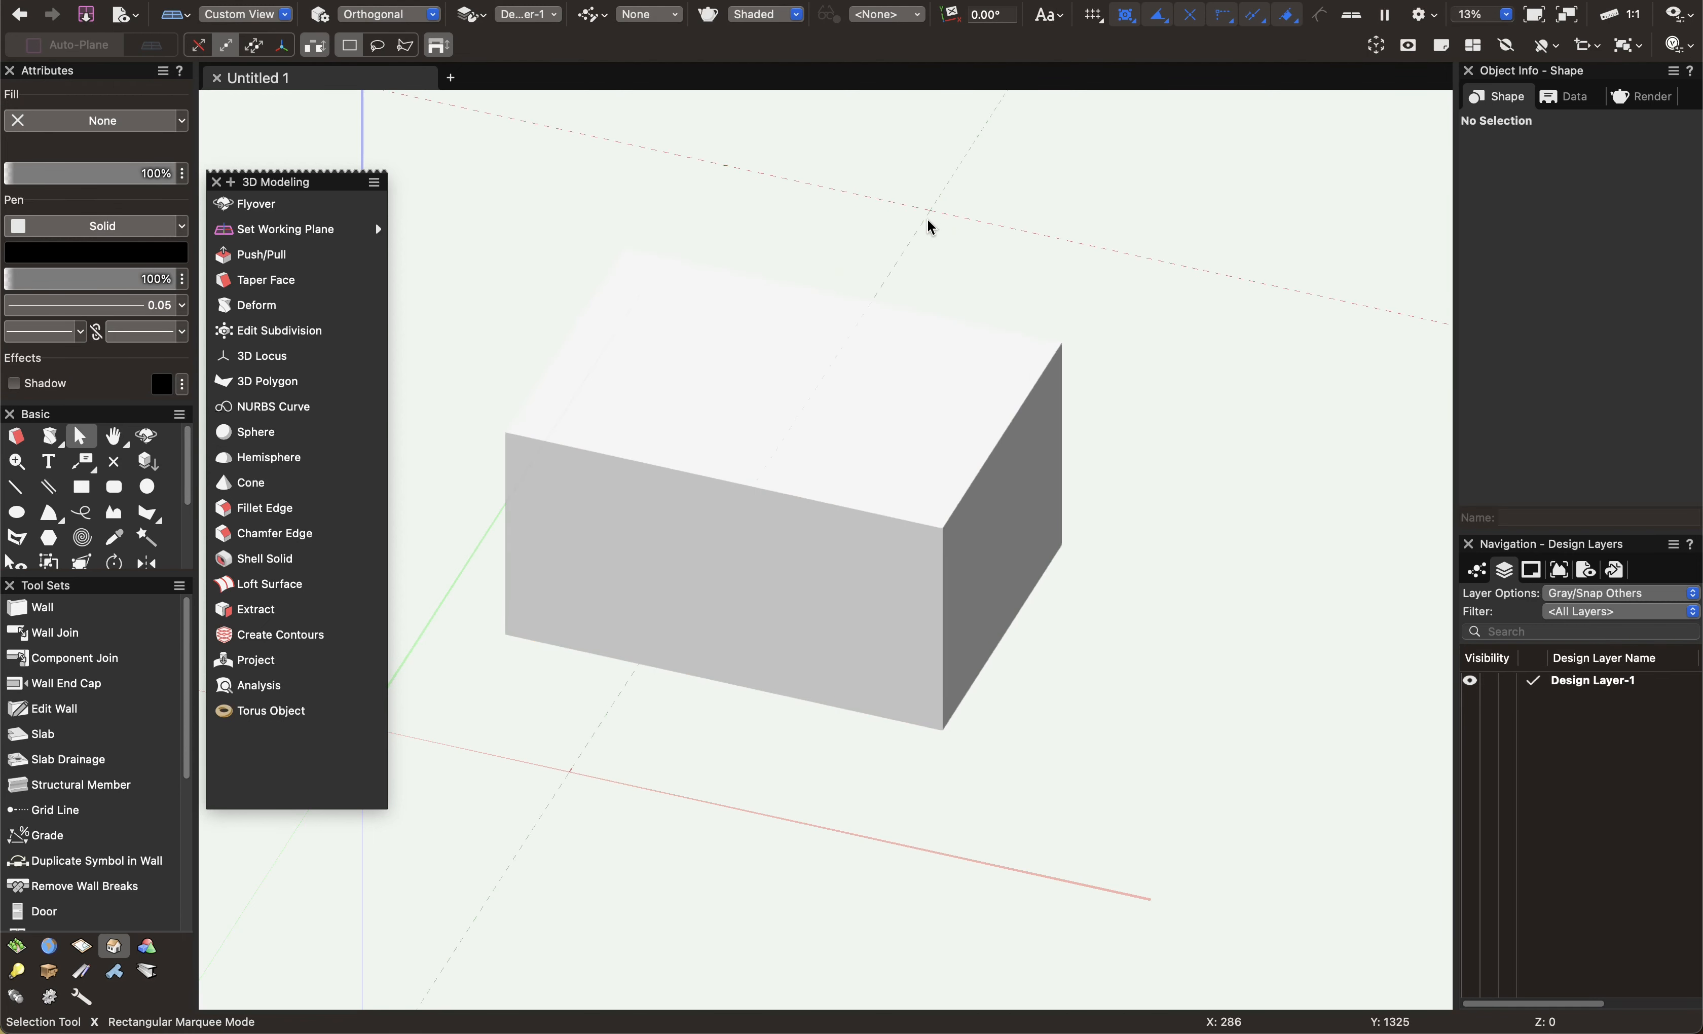
Set the default fill for new objects to Solid with nothing selected.
key(h)
drag(847, 473, 885, 504)
key(shift+c)
drag(817, 559, 808, 683)
click(80, 436)
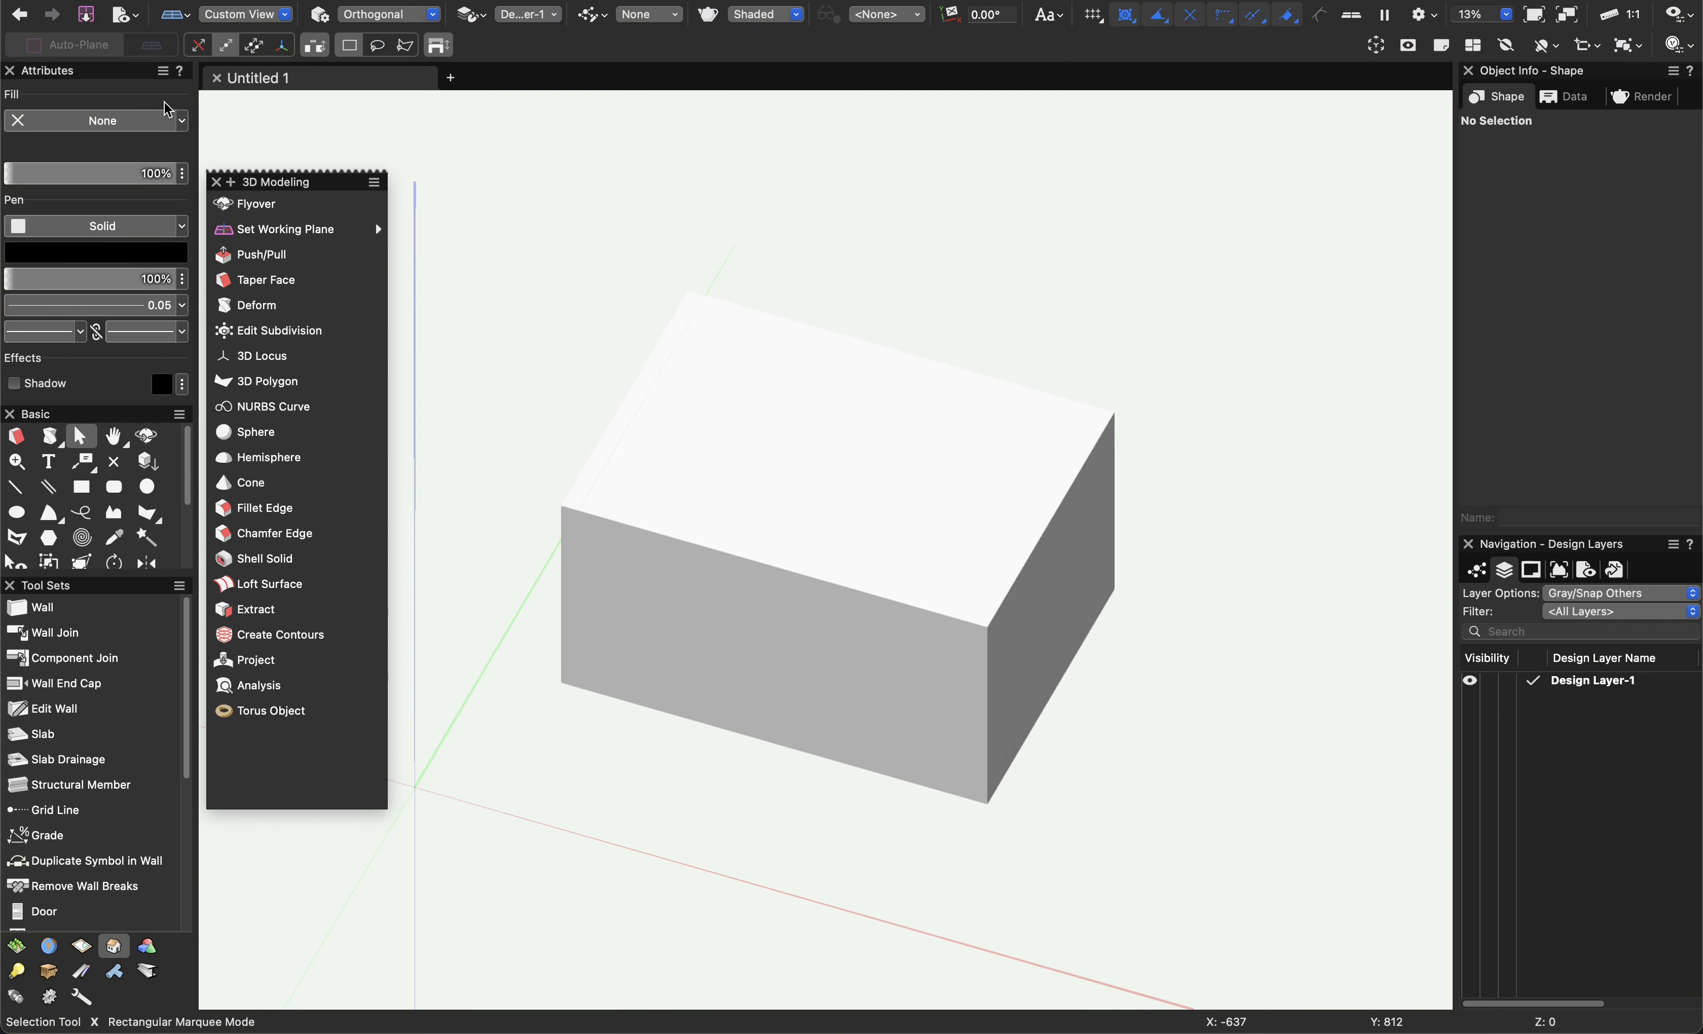
click(183, 121)
click(140, 149)
Draw a circle with a radius of about 102 mm on the layer plane beside the box.
key(h)
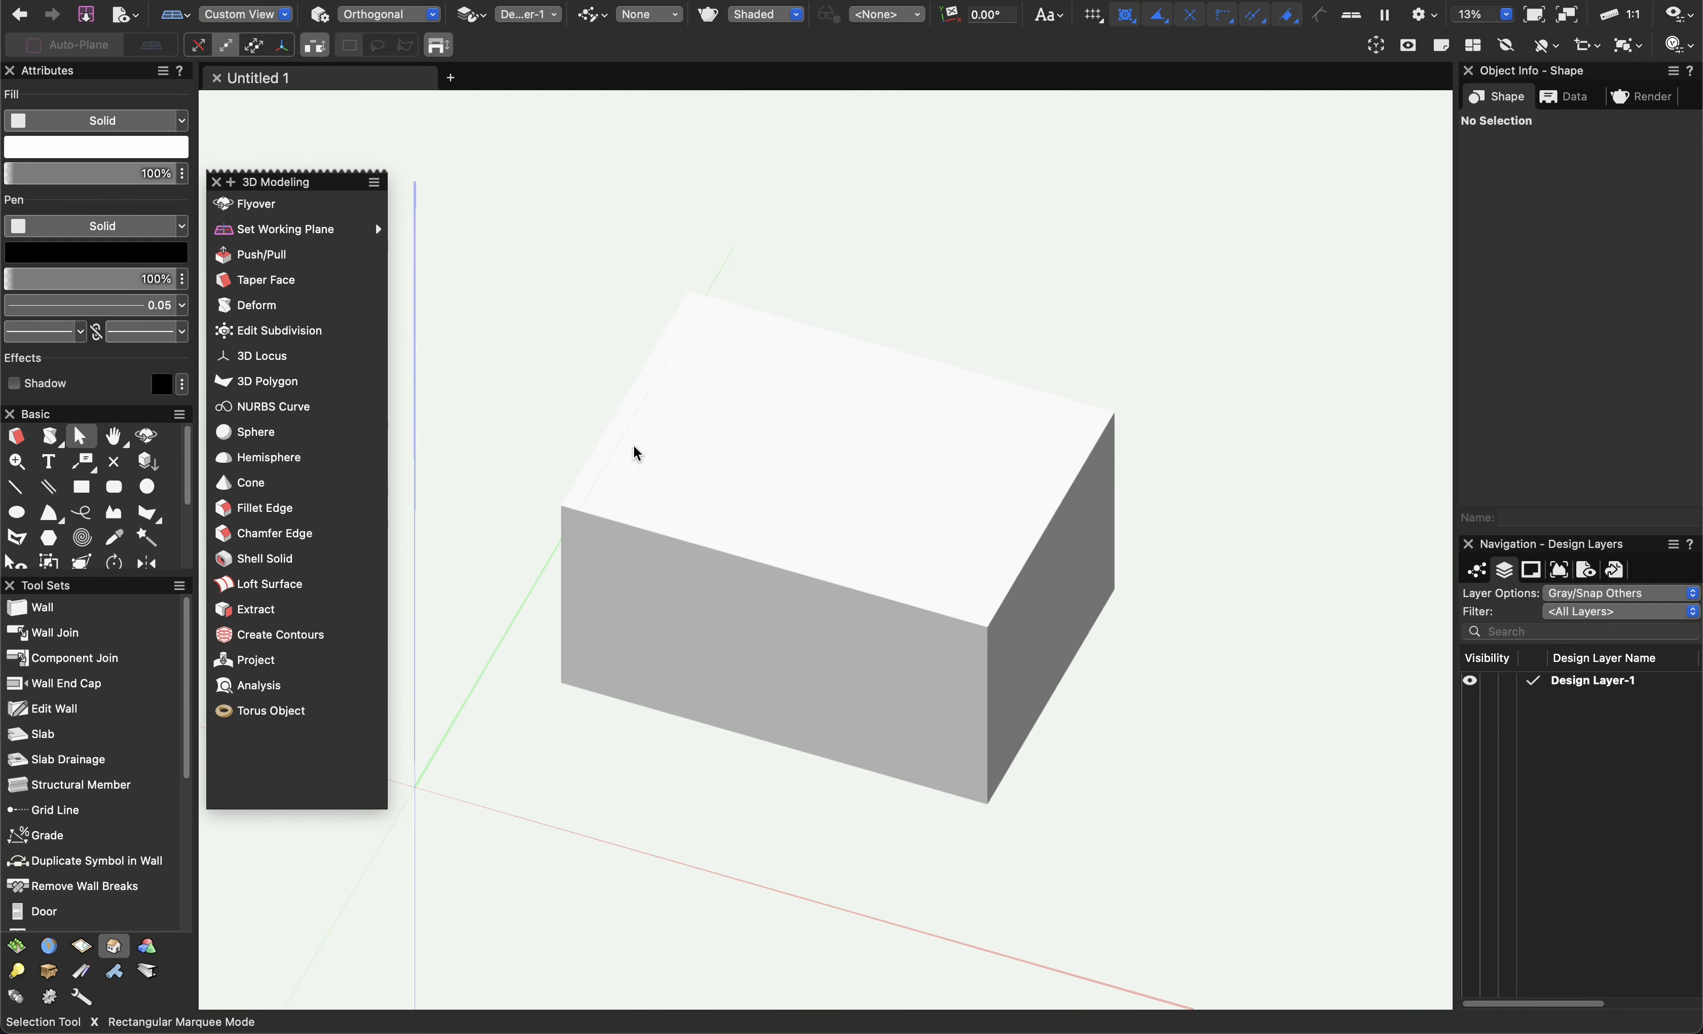
scroll(558, 443, down, 5)
scroll(505, 437, up, 1)
middle_drag(505, 437, 578, 452)
middle_drag(731, 518, 769, 527)
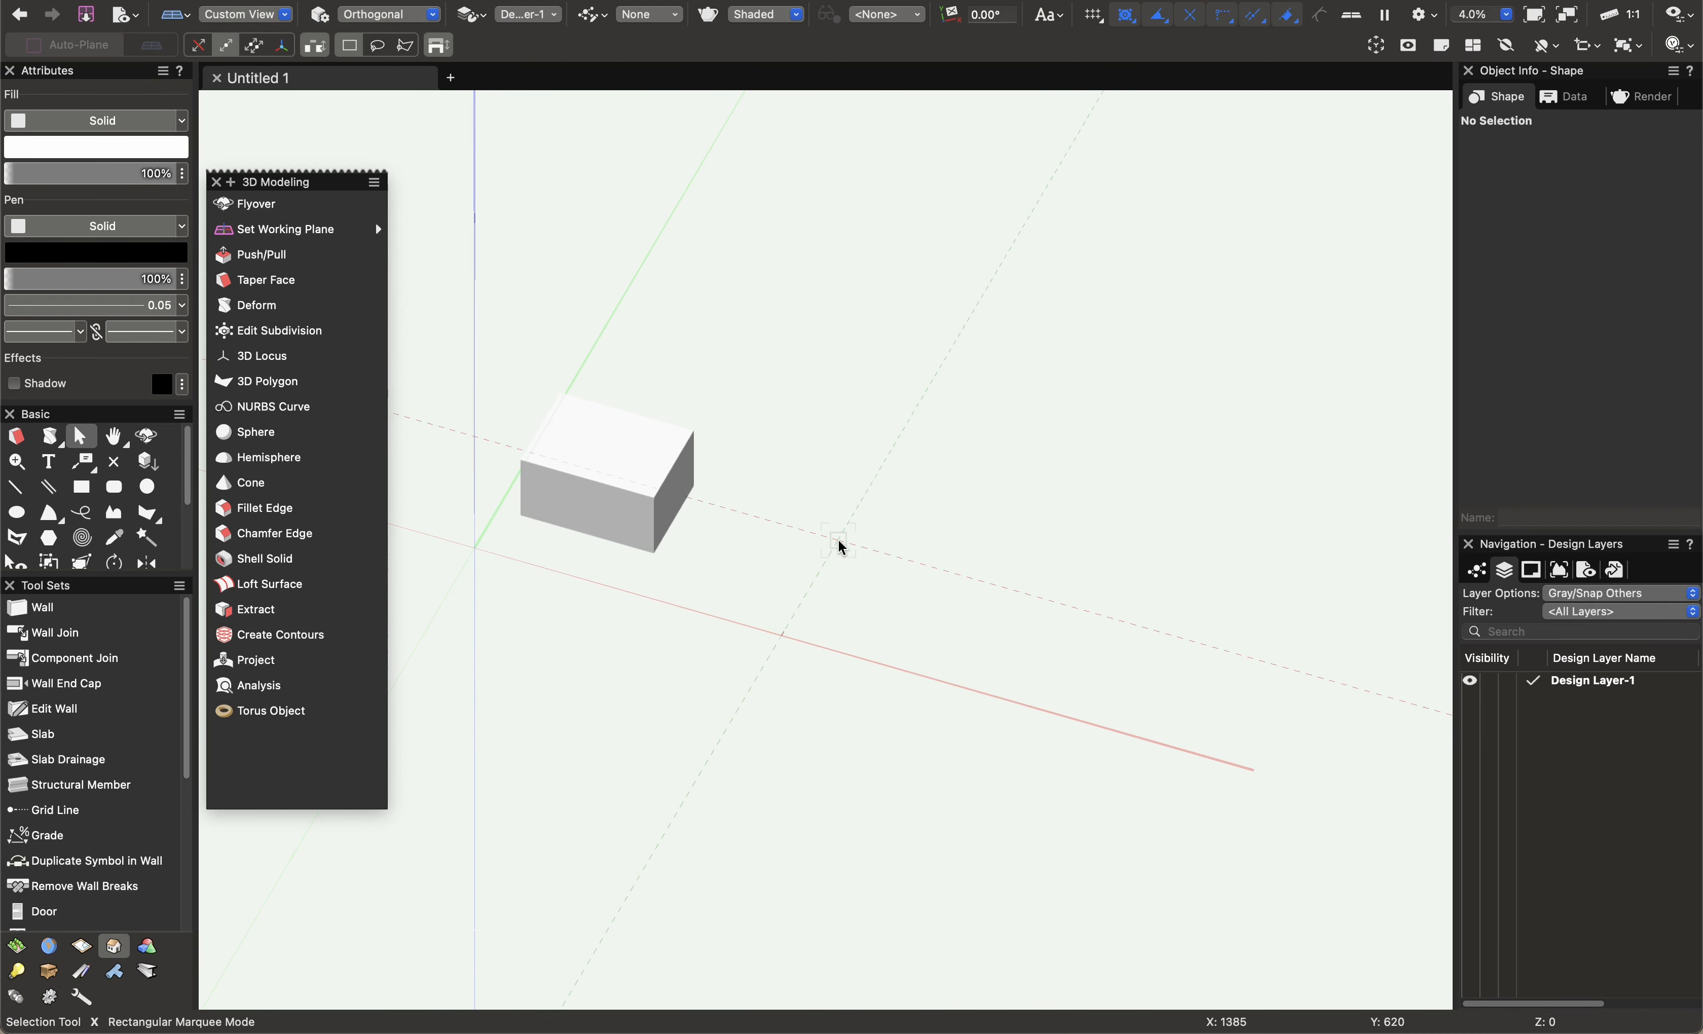
key(6)
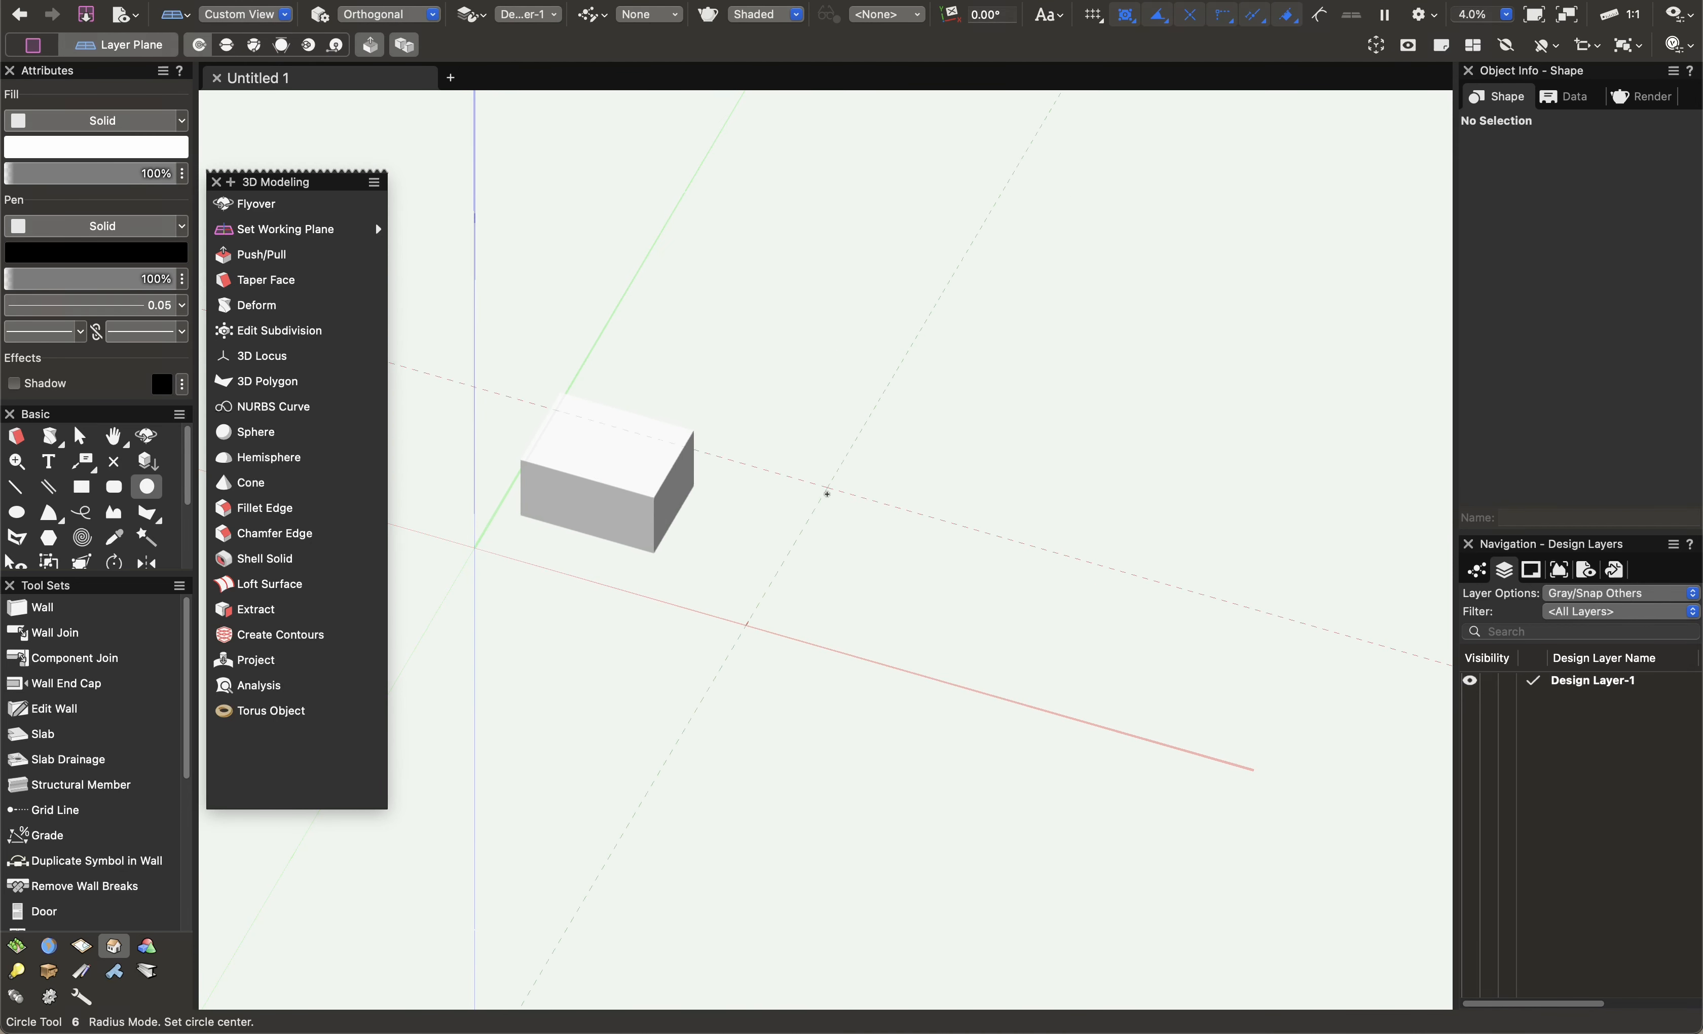
scroll(856, 540, up, 5)
click(856, 537)
click(775, 634)
scroll(829, 332, down, 1)
middle_drag(828, 332, 732, 391)
click(804, 513)
scroll(804, 513, down, 1)
middle_drag(805, 512, 813, 461)
key(x)
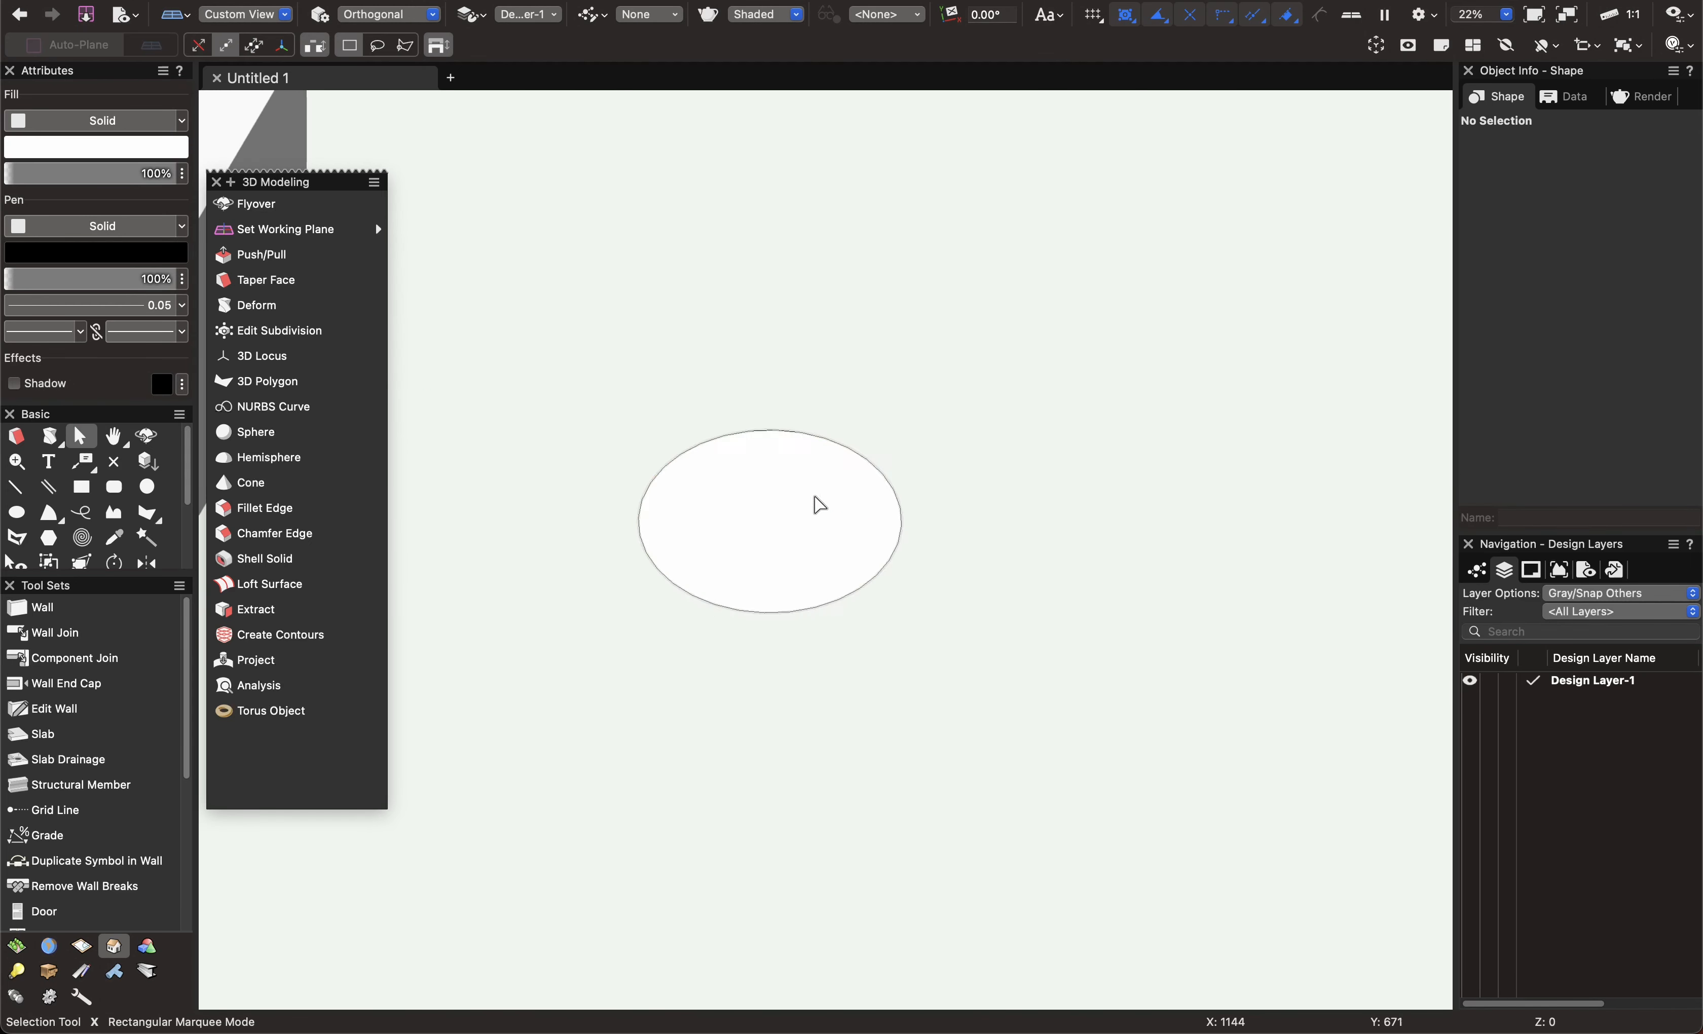
click(762, 535)
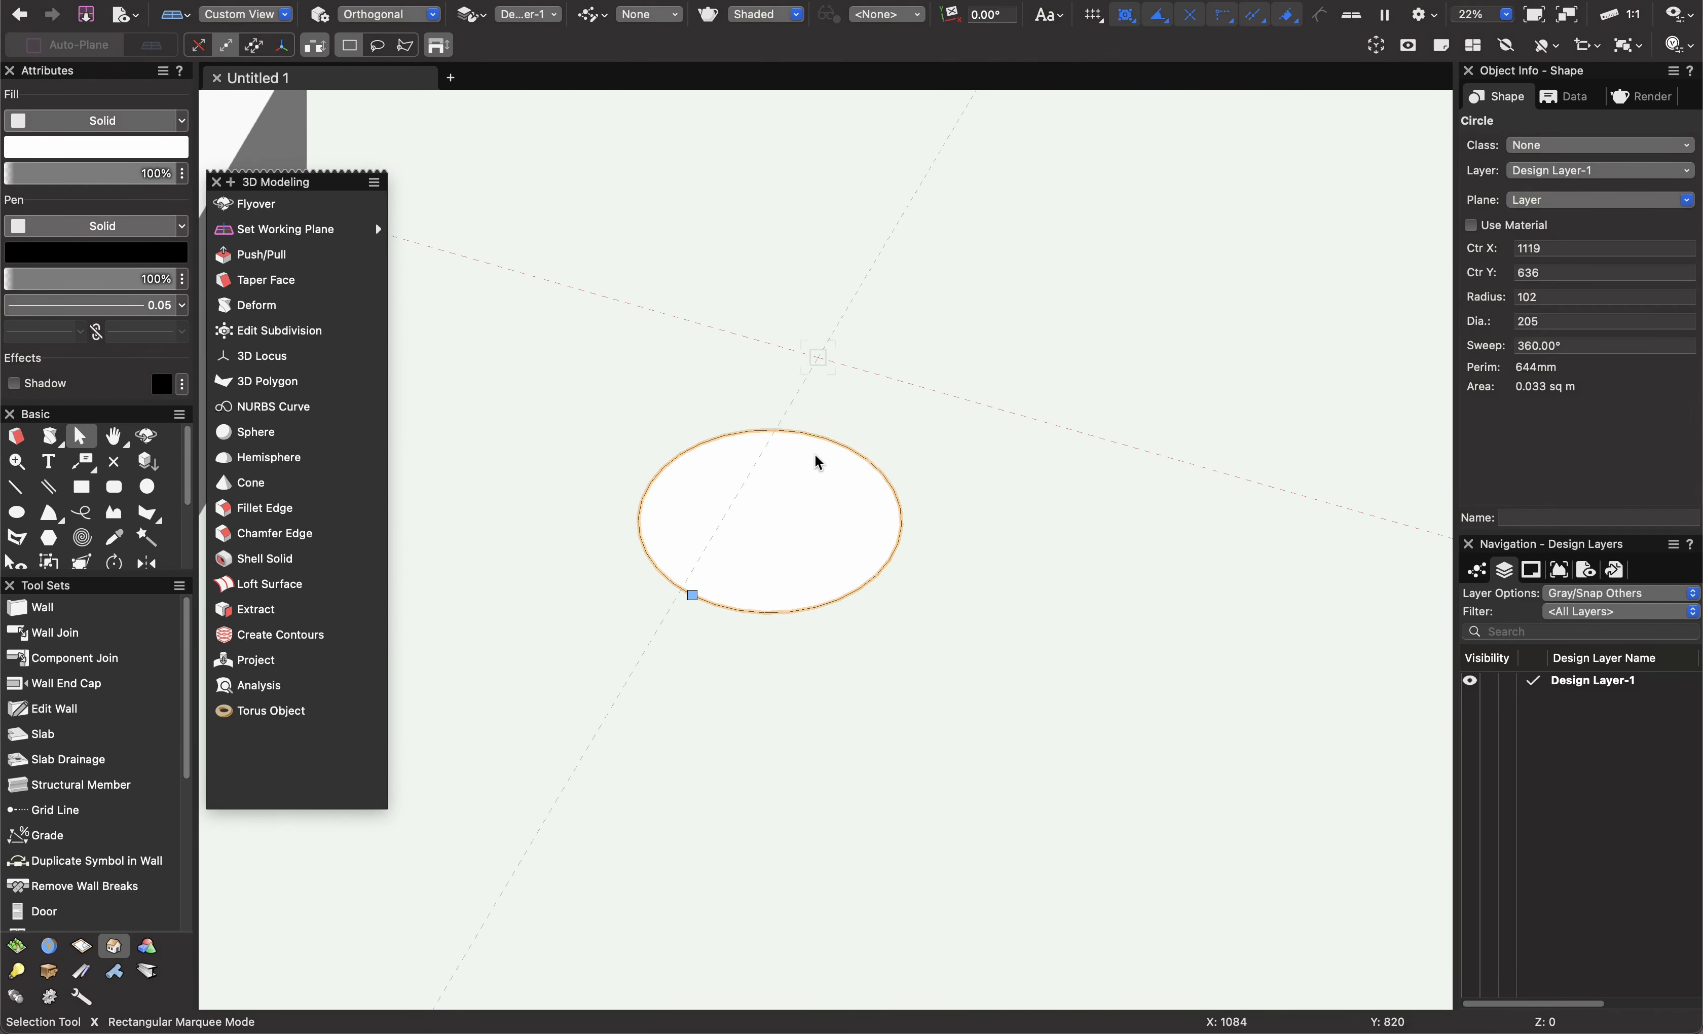
click(840, 356)
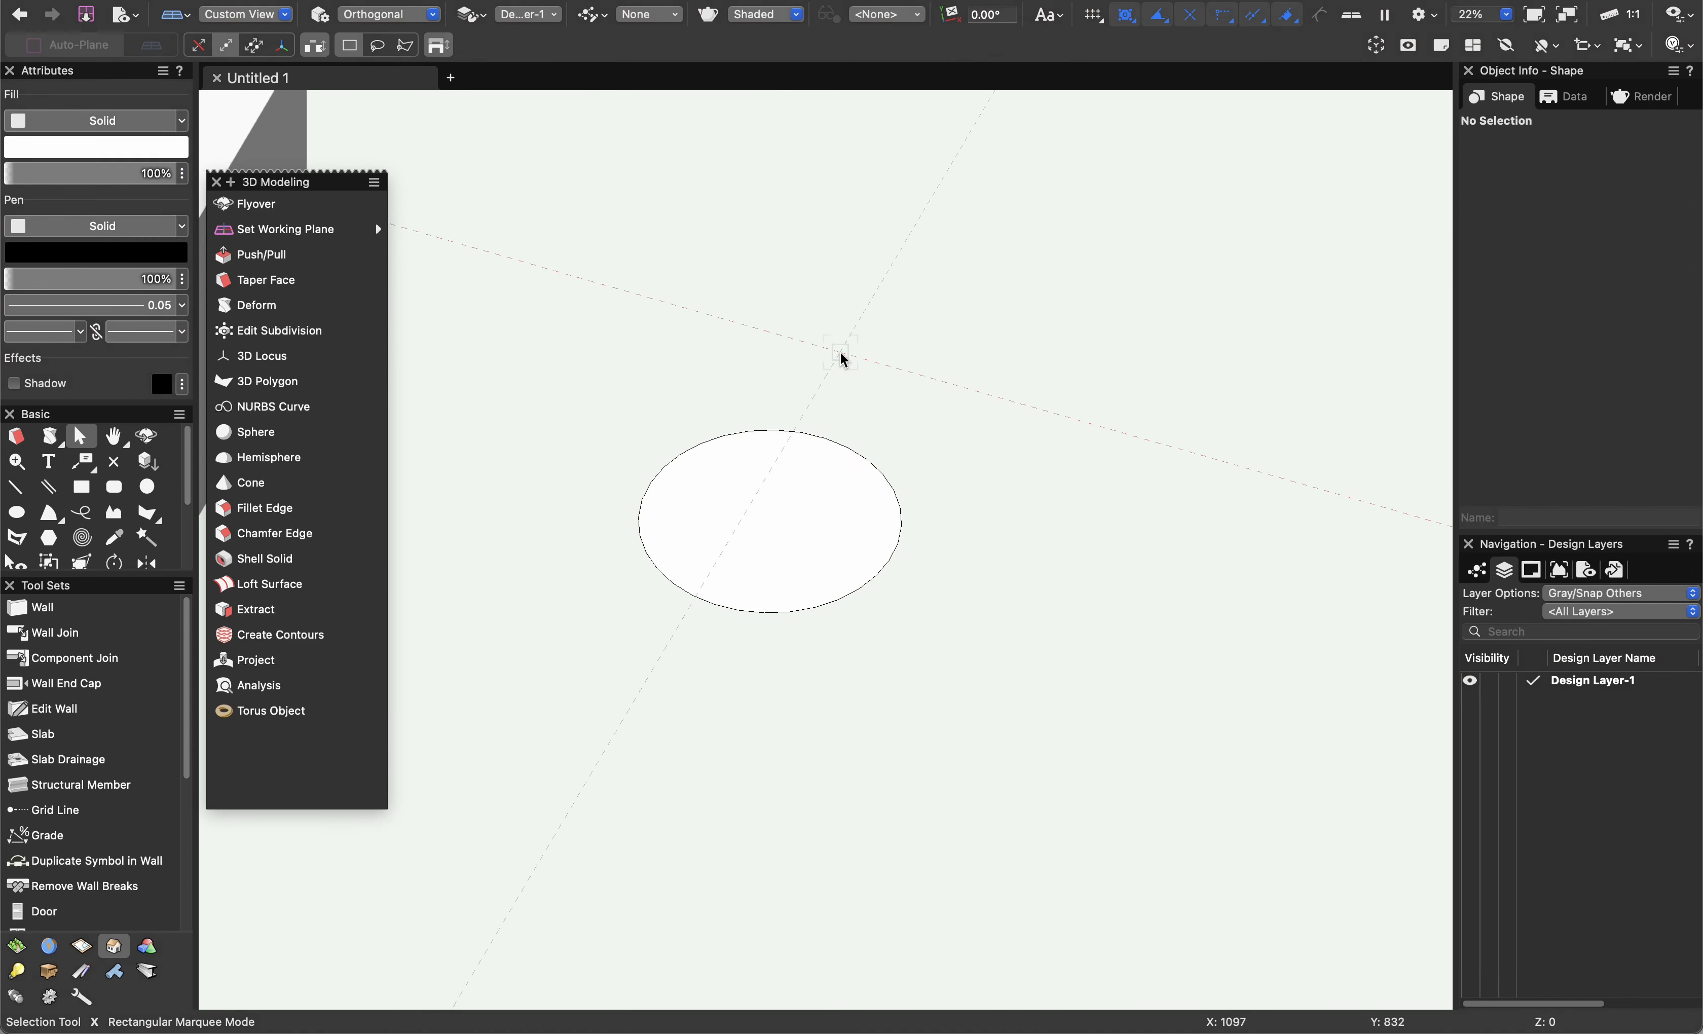
Extrude the circle 500 mm upward into a cylinder with the Push/Pull tool.
click(258, 261)
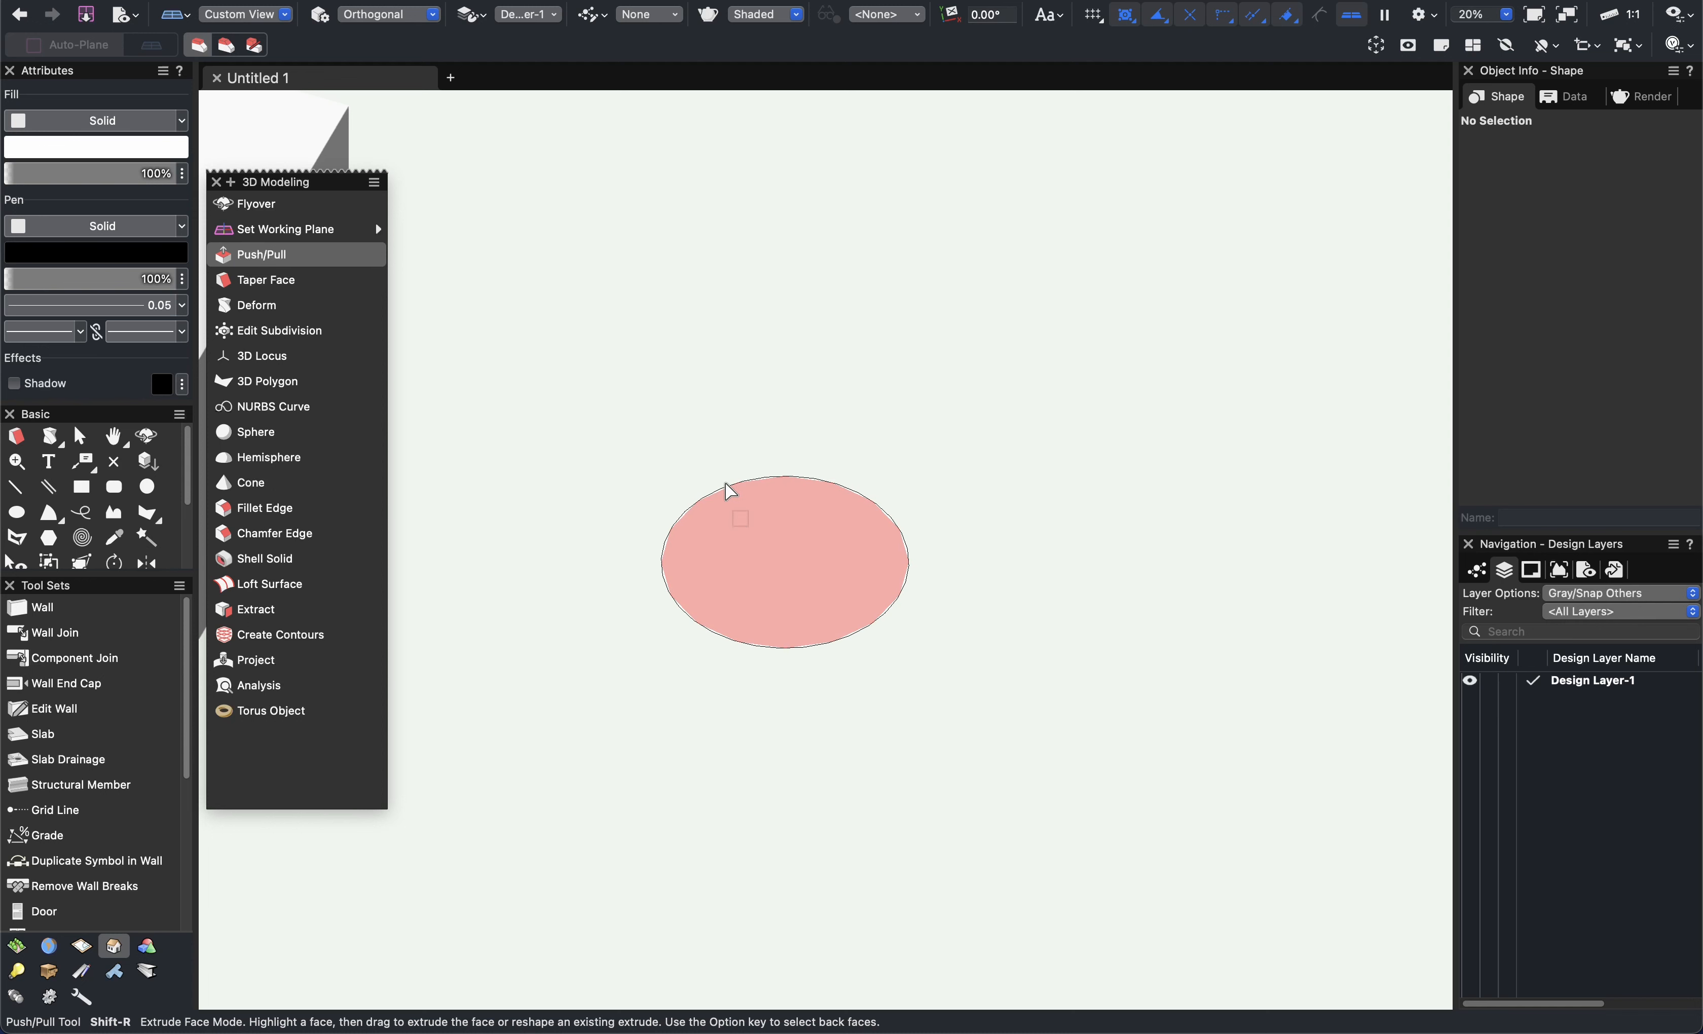
middle_drag(647, 426, 647, 458)
drag(795, 603, 796, 320)
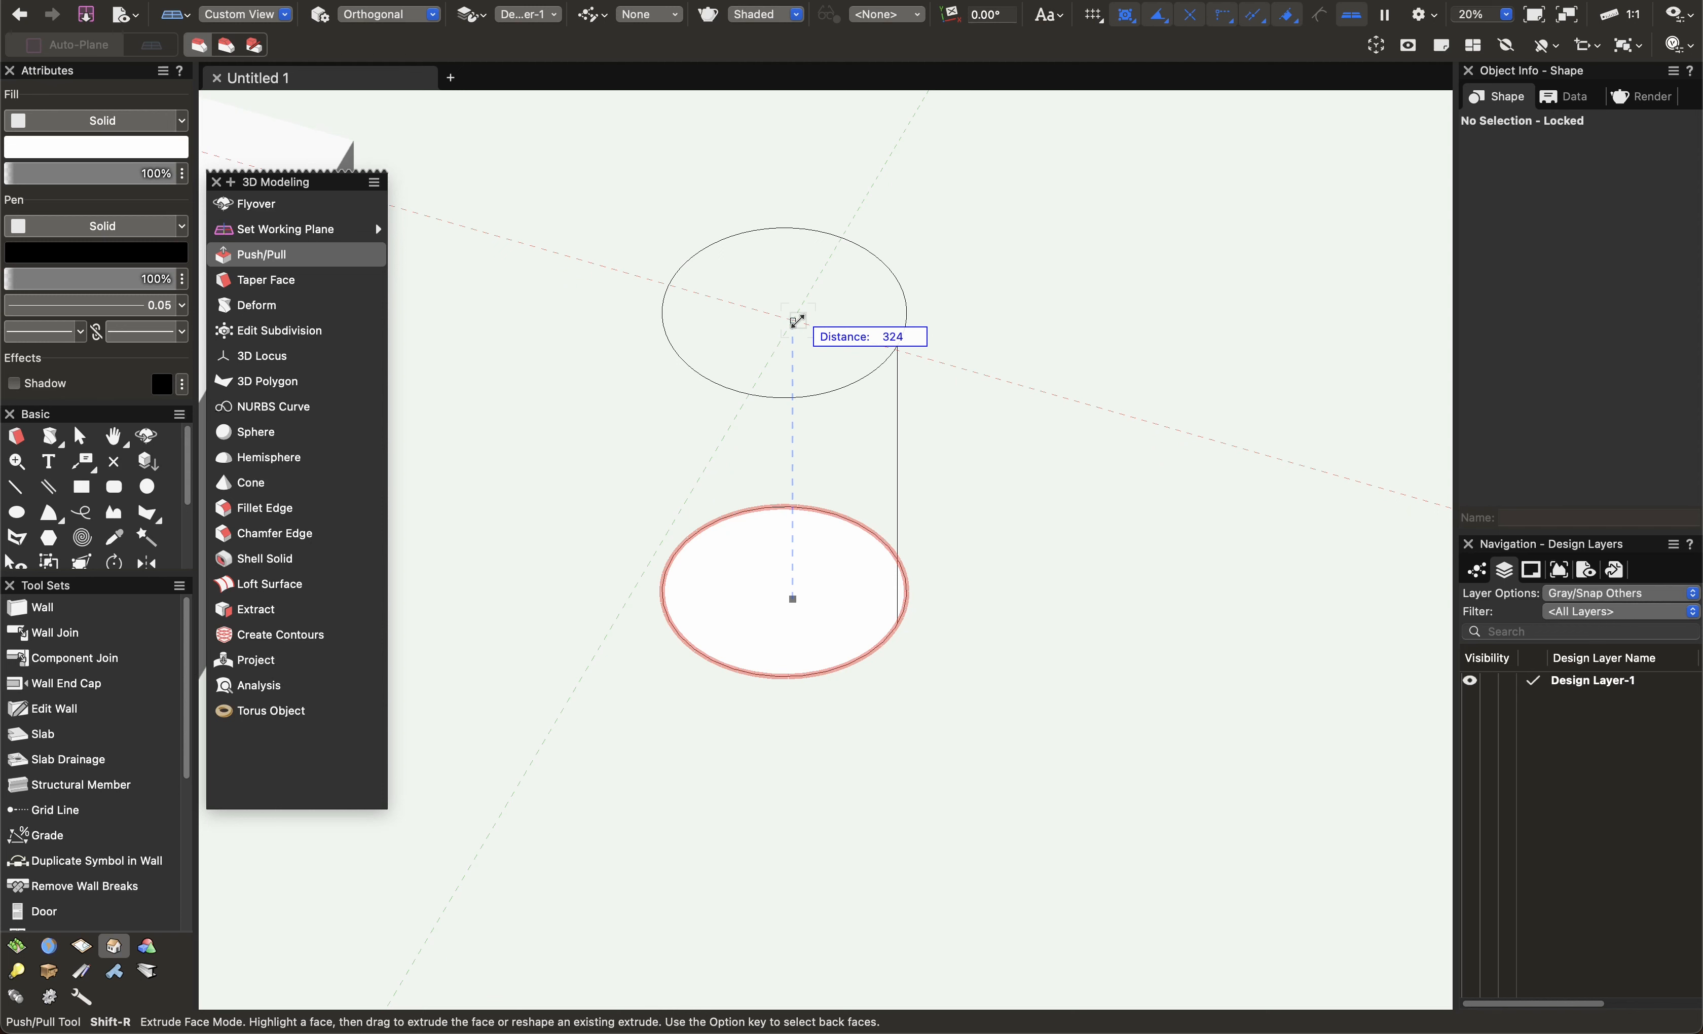
key(Return)
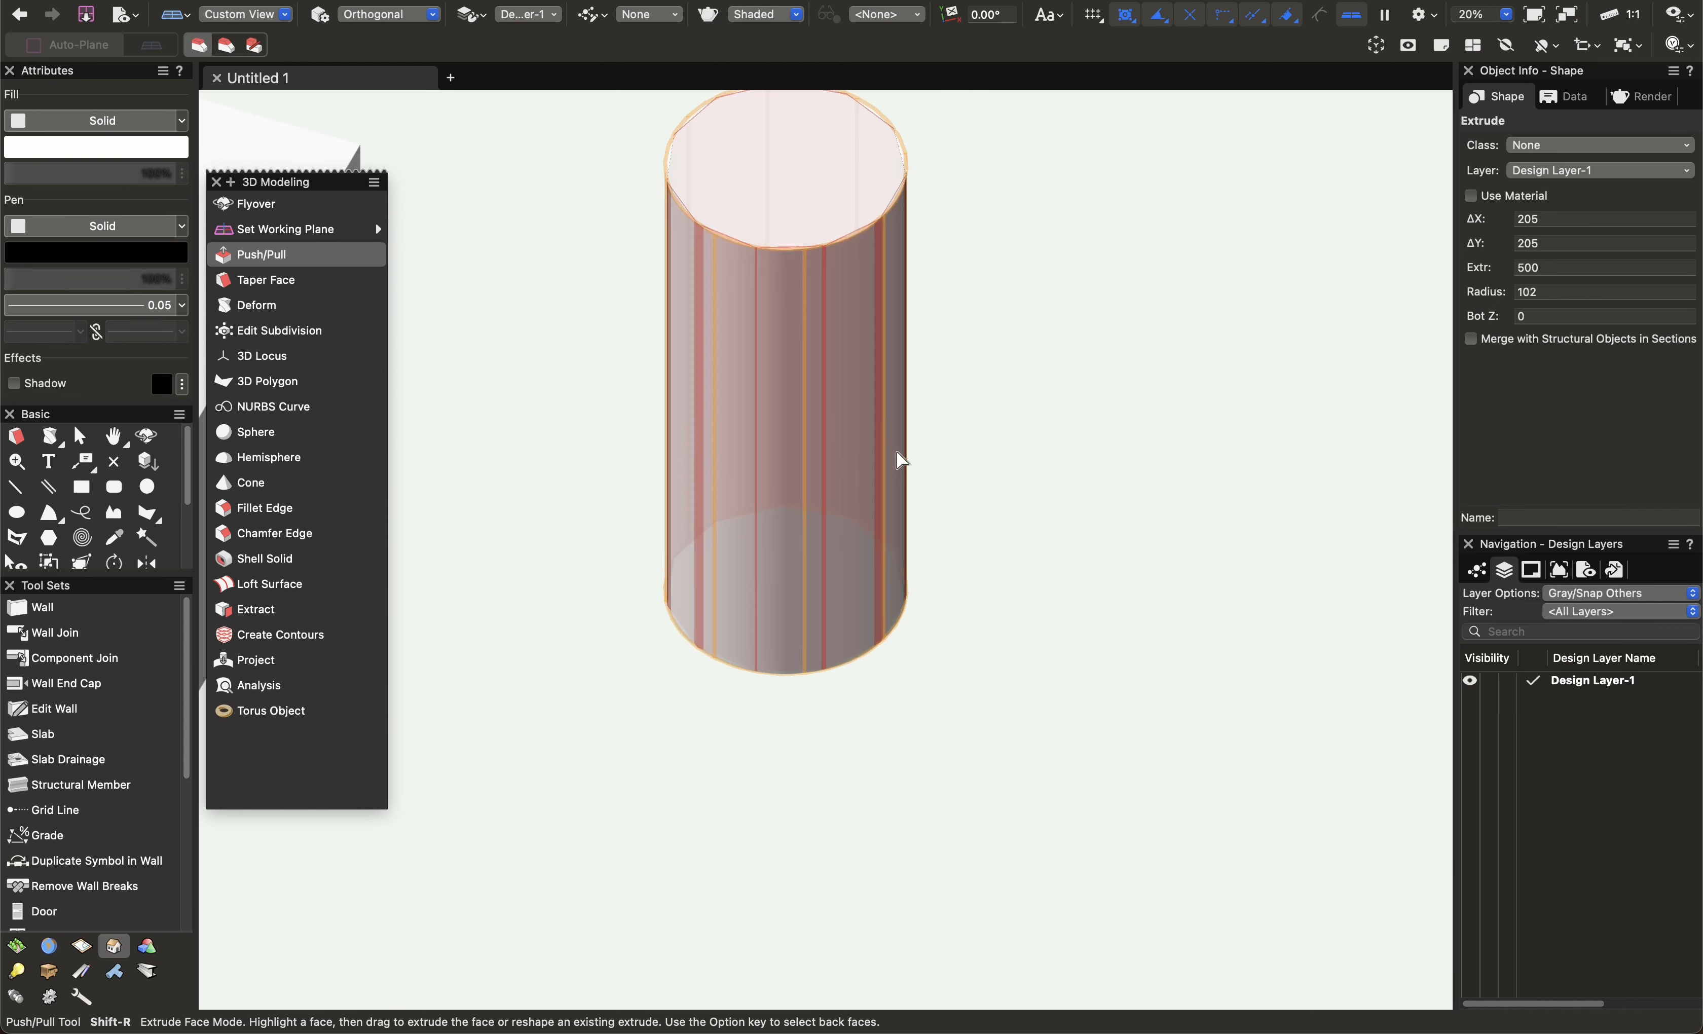
scroll(1009, 582, down, 5)
key(x)
key(x)
ctrl+middle_drag(945, 553, 1241, 745)
scroll(754, 593, up, 5)
scroll(1242, 745, down, 1)
middle_drag(996, 718, 1087, 725)
key(x)
key(4)
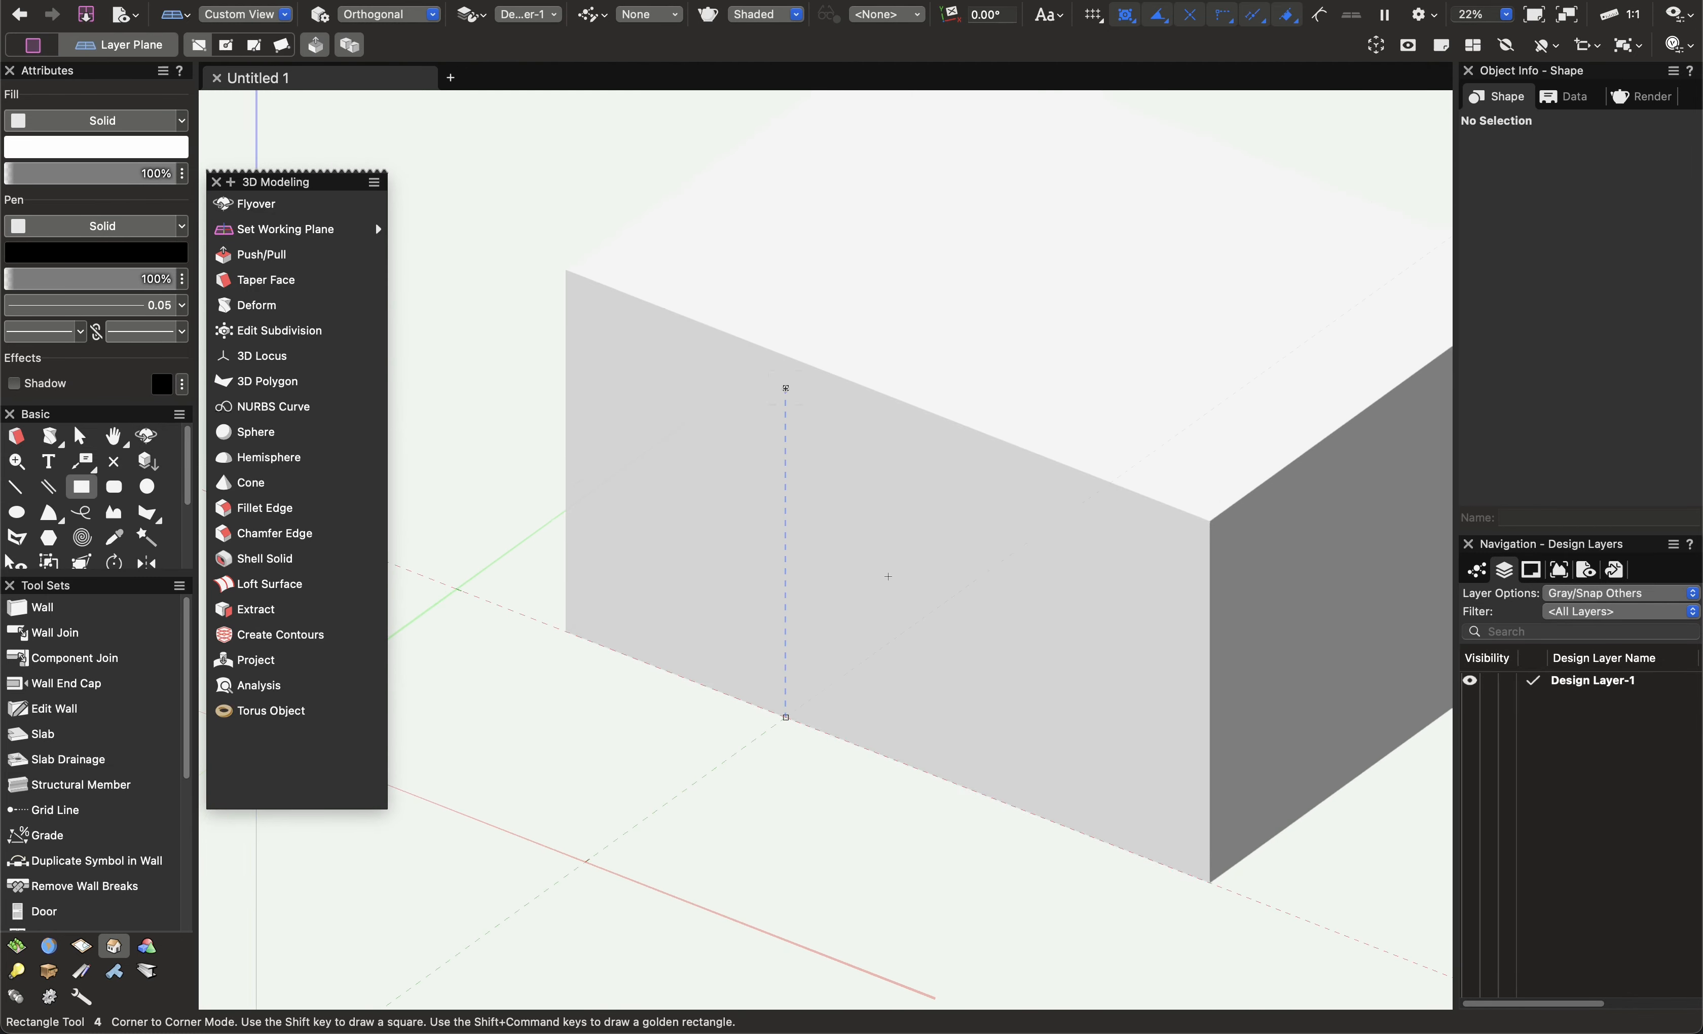
scroll(801, 613, down, 5)
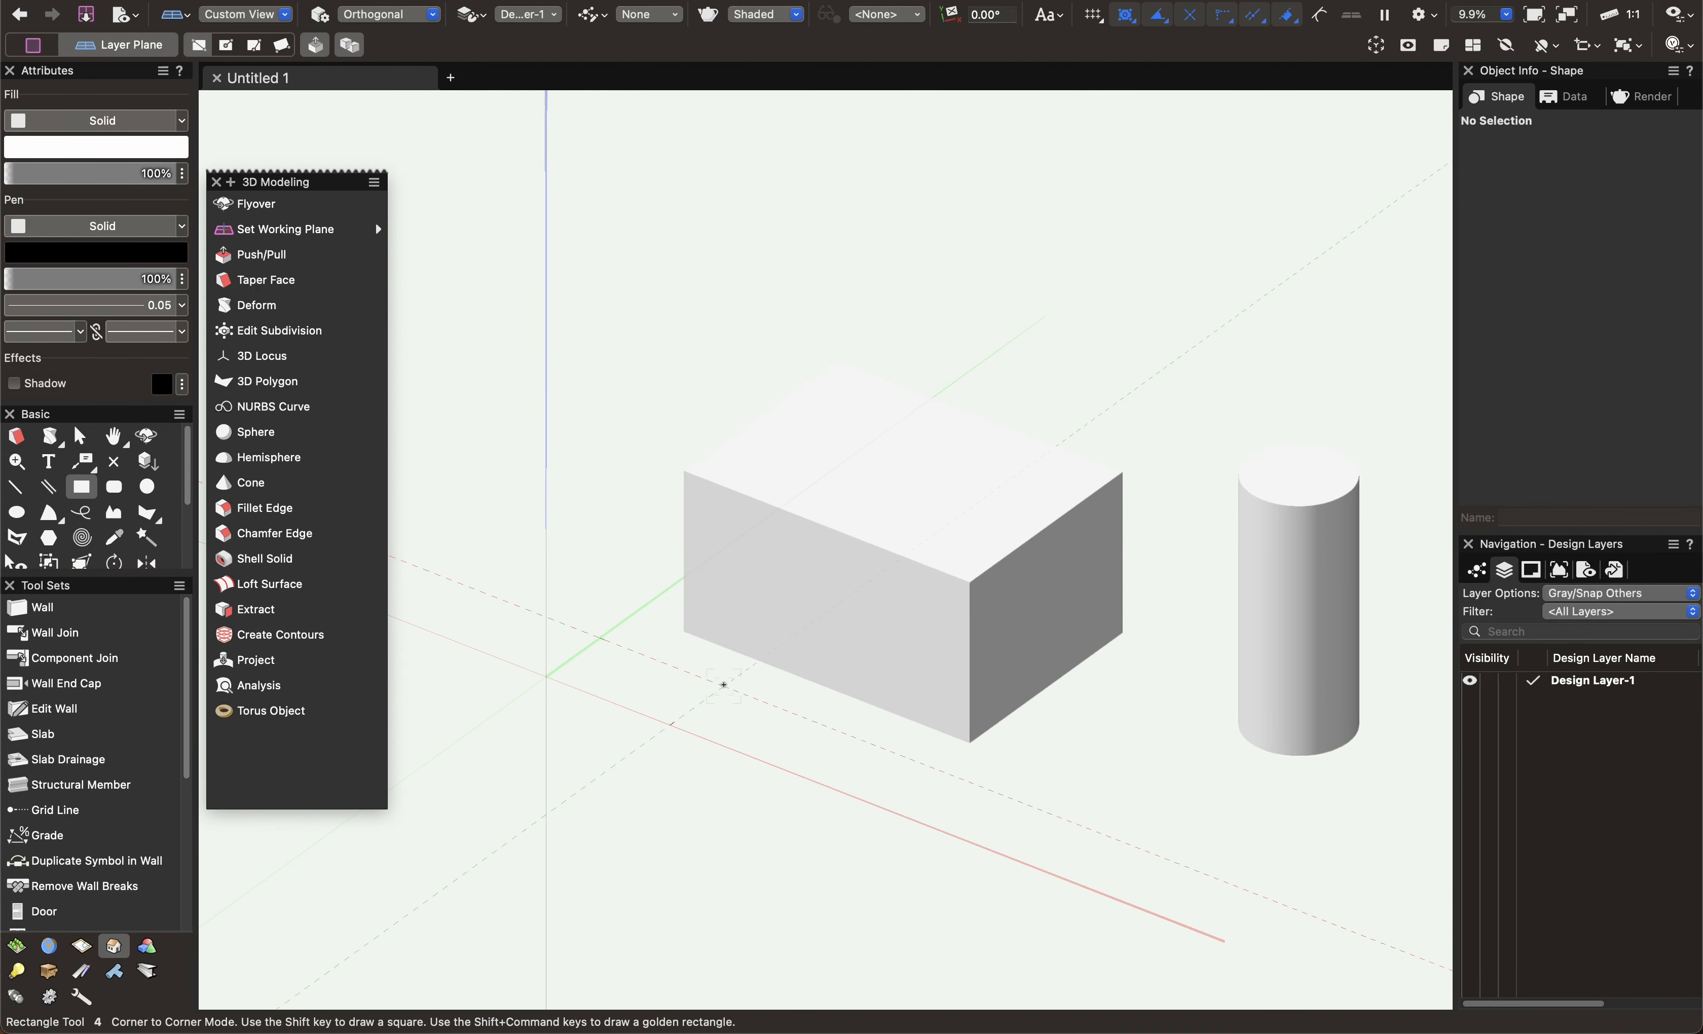
click(696, 680)
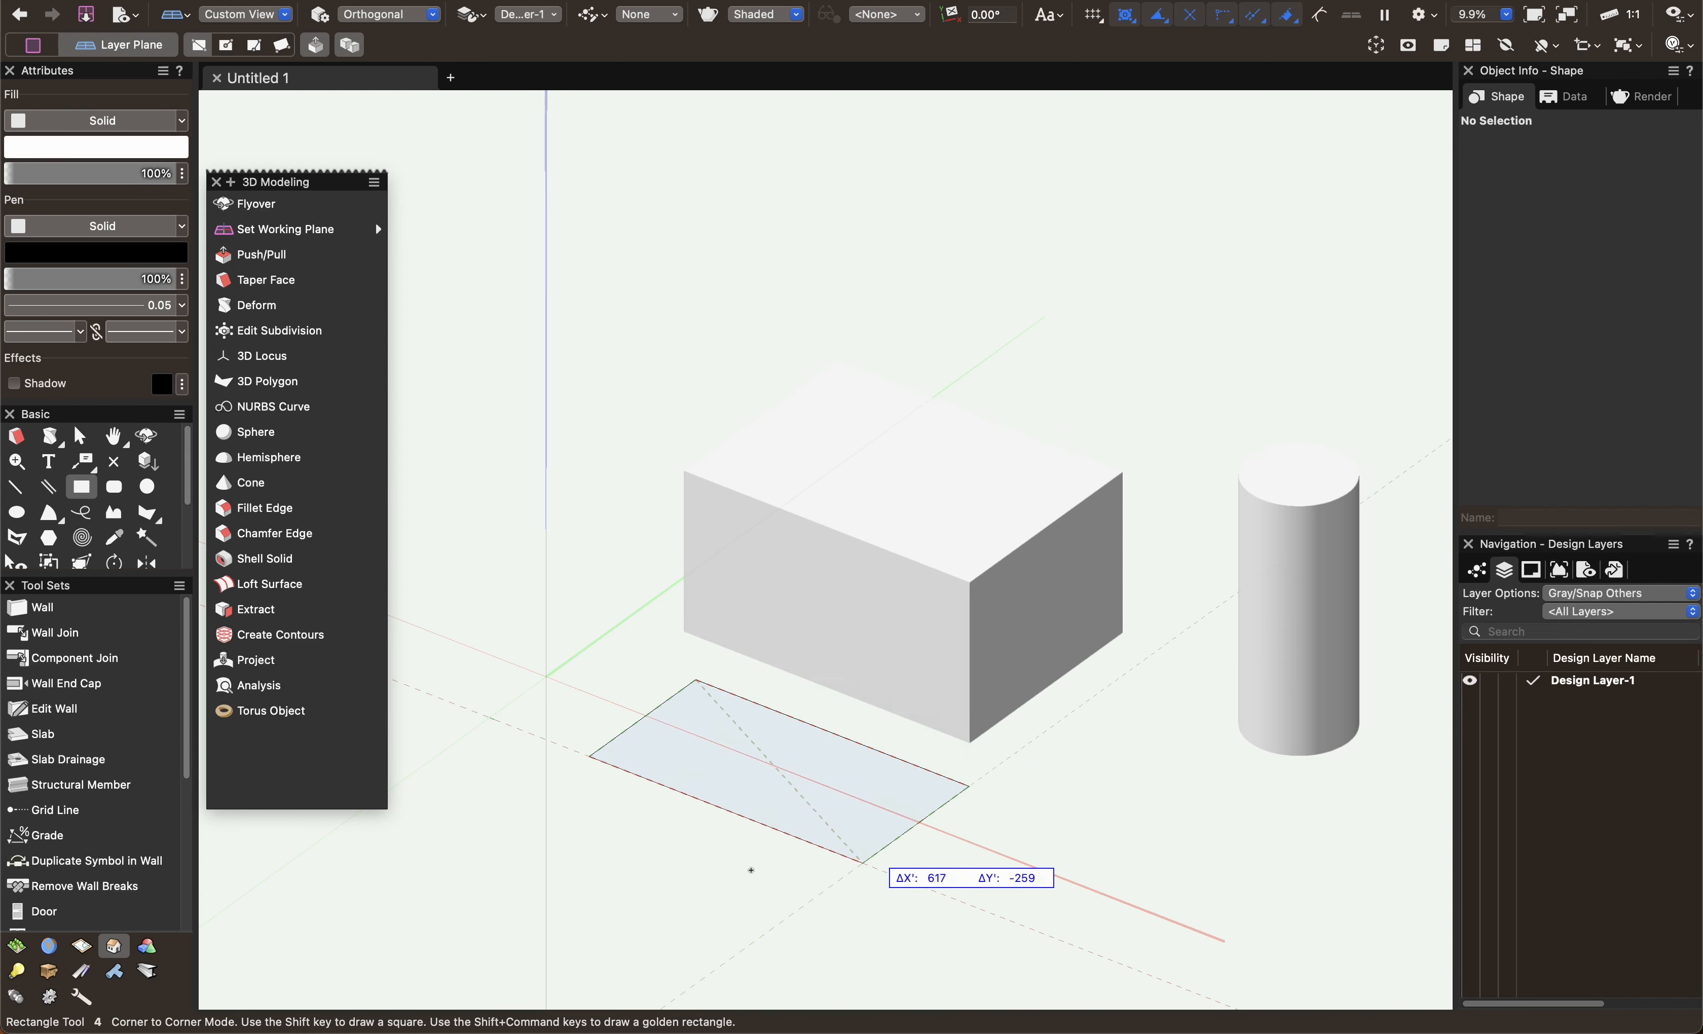
key(Escape)
scroll(846, 773, down, 1)
middle_drag(846, 773, 827, 693)
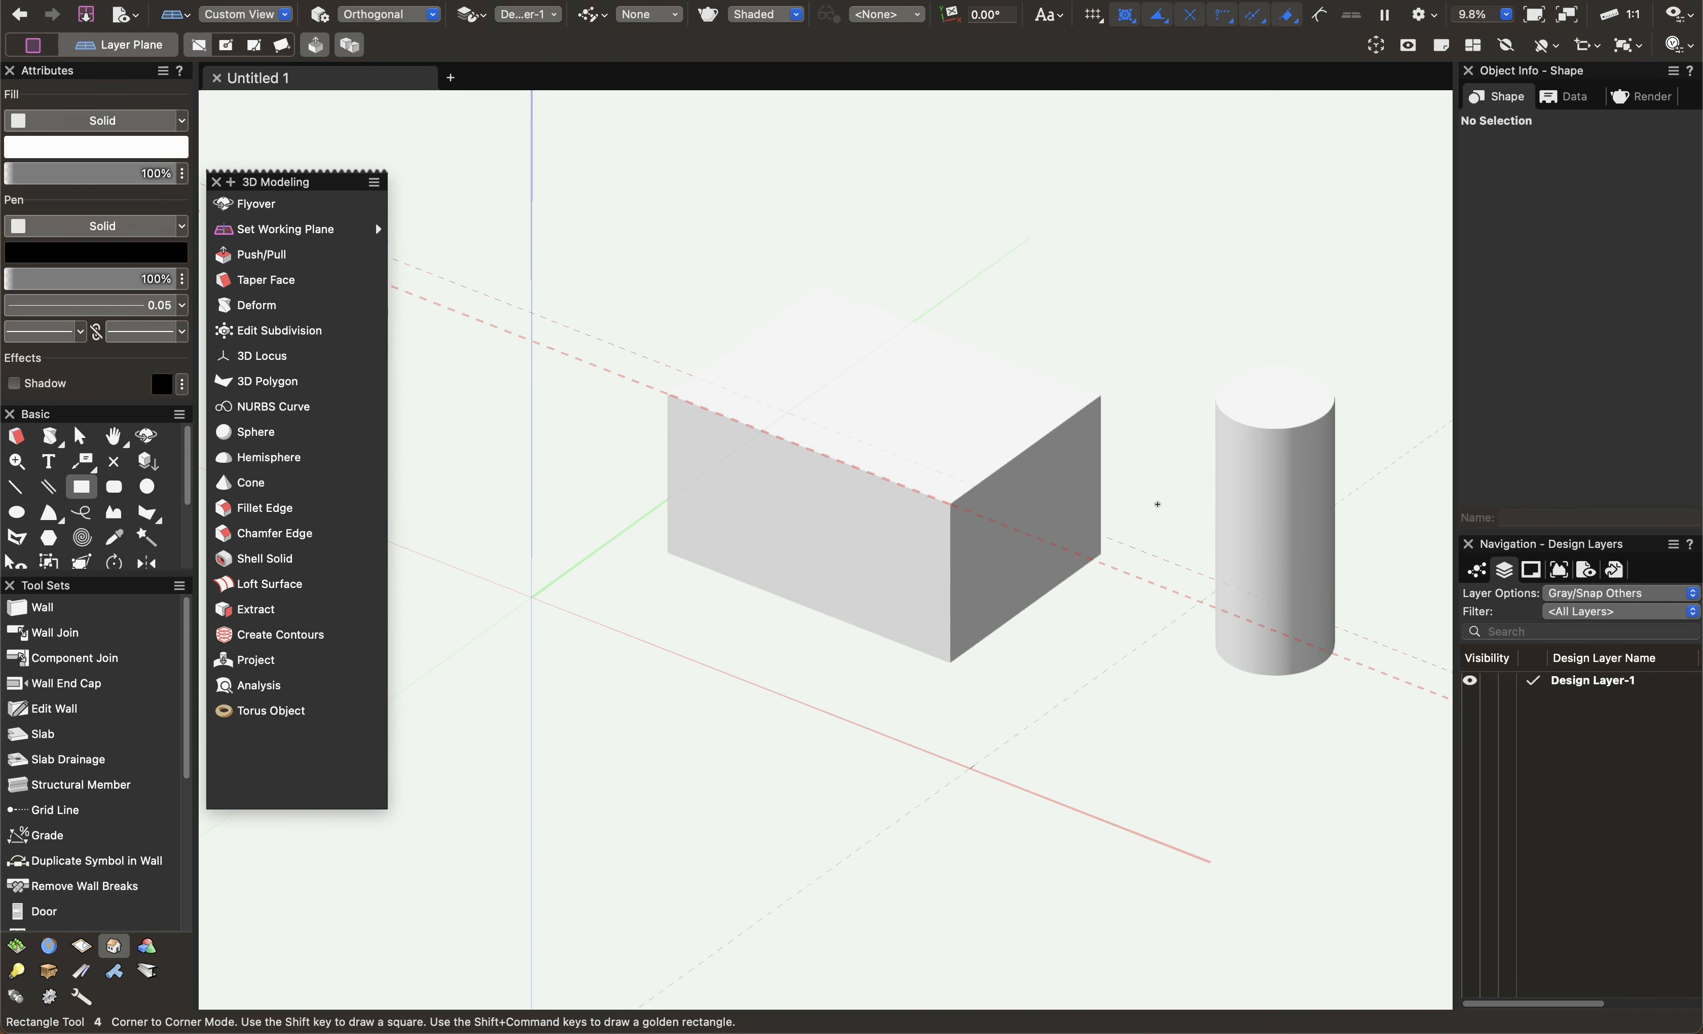
Draw a rectangle on the box's top face and one about 182 by 33 mm on its front face, using the automatic plane.
middle_drag(888, 651, 779, 658)
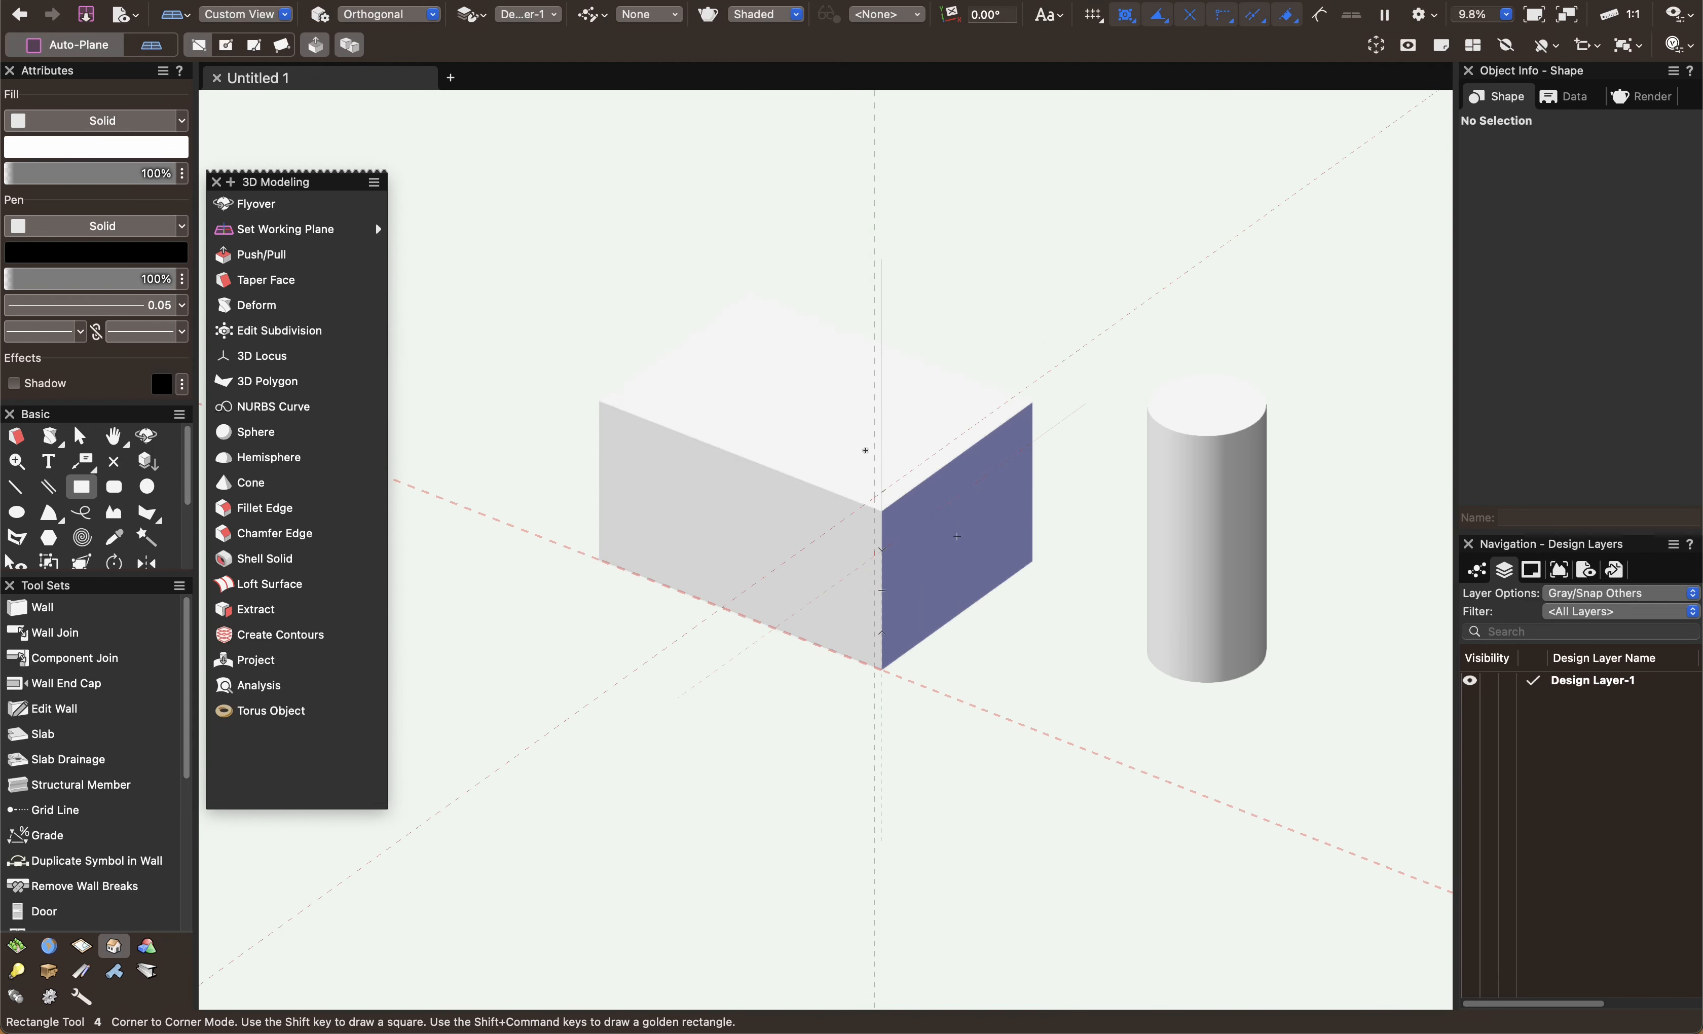
scroll(763, 373, up, 5)
click(748, 360)
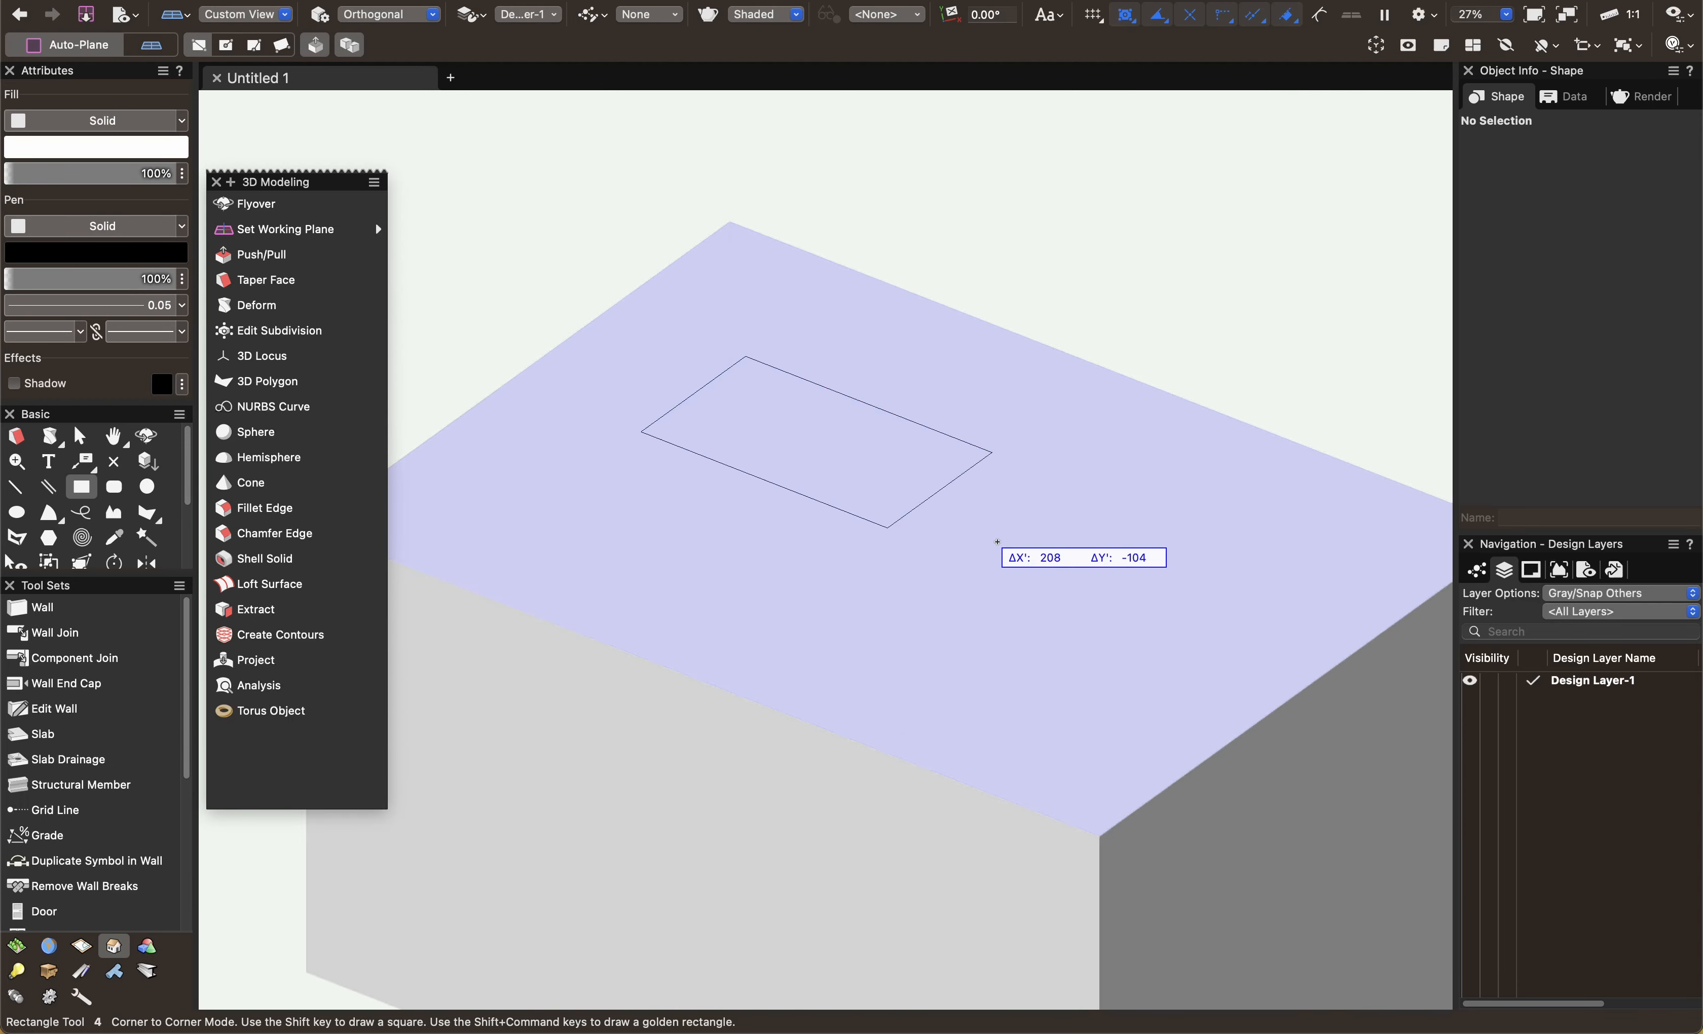
click(998, 541)
scroll(760, 684, down, 3)
click(645, 551)
click(805, 641)
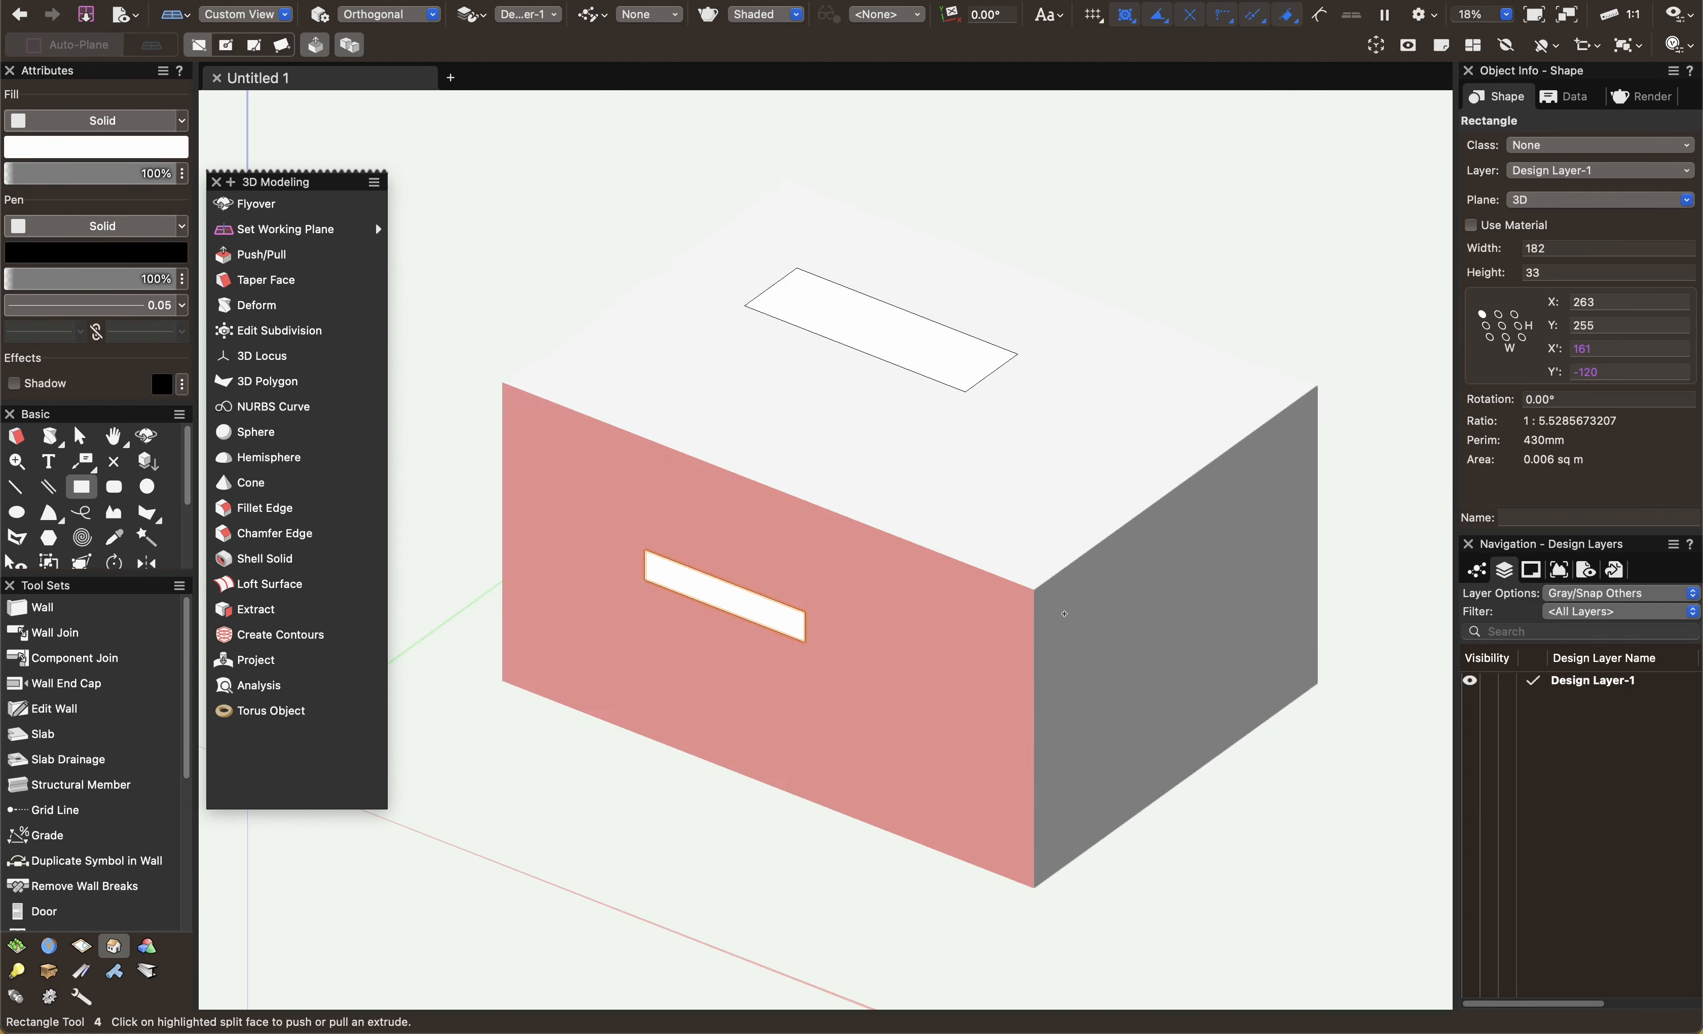
Draw a rectangle about 195 by 78 mm on the box's darker side face.
middle_drag(1064, 614, 853, 616)
click(965, 639)
click(891, 725)
click(1018, 561)
scroll(821, 742, down, 1)
mouse_move(821, 741)
middle_down()
mouse_move(993, 695)
mouse_move(918, 699)
mouse_move(887, 725)
middle_up()
scroll(922, 693, down, 1)
mouse_move(978, 491)
middle_down()
mouse_move(938, 491)
mouse_move(912, 426)
mouse_move(988, 456)
middle_up()
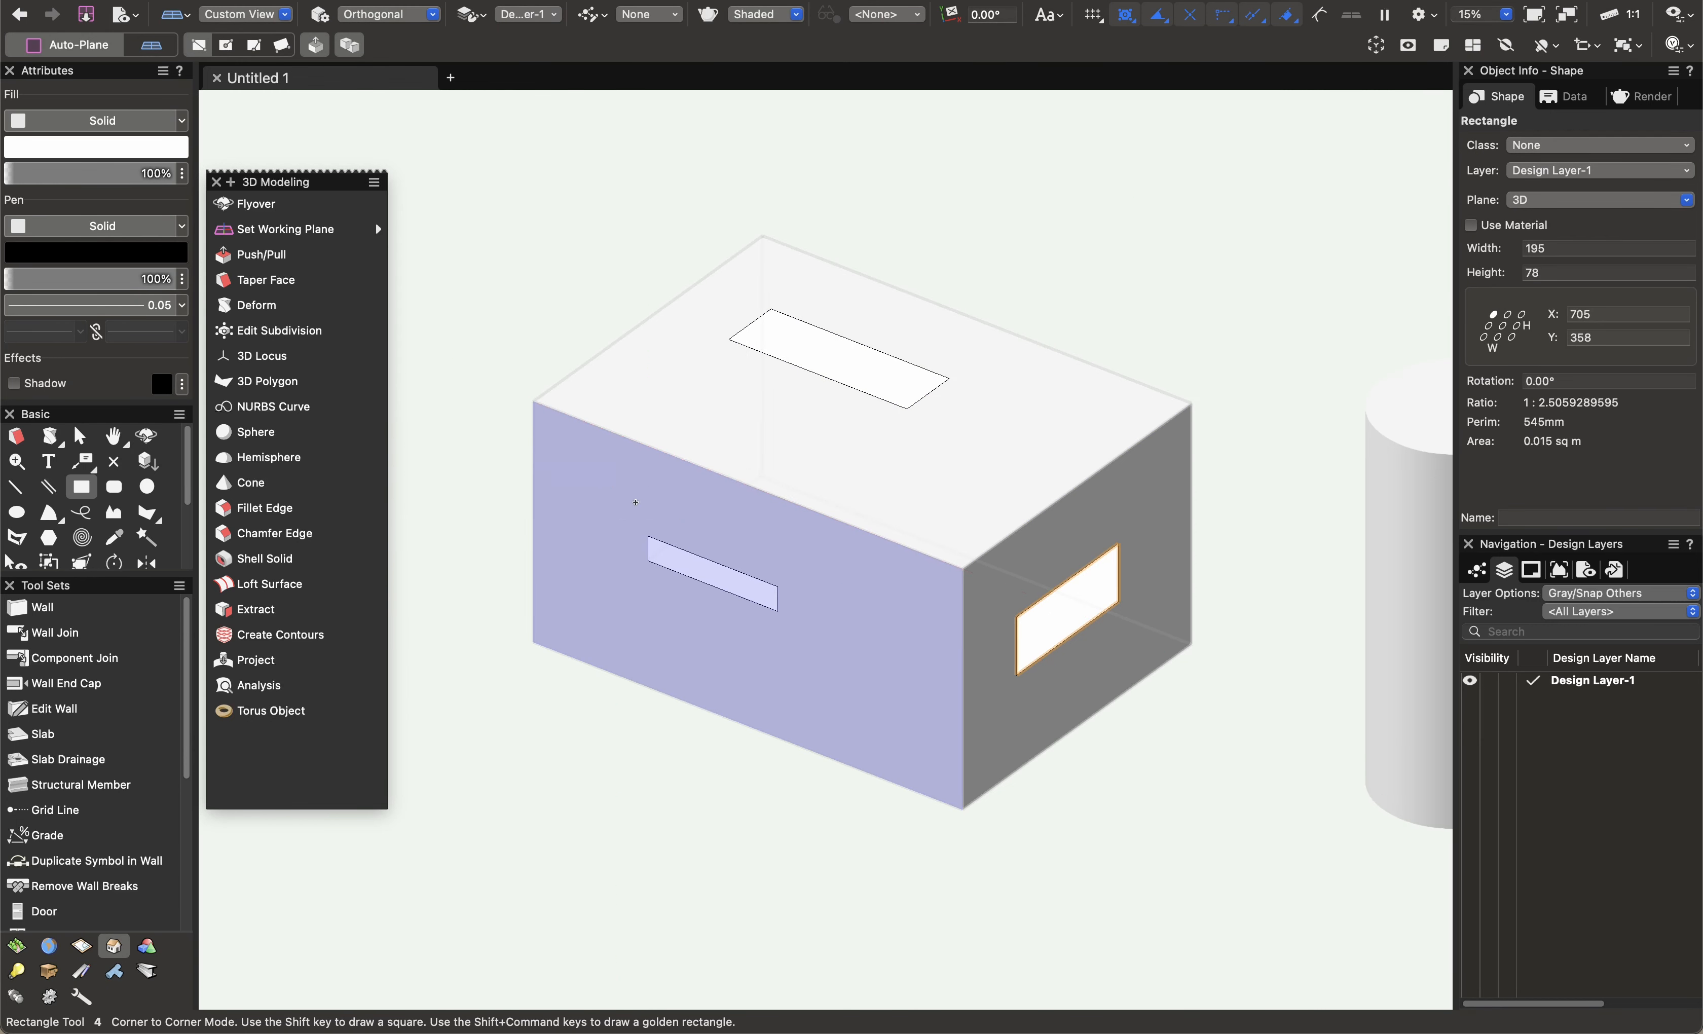
Draw a polyline of two arcs over the box's front face with Point on Arc mode and set it to Closed.
key(5)
click(596, 483)
click(554, 603)
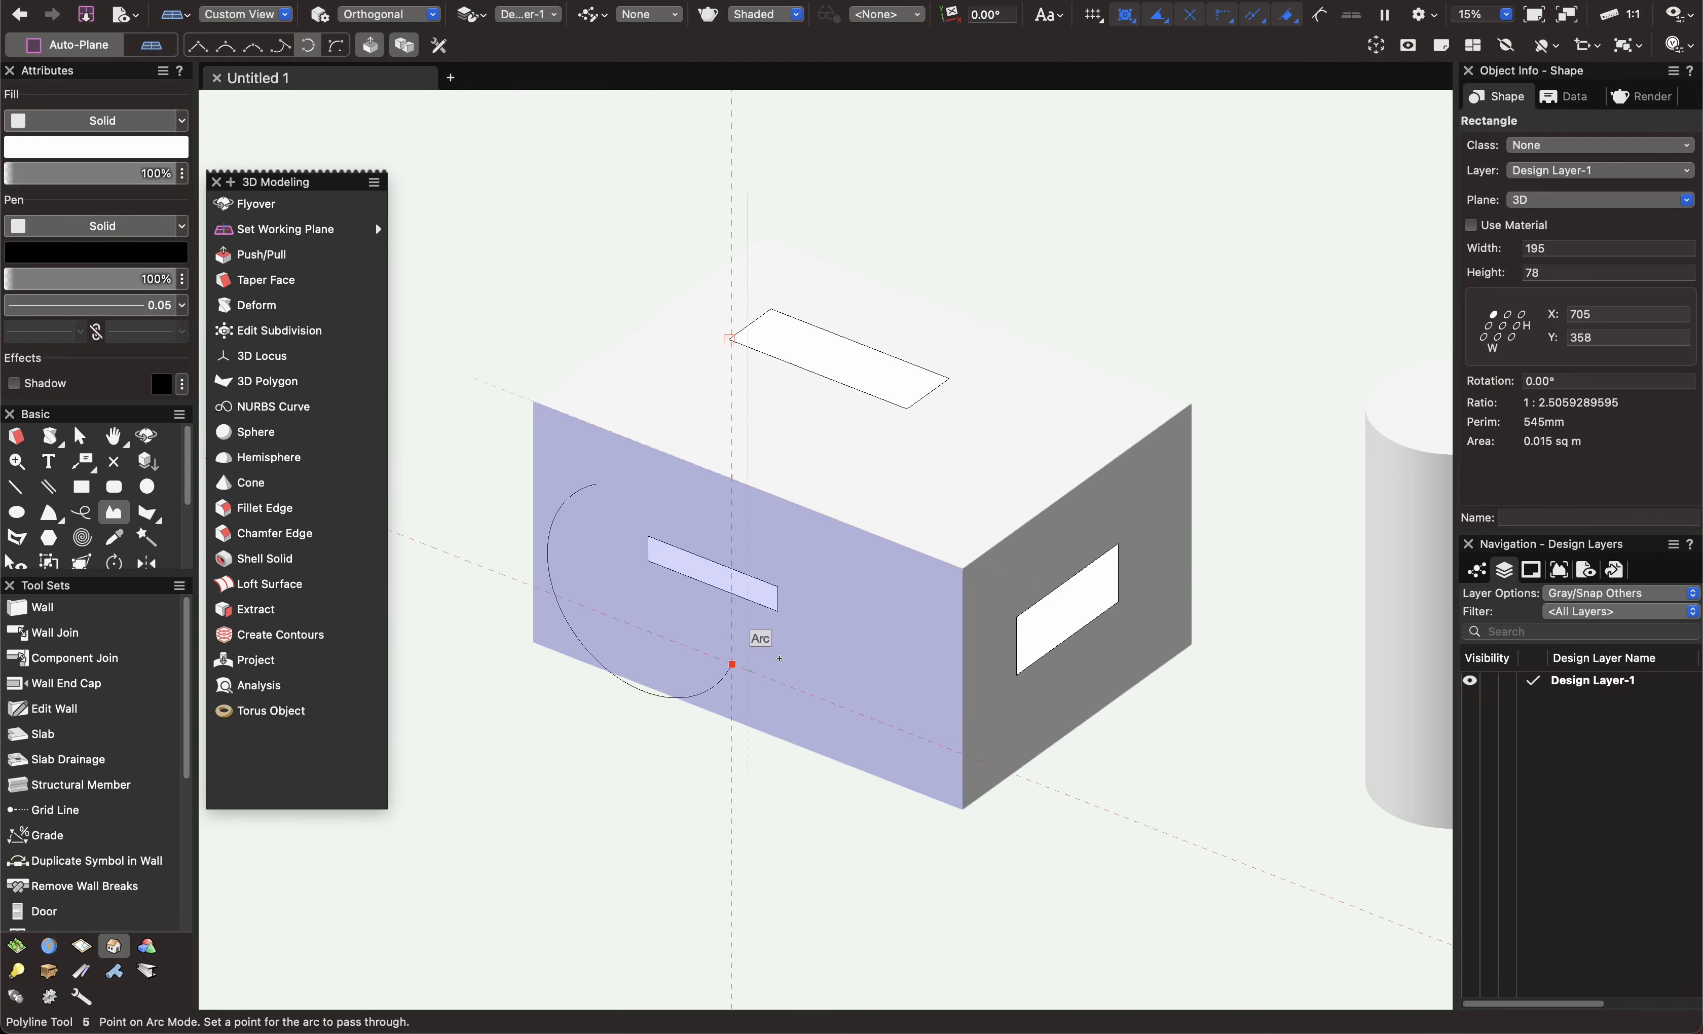
click(819, 583)
click(701, 513)
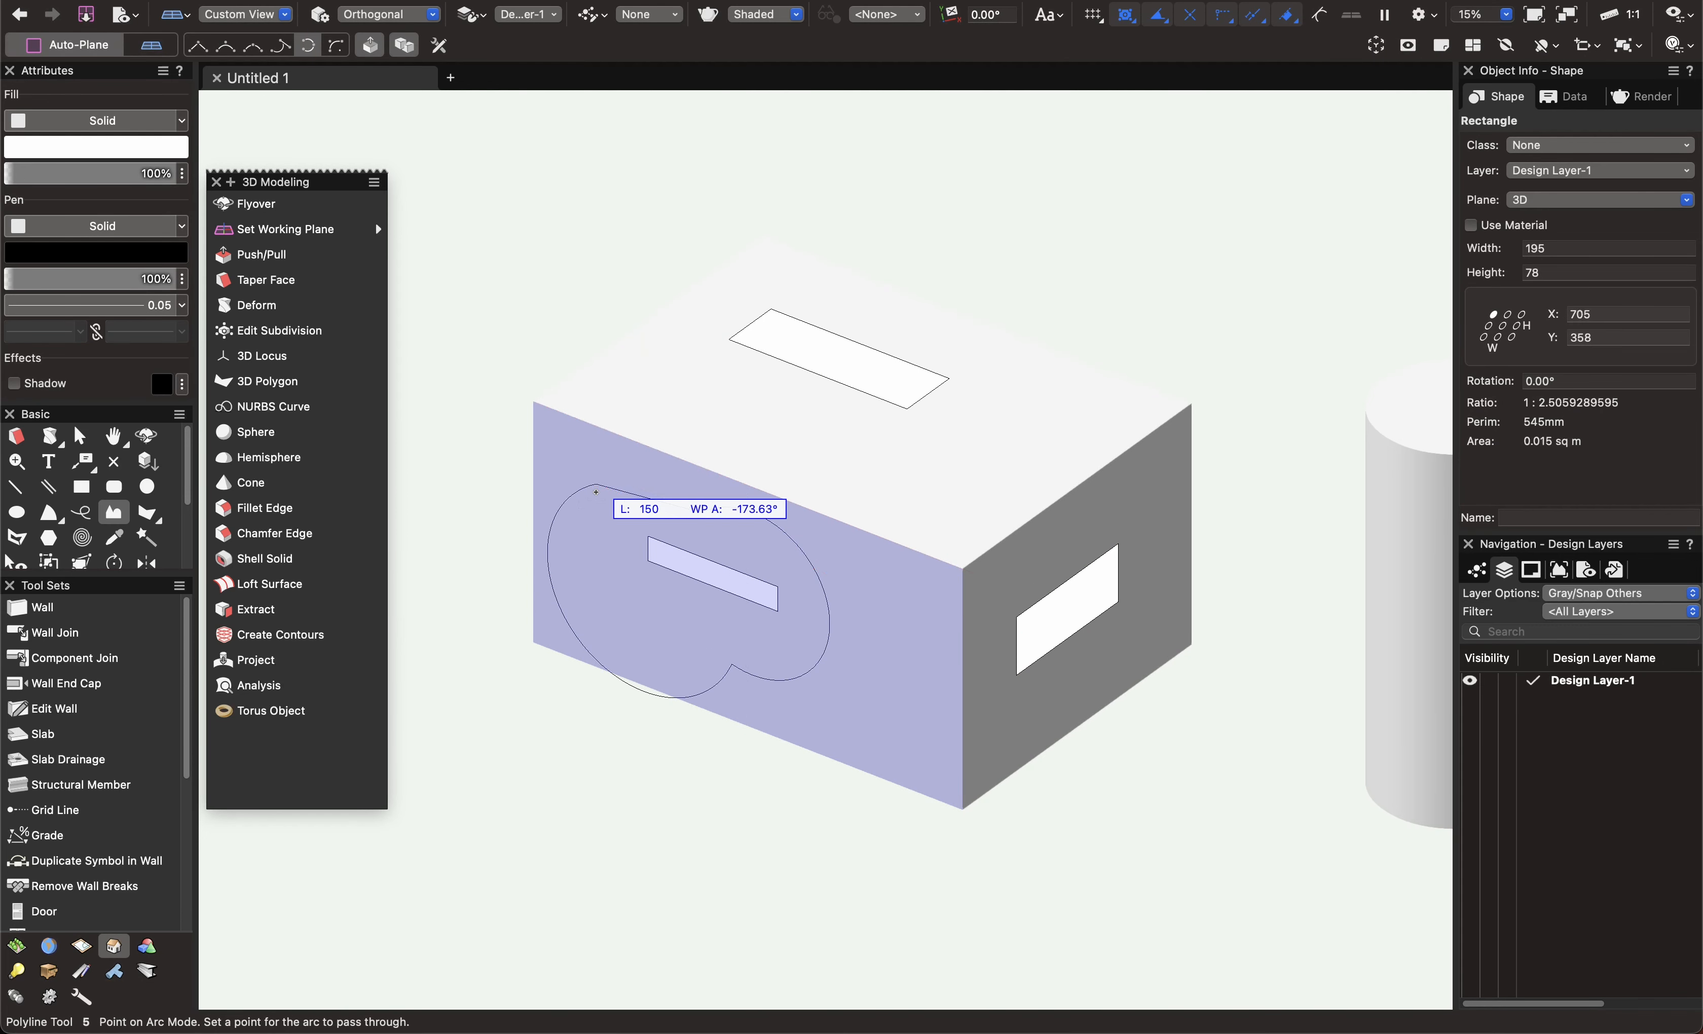
click(596, 491)
scroll(1526, 475, down, 5)
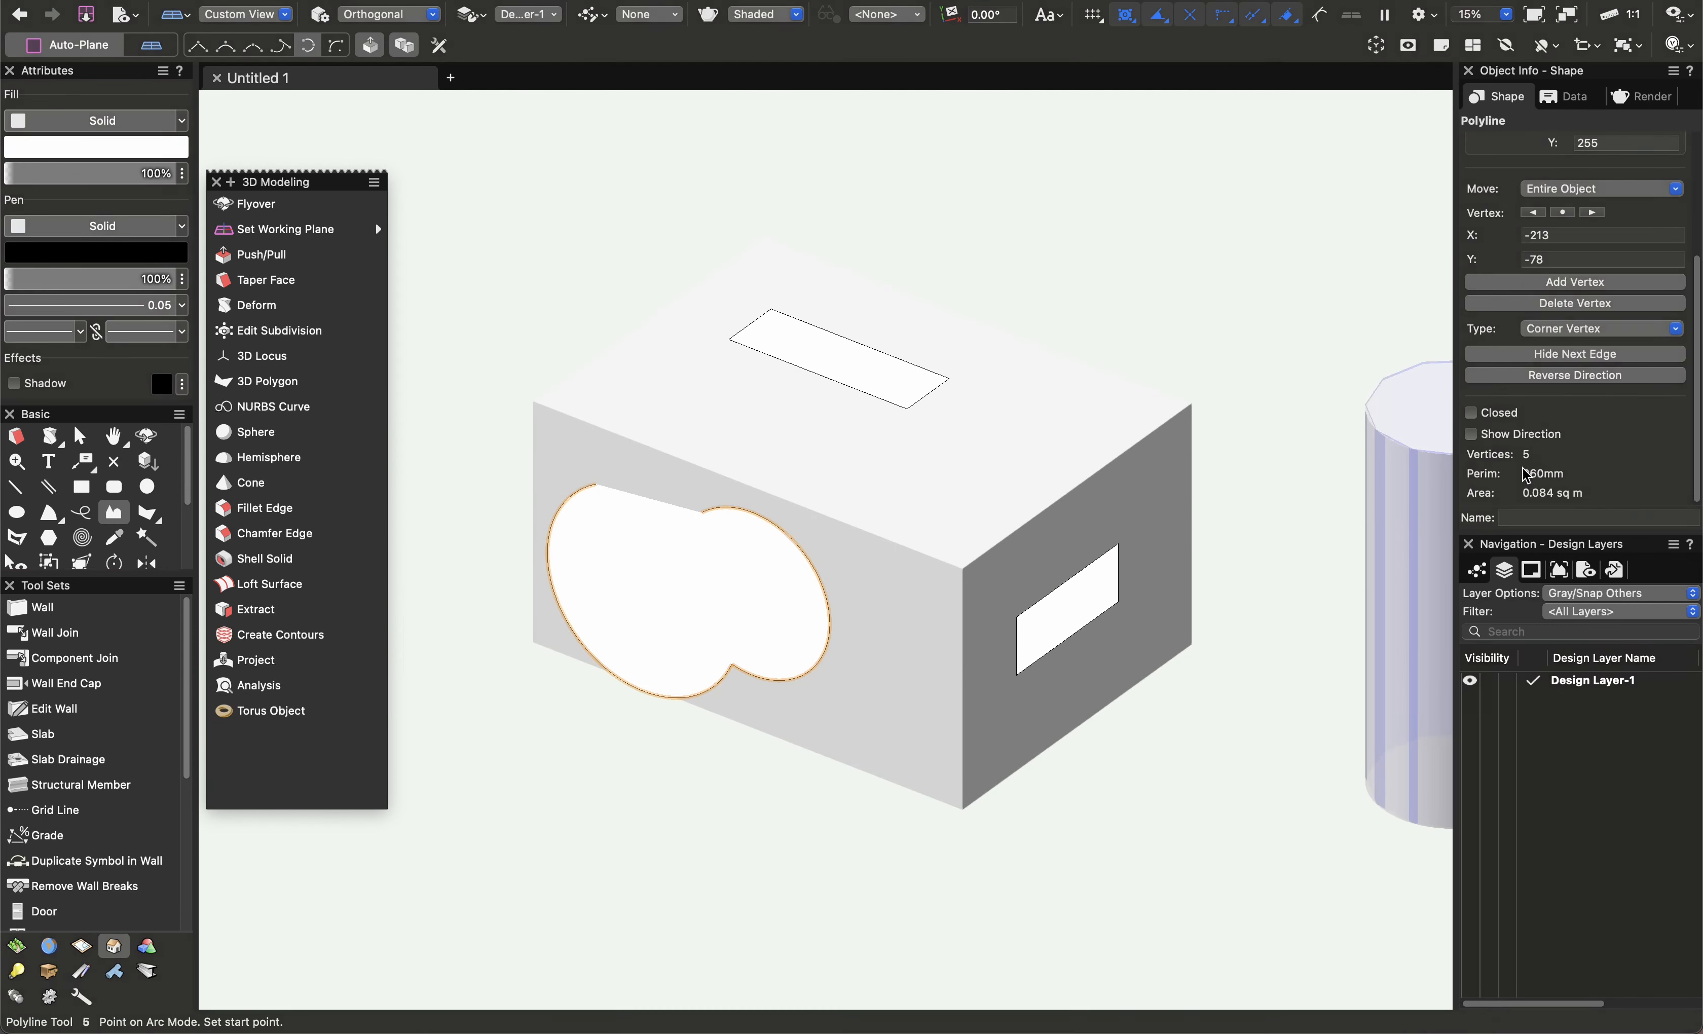
scroll(753, 620, up, 2)
middle_drag(779, 619, 915, 630)
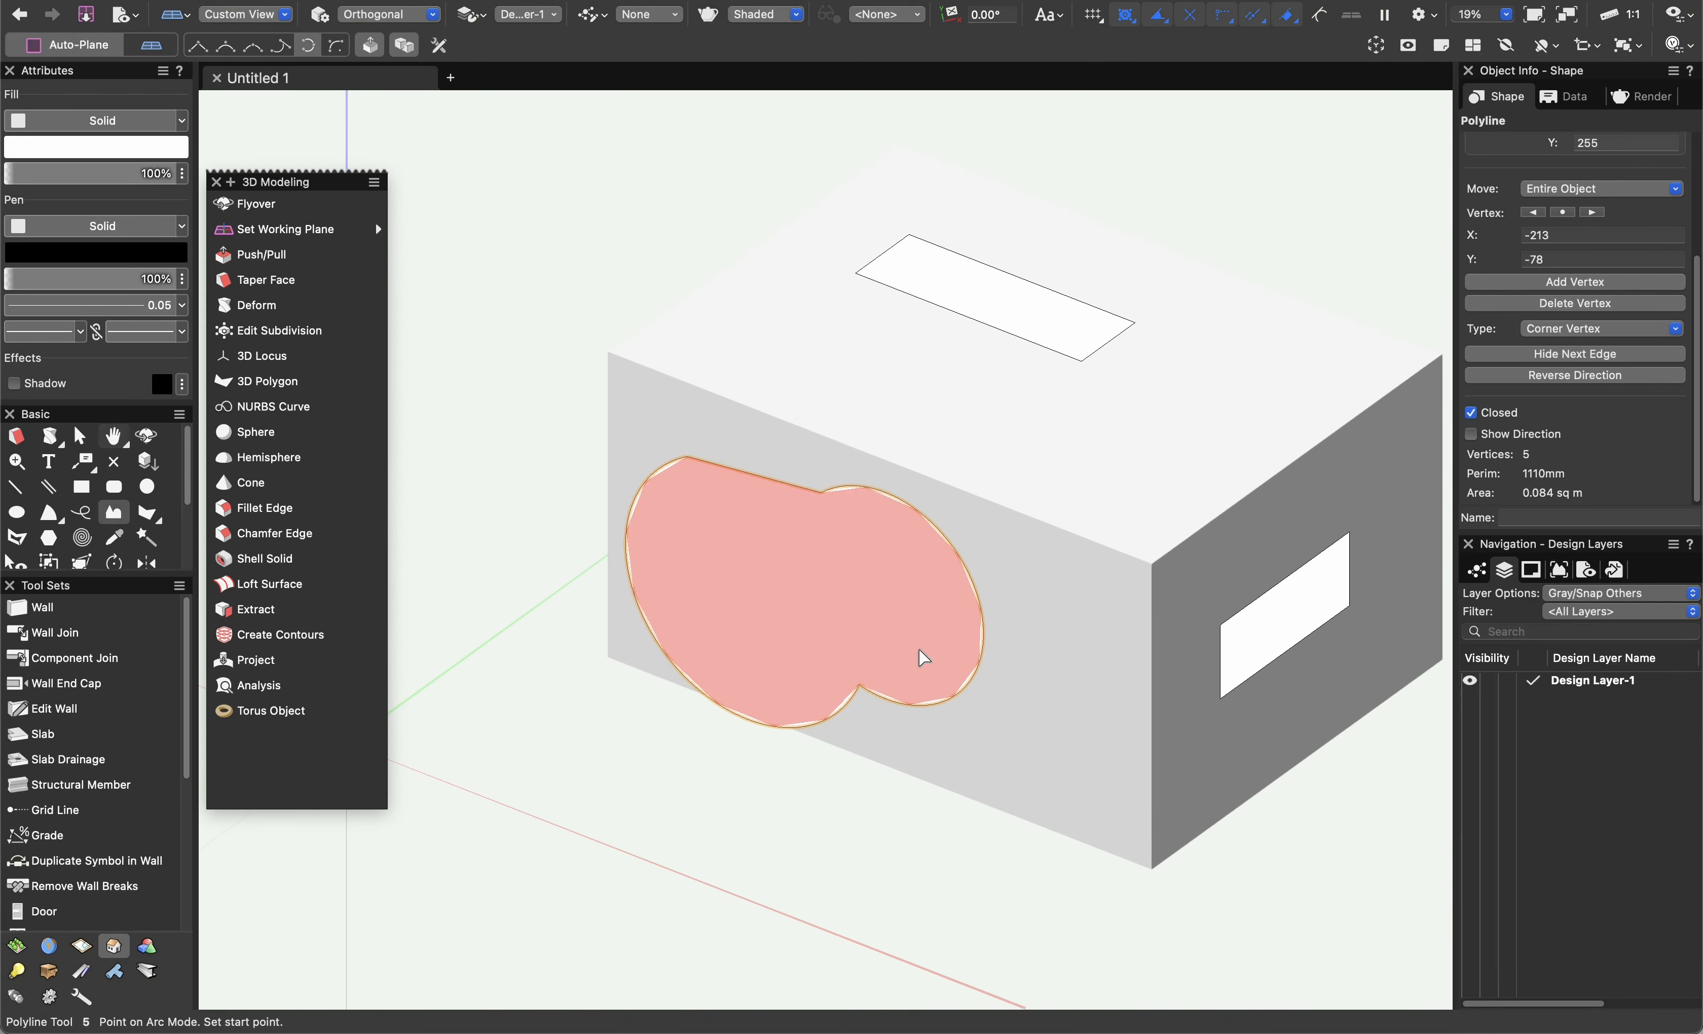
Delete the polyline and all the rectangles drawn on the box's faces, keeping the box.
key(x)
key(x)
drag(546, 267, 1012, 788)
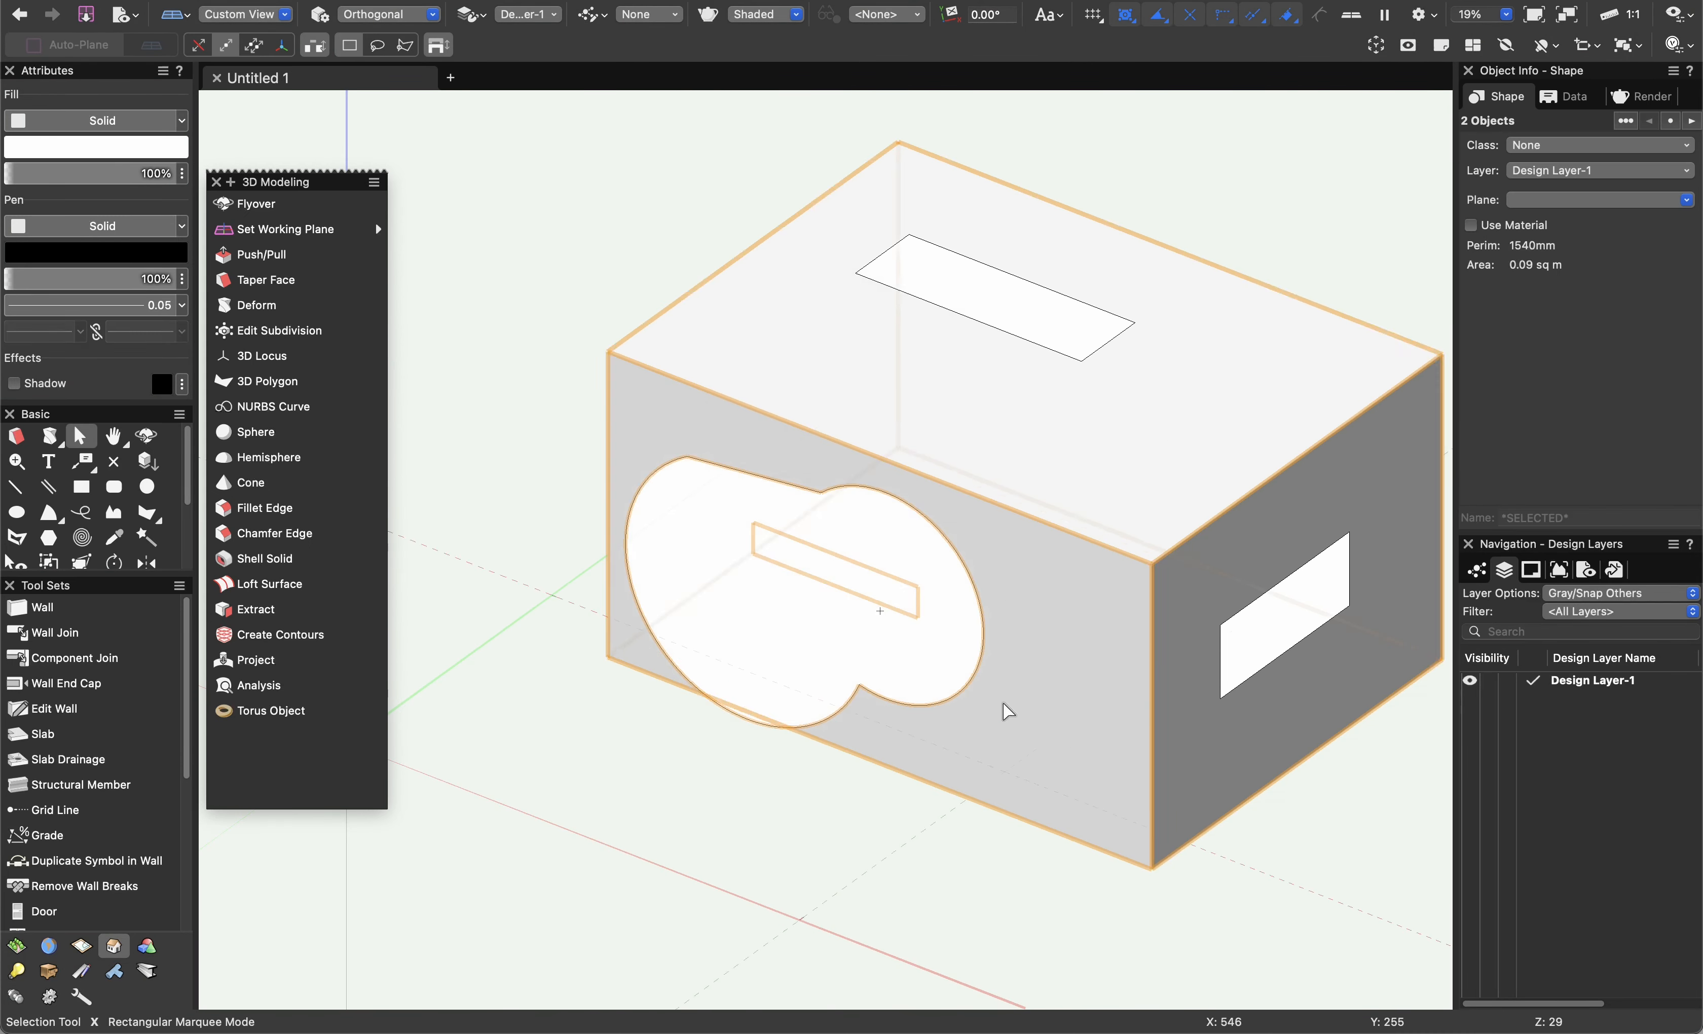
key(Delete)
scroll(854, 282, down, 3)
middle_drag(853, 282, 821, 448)
drag(782, 277, 1172, 766)
key(Delete)
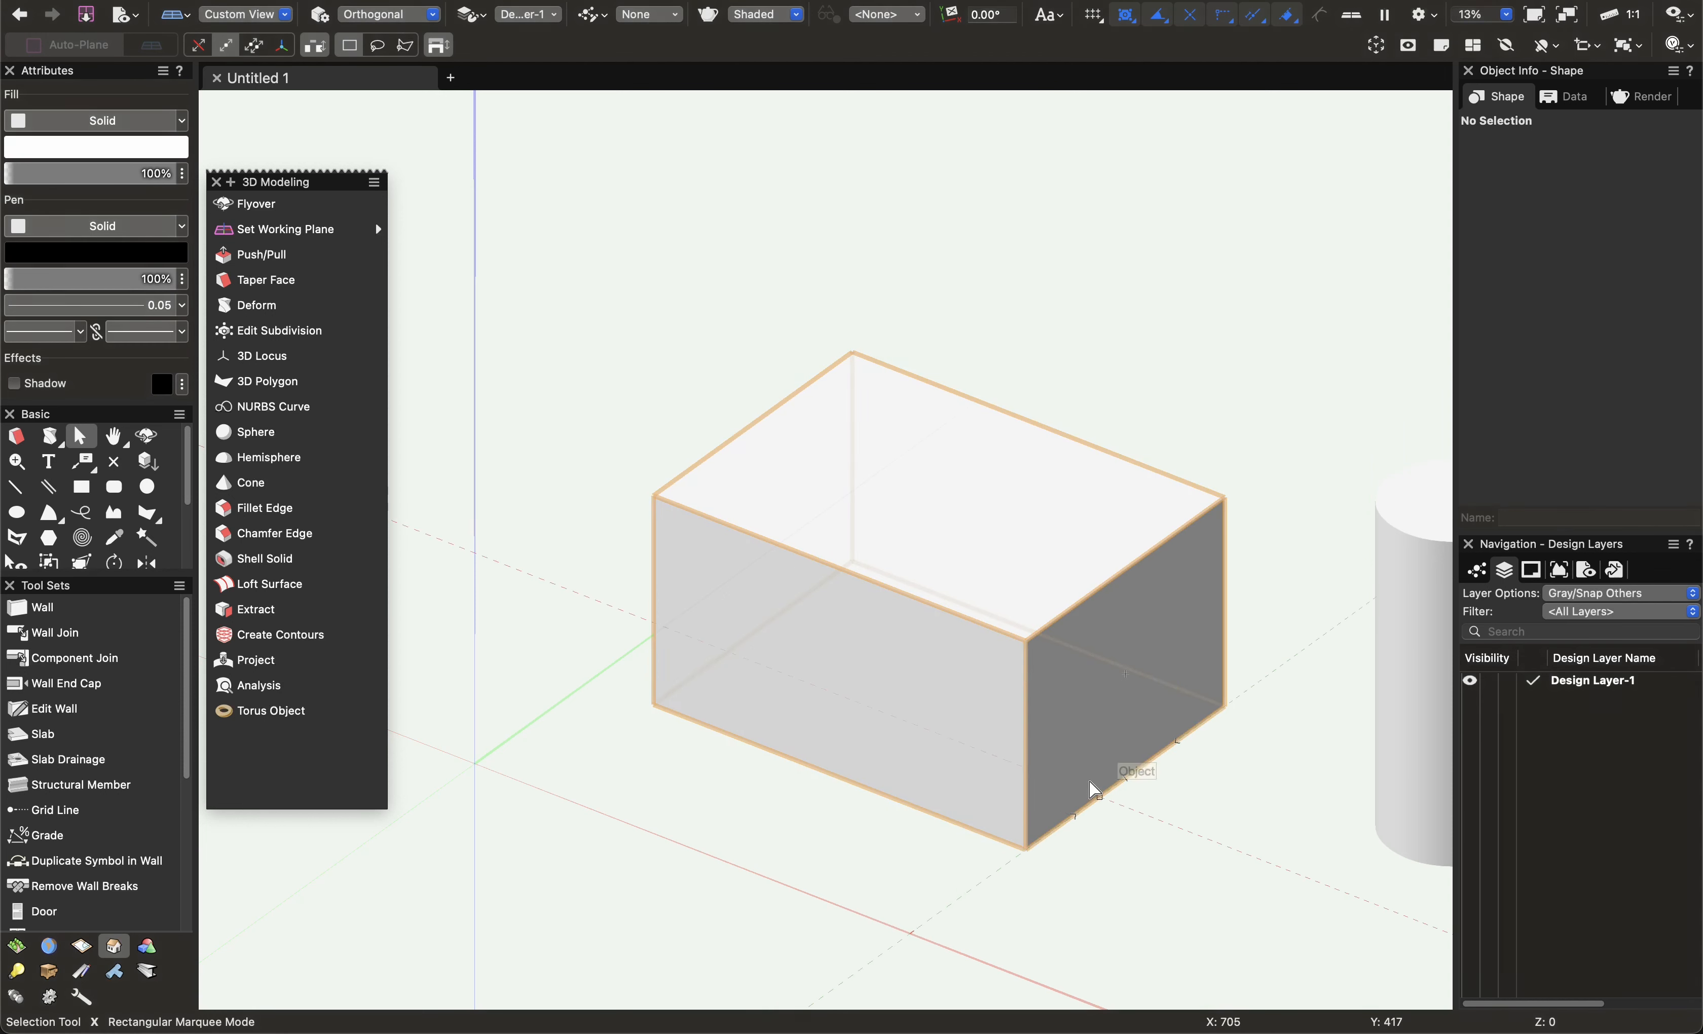
Activate the Rectangle tool, toggle between Auto-Plane and Layer Plane, dismiss the tip, and leave the tool on Layer Plane.
key(4)
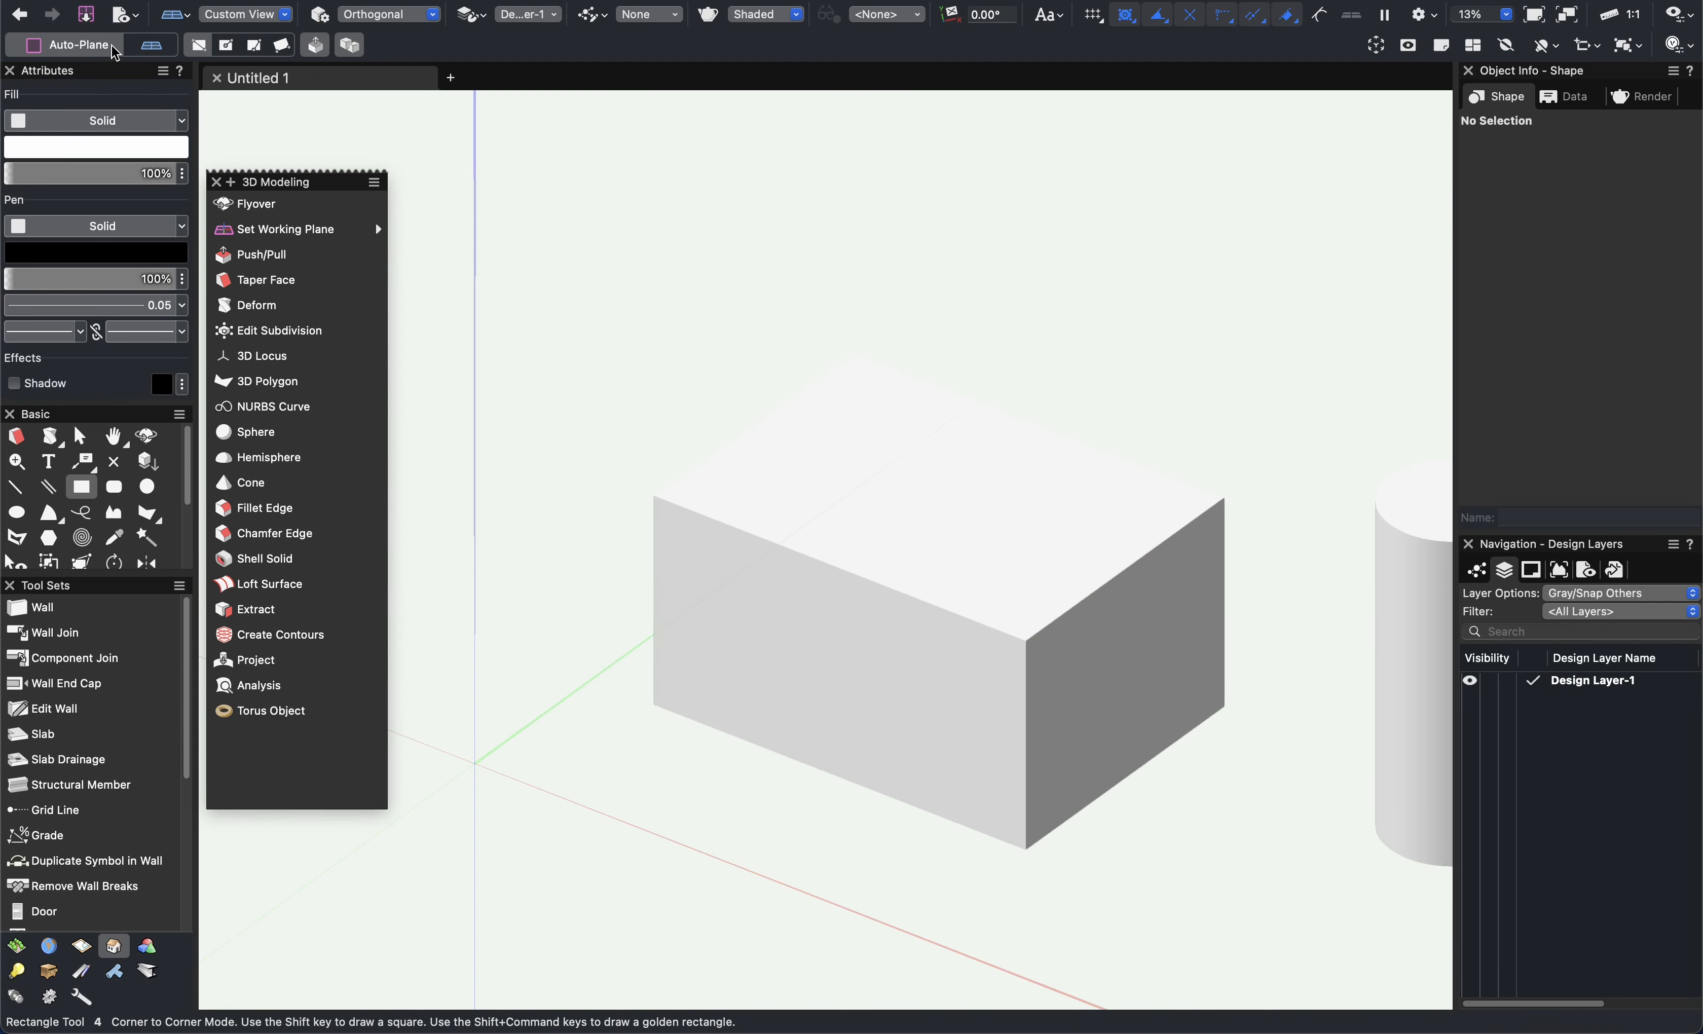
click(153, 47)
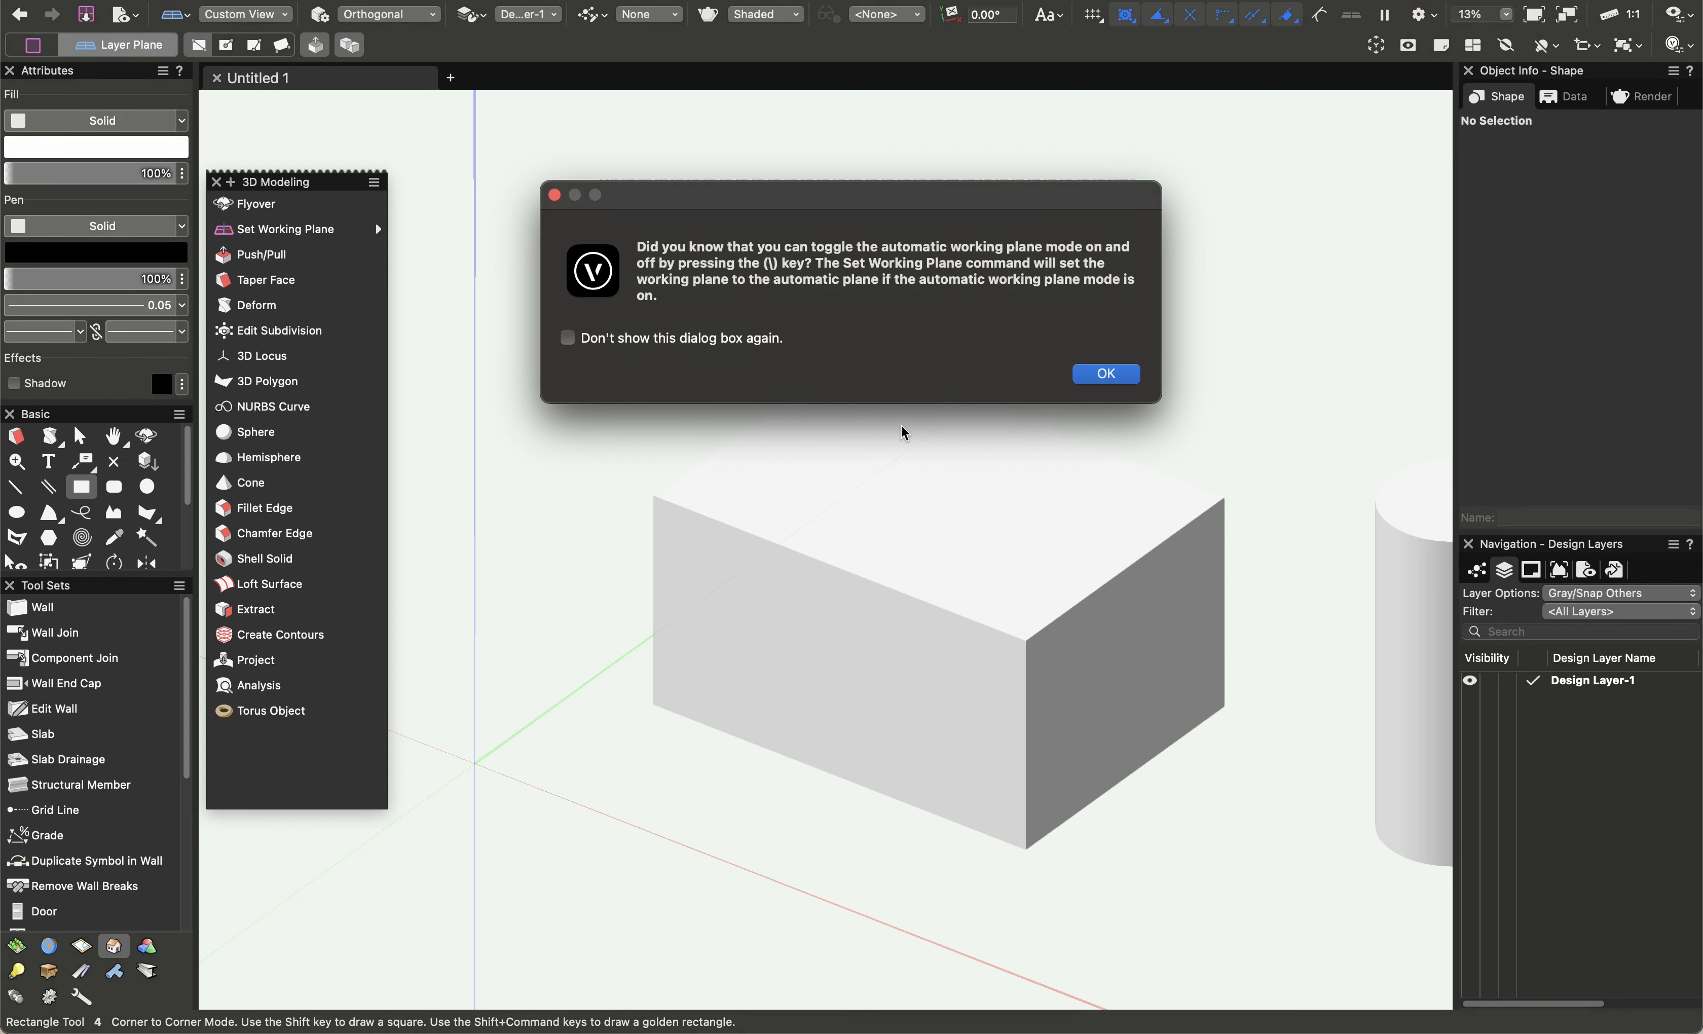
click(1119, 381)
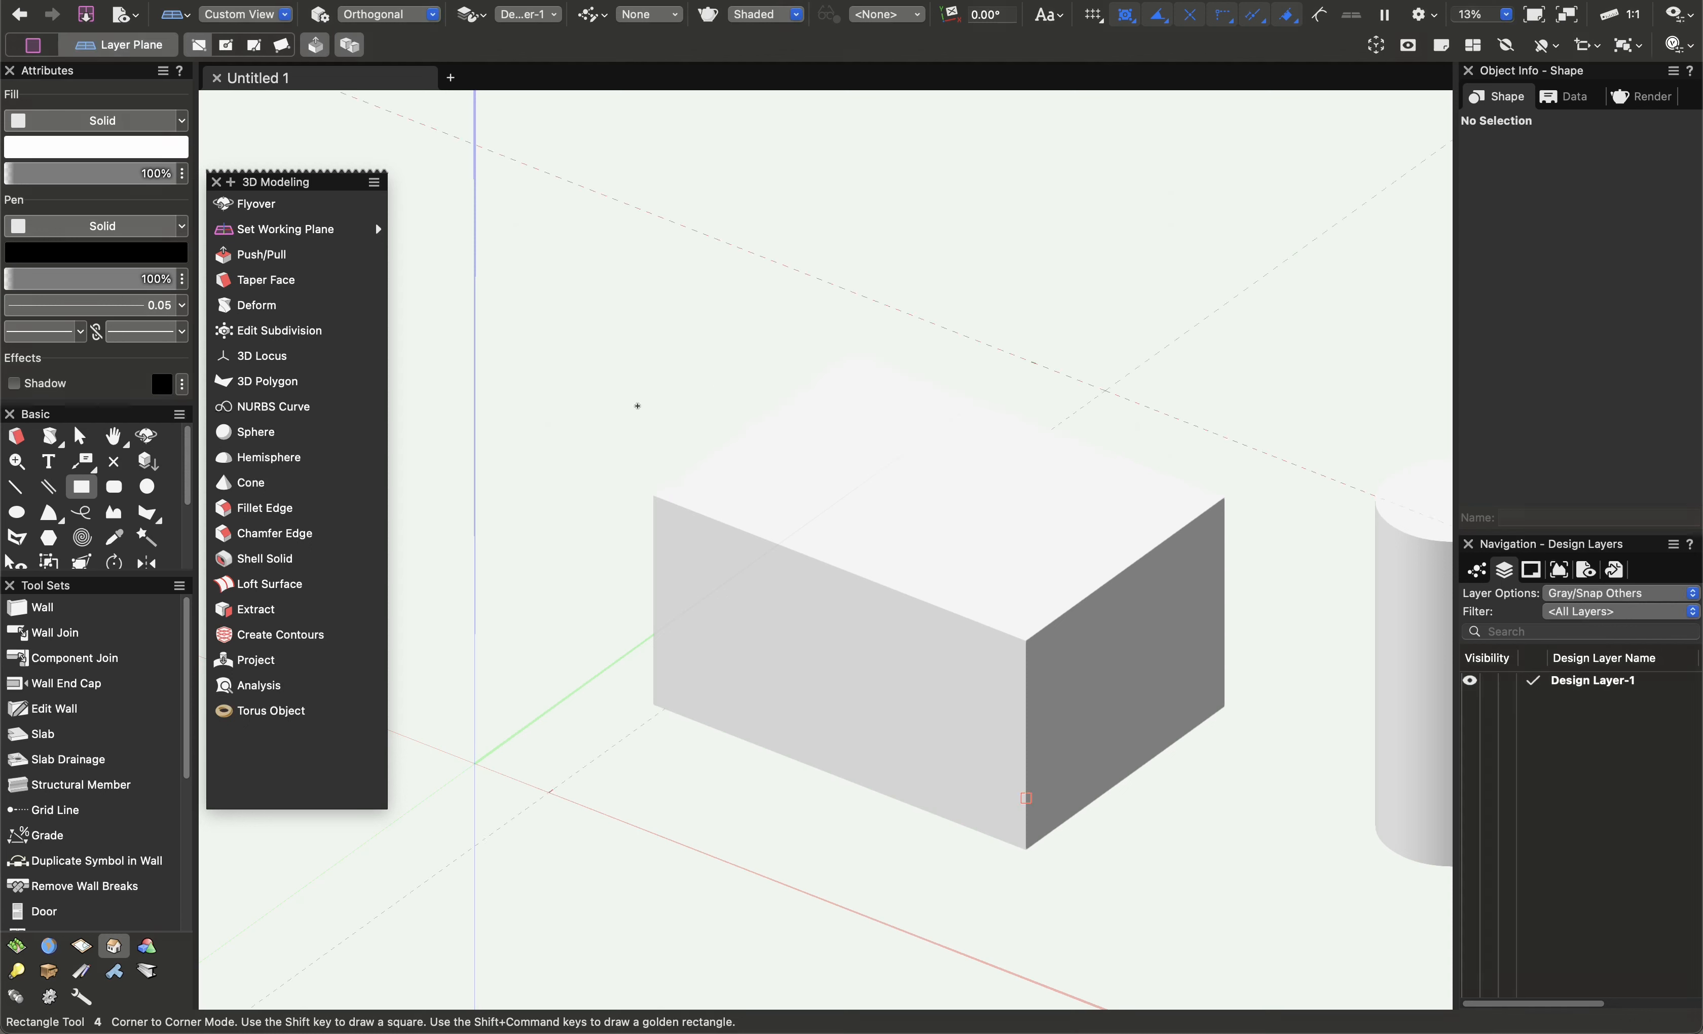
click(38, 45)
click(147, 44)
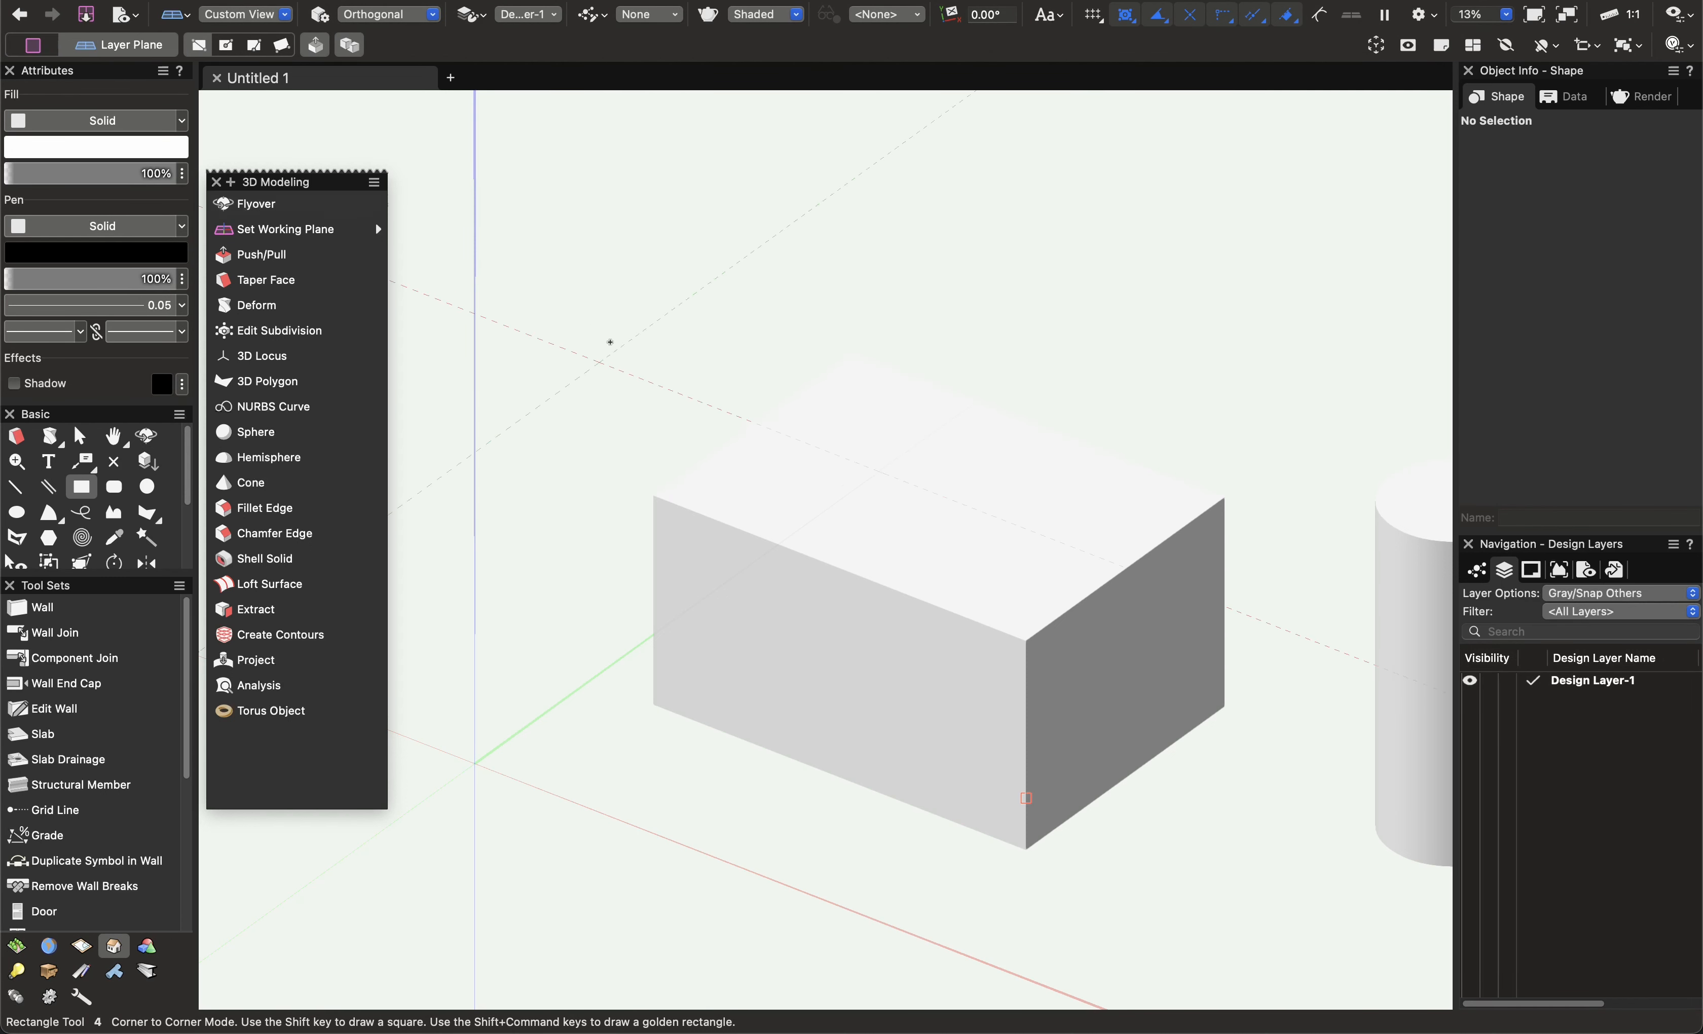
scroll(726, 395, down, 3)
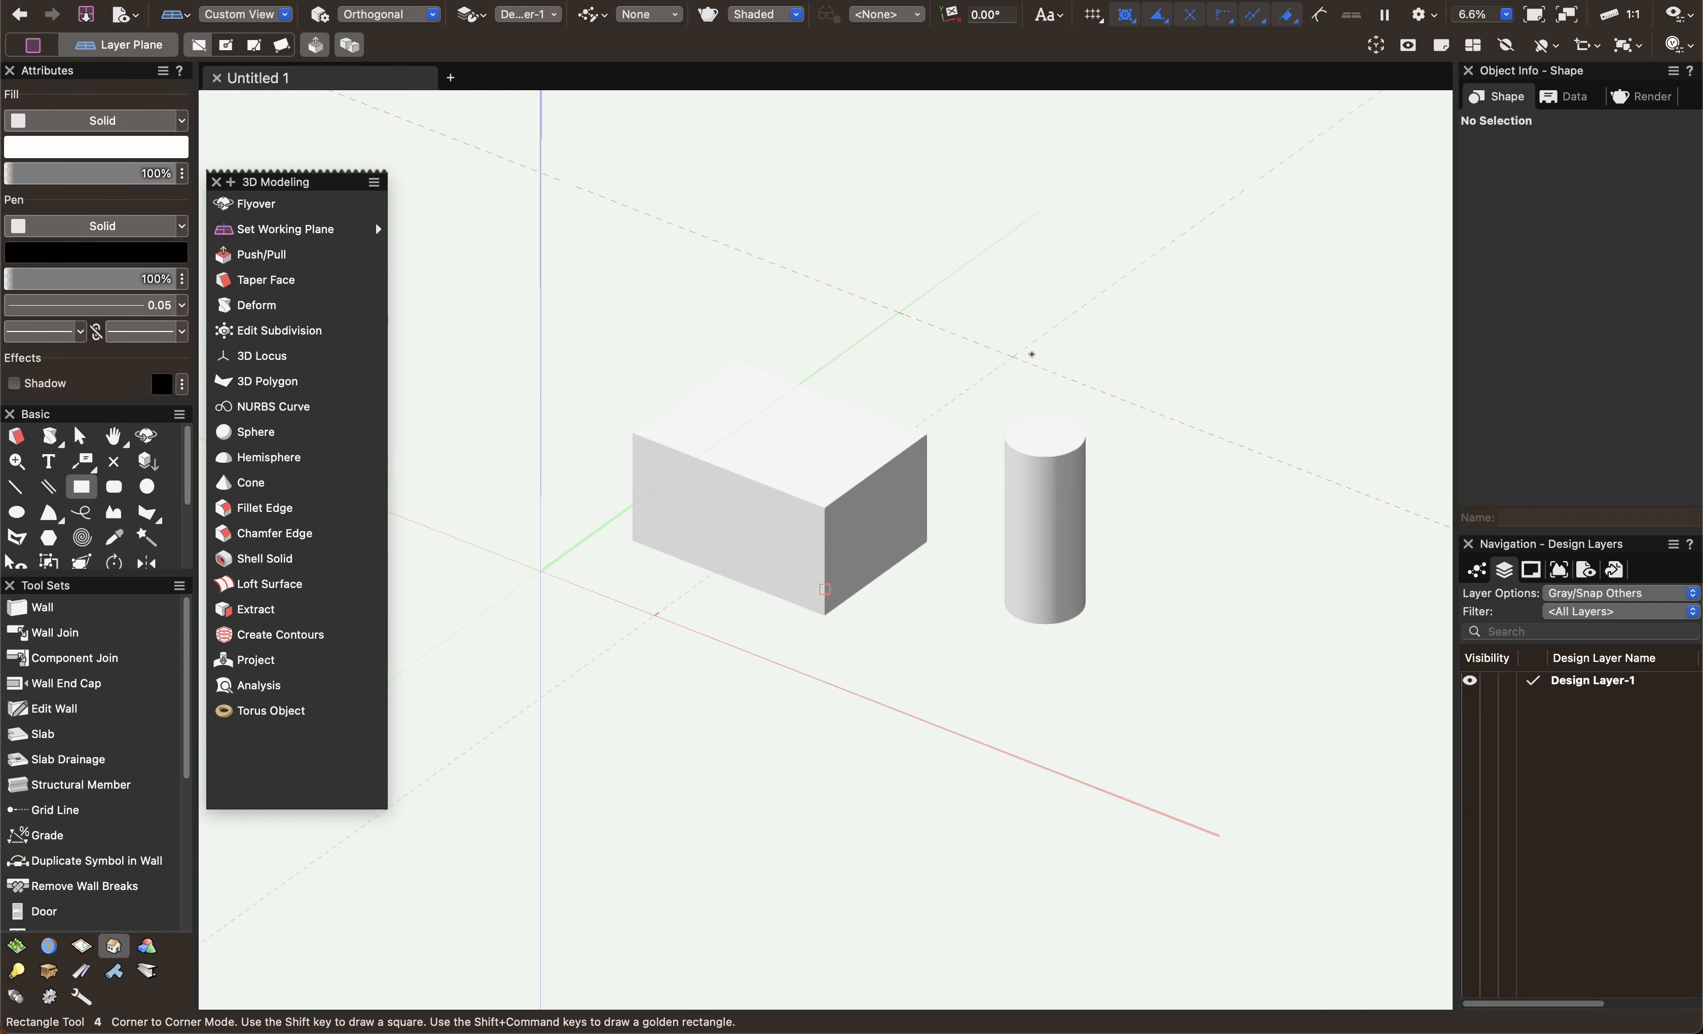
Draw a rectangle on the layer plane around the cylinder's base, and delete it.
click(1156, 376)
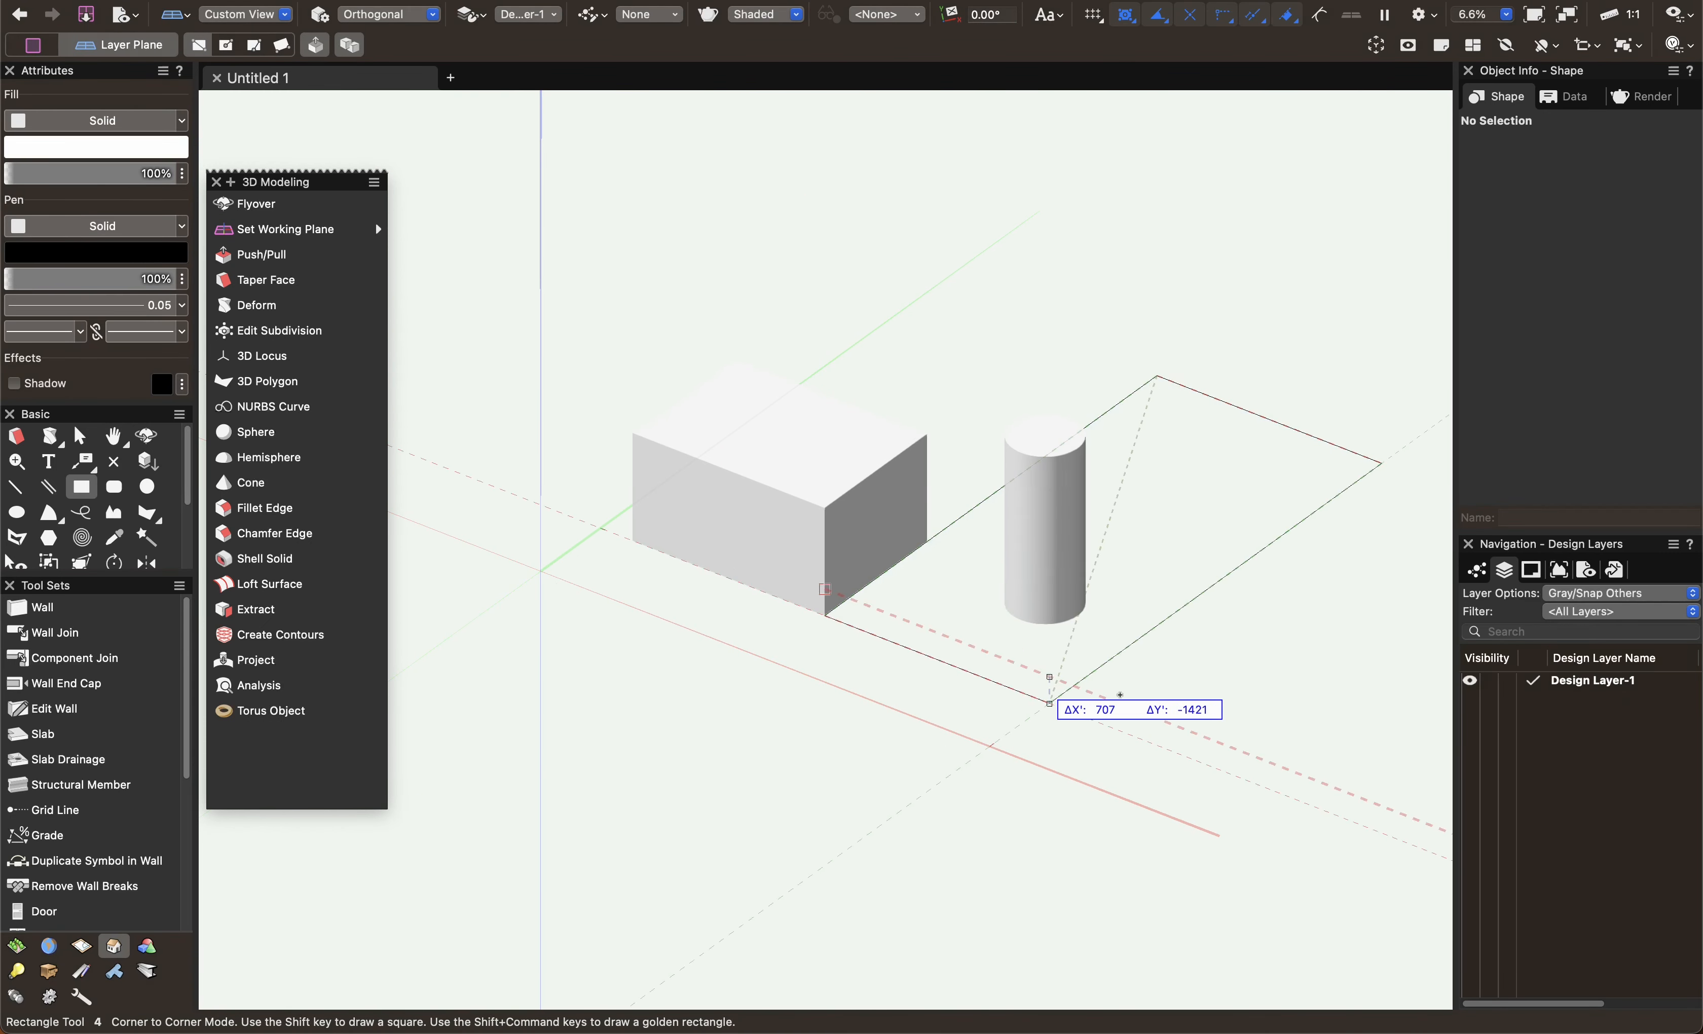
click(1150, 695)
key(Delete)
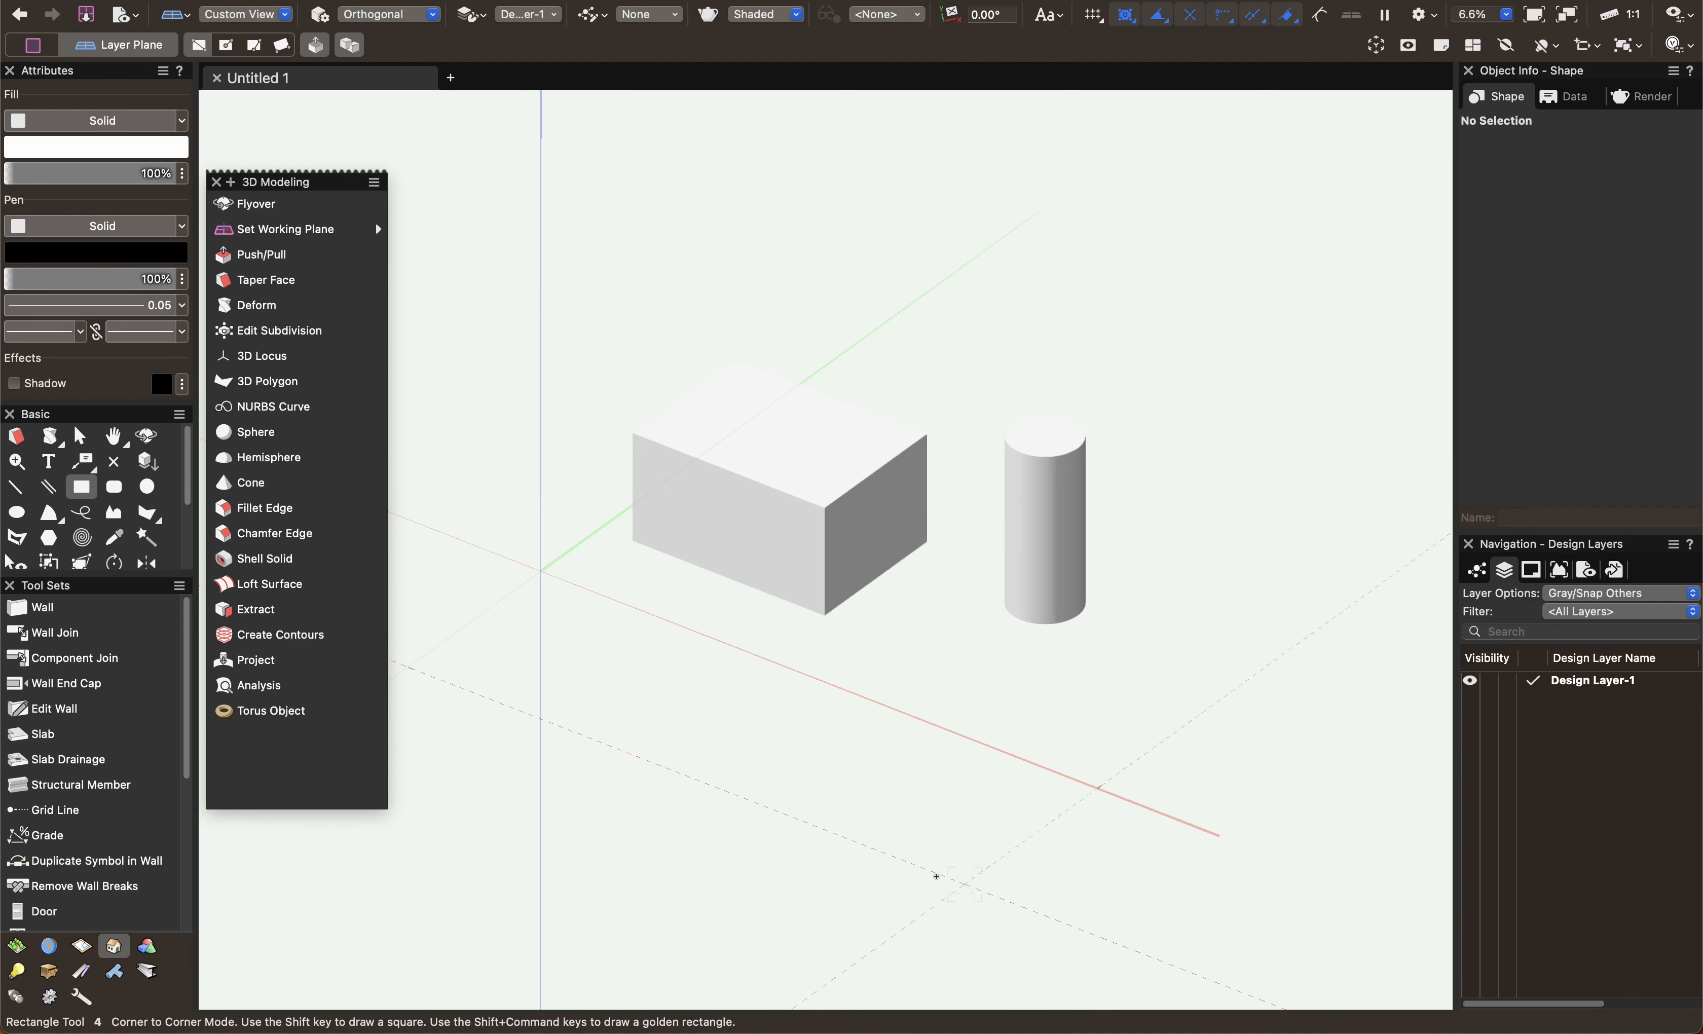
Toggle the Rectangle tool repeatedly between Layer Plane and Auto-Plane over the box's faces, leaving it on Auto-Plane.
key(backslash)
scroll(861, 533, up, 1)
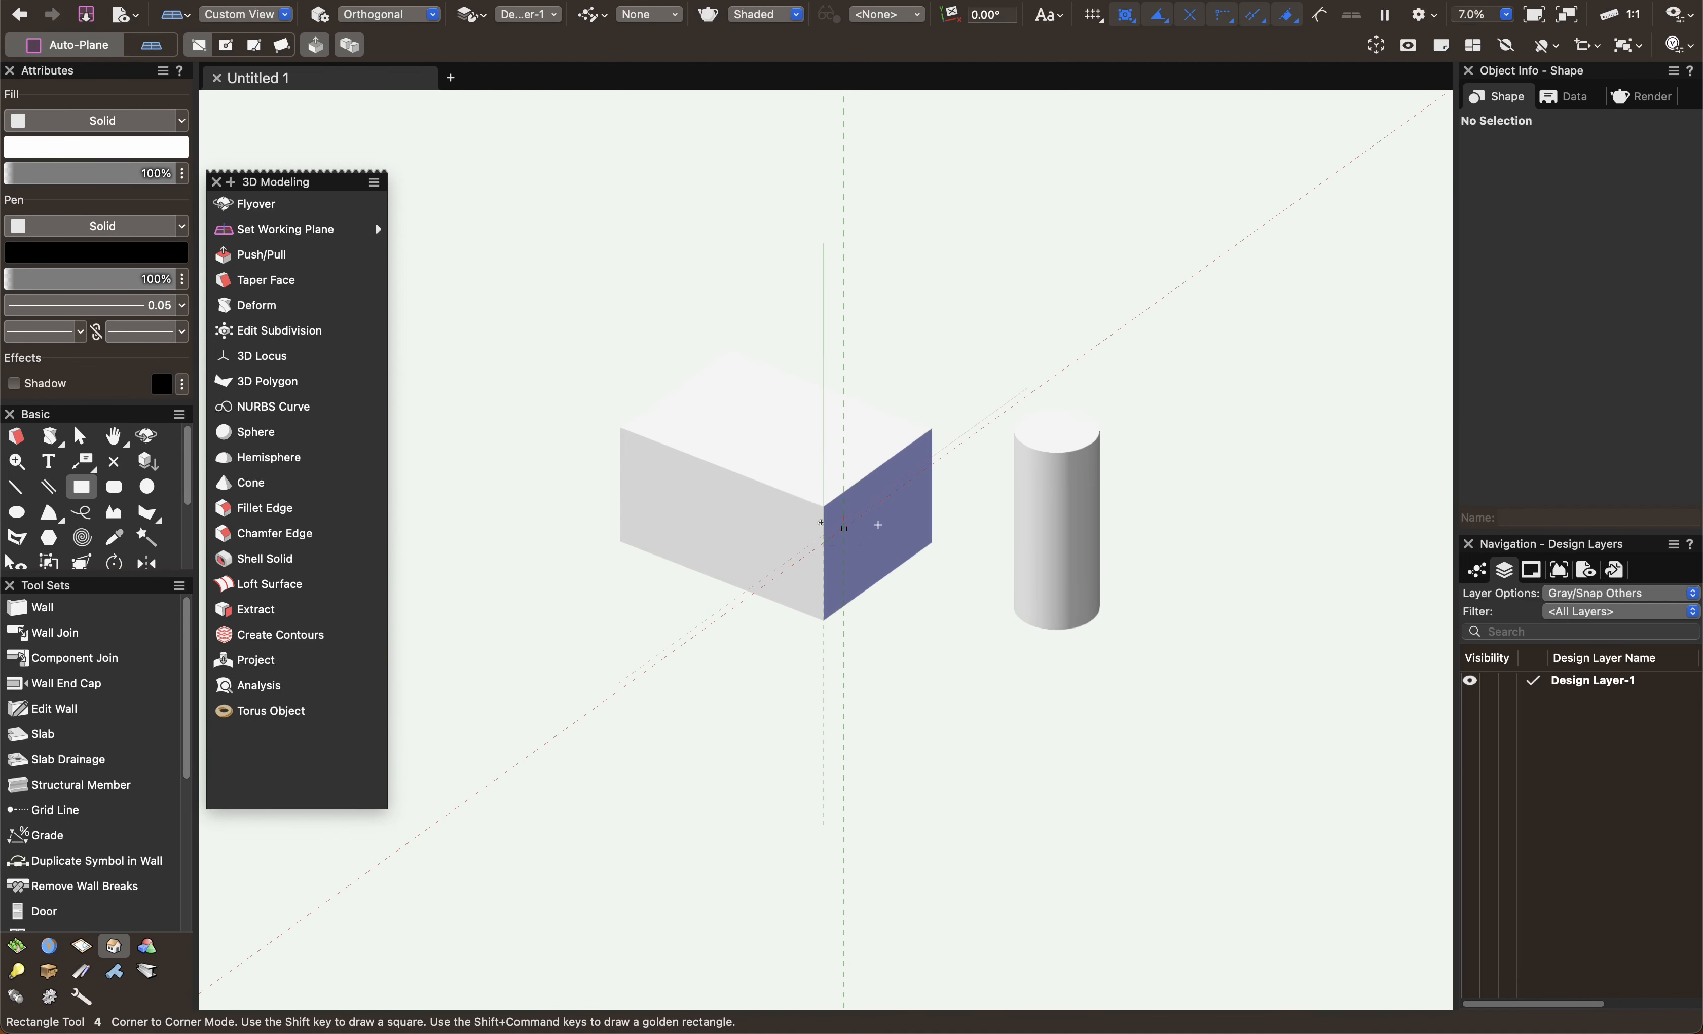
key(backslash)
key(backslash)
key(backslash)
key(backslash)
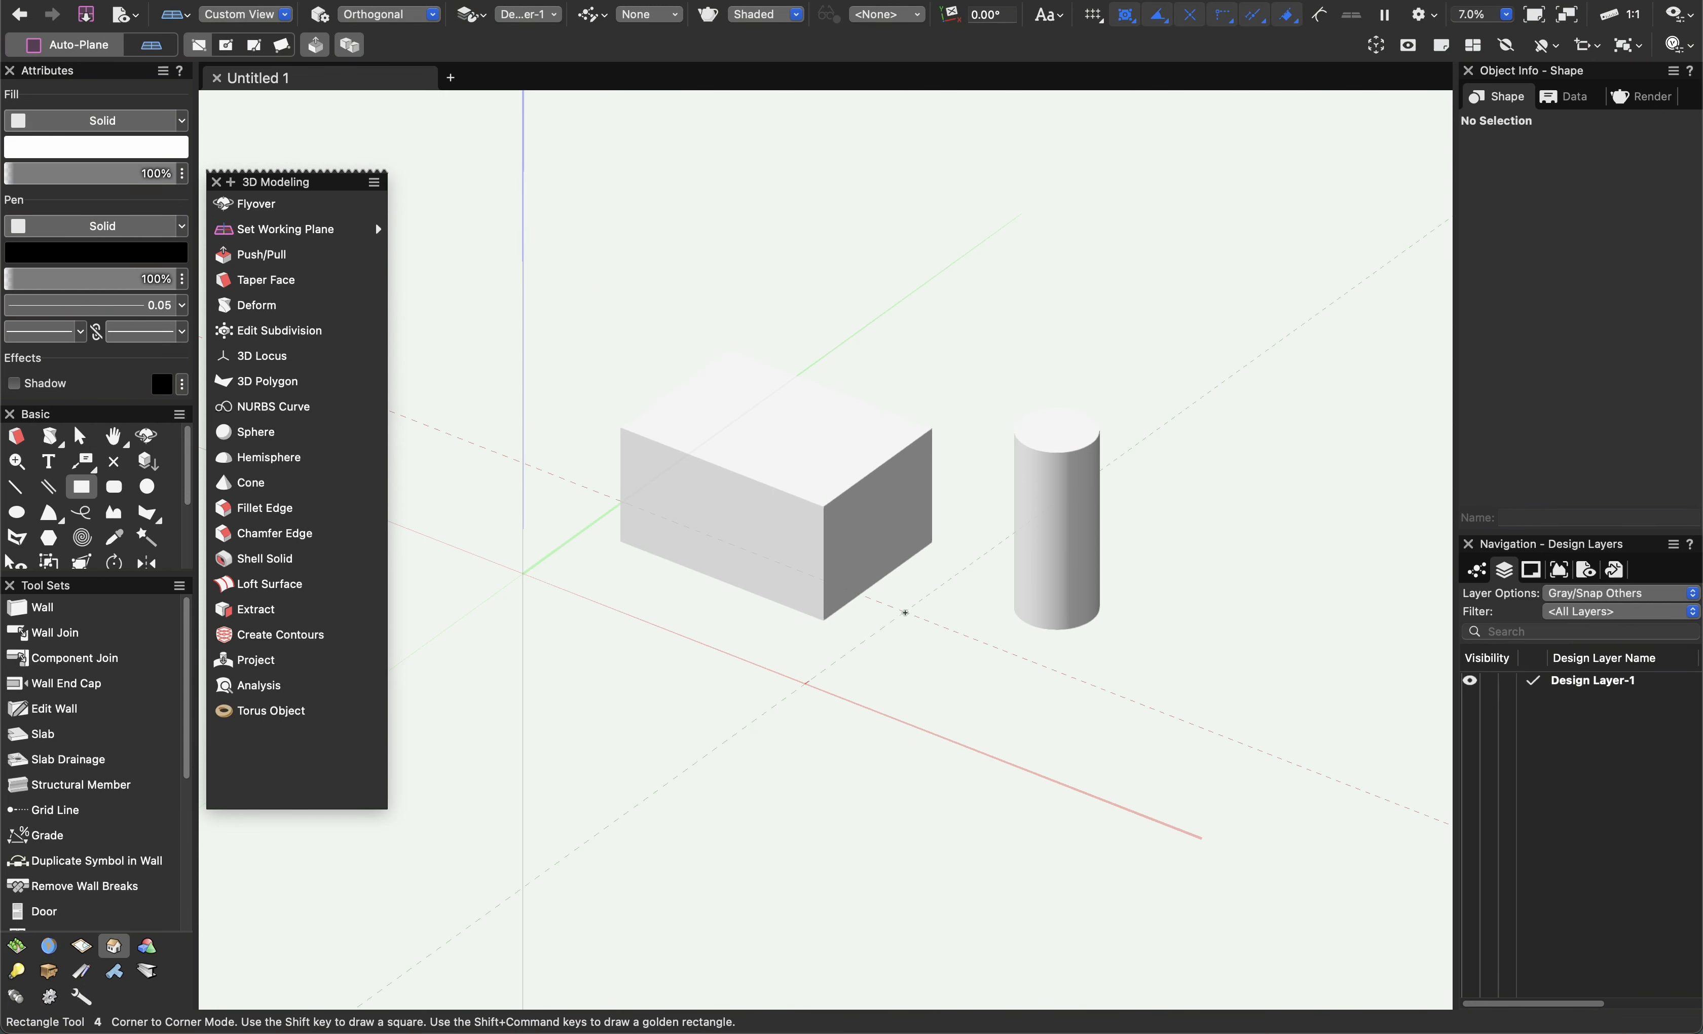
Draw a rectangle about 243 by 55 mm on the box's top face with Auto-Plane.
scroll(778, 553, up, 5)
click(844, 515)
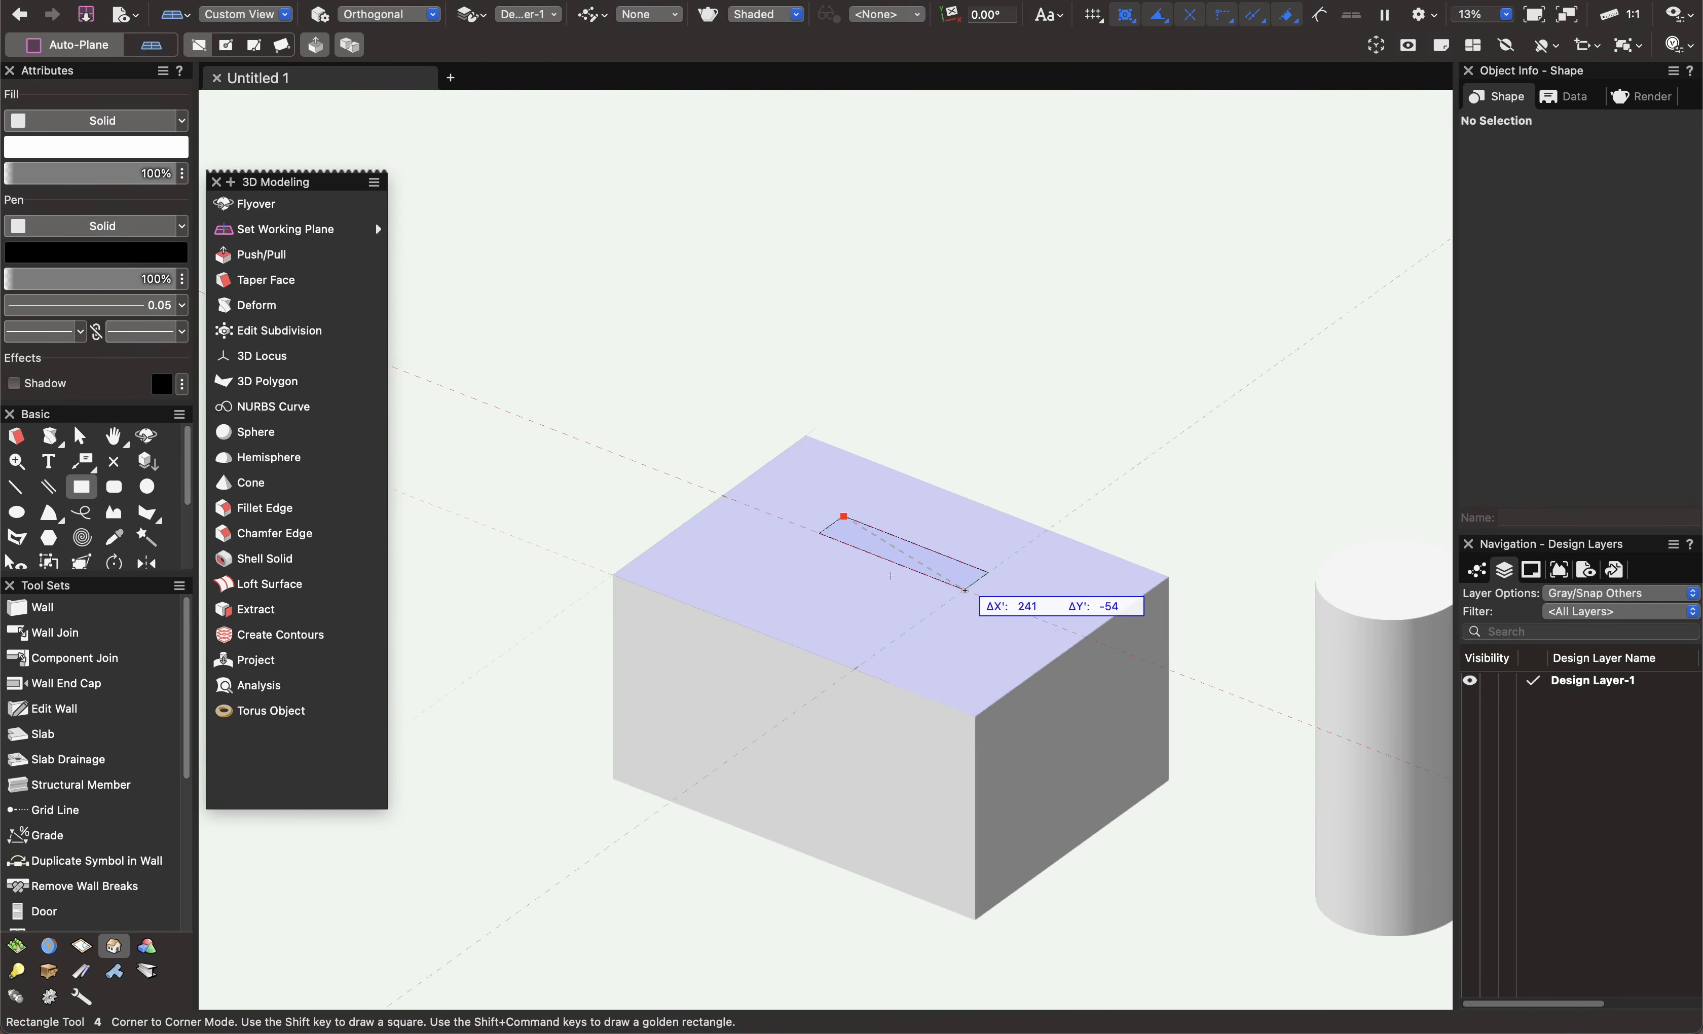
click(965, 591)
middle_drag(922, 642, 752, 509)
scroll(885, 606, down, 1)
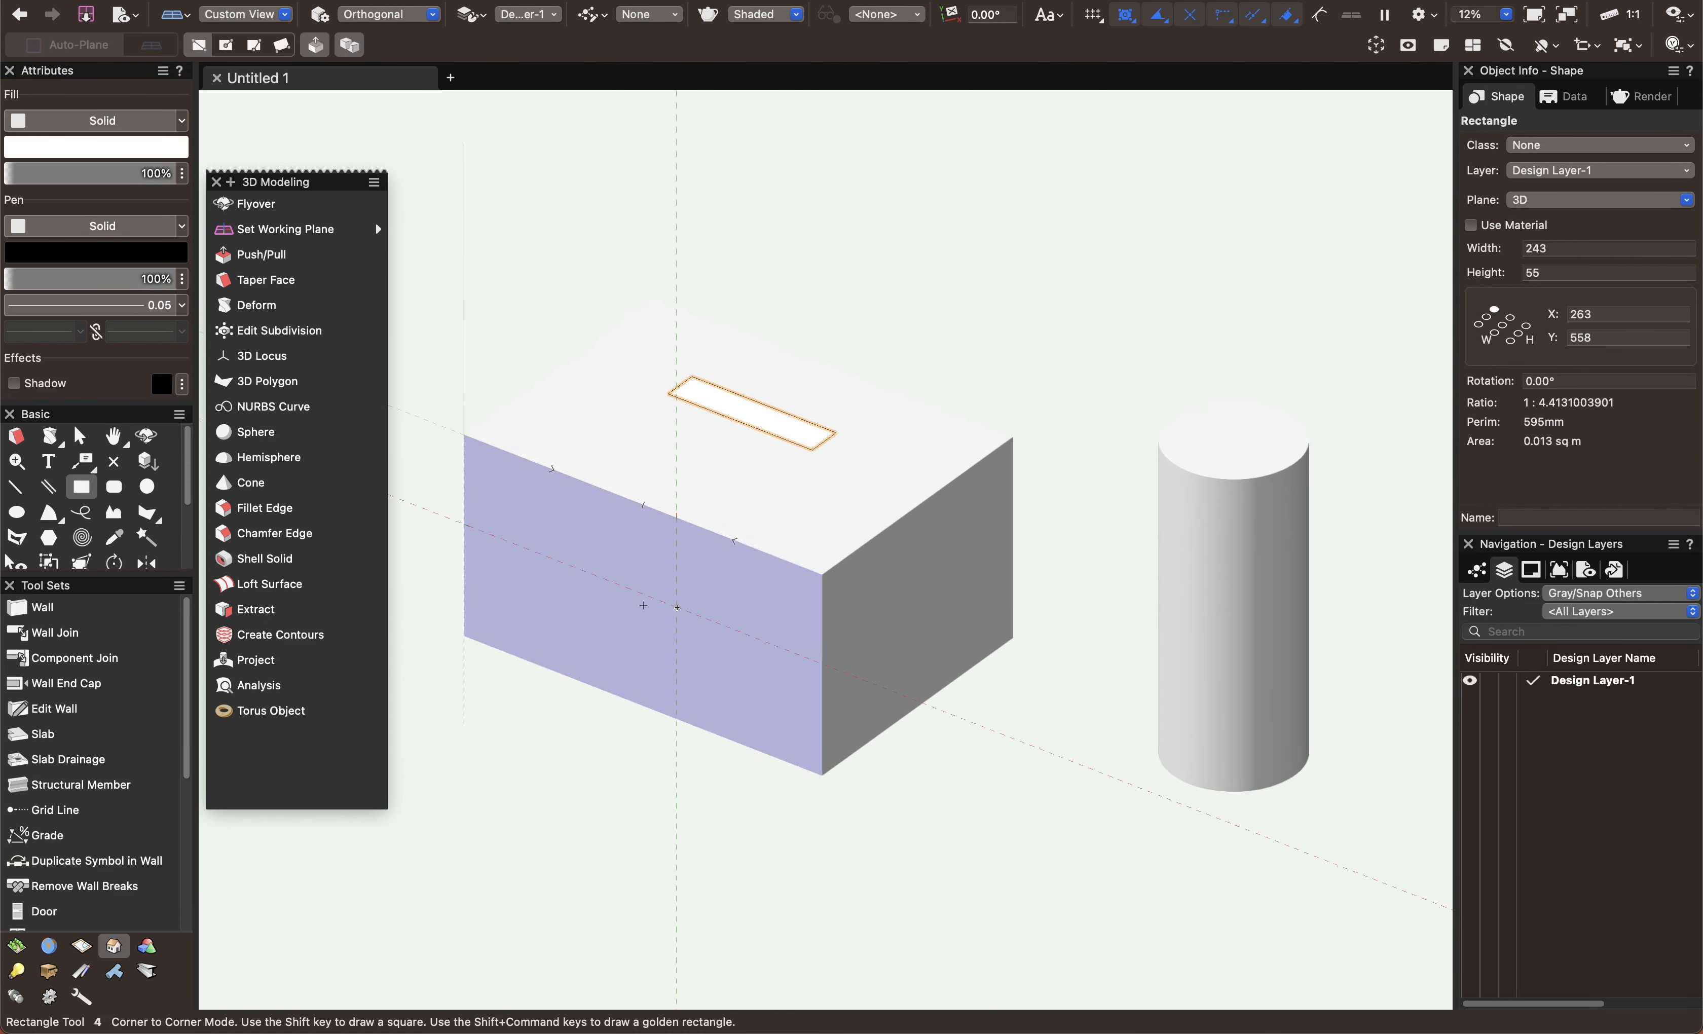
middle_drag(679, 611, 720, 600)
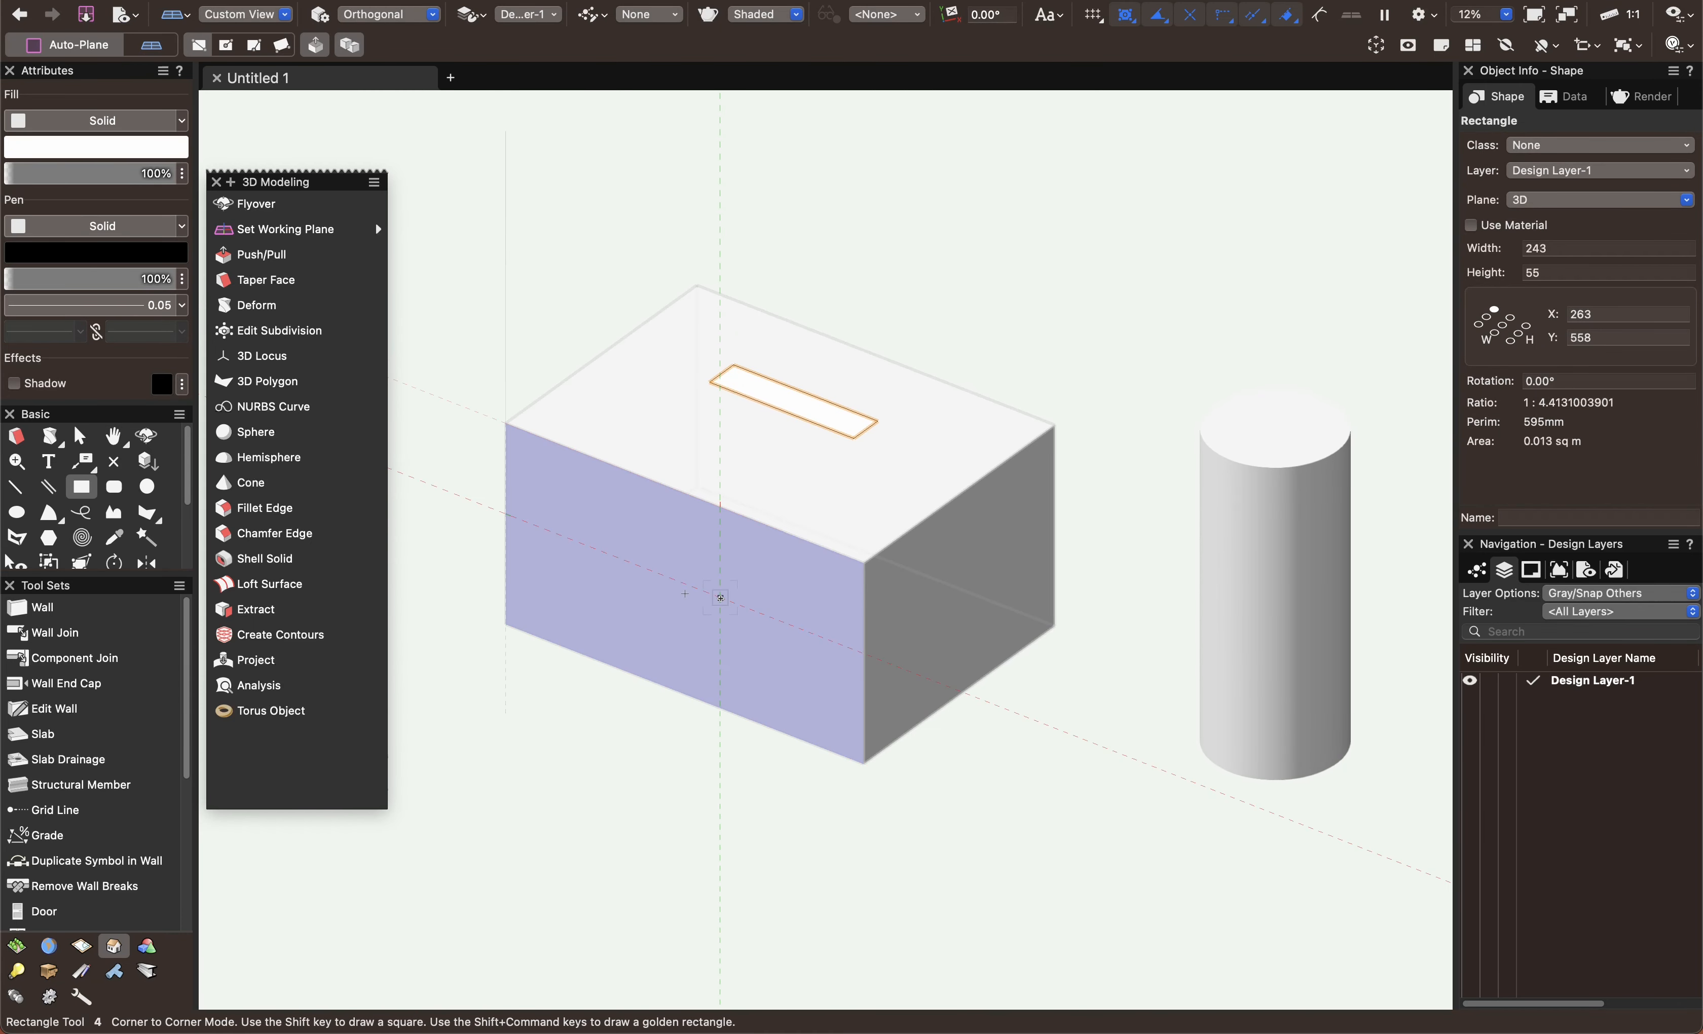
Undo the rectangle on the box's top face and switch to the Selection tool.
key(super+z)
key(super+z)
key(x)
scroll(822, 705, down, 3)
middle_drag(909, 704, 794, 612)
middle_drag(736, 673, 851, 686)
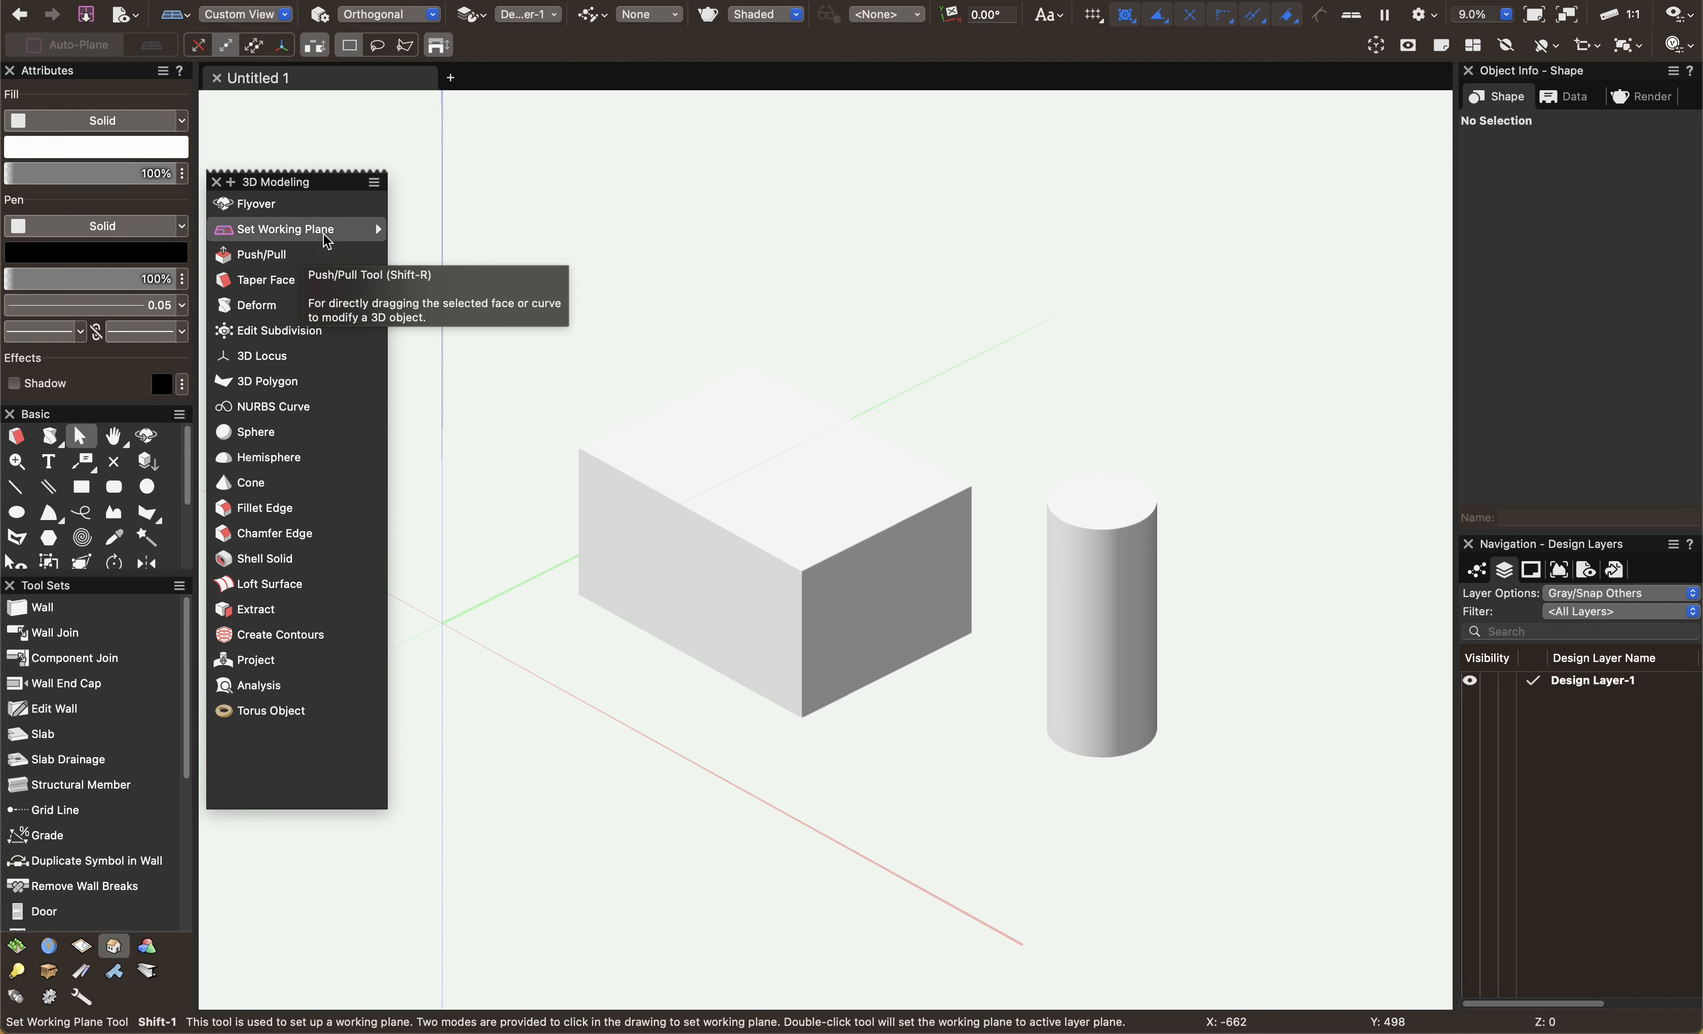
View the box and cylinder from different angles with the Flyover tool in View Center and Interactive Origin modes.
click(319, 206)
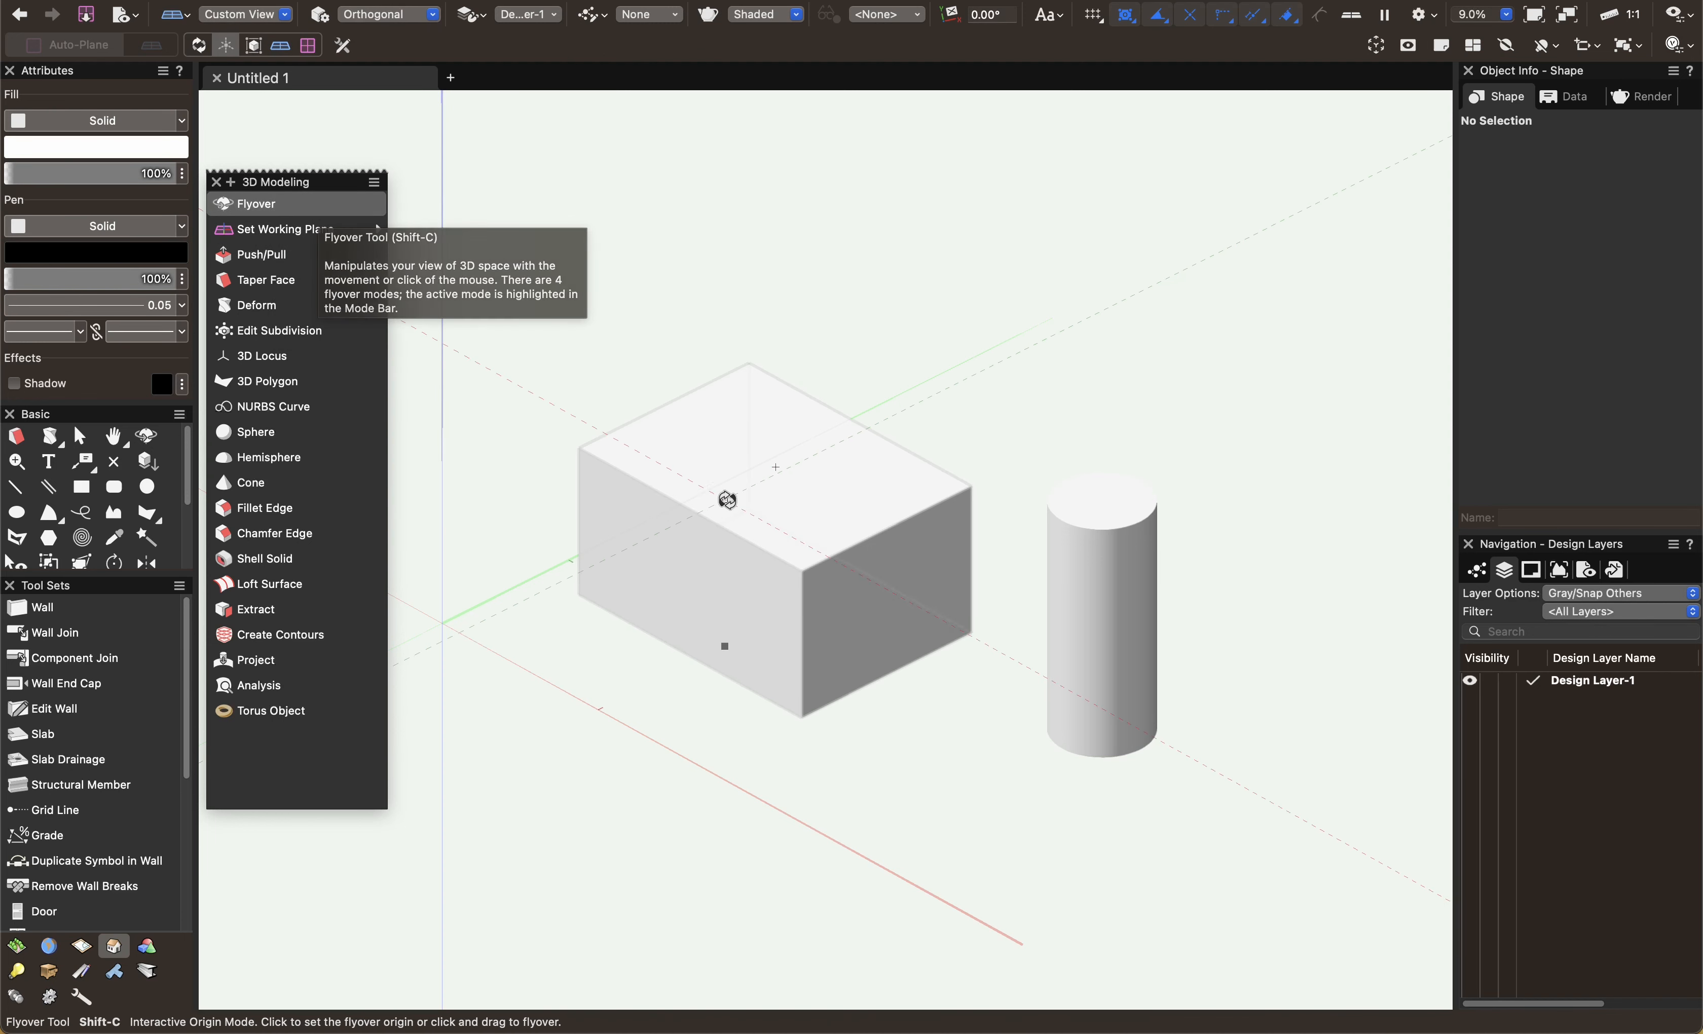
drag(773, 465, 692, 555)
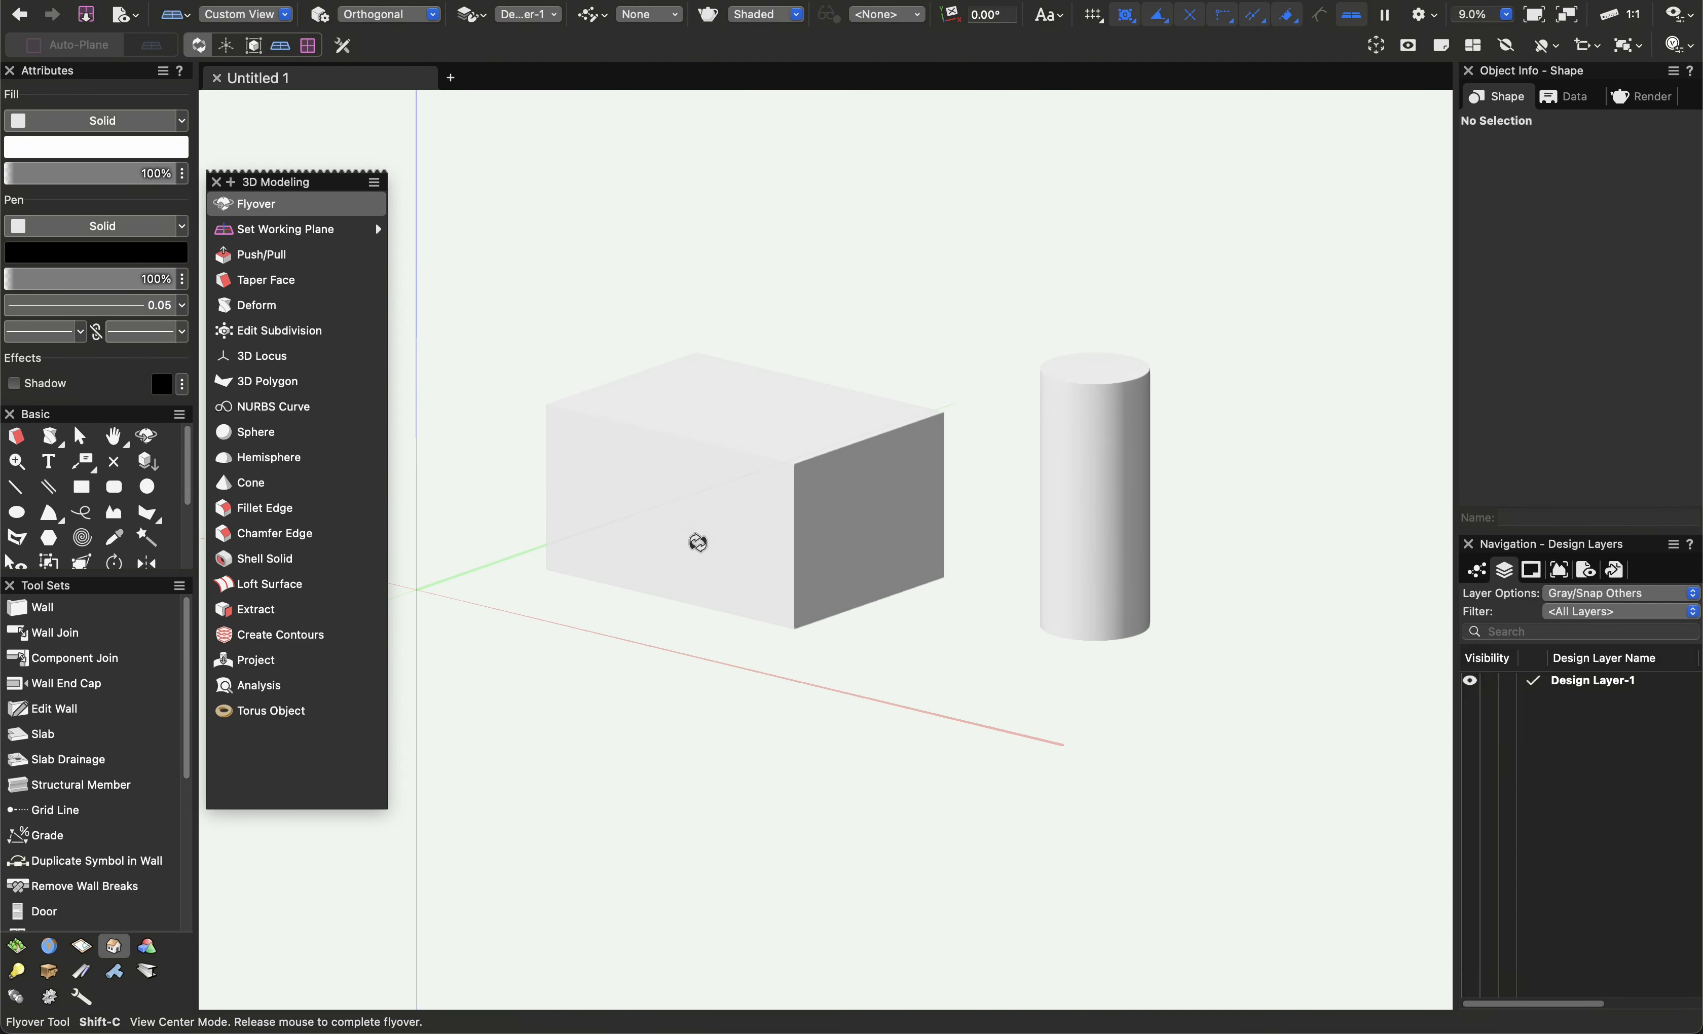
click(227, 46)
drag(798, 491, 695, 653)
key(x)
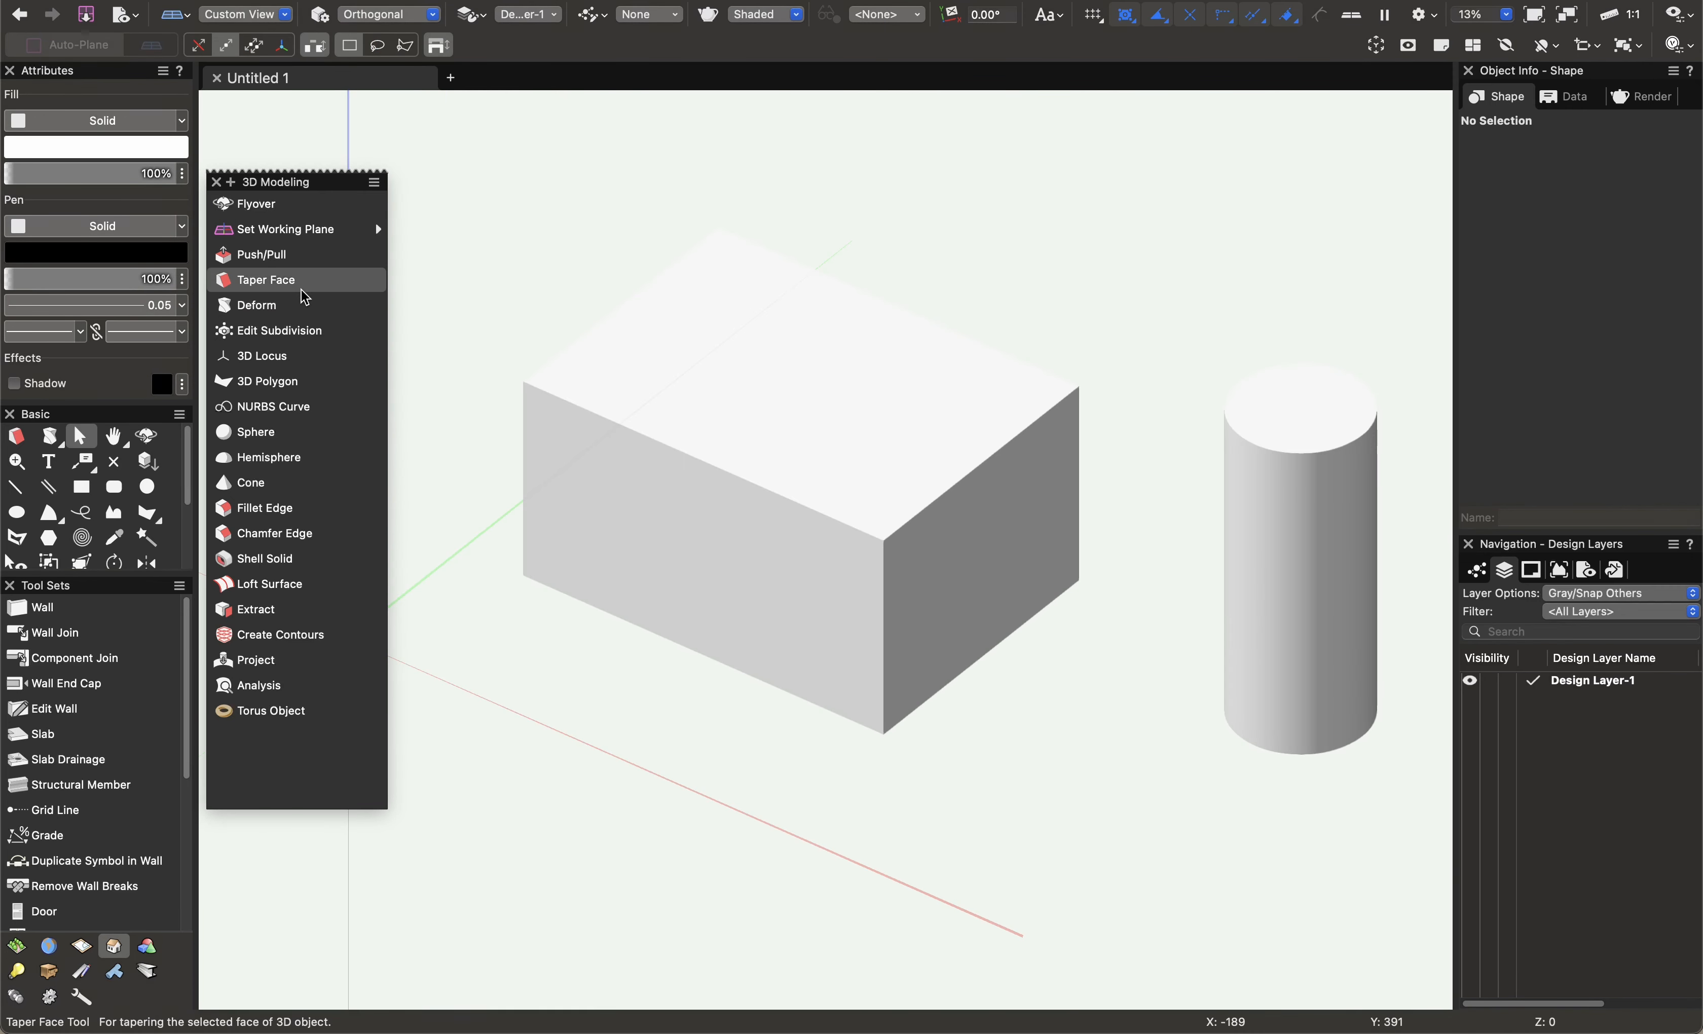
Taper the box's top face downward with Taper Face, using the darker side face as the axis plane.
click(301, 286)
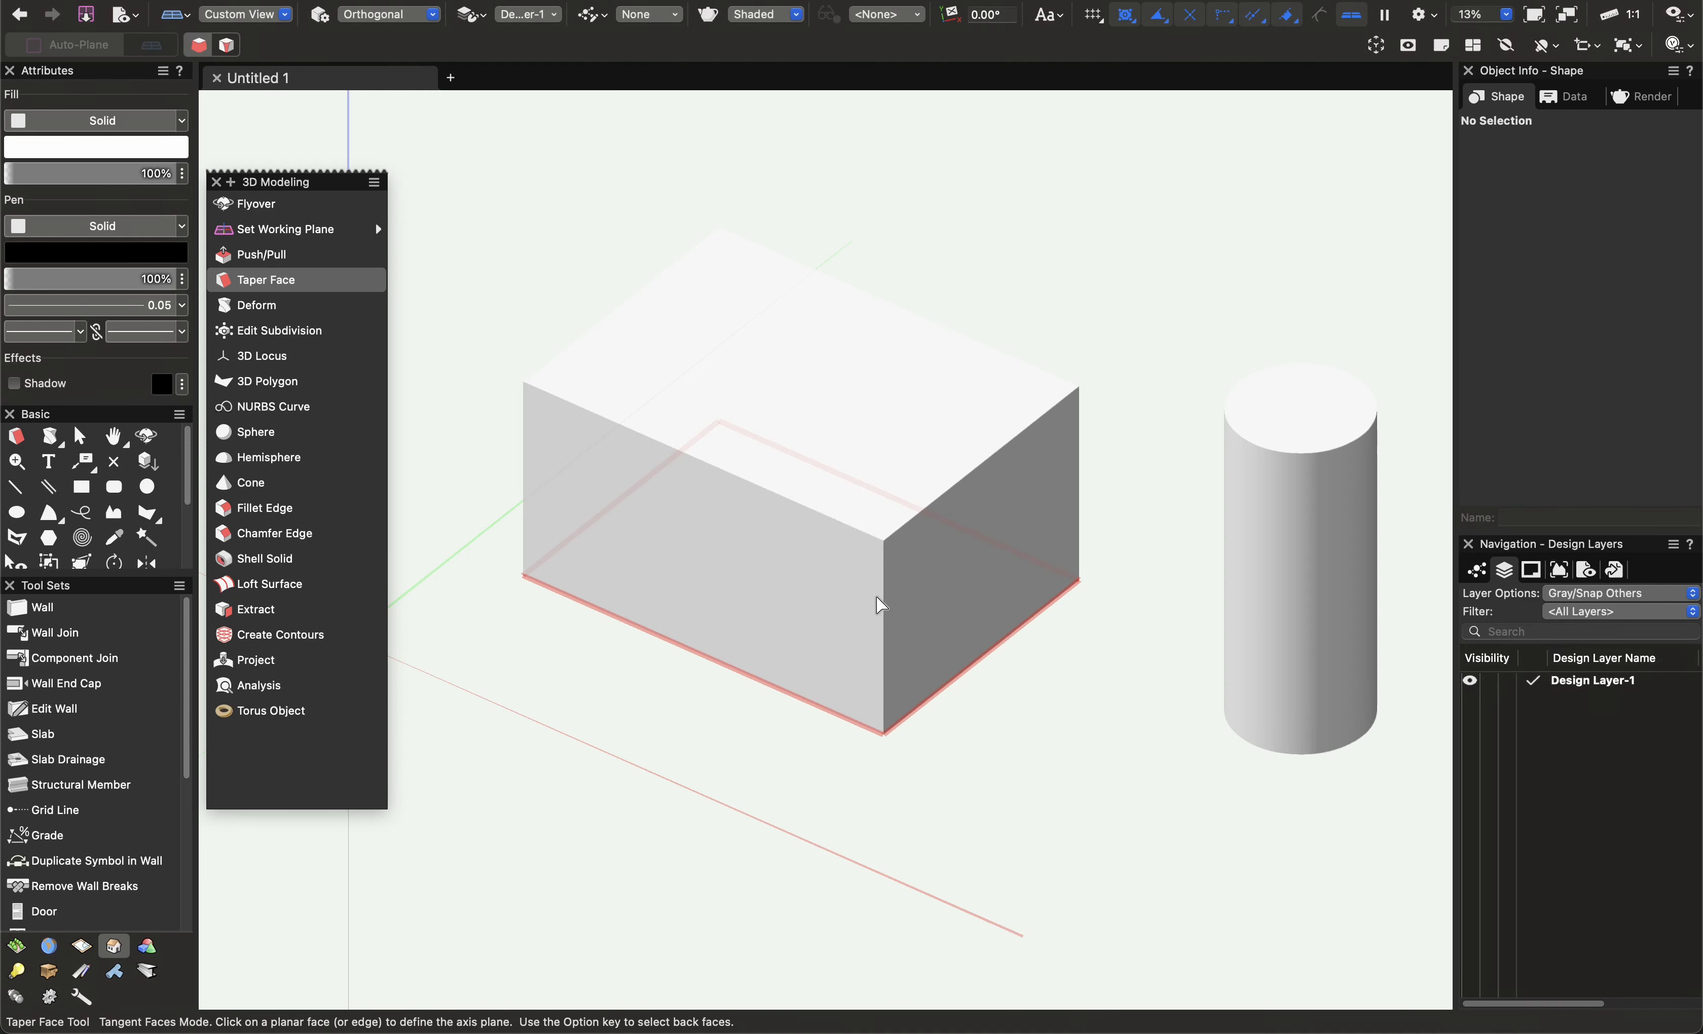
click(946, 589)
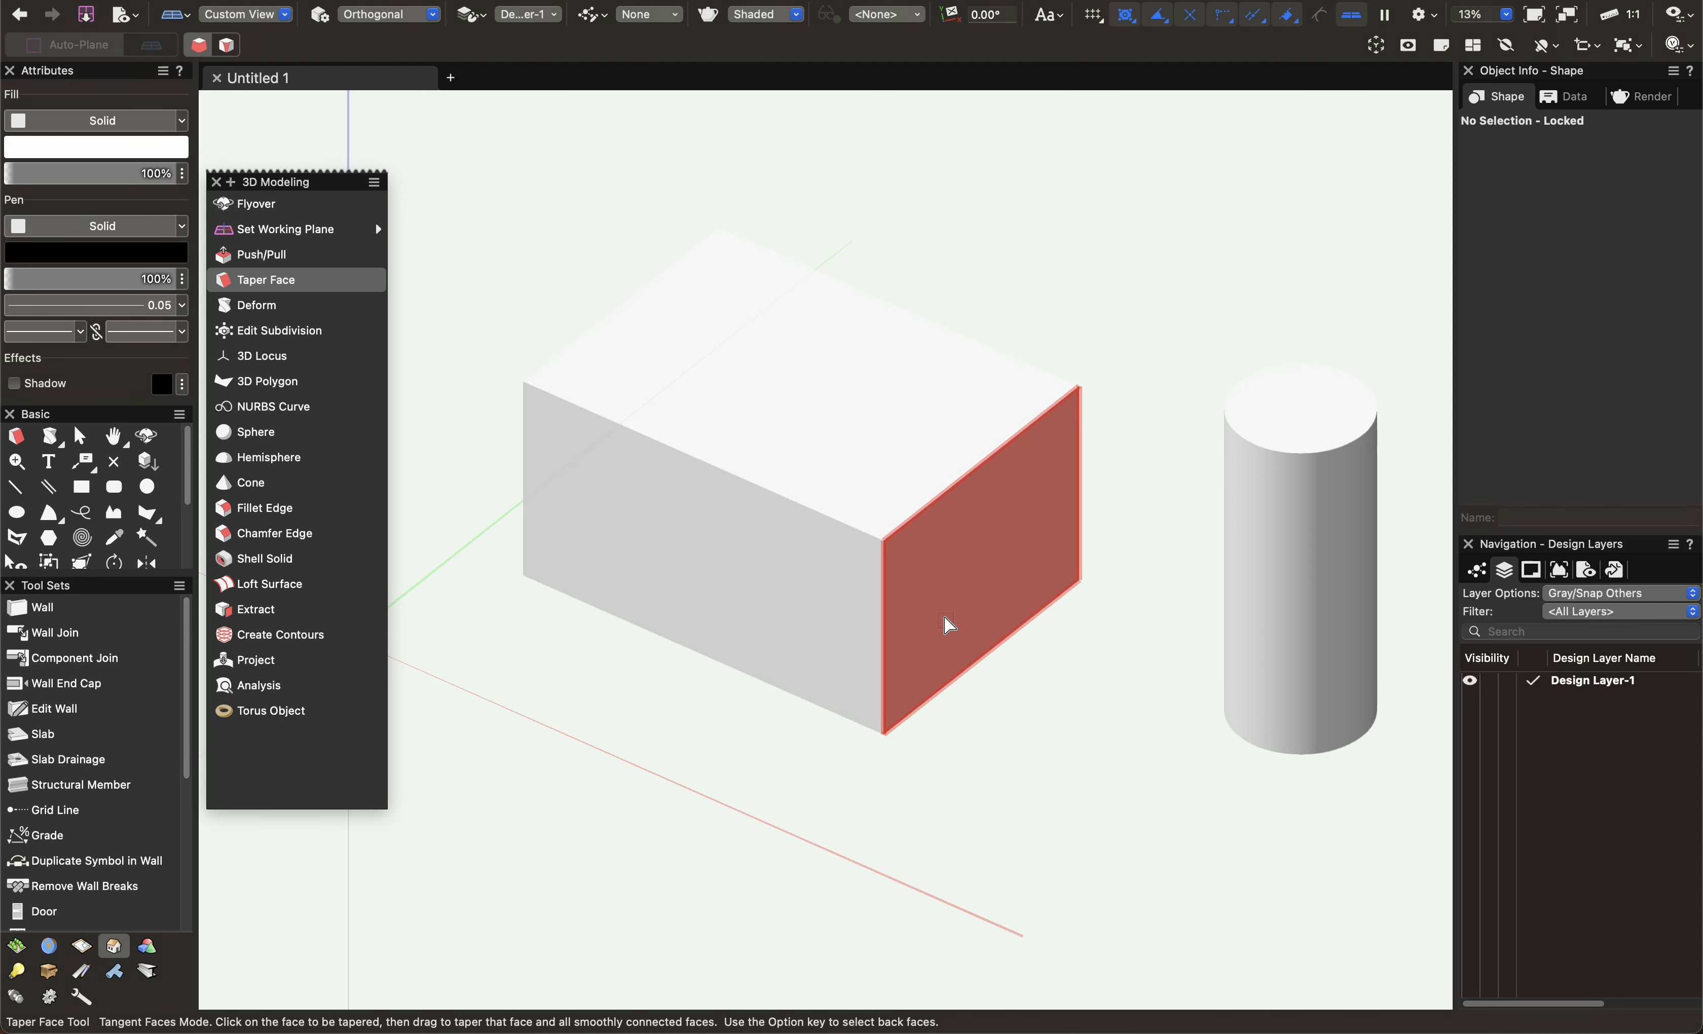
middle_drag(745, 604, 824, 664)
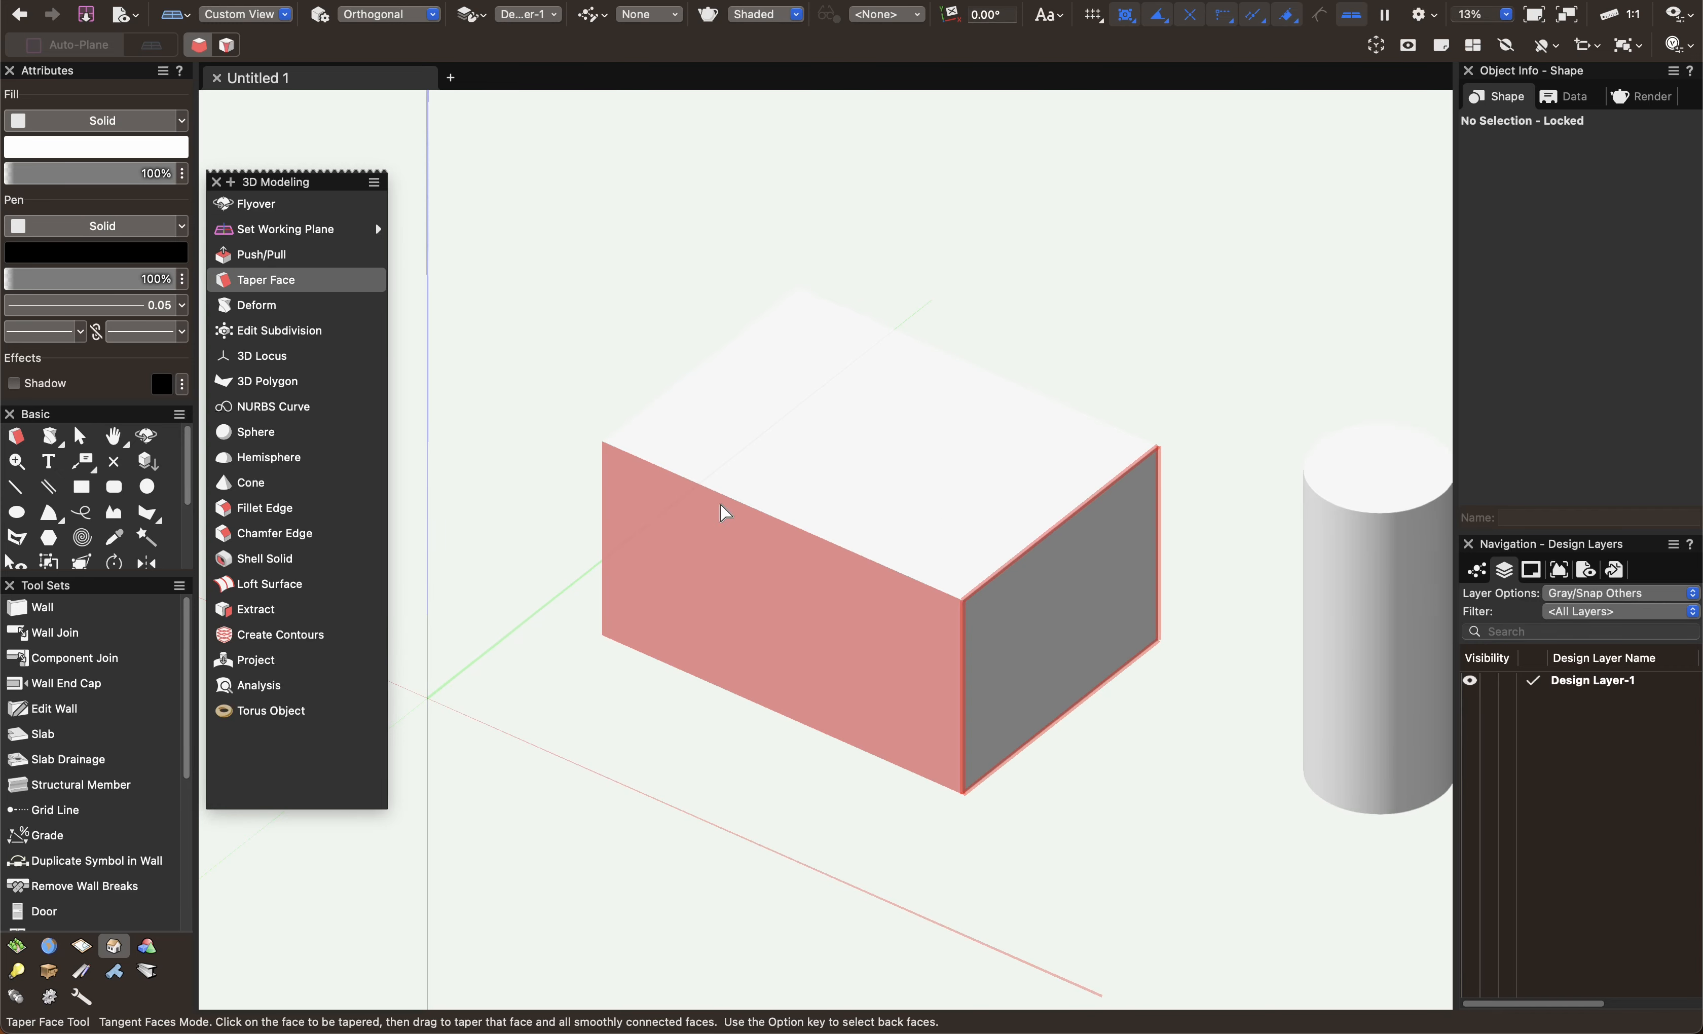
mouse_move(639, 562)
shift+middle_down()
mouse_move(890, 528)
mouse_move(766, 551)
mouse_move(632, 543)
shift+middle_up()
shift+middle_drag(787, 657, 677, 463)
drag(658, 488, 580, 419)
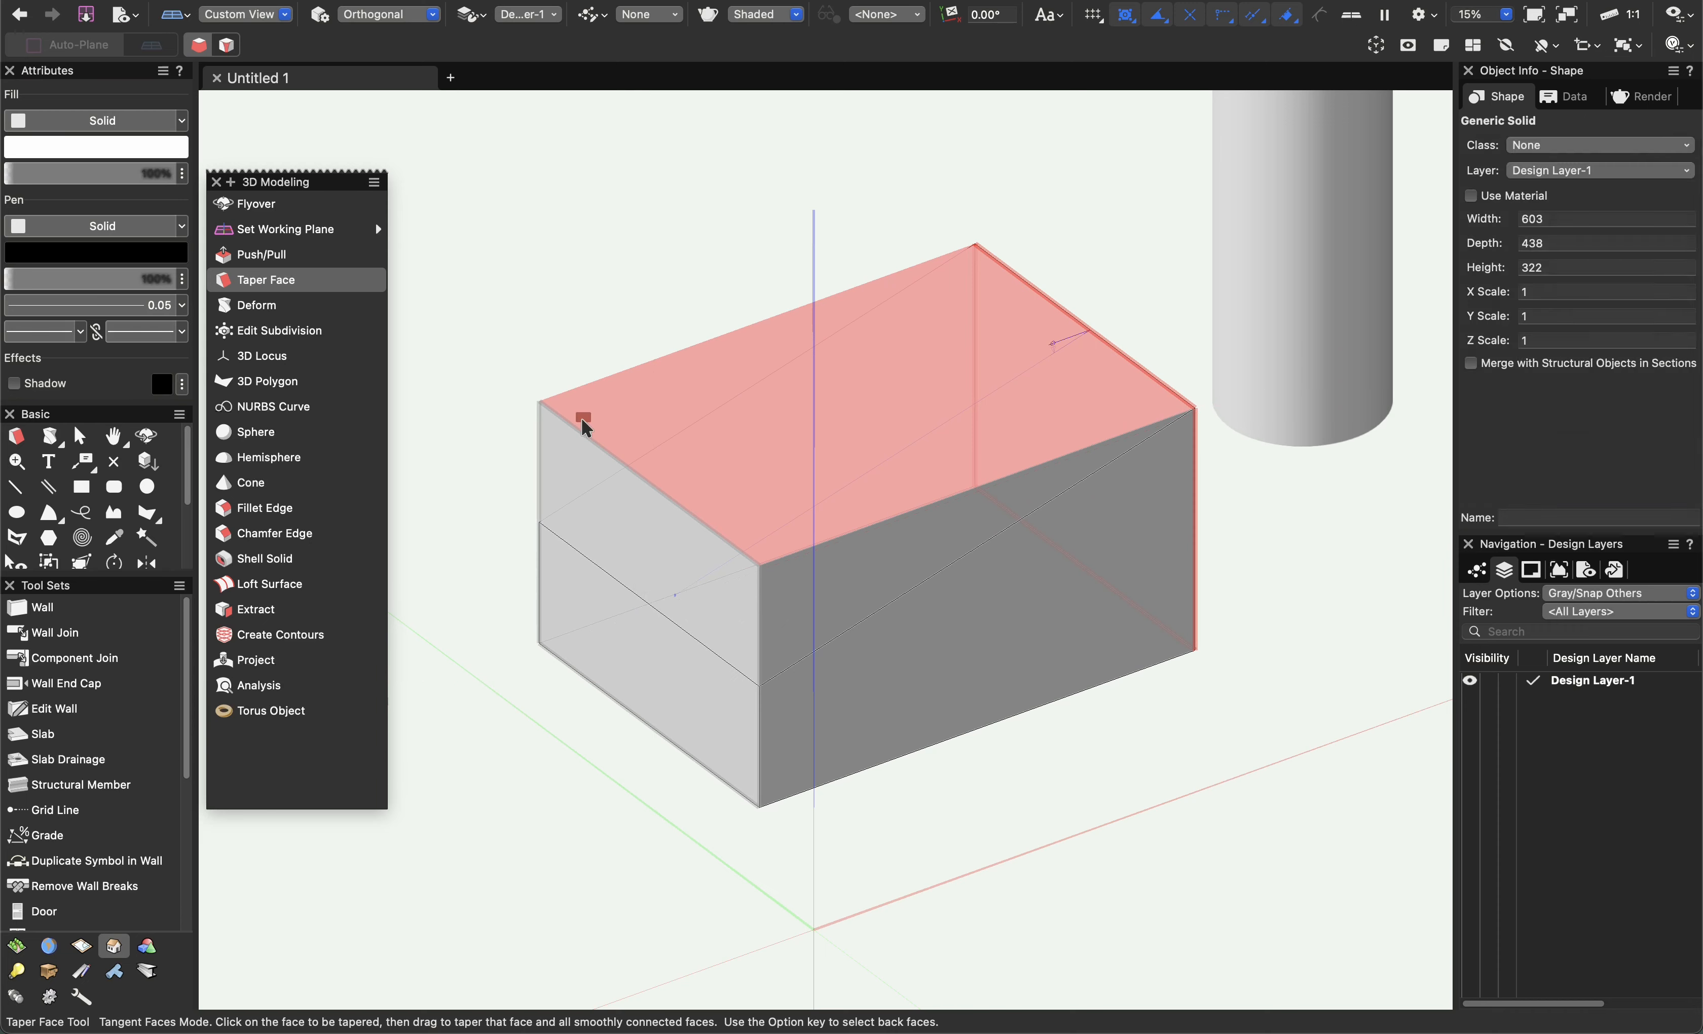
Taper the box's bottom face upward from the same side face to form a wedge.
shift+middle_drag(882, 775, 498, 638)
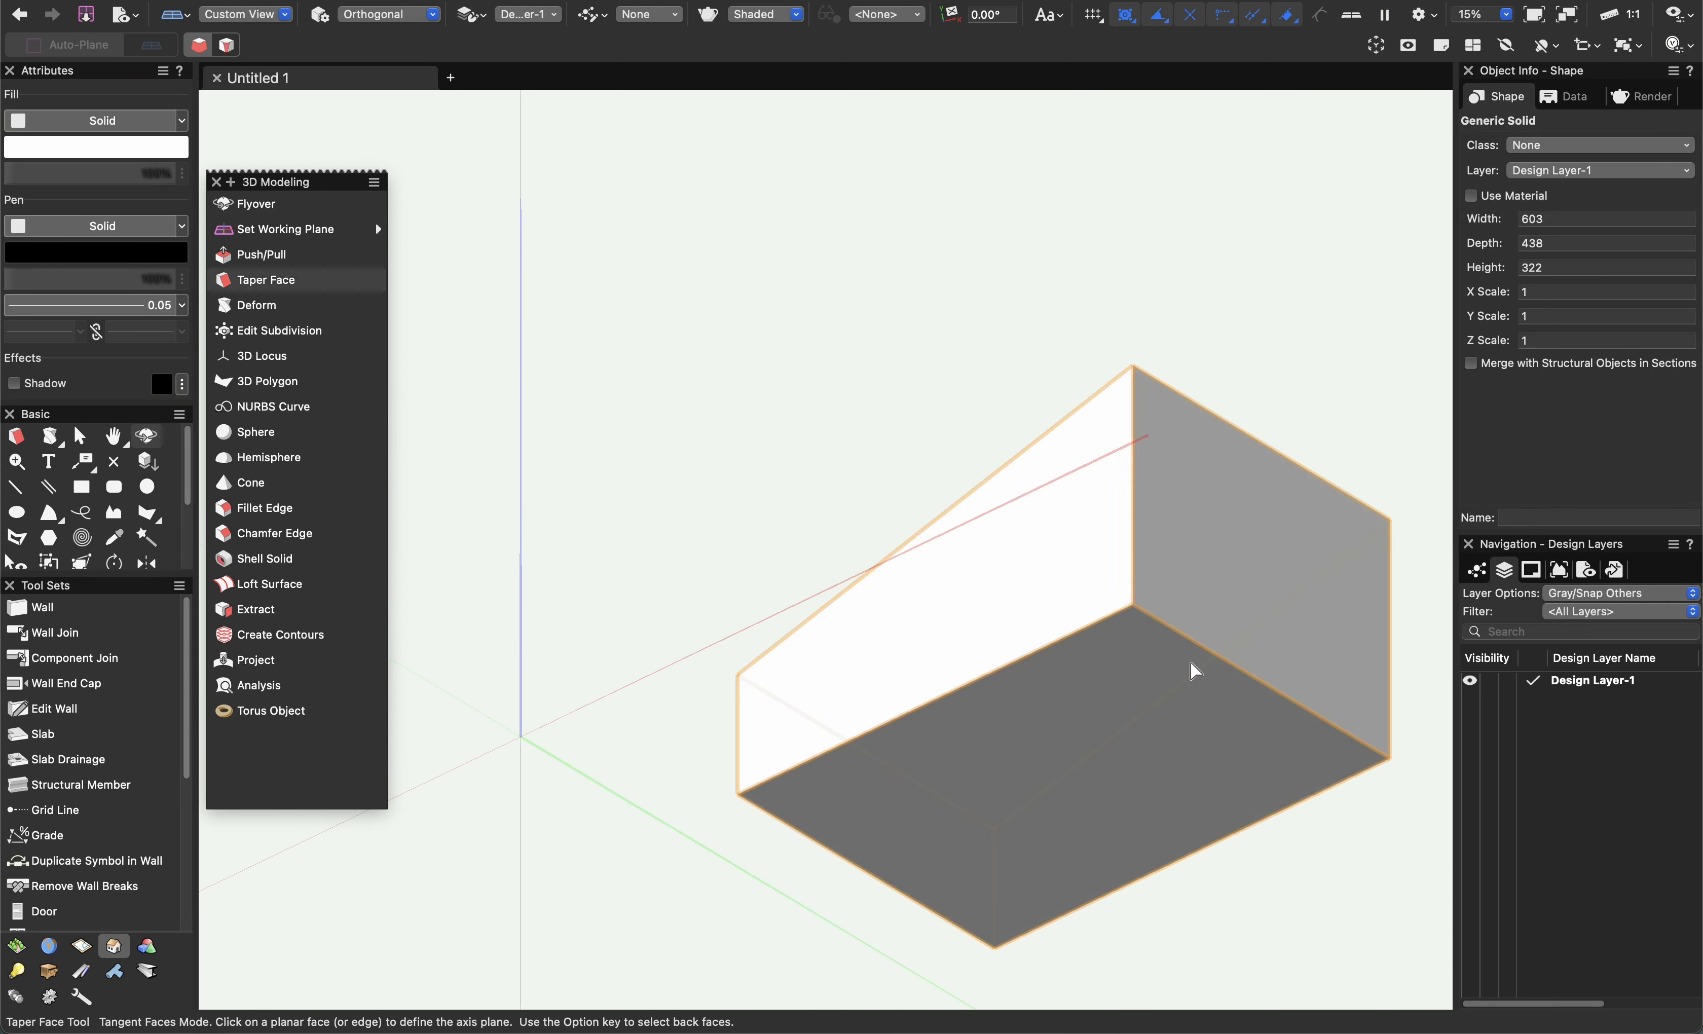
click(1204, 591)
ctrl+middle_drag(680, 787, 1020, 779)
drag(513, 876, 505, 729)
Taper the cylinder's curved face outward by about -23° with Taper Face, using its bottom face as the axis plane.
ctrl+middle_drag(965, 806, 1057, 721)
scroll(905, 836, down, 2)
scroll(939, 725, up, 5)
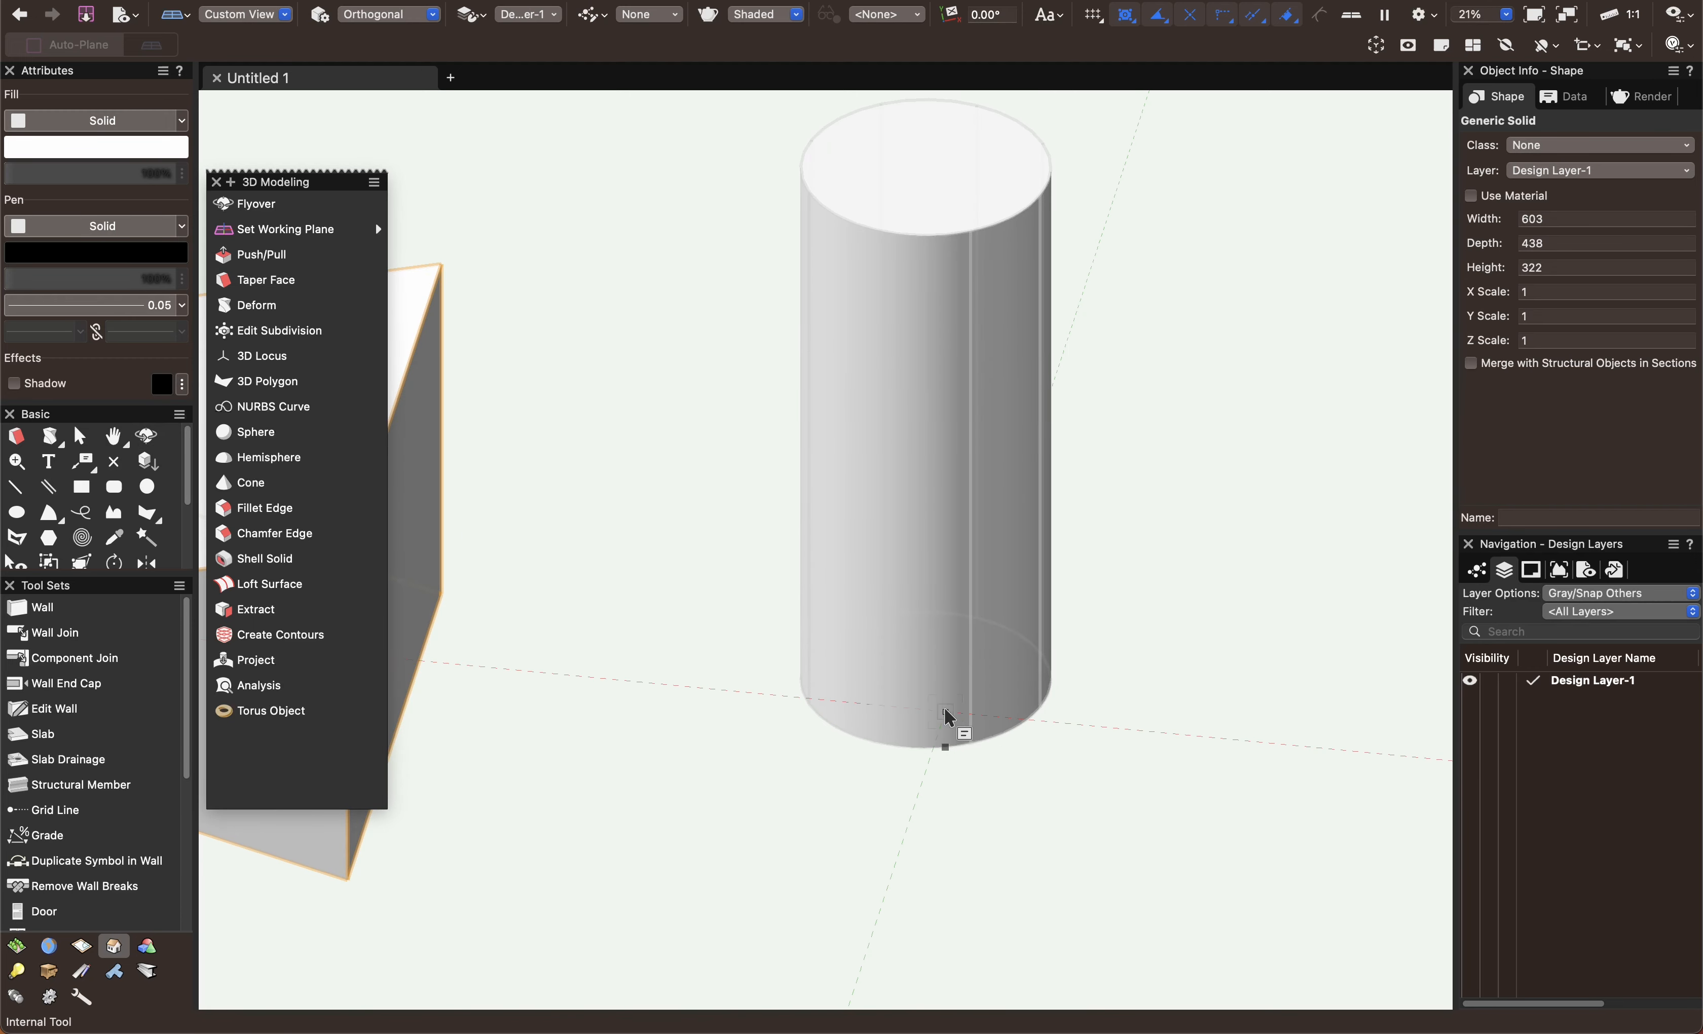
alt+click(940, 711)
scroll(965, 573, down, 1)
middle_drag(965, 572, 968, 732)
click(939, 426)
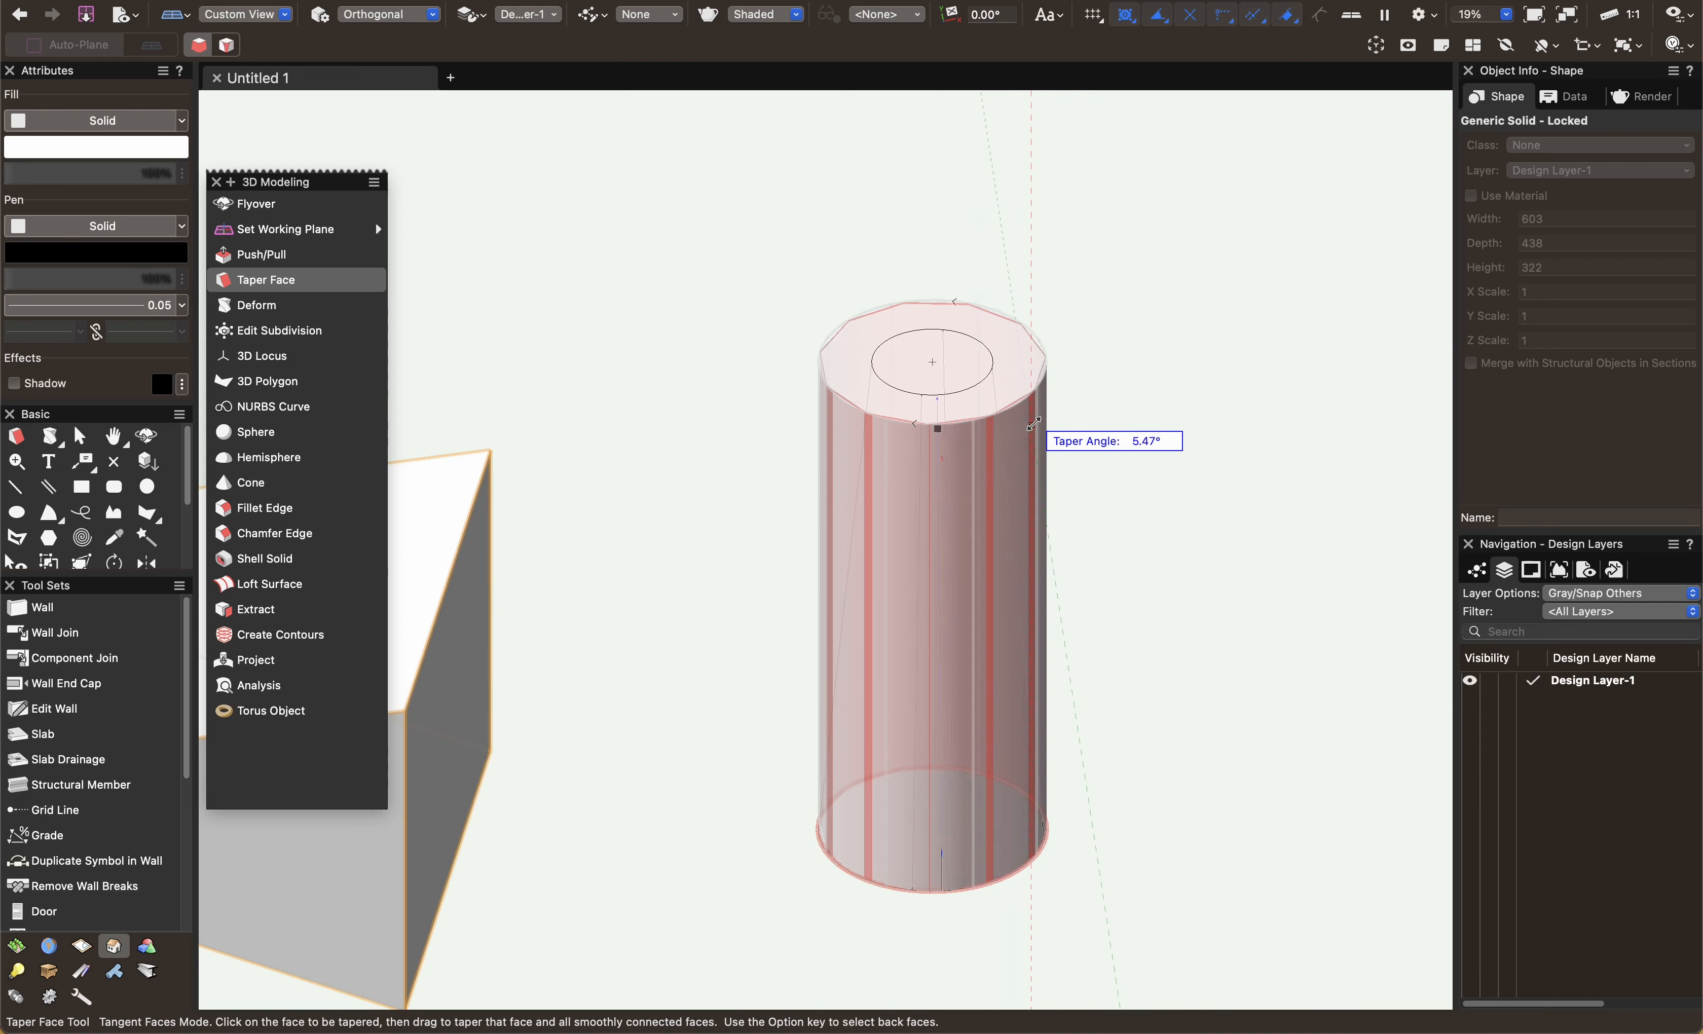
scroll(1076, 395, down, 3)
middle_drag(1076, 395, 947, 411)
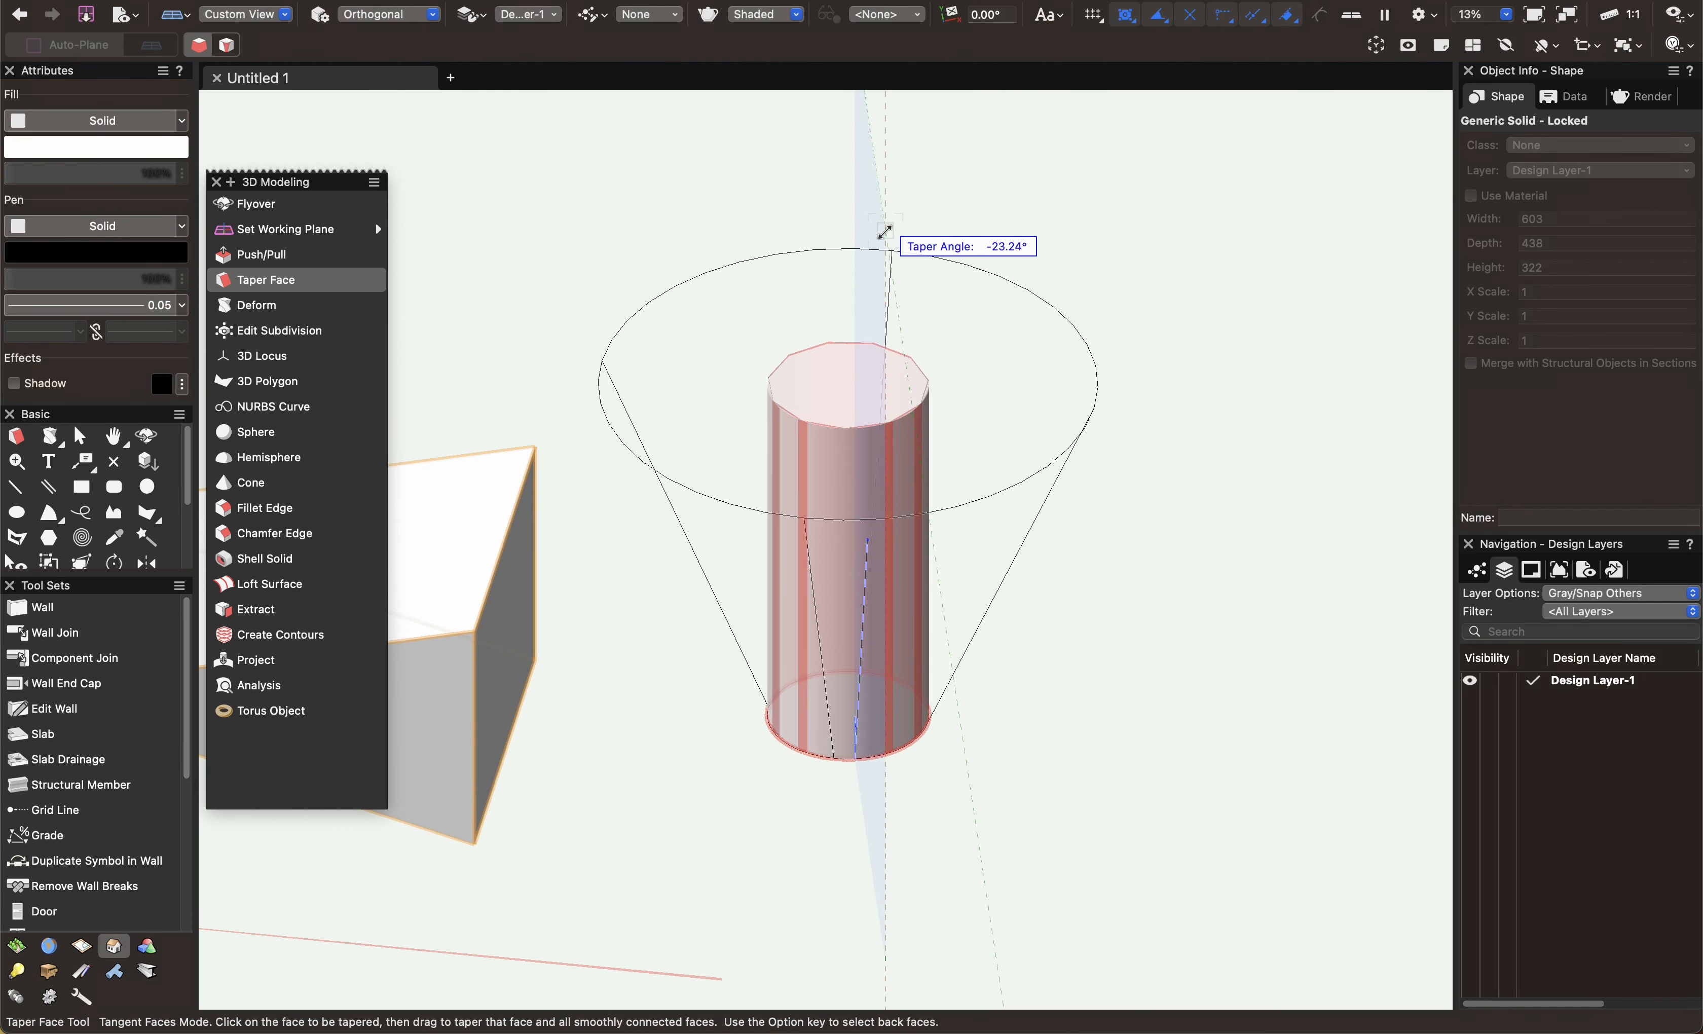
click(885, 231)
Select the tapered box and the tapered cylinder together and delete them.
scroll(969, 607, down, 4)
middle_drag(898, 698, 949, 717)
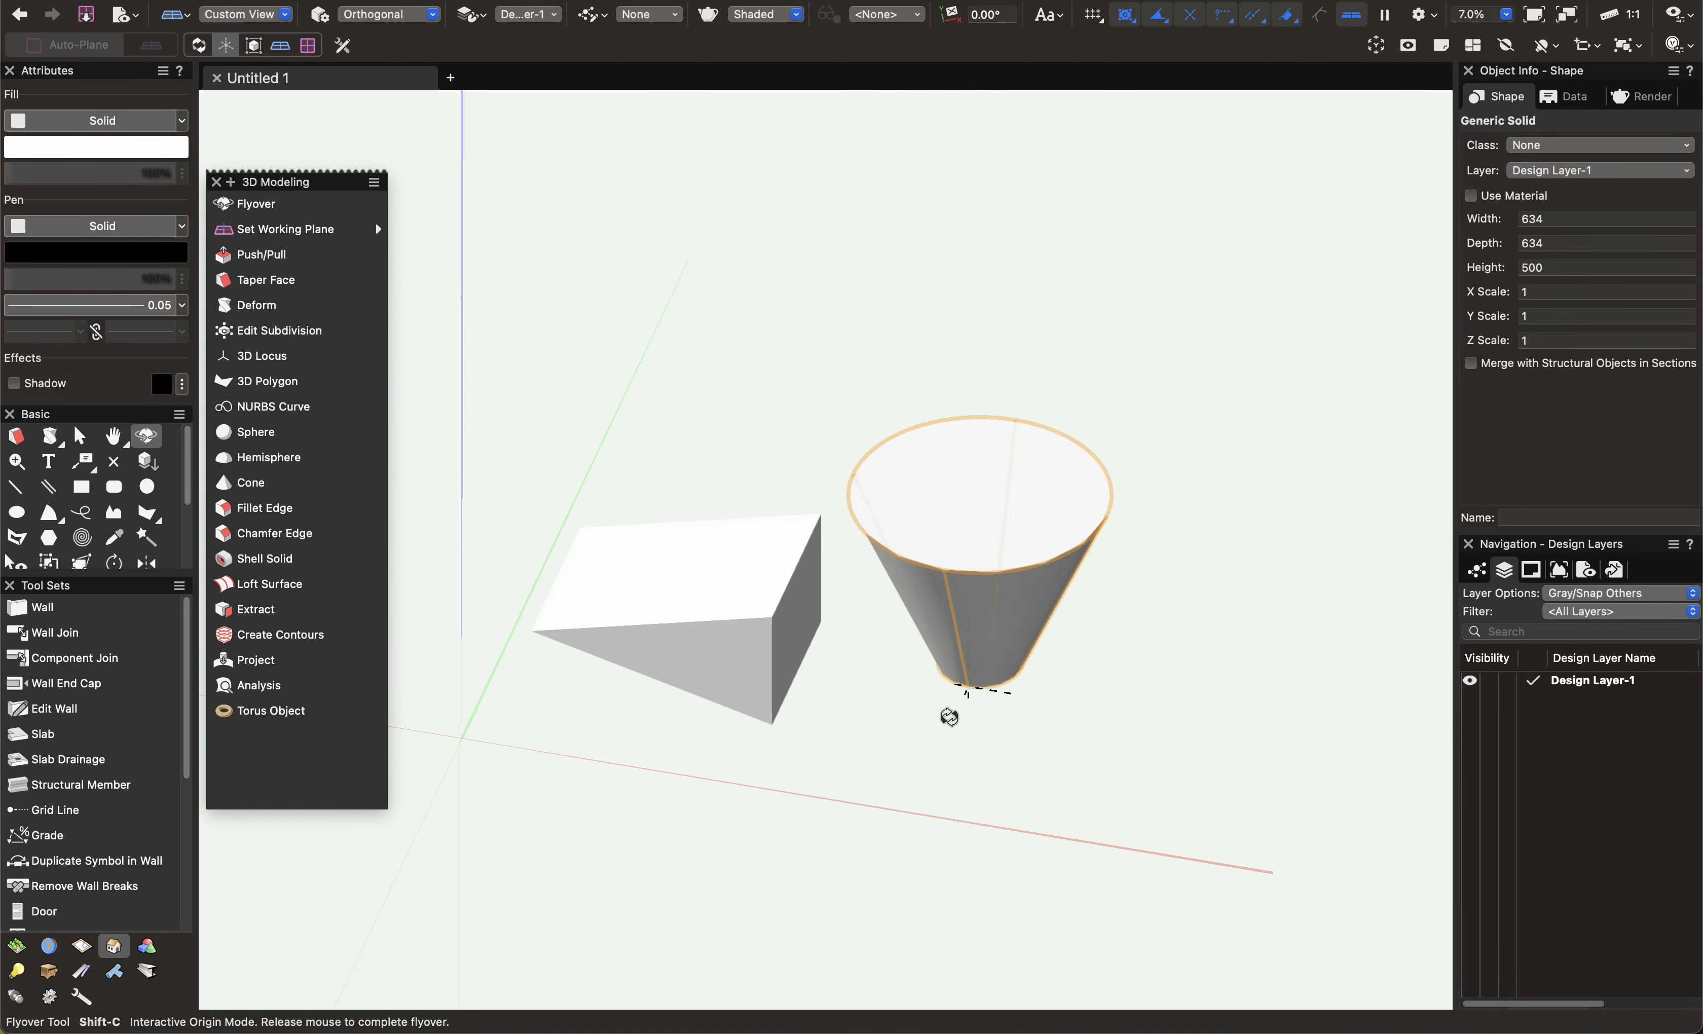
key(x)
key(x)
click(756, 695)
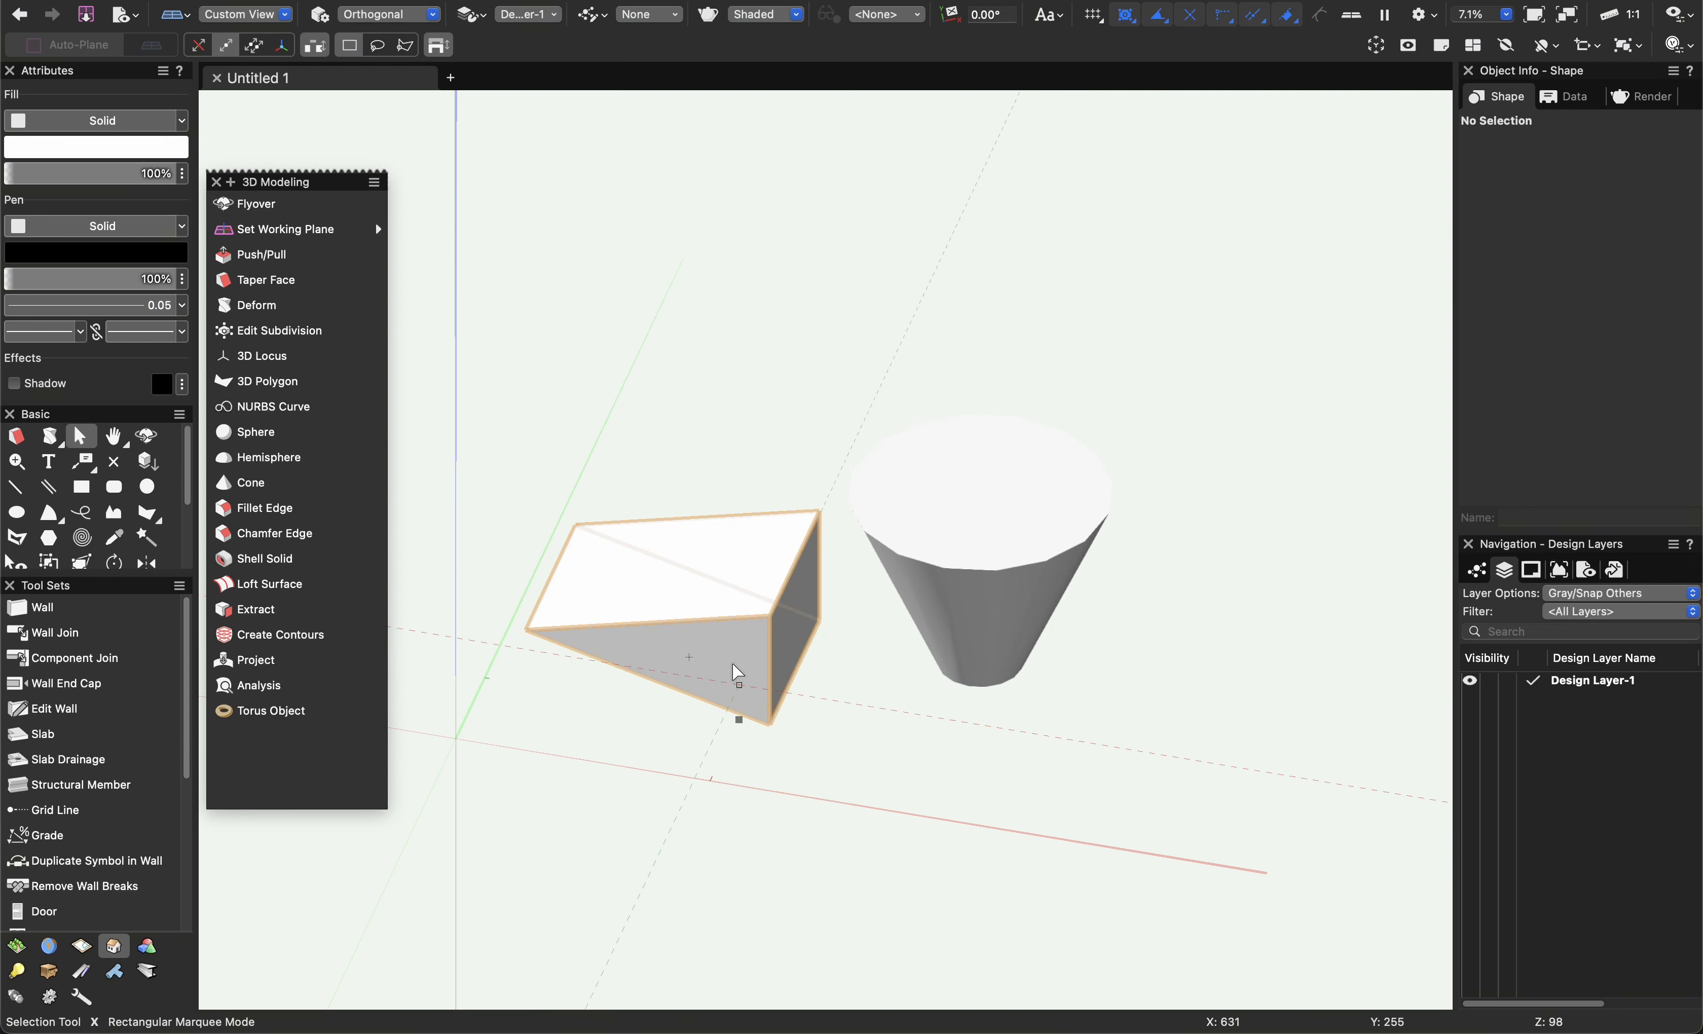
scroll(730, 674, down, 1)
middle_drag(1029, 481, 1038, 475)
alt+drag(1070, 359, 656, 713)
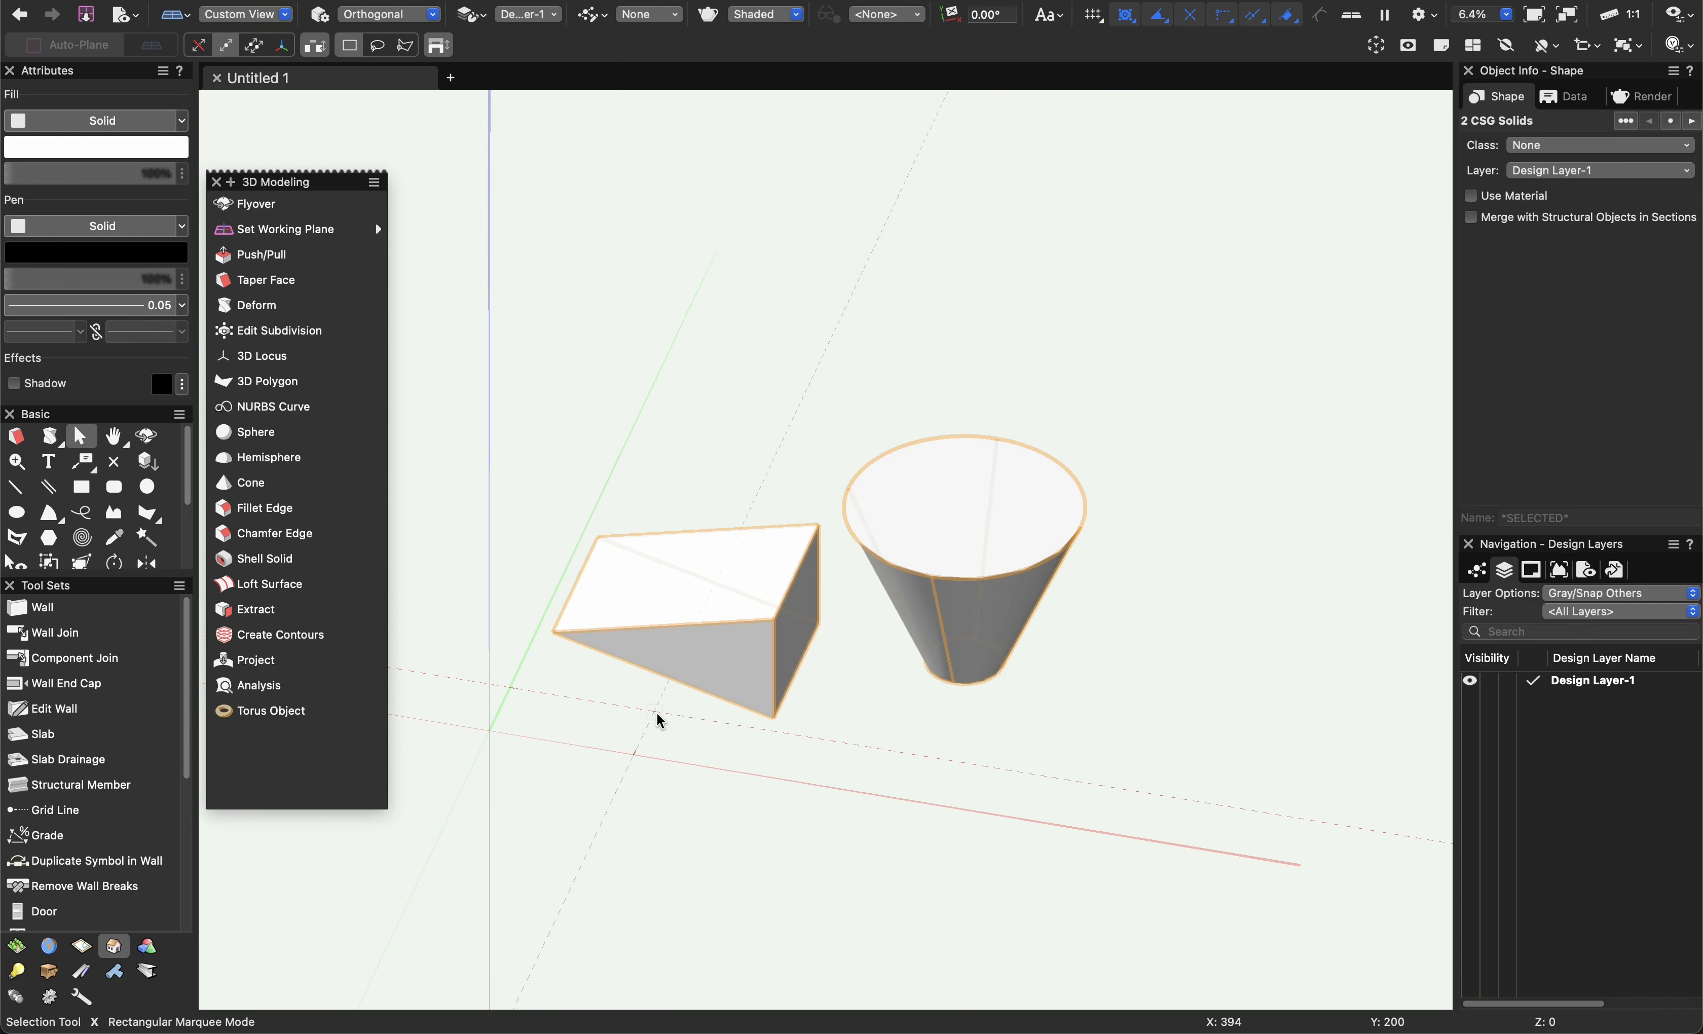
key(Delete)
Draw a closed 3D polygon with four vertices on the ground plane, and delete it.
ctrl+middle_drag(714, 698, 456, 592)
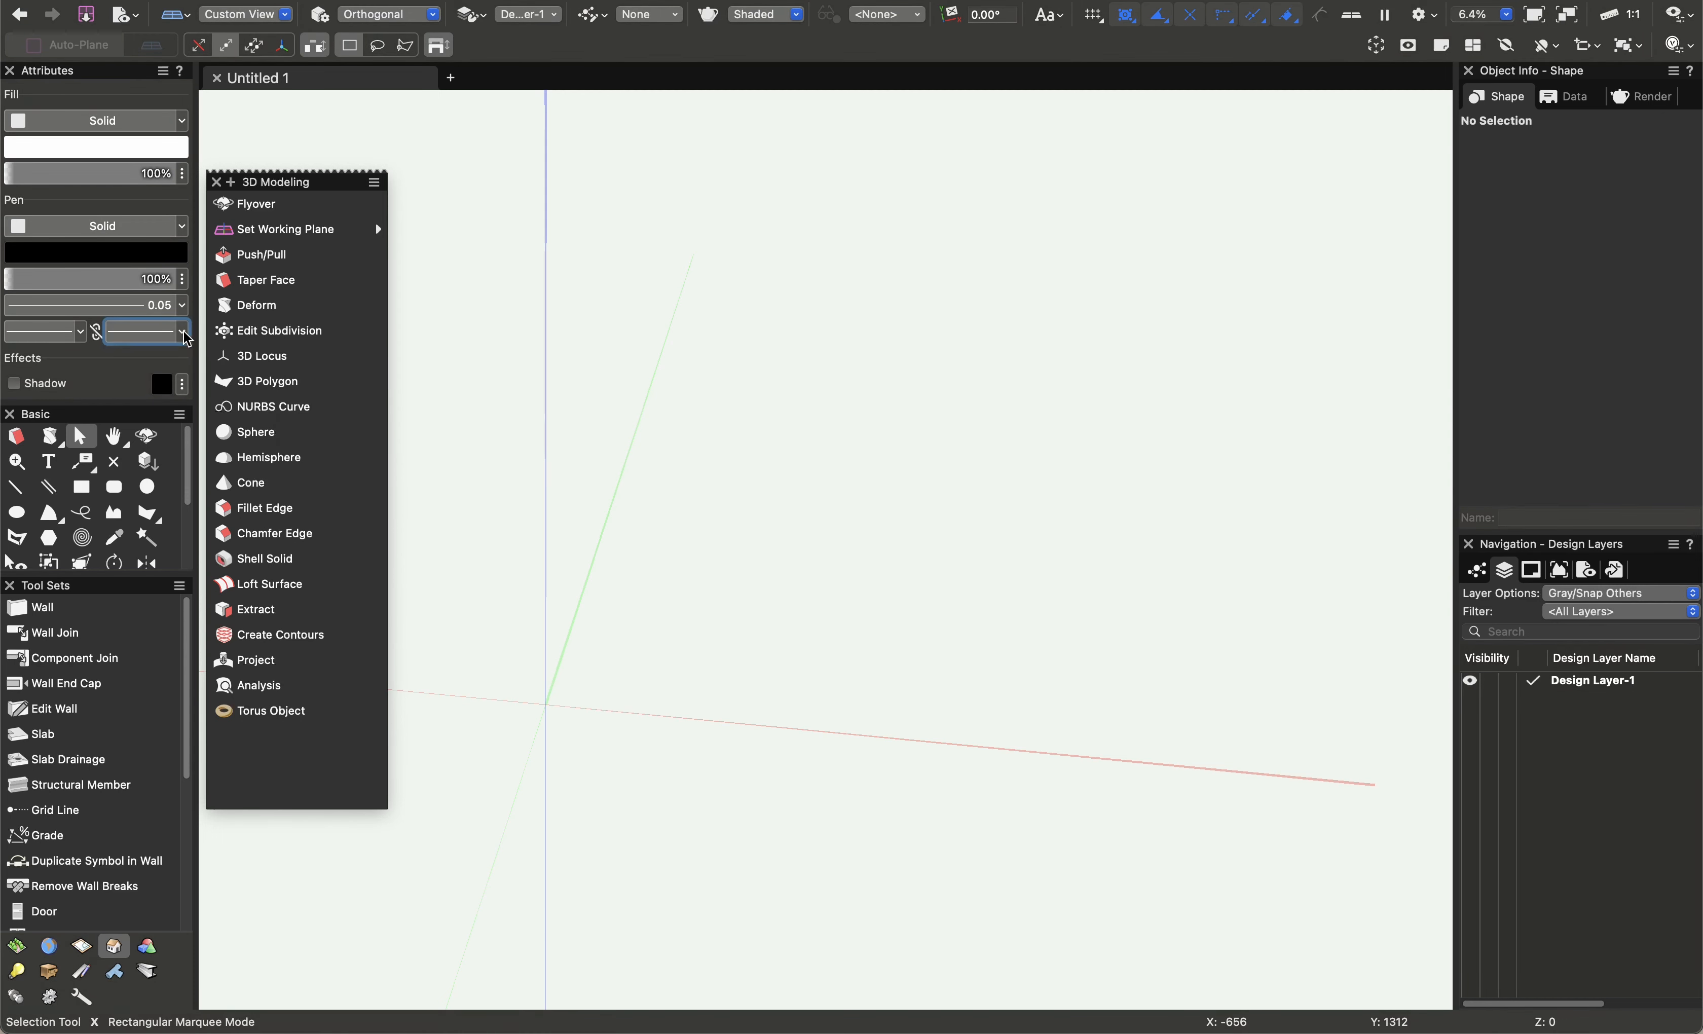
click(301, 388)
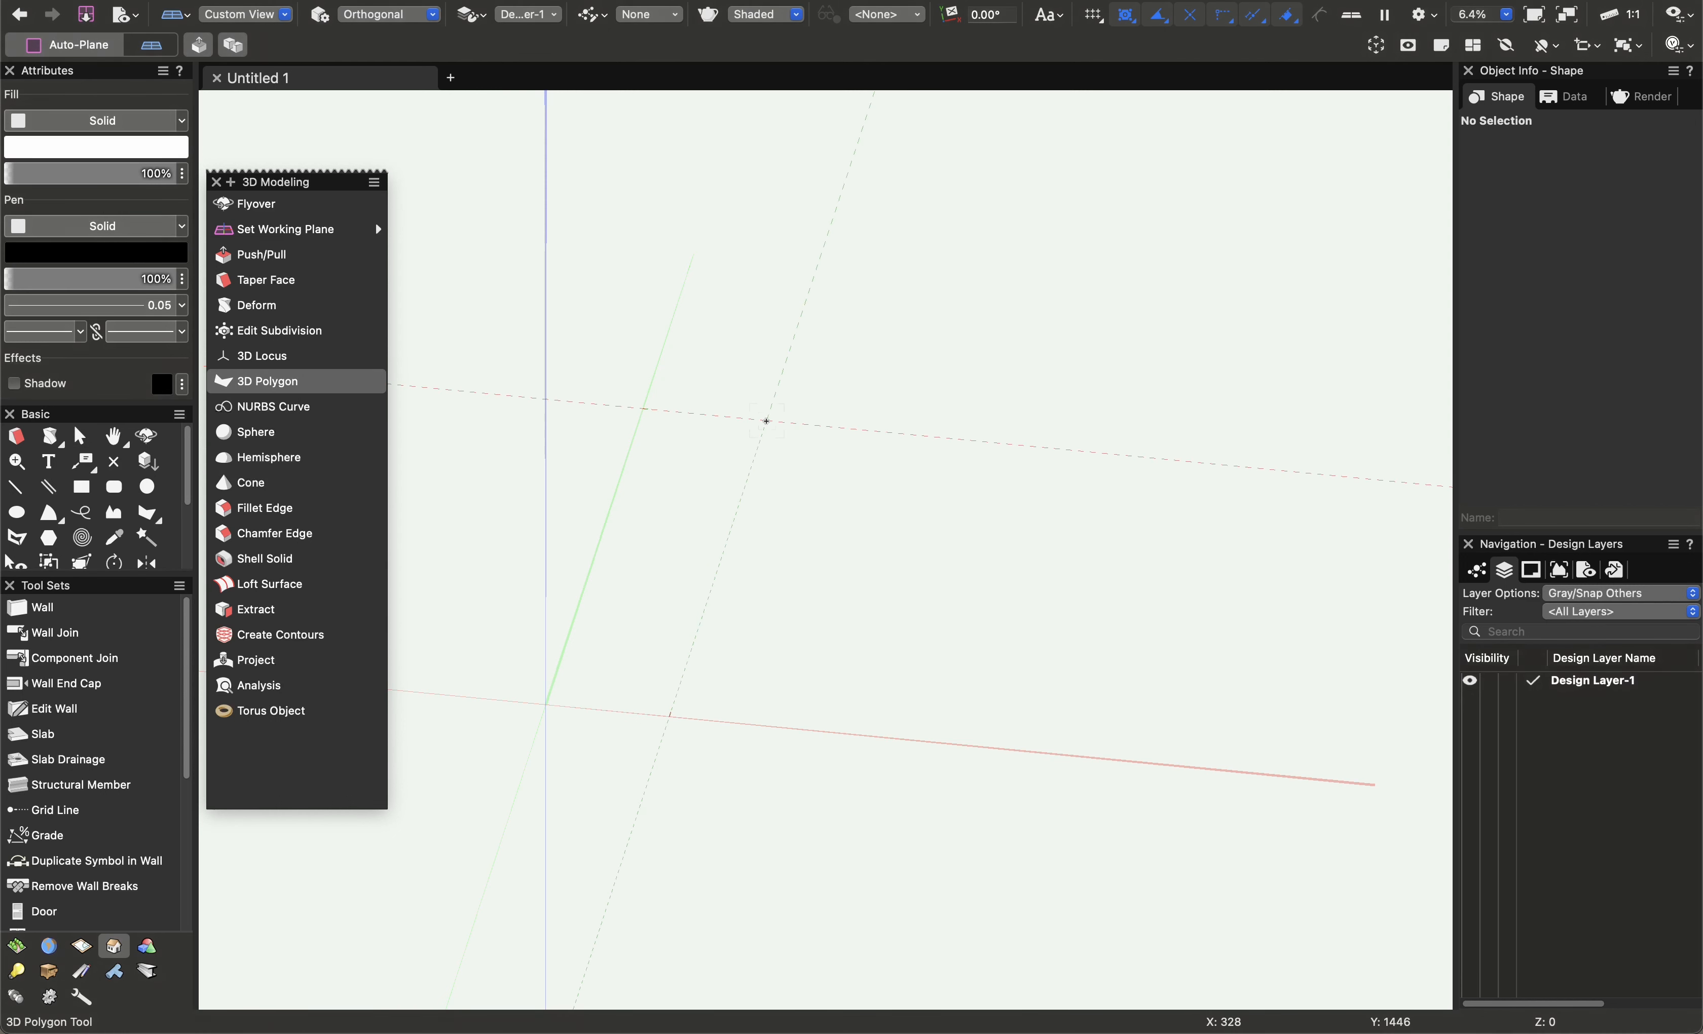
click(737, 451)
click(687, 606)
click(1000, 605)
click(1030, 408)
click(738, 454)
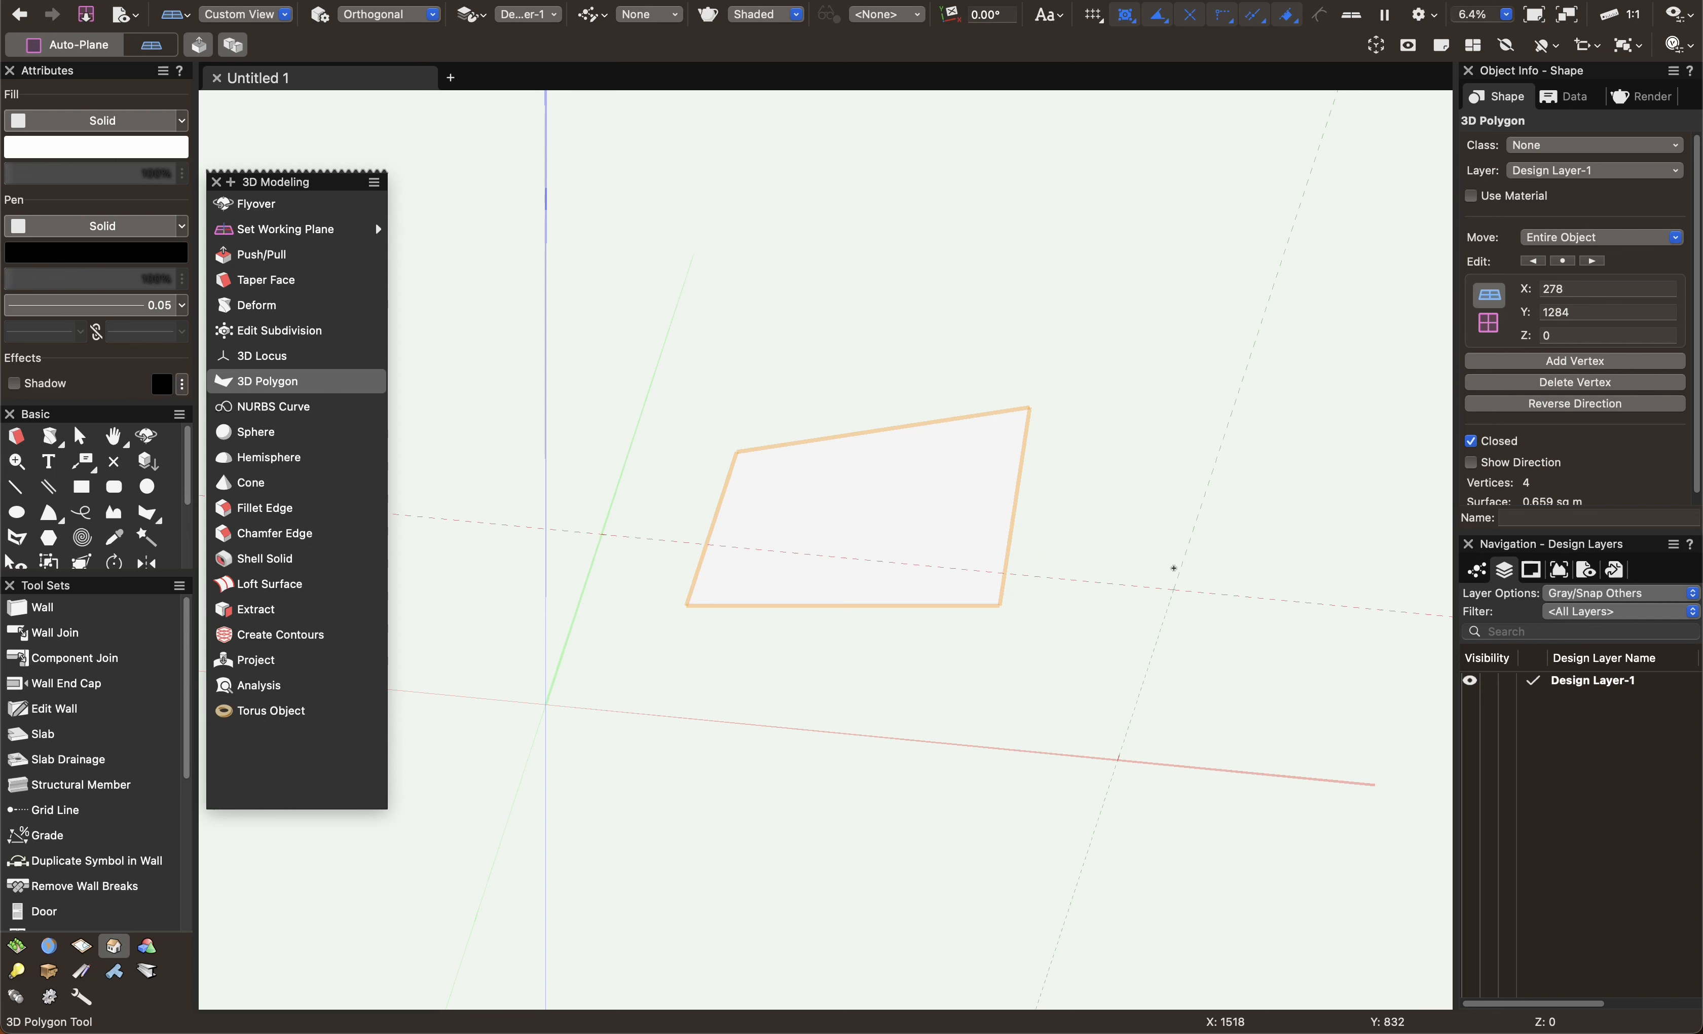
key(Delete)
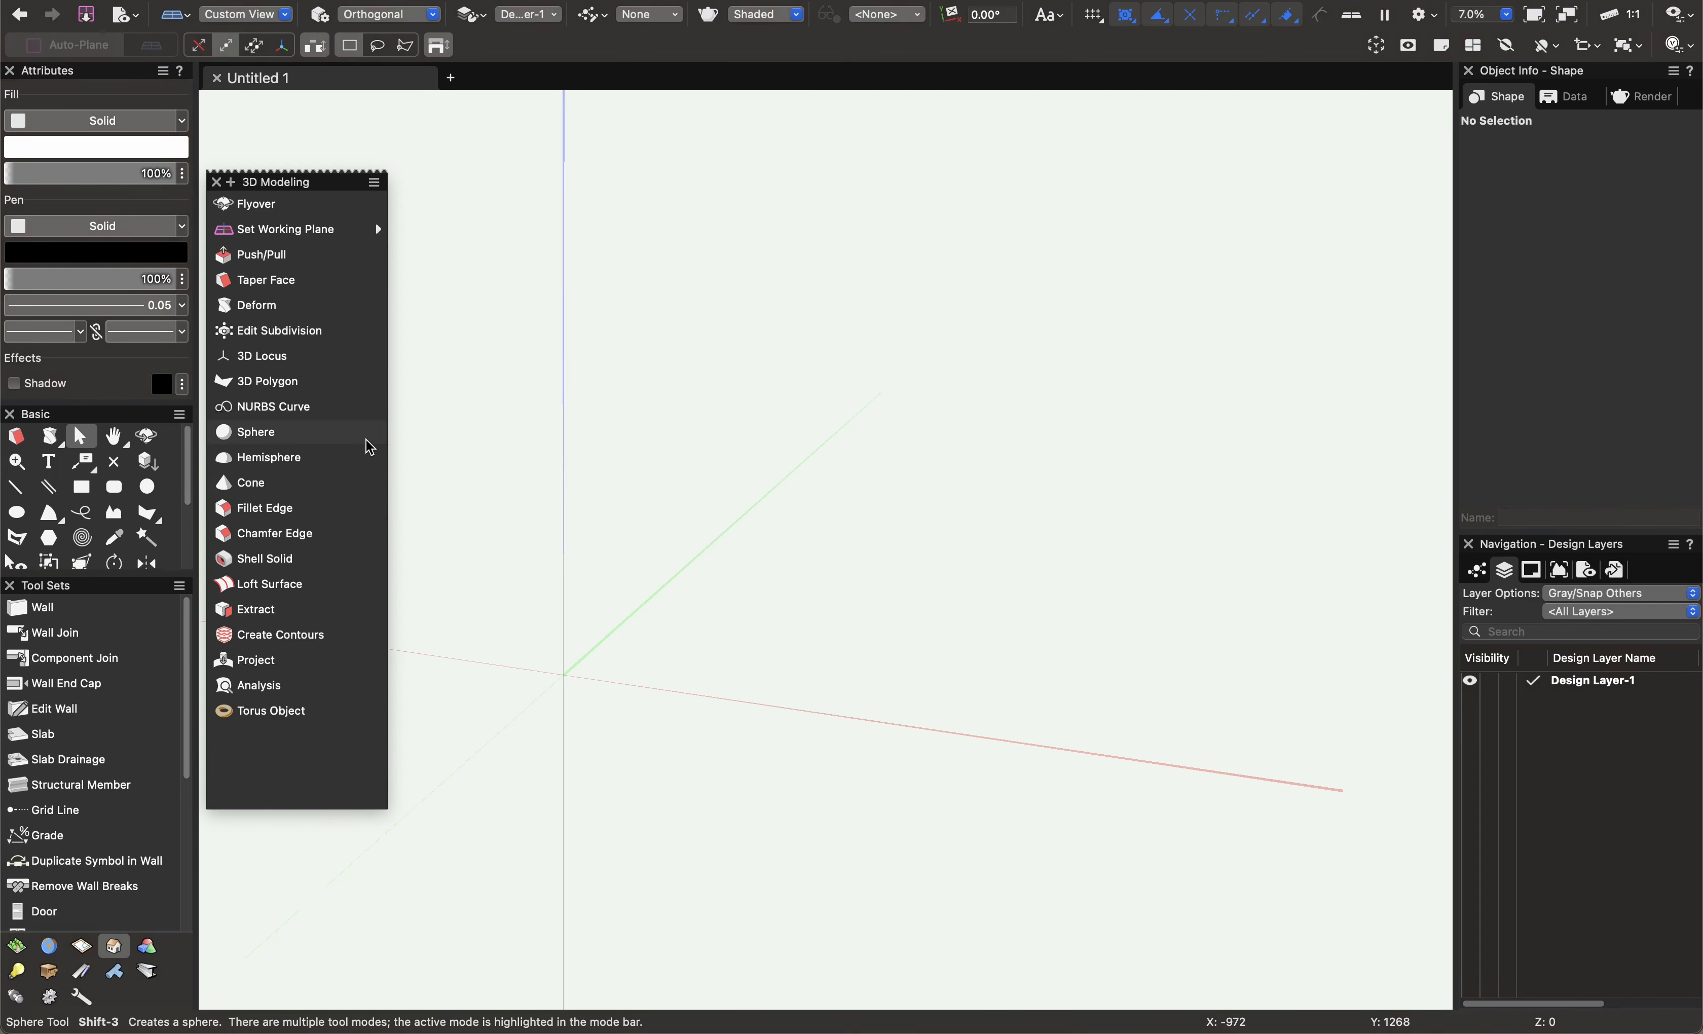
Draw two spheres with radii of about 351 mm and 79 mm, and undo both.
click(323, 431)
click(799, 537)
click(912, 627)
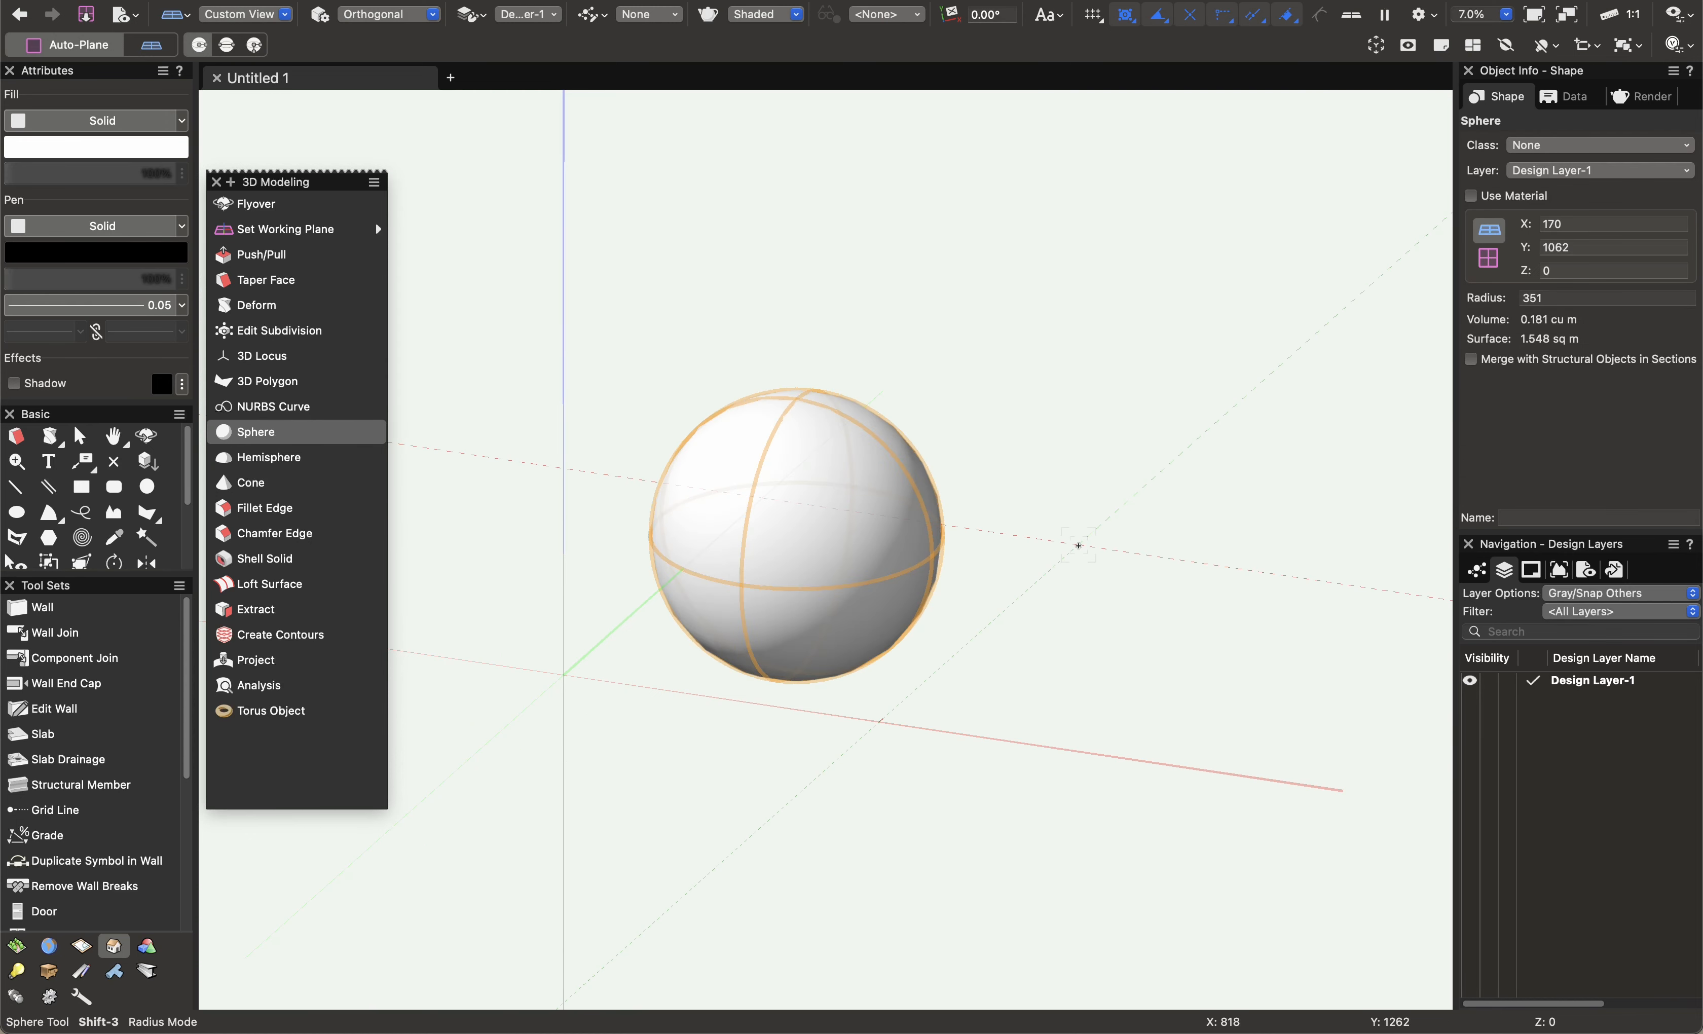
click(1069, 304)
click(1095, 322)
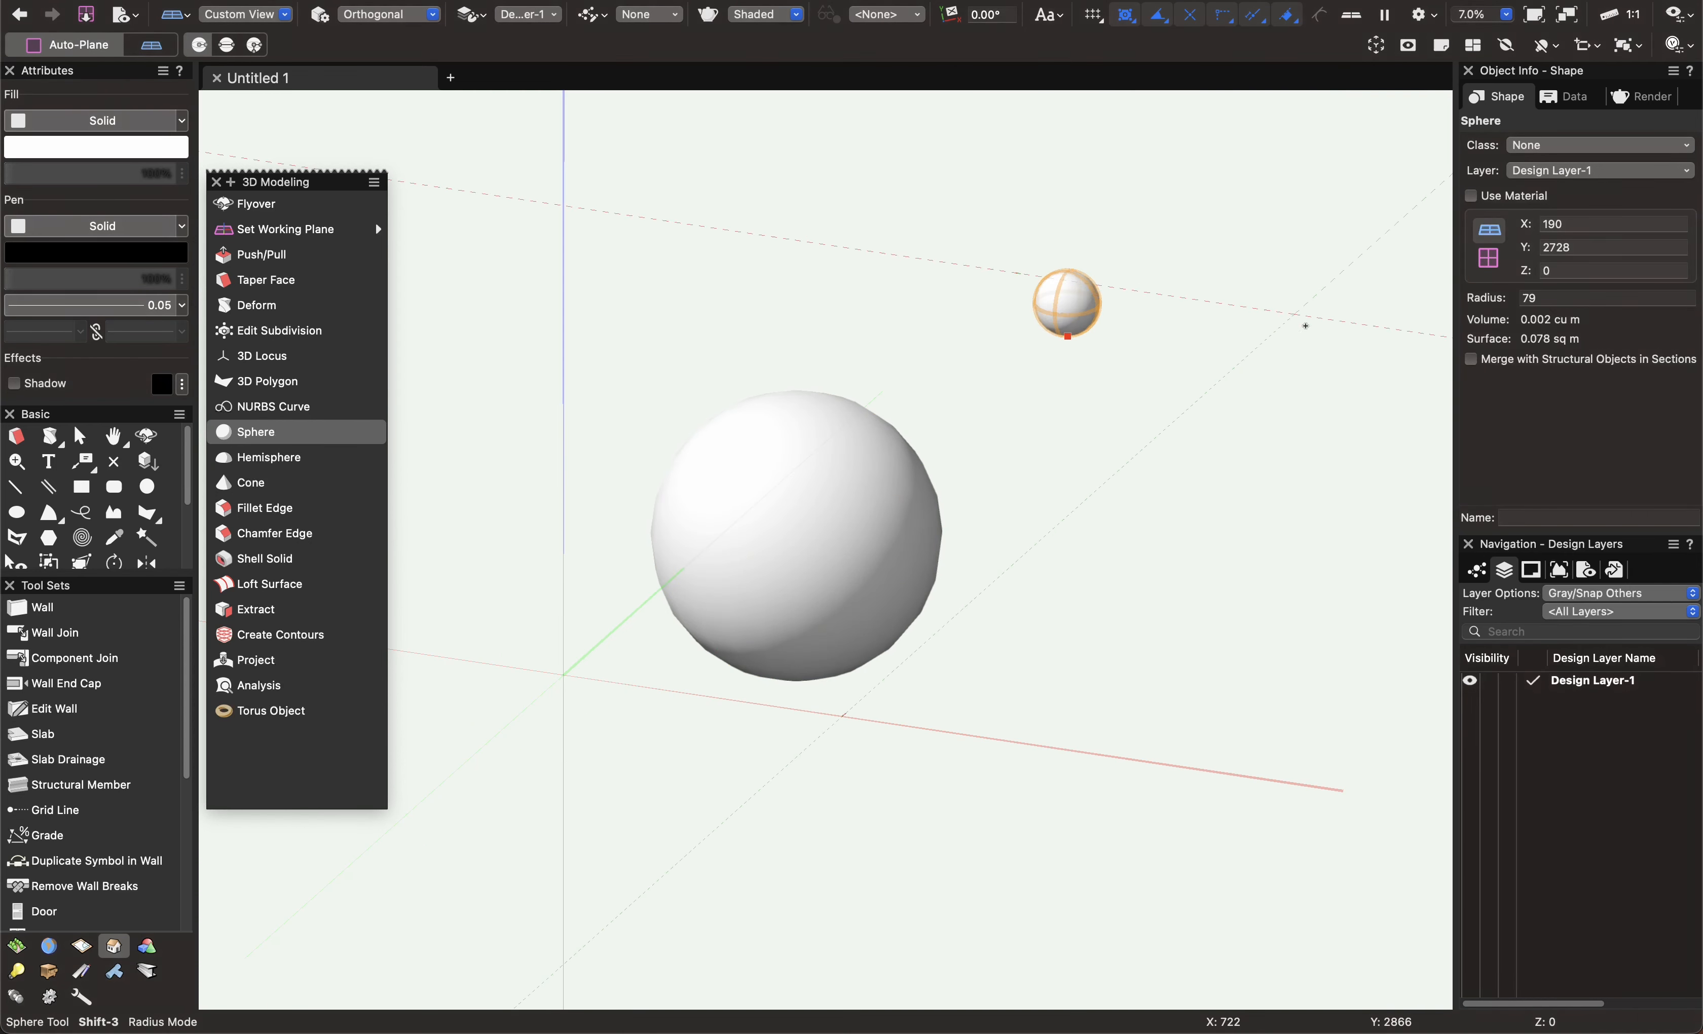
key(super+z)
key(super+z)
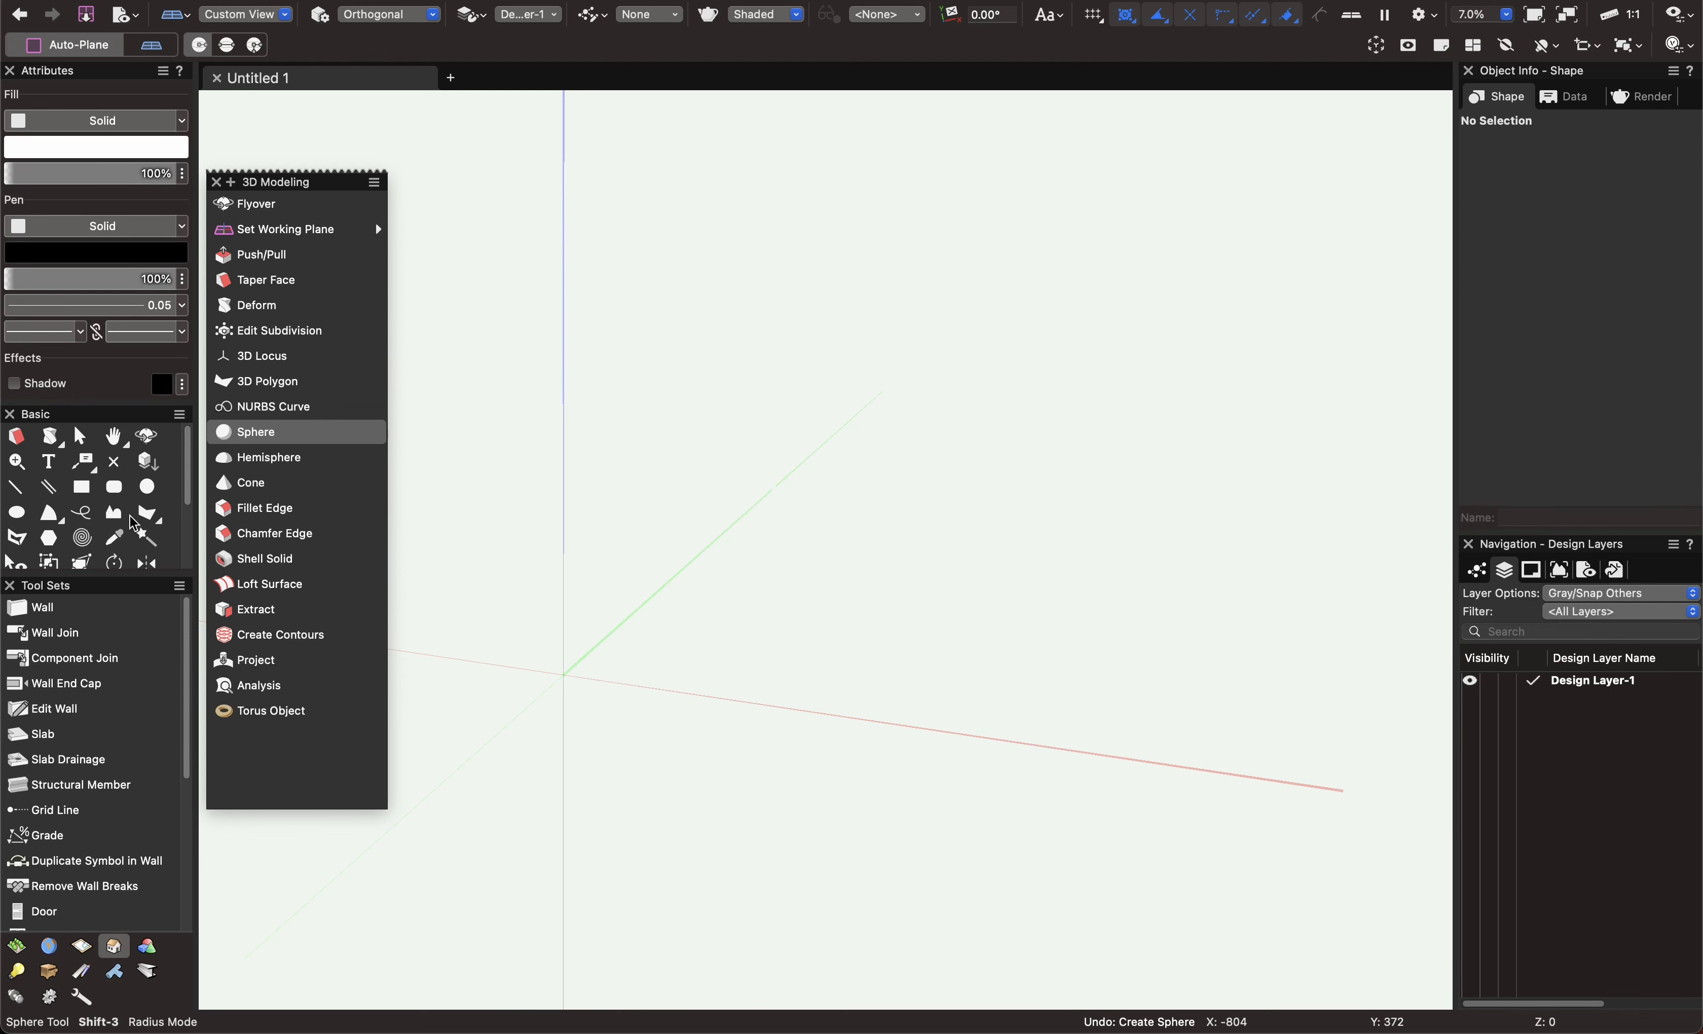
Draw a hemisphere with a radius of about 450 mm in Radius mode.
click(269, 457)
click(822, 523)
click(976, 627)
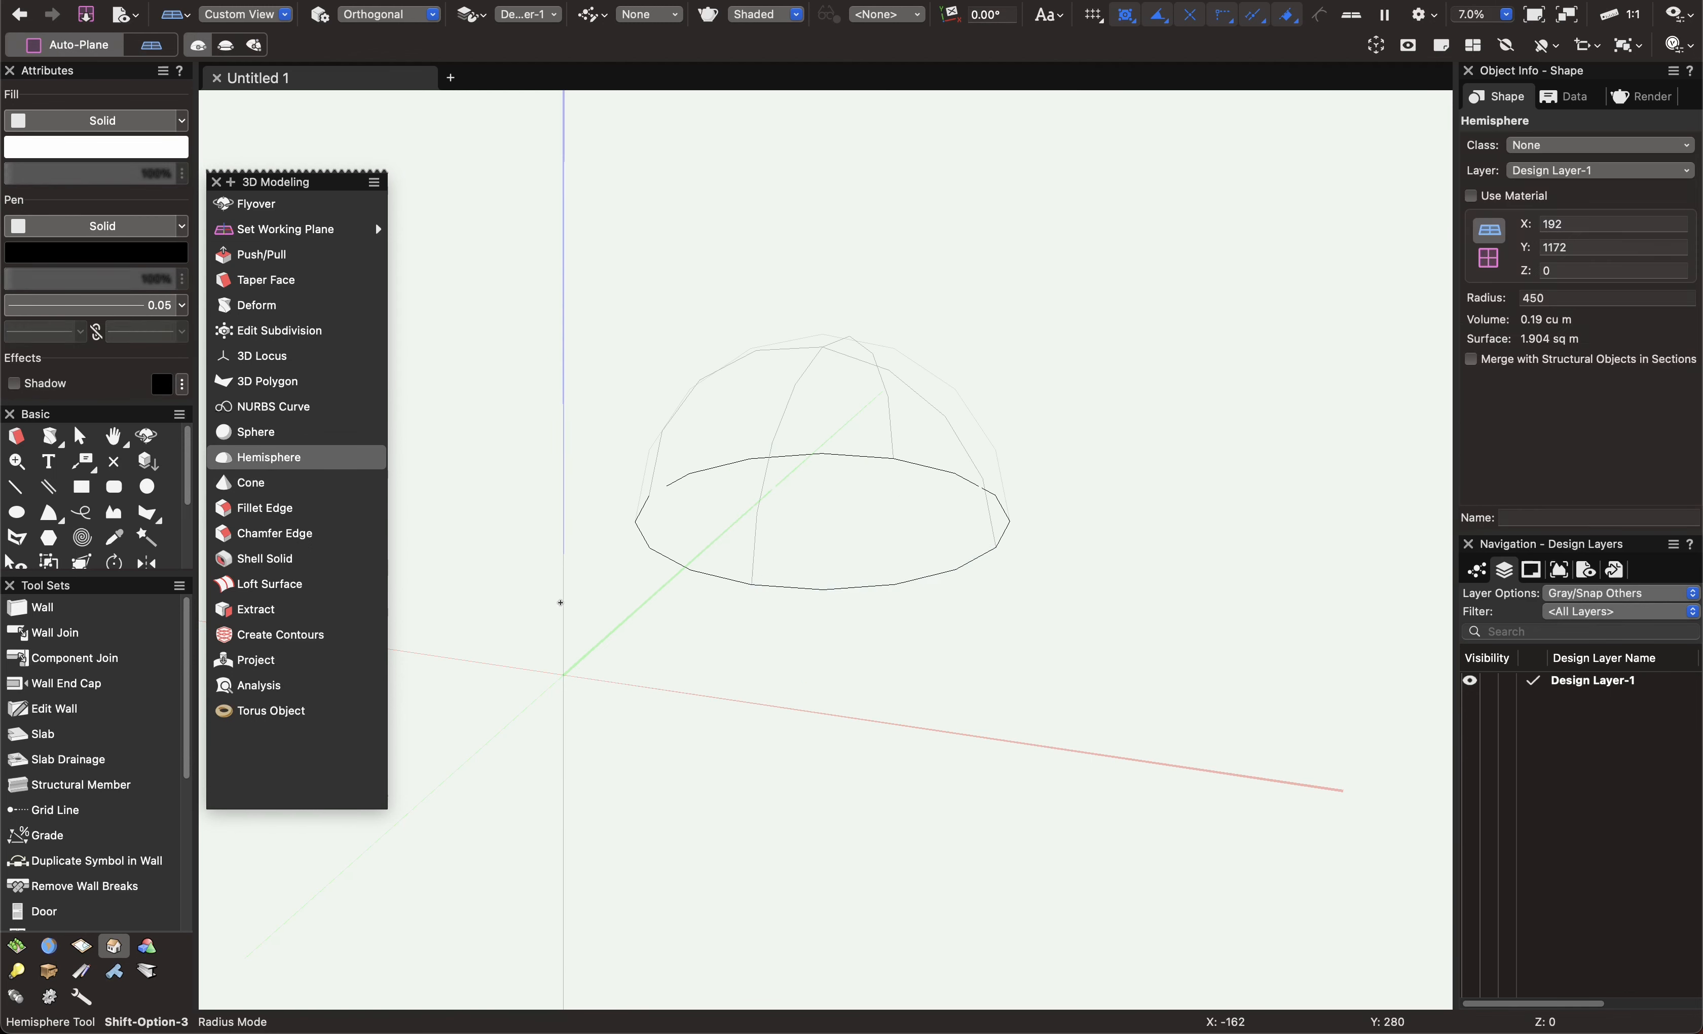
Start a cone beside the hemisphere with a base radius of about 514 mm.
click(284, 482)
click(1223, 548)
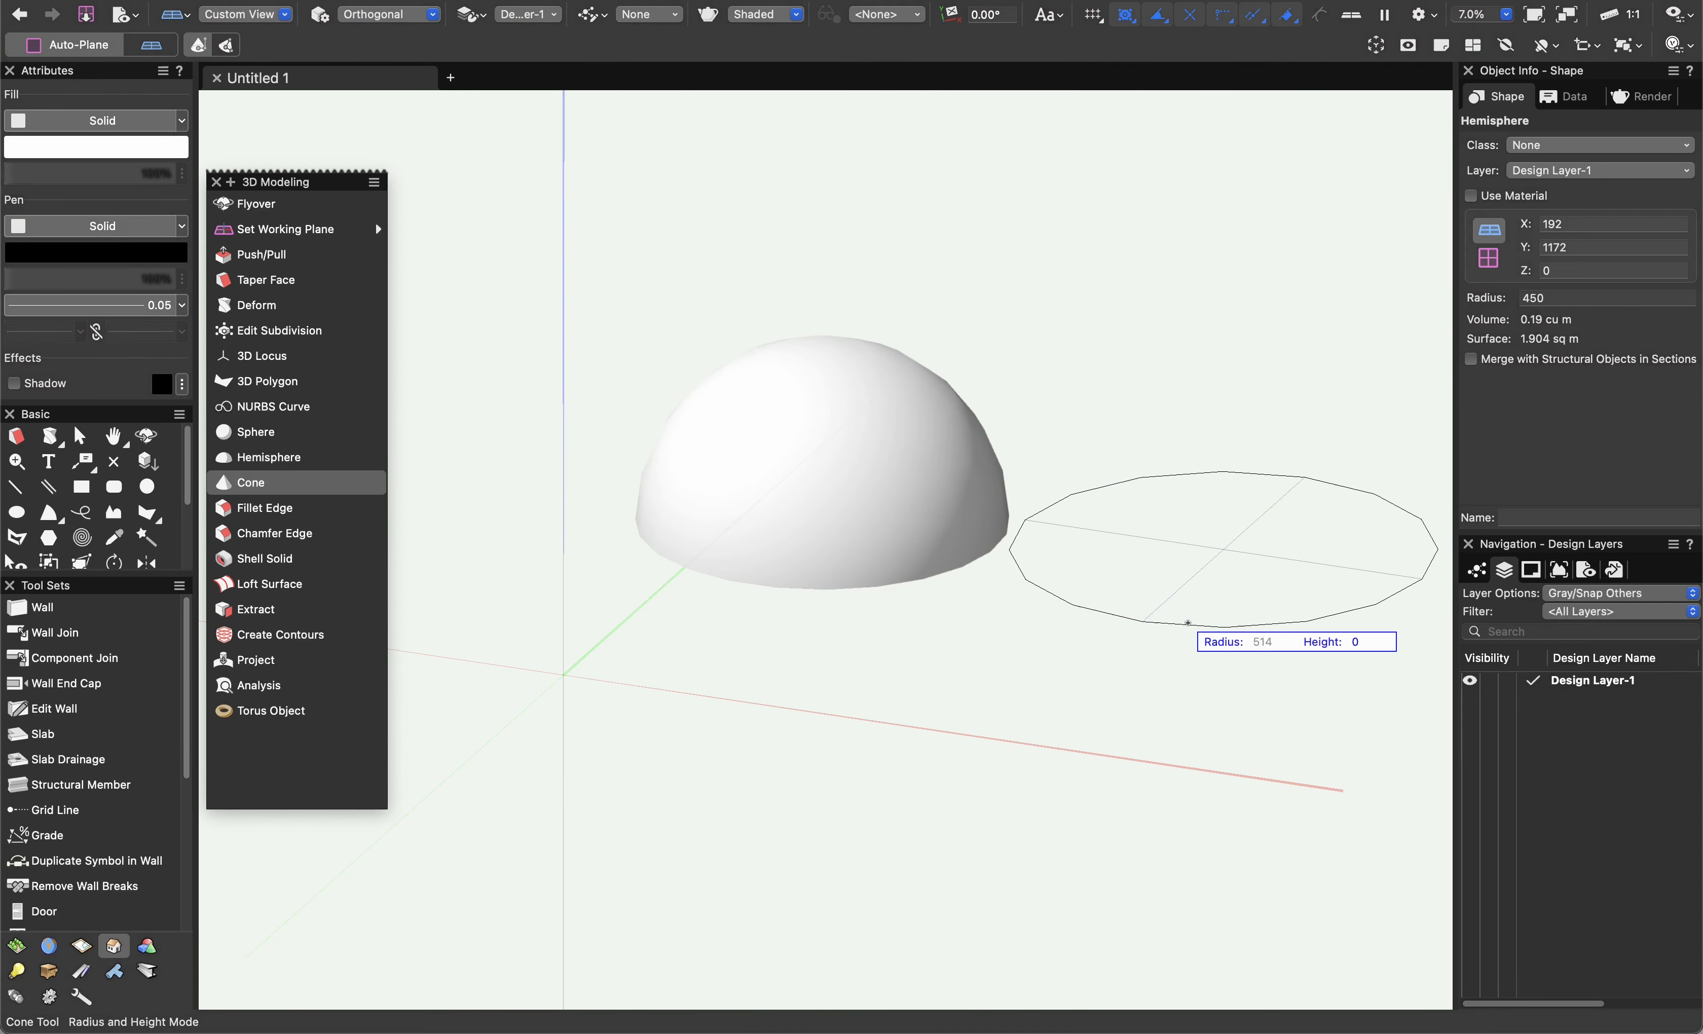
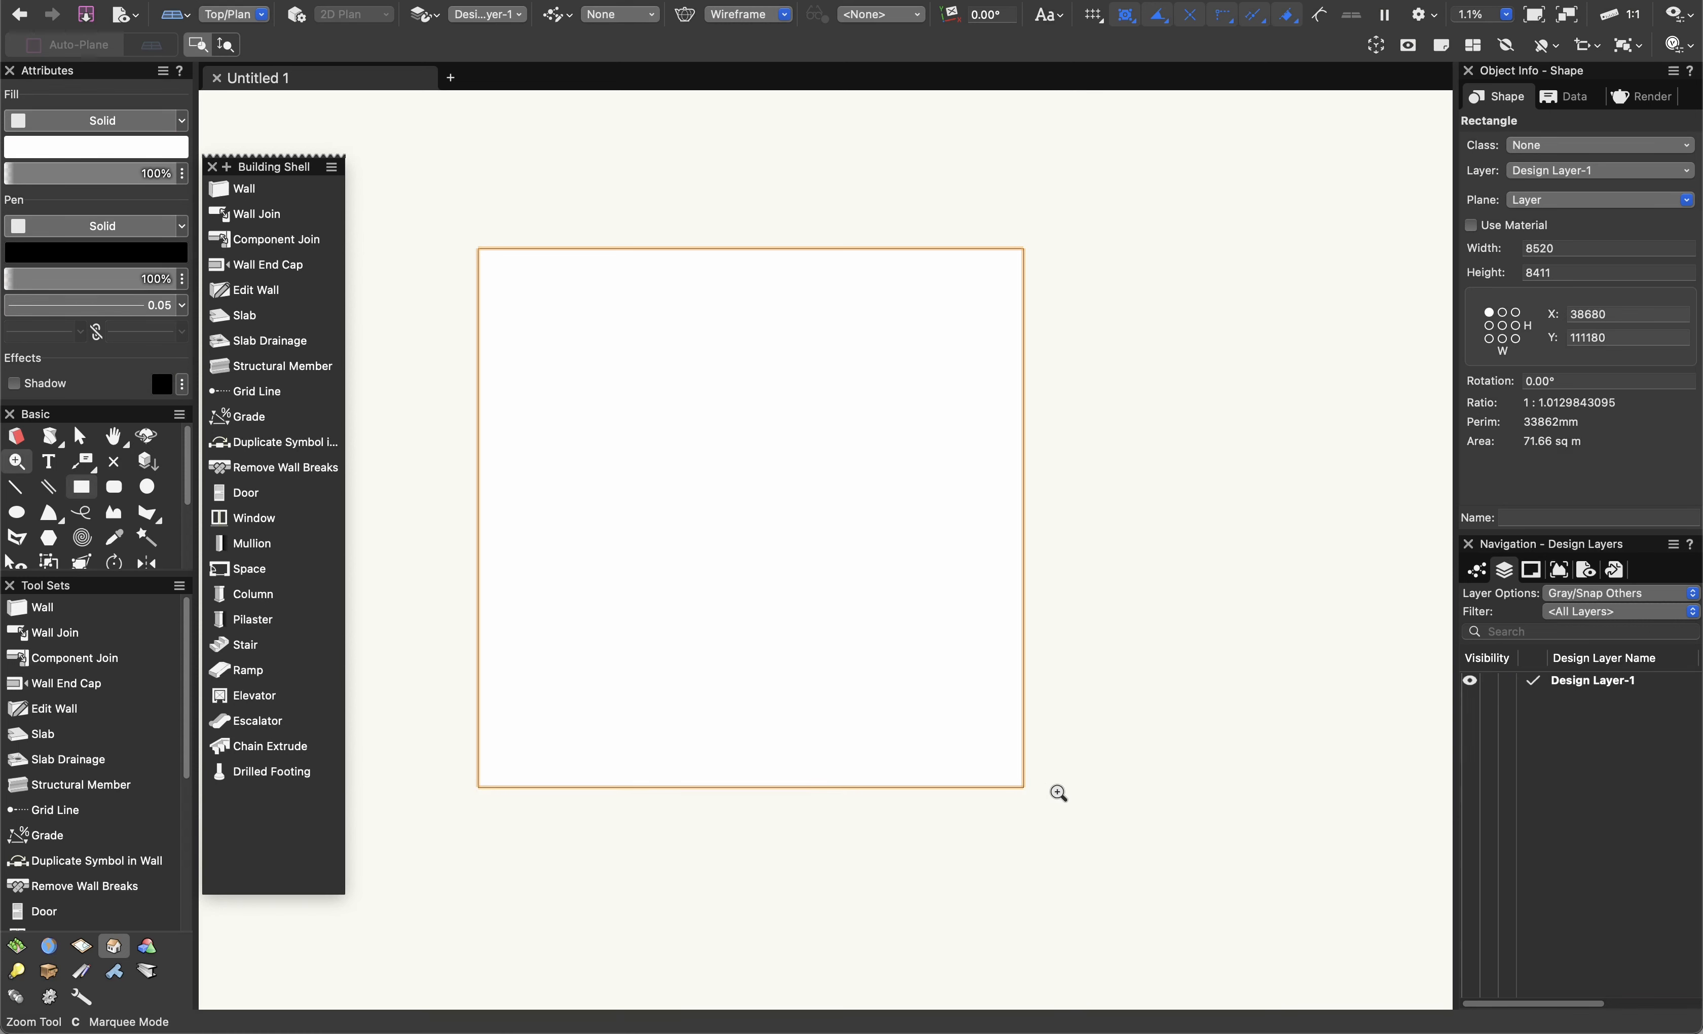
Create a Slab object from the rectangle with its source shape deleted, and send the slab to the back.
key(x)
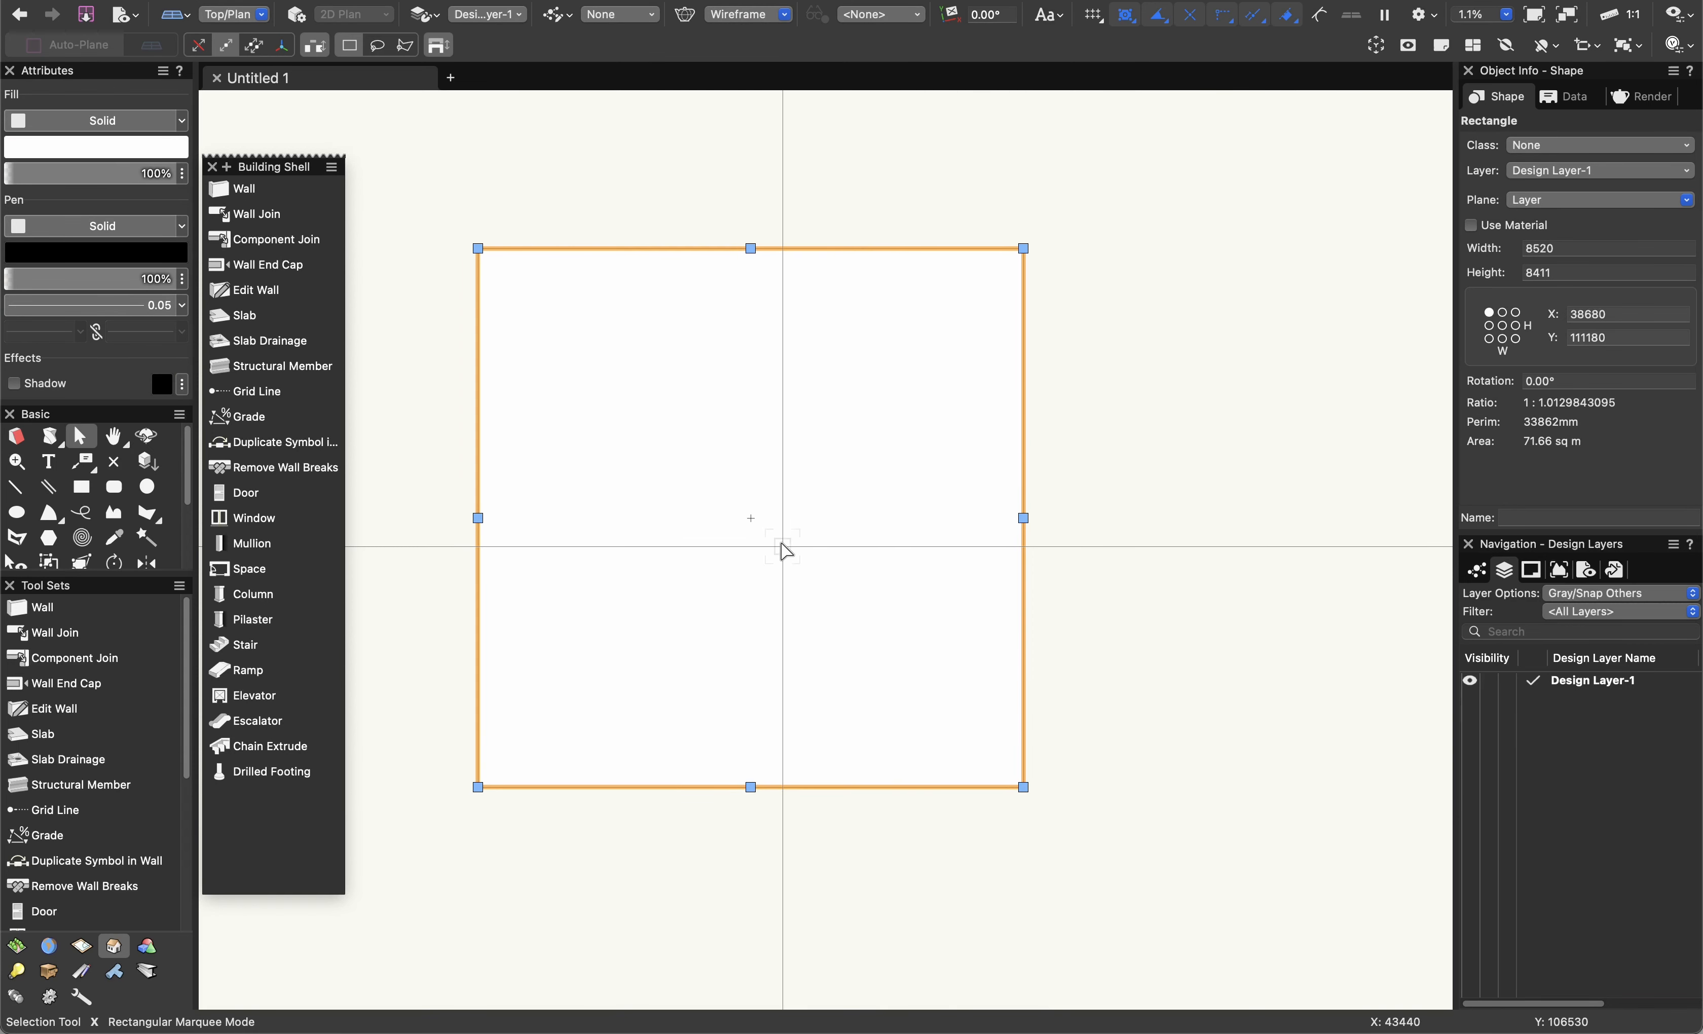
right_click(780, 508)
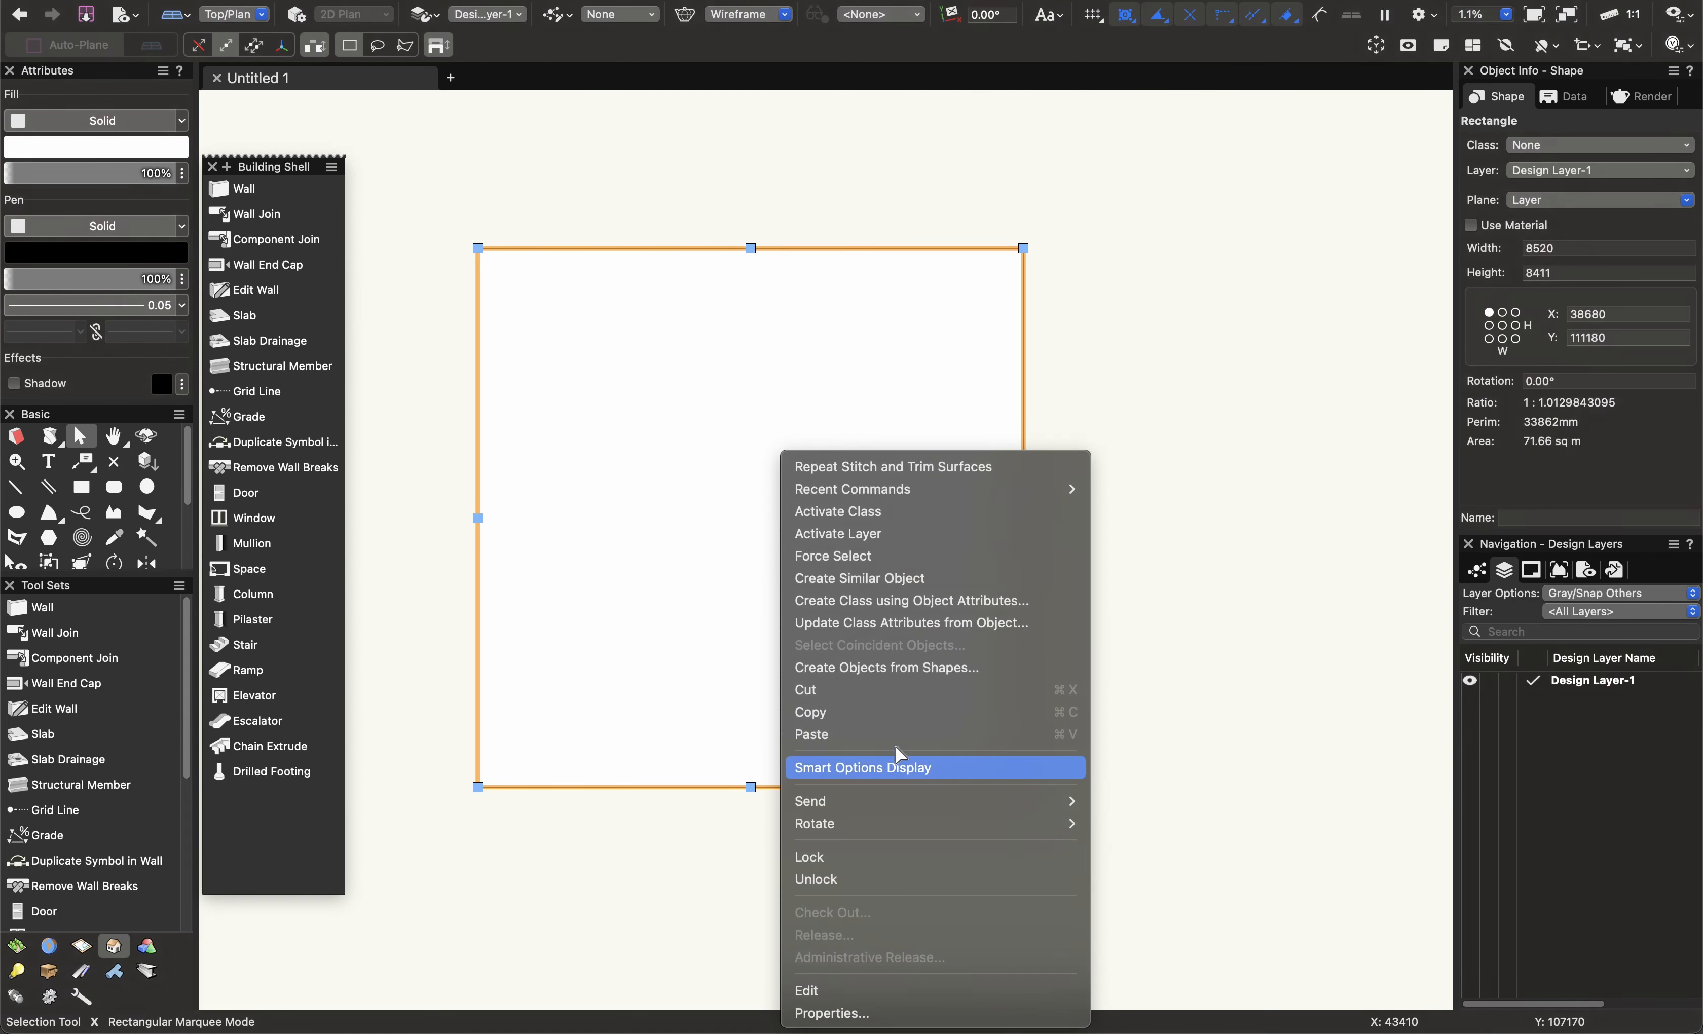
click(907, 680)
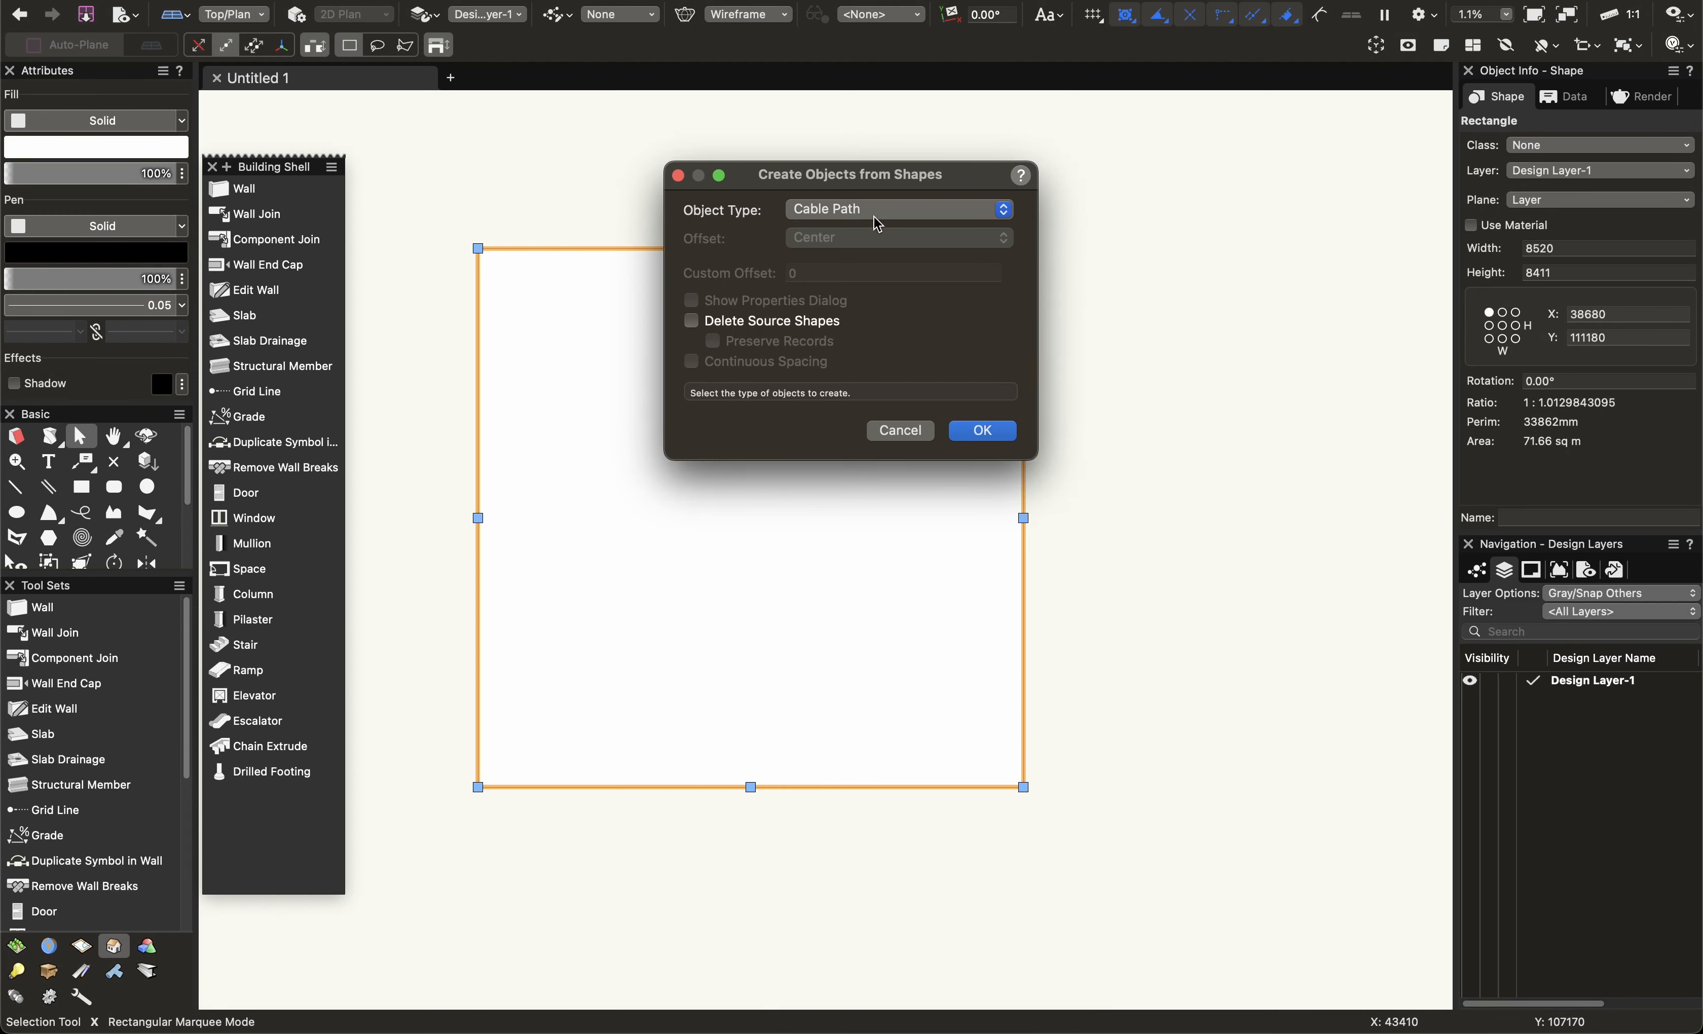
click(873, 216)
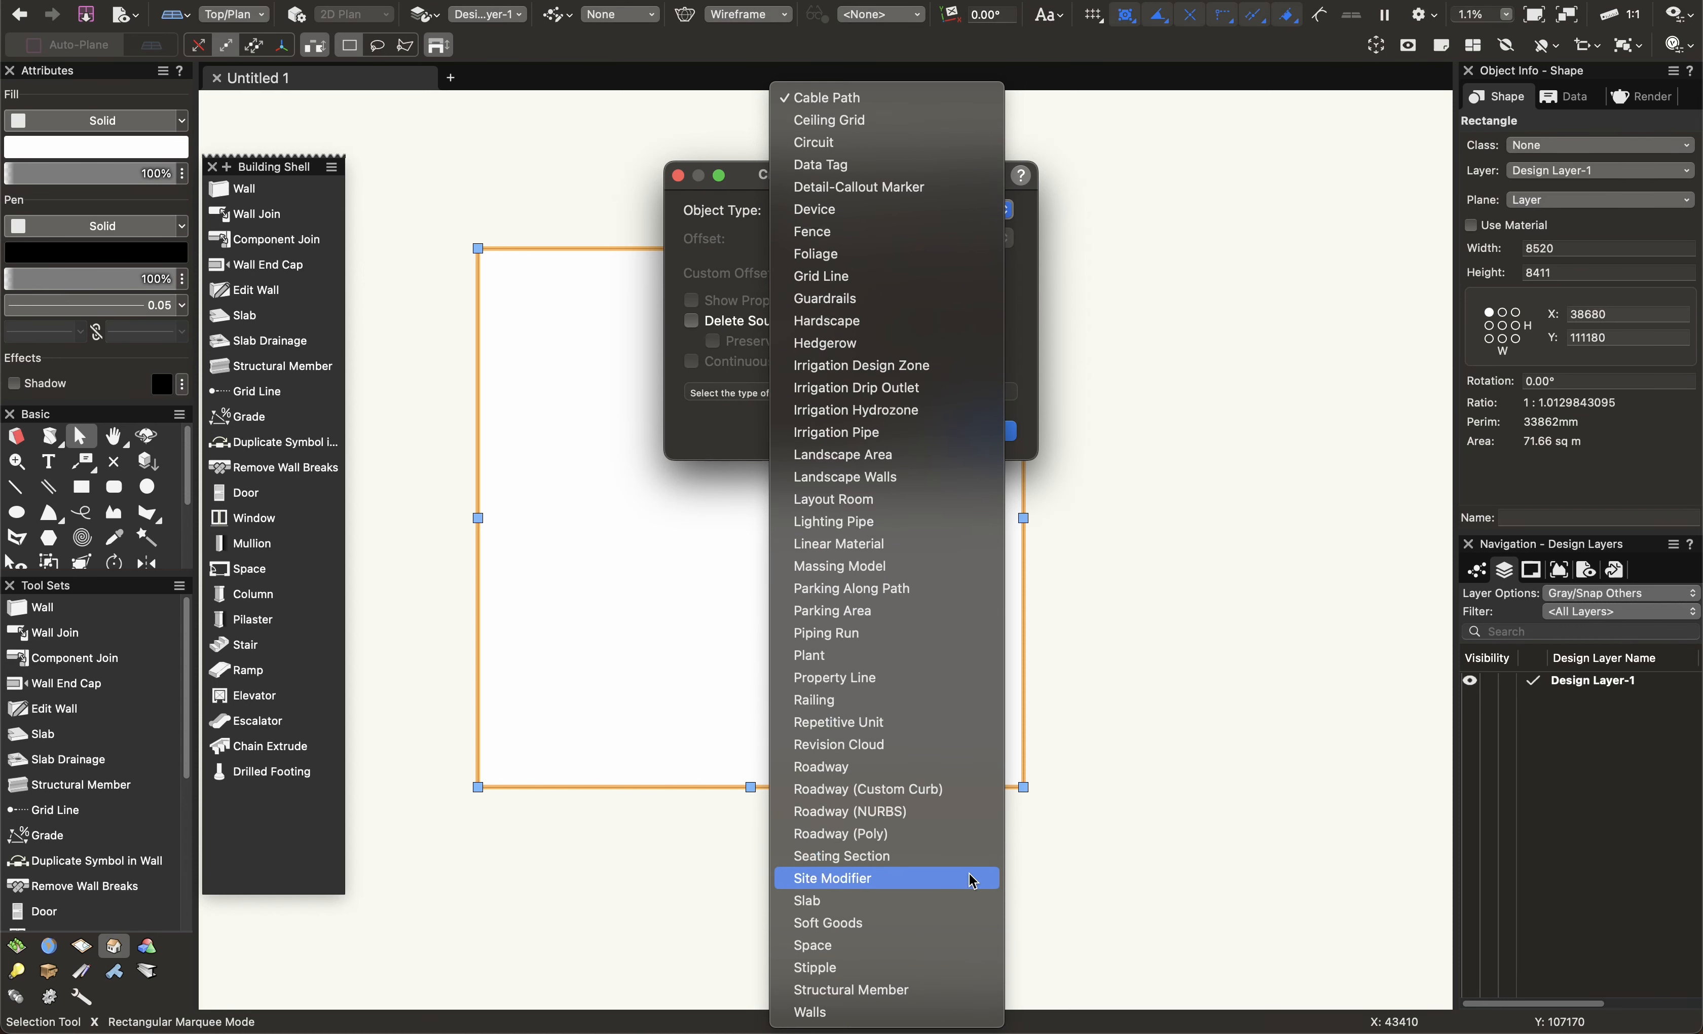
click(949, 901)
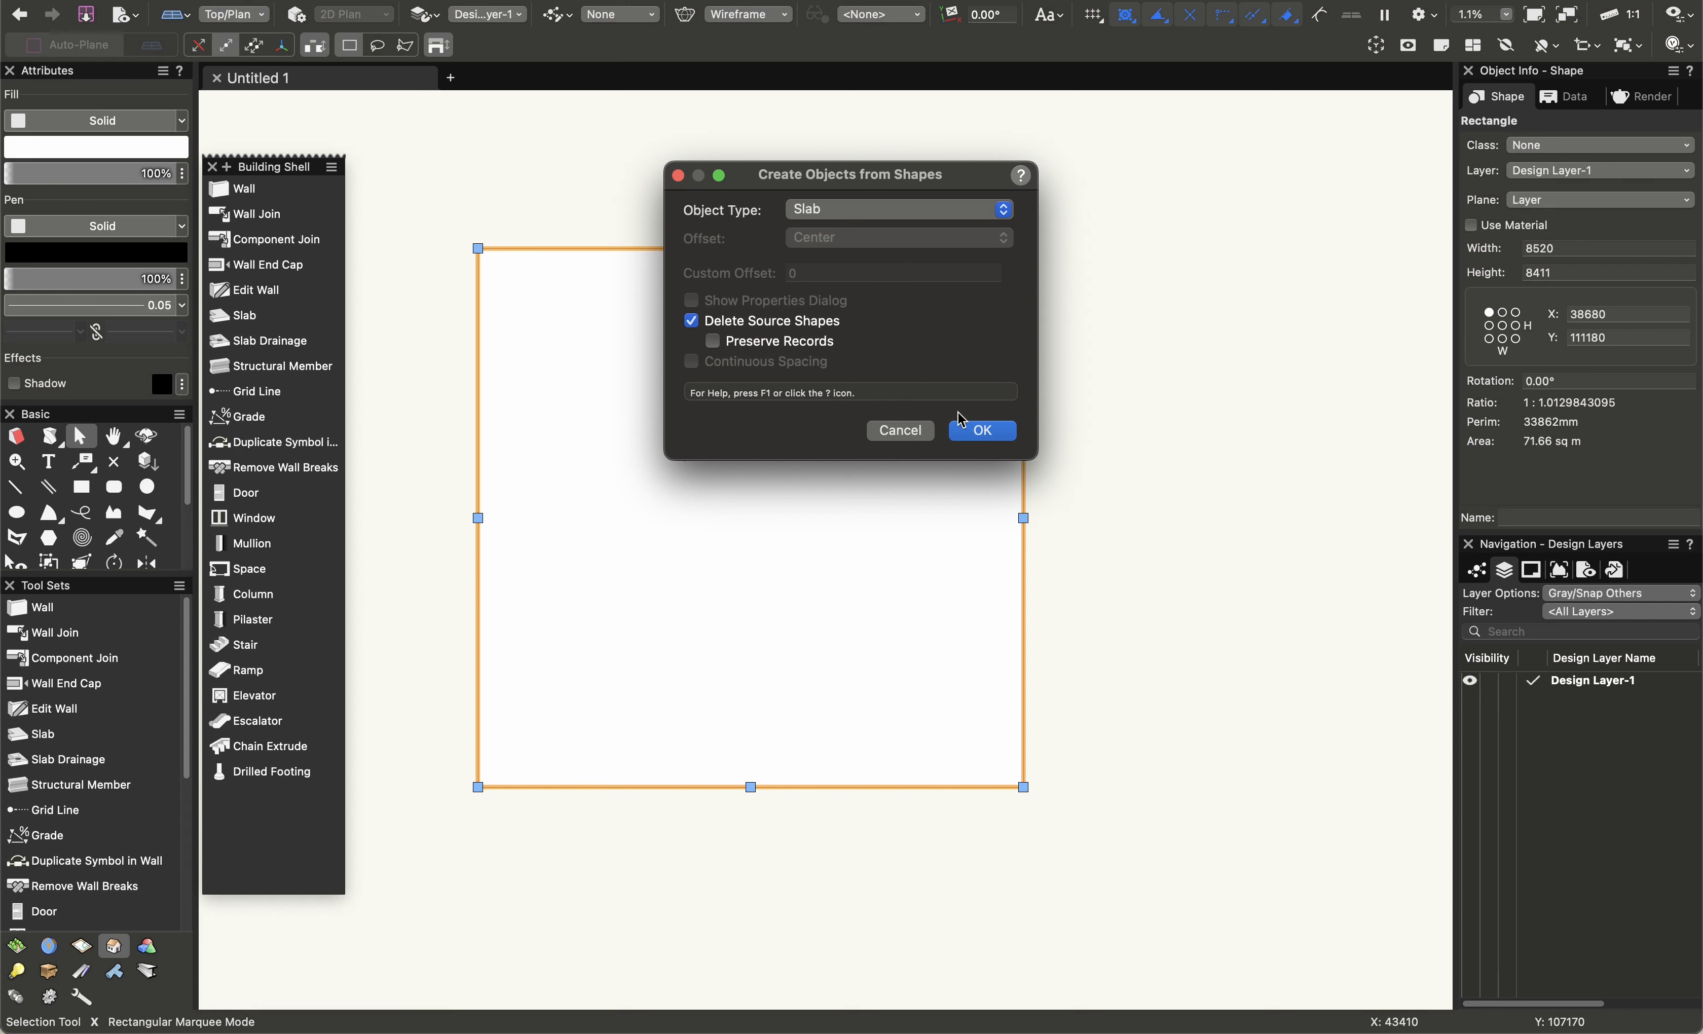
click(978, 432)
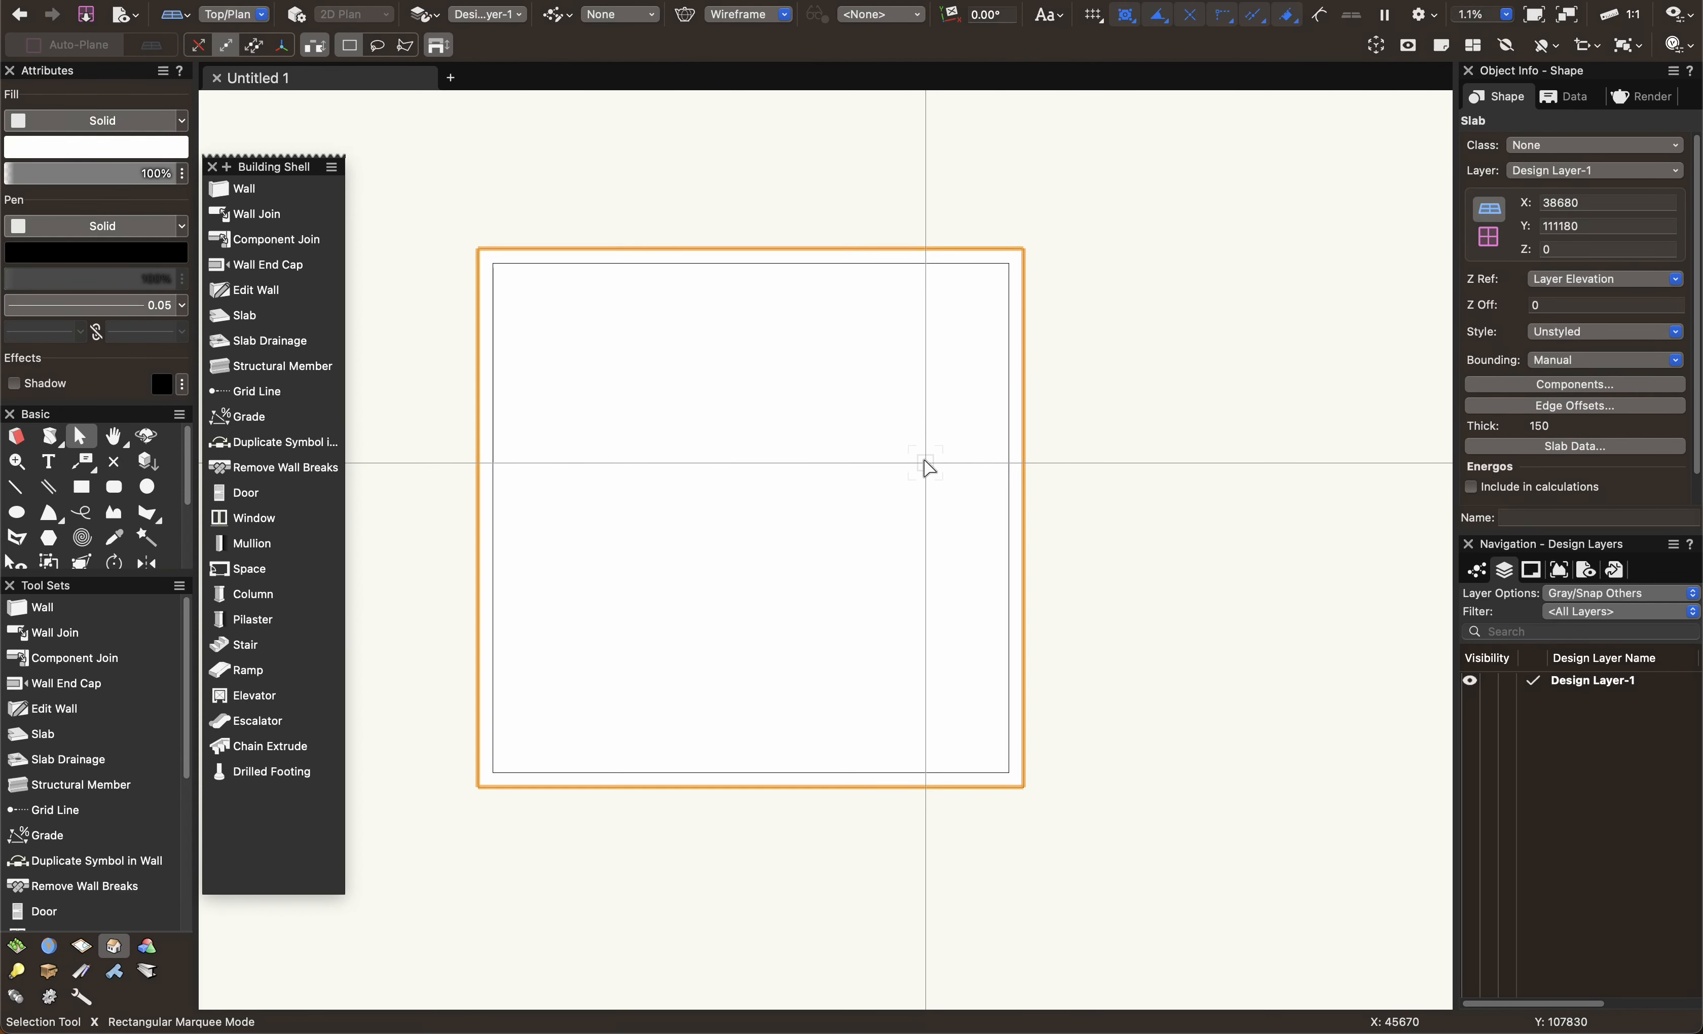
Look at the stacking-order commands available for the slab, and clear the selection.
click(1103, 643)
right_click(902, 557)
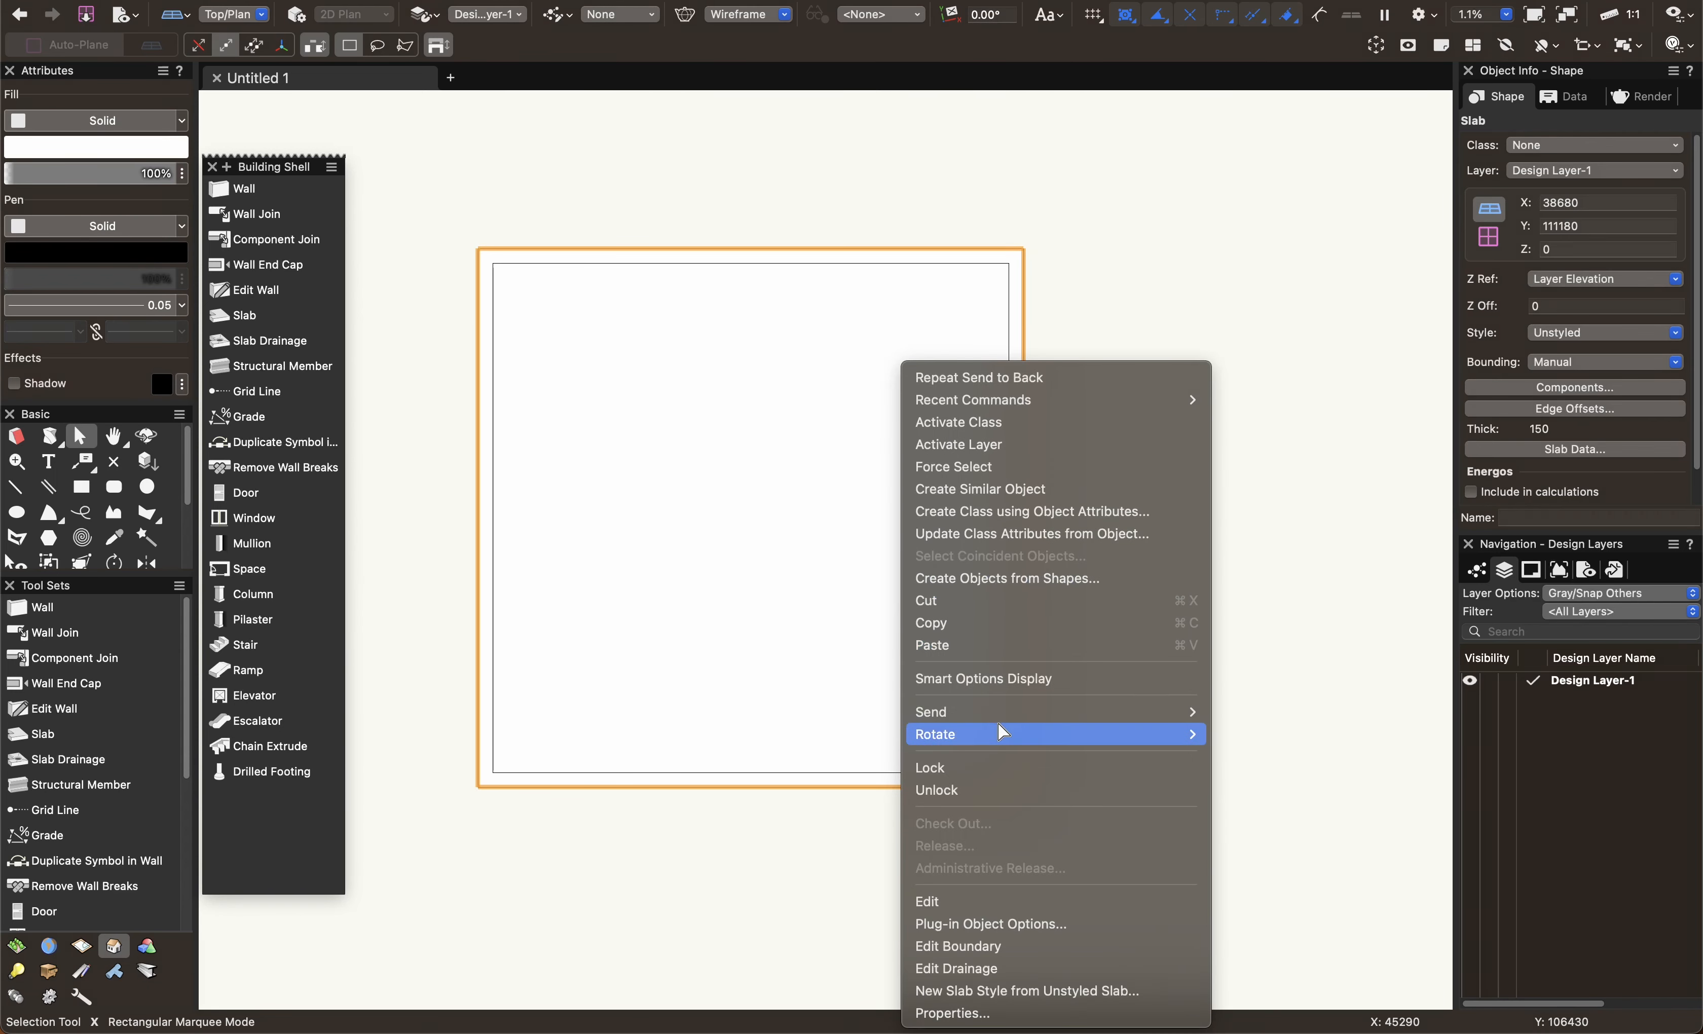
mouse_move(1010, 713)
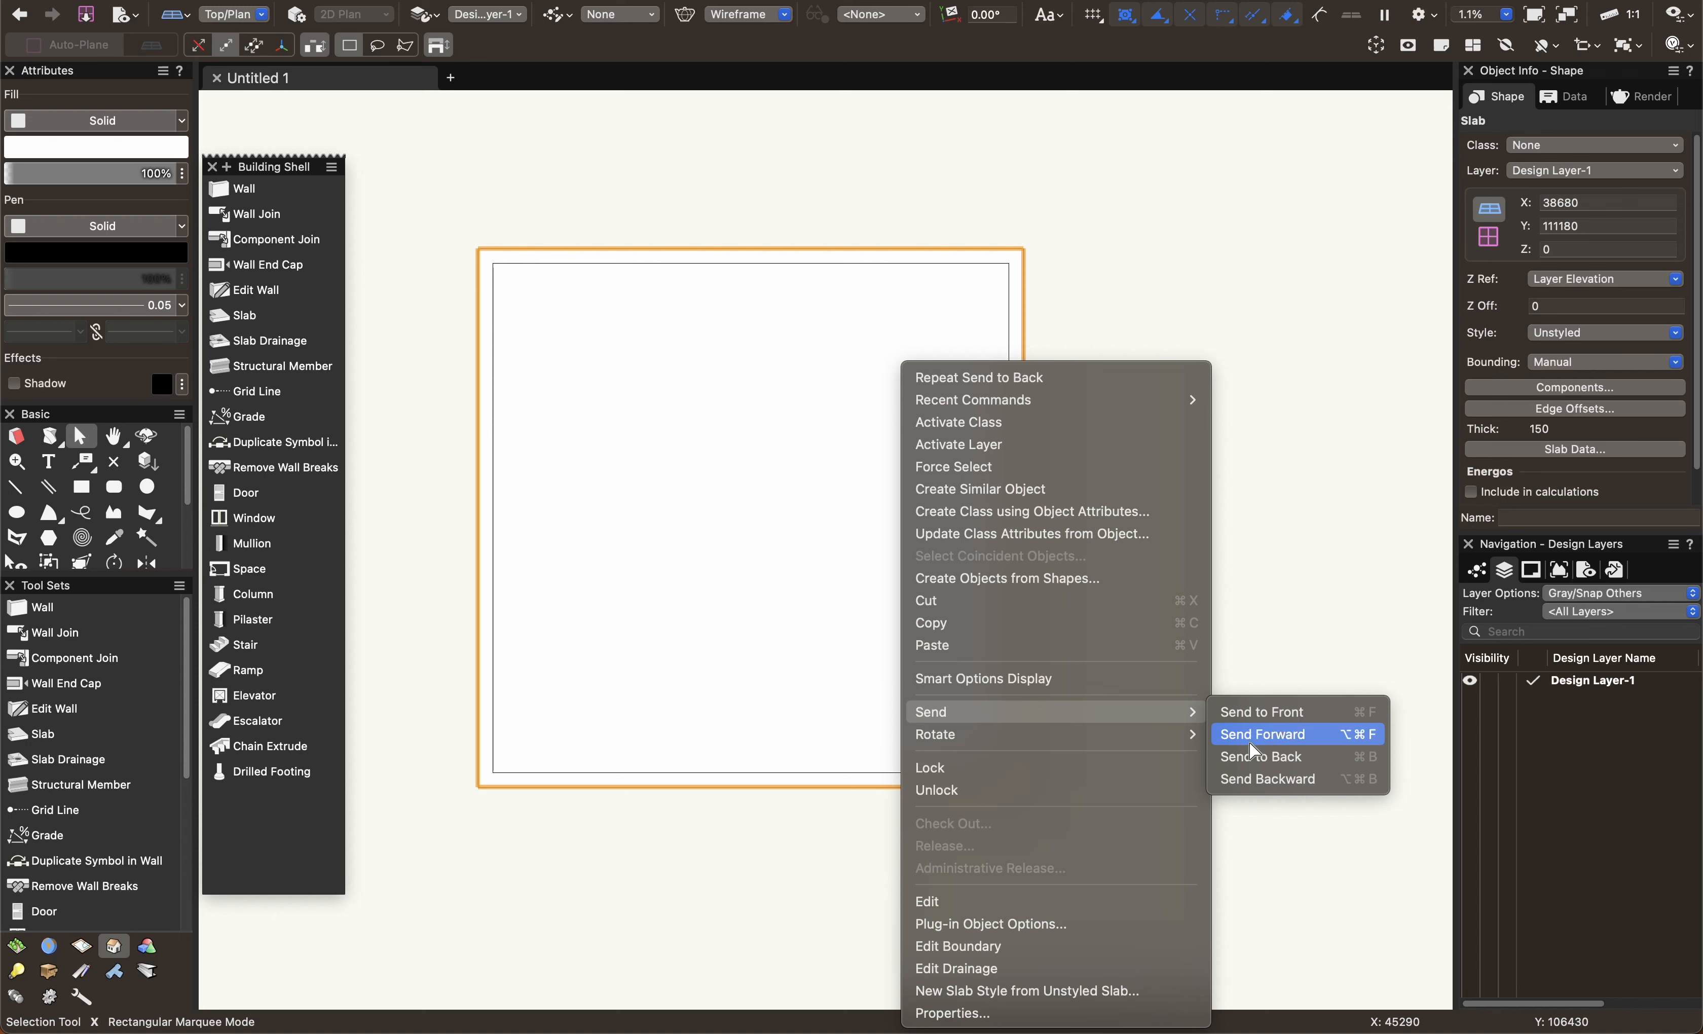
click(827, 689)
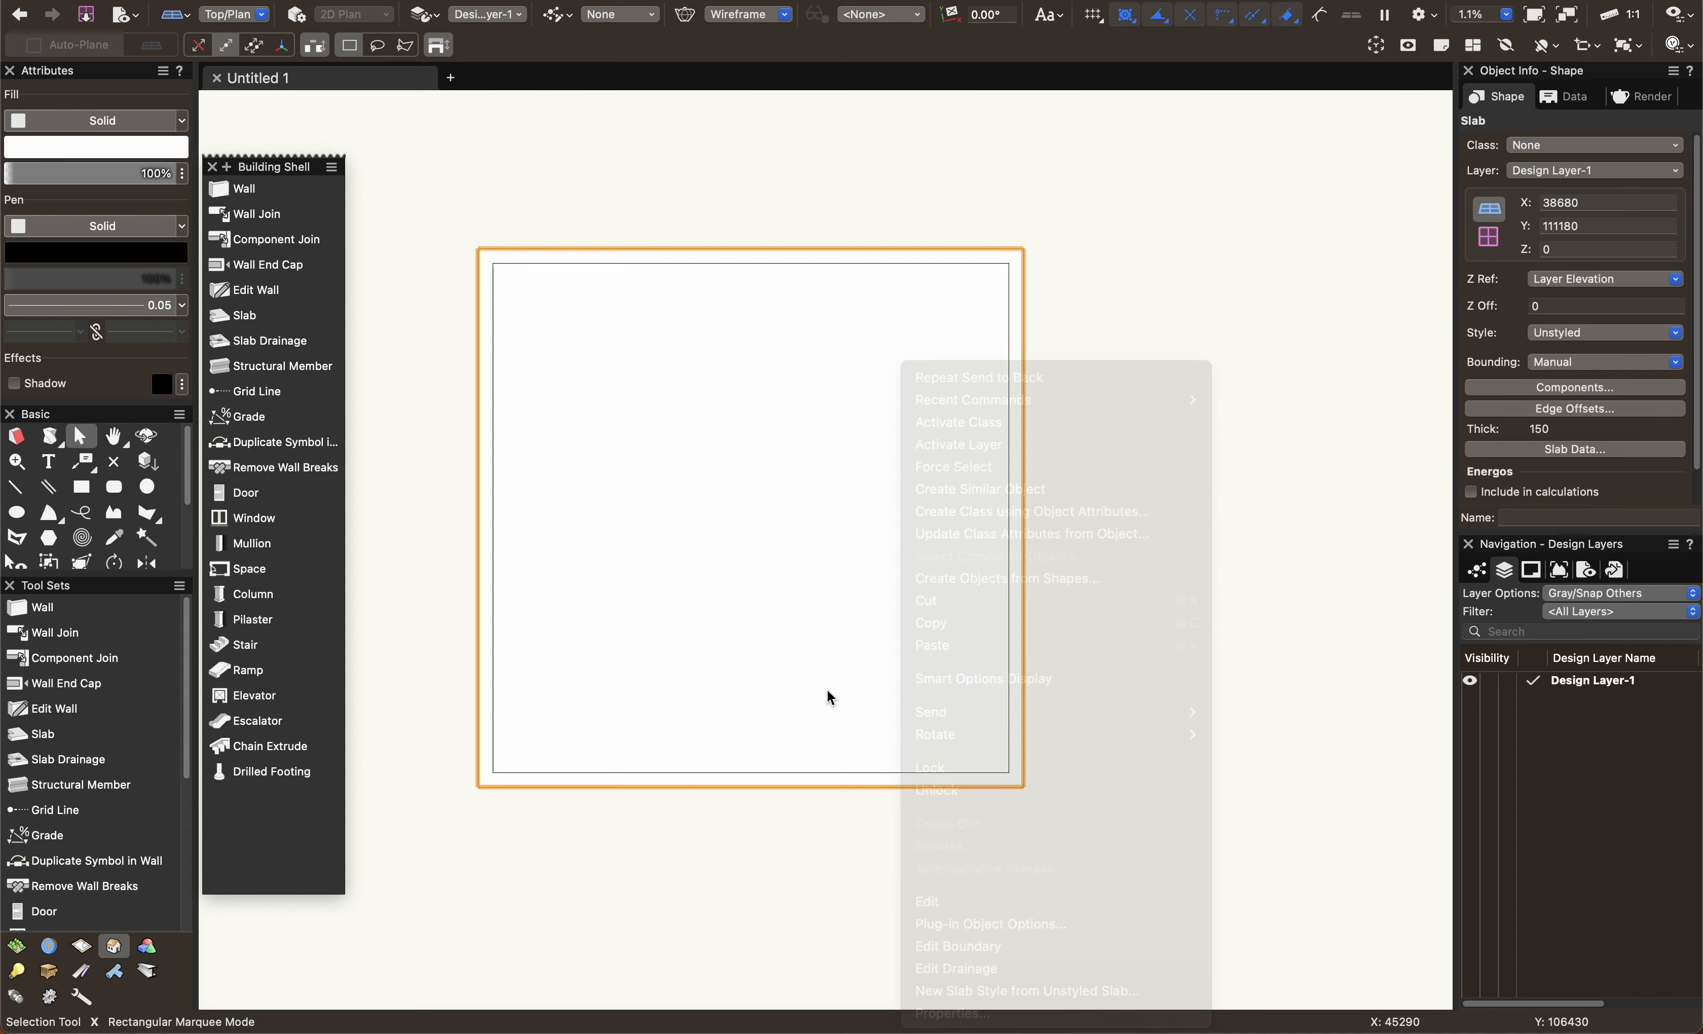
click(1153, 587)
click(809, 532)
click(1150, 488)
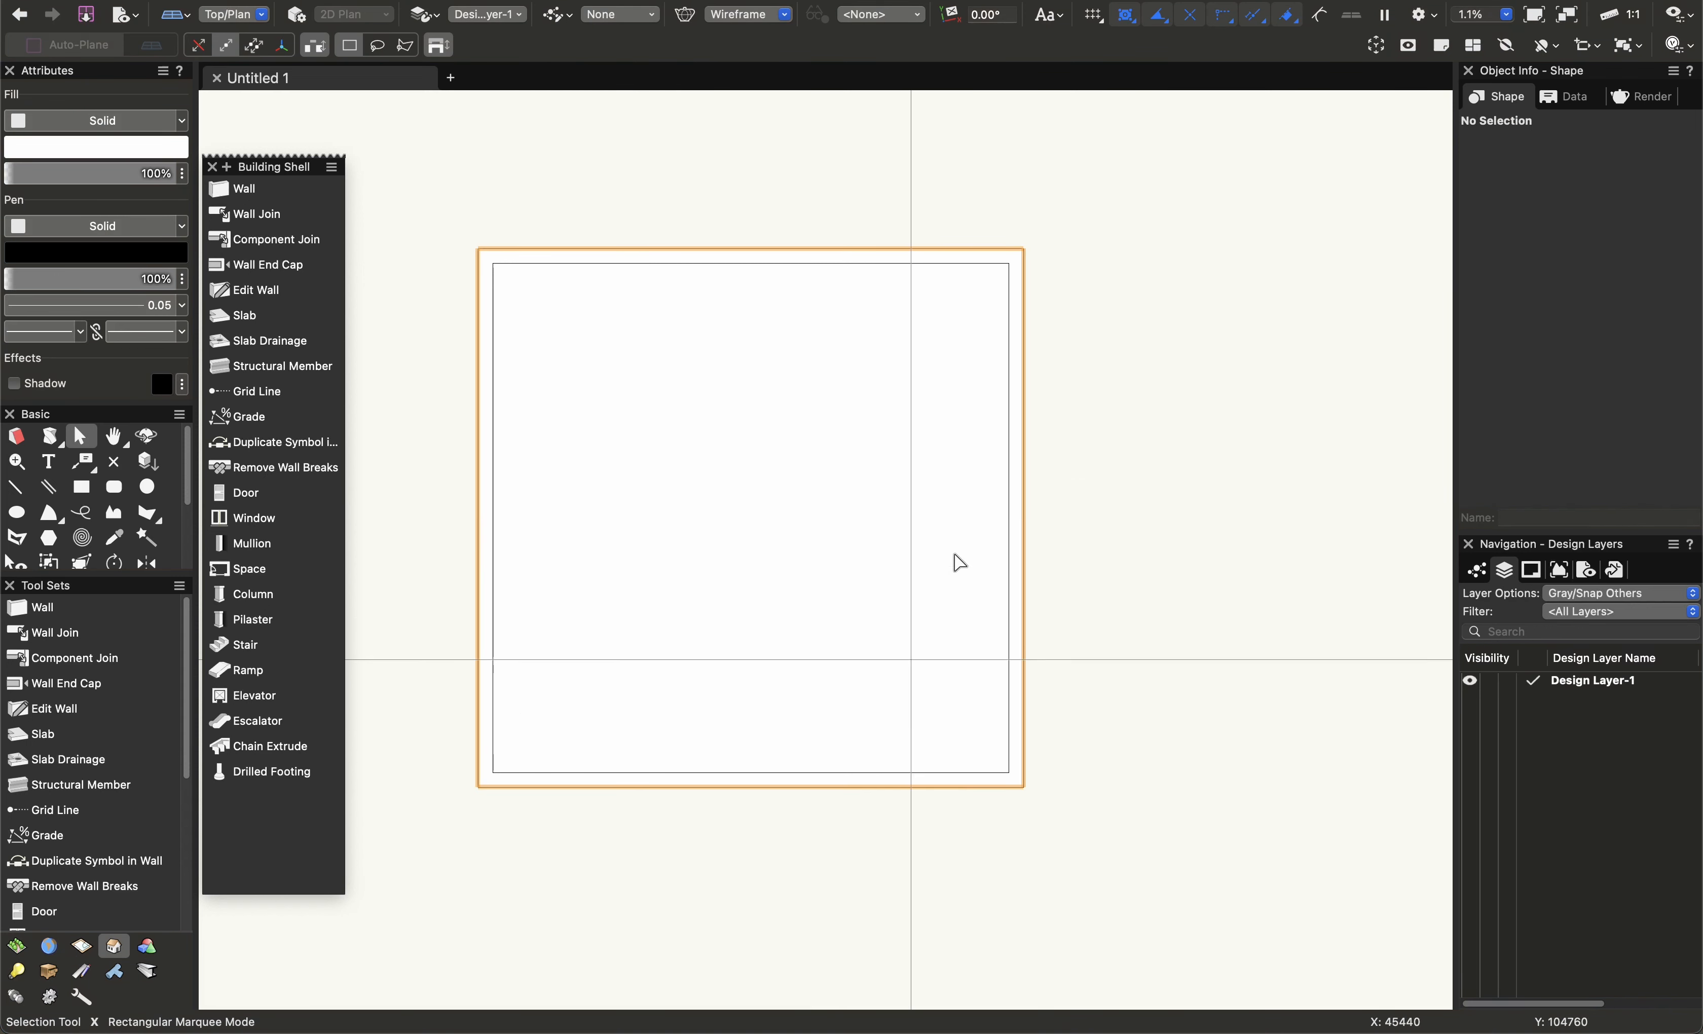
Inspect the slab and its surrounding walls in a shaded 3D view, and return to the Top/Plan view.
drag(865, 205, 1159, 1004)
middle_drag(749, 247, 816, 399)
click(1195, 434)
super+middle_drag(859, 460, 859, 459)
mouse_move(1019, 642)
mouse_down()
mouse_move(935, 520)
mouse_move(840, 441)
mouse_move(737, 440)
mouse_move(825, 467)
mouse_move(817, 544)
mouse_move(776, 495)
mouse_move(737, 260)
mouse_move(966, 465)
mouse_move(1201, 422)
mouse_move(917, 519)
mouse_up()
key(x)
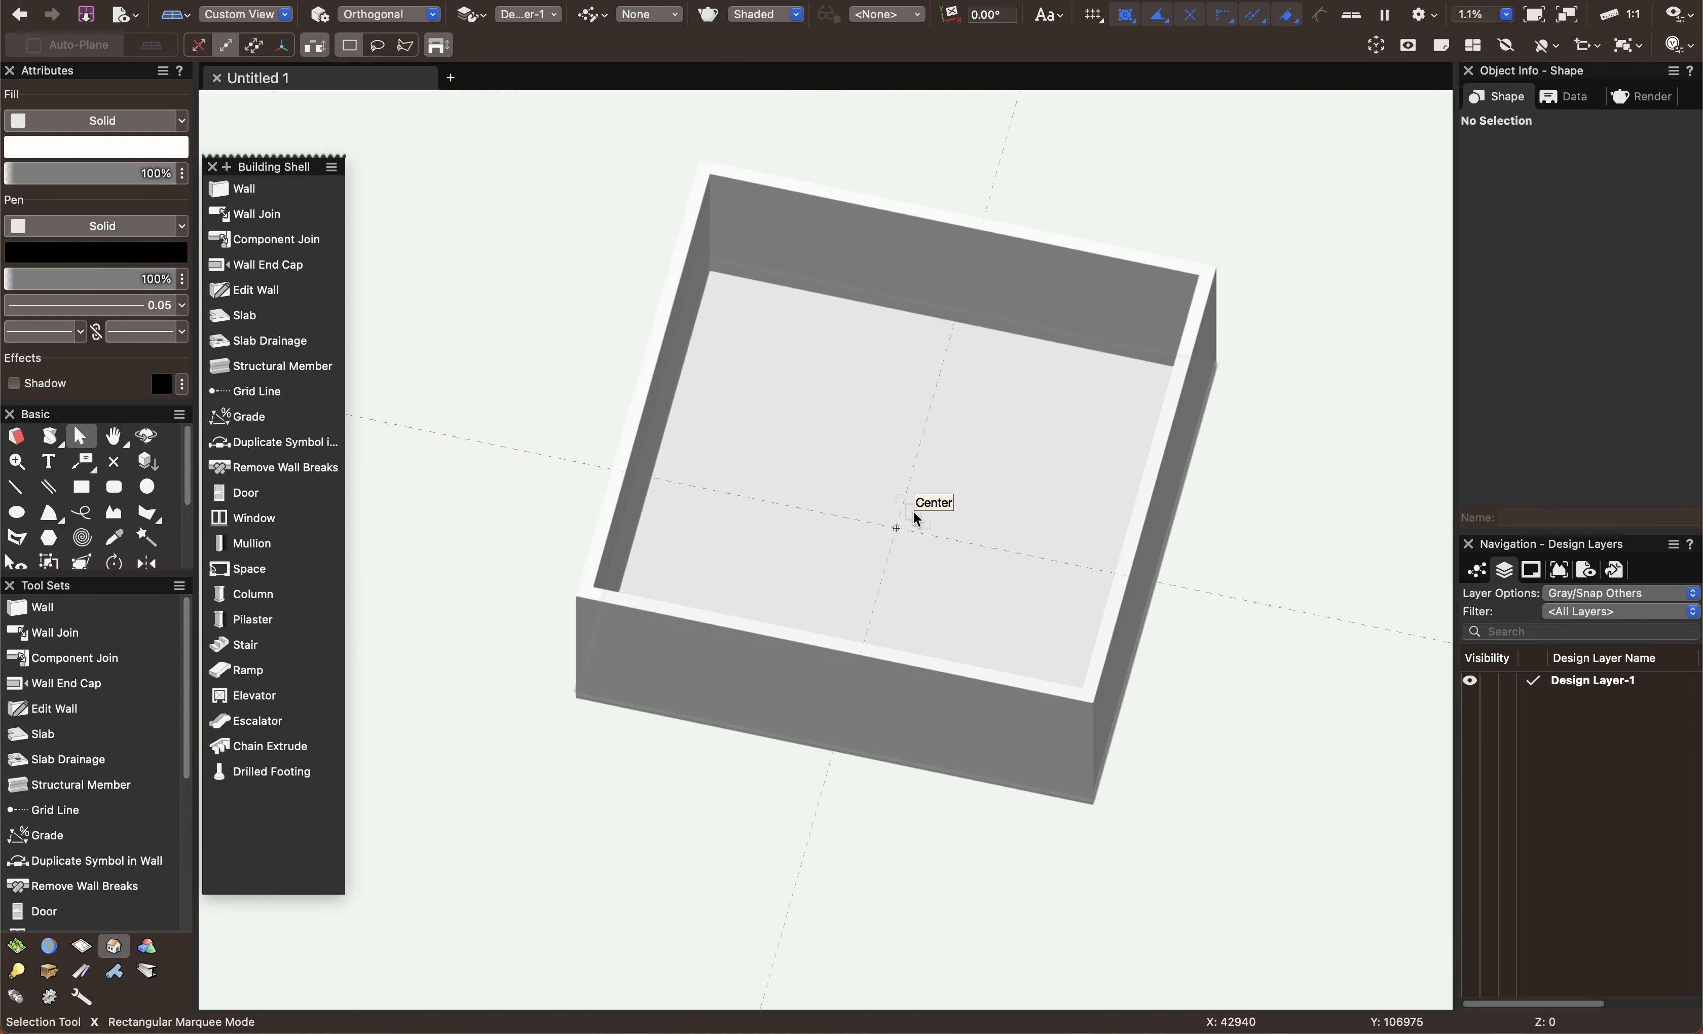
key(super+5)
middle_drag(908, 430, 897, 429)
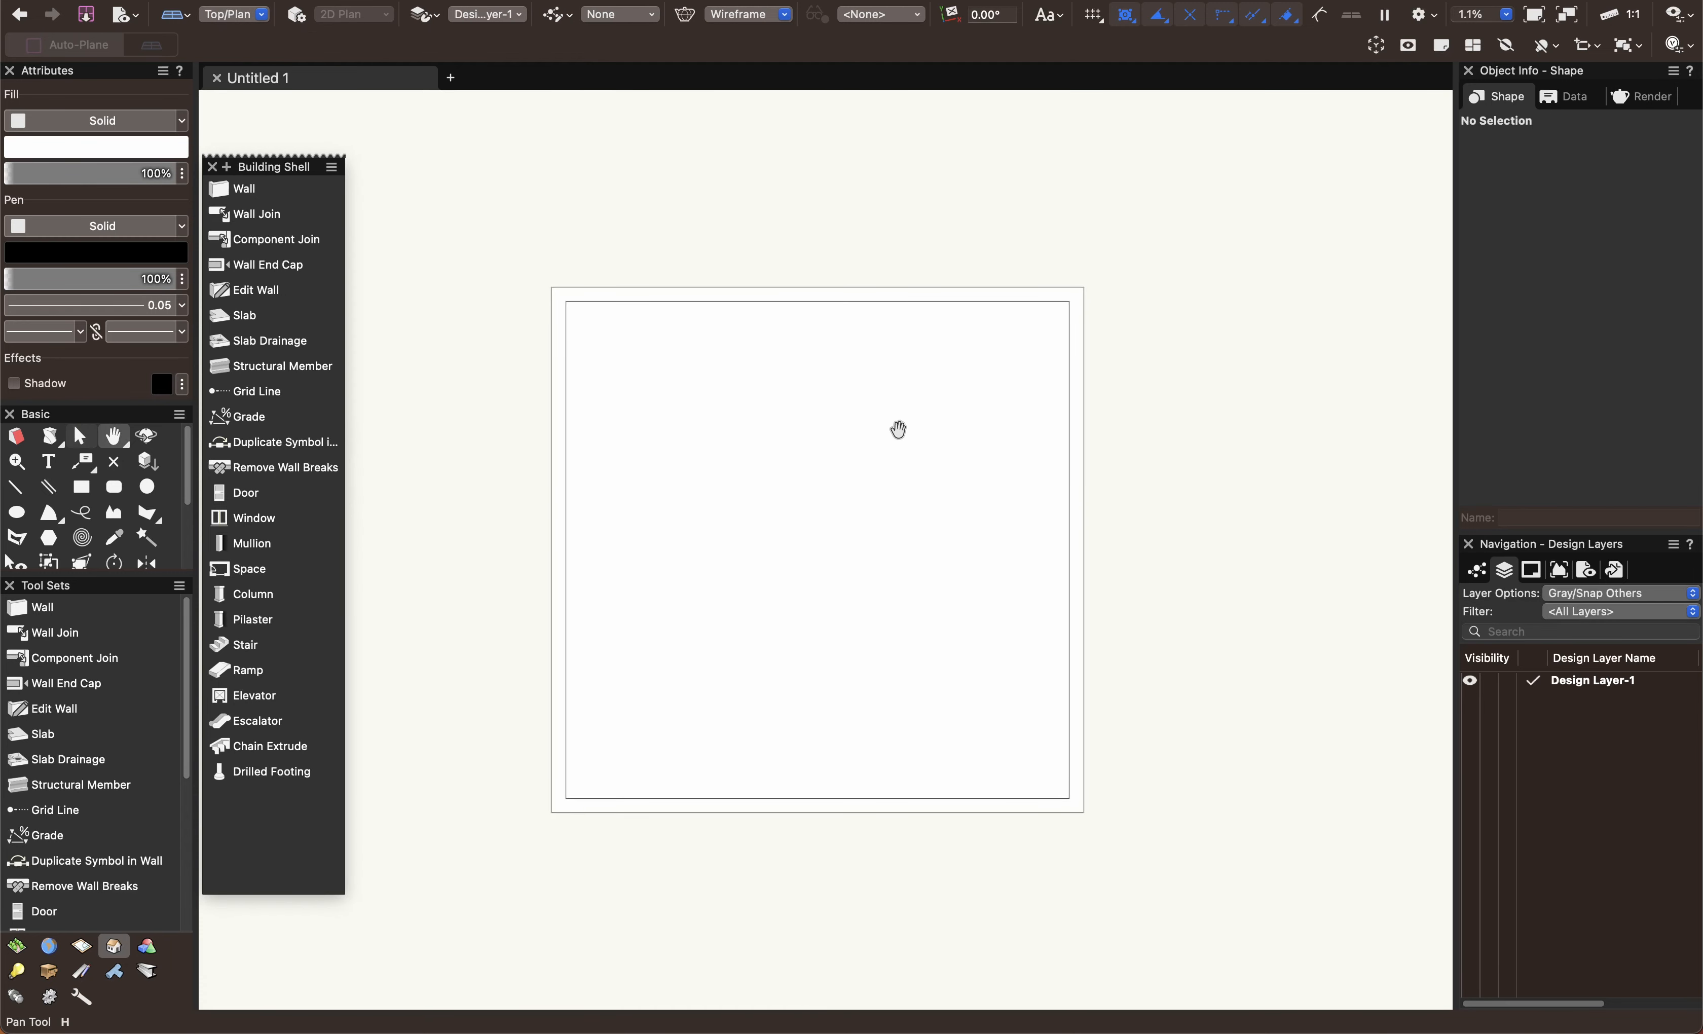
middle_drag(1032, 494, 1015, 493)
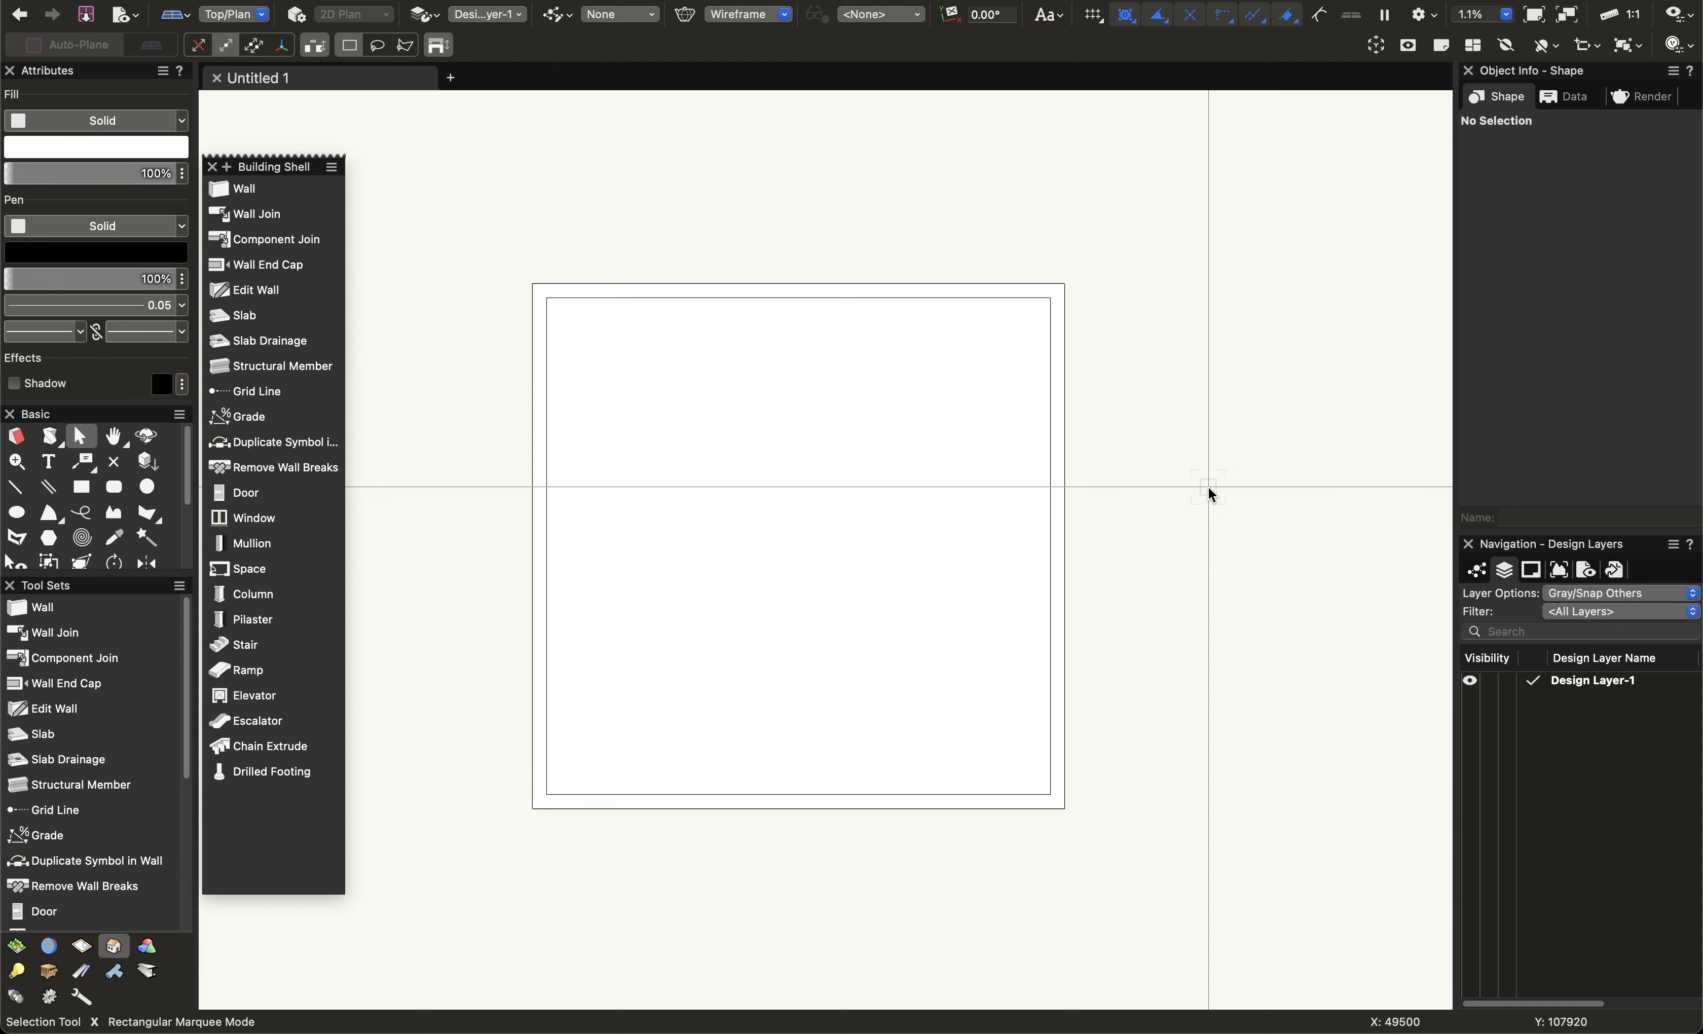
key(shift+alt+d)
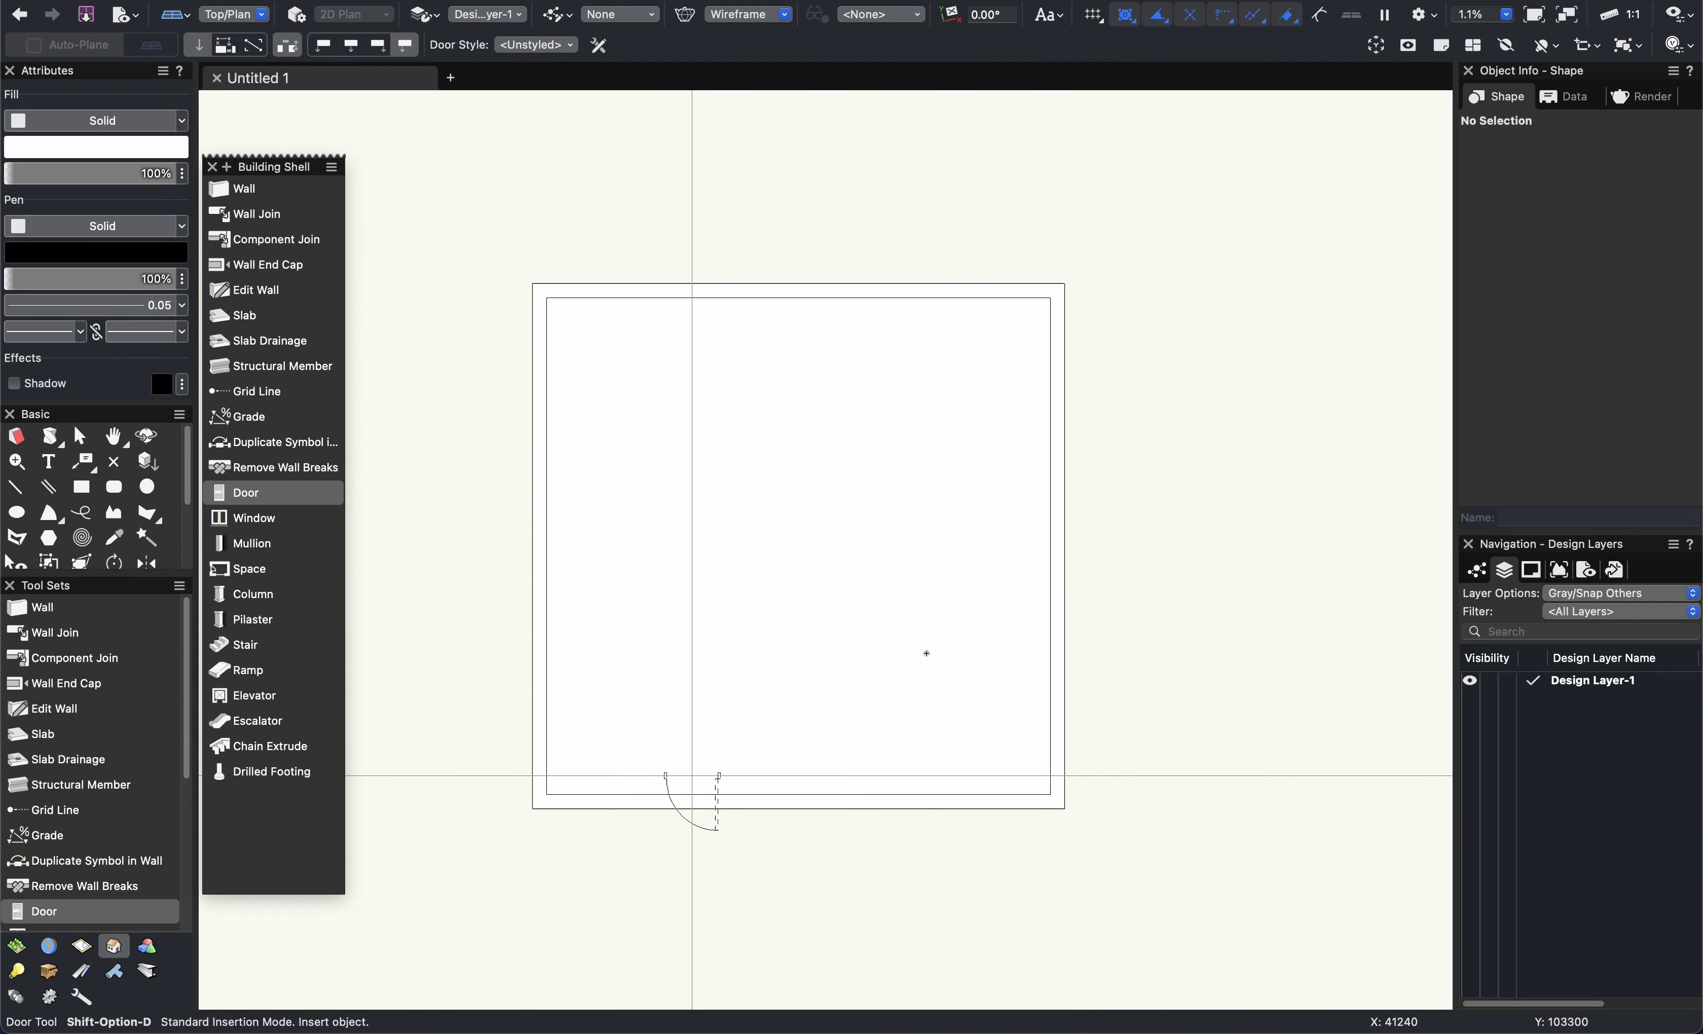
key(h)
key(x)
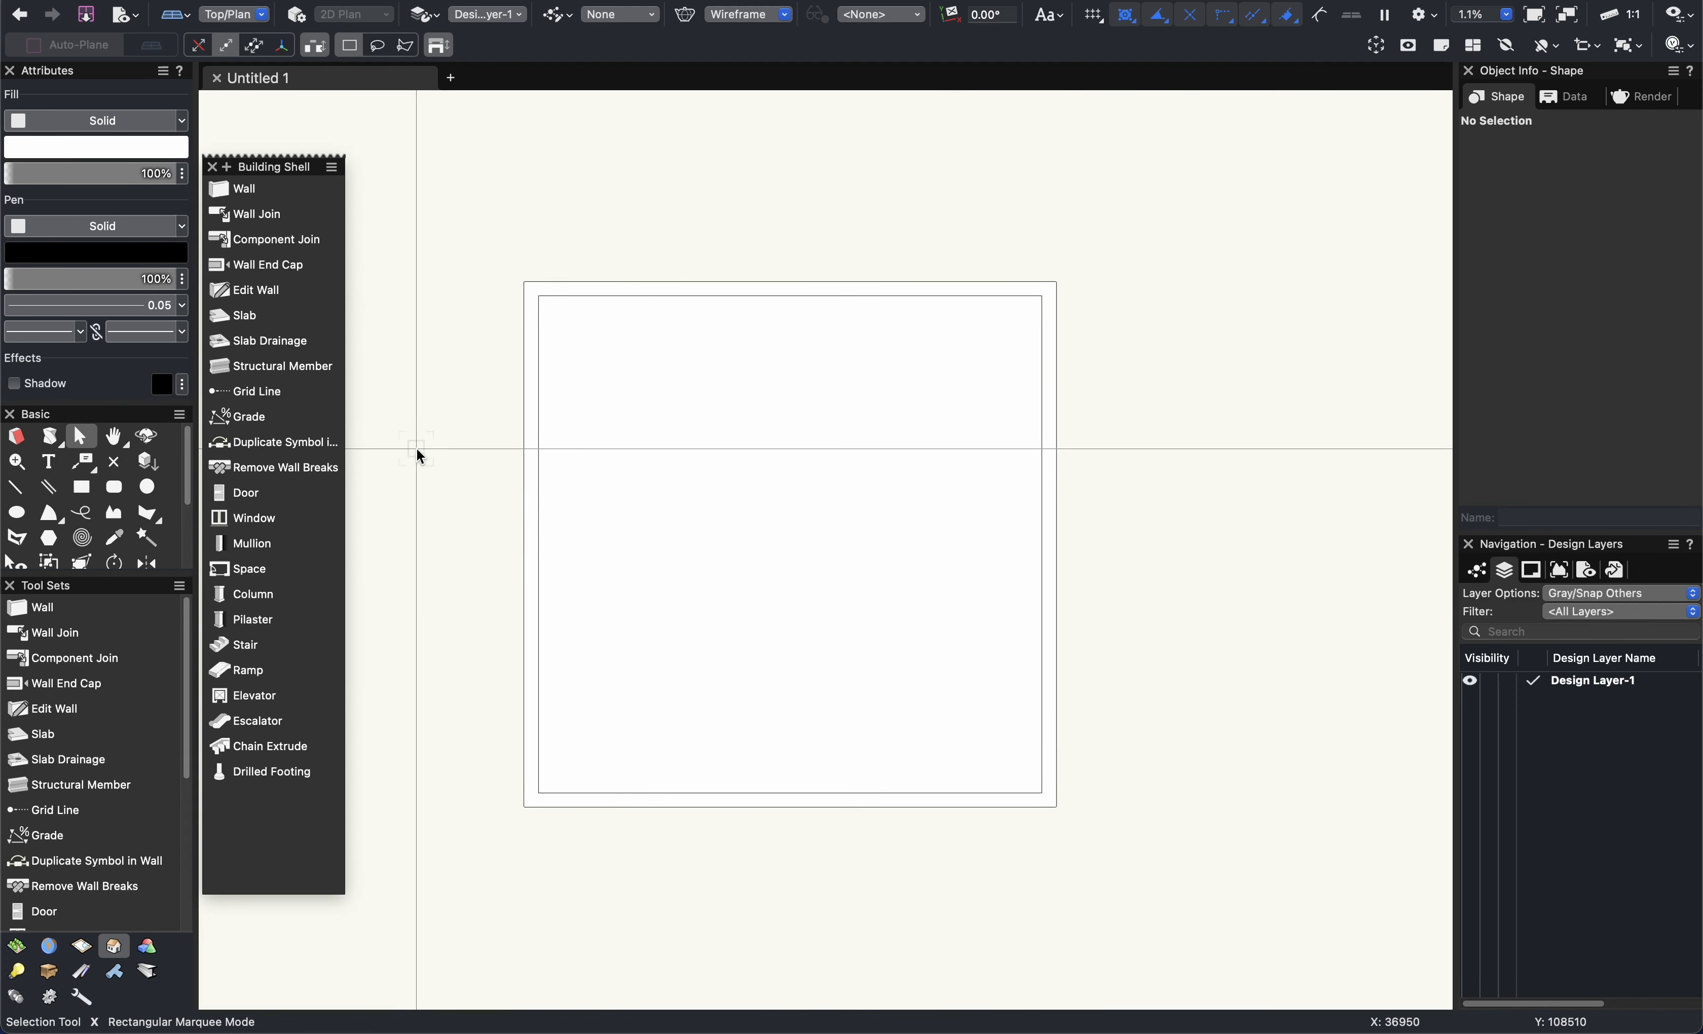
Configure the Door tool for an unstyled swing door with a width of 1200 and Double Bi-part operation.
click(258, 493)
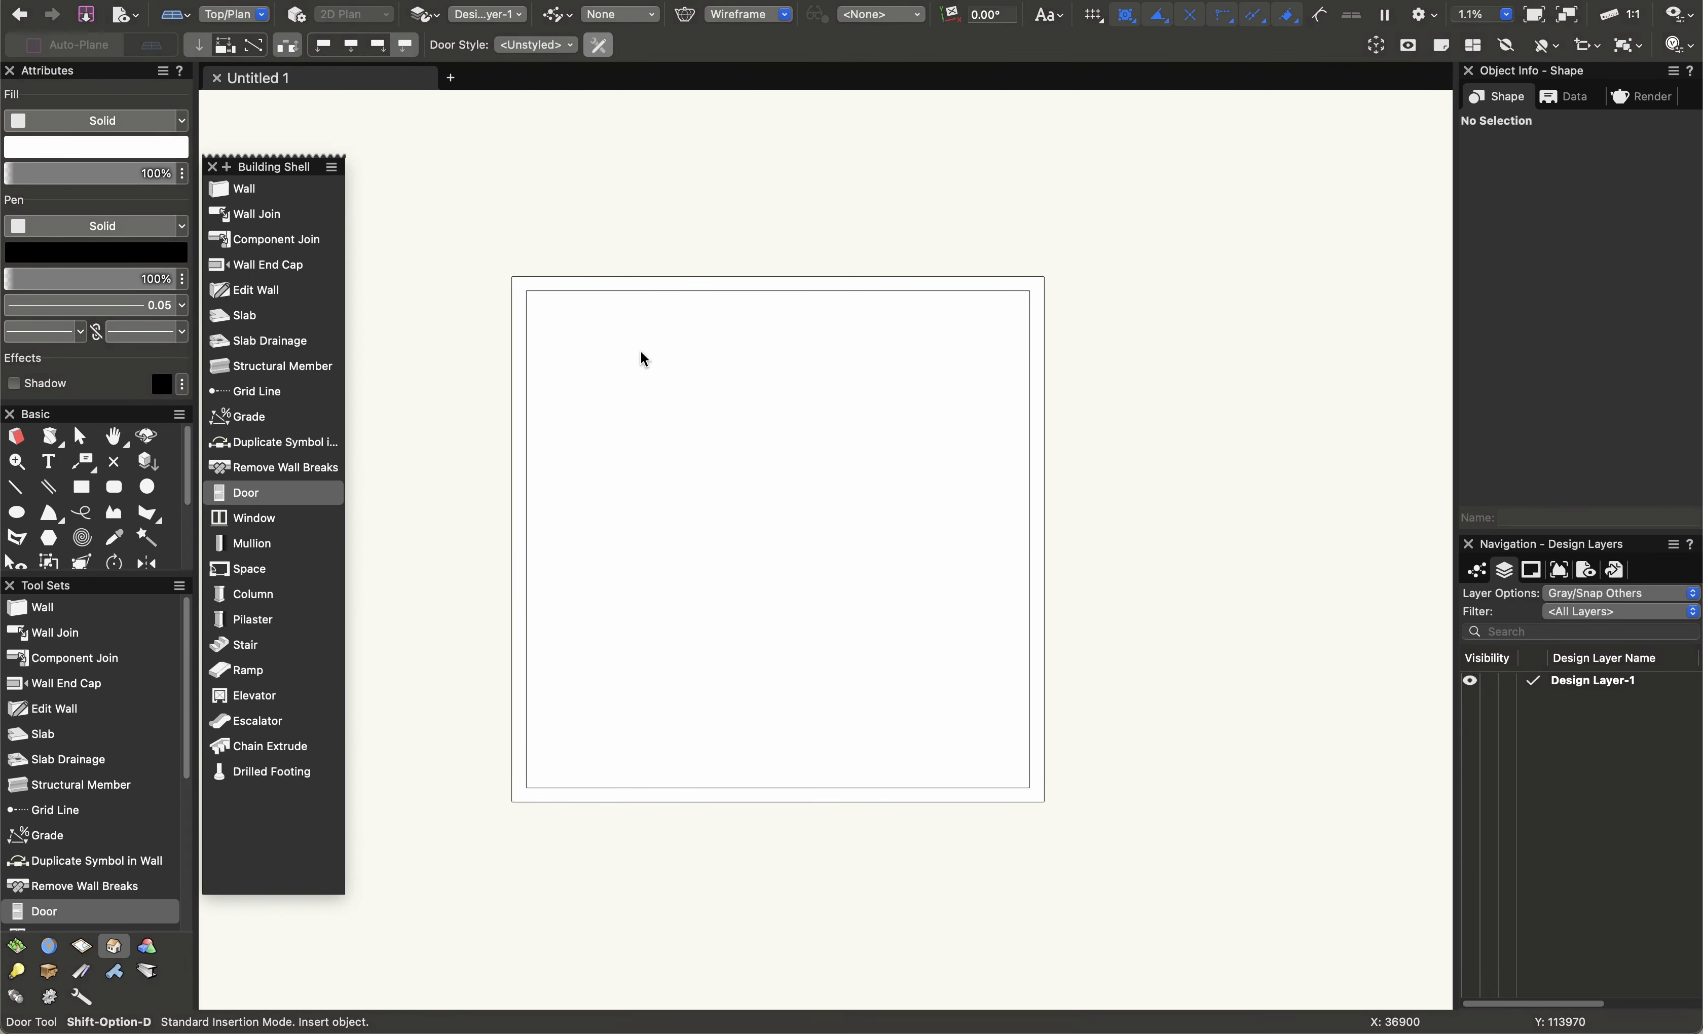
click(632, 426)
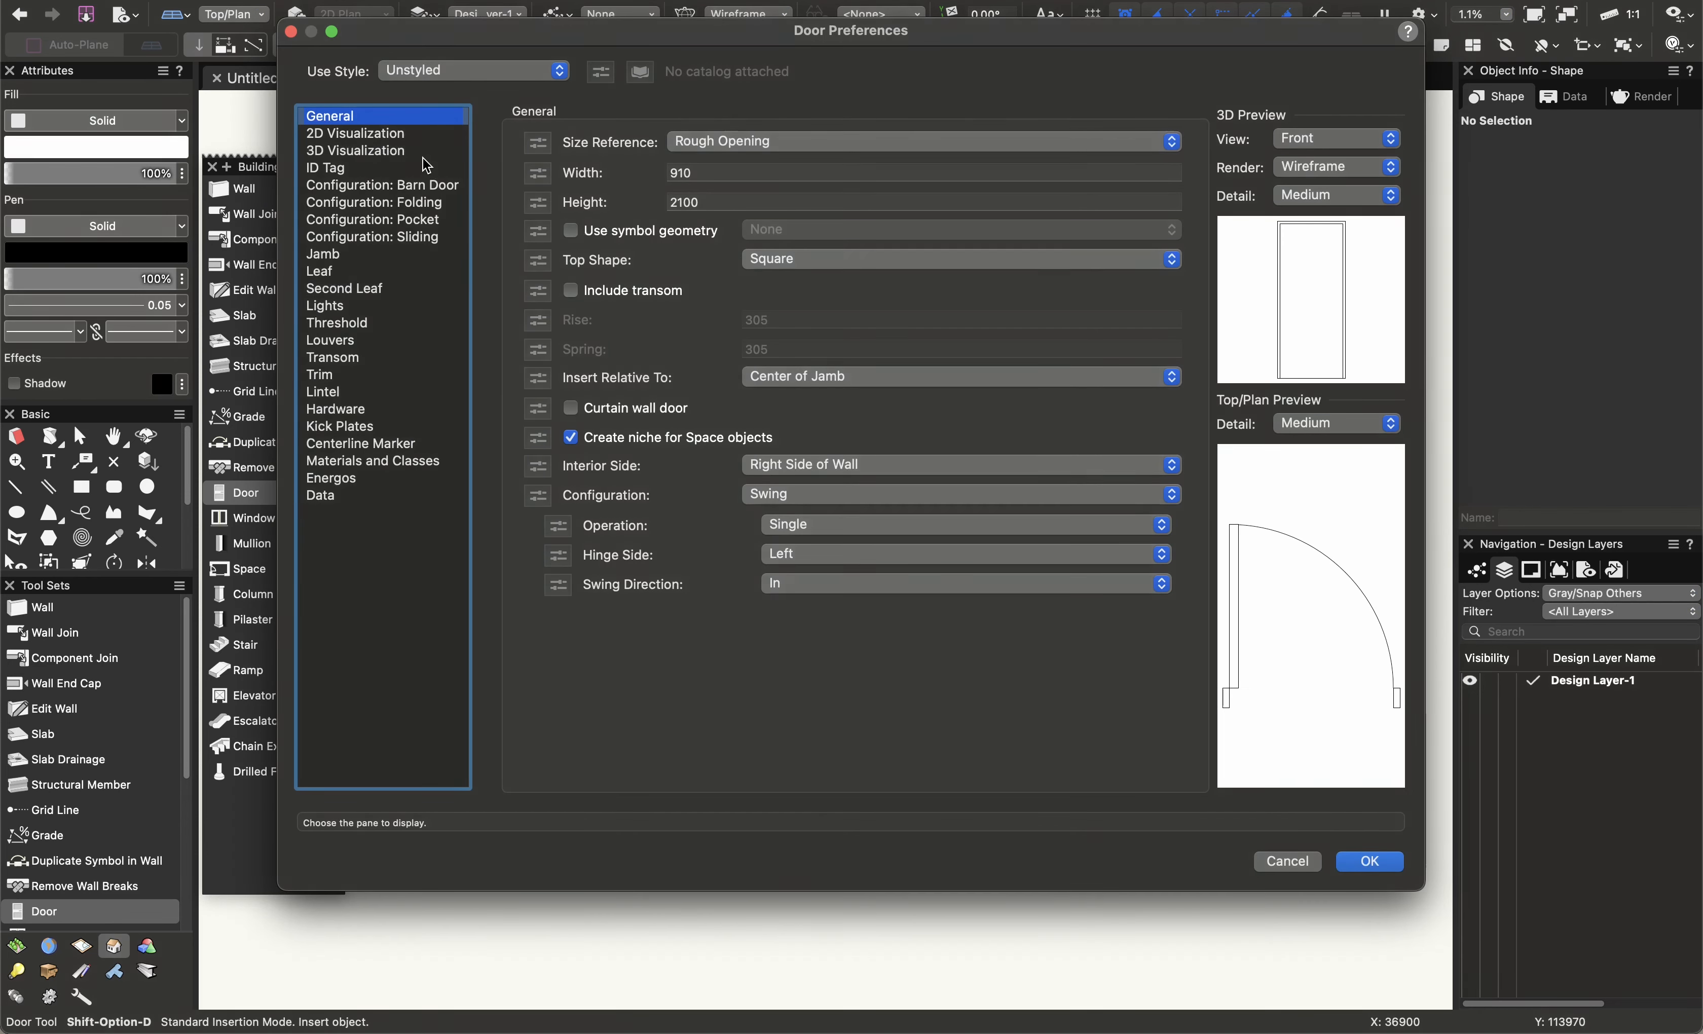
click(411, 138)
click(411, 149)
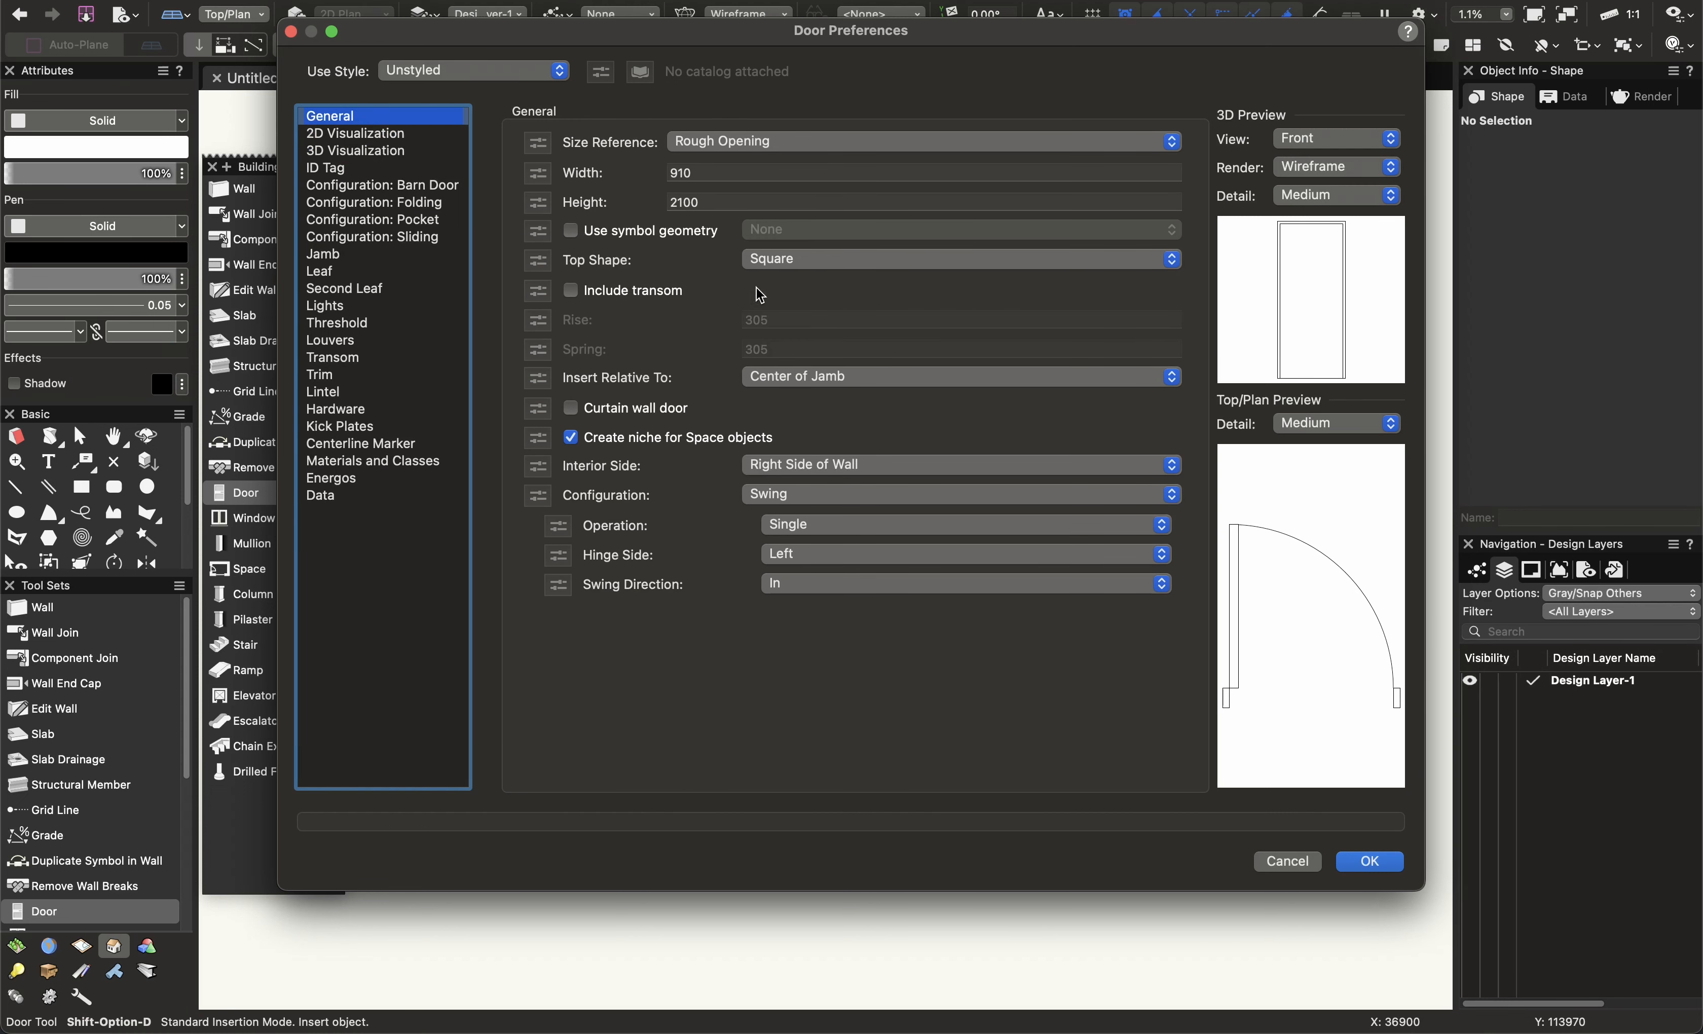
click(700, 174)
text(1200)
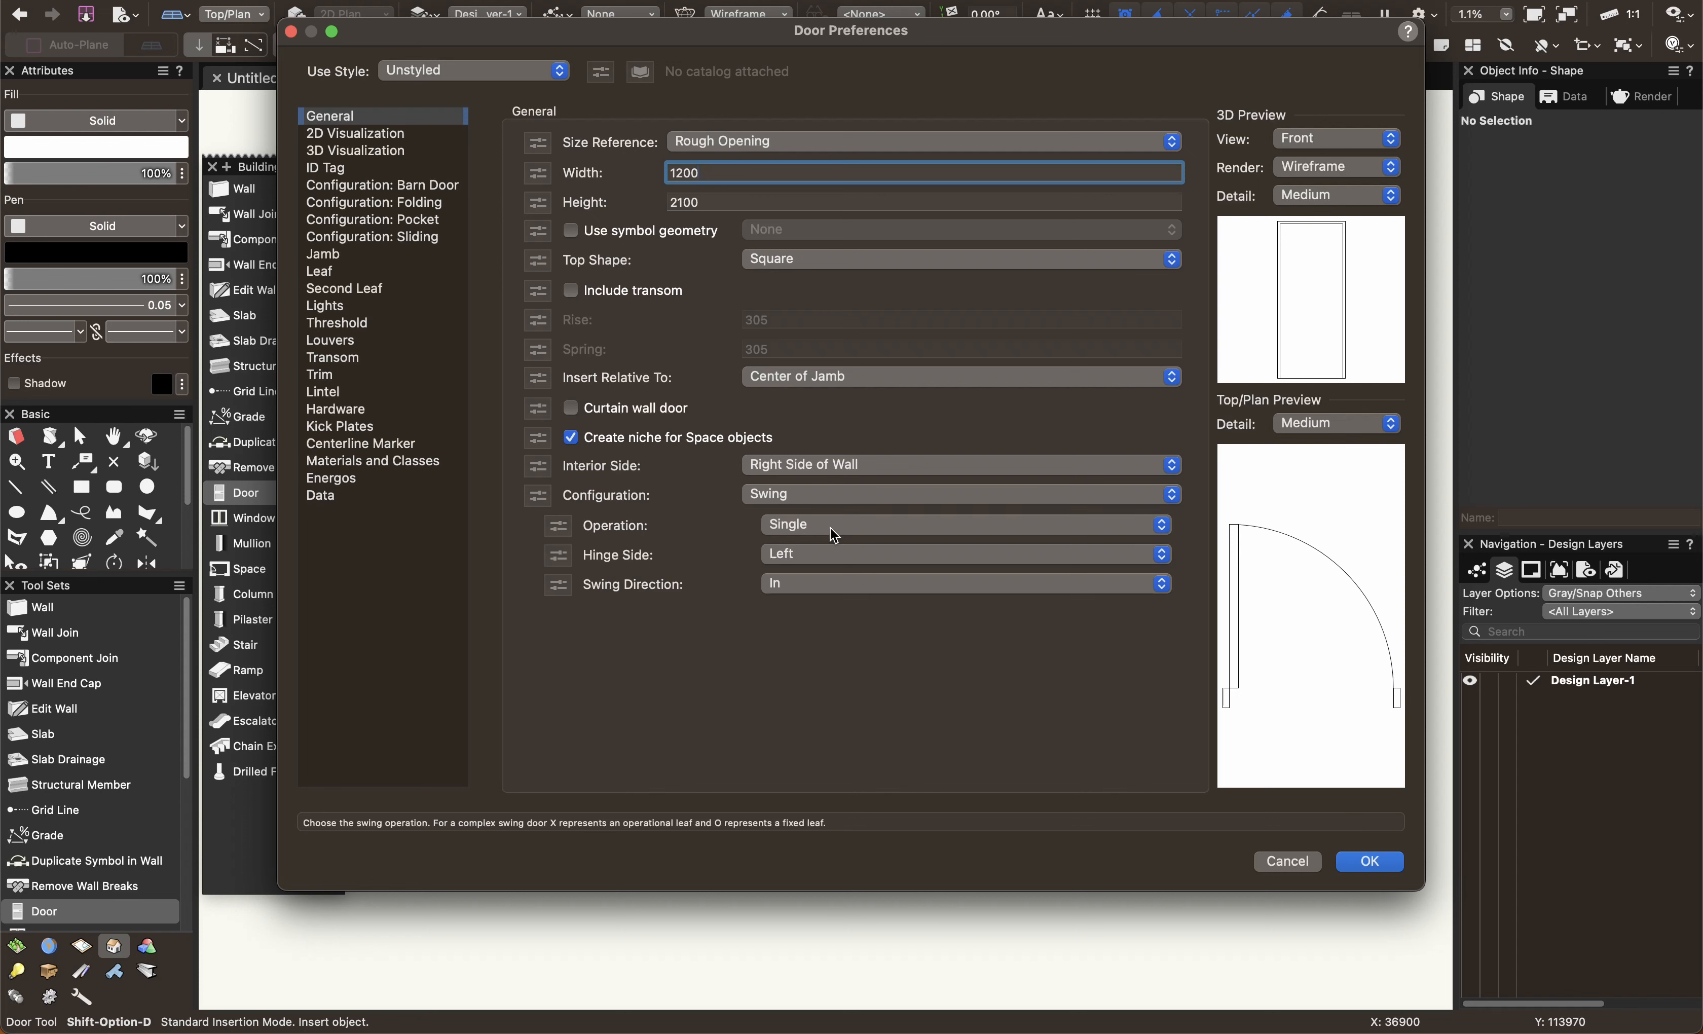
click(821, 493)
click(817, 488)
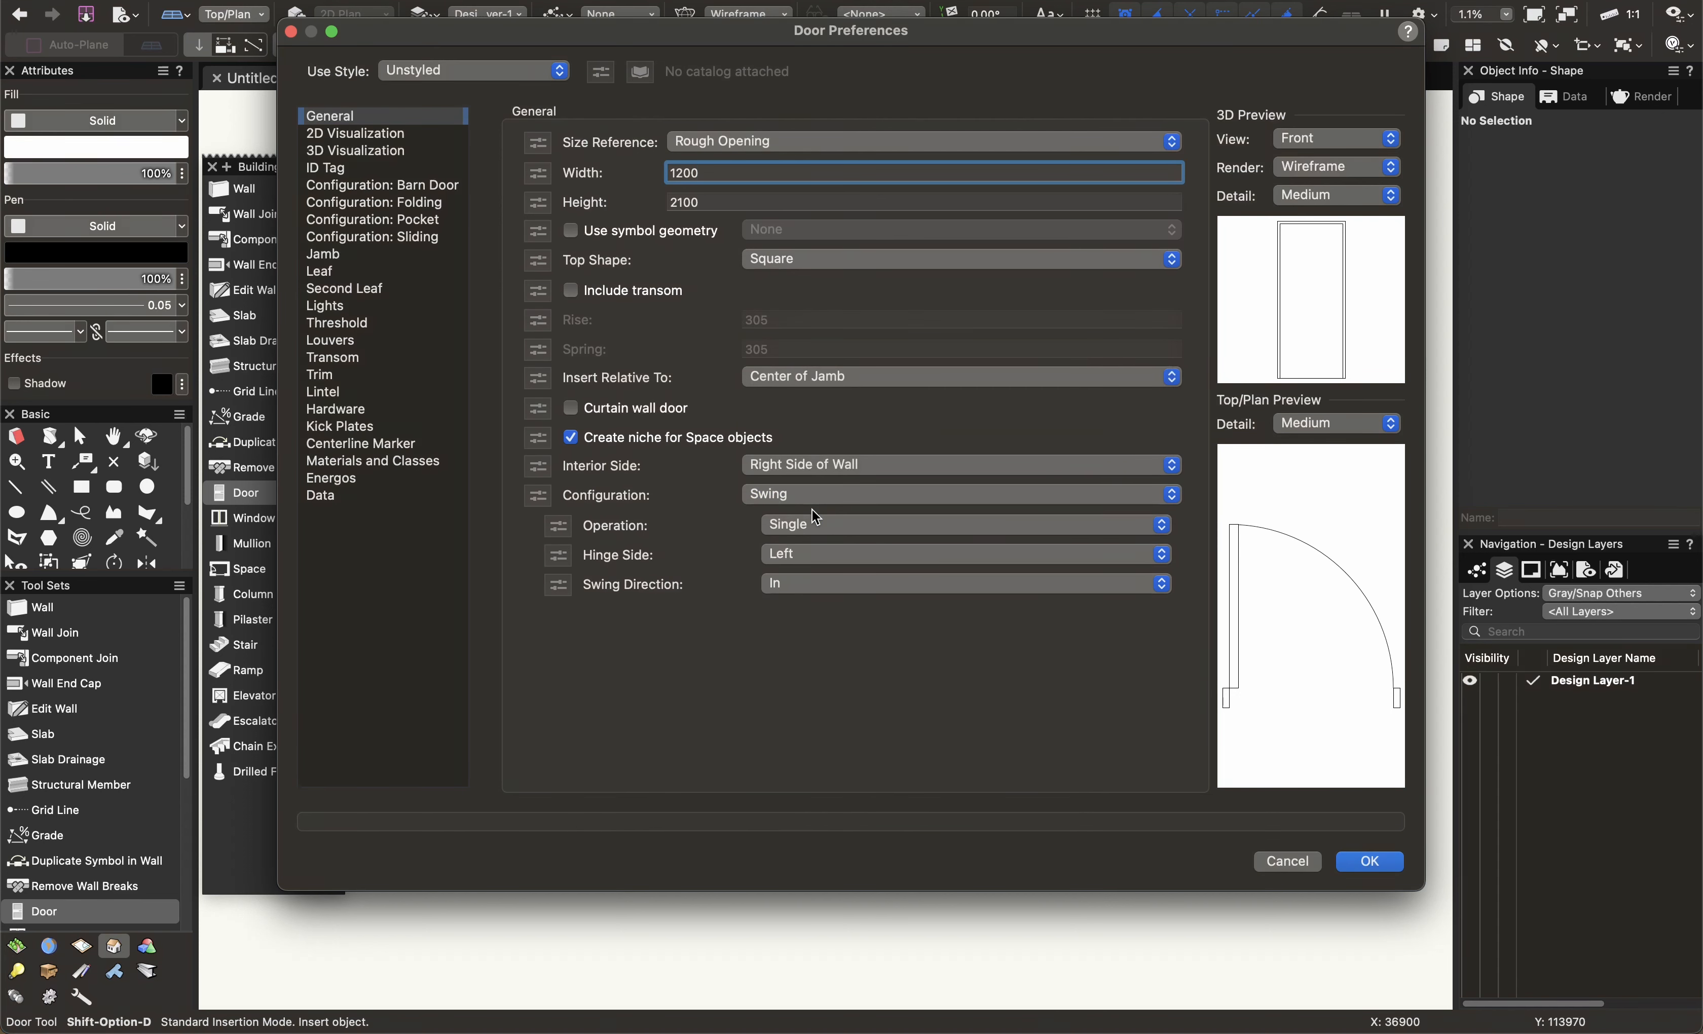
click(818, 530)
click(822, 547)
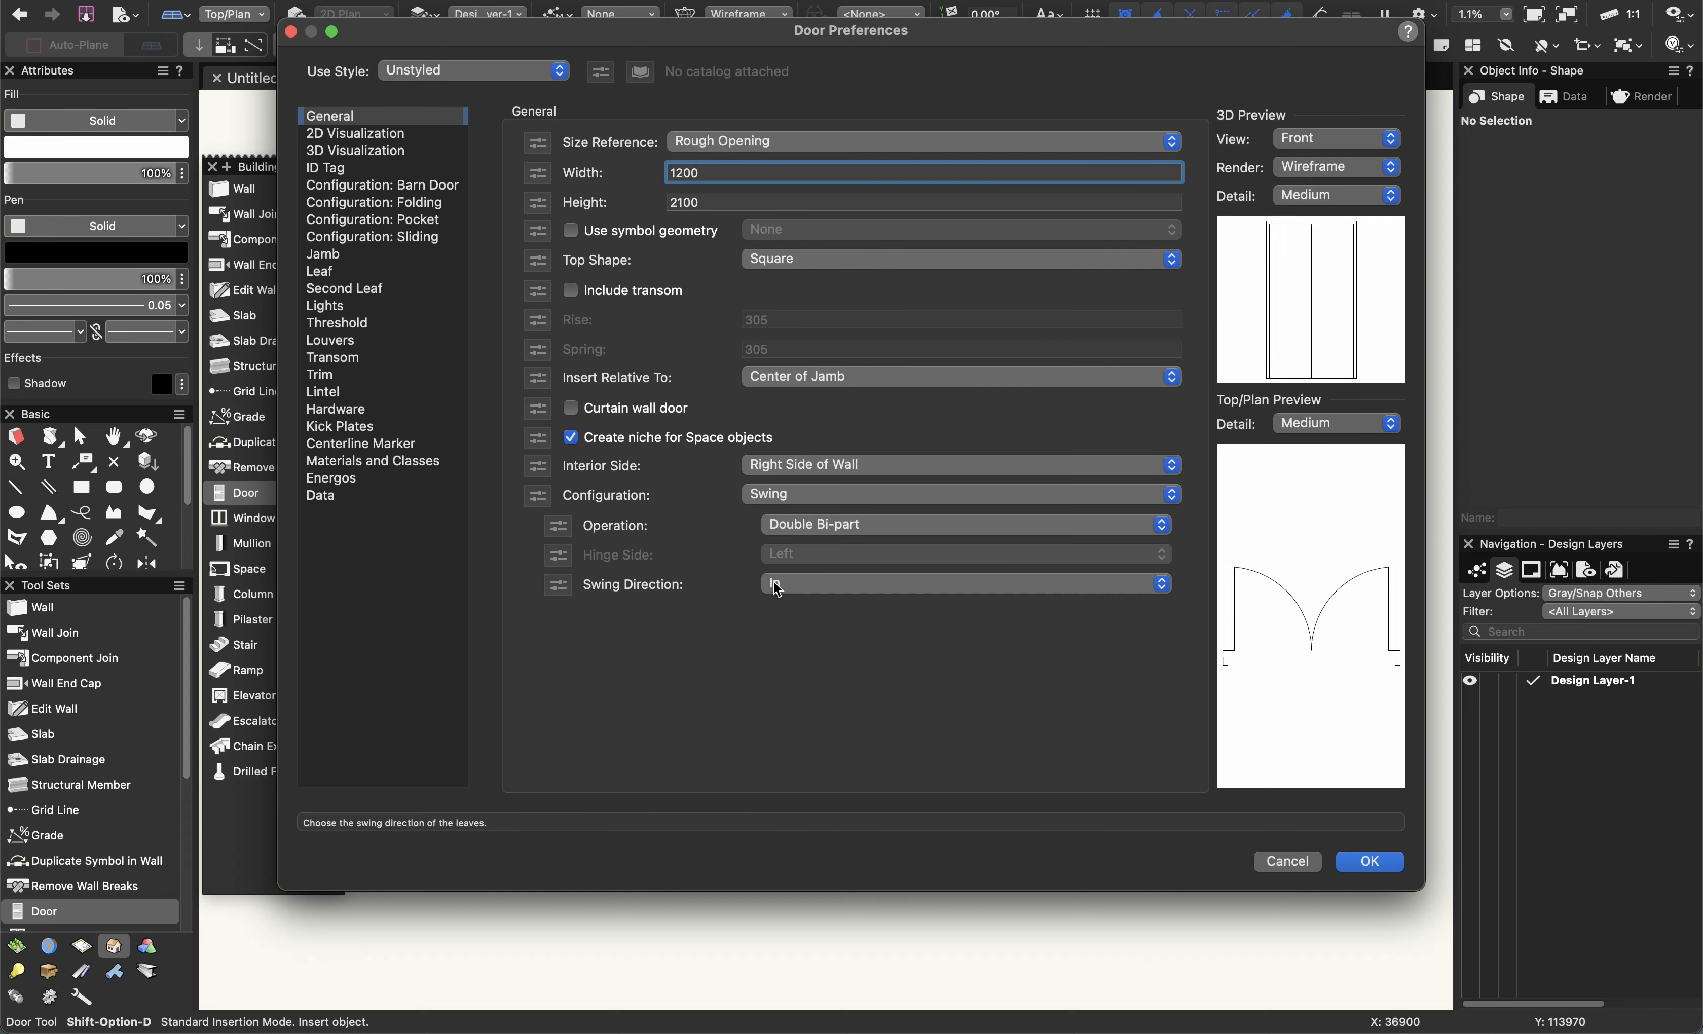
click(1368, 862)
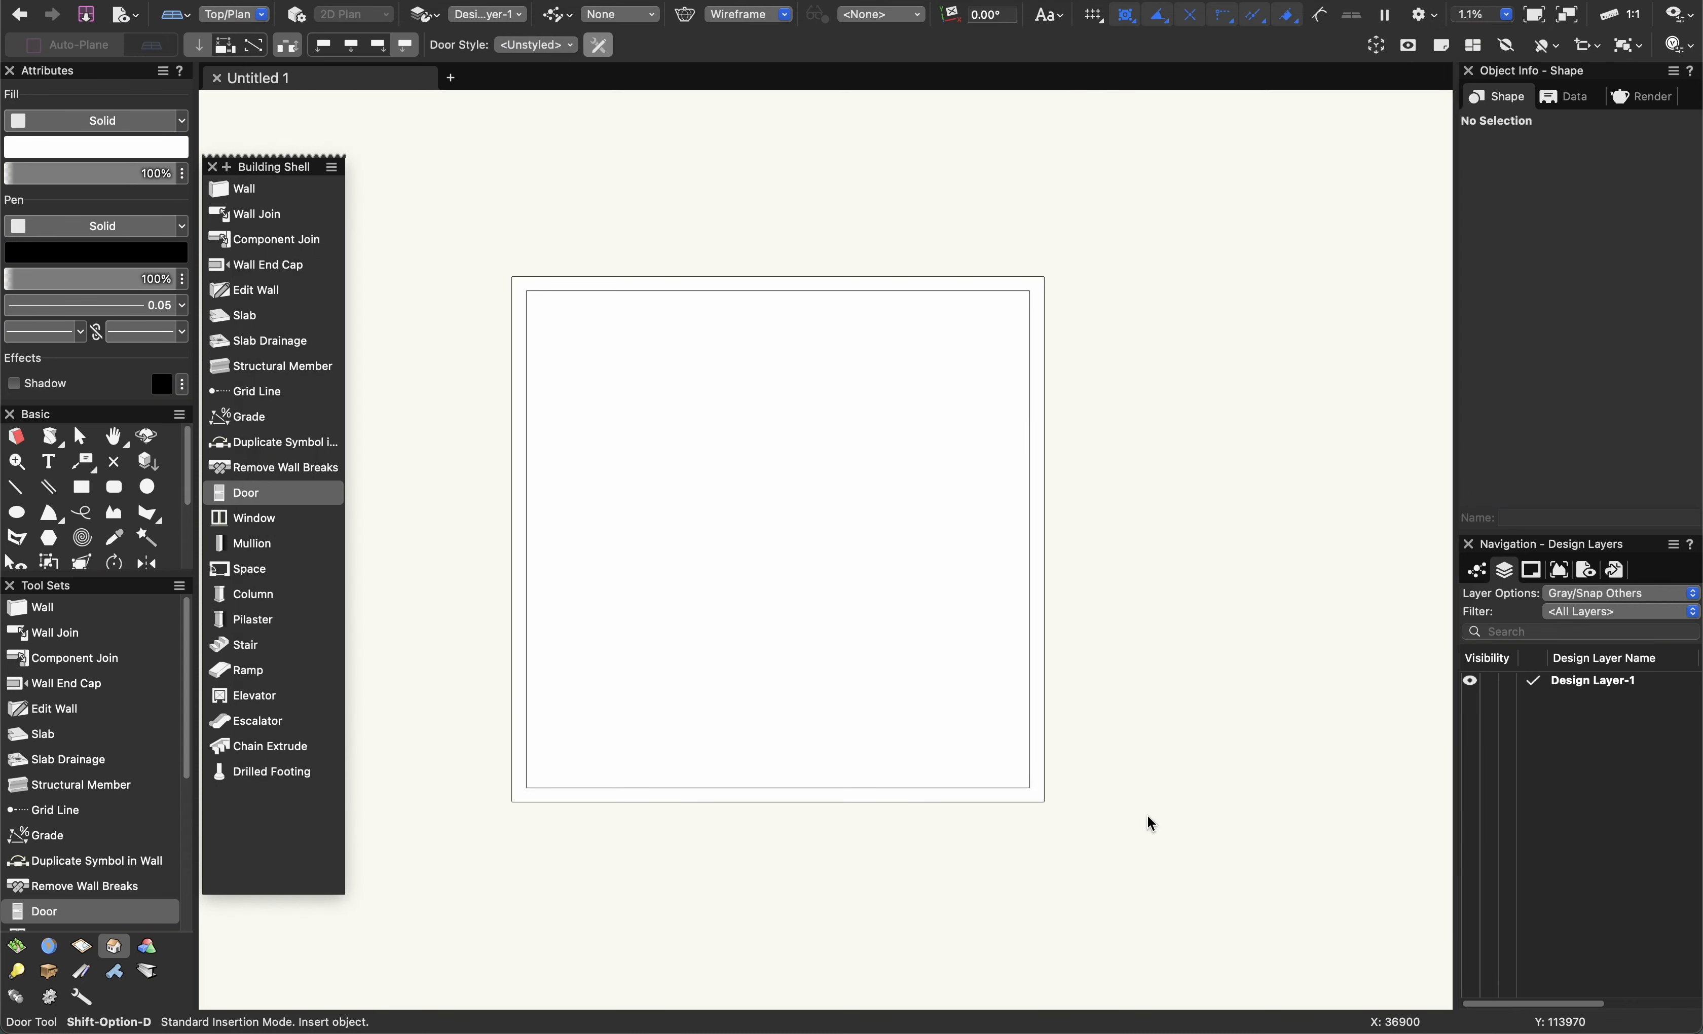
Insert the double door into the right-hand wall near its lower corner, with the leaves swinging into the room.
scroll(1059, 728, up, 5)
key(space)
drag(988, 735, 968, 751)
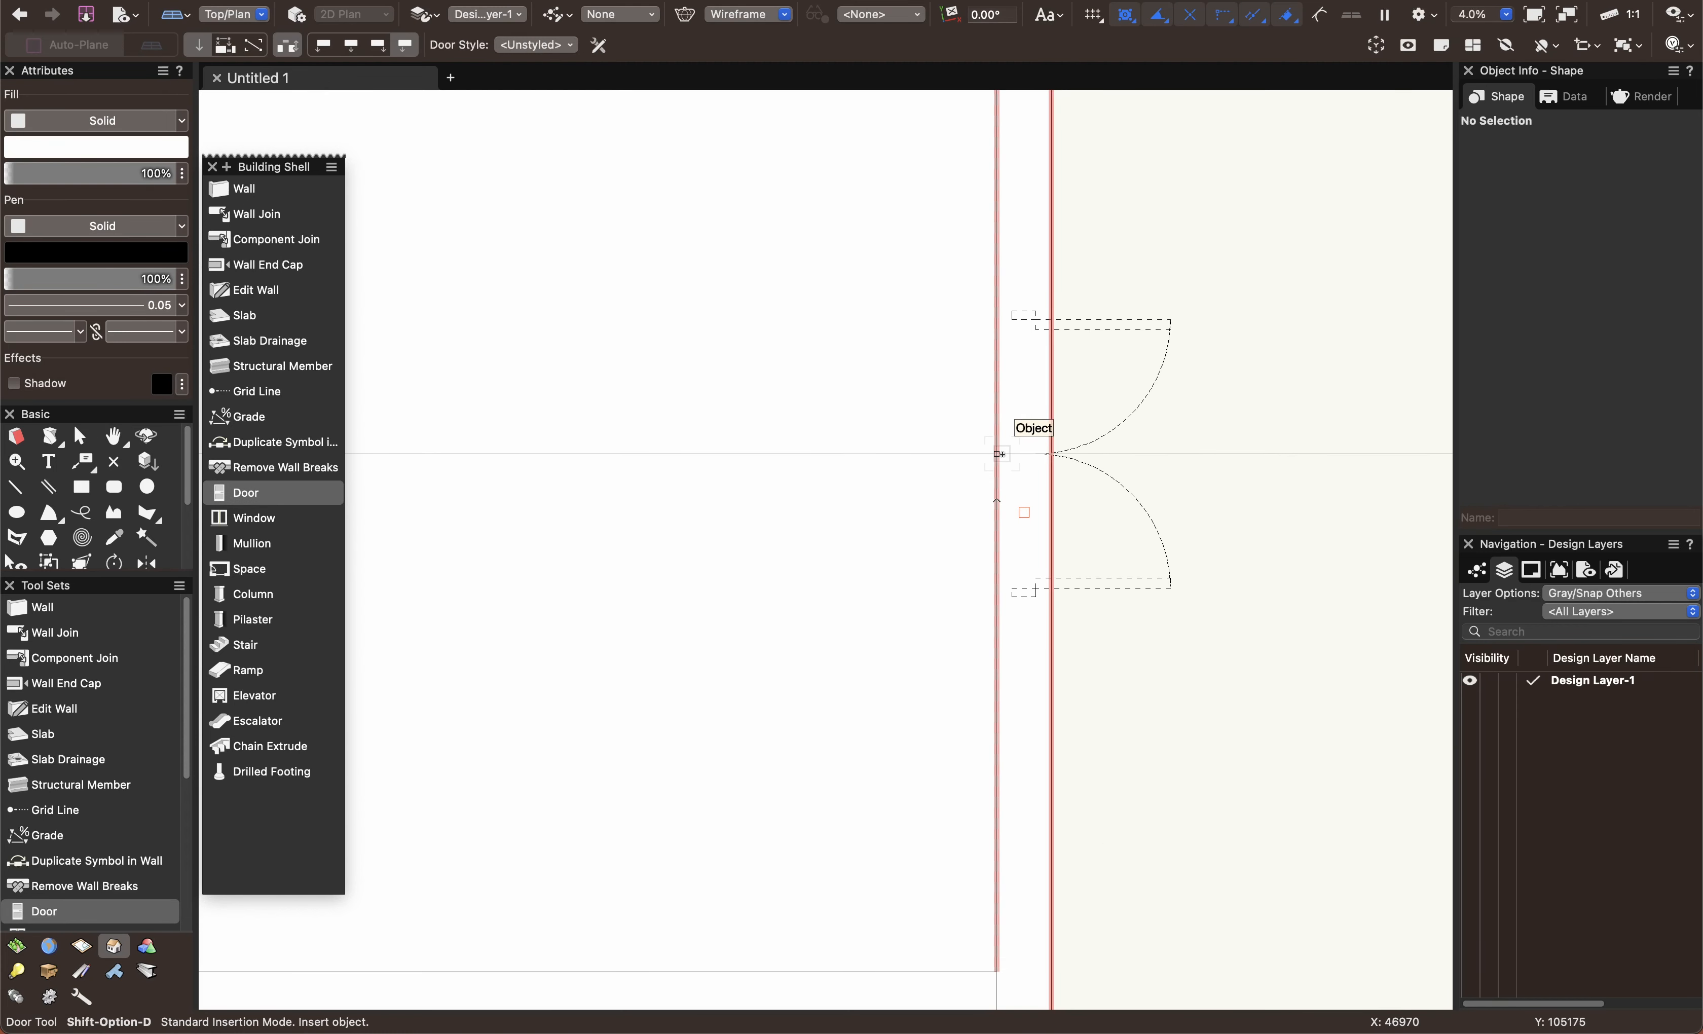
click(1002, 741)
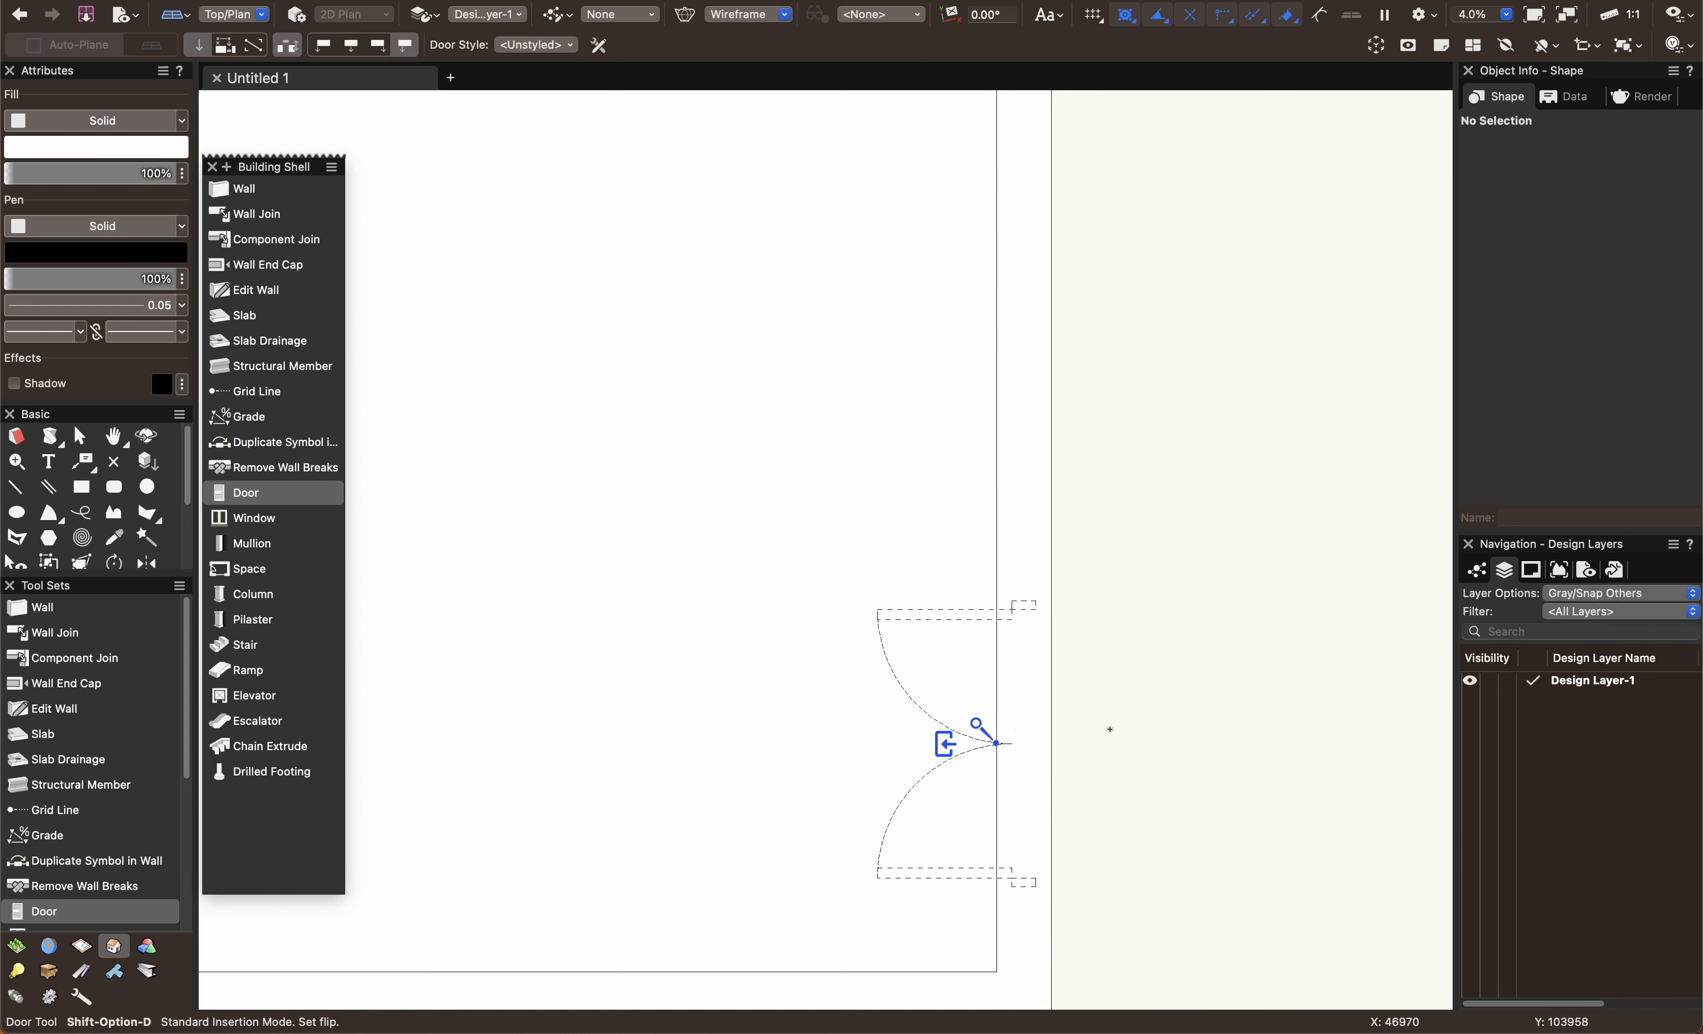
middle_drag(1190, 712, 1146, 550)
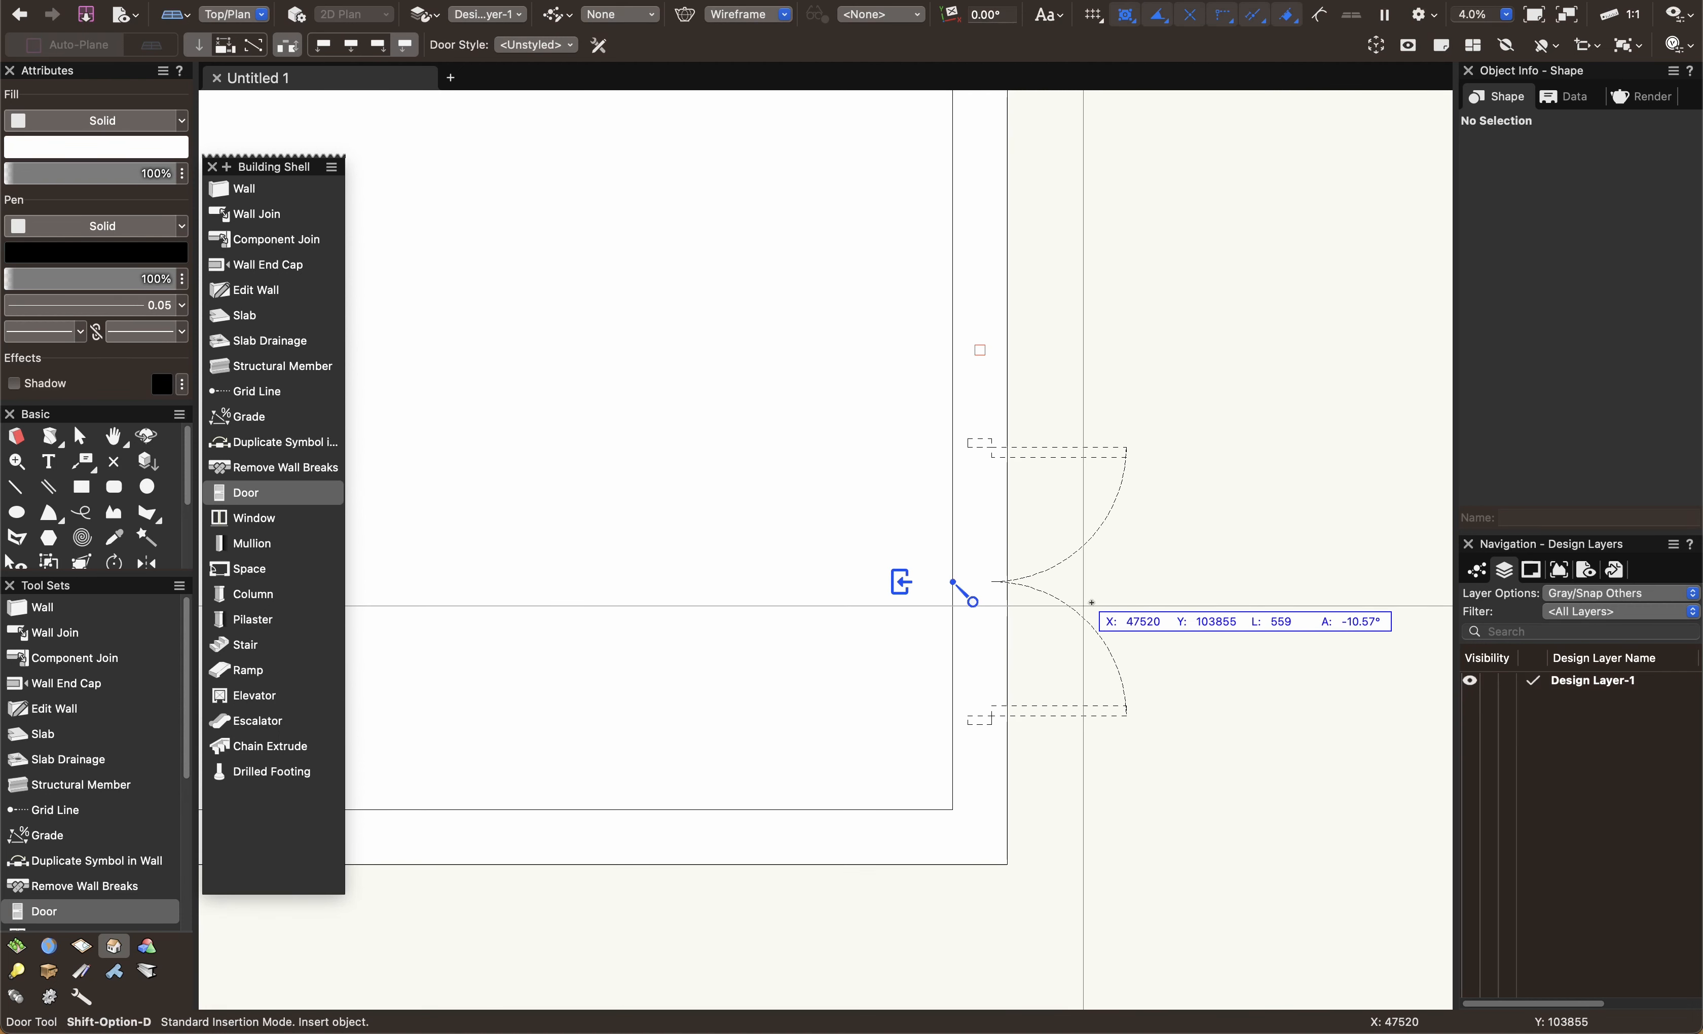
click(972, 614)
key(x)
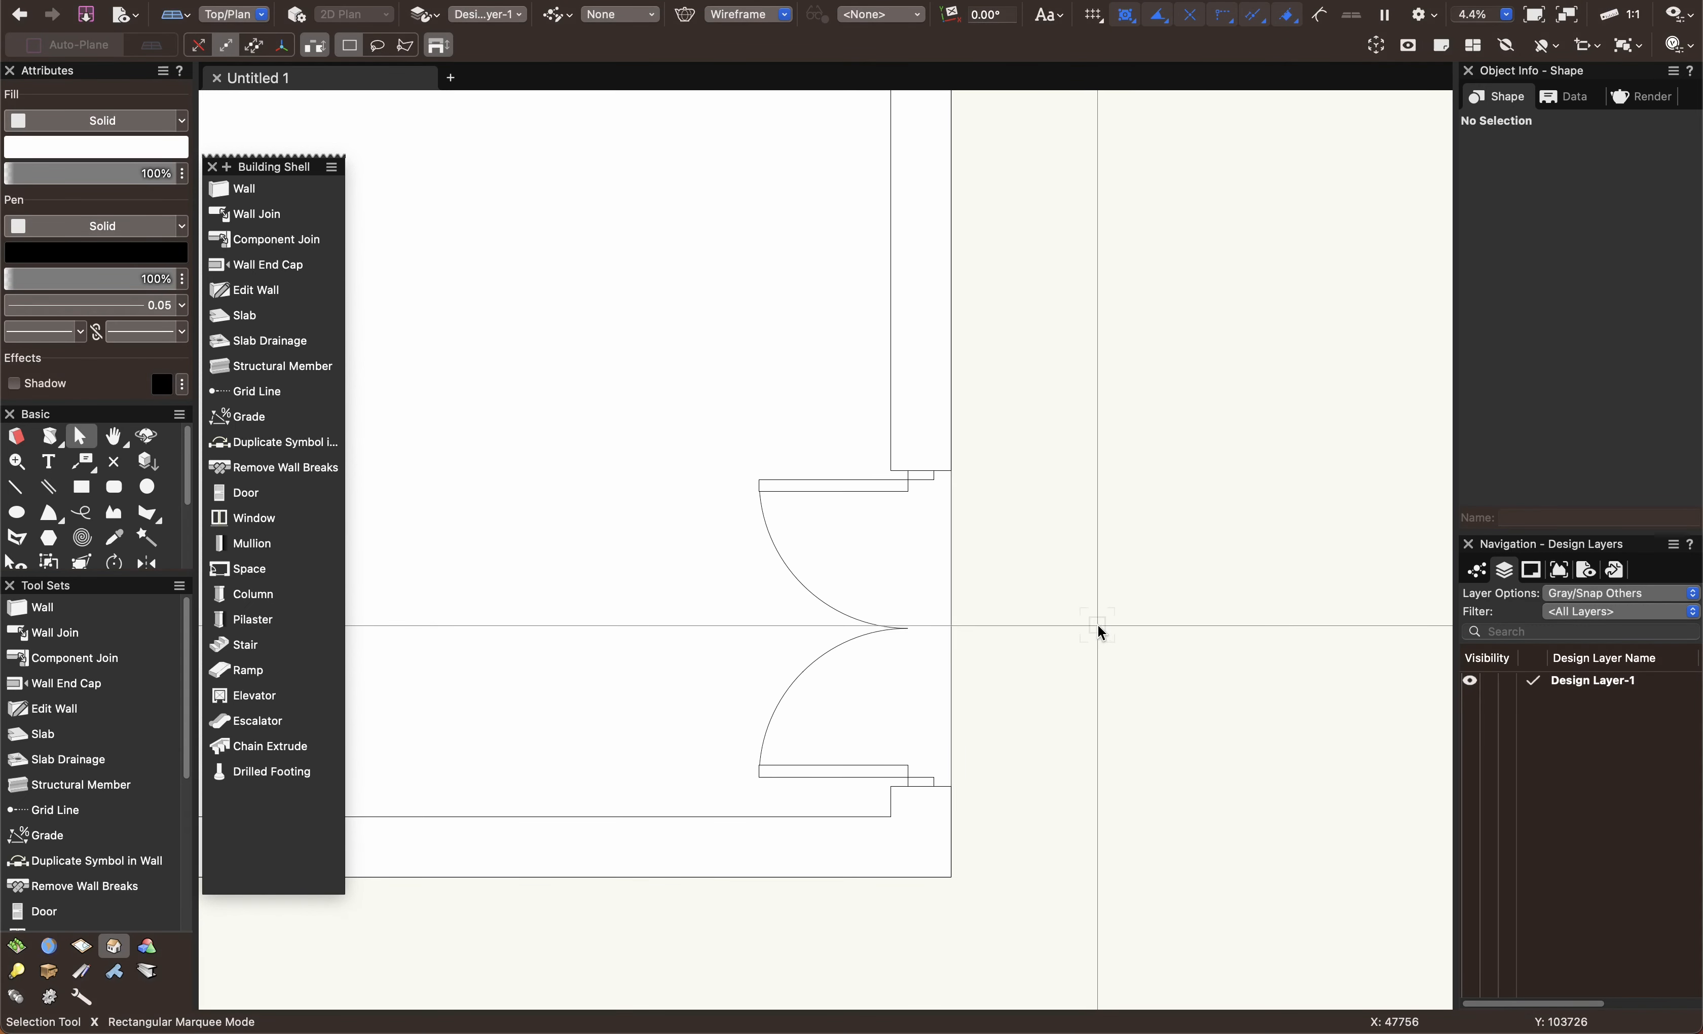
Flip the double door's swing outward and back inward twice, and clear the selection.
click(927, 612)
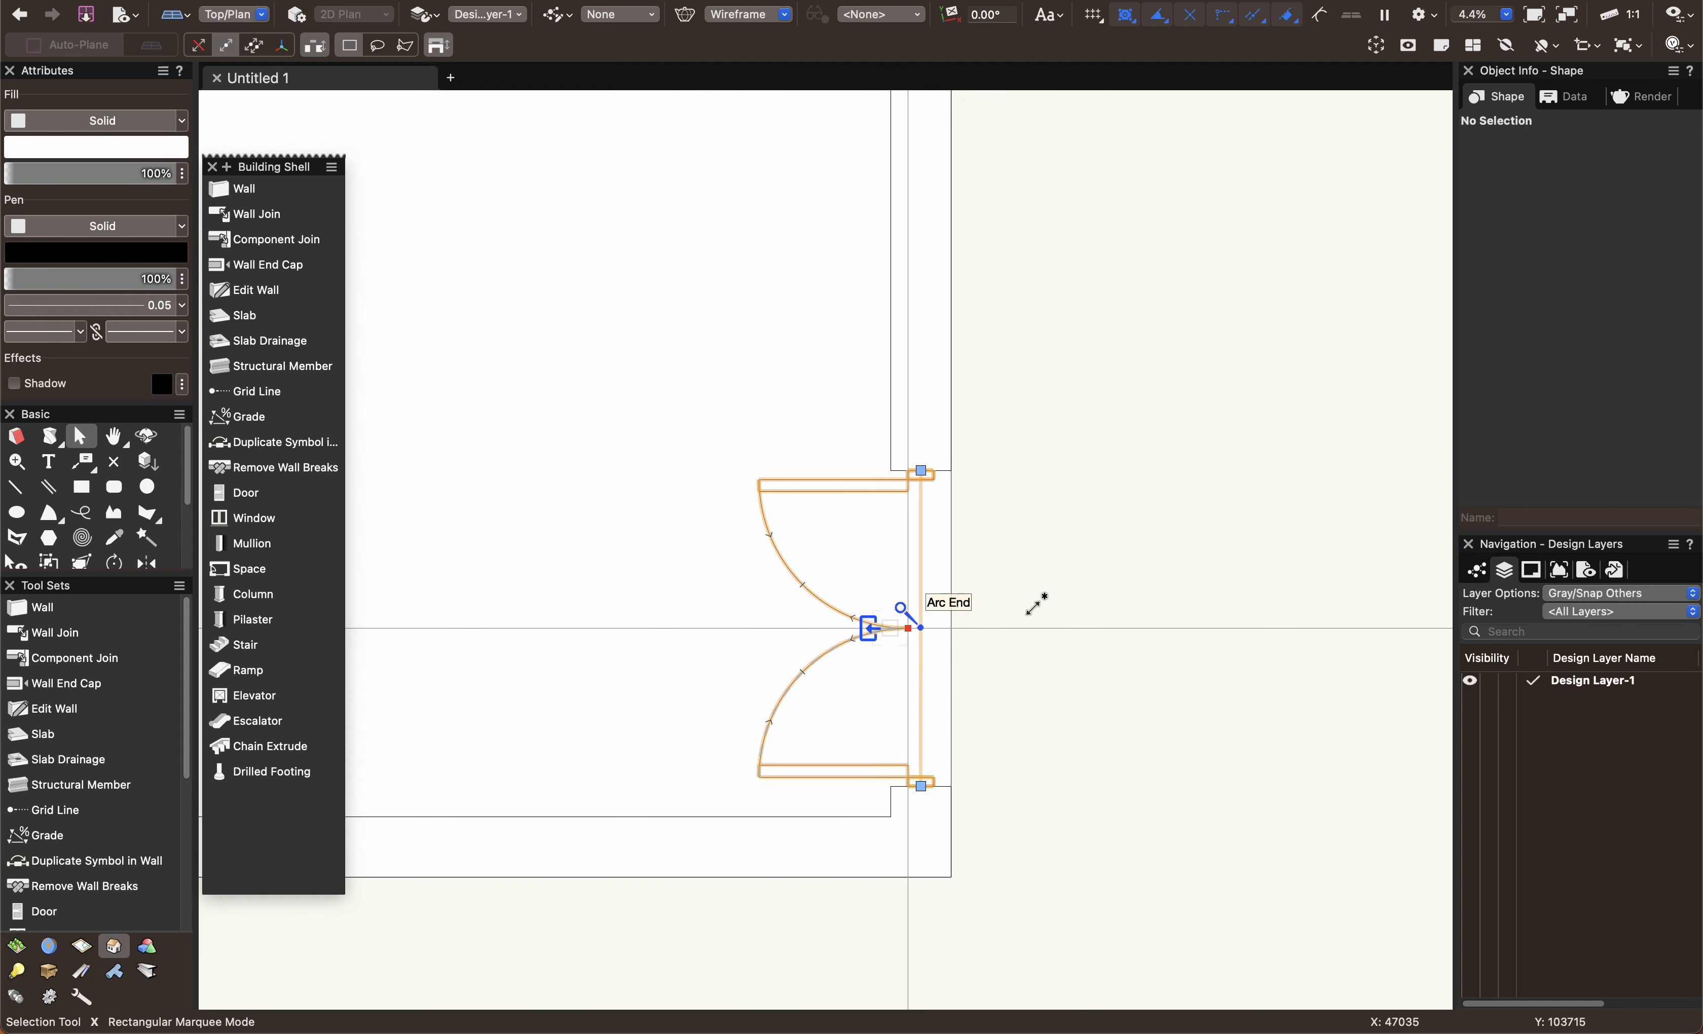
click(868, 630)
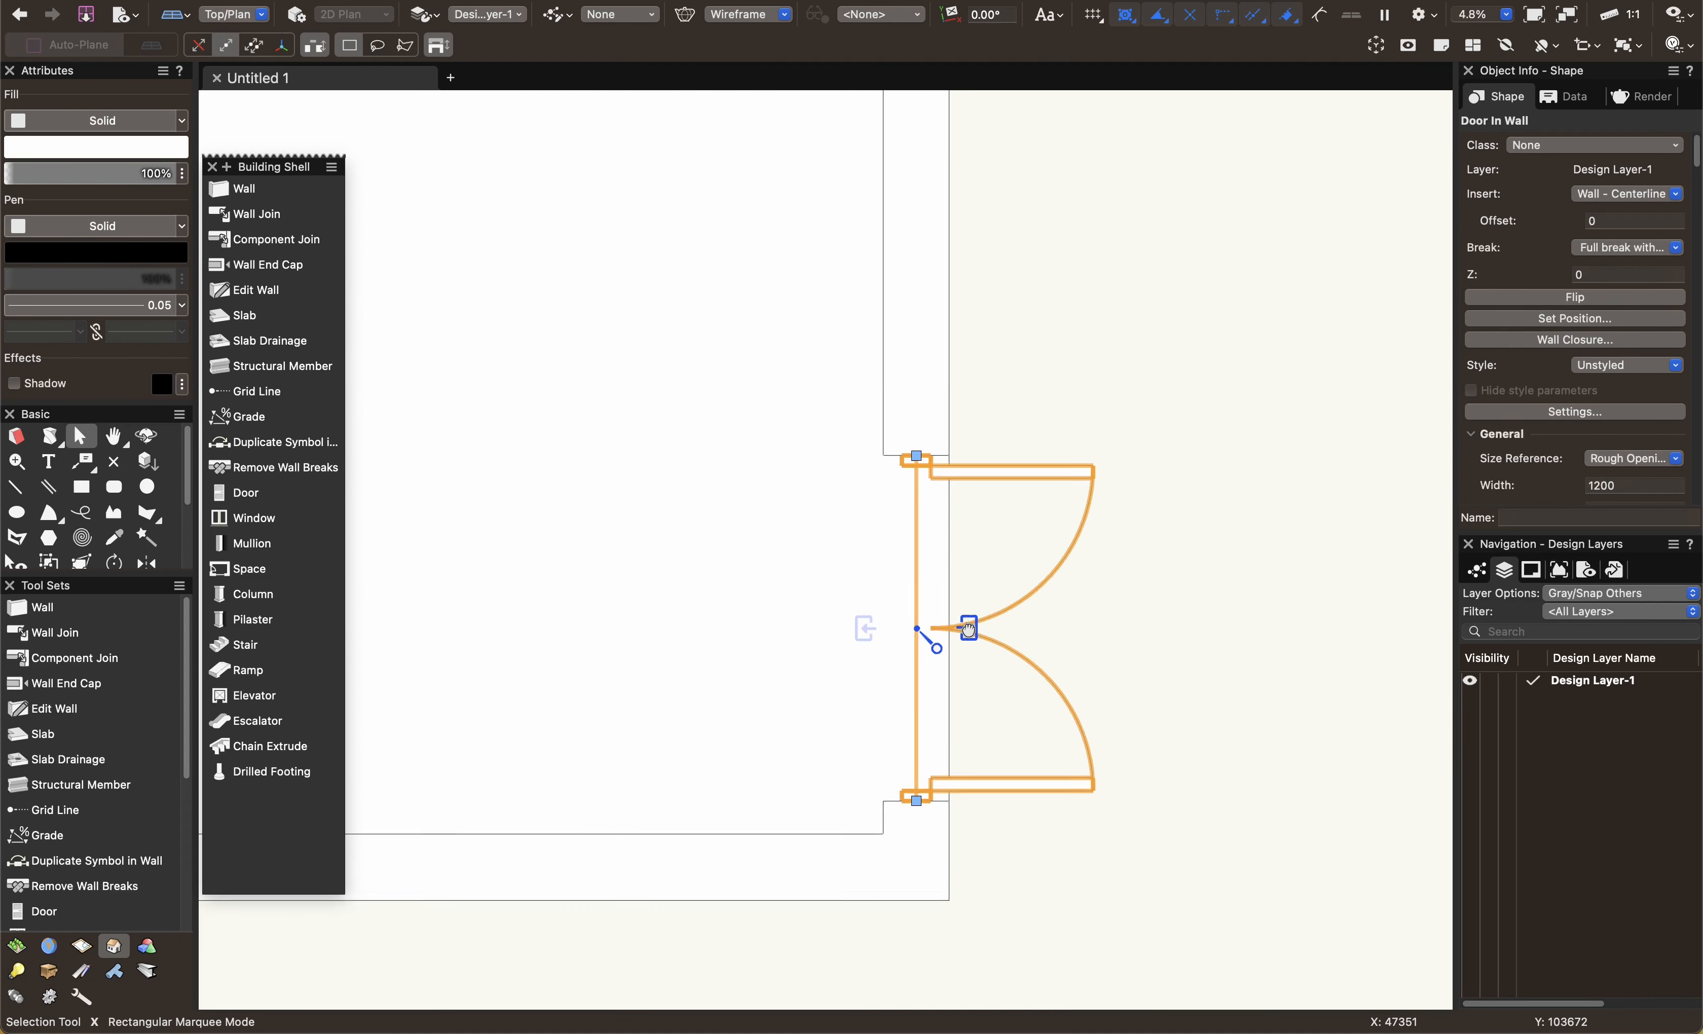
scroll(933, 629, up, 3)
click(932, 629)
scroll(749, 653, down, 2)
middle_drag(751, 658, 844, 642)
scroll(864, 631, down, 2)
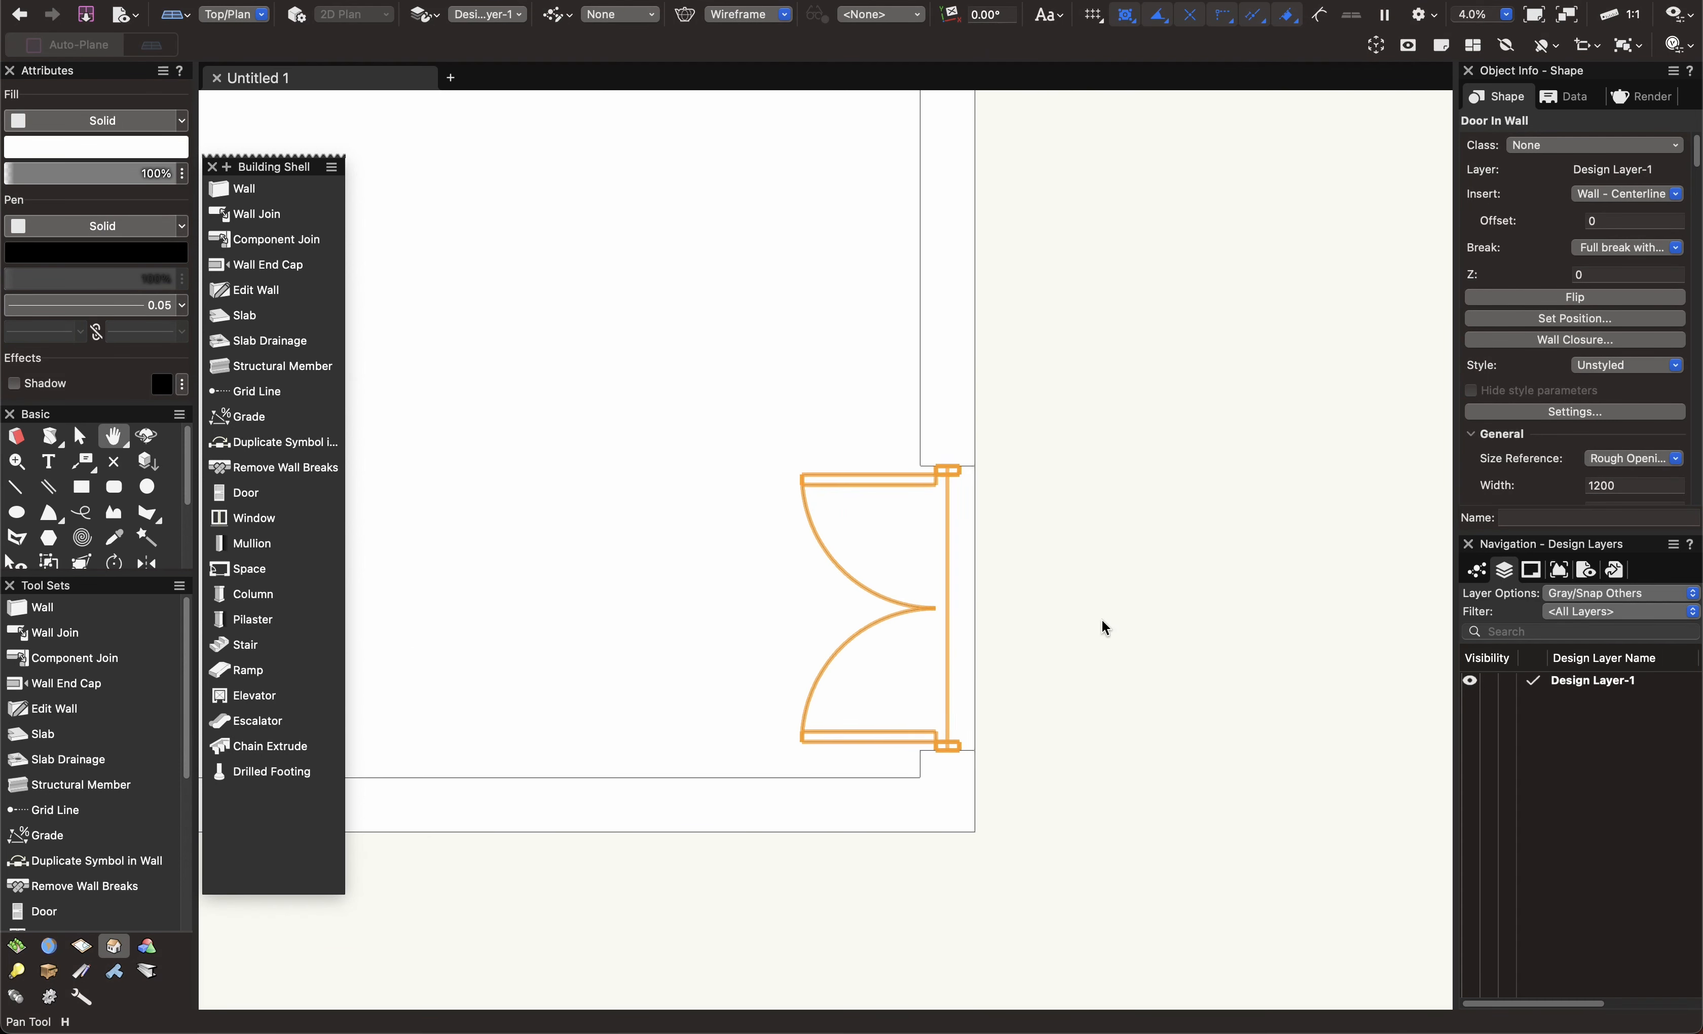
click(1559, 301)
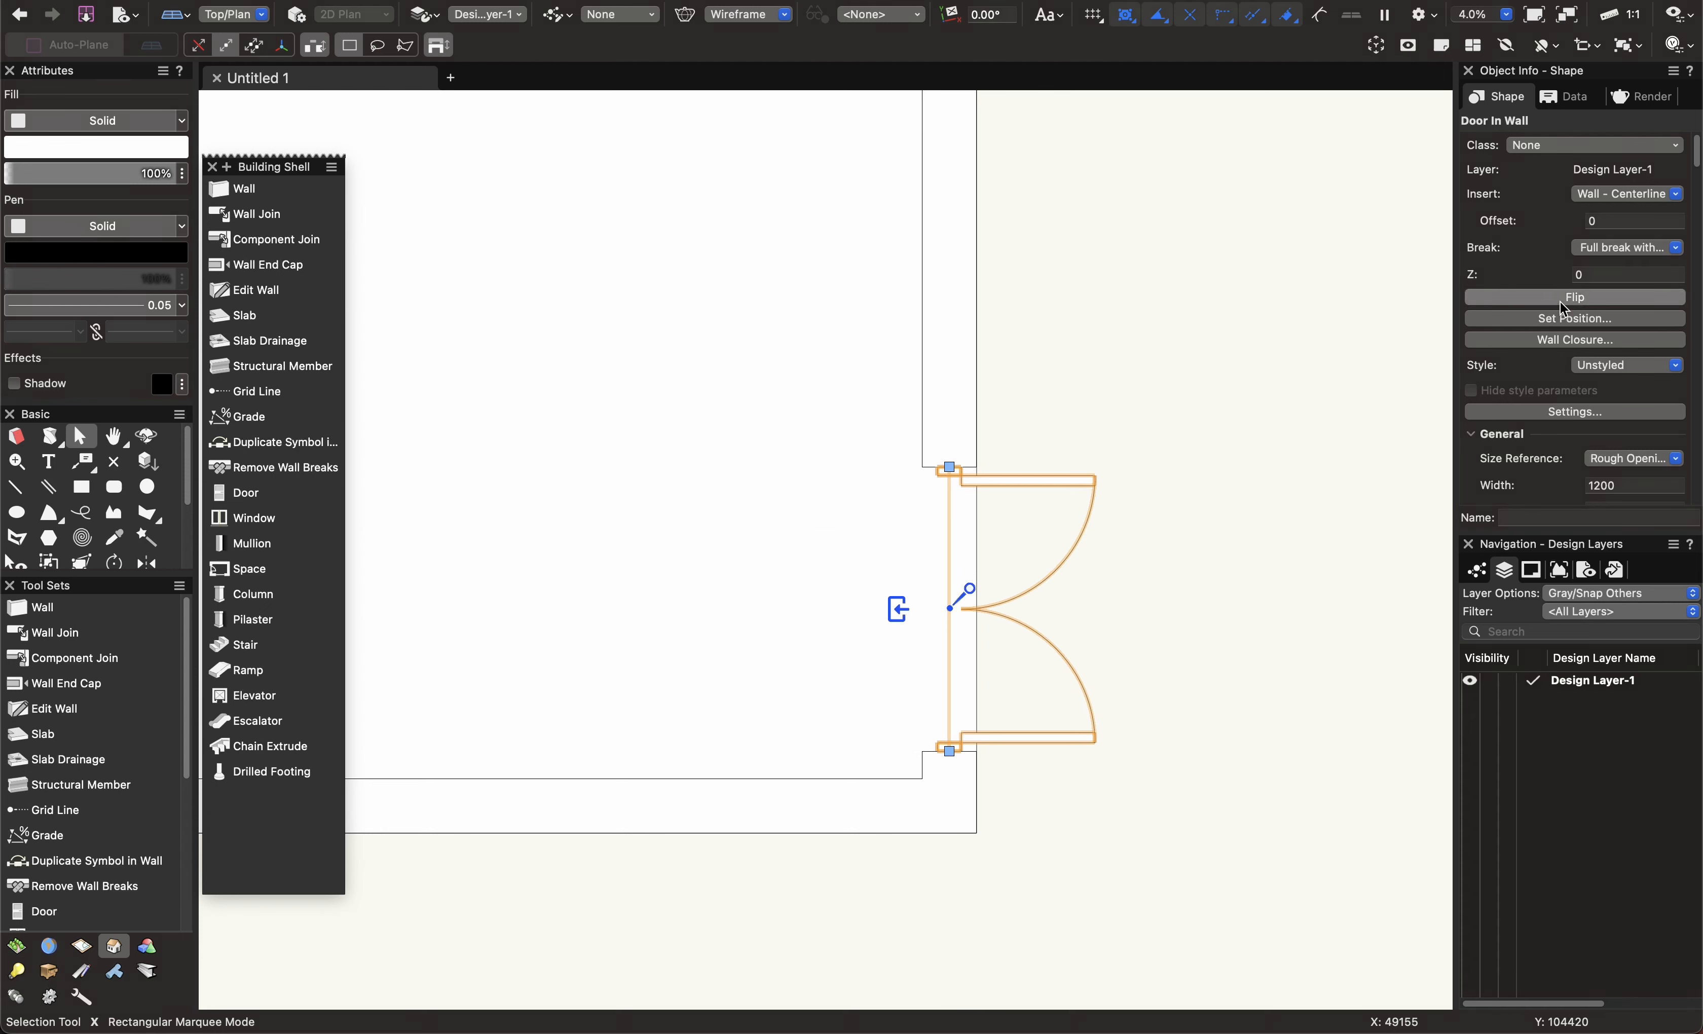
click(1560, 301)
click(1186, 649)
Configure the Window tool for an unstyled rectangular casement window with a width of 1200 and a height of 900.
scroll(939, 524, down, 8)
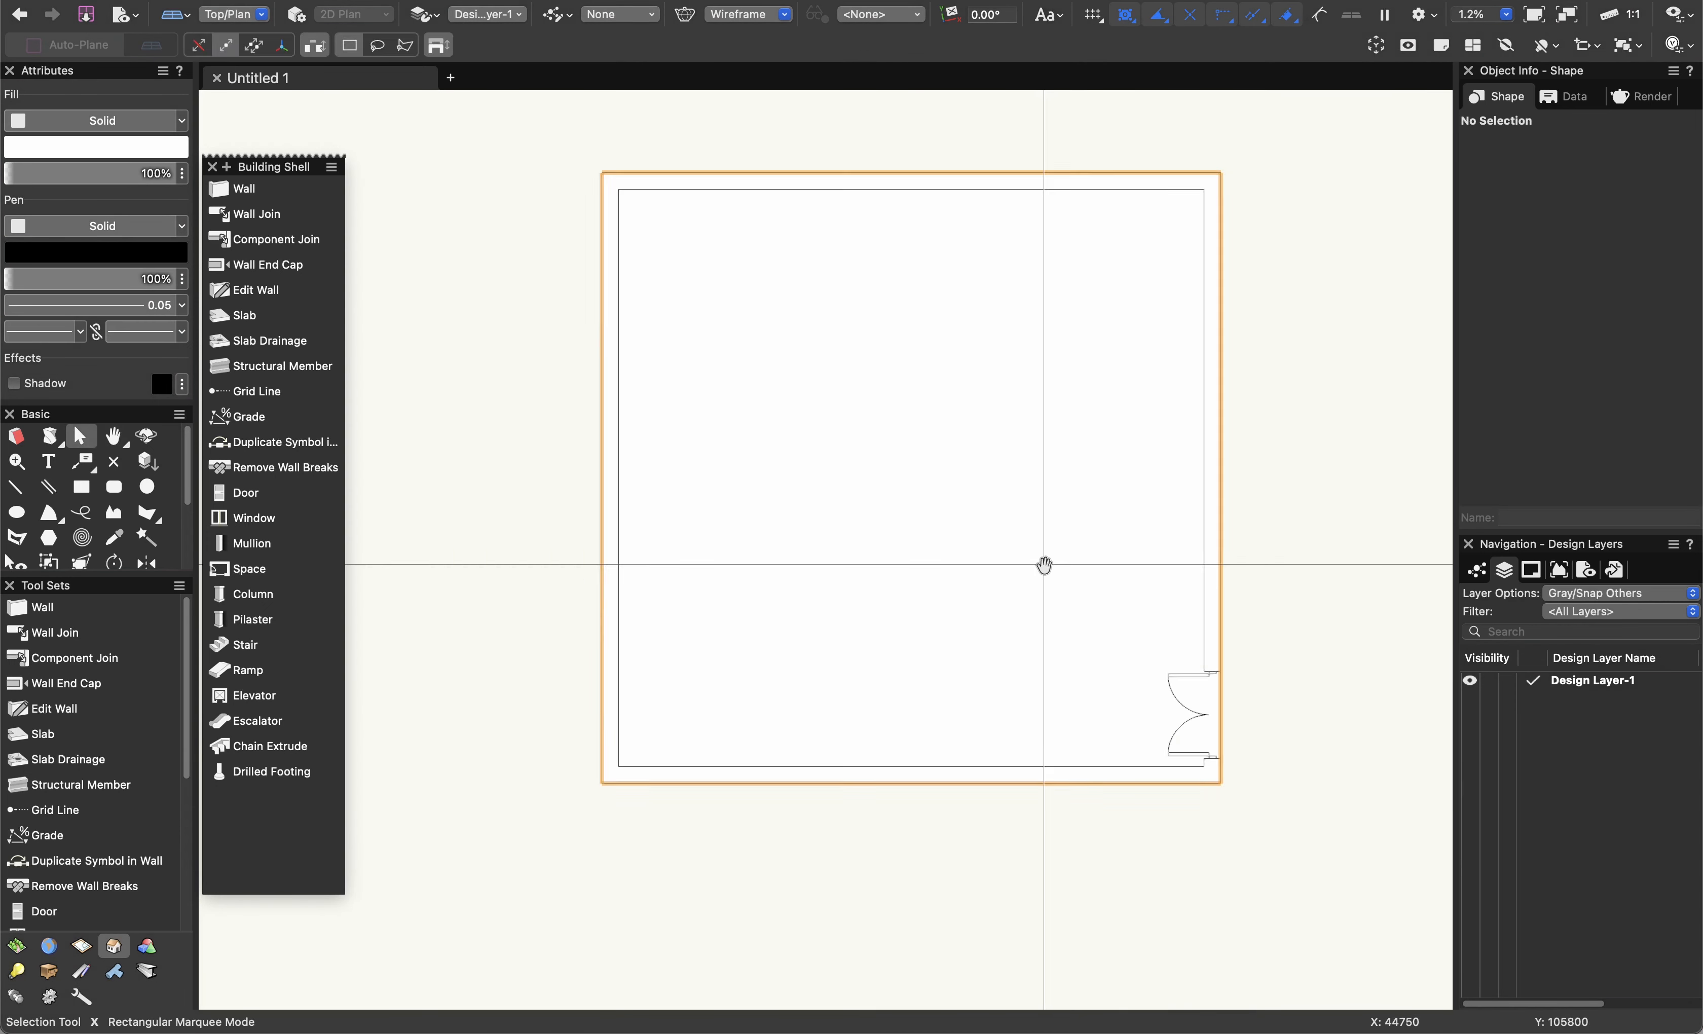
scroll(1031, 568, up, 1)
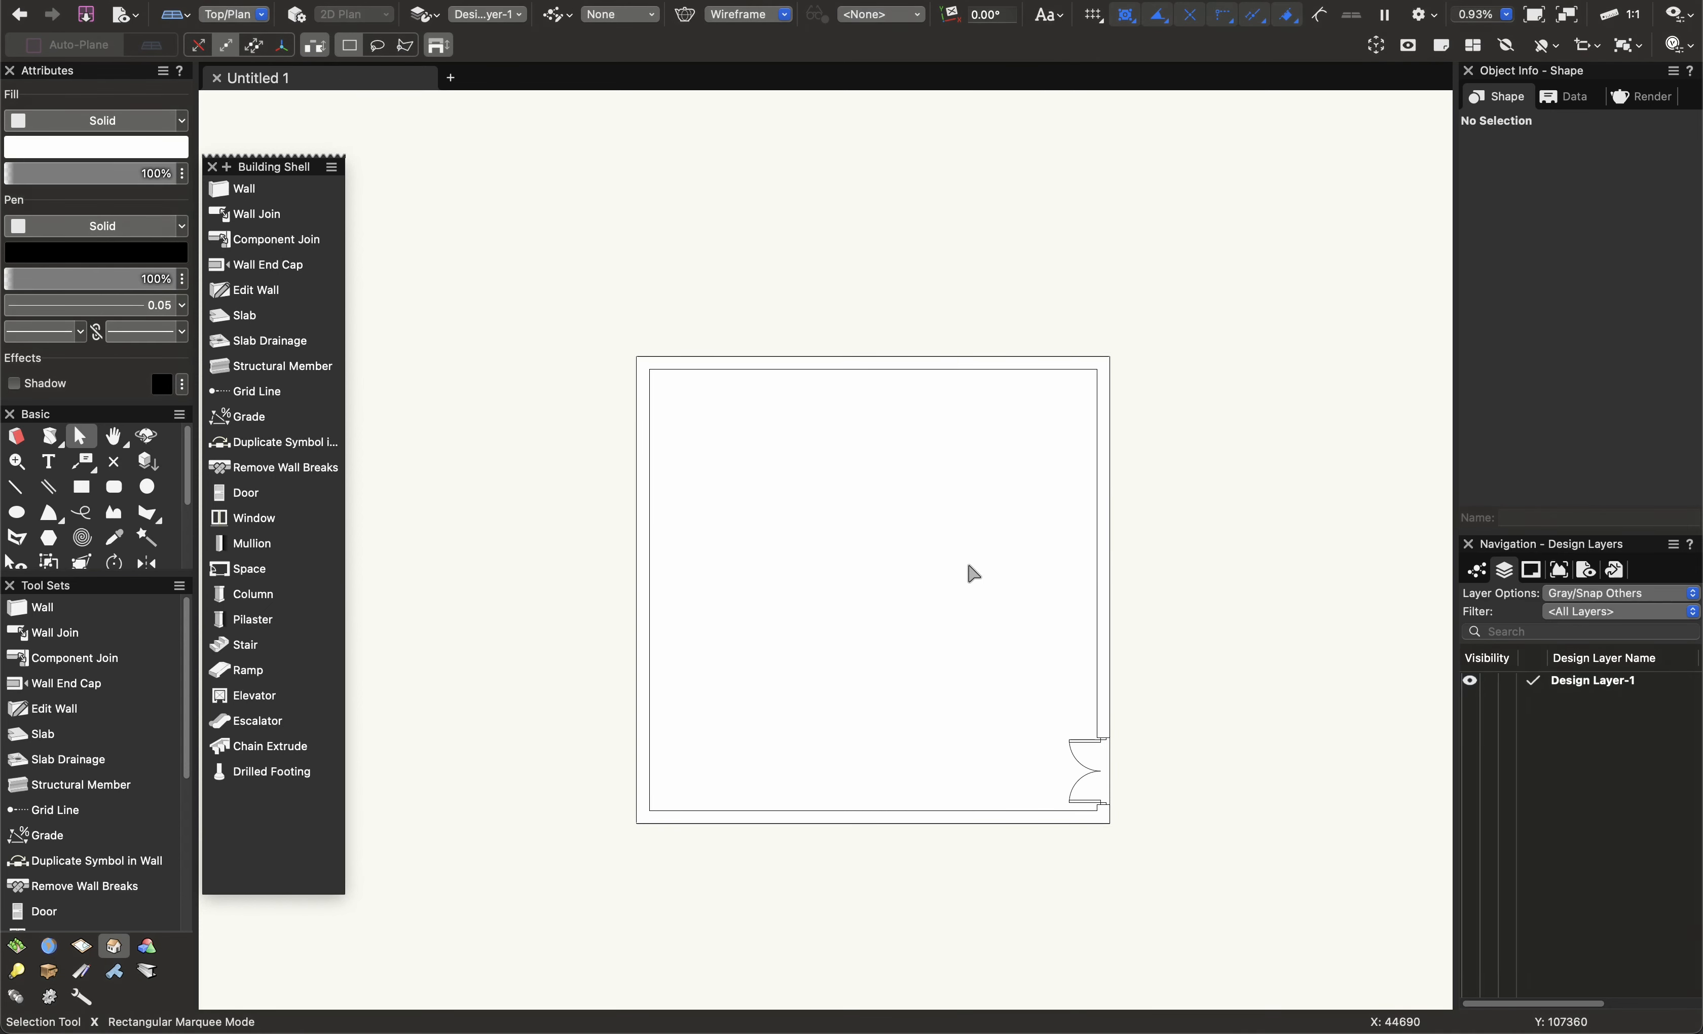
key(shift+alt+w)
scroll(931, 449, up, 1)
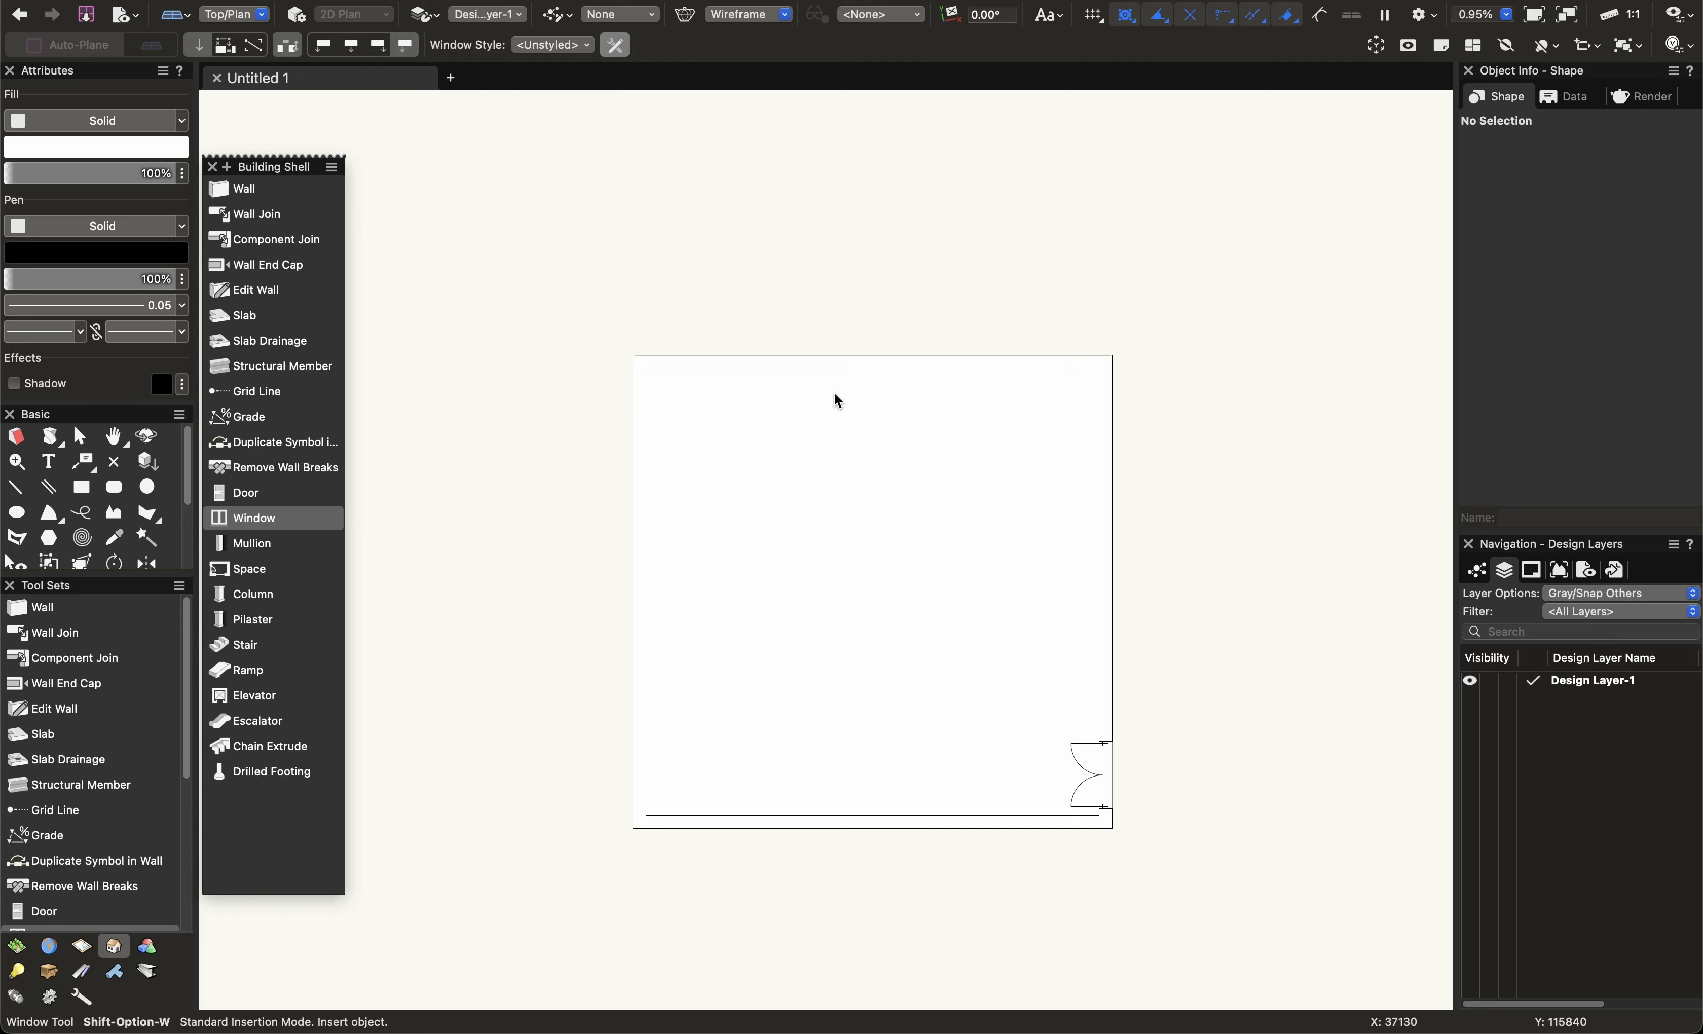
click(851, 393)
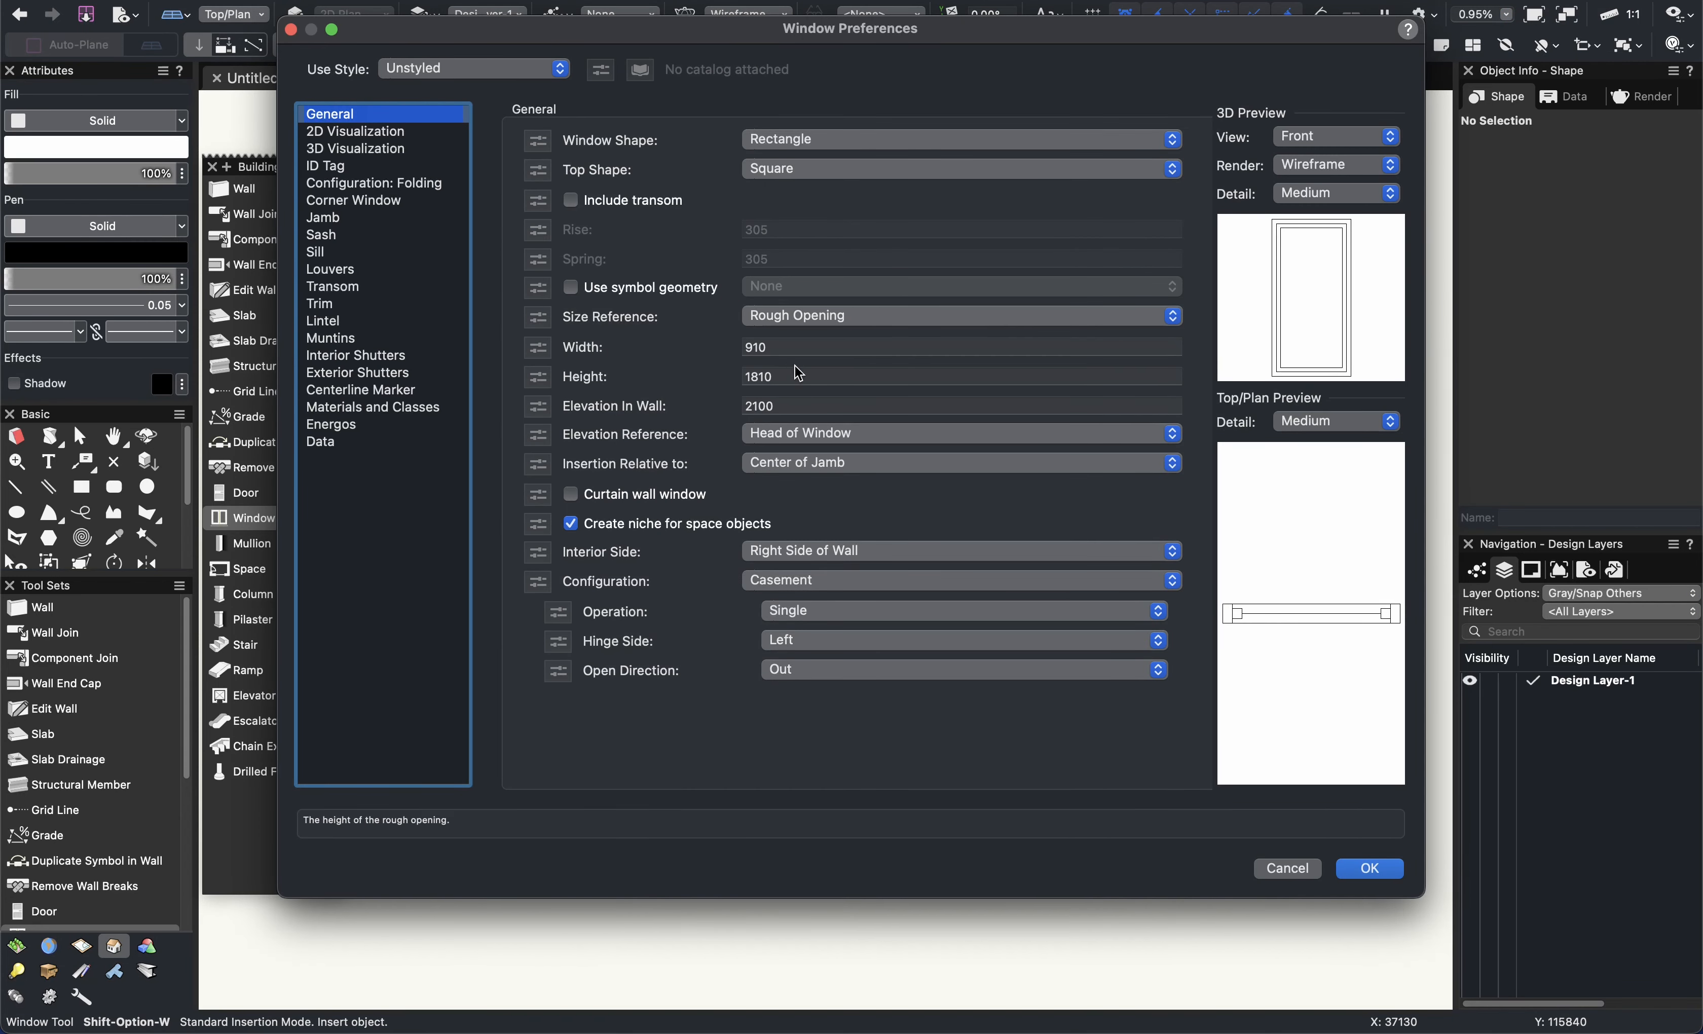
click(745, 349)
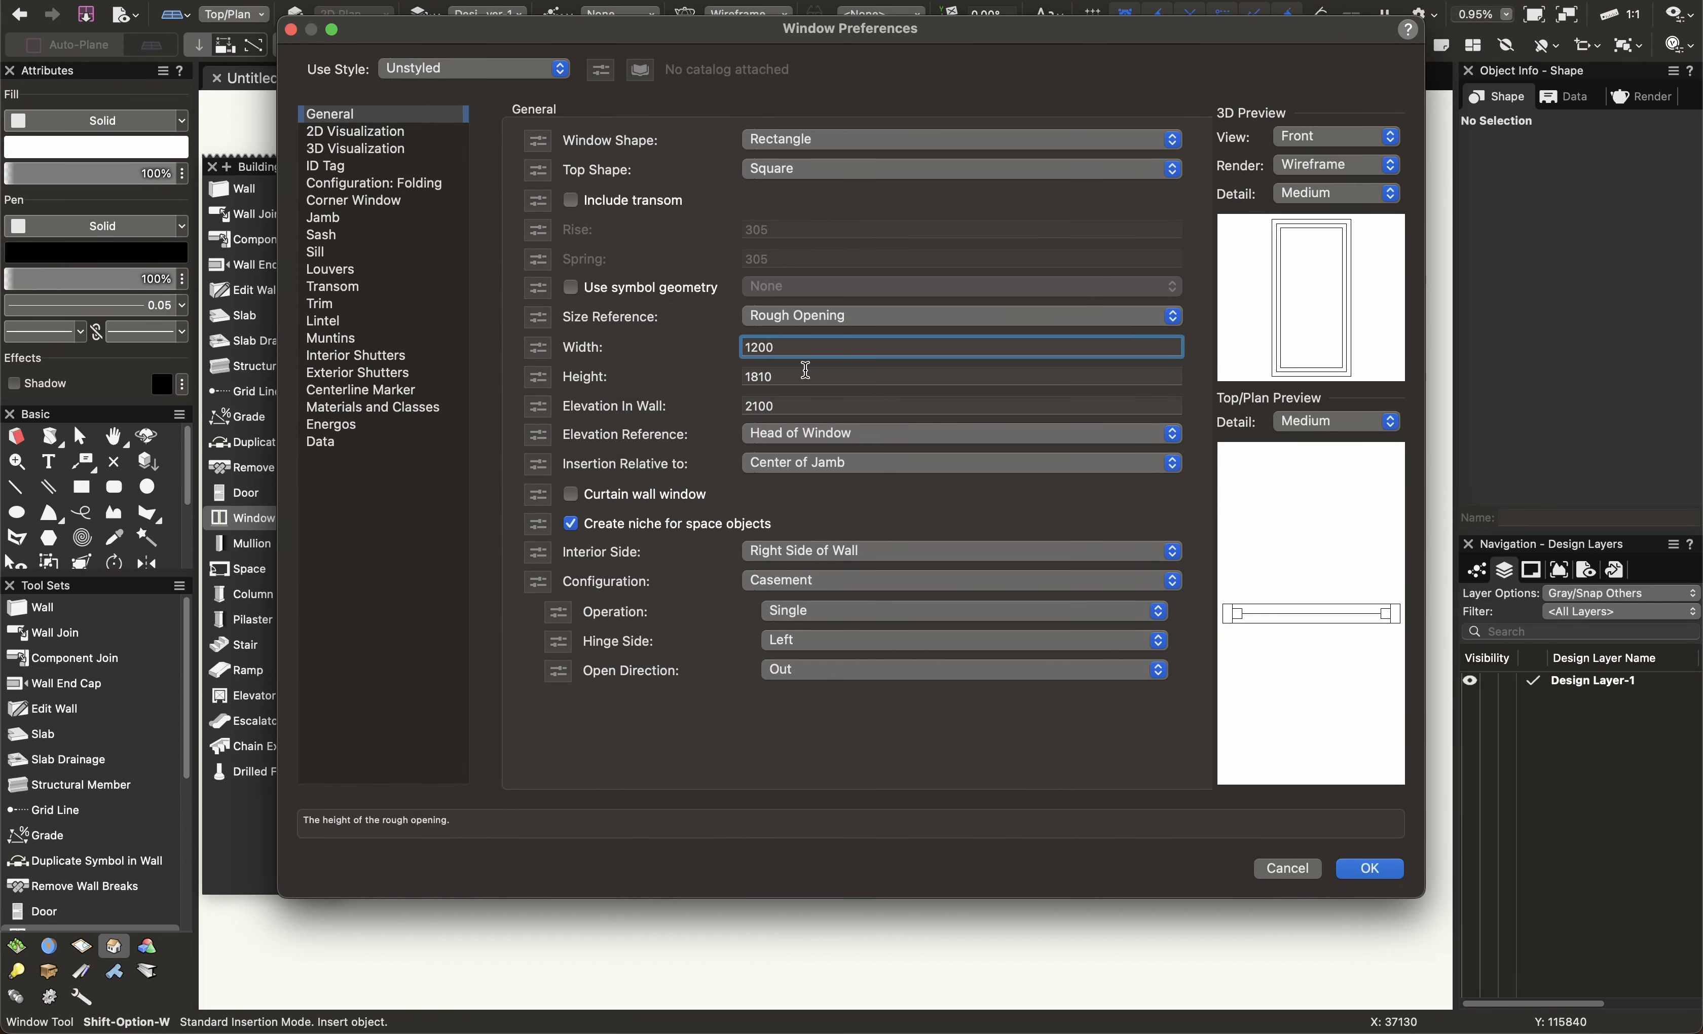
click(766, 376)
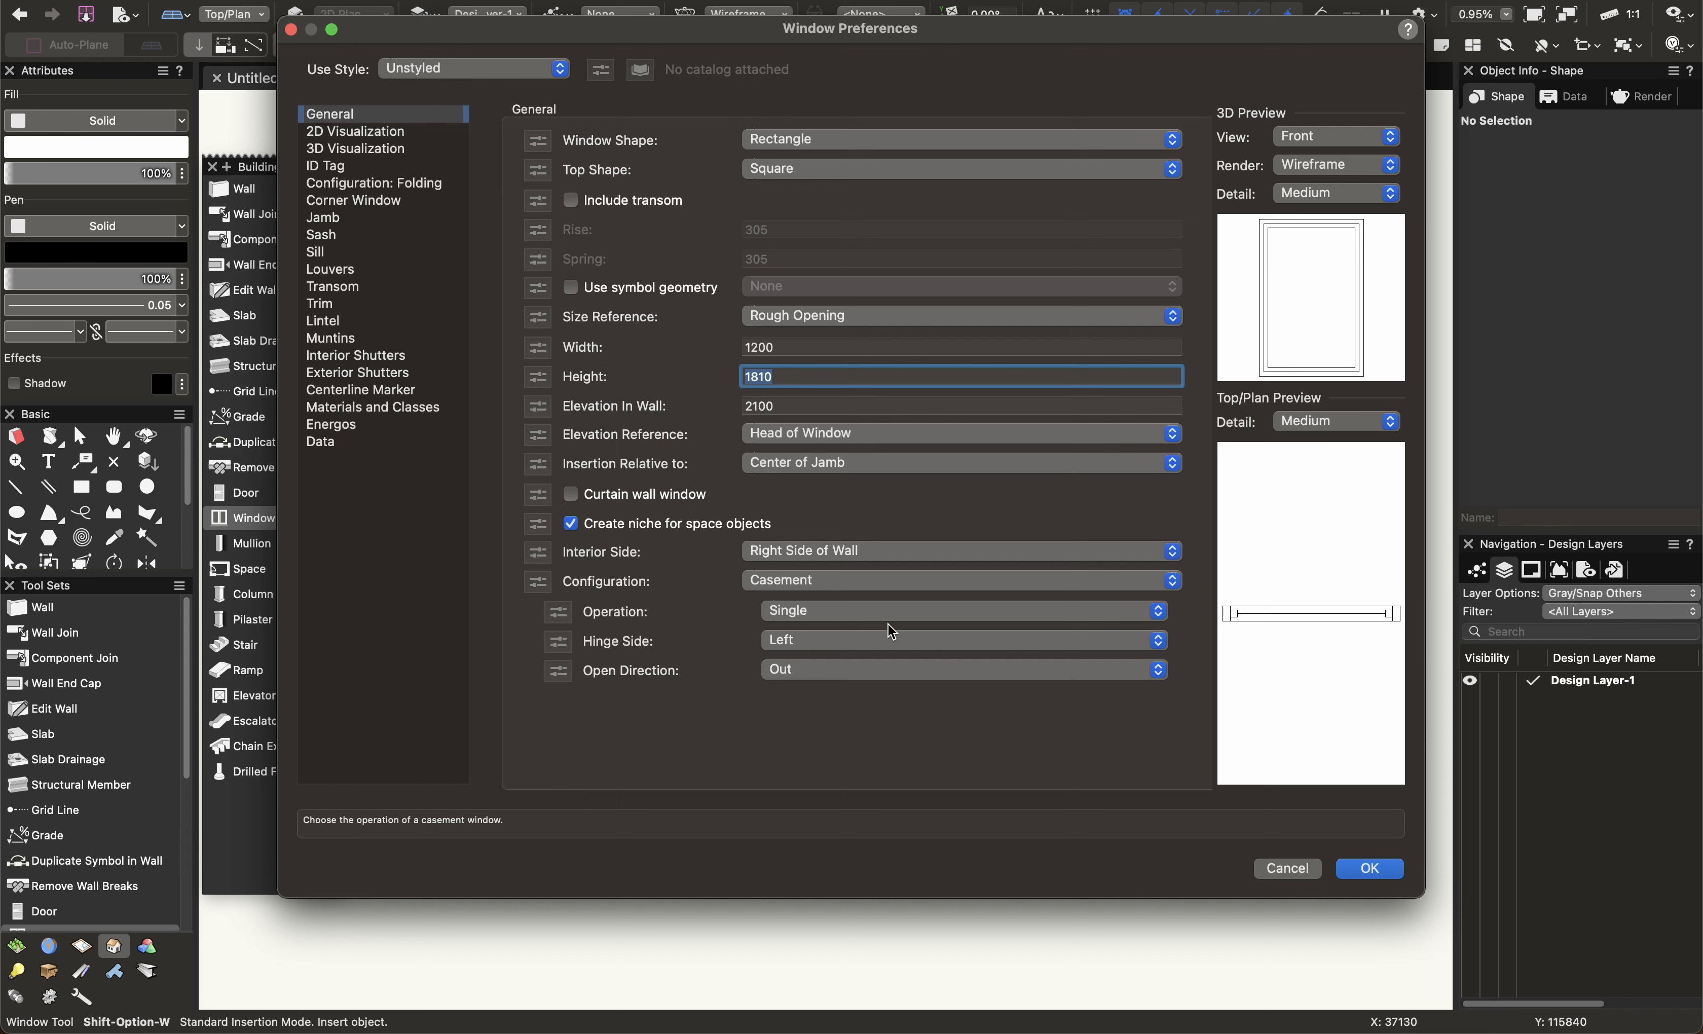
text(900)
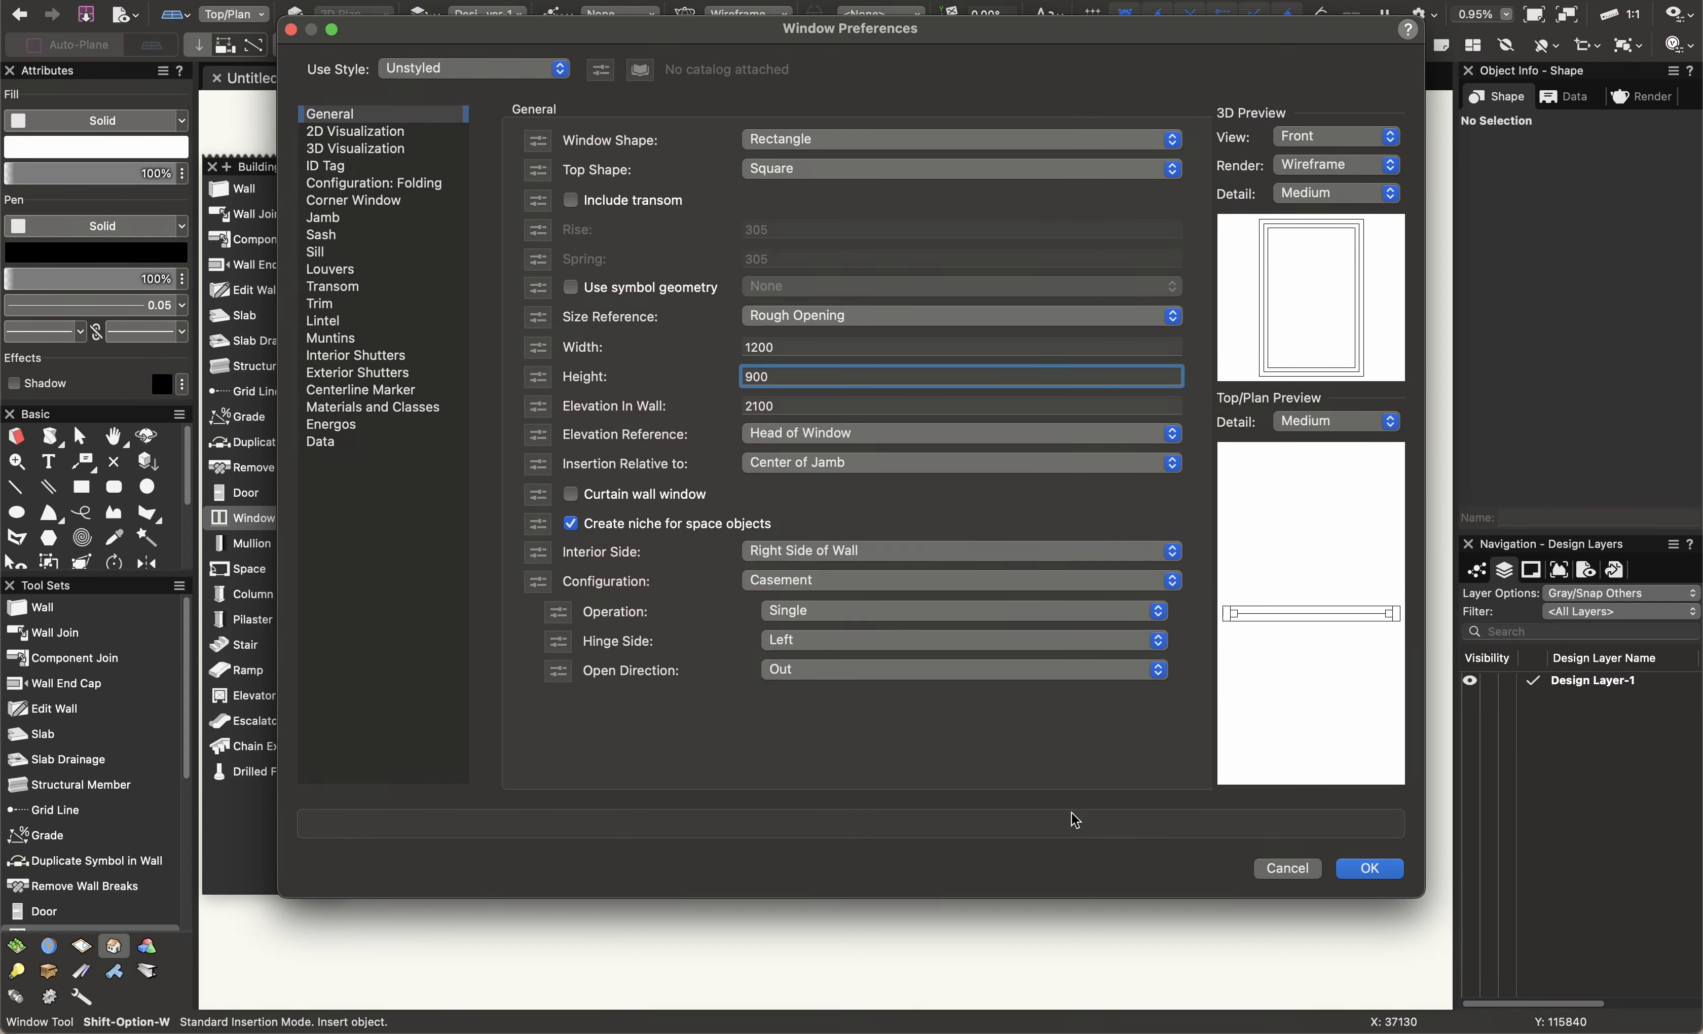
click(1370, 869)
Insert the window into the middle of the room's upper wall, undoing a misplaced first insertion.
scroll(871, 419, up, 3)
click(834, 461)
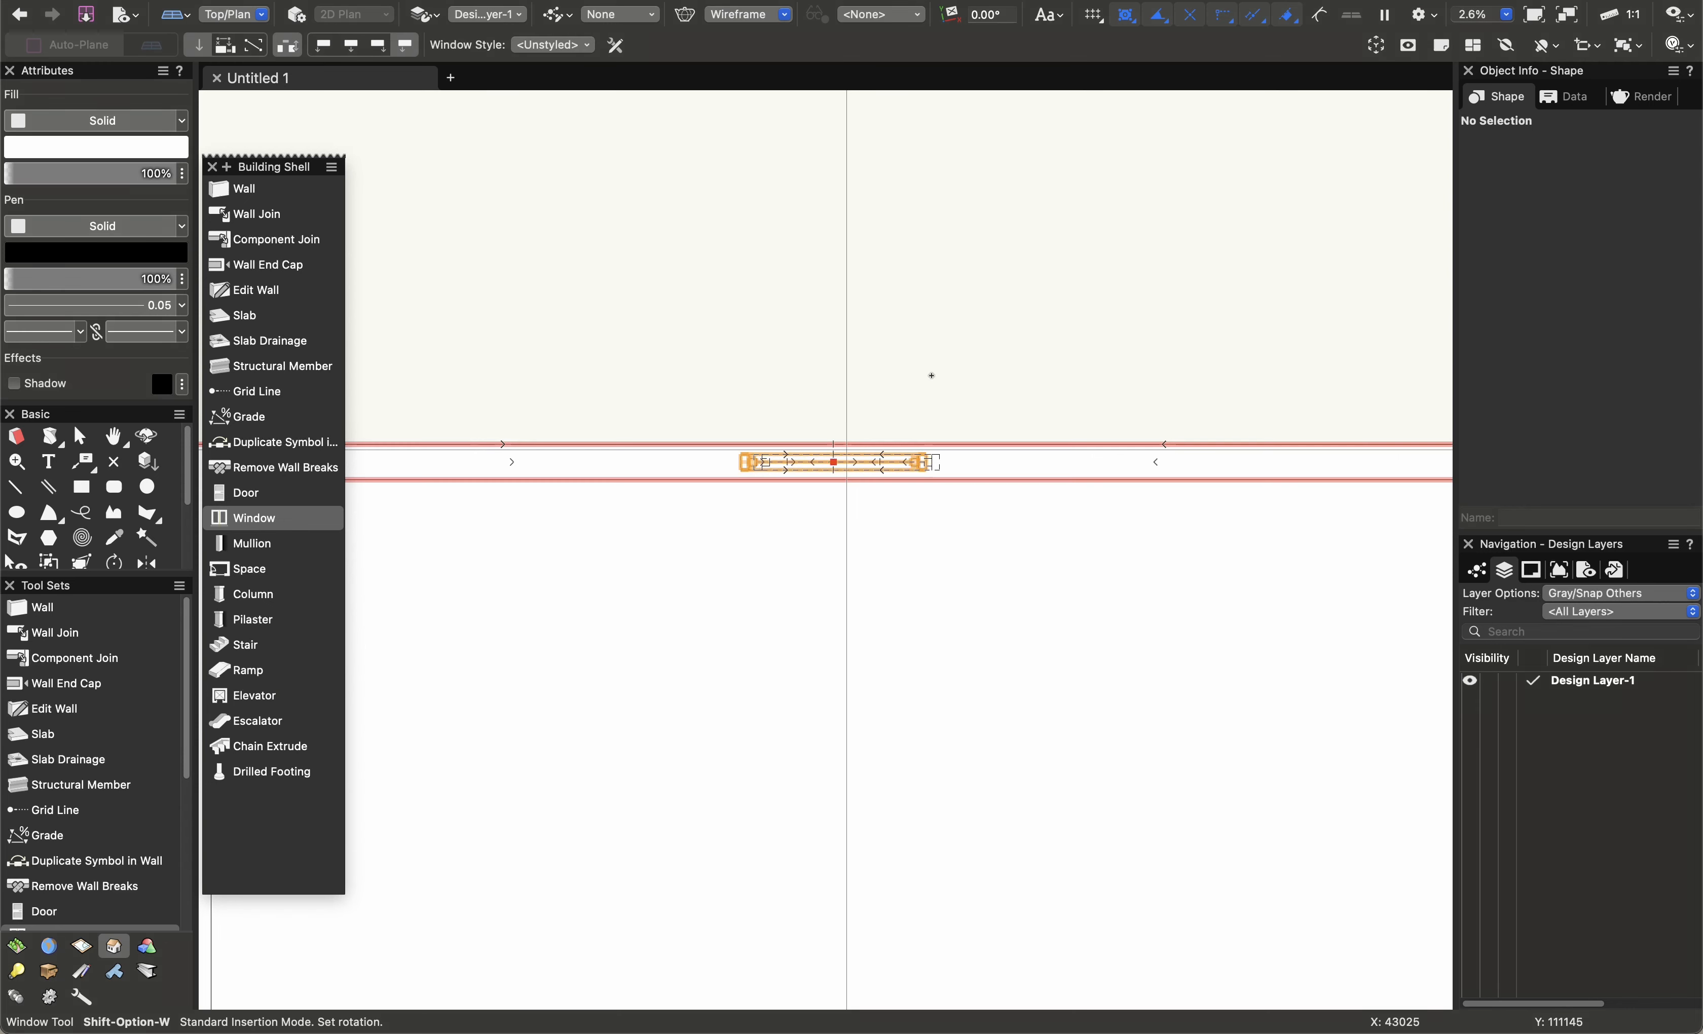
click(931, 372)
key(super+z)
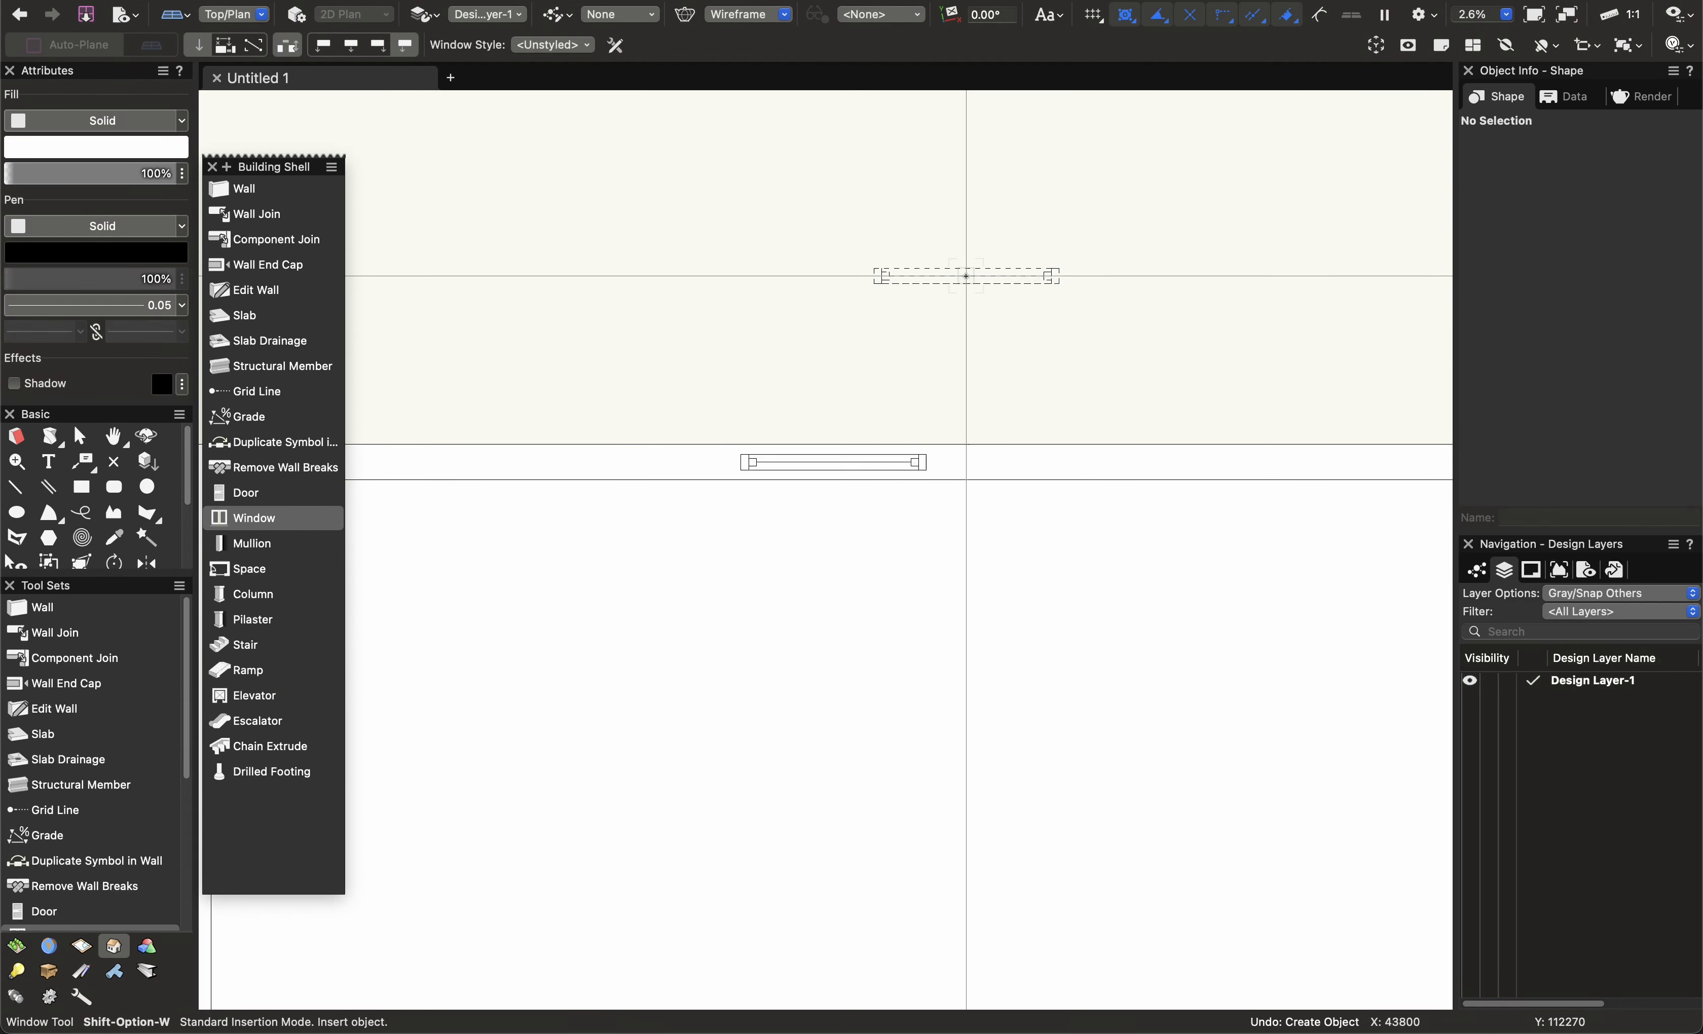
click(834, 479)
click(829, 496)
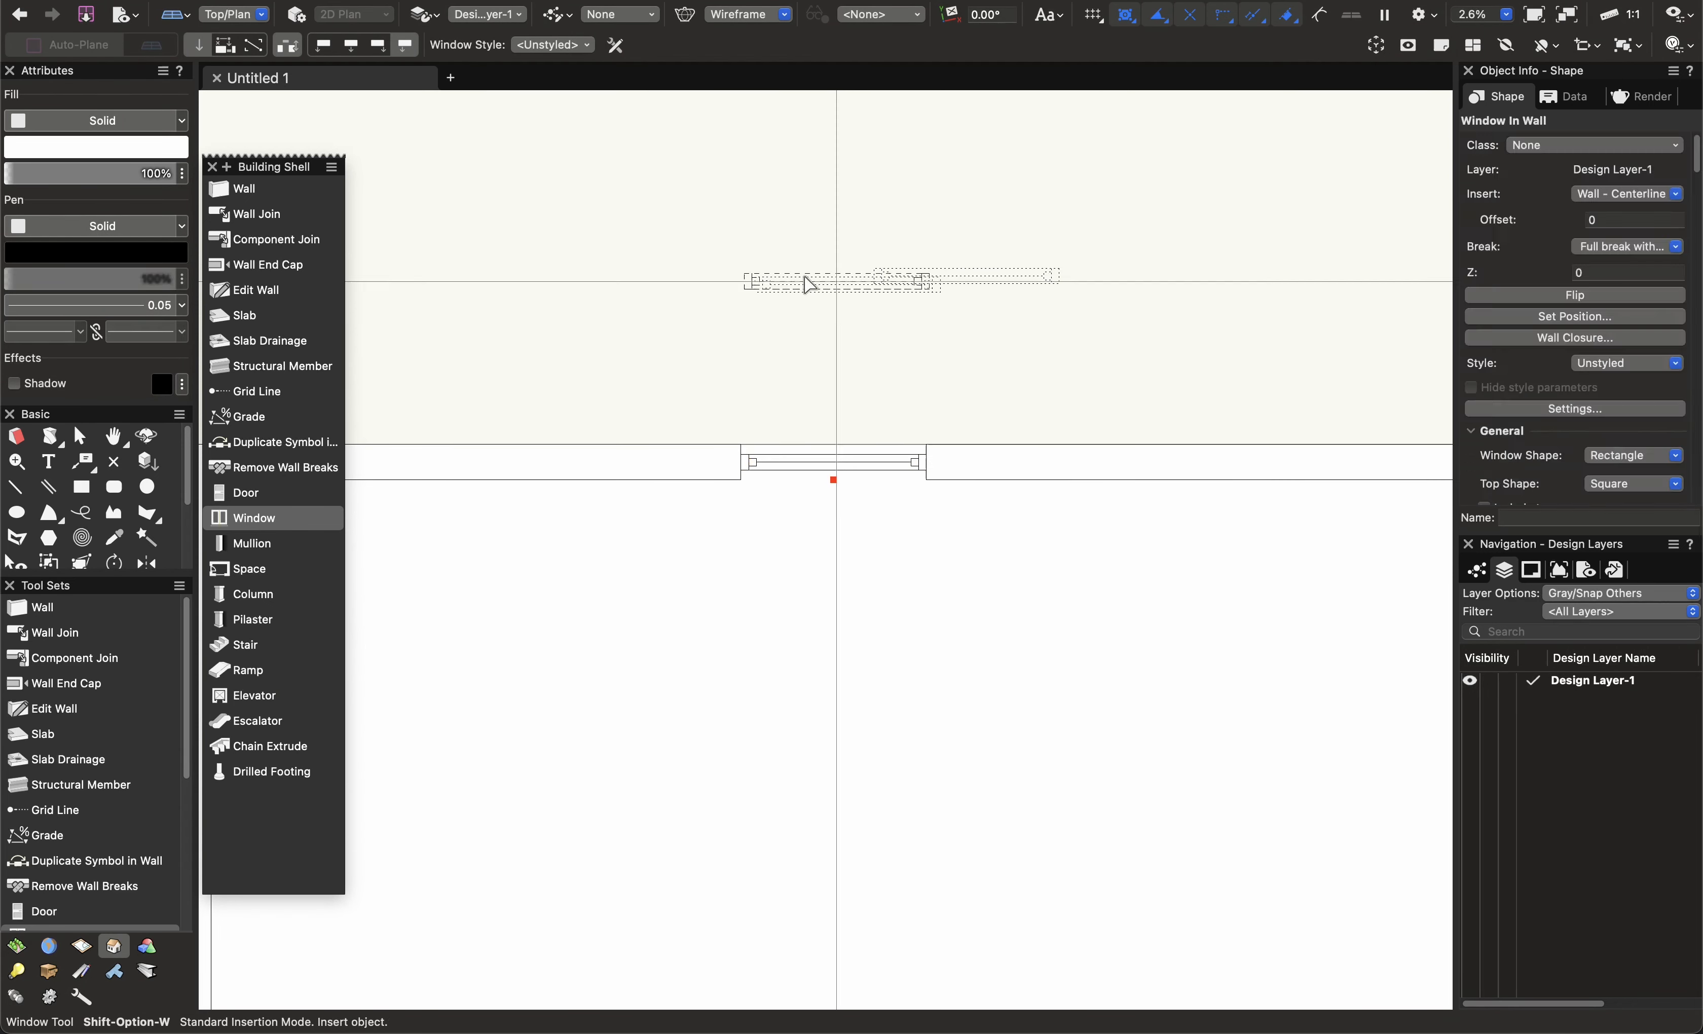
key(x)
key(x)
Insert two more windows into the left-hand wall, one in its upper half and one in its lower half.
scroll(831, 380, down, 3)
middle_drag(831, 383, 767, 270)
key(x)
scroll(787, 376, up, 3)
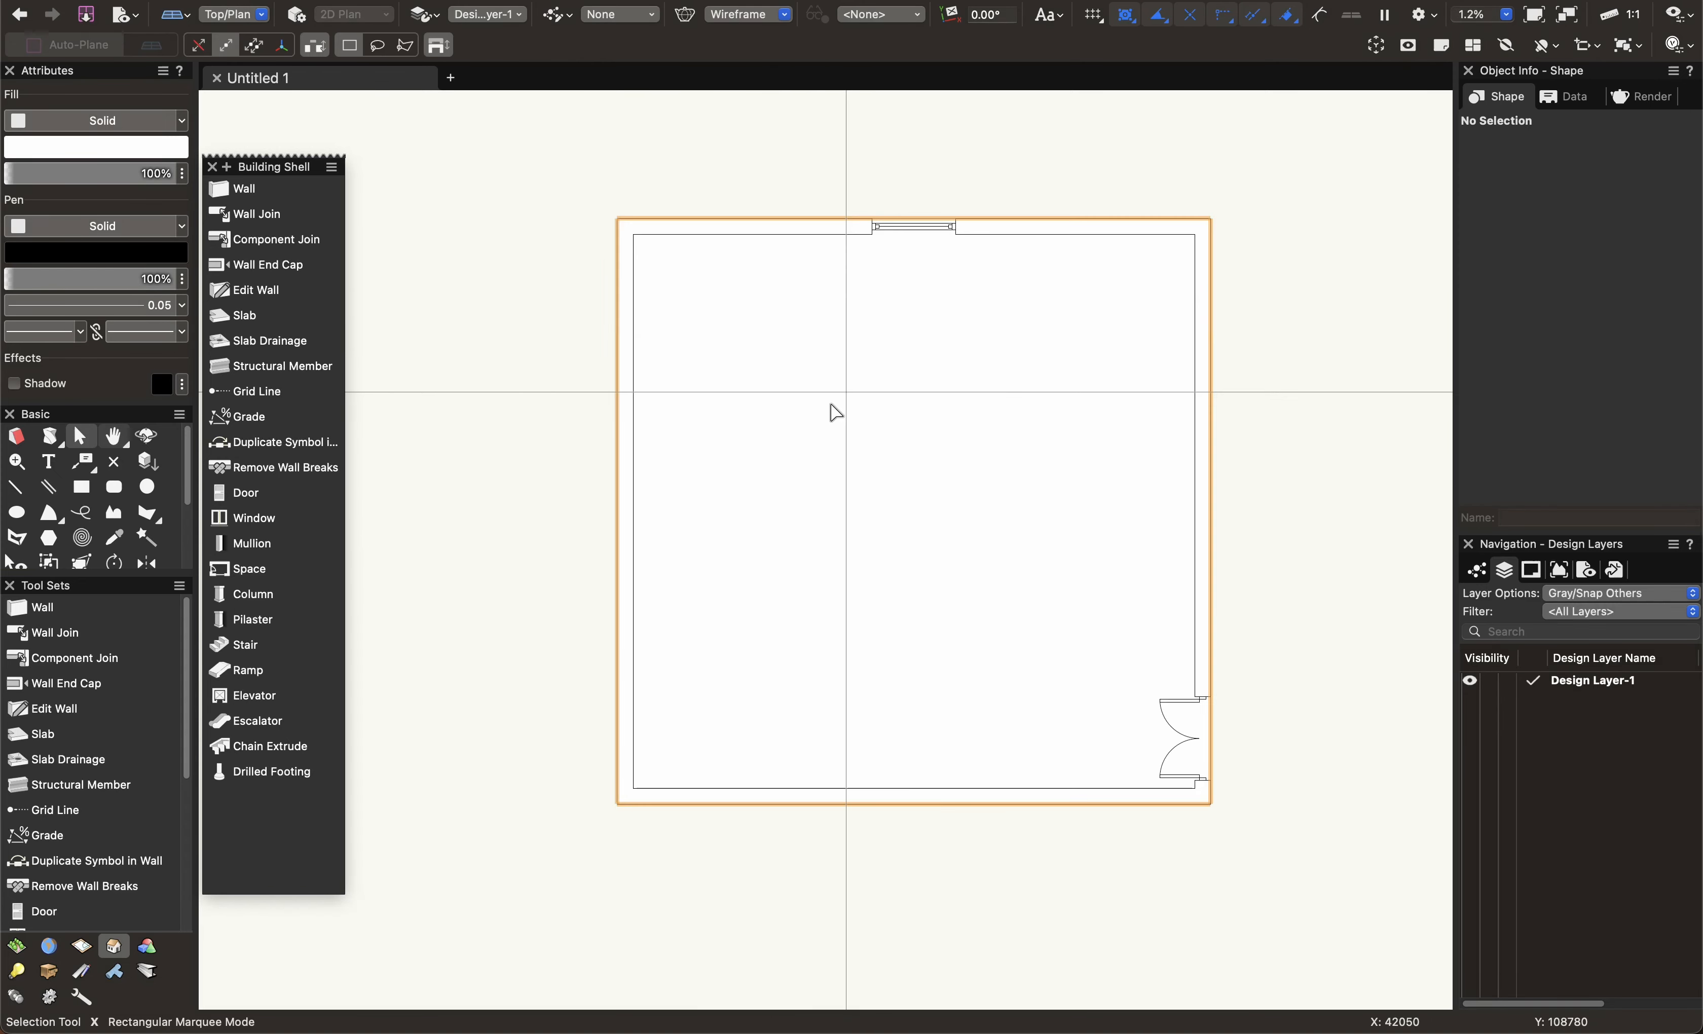
key(shift+alt+w)
click(618, 366)
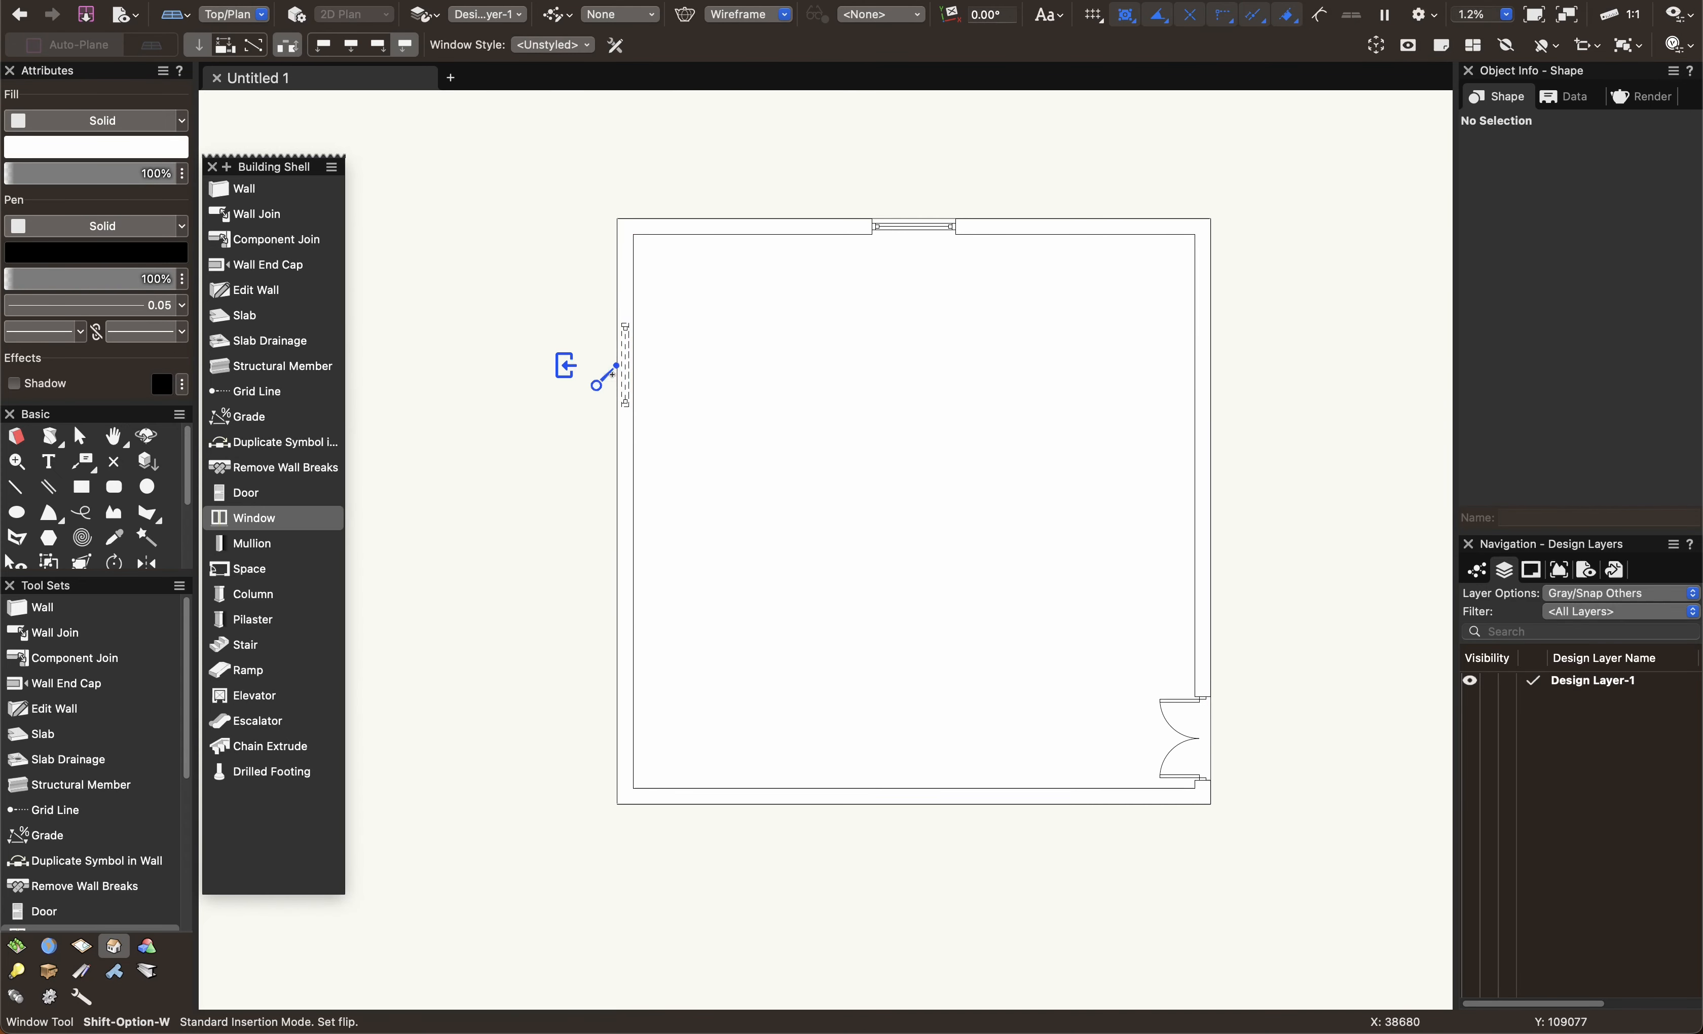
click(566, 365)
click(617, 606)
click(566, 605)
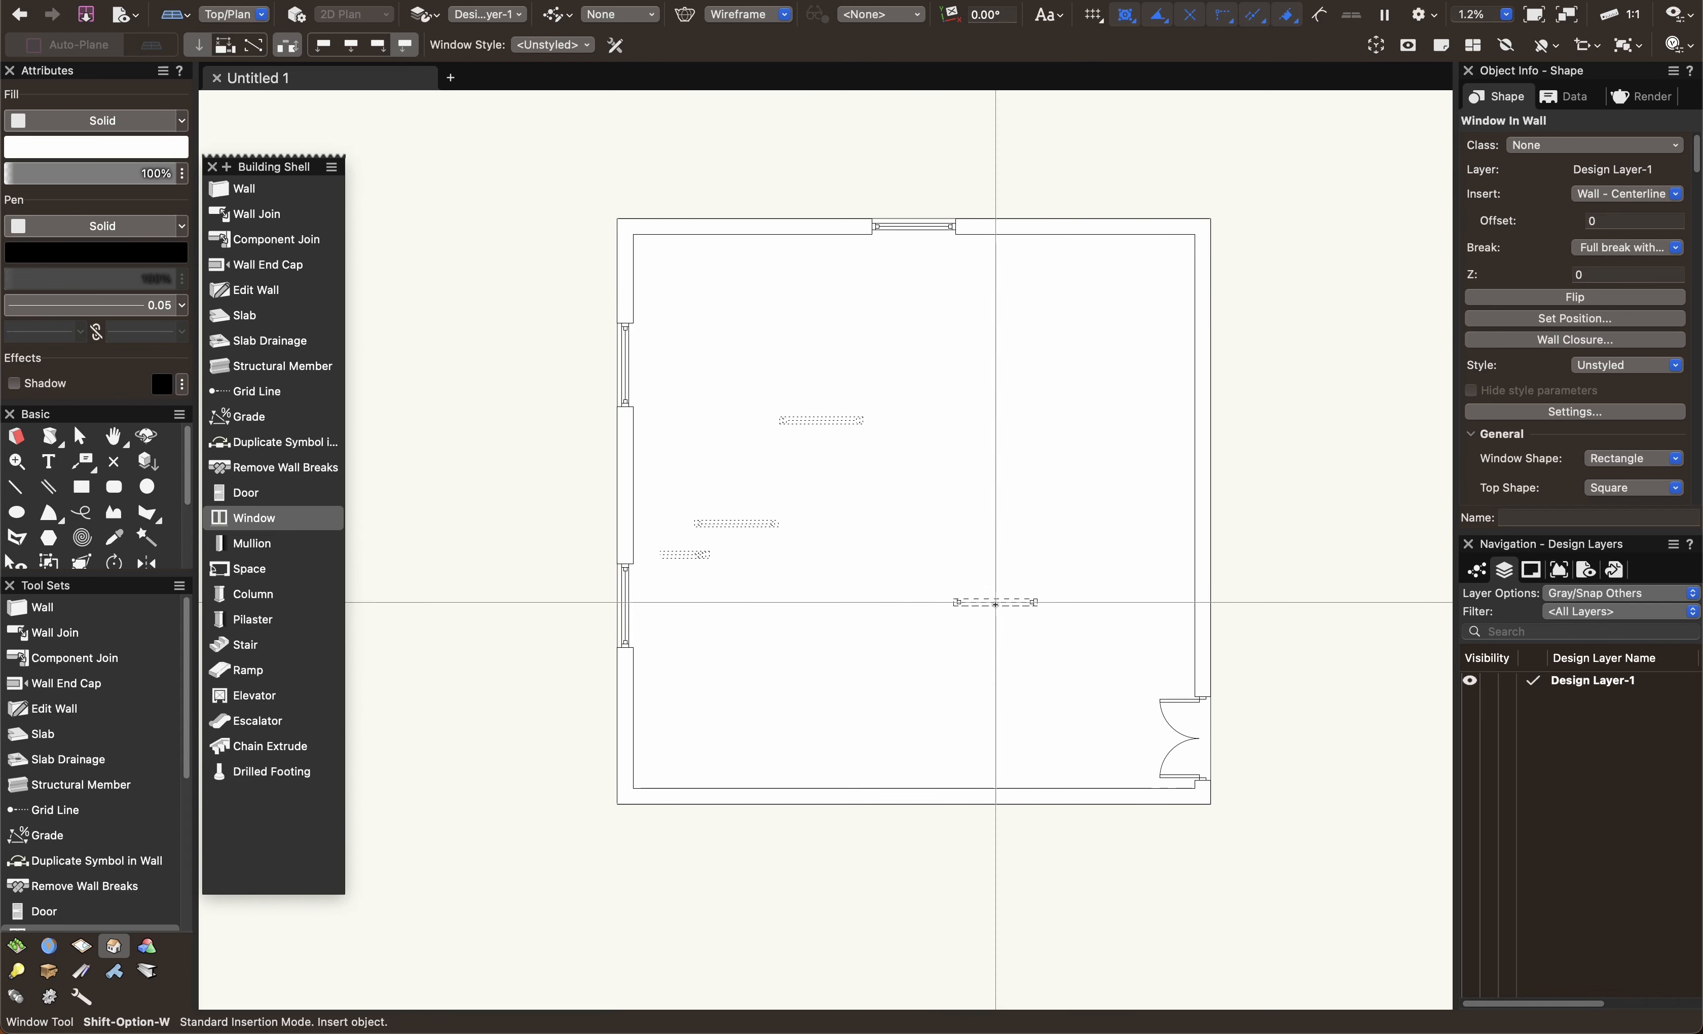
key(x)
Set the width of the window in the upper wall to 1800 and clear the selection.
click(914, 227)
scroll(893, 380, right, 5)
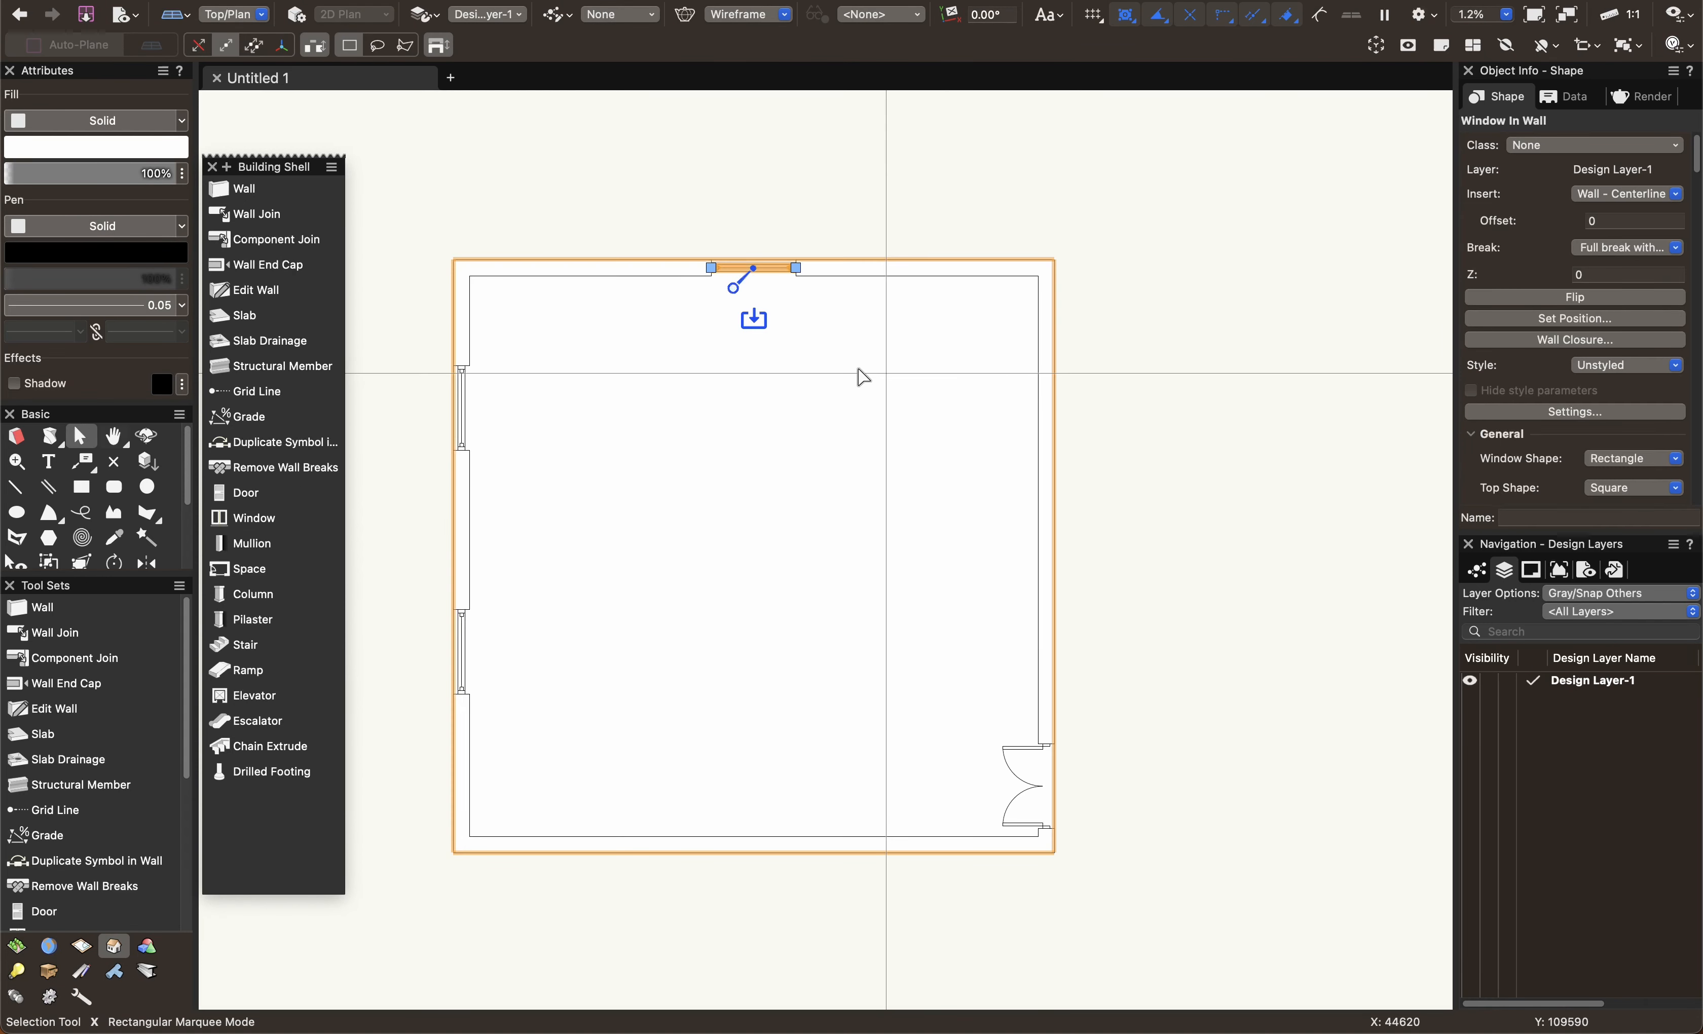
scroll(1585, 390, down, 5)
scroll(1590, 437, down, 8)
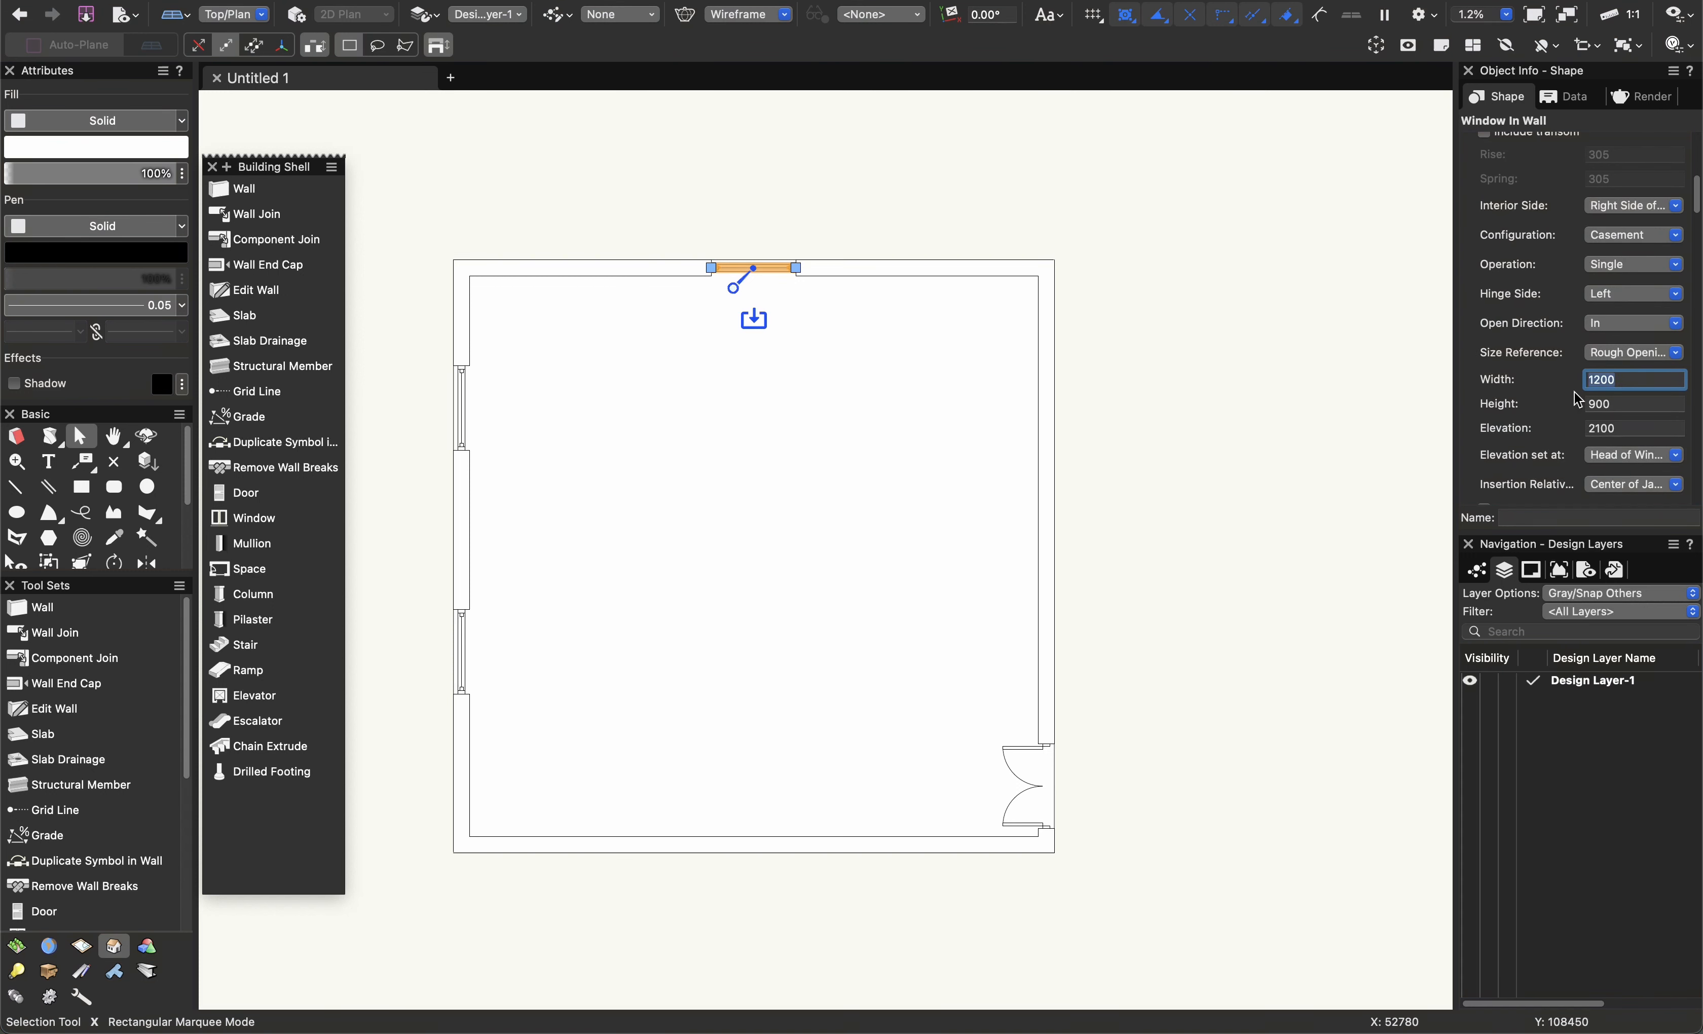
key(Return)
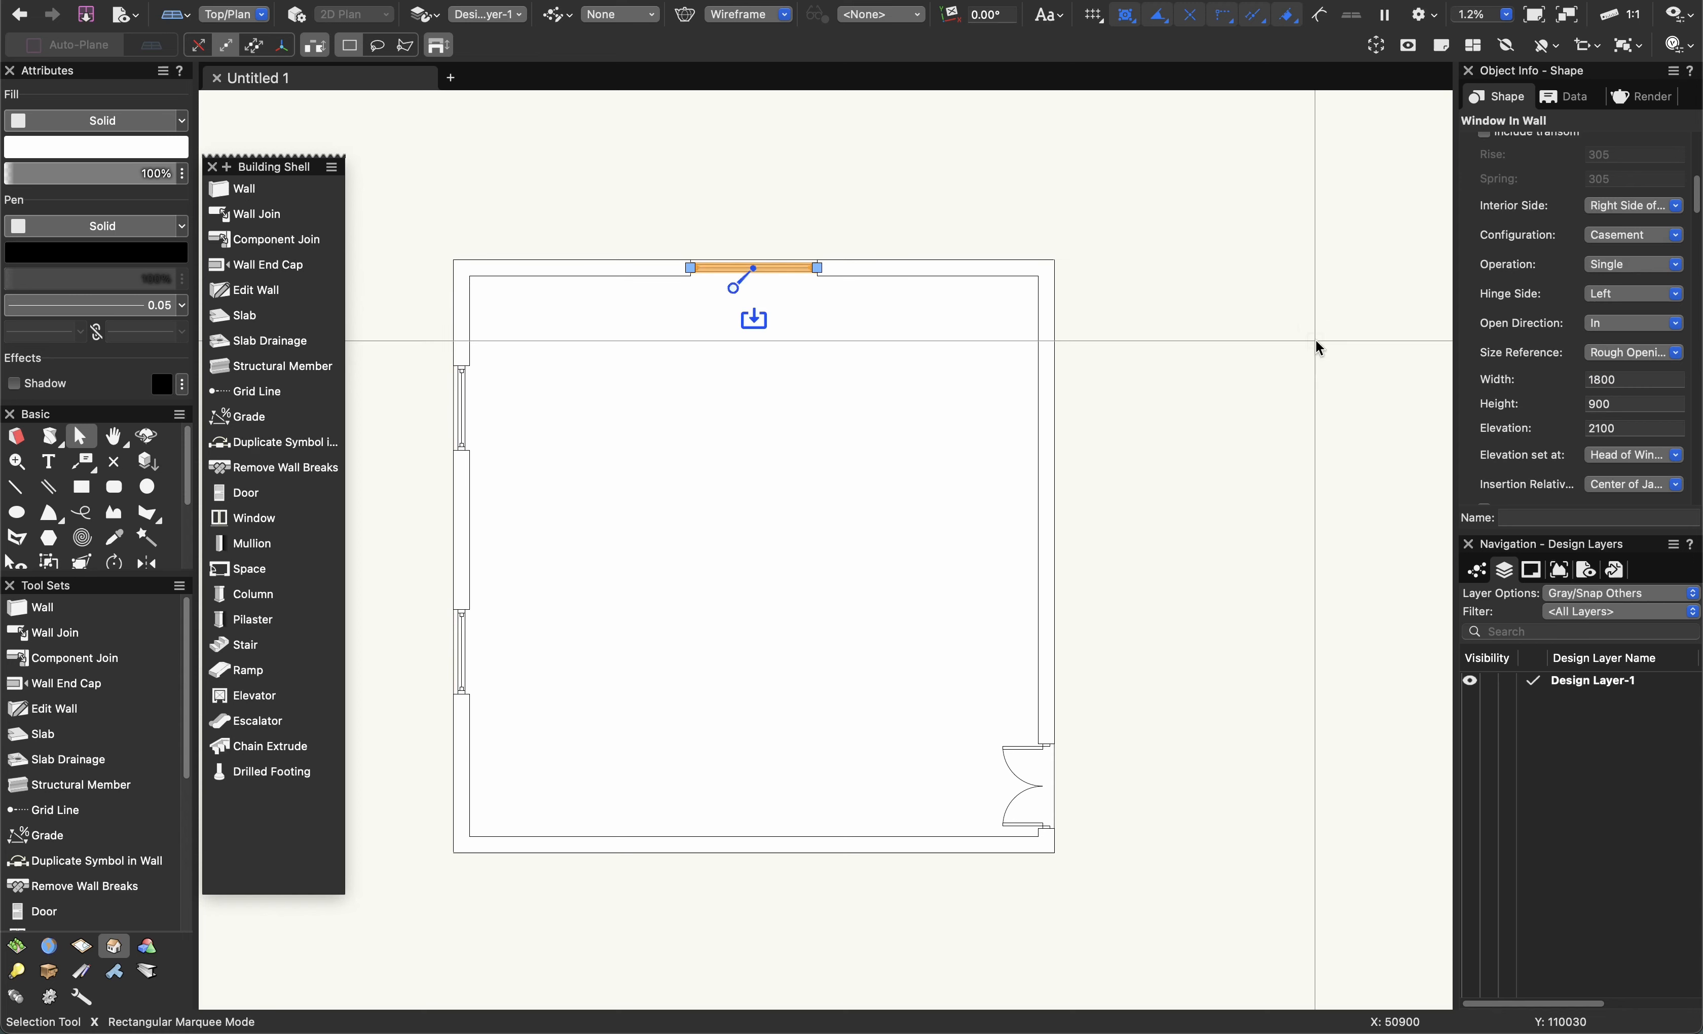
click(886, 230)
scroll(757, 498, down, 1)
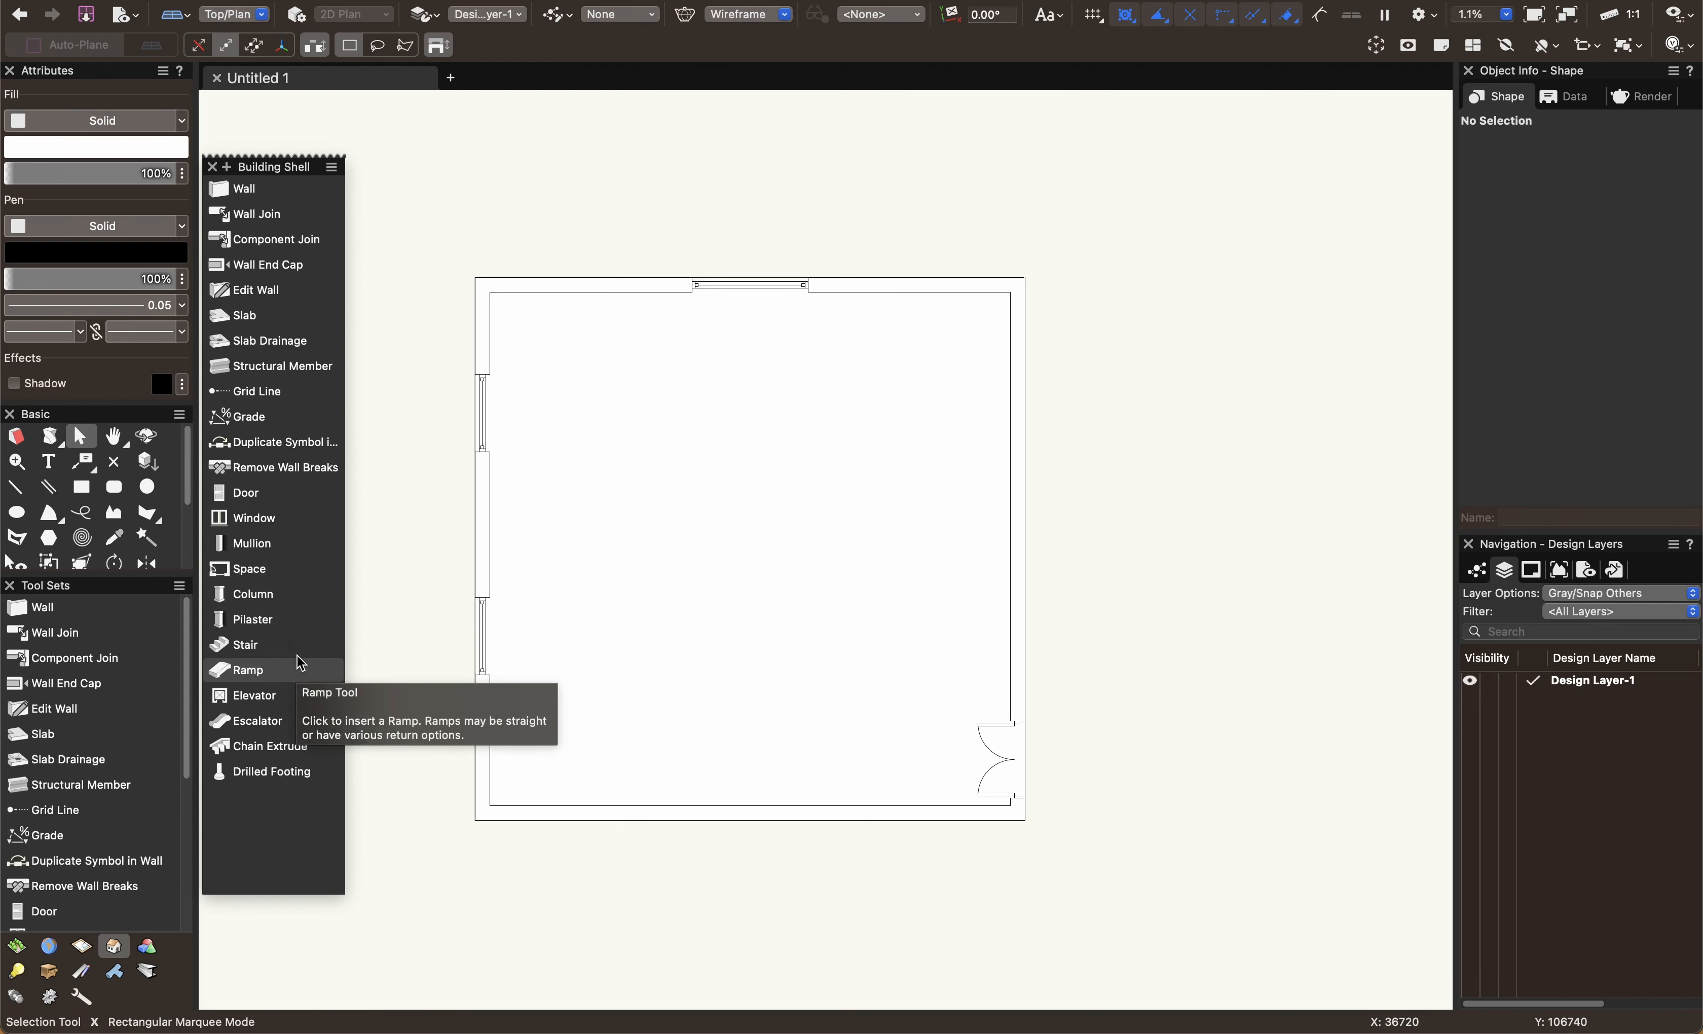
Configure the Stair tool for an L-stair with a single landing, accept its geometry, and cancel saving it as a file.
click(279, 645)
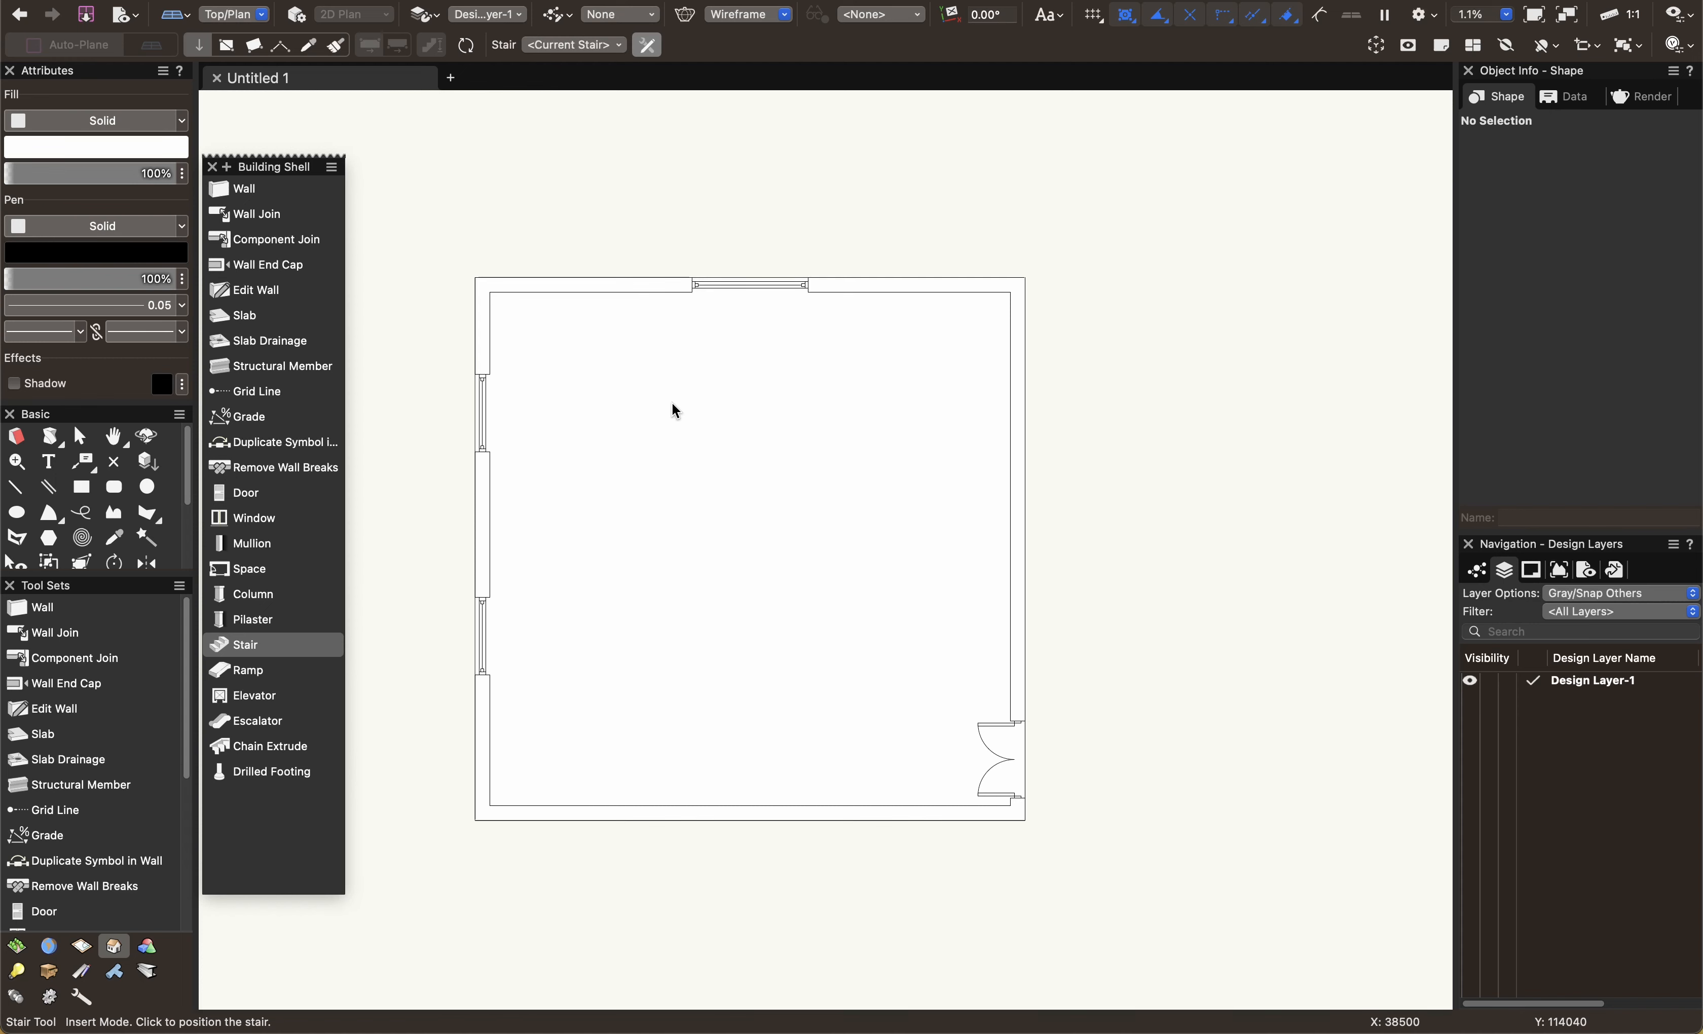
click(631, 395)
click(443, 173)
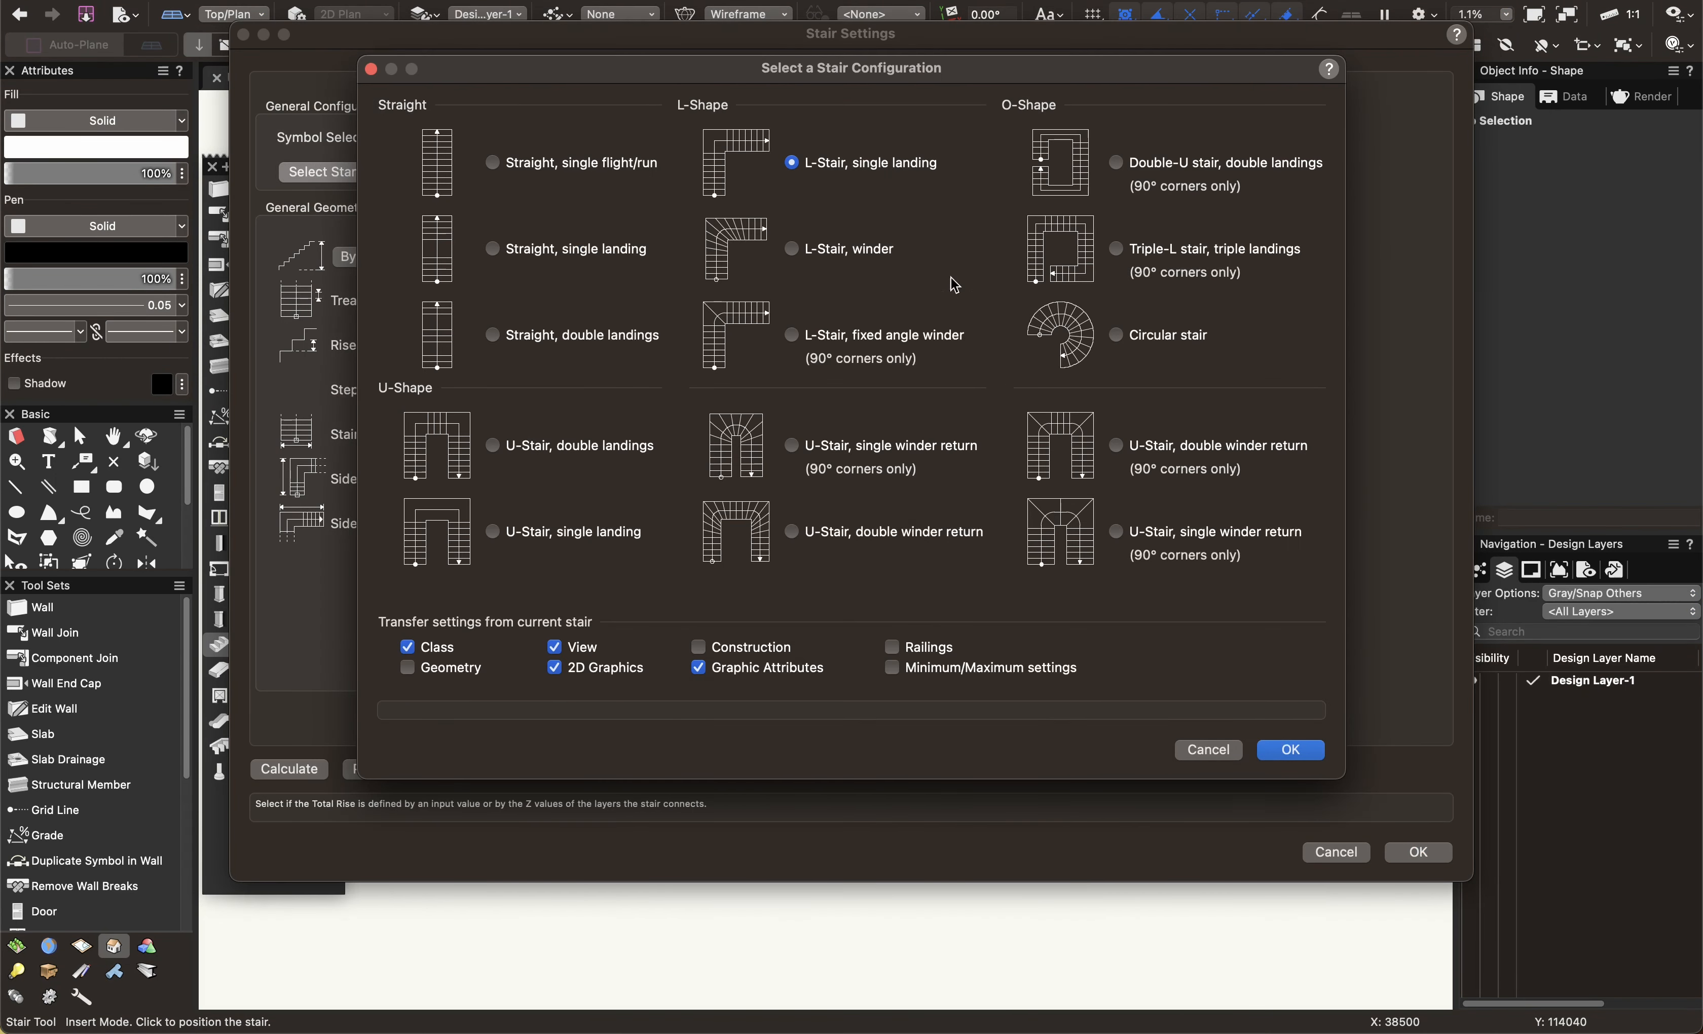
click(1281, 761)
click(646, 77)
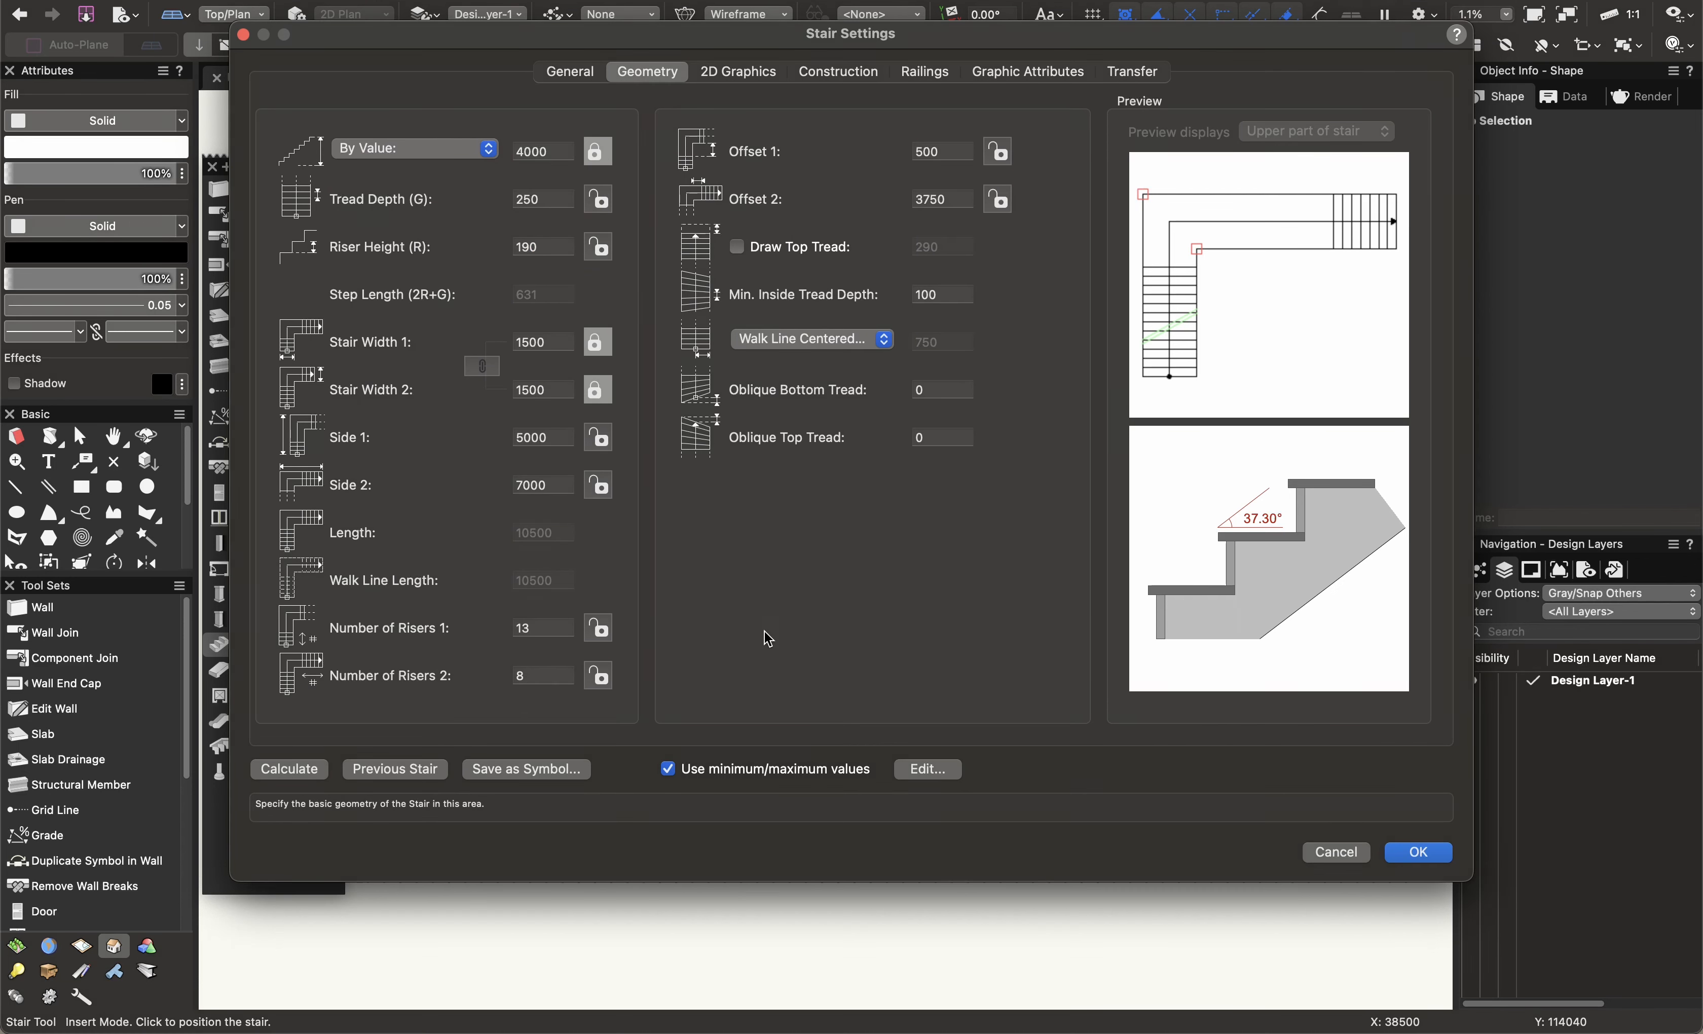
click(1417, 854)
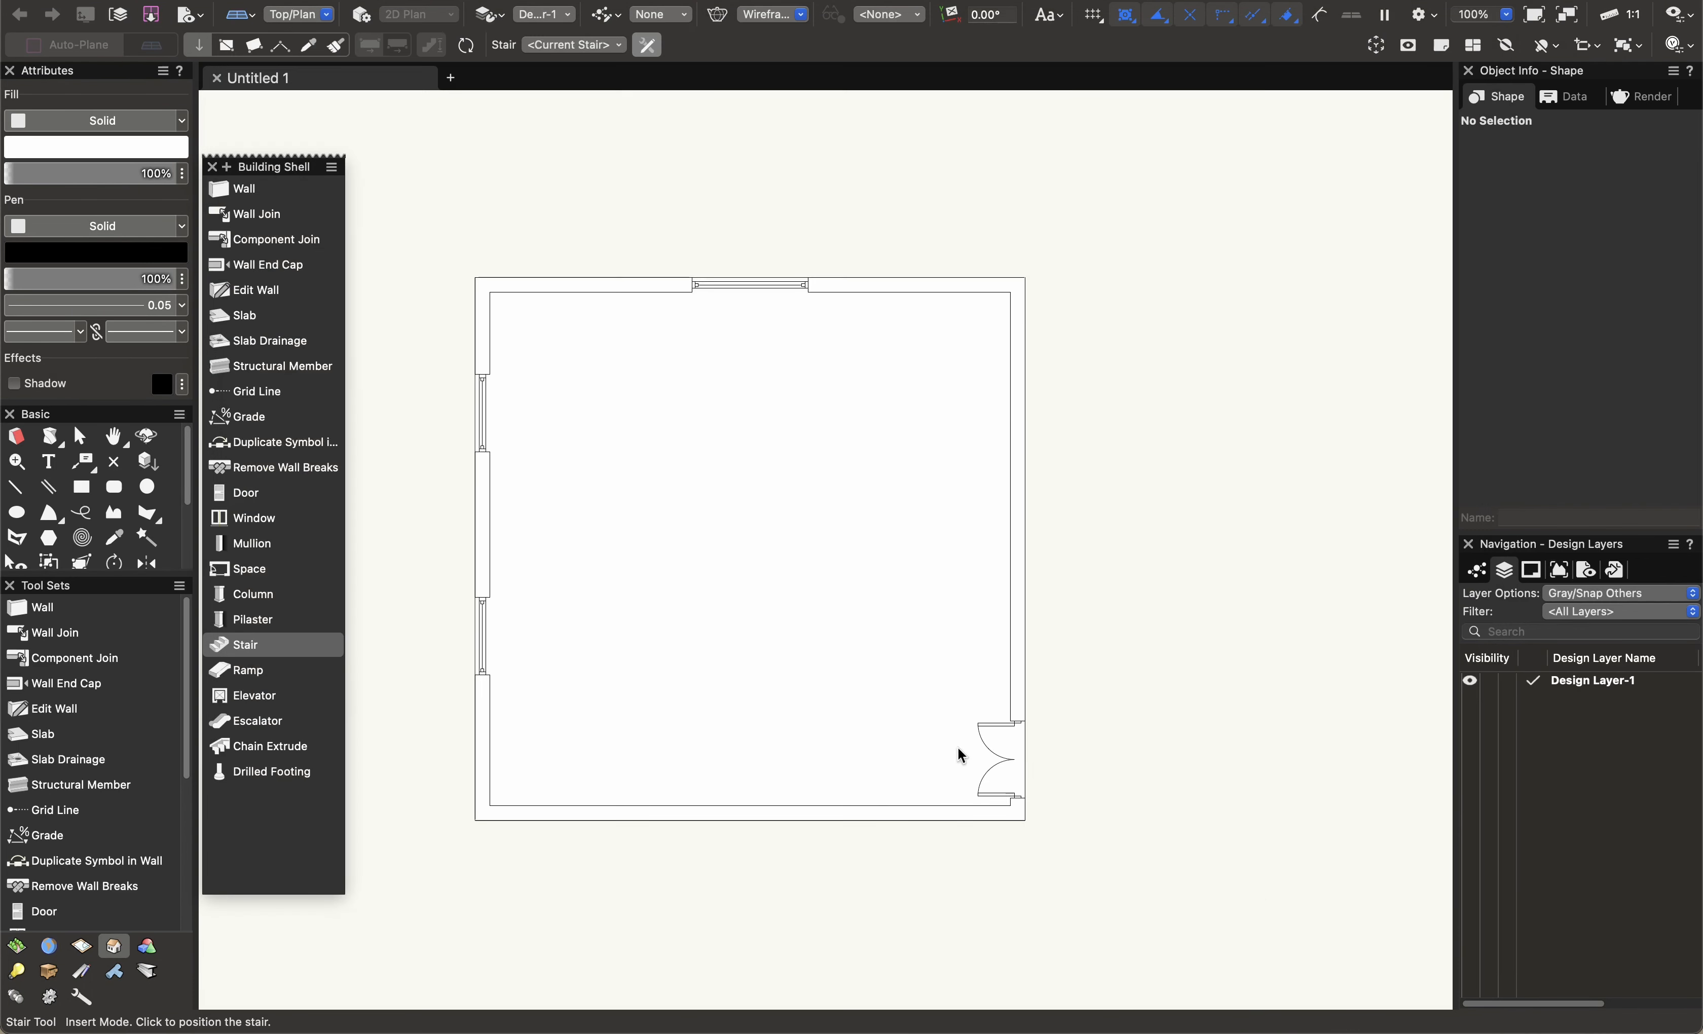
key(super+s)
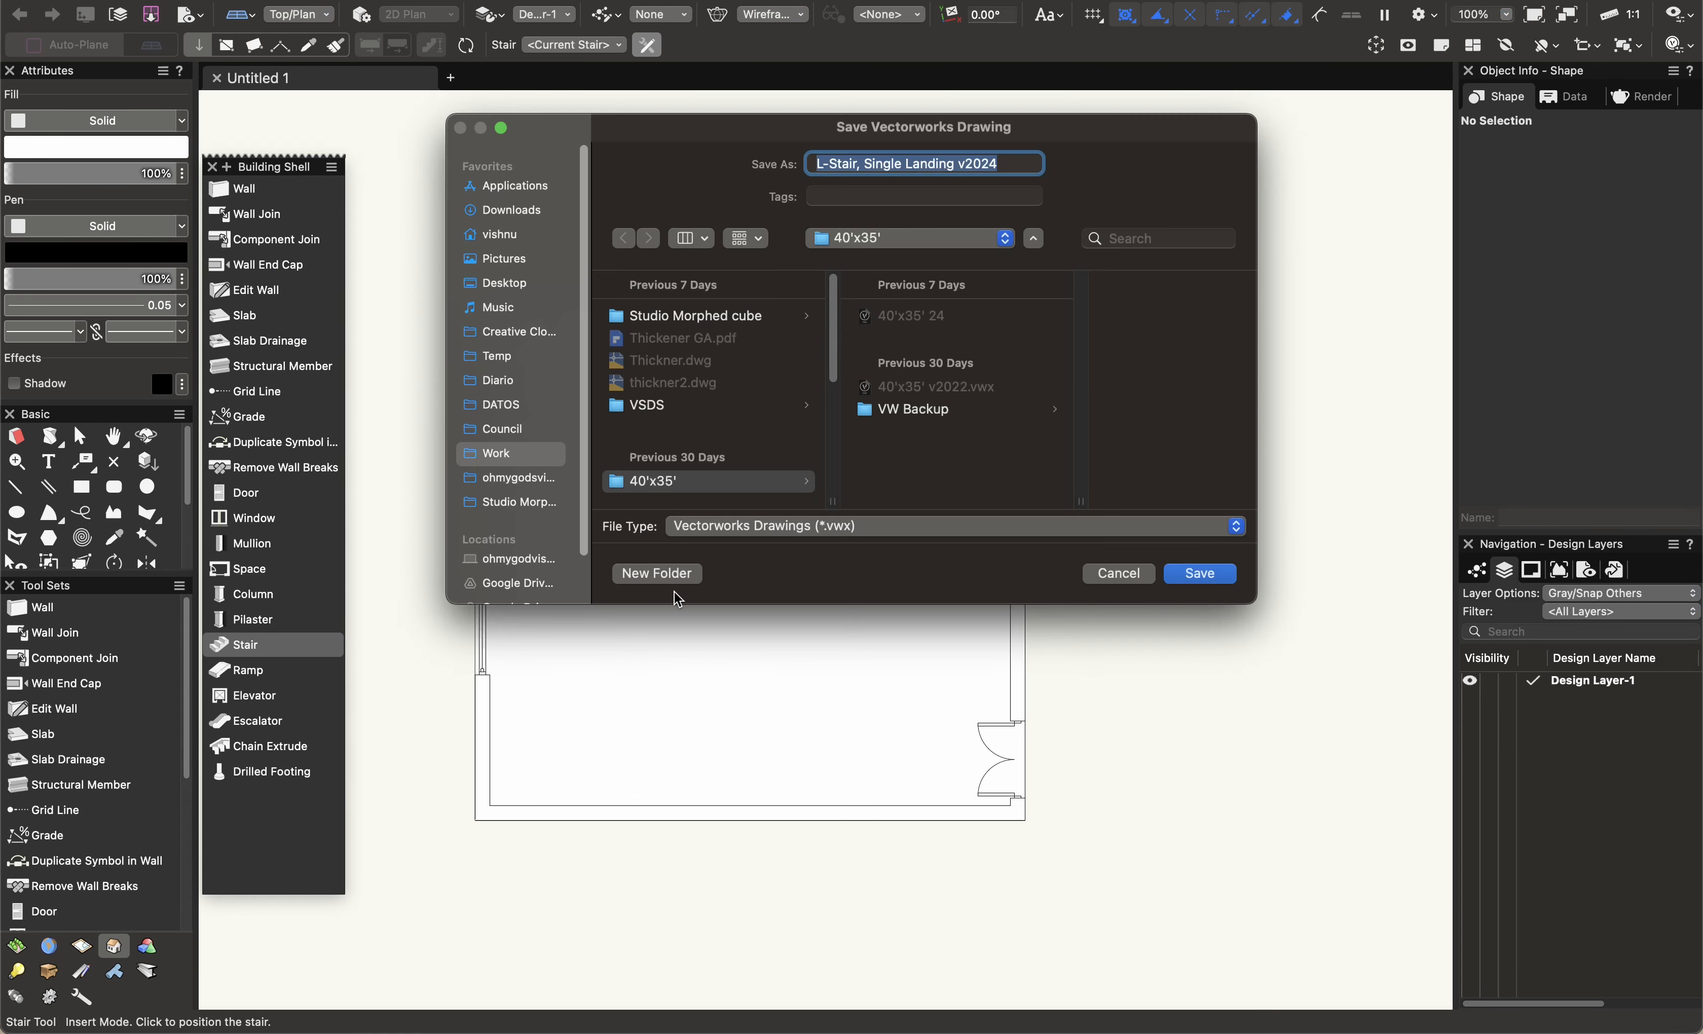
click(1121, 575)
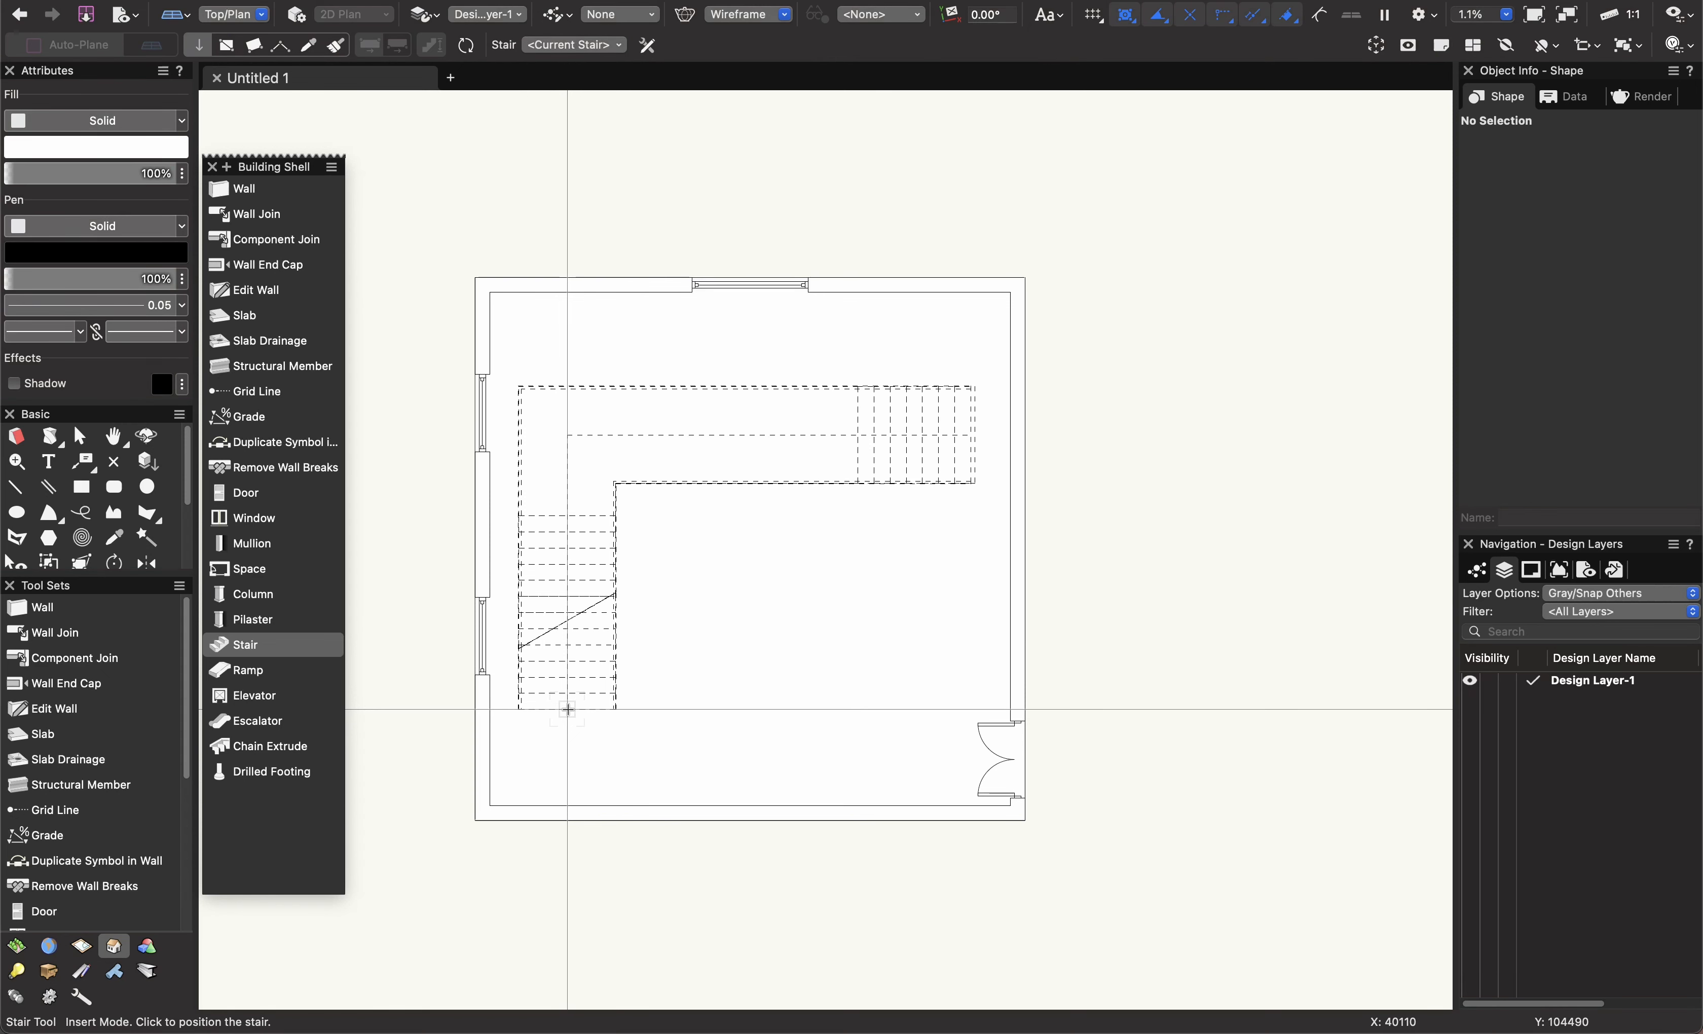
Place the L-shaped stair inside the room, with its lower flight alongside the left-hand wall.
click(904, 673)
key(Escape)
key(Escape)
scroll(874, 590, down, 1)
middle_drag(875, 589, 772, 592)
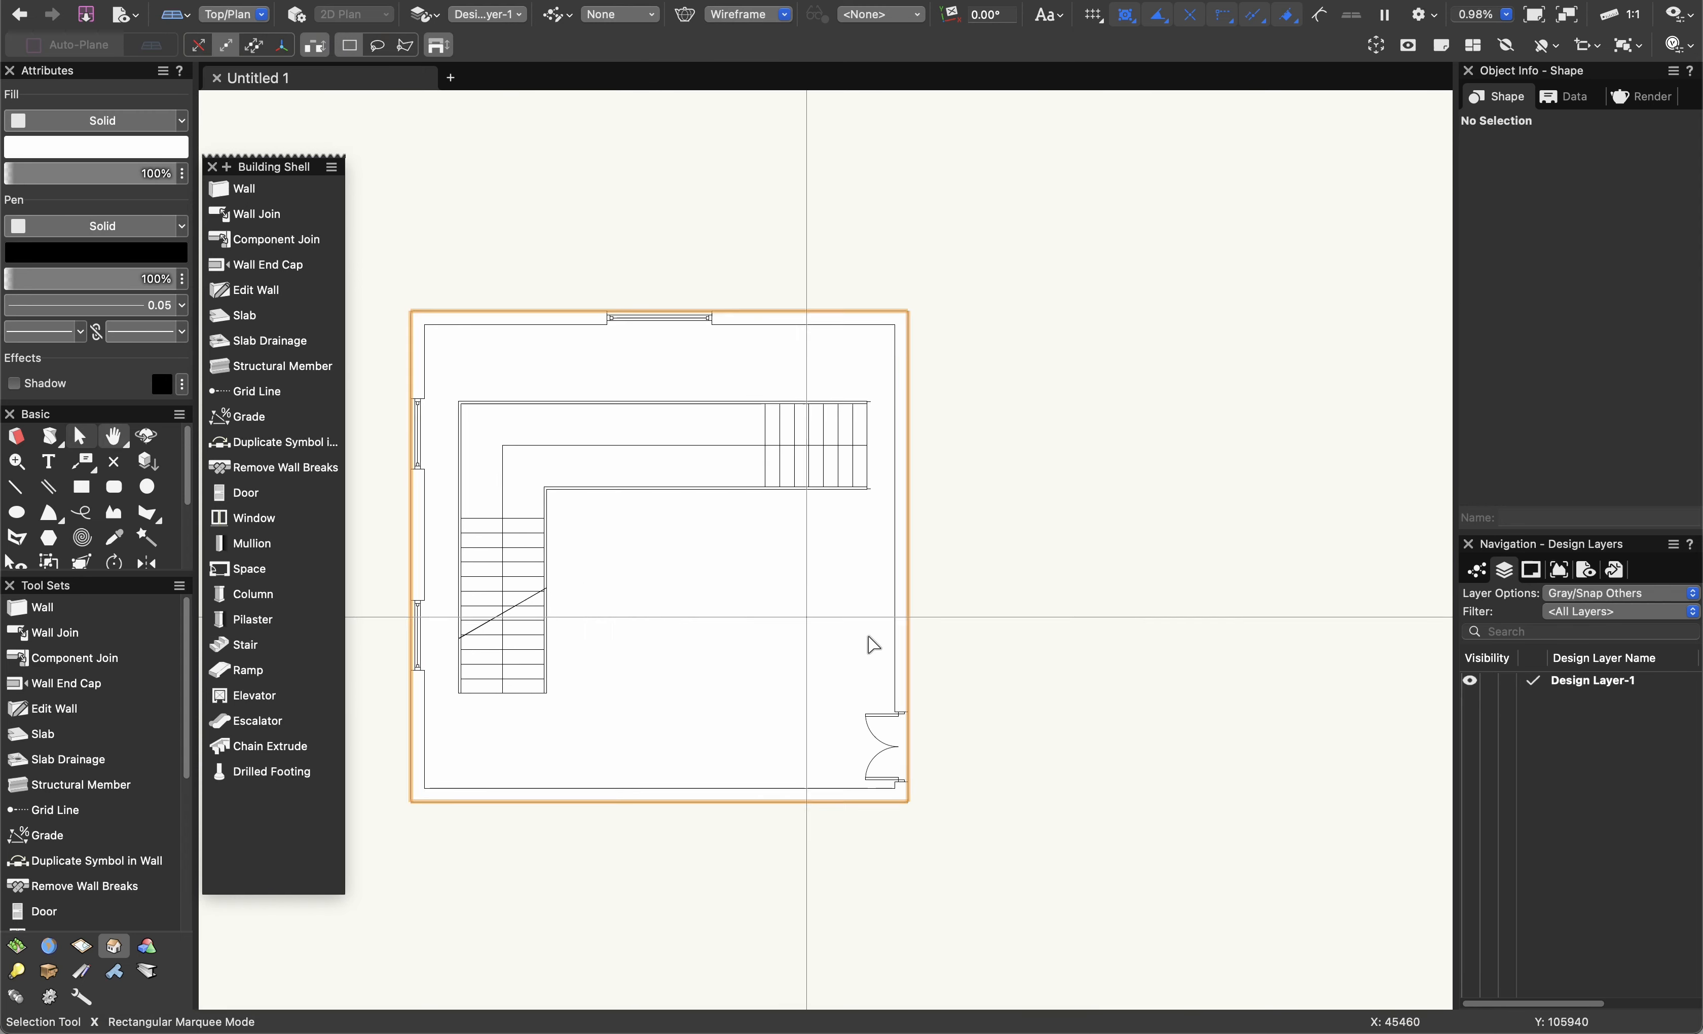
Delete the L-shaped stair from the room.
middle_drag(867, 636, 1029, 639)
click(943, 490)
key(Delete)
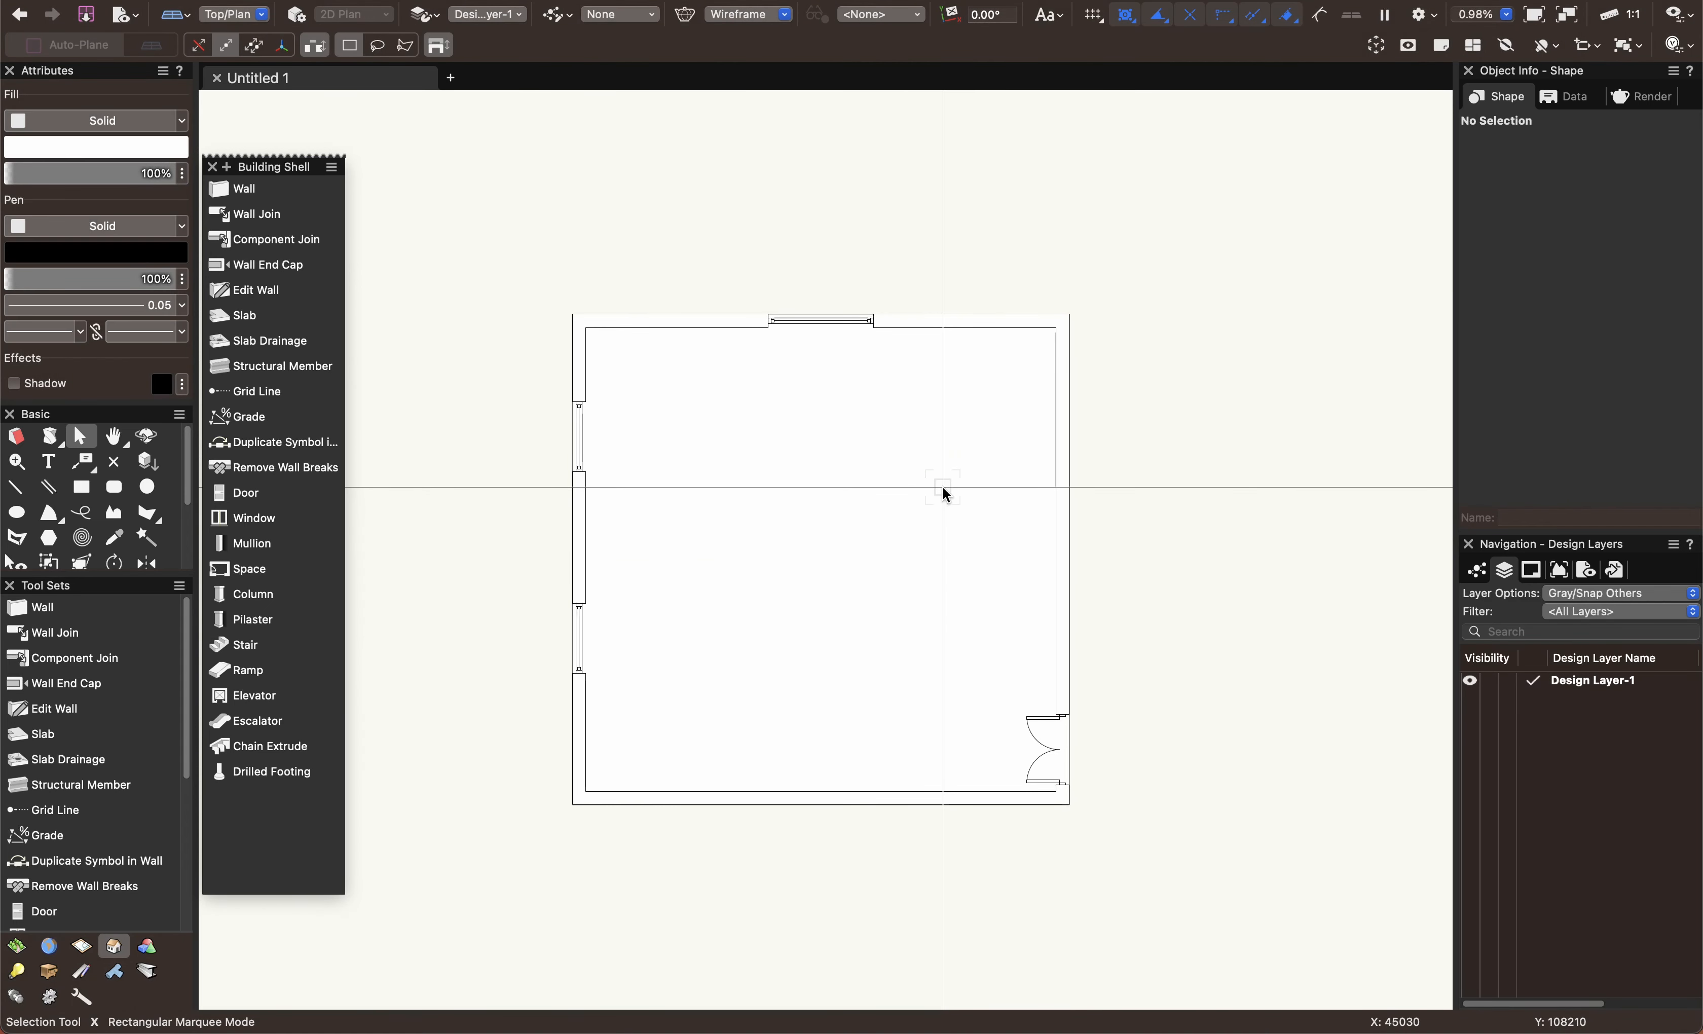
Orbit around the room to inspect it in 3D, and return to the Top/Plan view.
key(shift+c)
drag(857, 546, 951, 411)
key(x)
key(super+5)
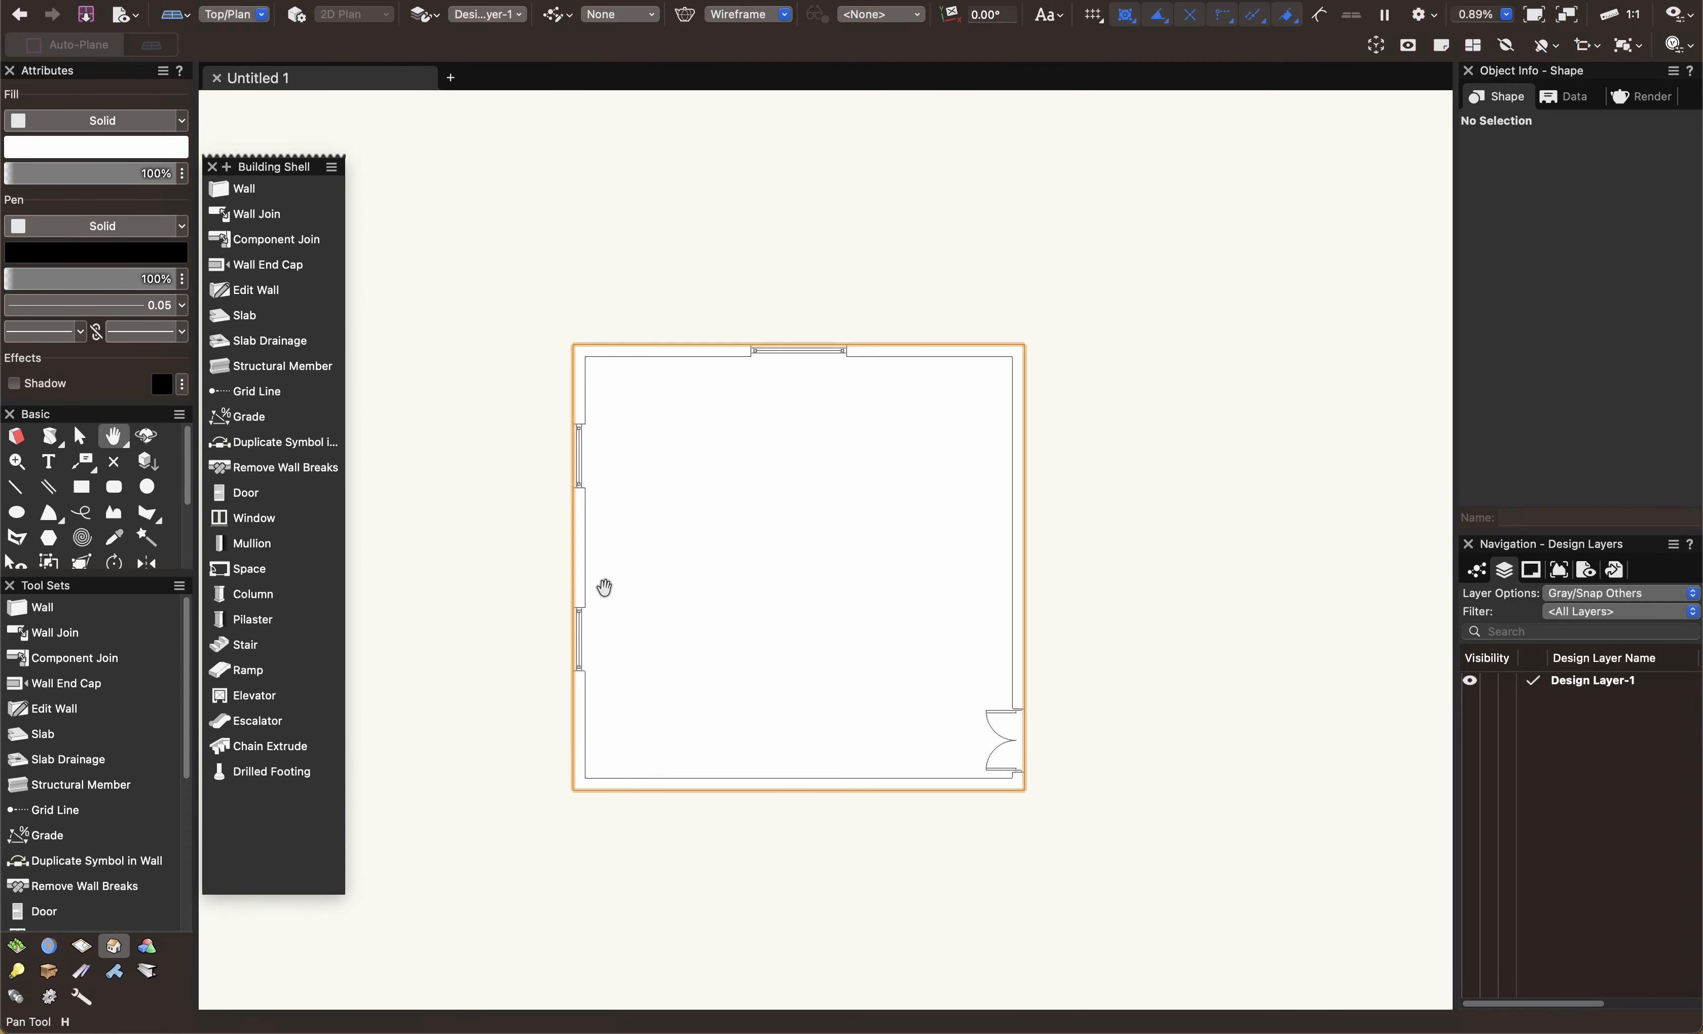
Delete the whole room, including its walls, slab, door and windows, and close the floating Building Shell palette.
mouse_move(489, 266)
mouse_down()
mouse_move(1183, 875)
mouse_move(1169, 870)
mouse_up()
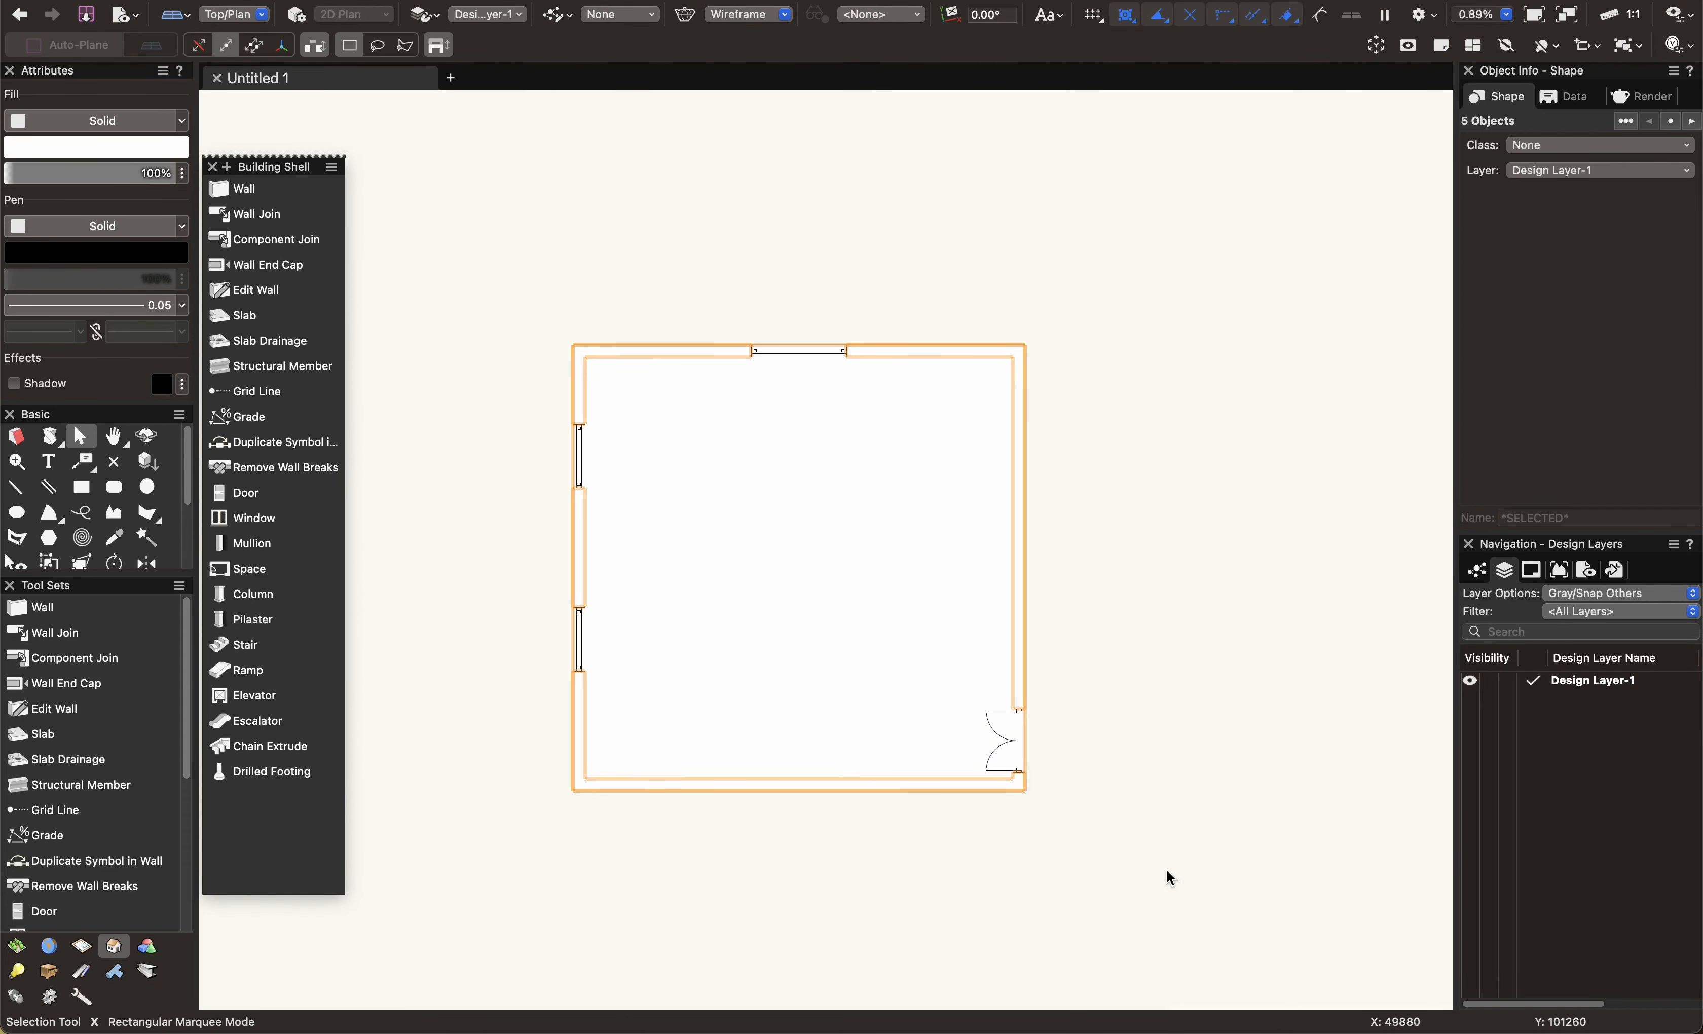
key(Delete)
scroll(543, 645, down, 1)
middle_drag(532, 649, 556, 614)
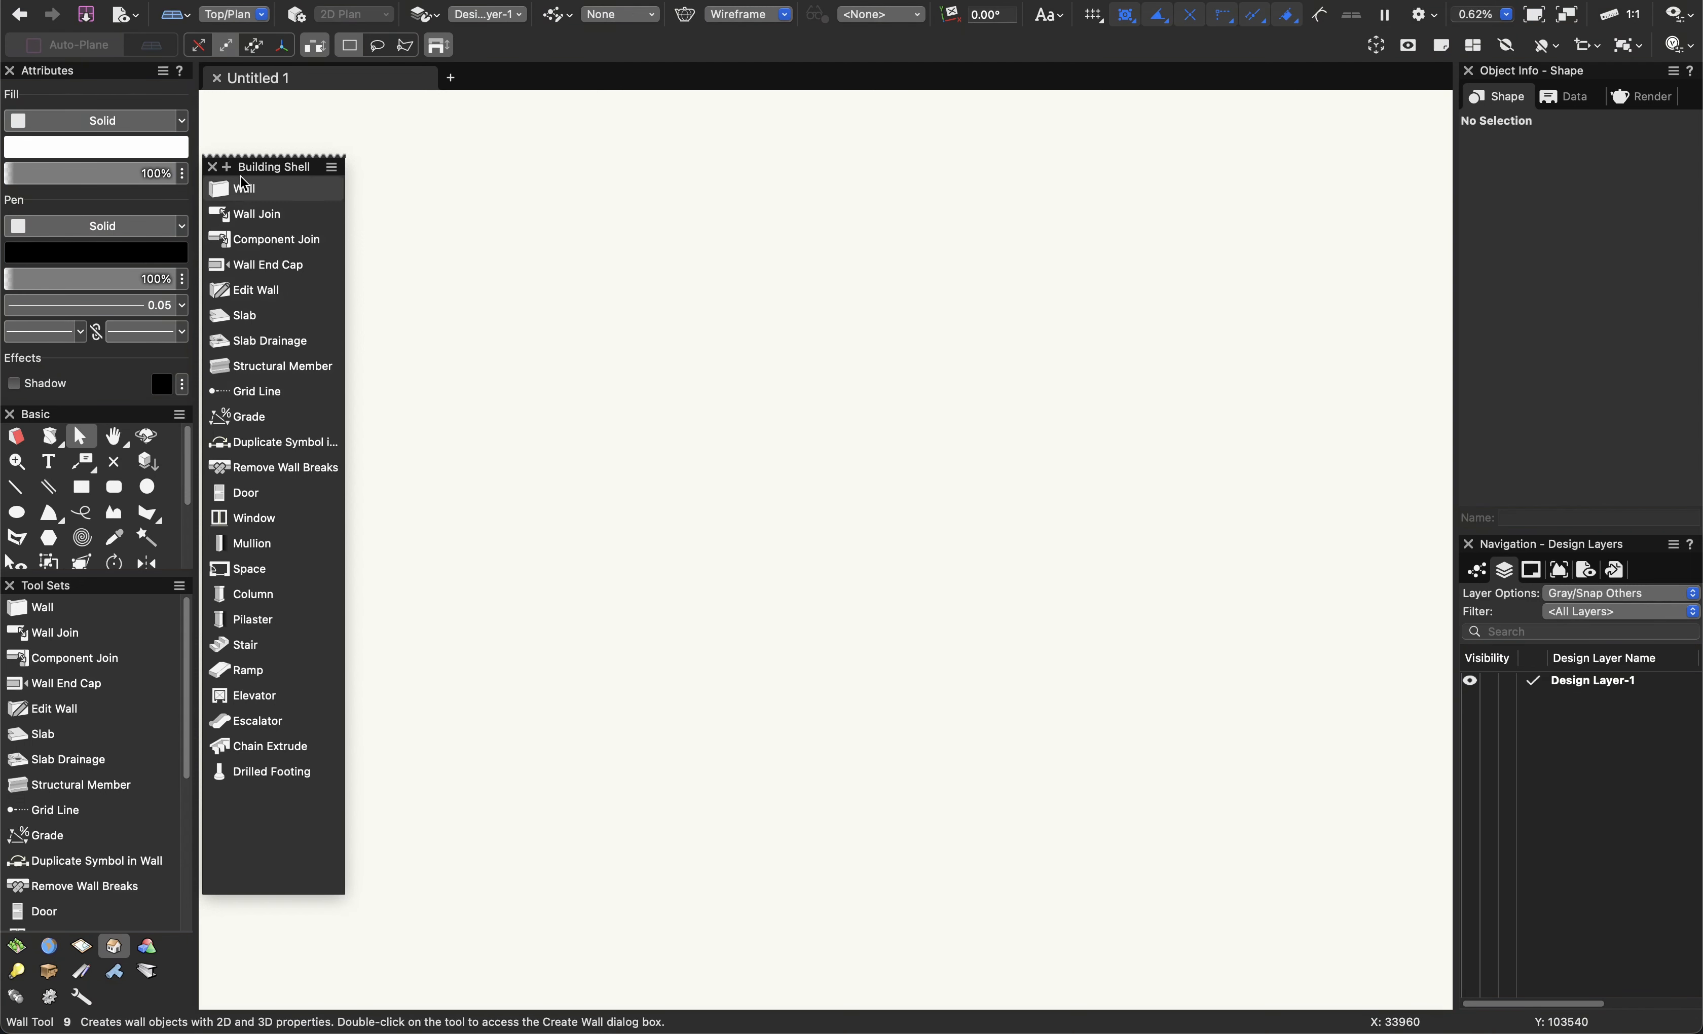
click(212, 167)
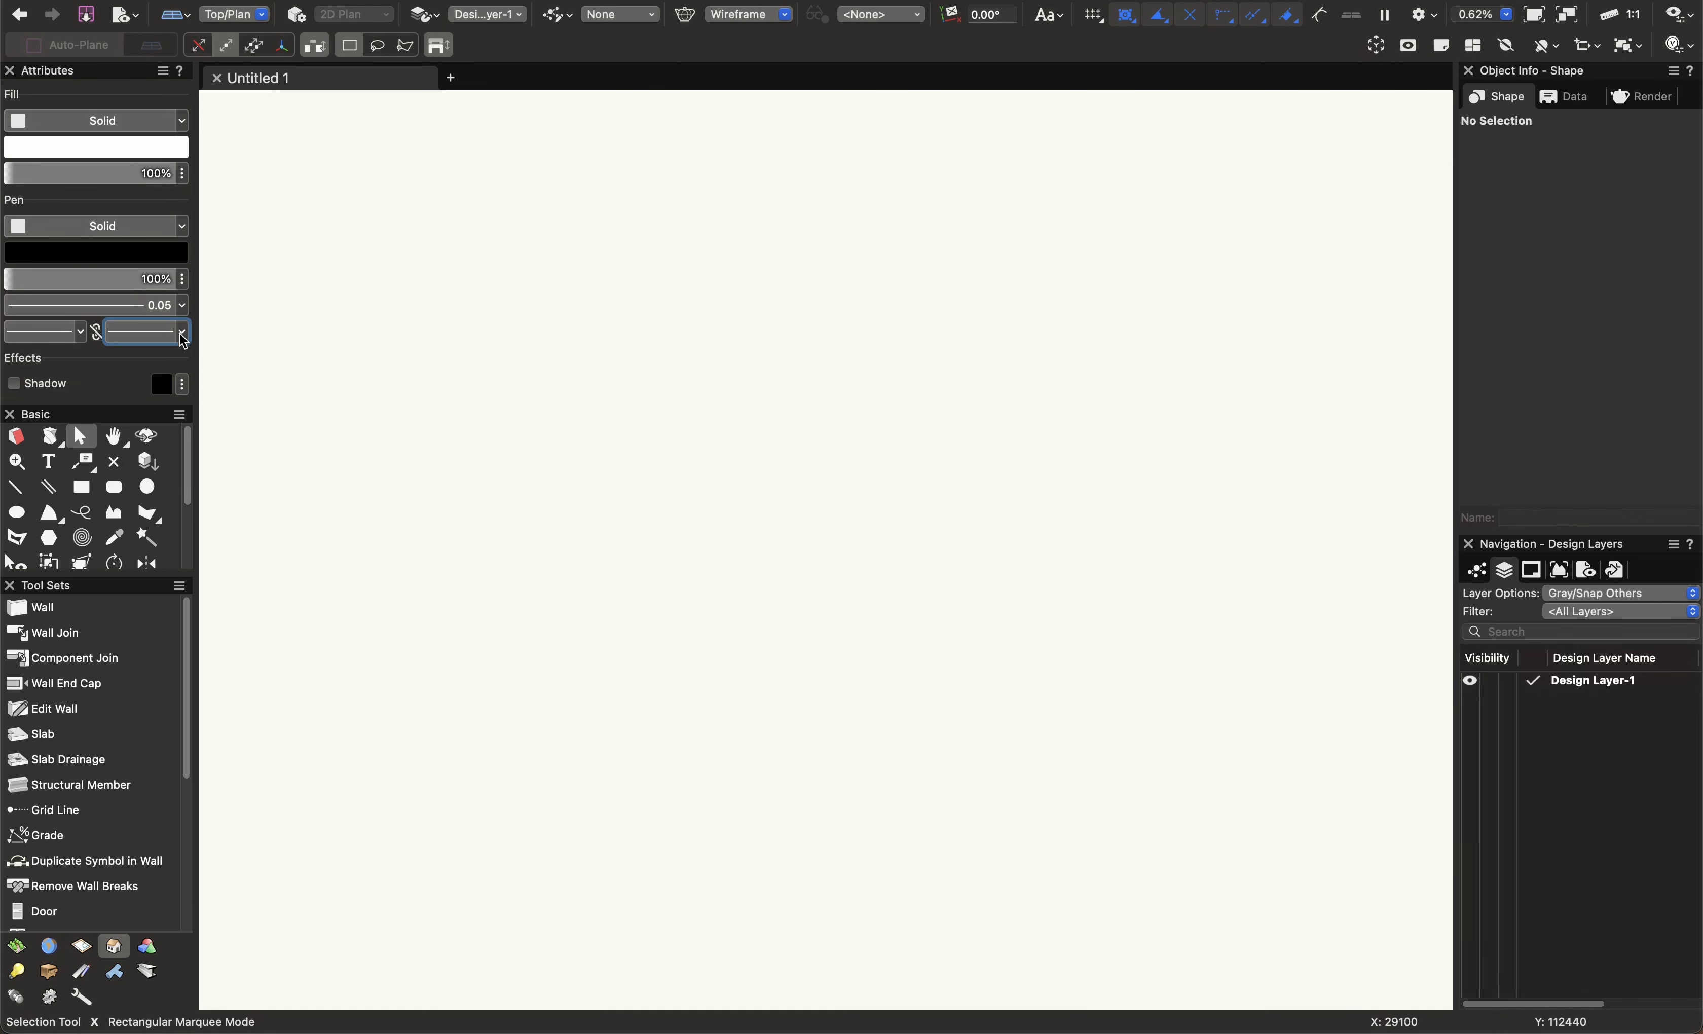
Draw a rectangle about 13680 wide and 7820 high in the empty drawing area.
key(4)
click(537, 371)
click(1041, 658)
key(h)
scroll(799, 548, up, 5)
middle_drag(798, 547, 794, 574)
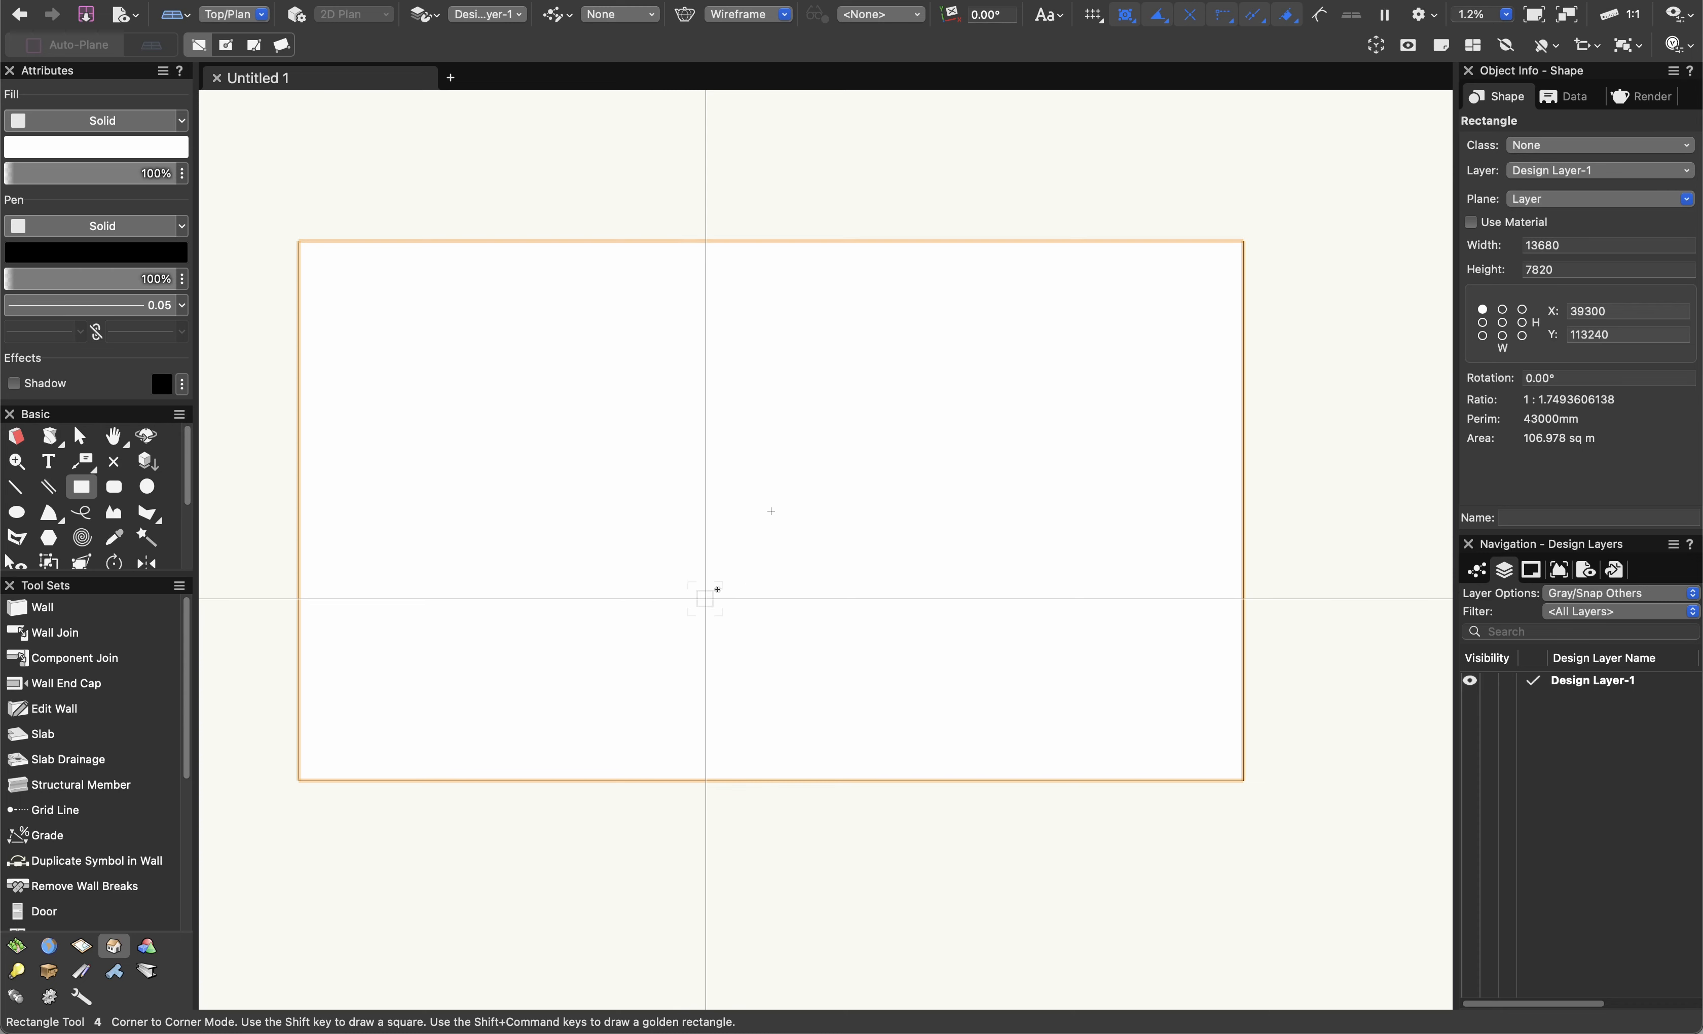
key(x)
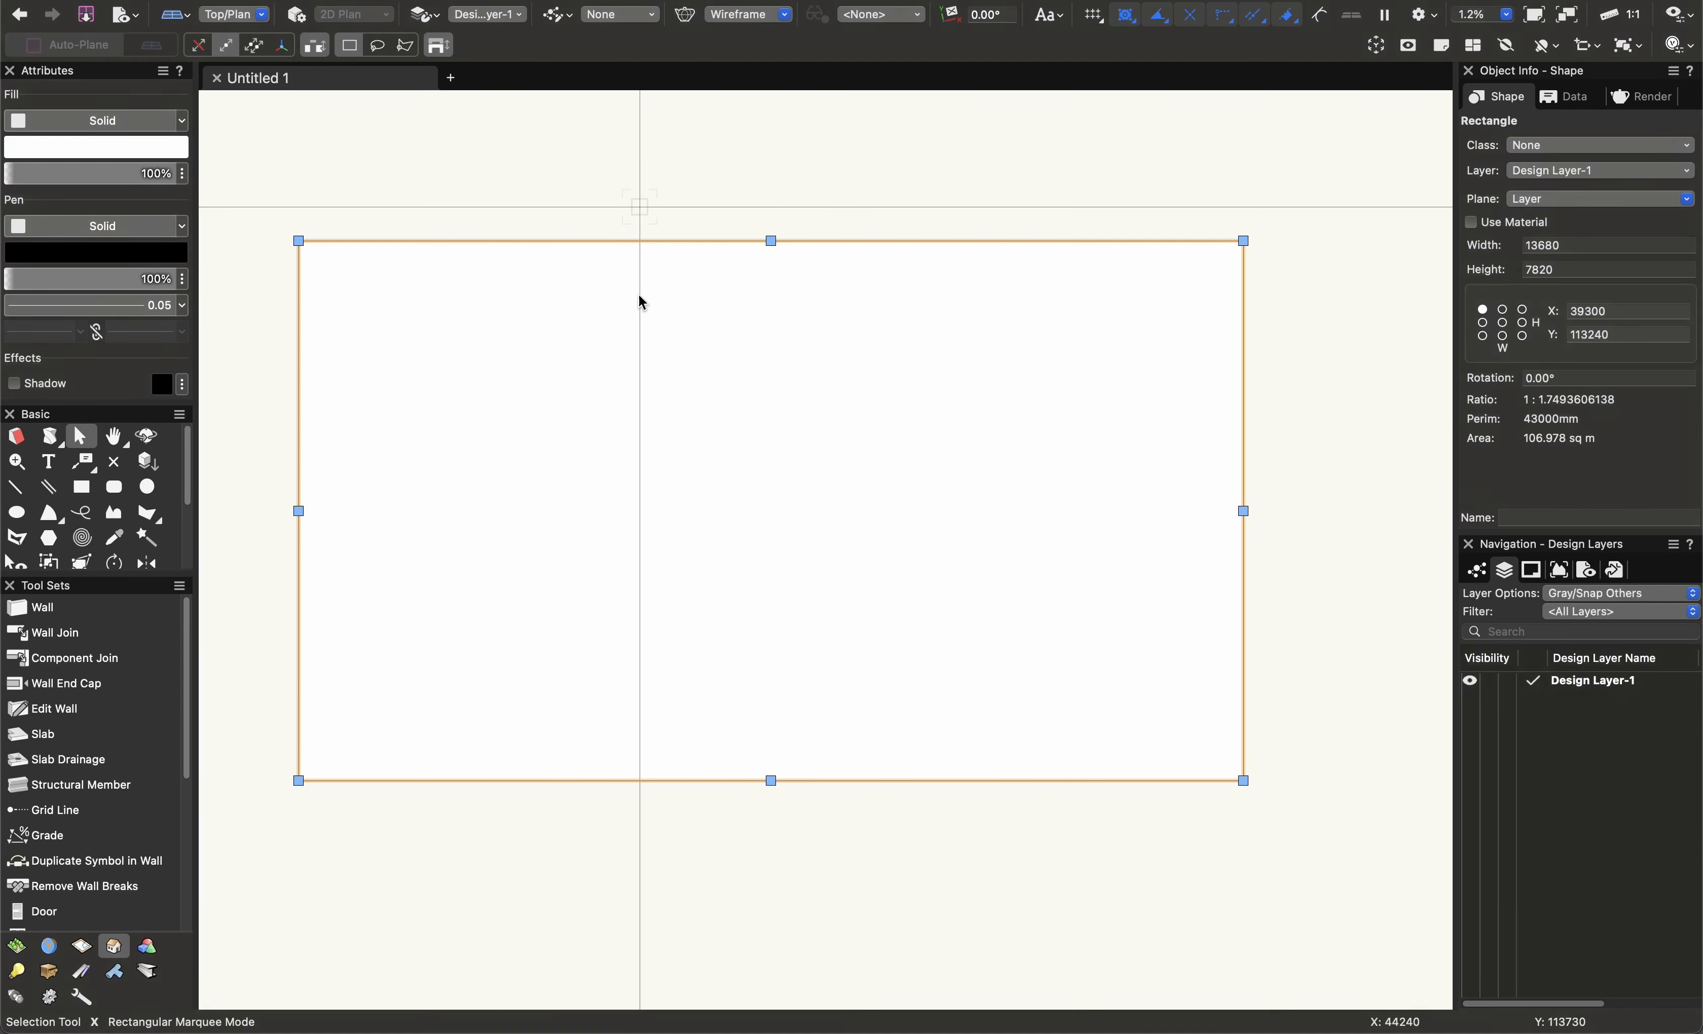
Set the rectangle's fill to None.
key(x)
click(580, 350)
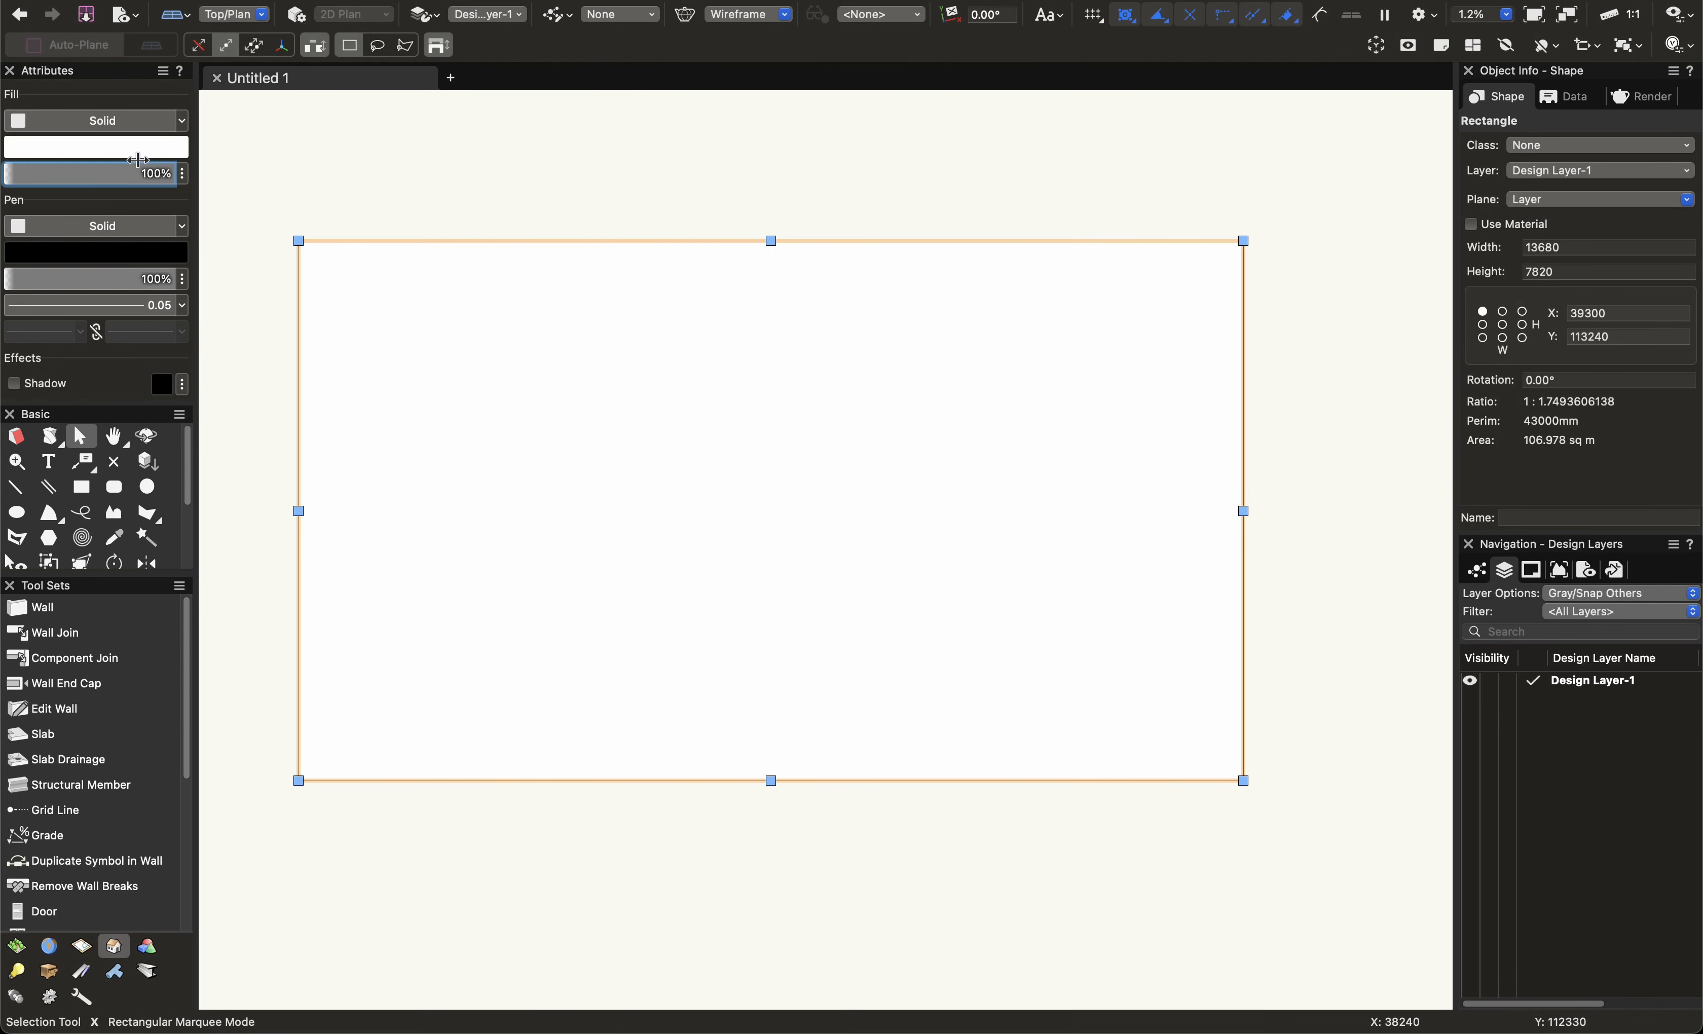
click(414, 191)
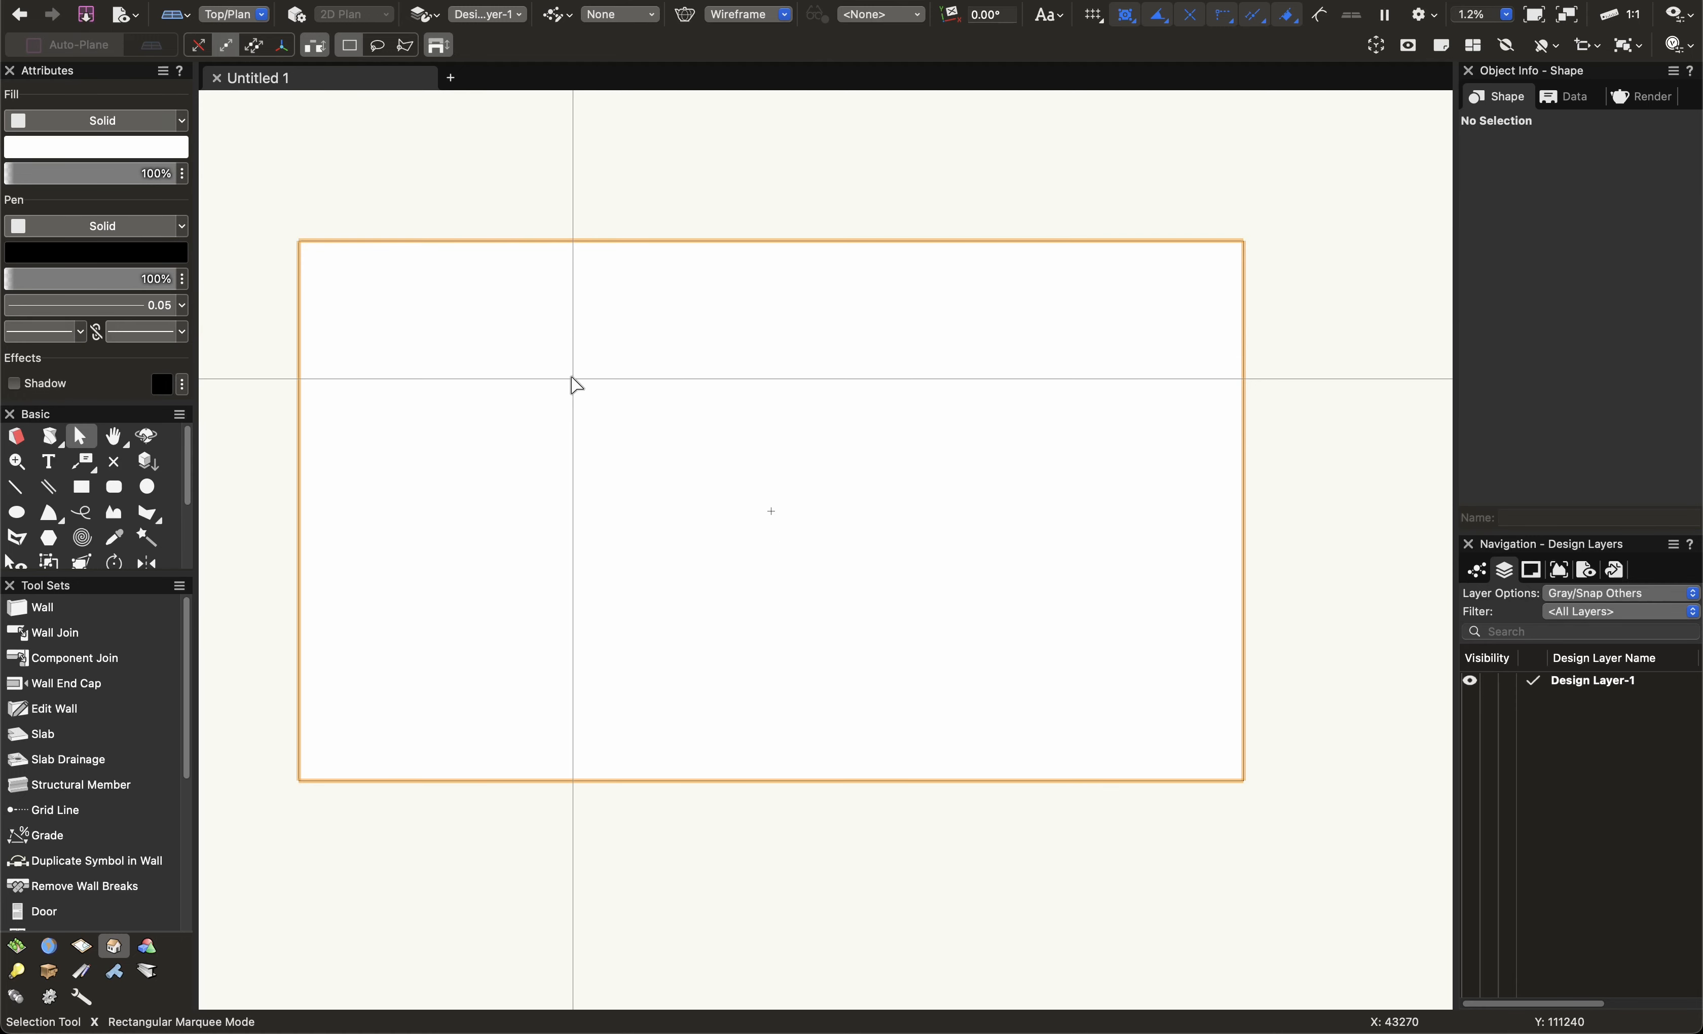
click(574, 380)
click(182, 126)
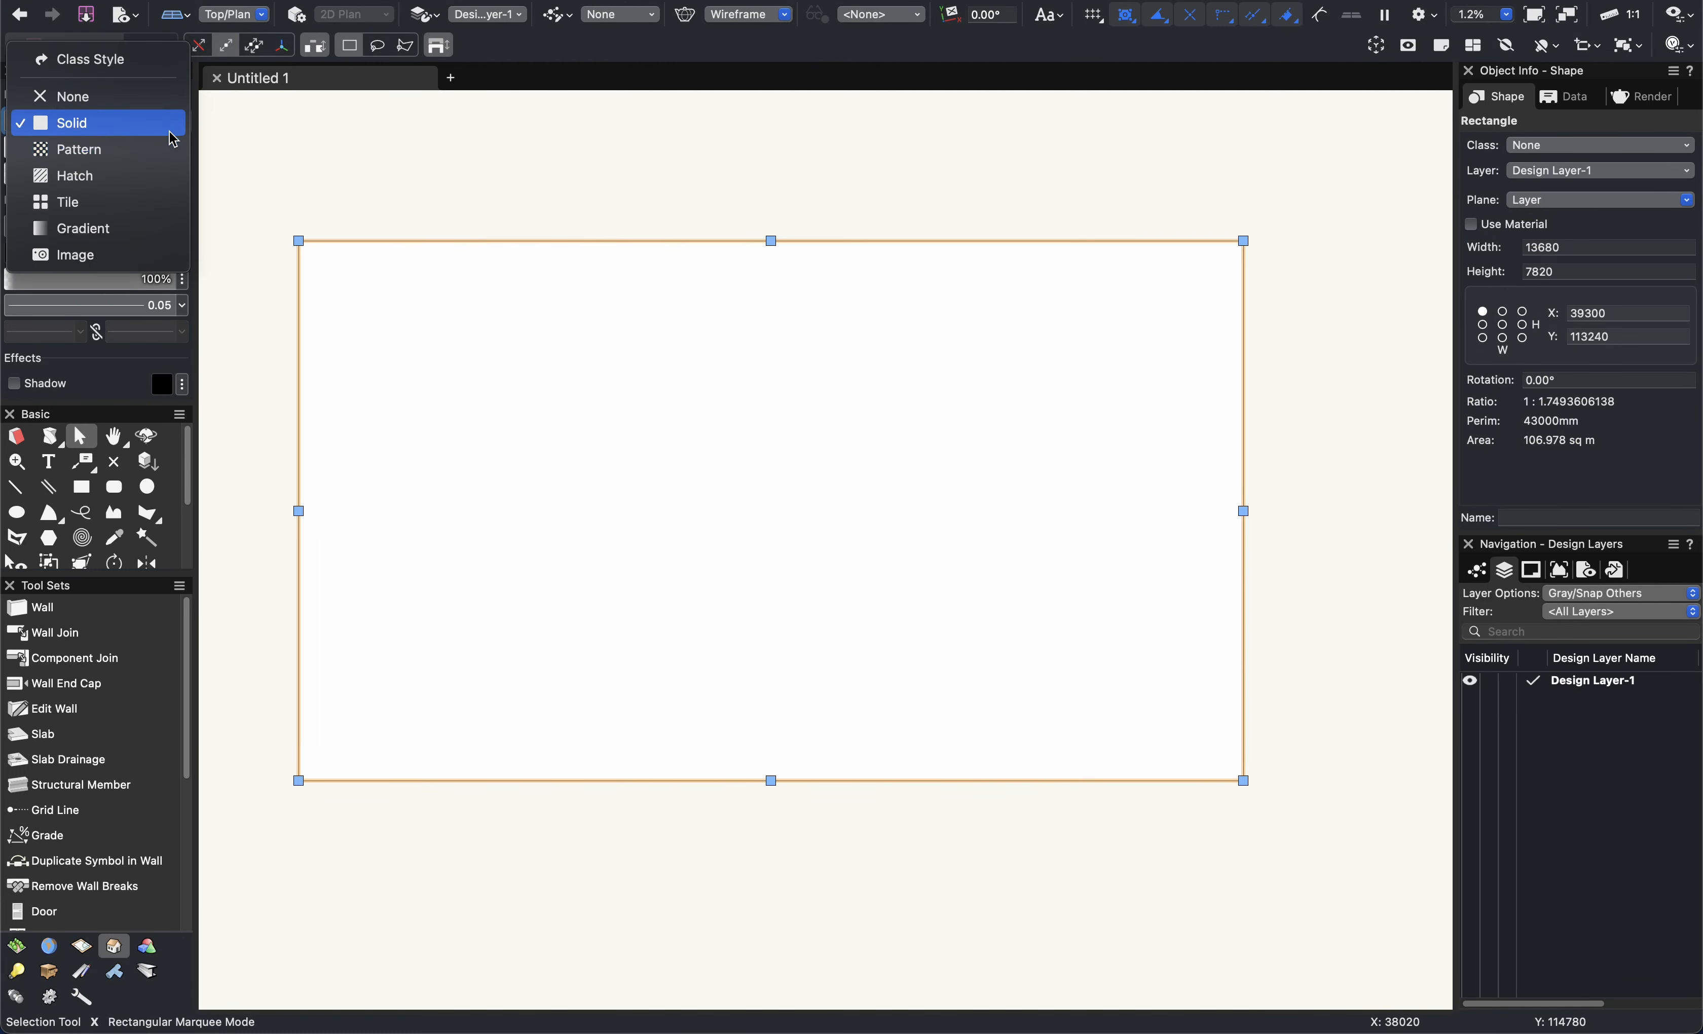
click(171, 116)
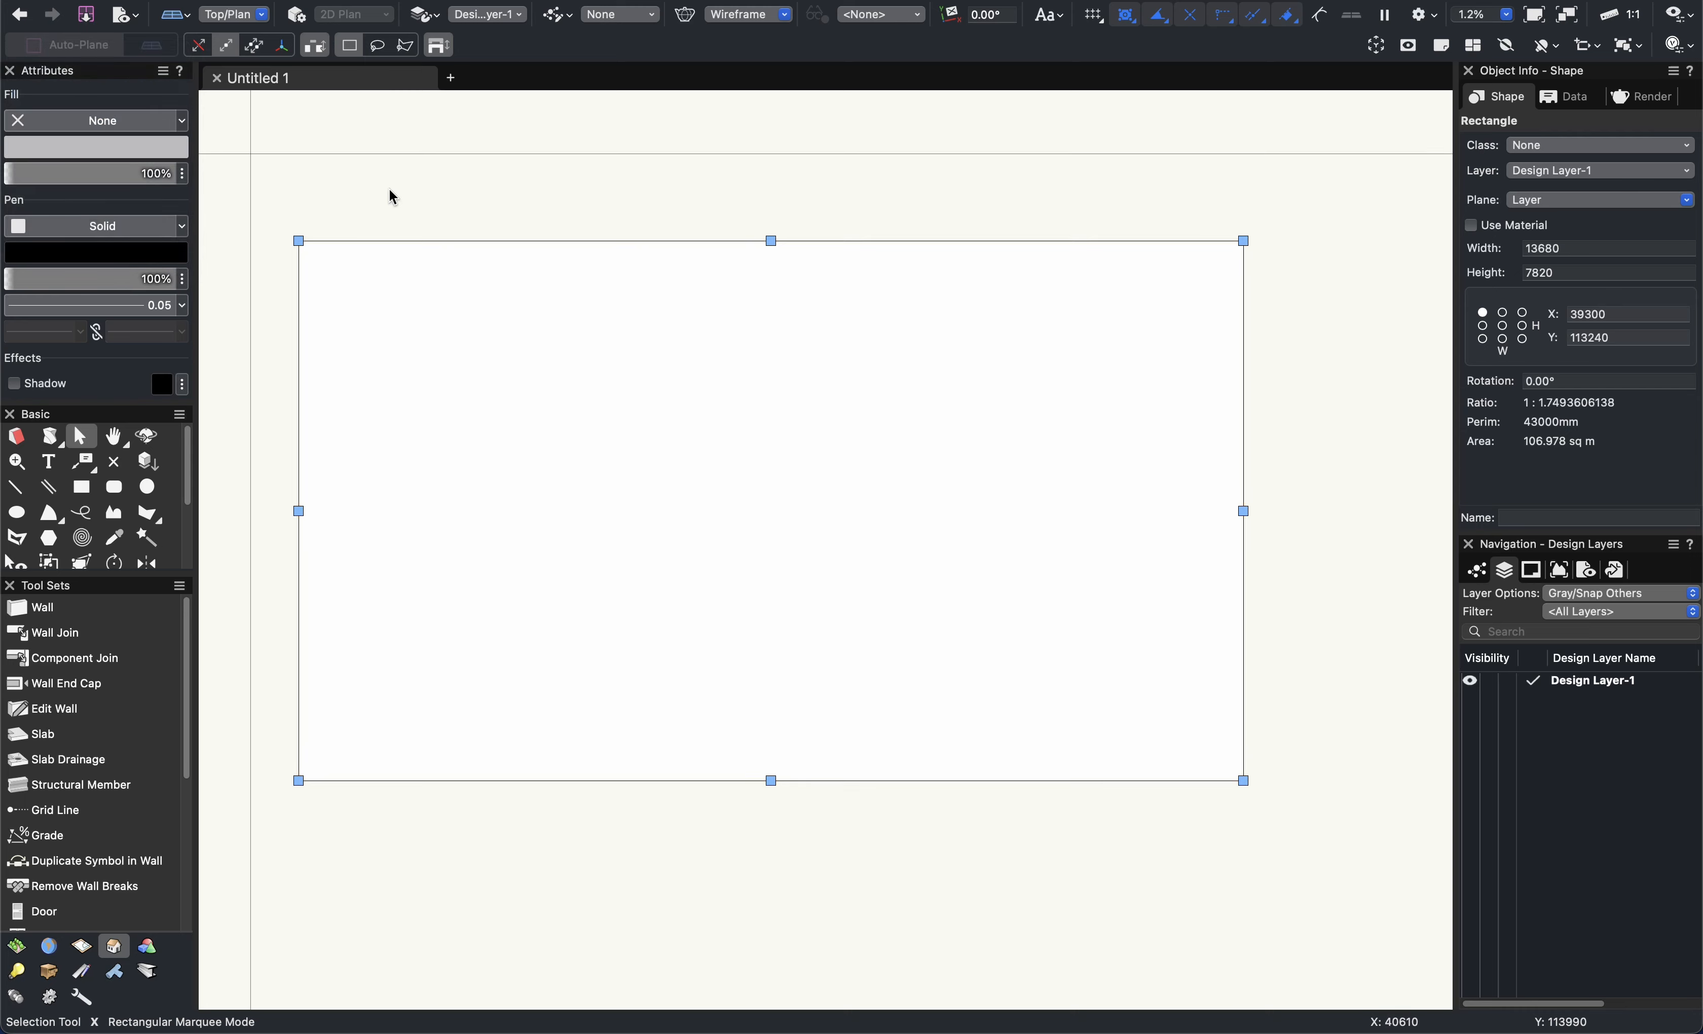
Set the rectangle's fill to Solid and choose dark red as its fill colour.
click(393, 195)
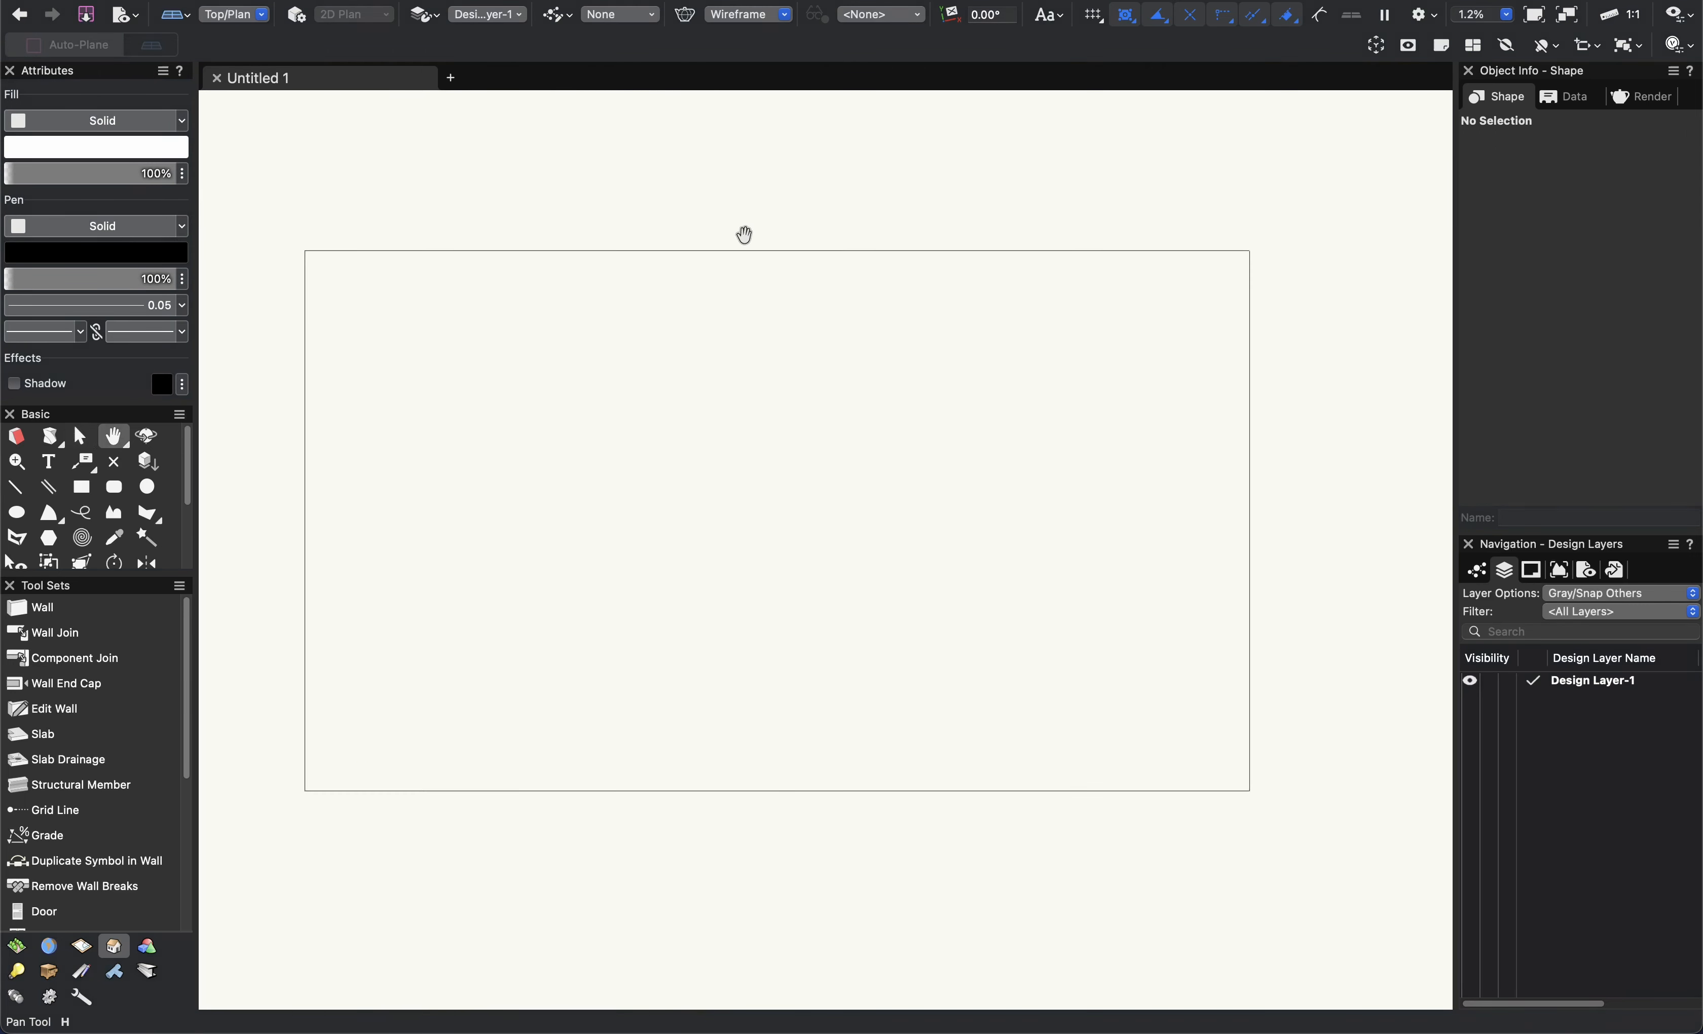
click(645, 251)
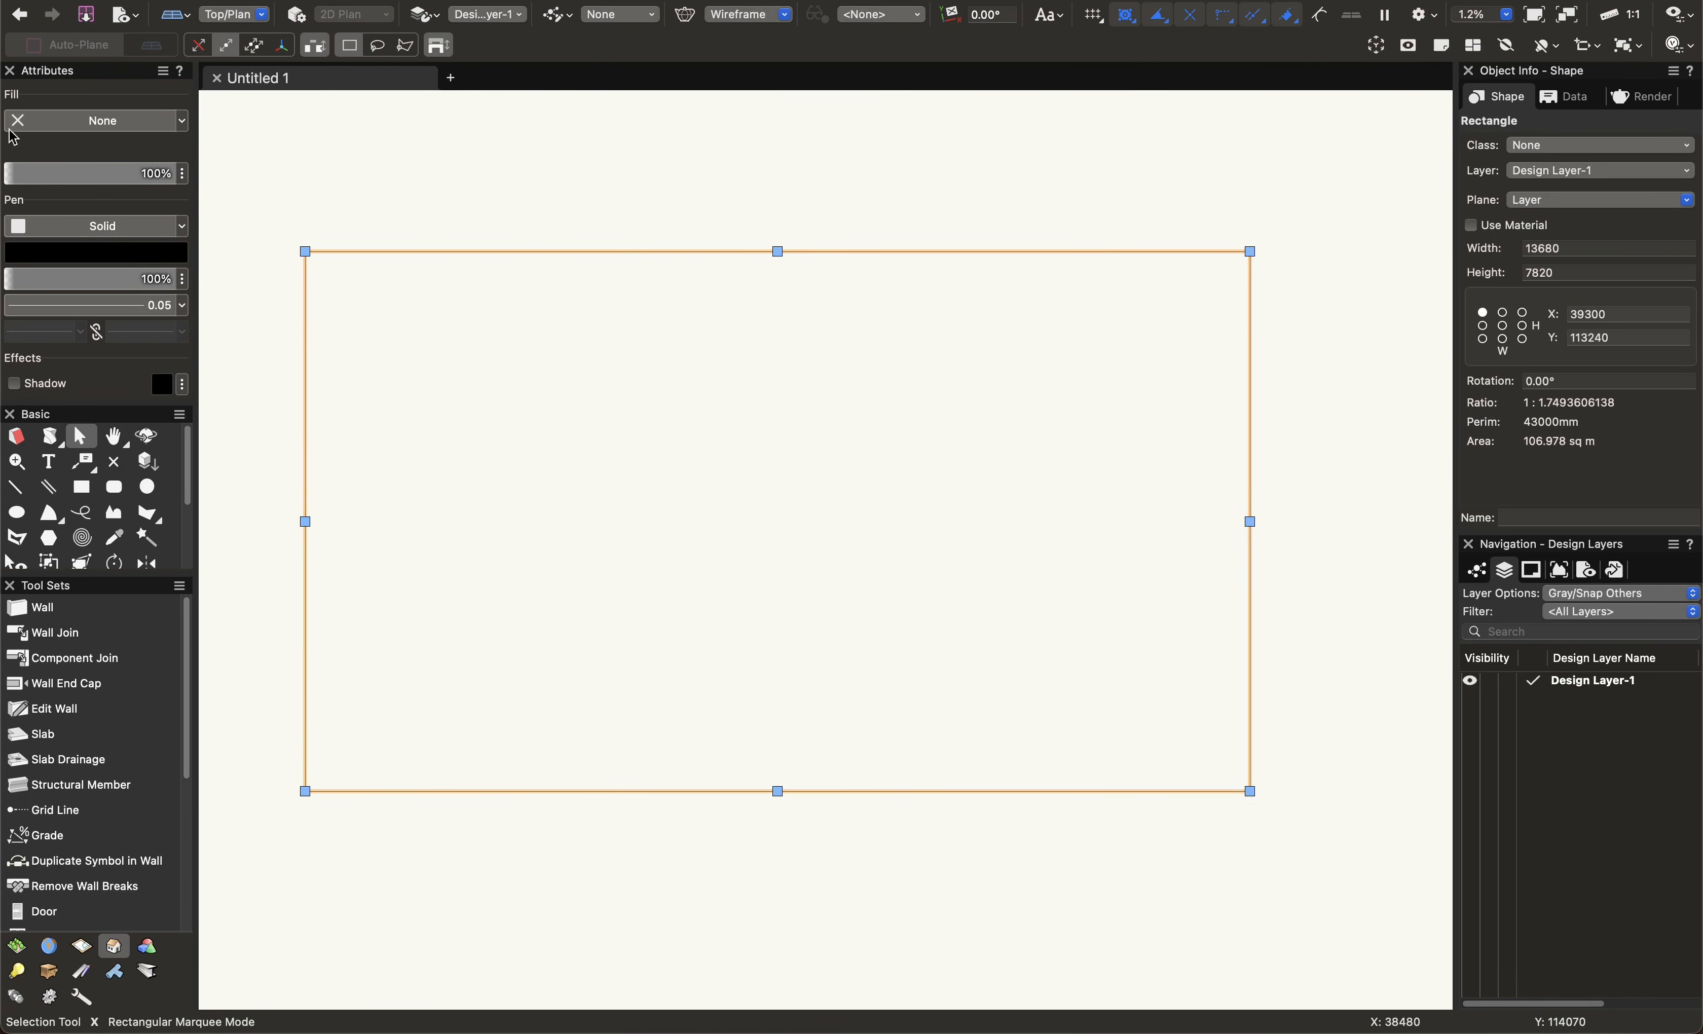
click(139, 120)
click(83, 162)
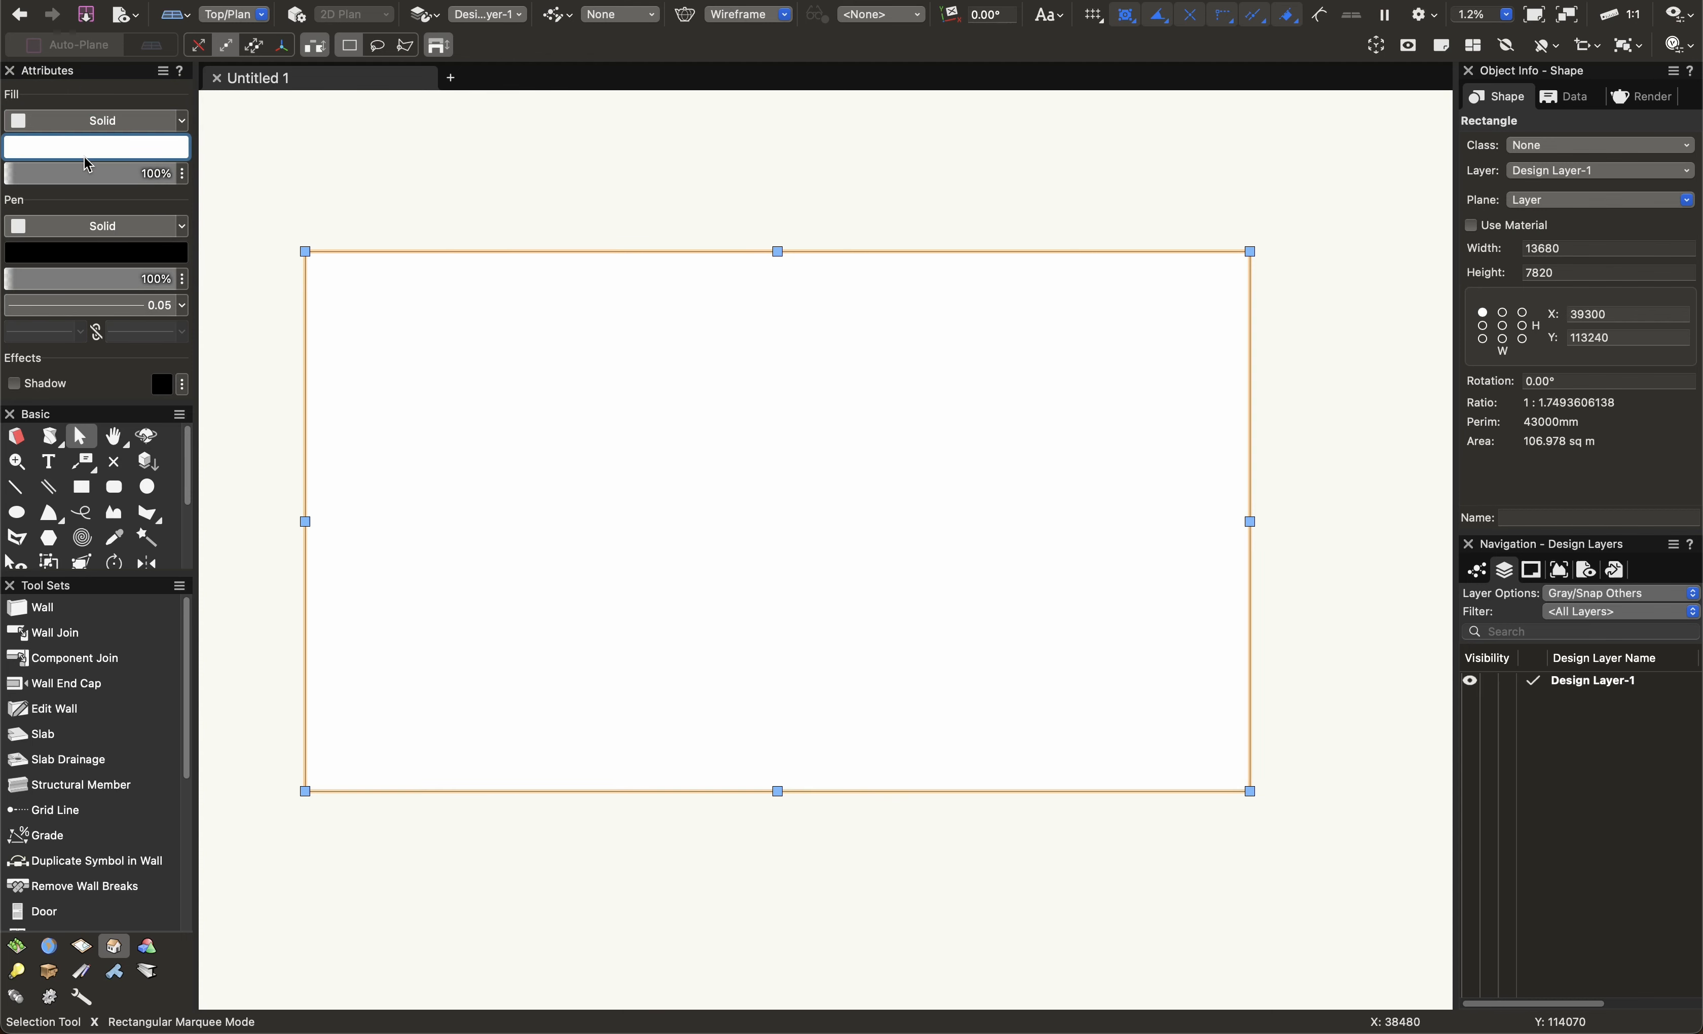
click(83, 153)
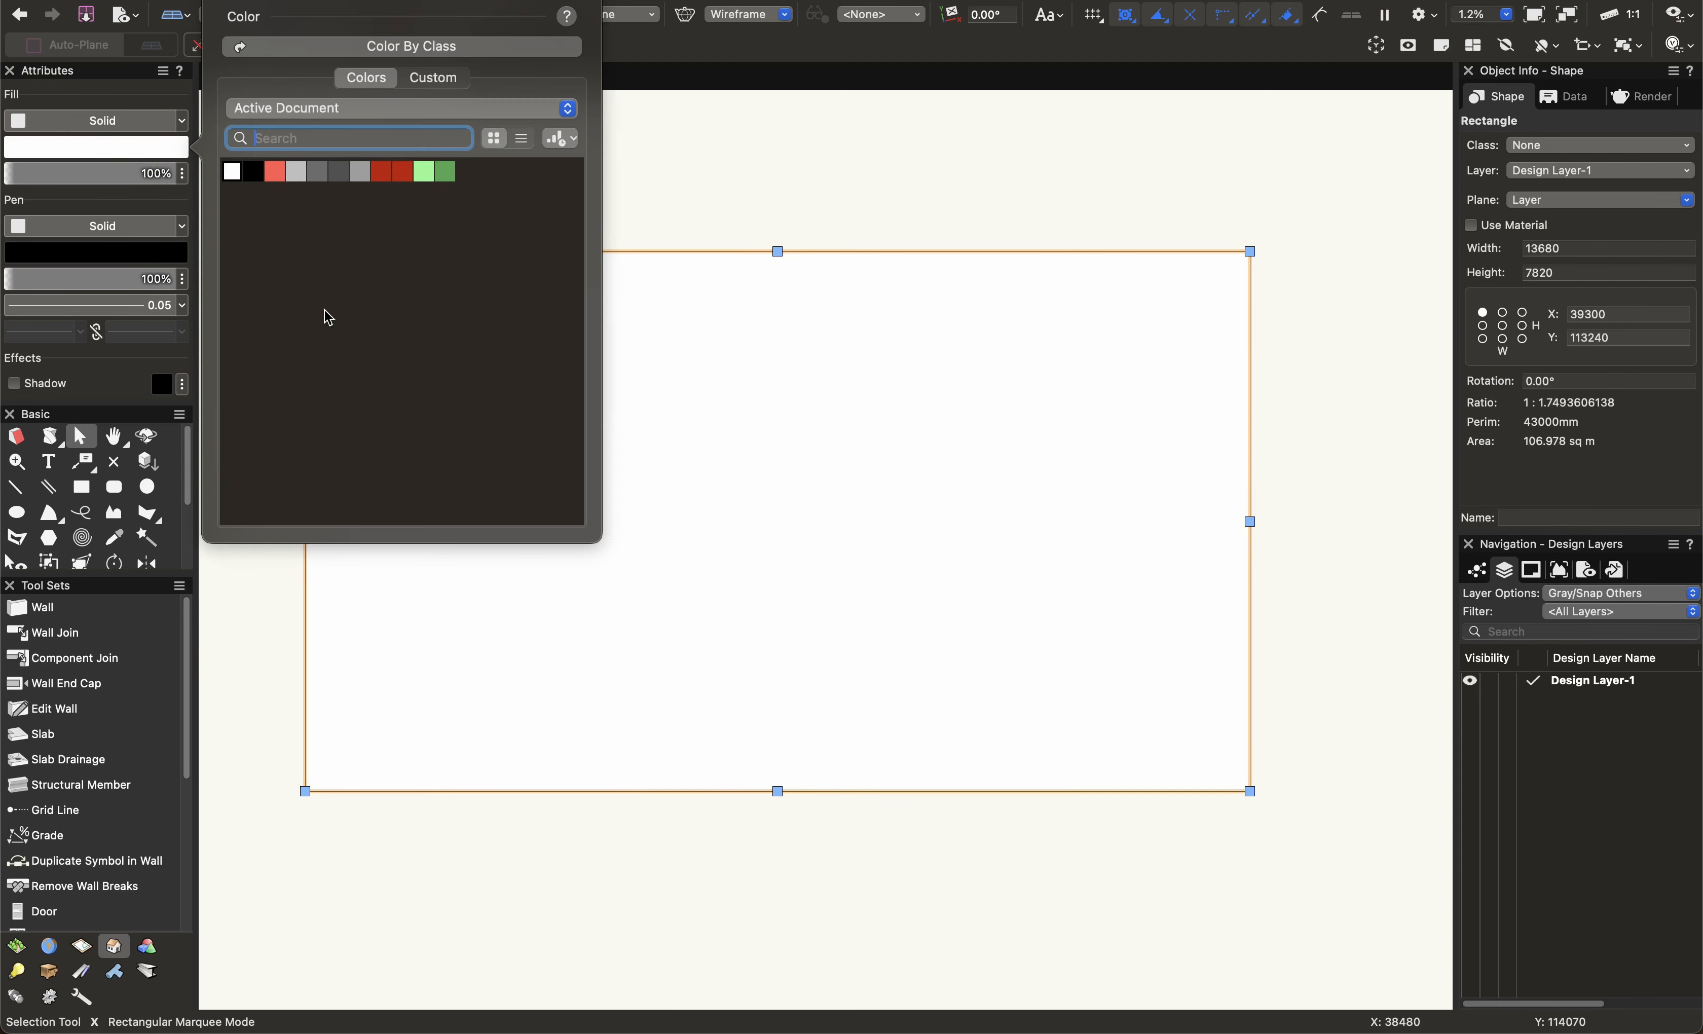
click(382, 171)
click(513, 190)
Place a copy of the red rectangle to its right and set the copy's fill colour to light grey.
scroll(697, 494, down, 4)
alt+drag(671, 543, 939, 532)
scroll(898, 482, up, 4)
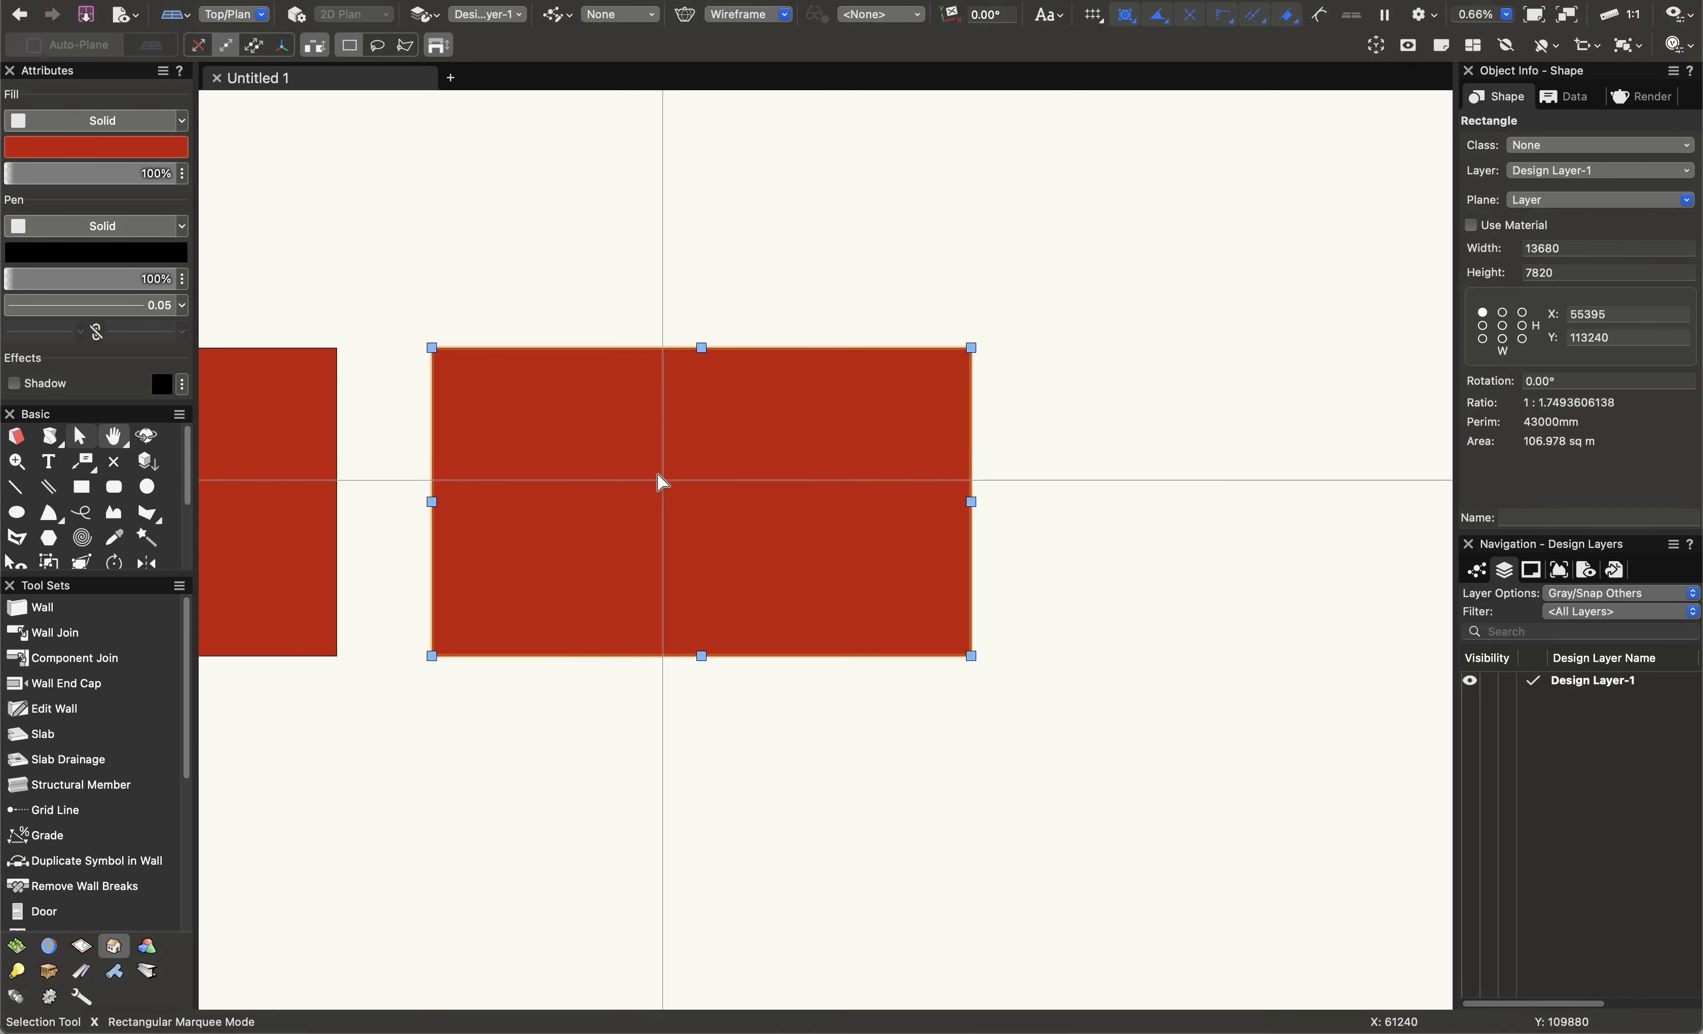
scroll(662, 481, up, 2)
click(91, 147)
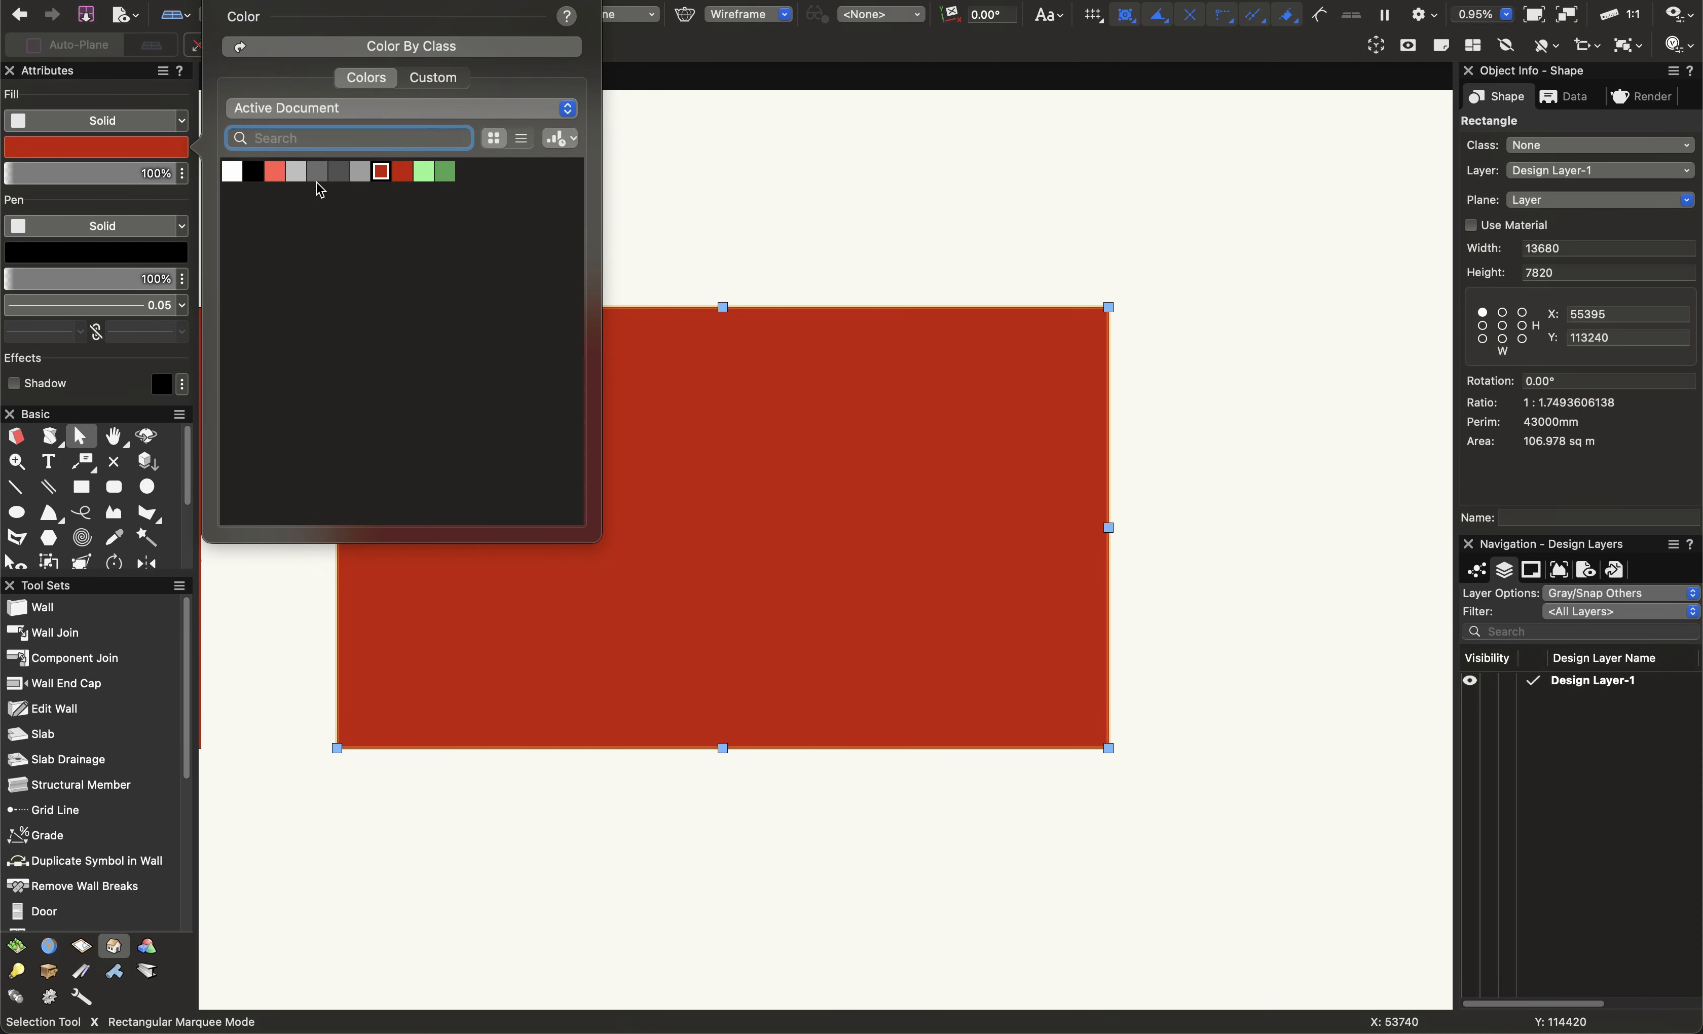
click(296, 172)
click(637, 153)
Inspect the red and grey rectangles side by side, selecting each one in turn.
scroll(599, 258, down, 4)
middle_drag(599, 258, 890, 290)
scroll(626, 286, up, 1)
middle_drag(626, 286, 629, 316)
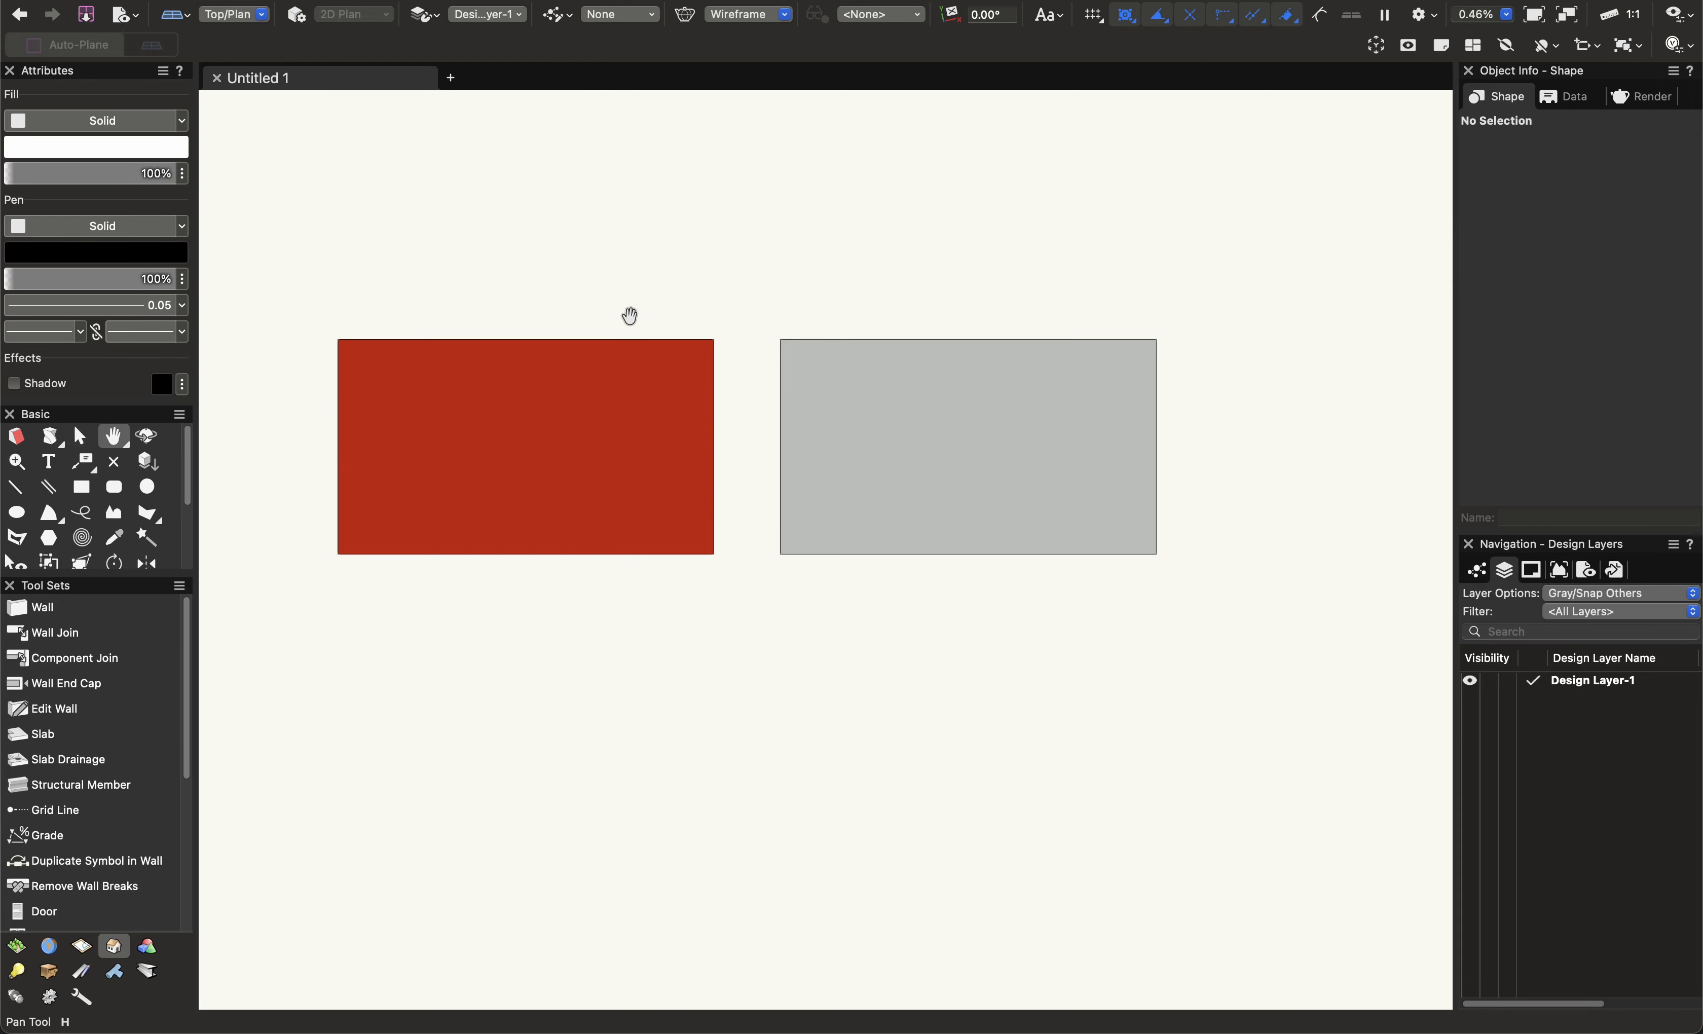
key(x)
click(892, 418)
click(597, 426)
click(671, 272)
click(645, 478)
click(717, 279)
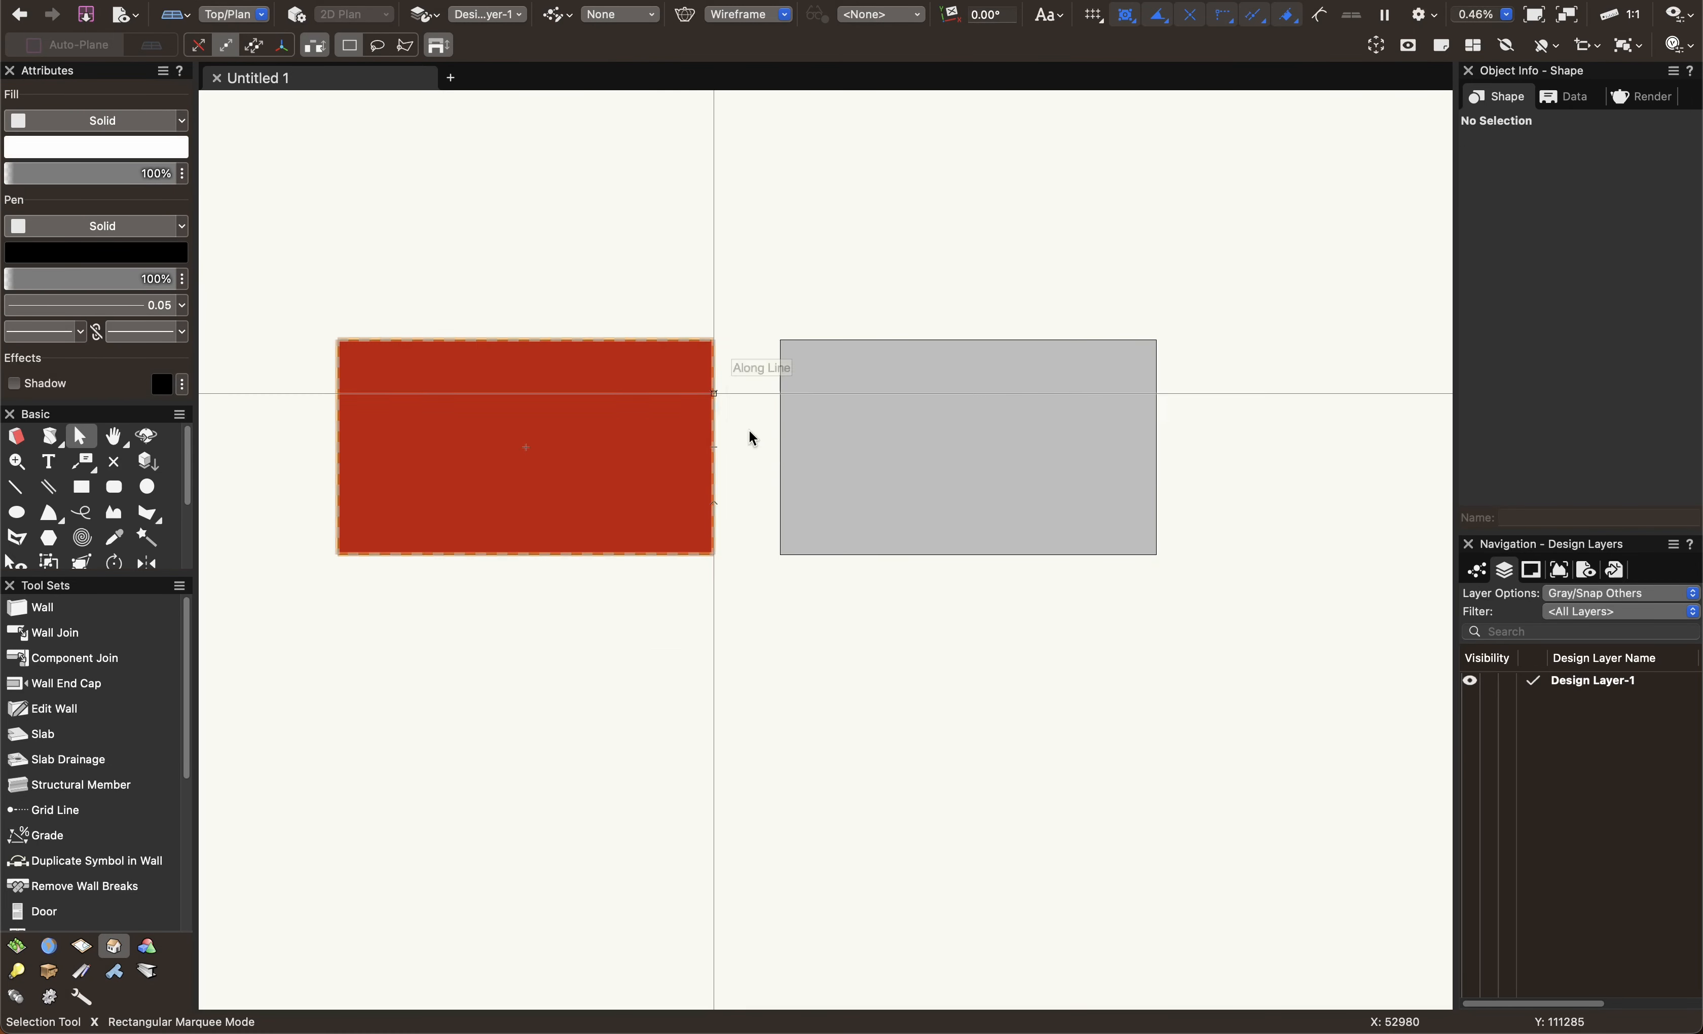
Place a copy of the grey rectangle below the two rectangles and set its solid fill colour to white.
alt+drag(855, 468, 571, 739)
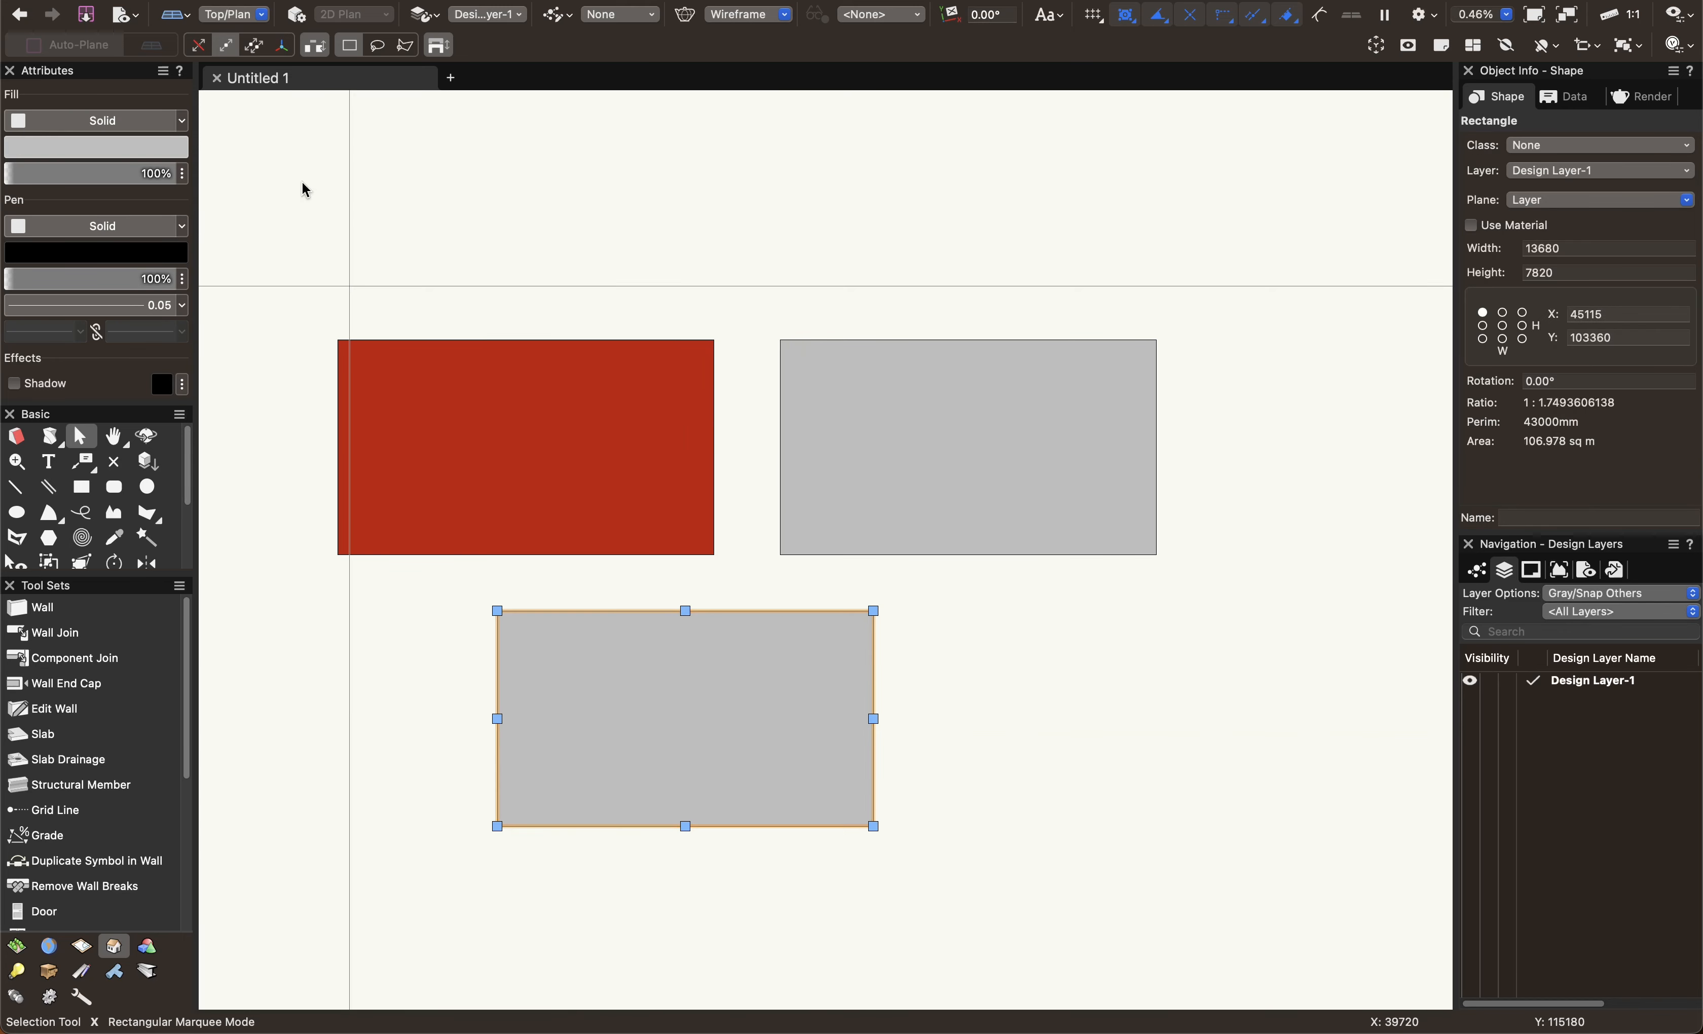
click(180, 122)
click(178, 128)
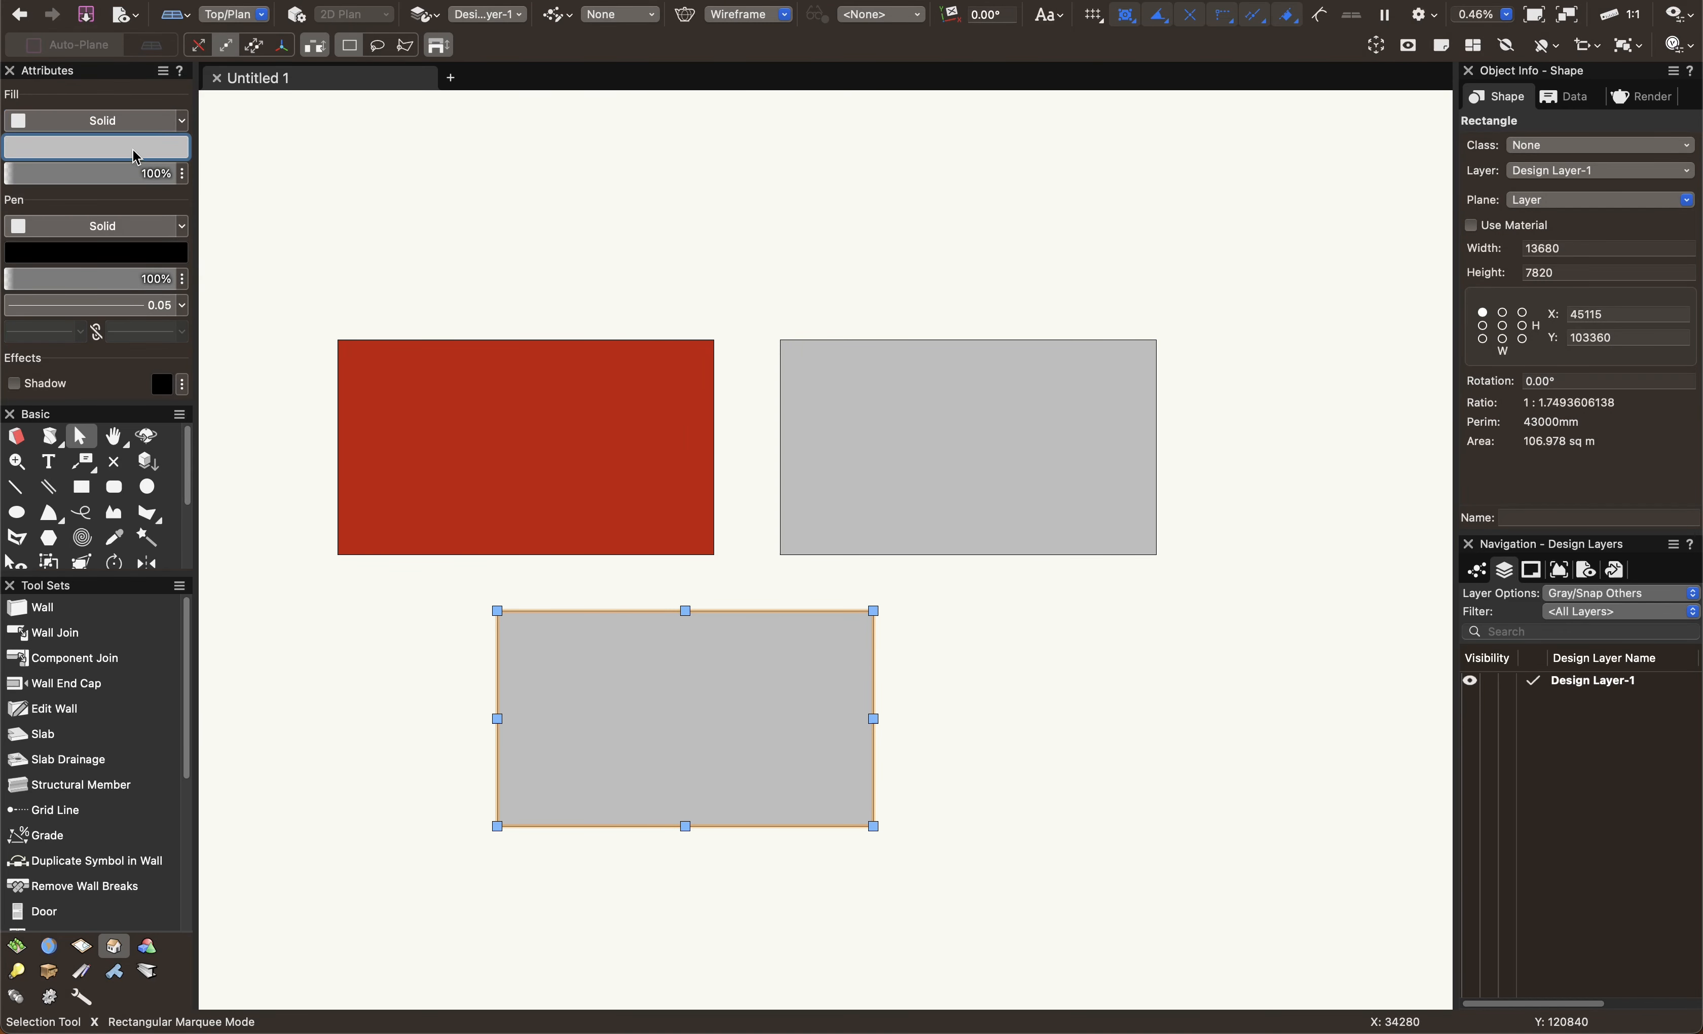
click(137, 150)
click(233, 171)
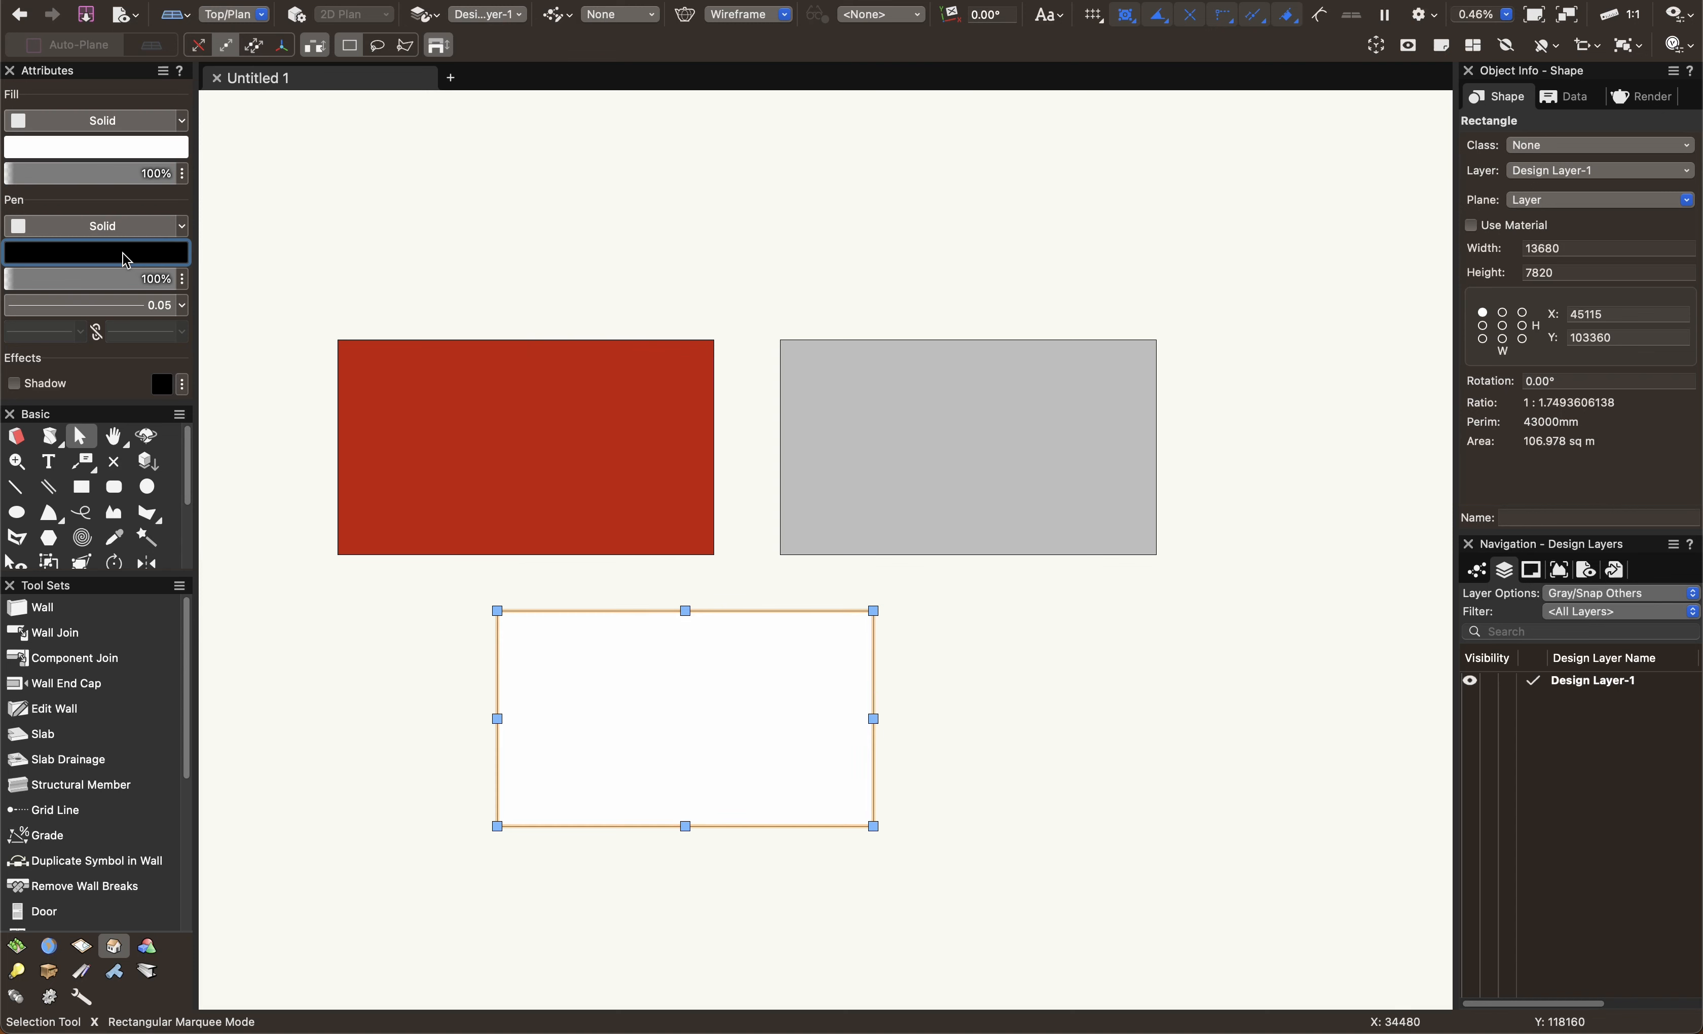
Set the white rectangle's pen thickness to 0.70.
scroll(612, 729, up, 5)
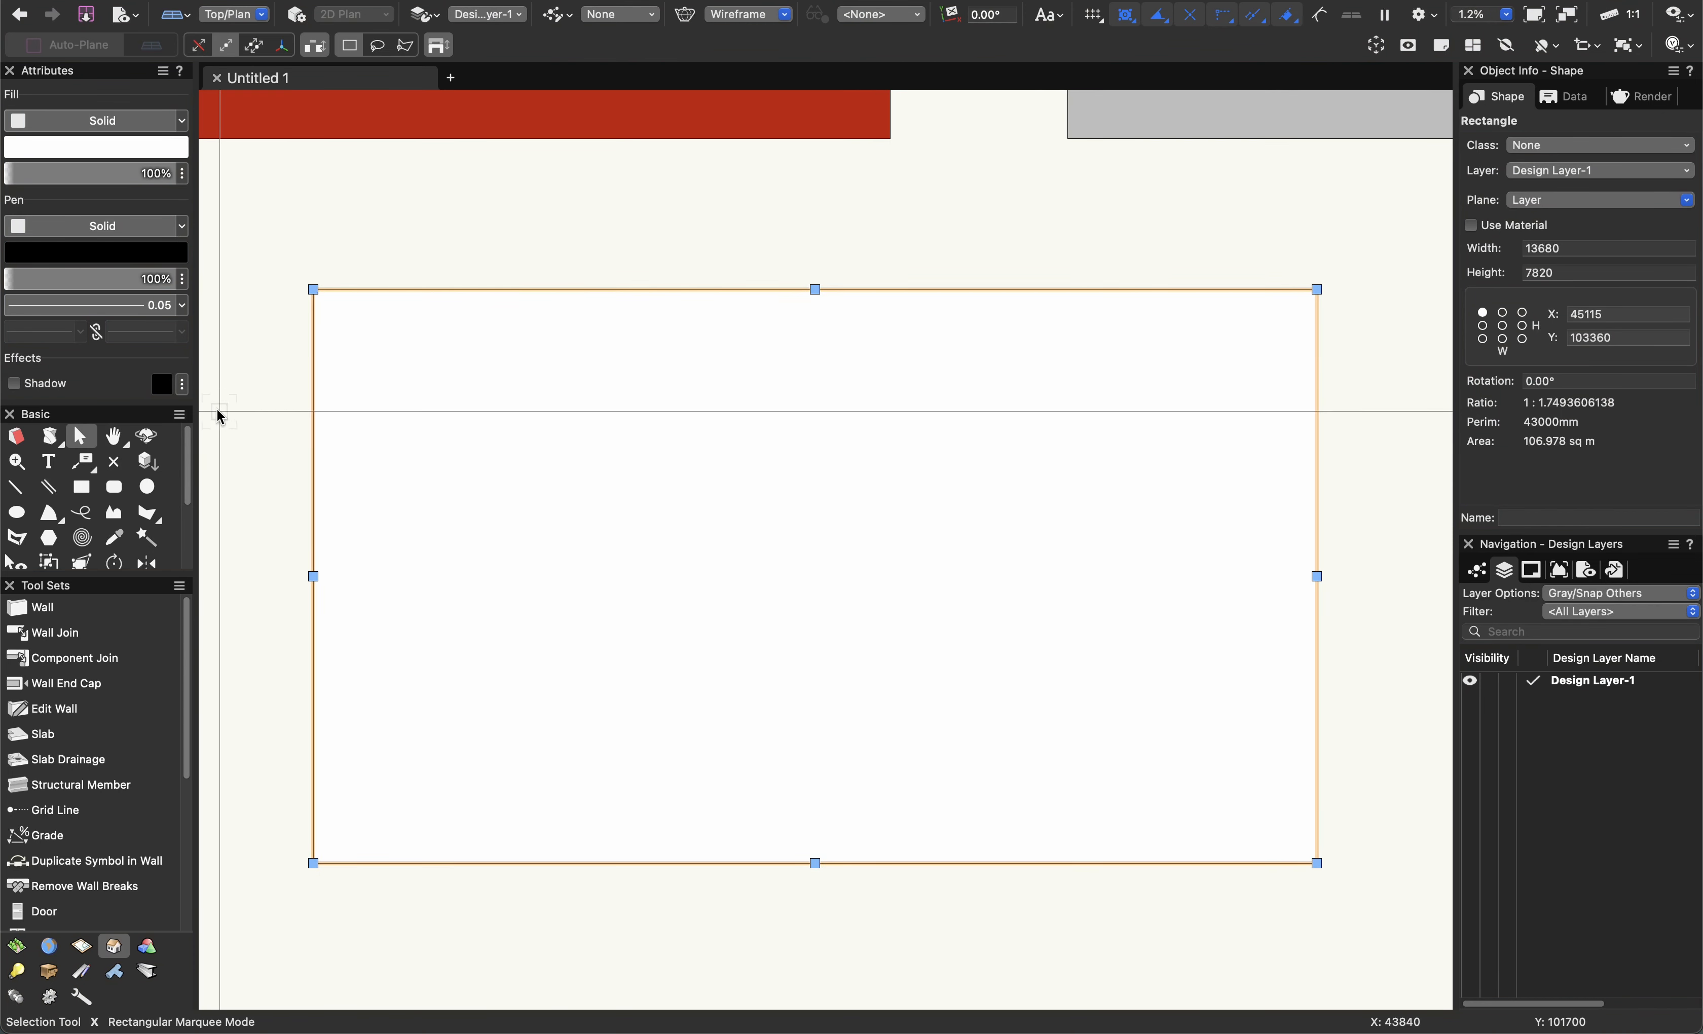
click(334, 253)
scroll(264, 327, up, 5)
scroll(351, 298, down, 2)
scroll(363, 310, down, 3)
click(627, 494)
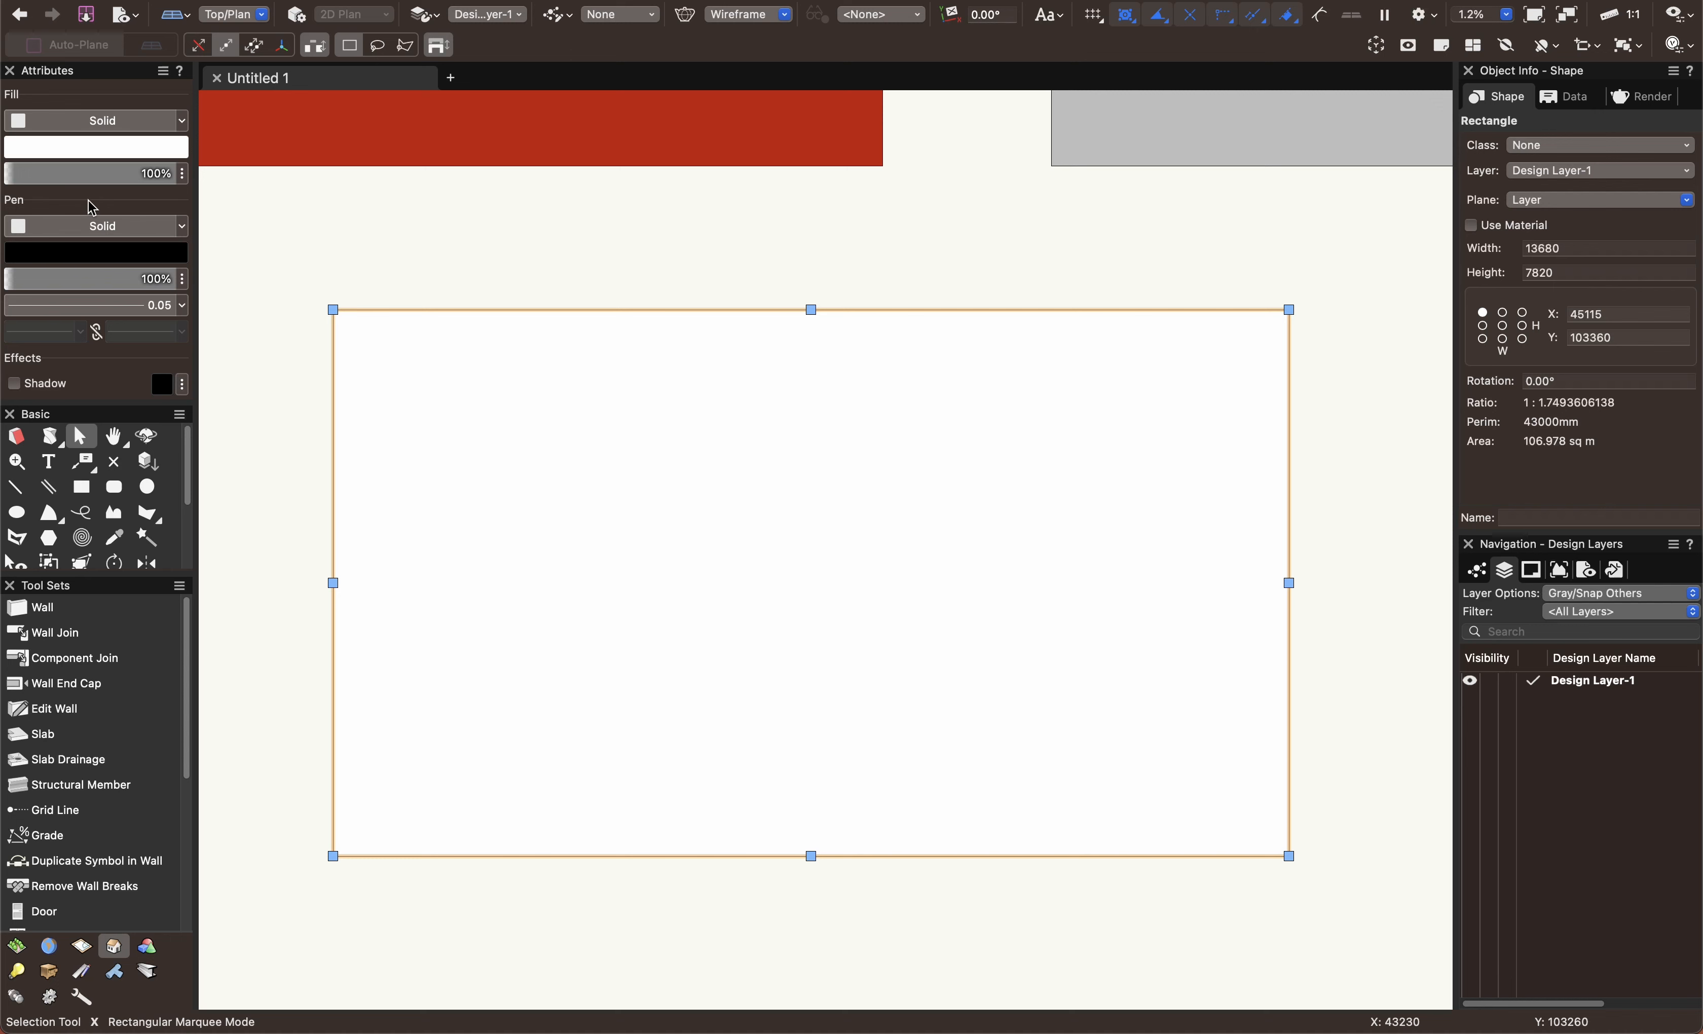
click(186, 307)
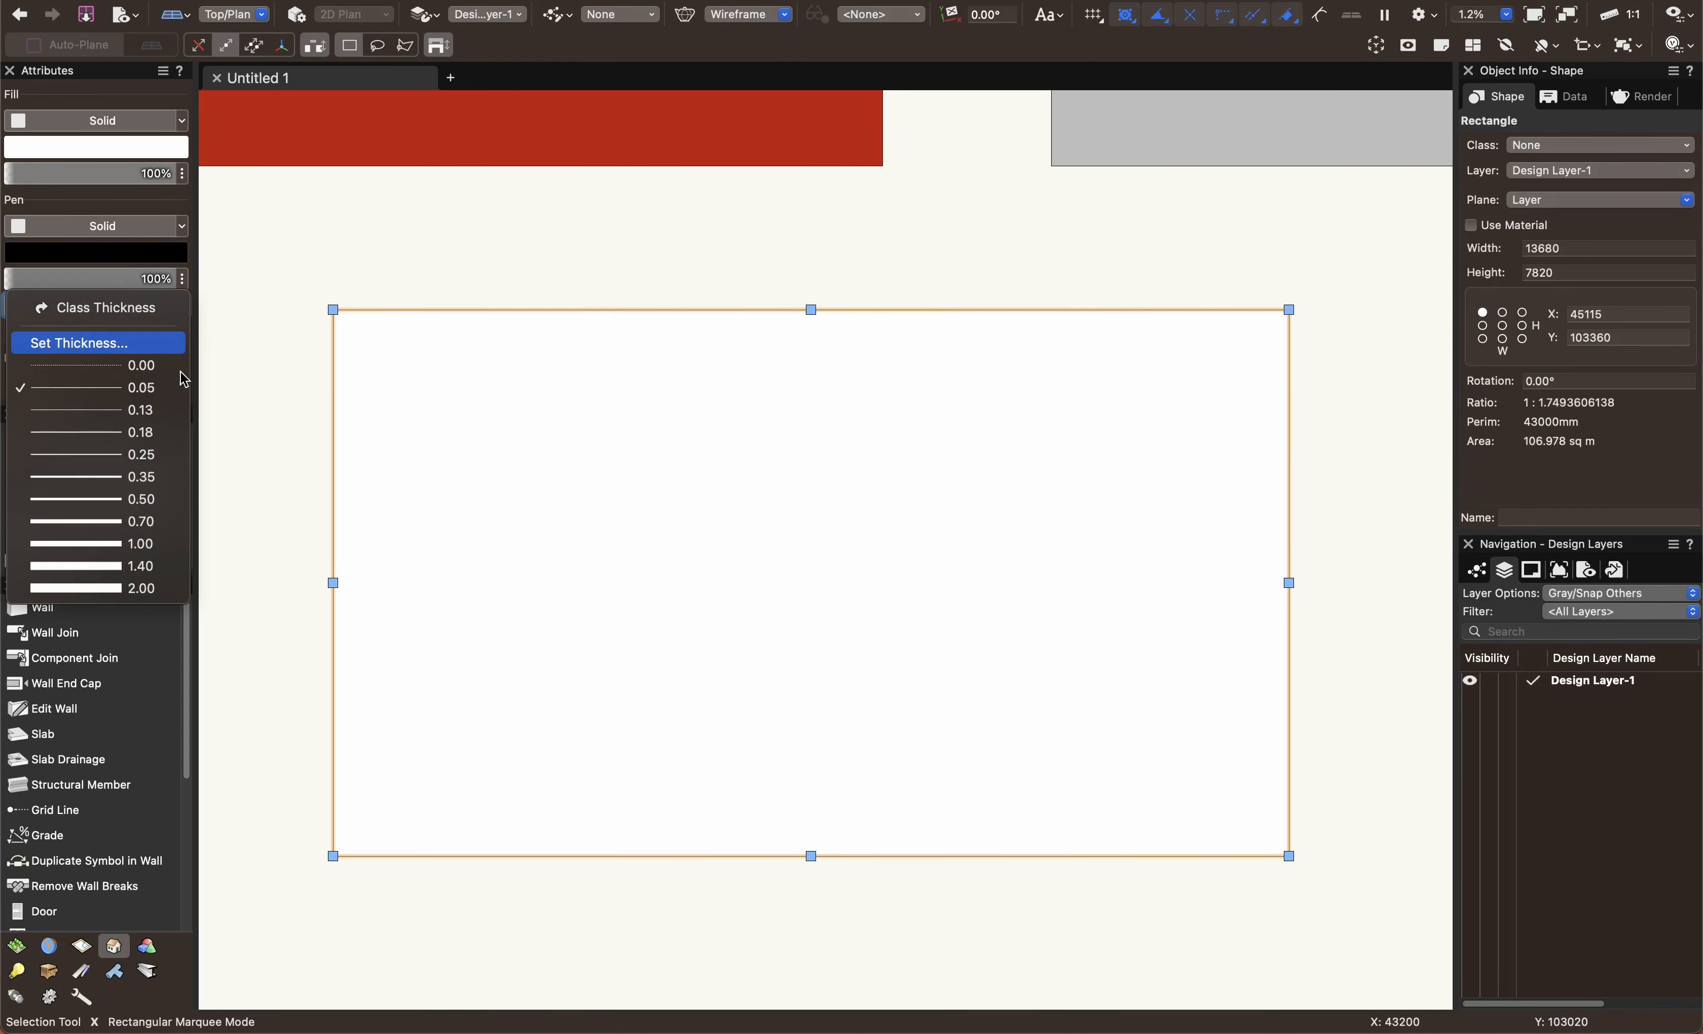
click(169, 533)
key(Escape)
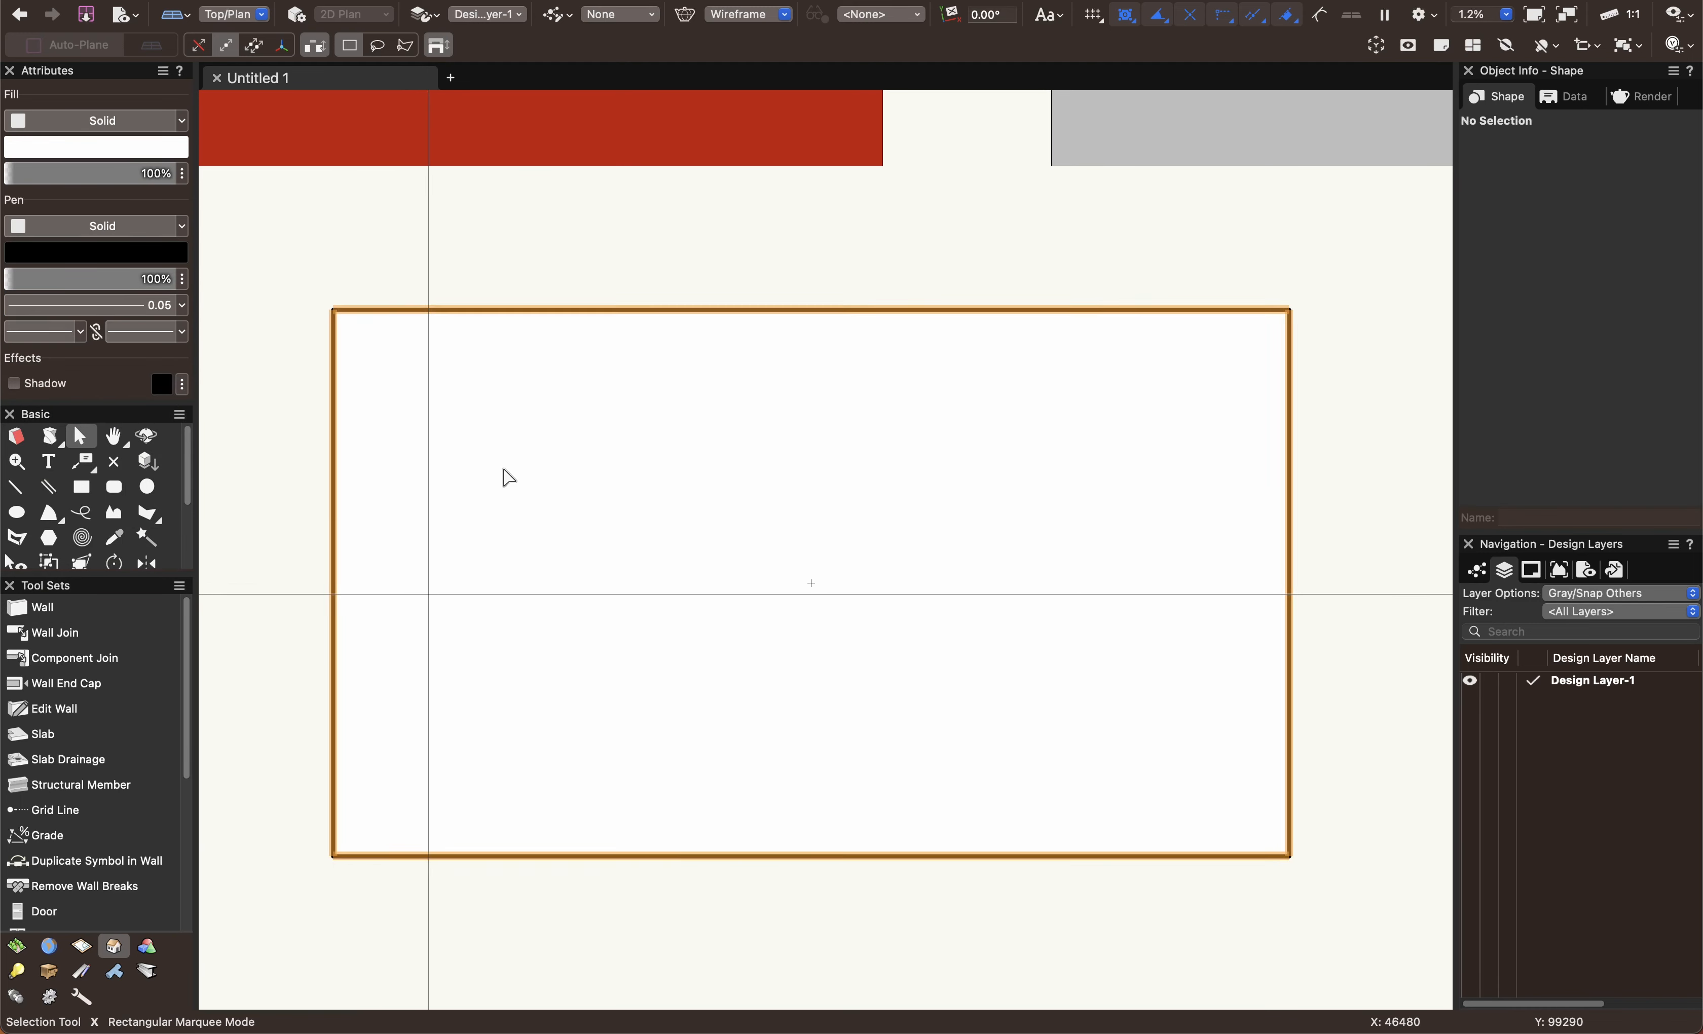
Narrow the white rectangle to about 6030 mm wide by bringing in its right edge.
scroll(528, 263, down, 2)
middle_drag(526, 264, 676, 580)
scroll(669, 574, down, 1)
middle_drag(589, 619, 404, 539)
click(708, 687)
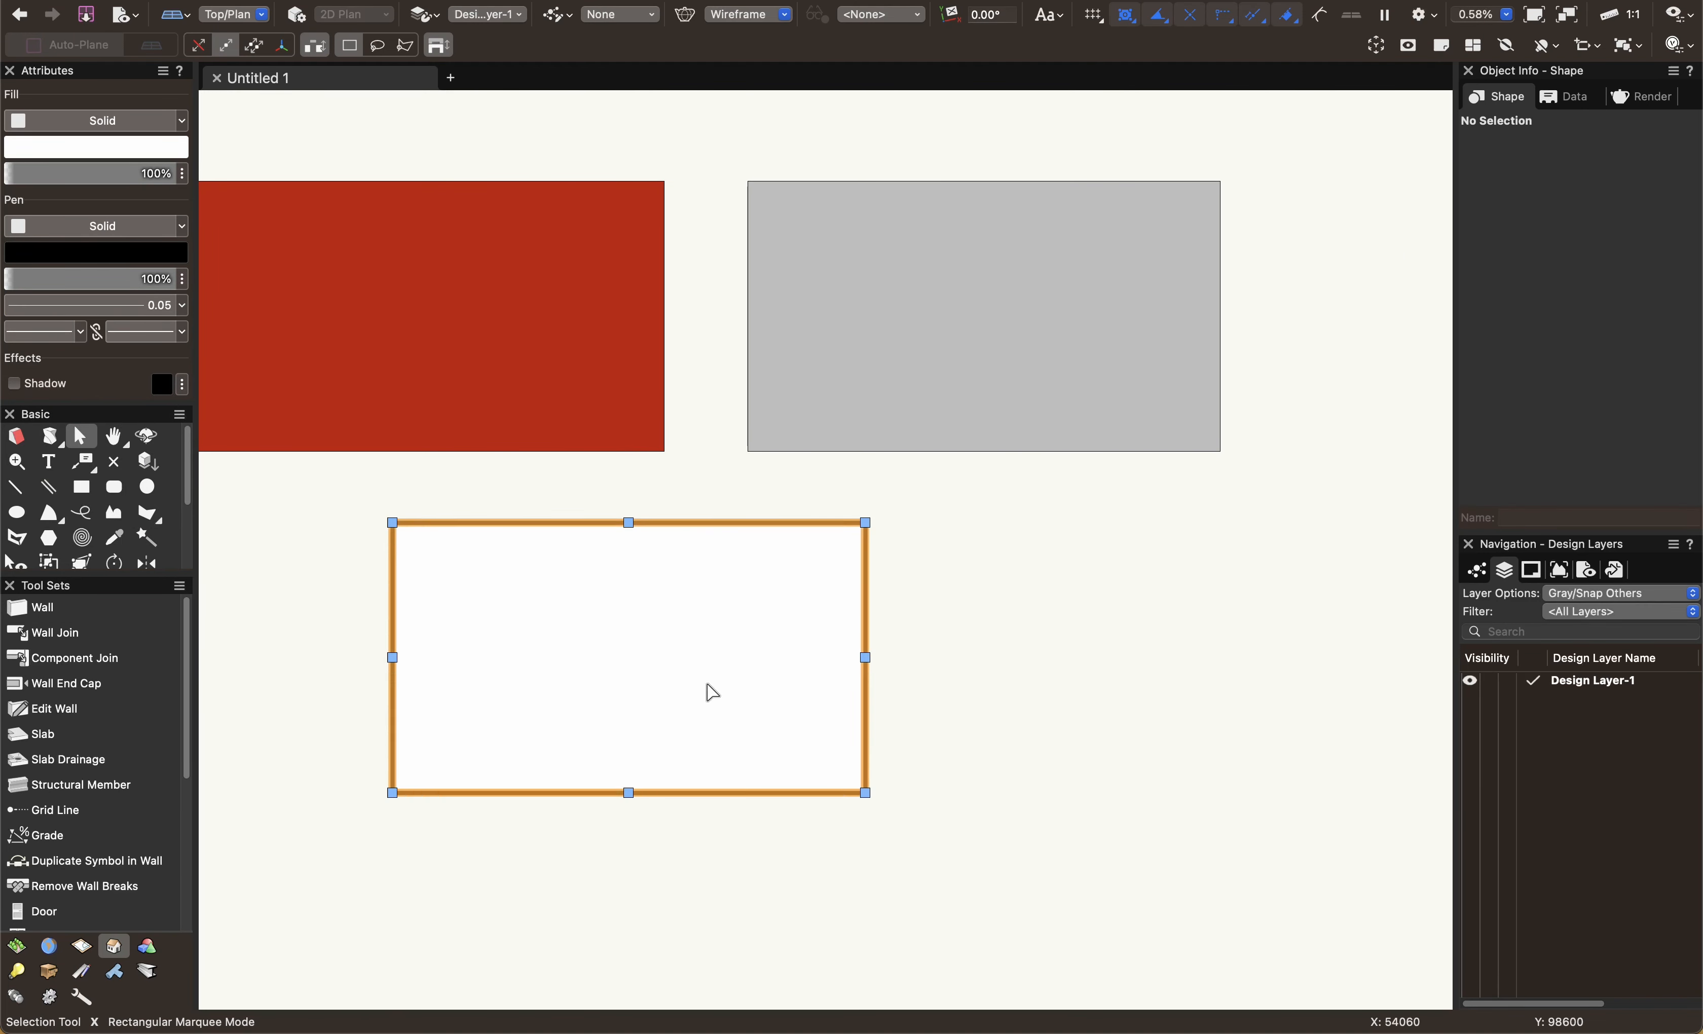
drag(827, 661, 604, 662)
key(Escape)
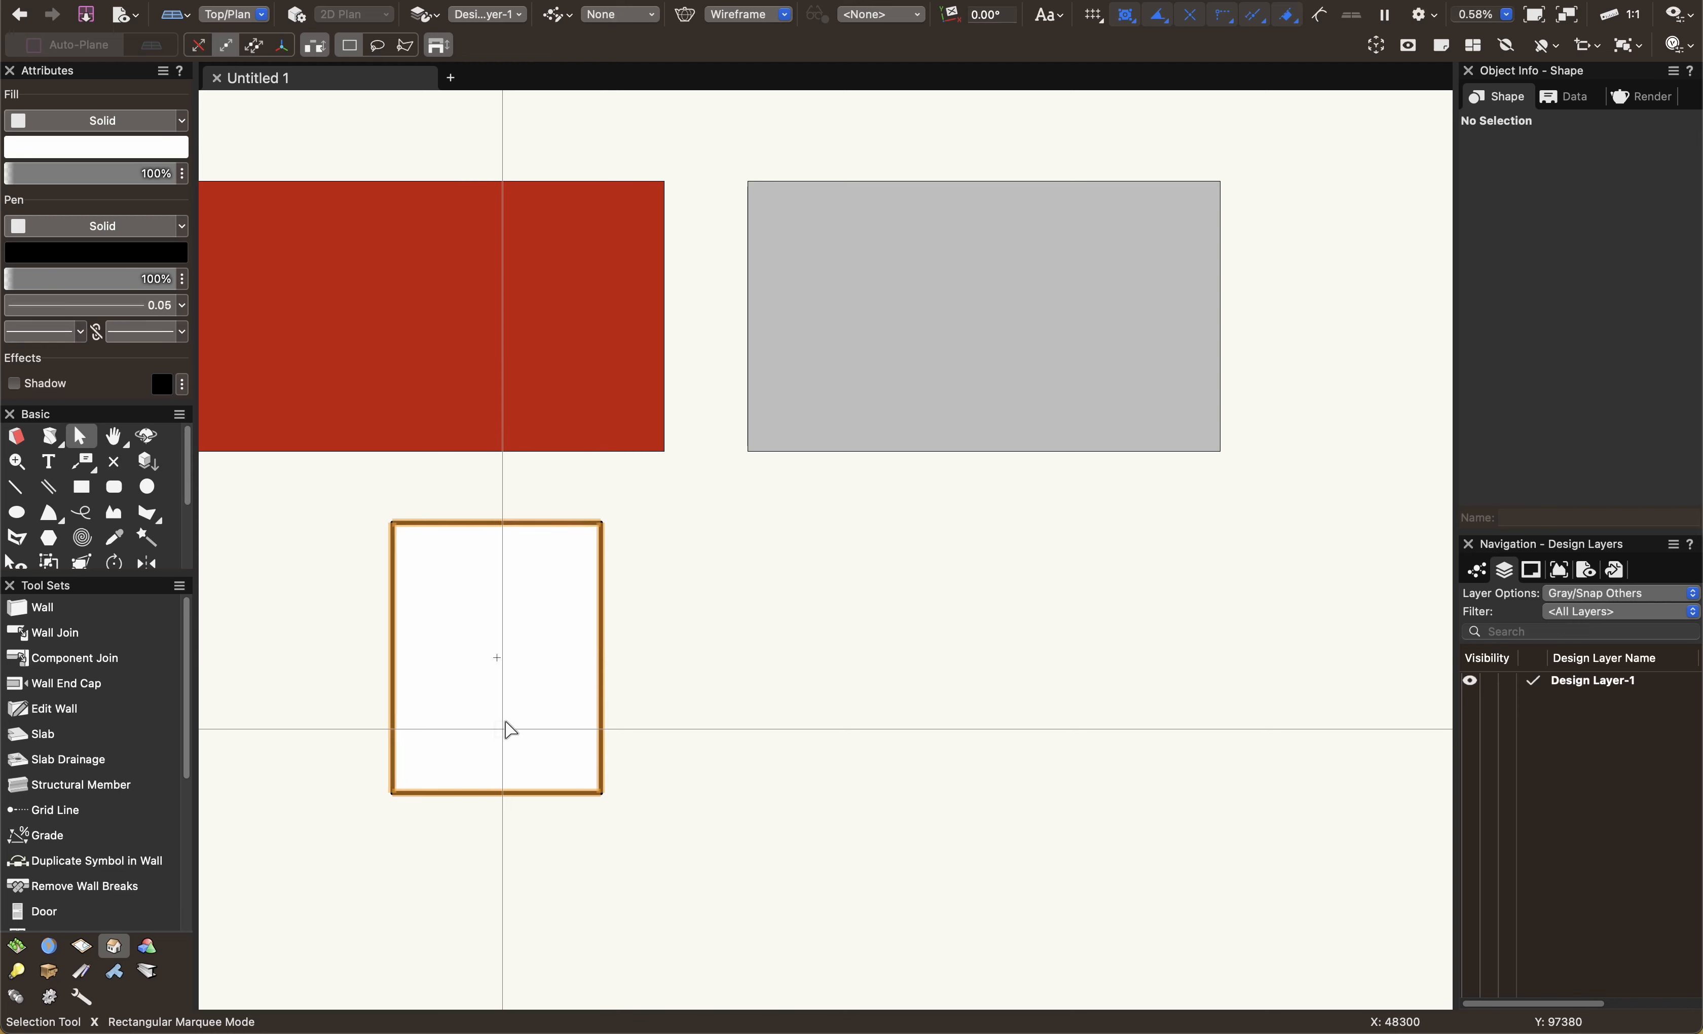
Place a copy of the narrowed white rectangle to its right, keeping the original in place.
drag(606, 725, 864, 731)
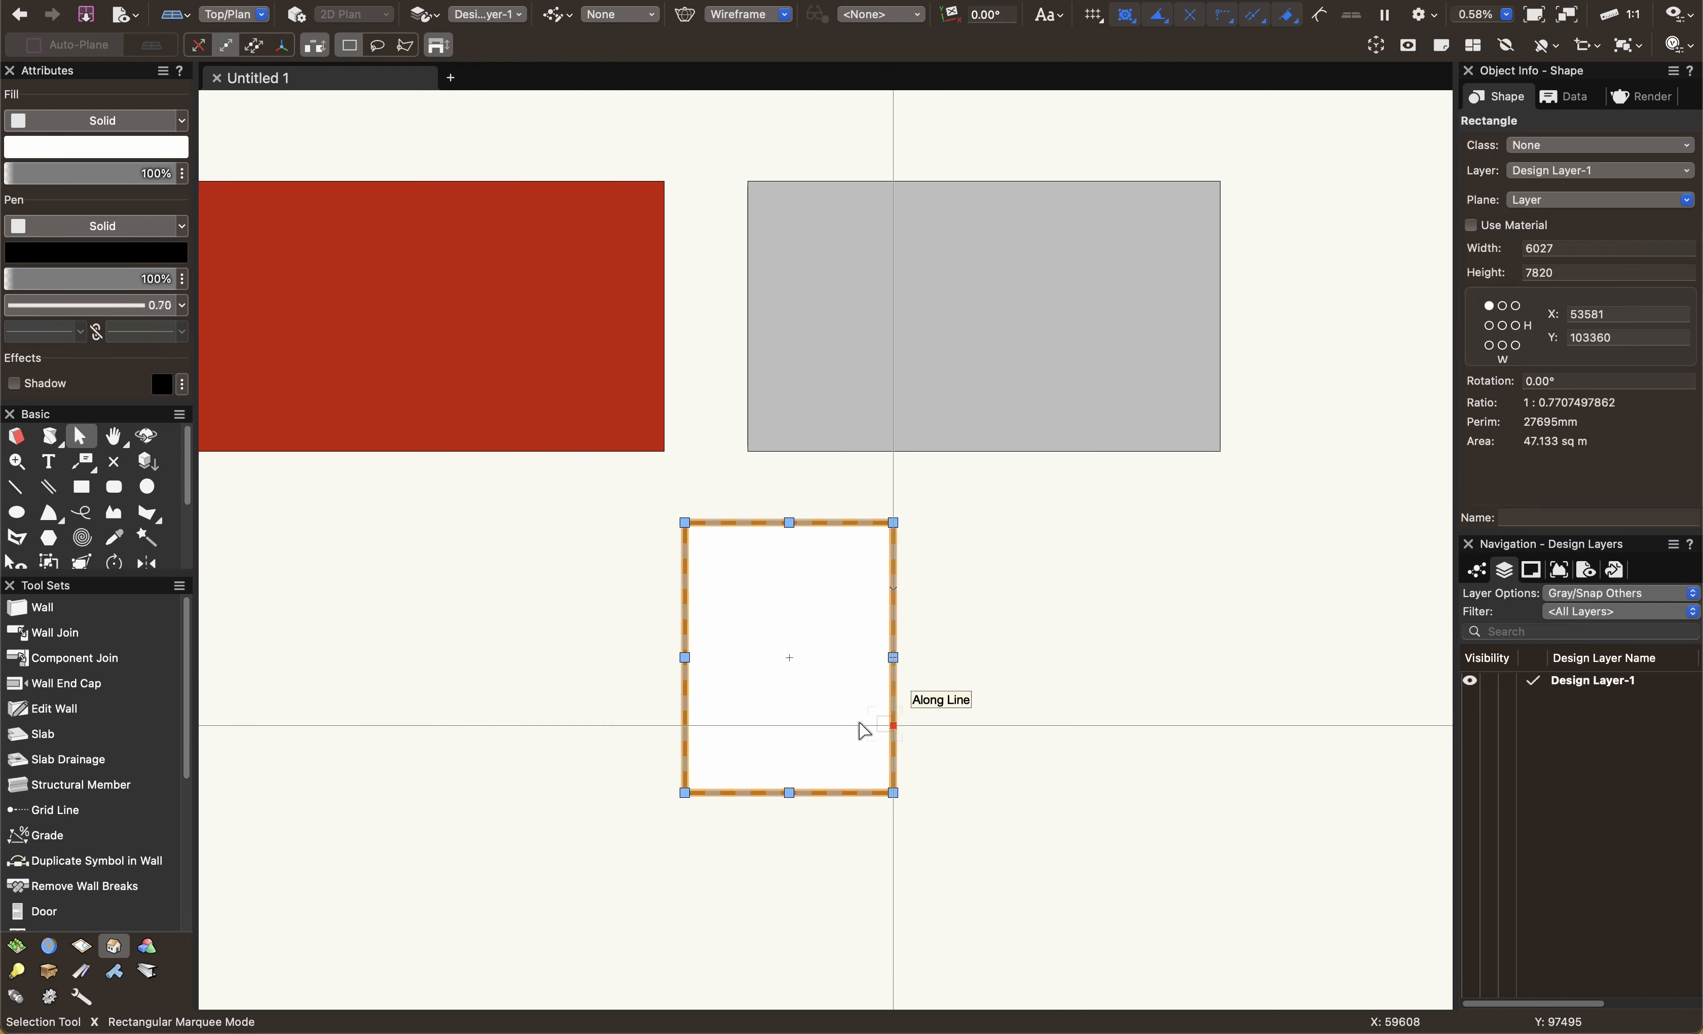
key(super+z)
alt+drag(528, 734, 769, 746)
click(987, 692)
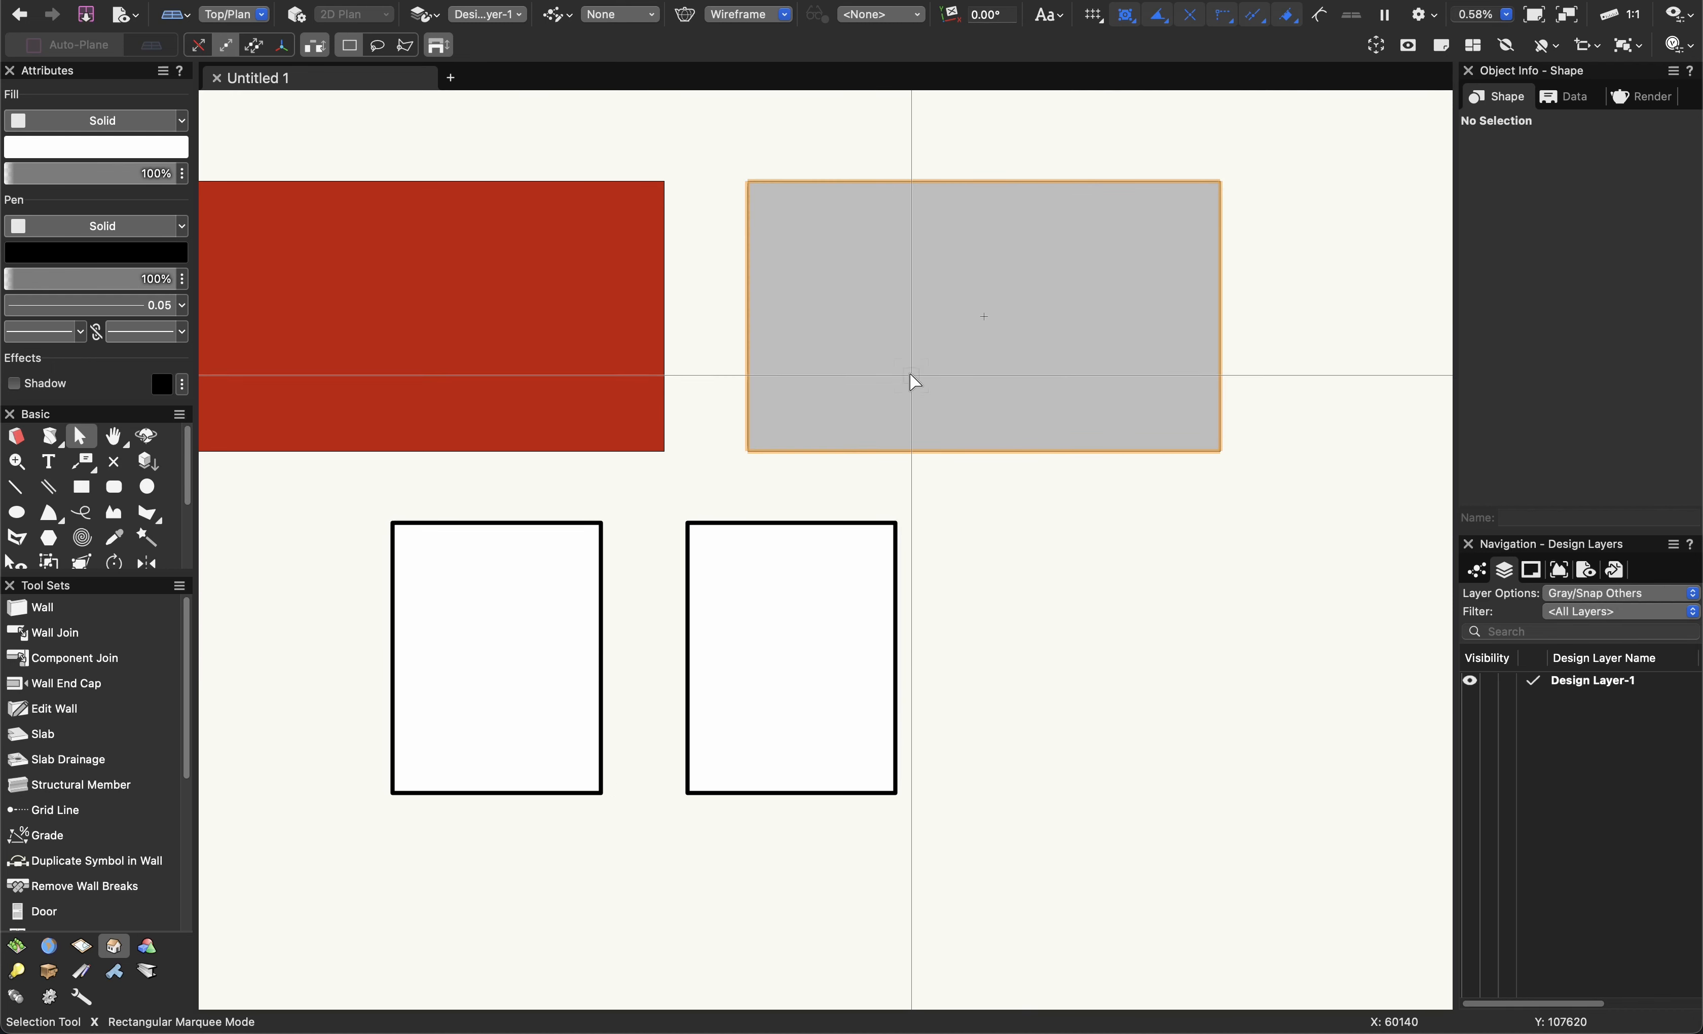
Try copying the grey rectangle into the empty area beside the white rectangles, and remove the copies.
alt+drag(919, 382, 1132, 715)
key(super+z)
drag(1038, 411, 1112, 562)
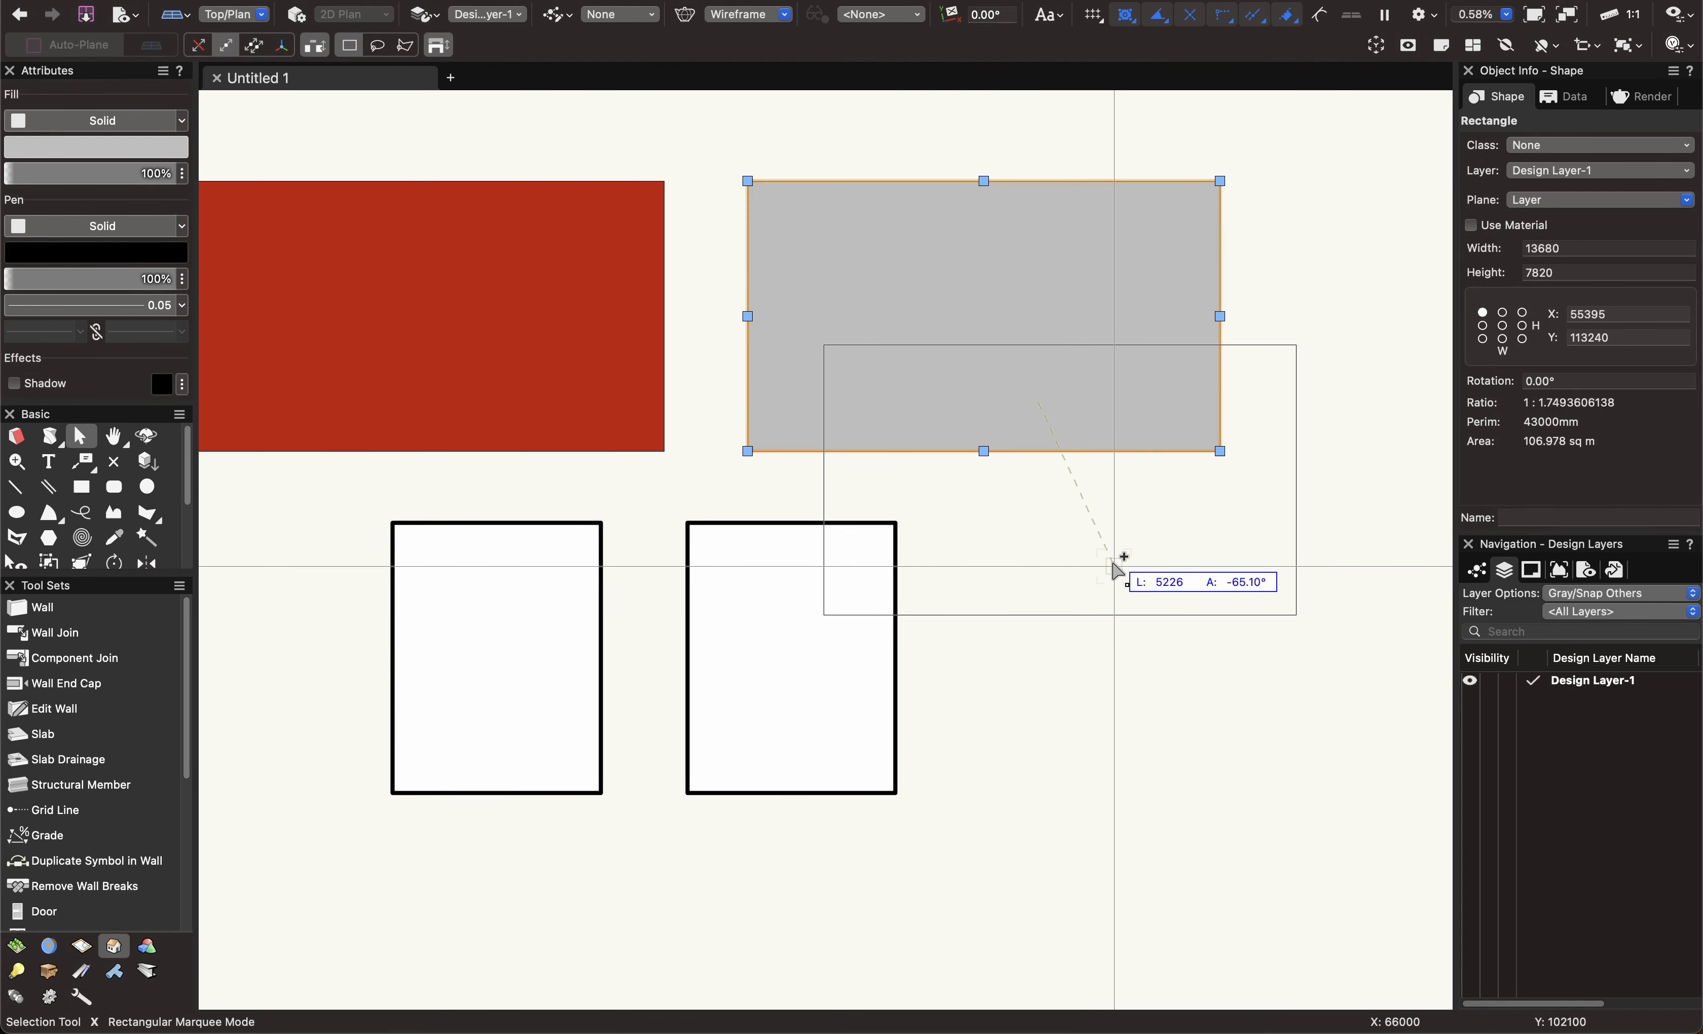
drag(1112, 561, 1260, 739)
key(Delete)
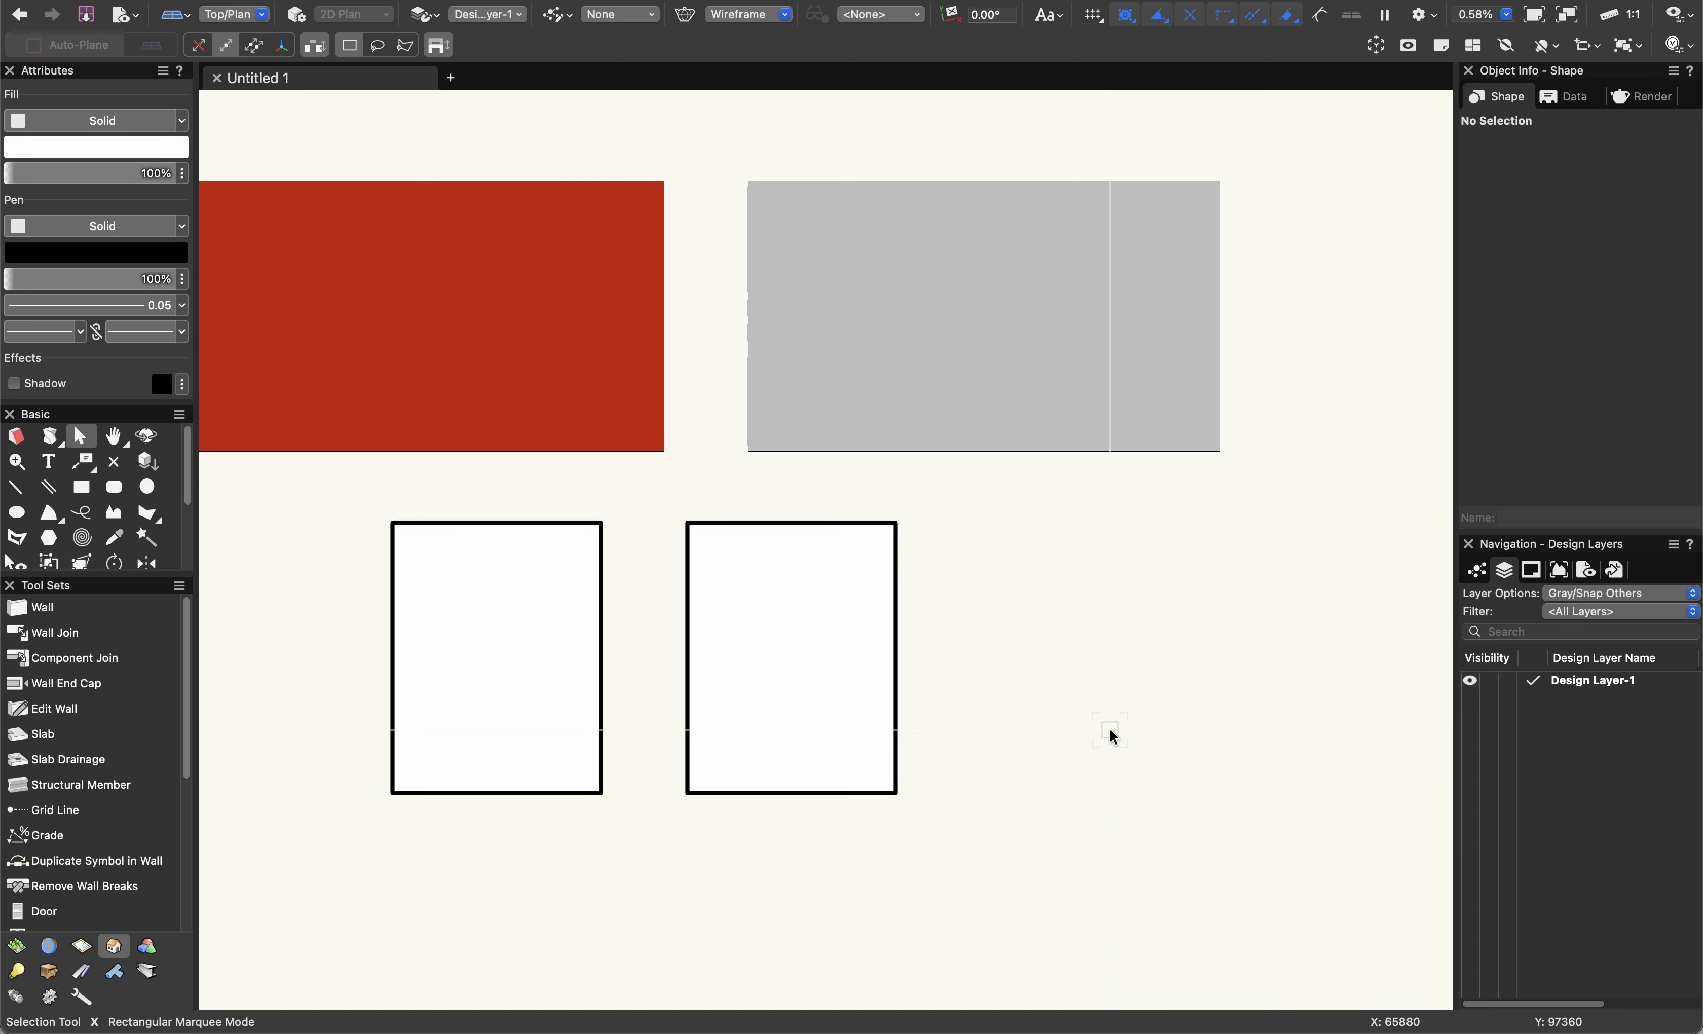
Set the pen colour of the right-hand white rectangle to light red.
scroll(779, 645, up, 3)
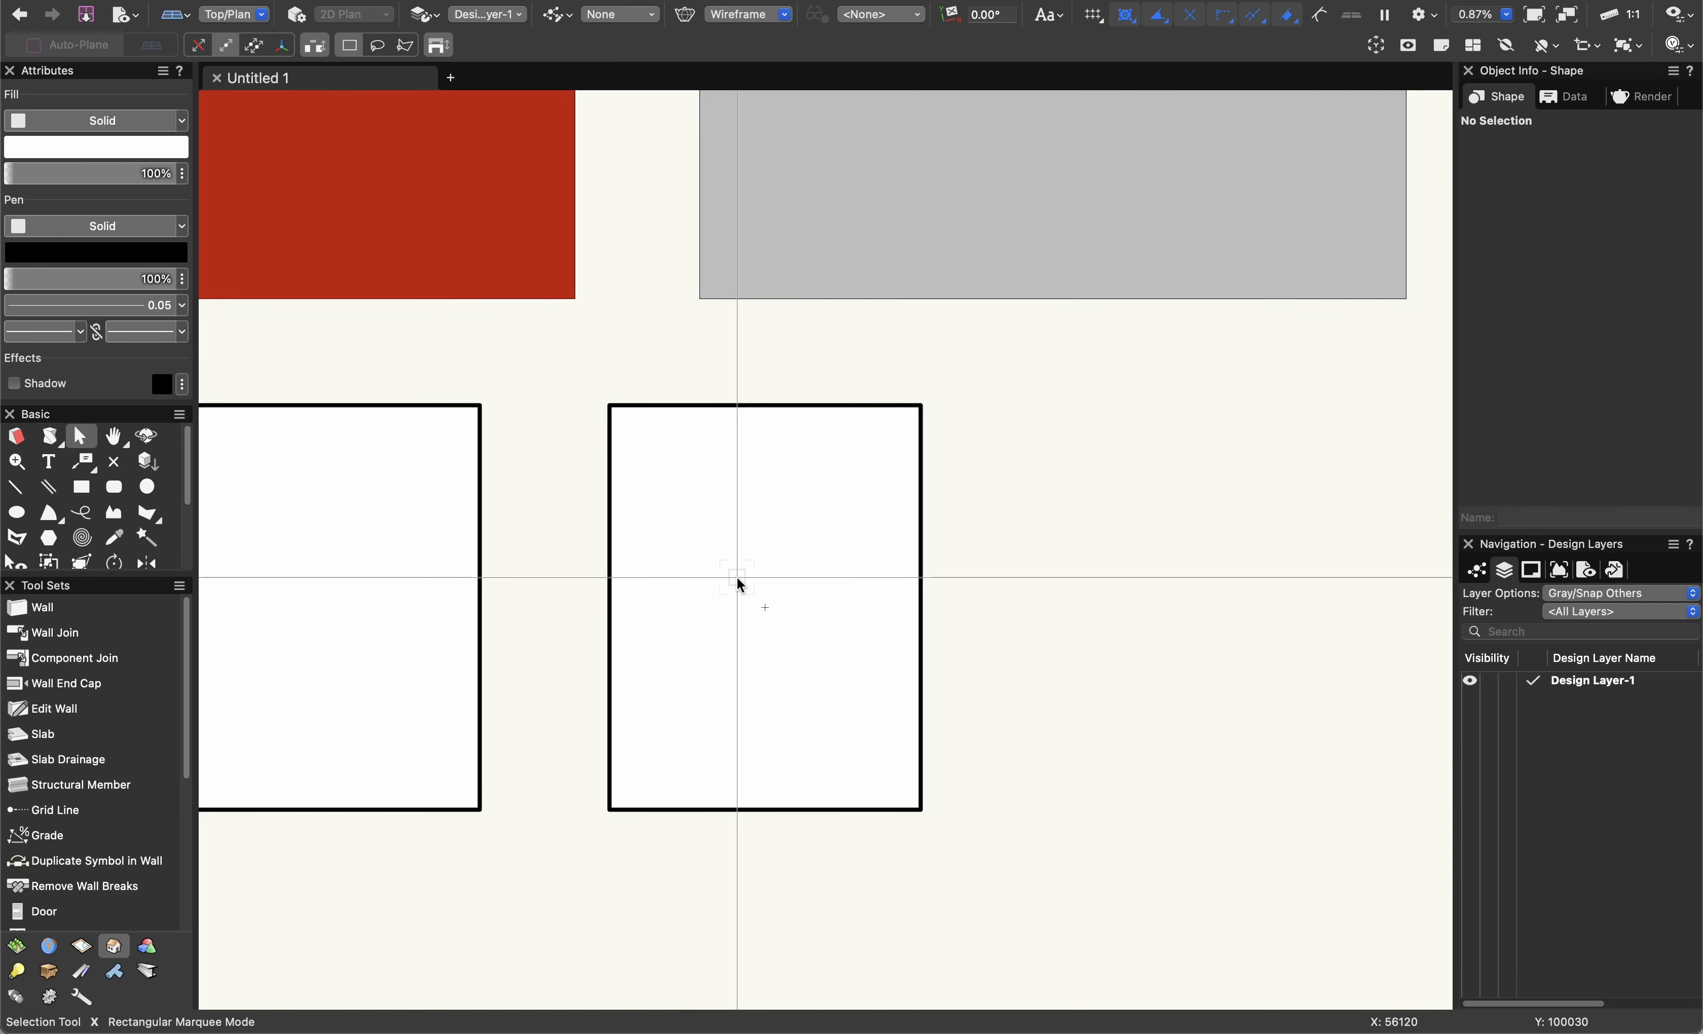
click(737, 578)
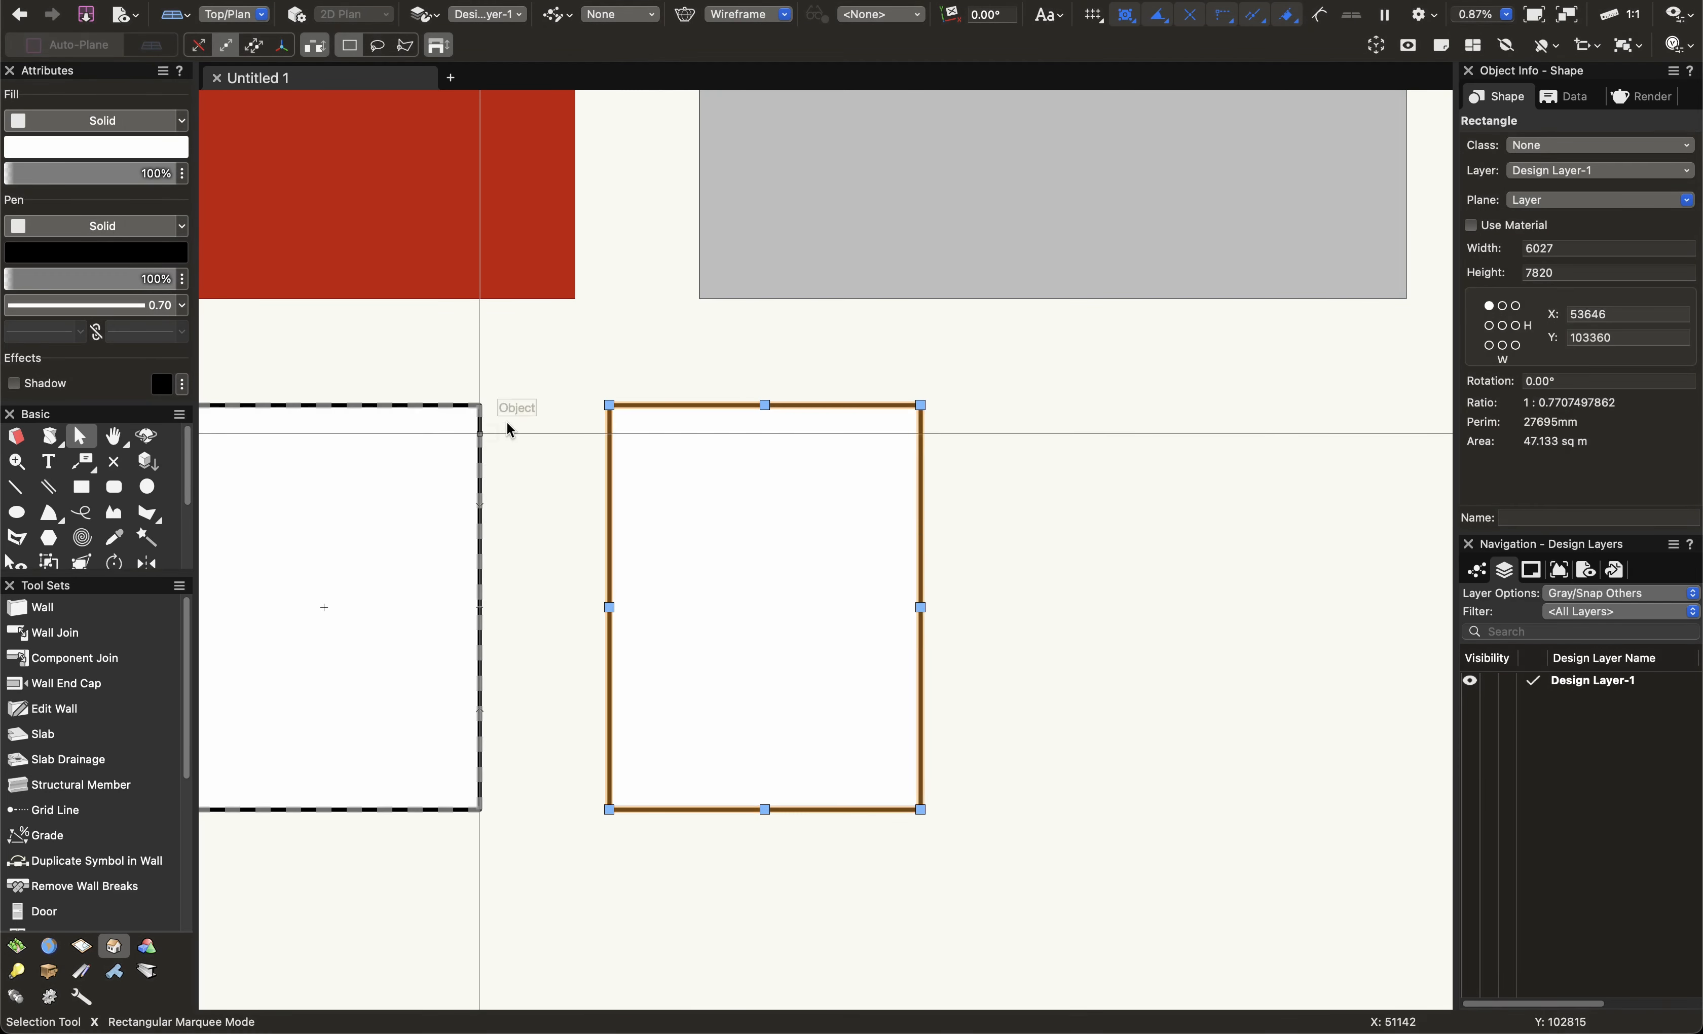
click(130, 254)
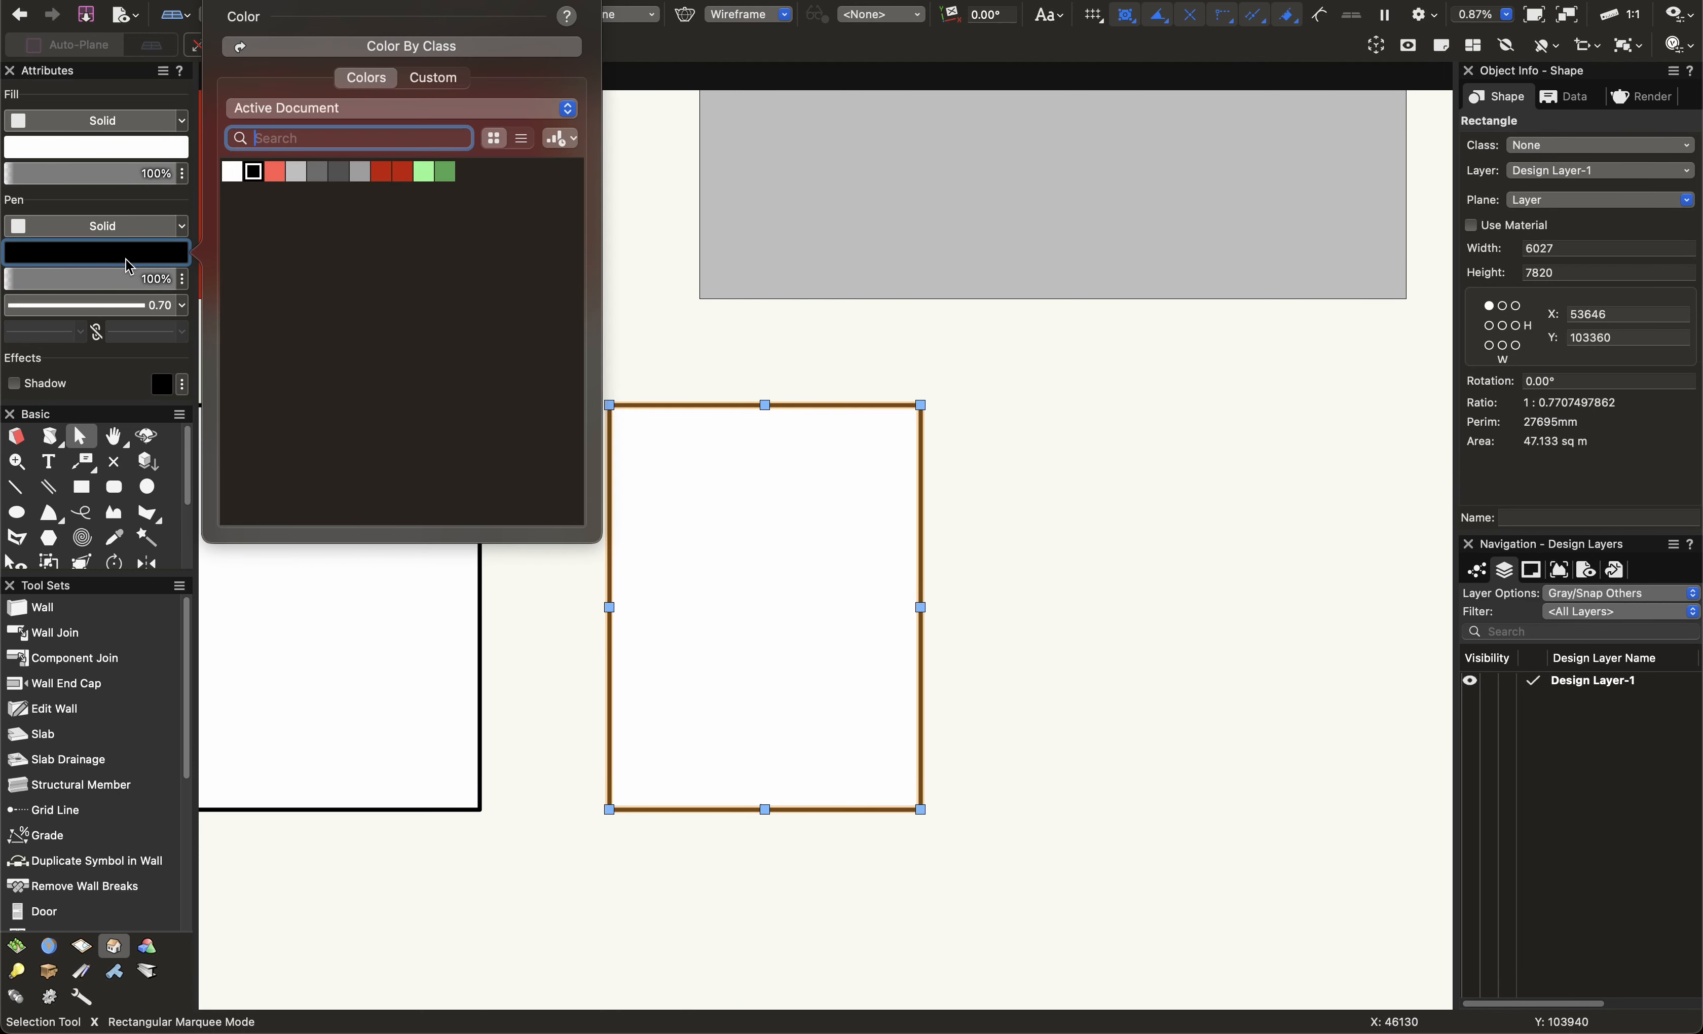
click(282, 180)
Examine the light red outline up close and compare it with the black-outlined rectangle beside it.
scroll(767, 444, up, 5)
key(h)
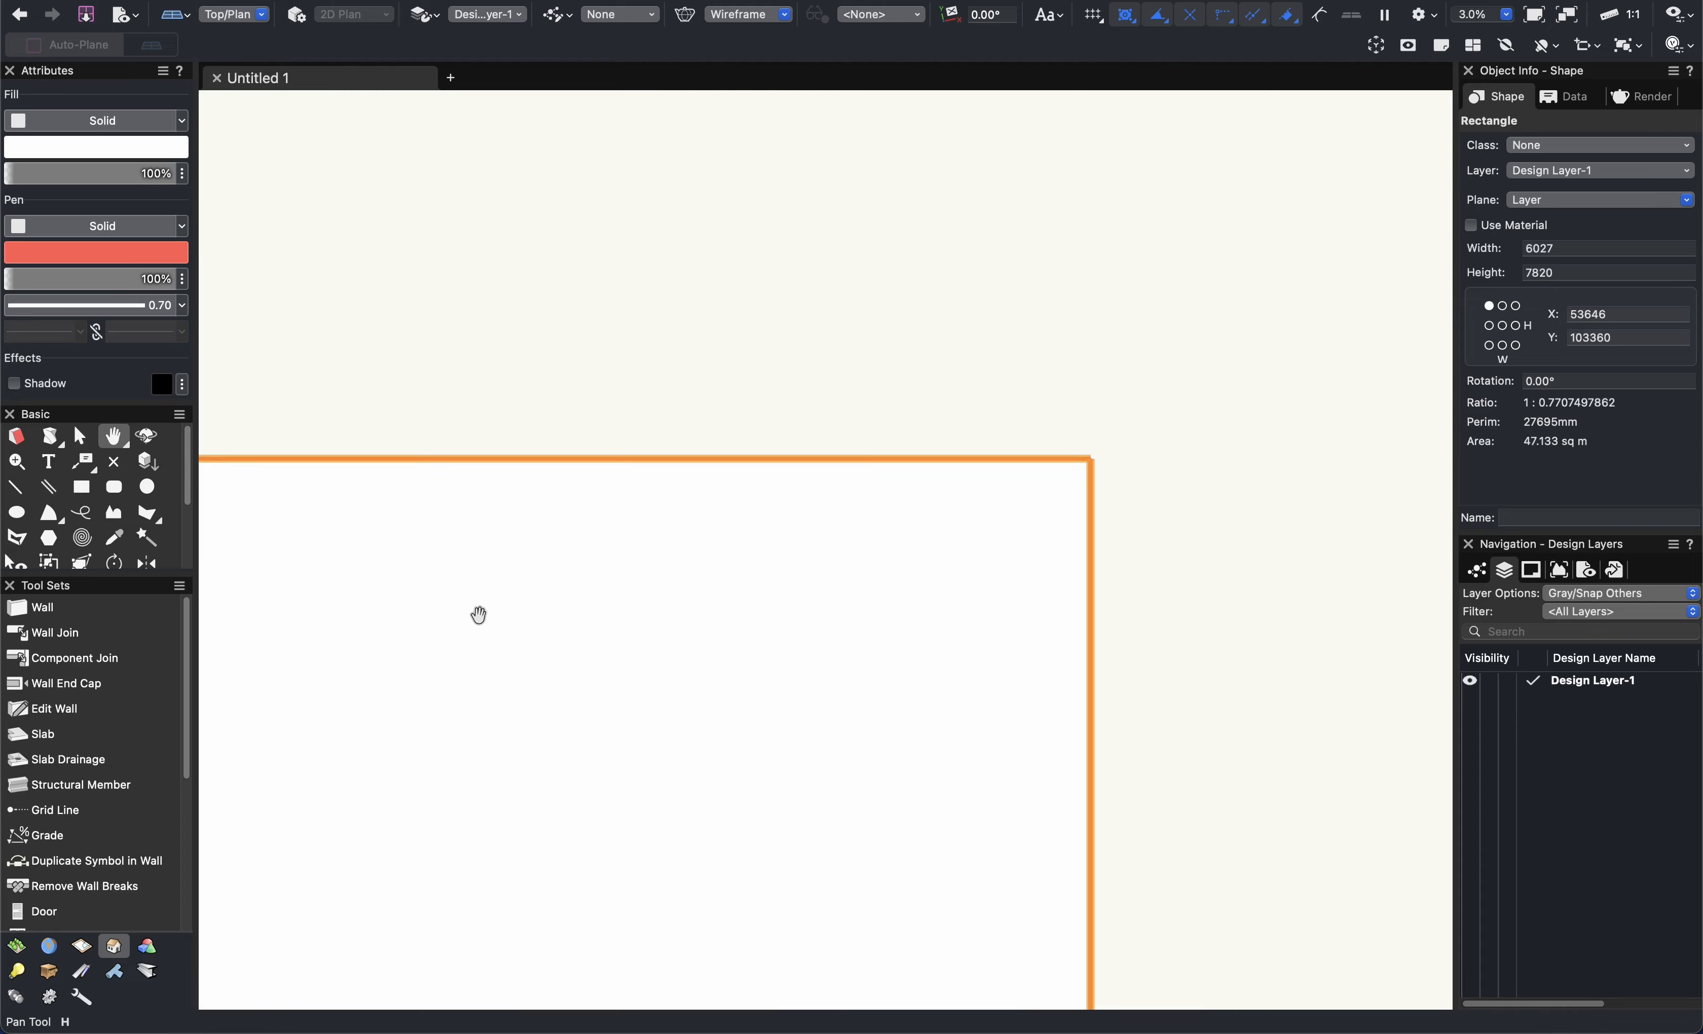
key(x)
click(802, 619)
click(631, 608)
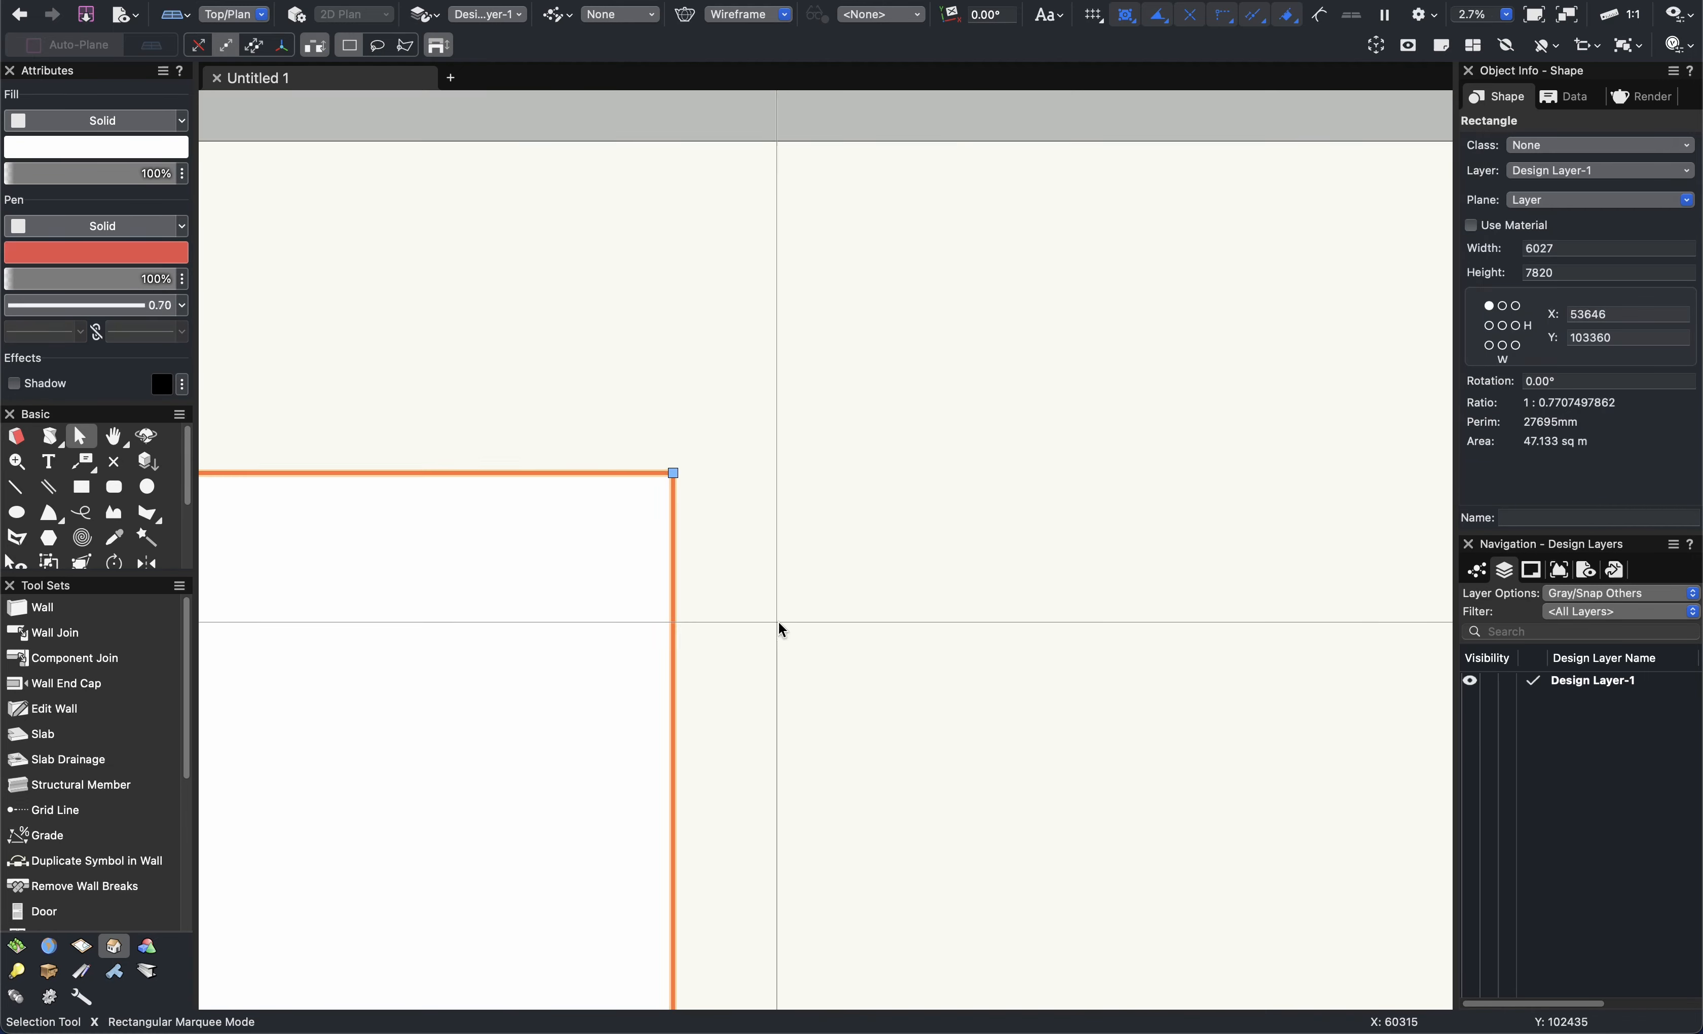
scroll(662, 573, down, 5)
scroll(662, 573, left, 3)
scroll(638, 570, down, 2)
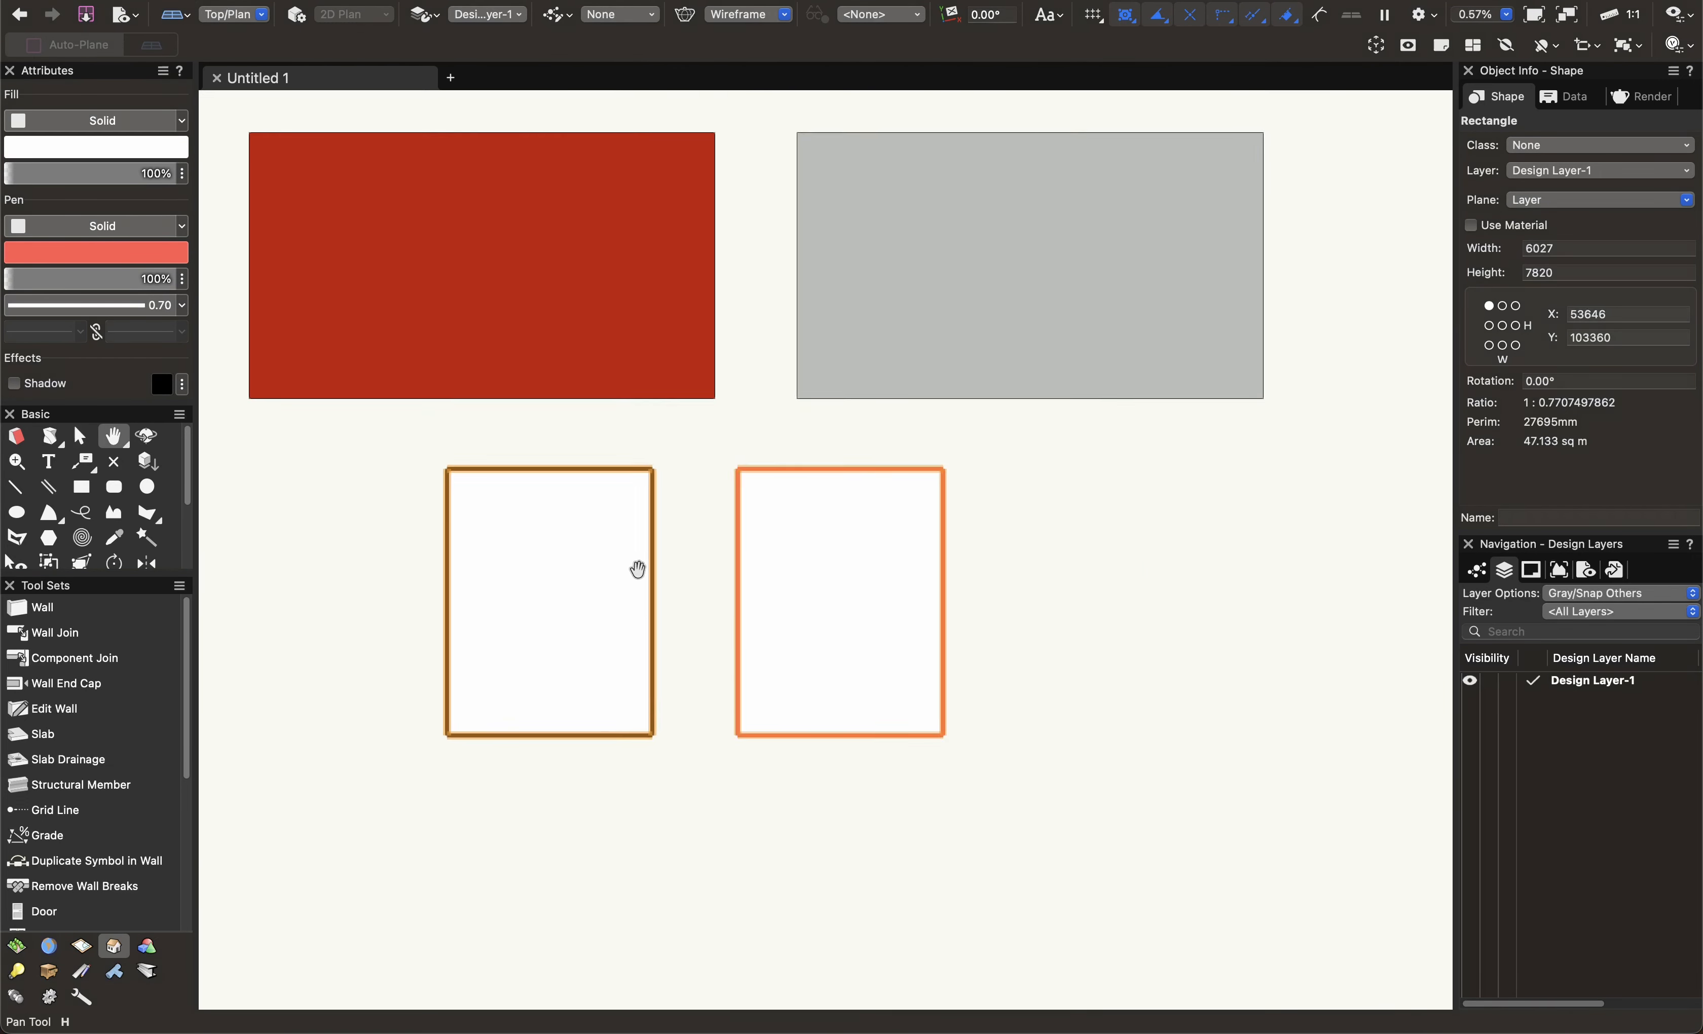
click(1159, 684)
click(874, 619)
click(448, 536)
middle_drag(682, 614, 698, 535)
click(574, 814)
Draw a horizontal line about 11560 mm long below the two white rectangles.
key(2)
click(435, 788)
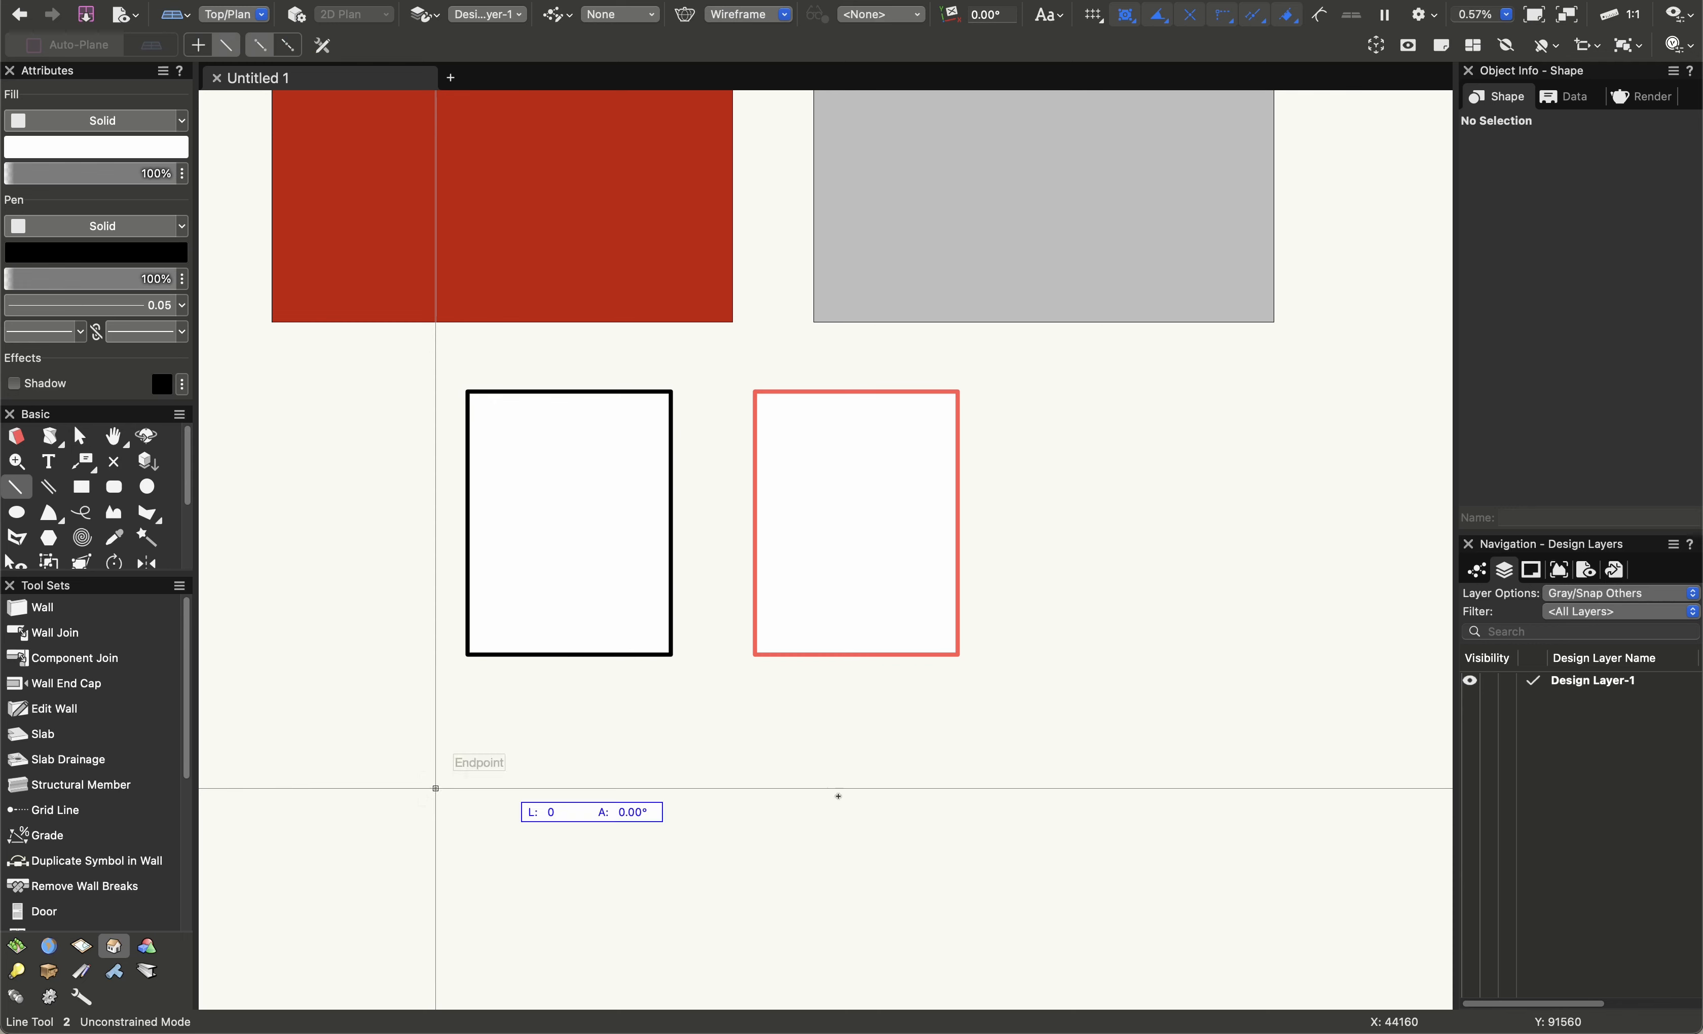
click(827, 788)
scroll(439, 806, up, 1)
middle_drag(439, 806, 351, 700)
Set the horizontal line's pen thickness to 0.50.
click(153, 310)
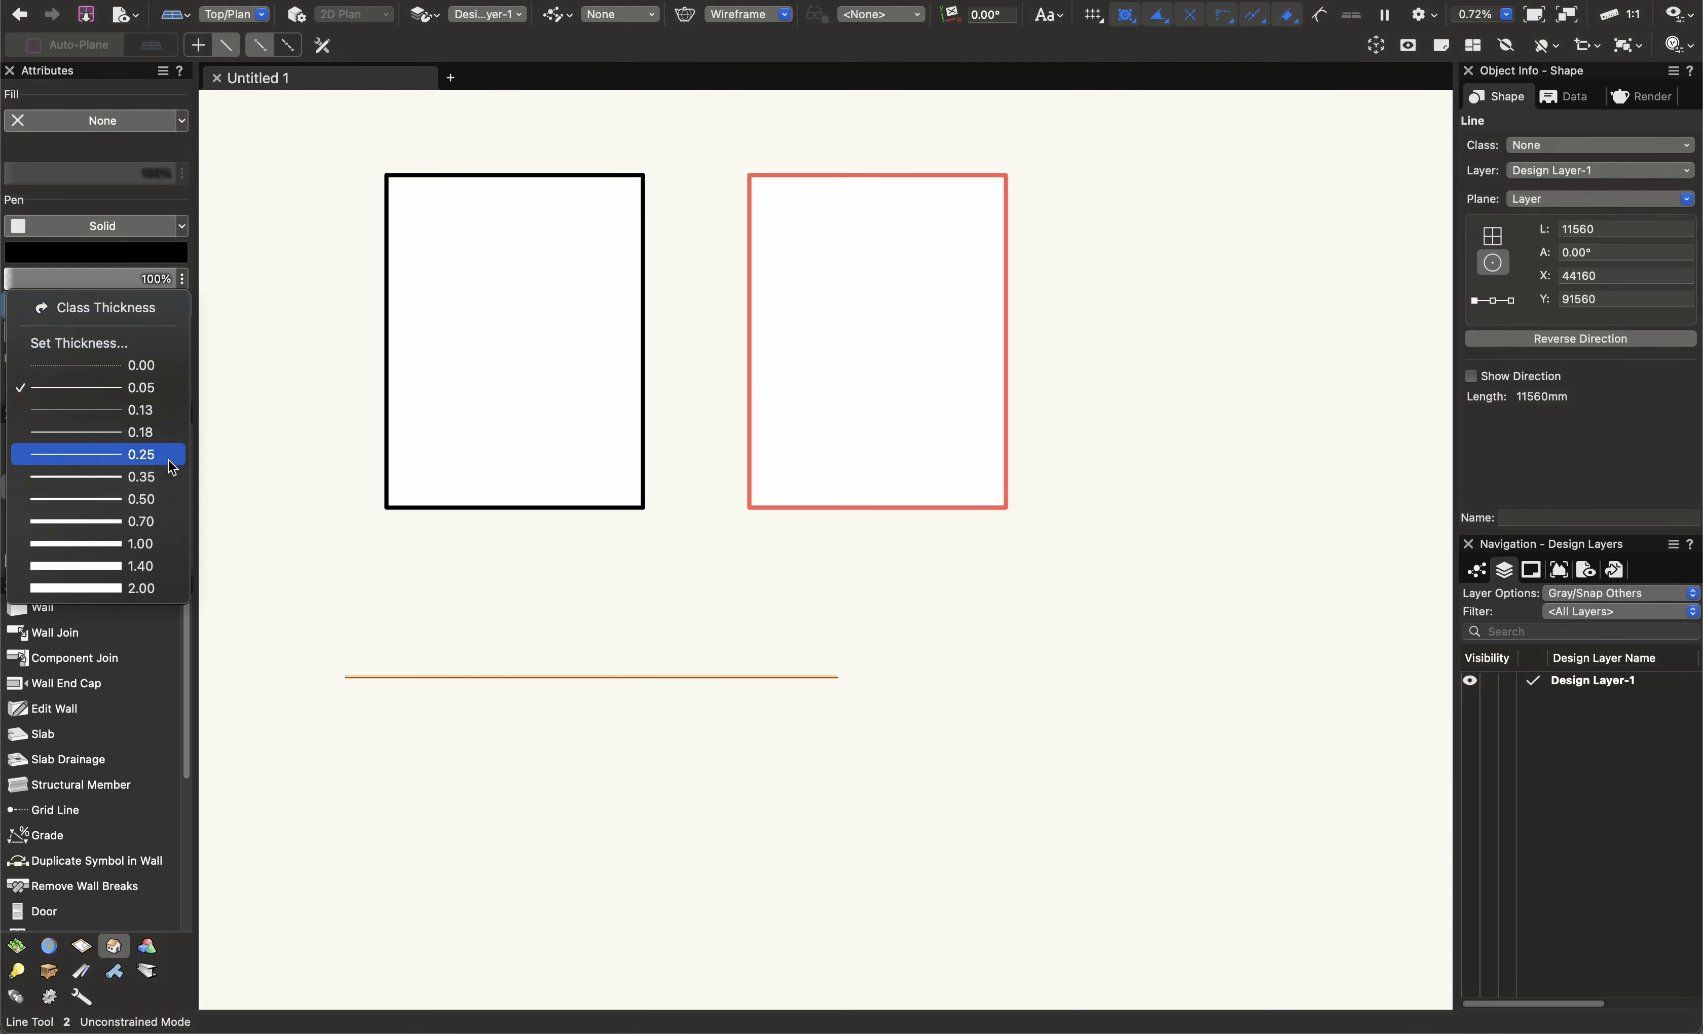
click(158, 504)
scroll(576, 741, up, 4)
middle_drag(576, 739, 839, 714)
scroll(745, 707, down, 2)
middle_drag(708, 643, 706, 625)
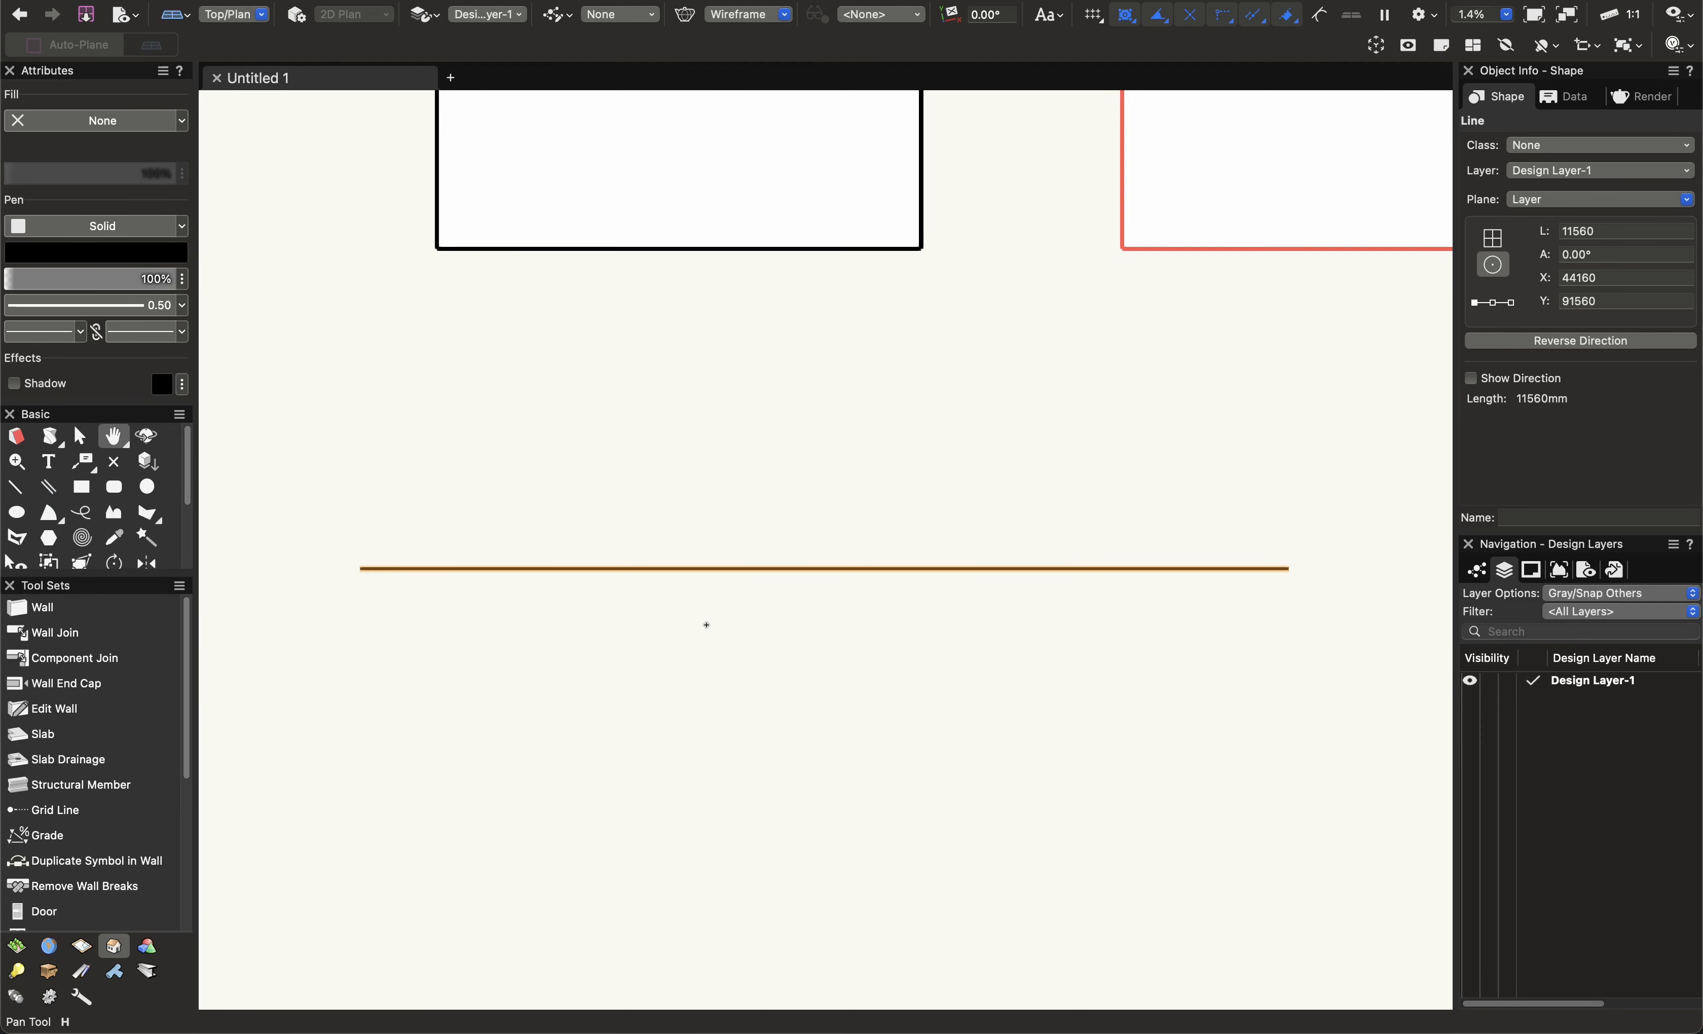
Change the line's pen style to Line Type and choose the ISO-02 Dashed pattern.
click(180, 232)
click(97, 277)
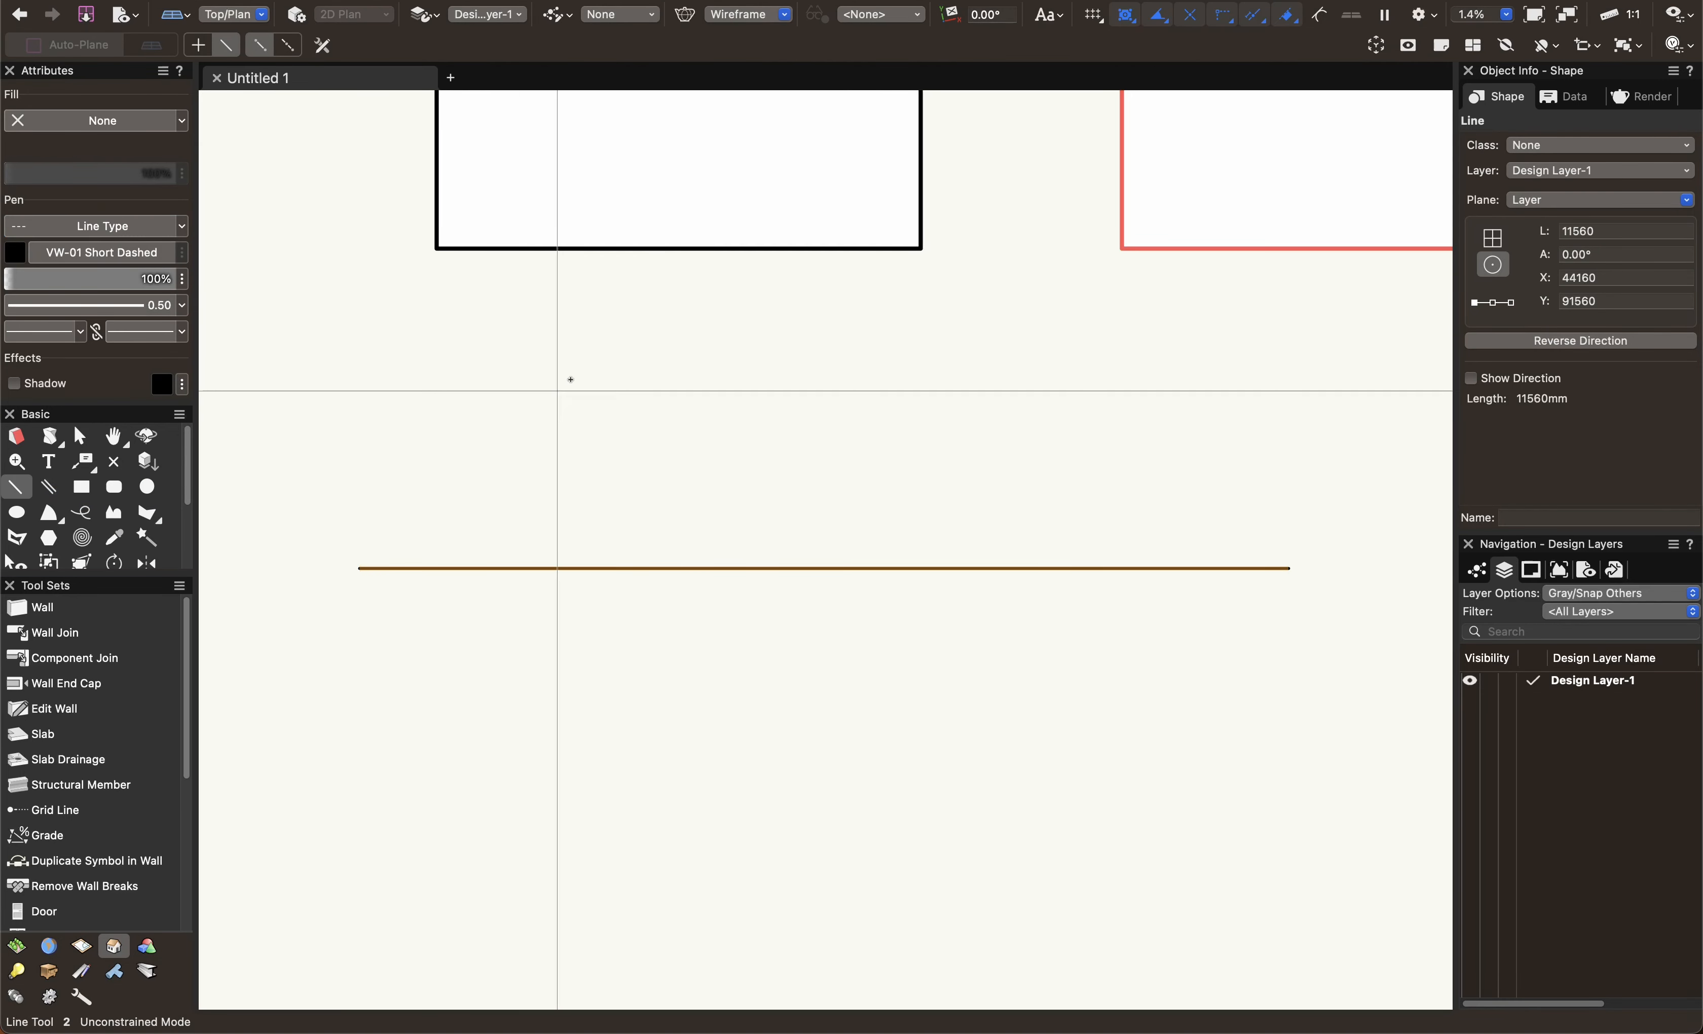
click(145, 255)
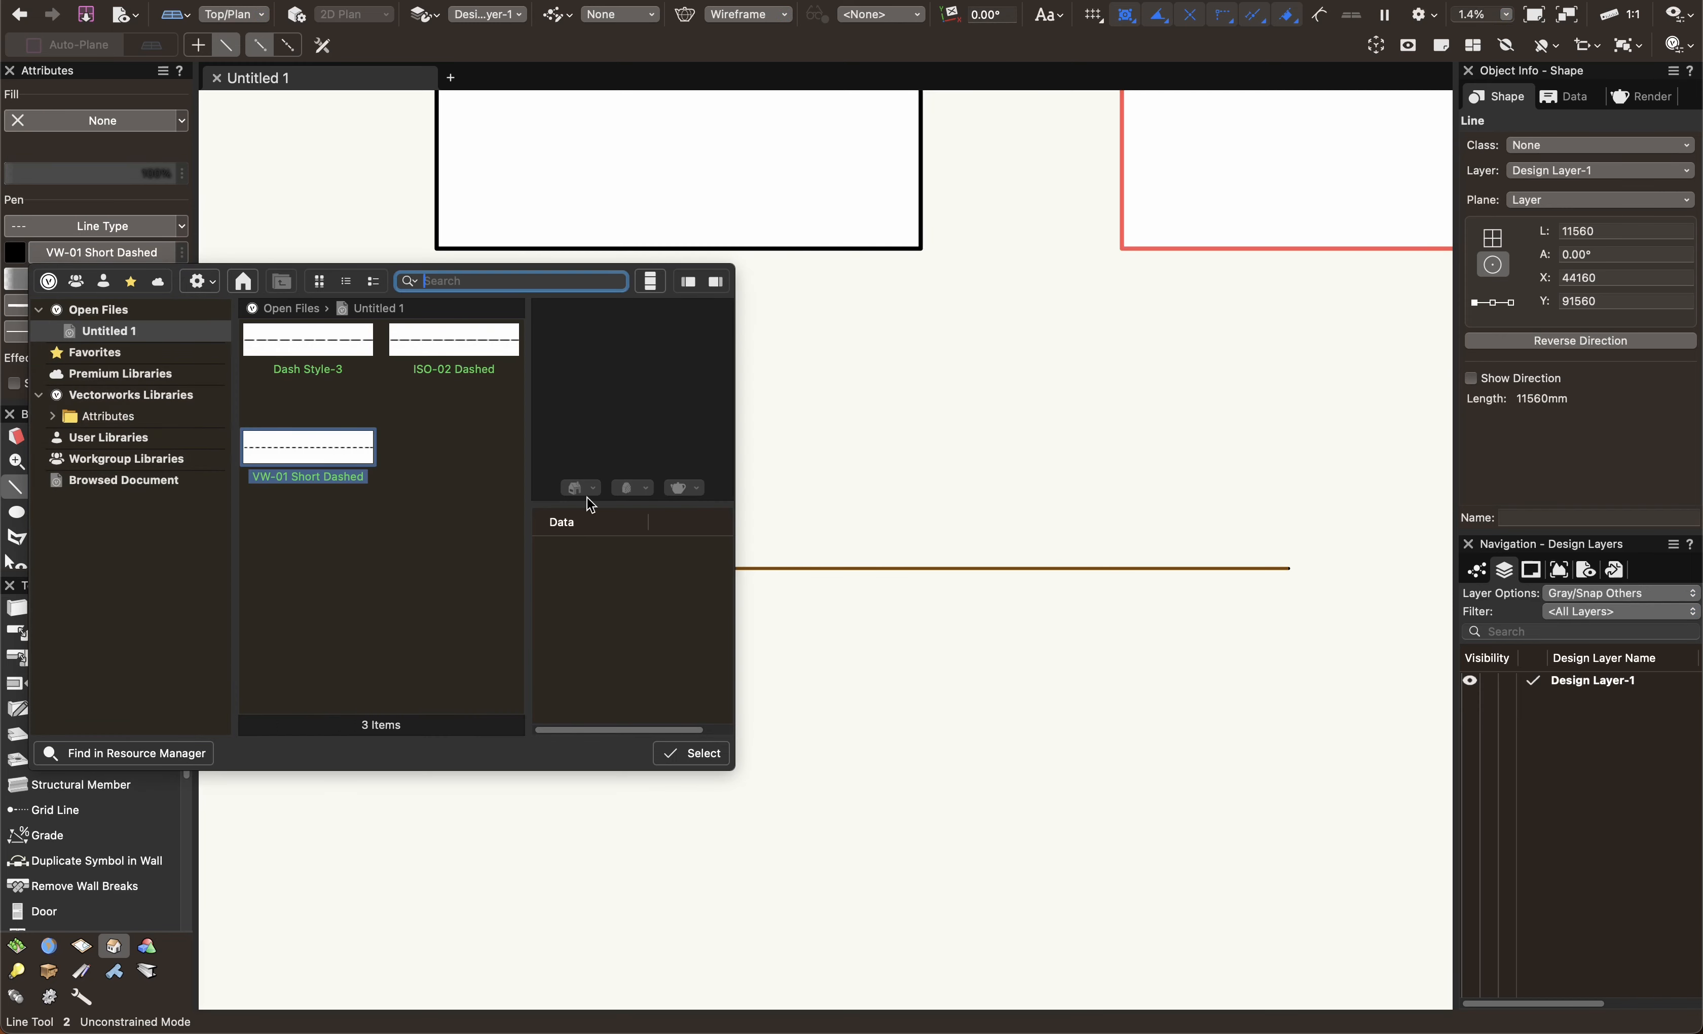
double_click(428, 351)
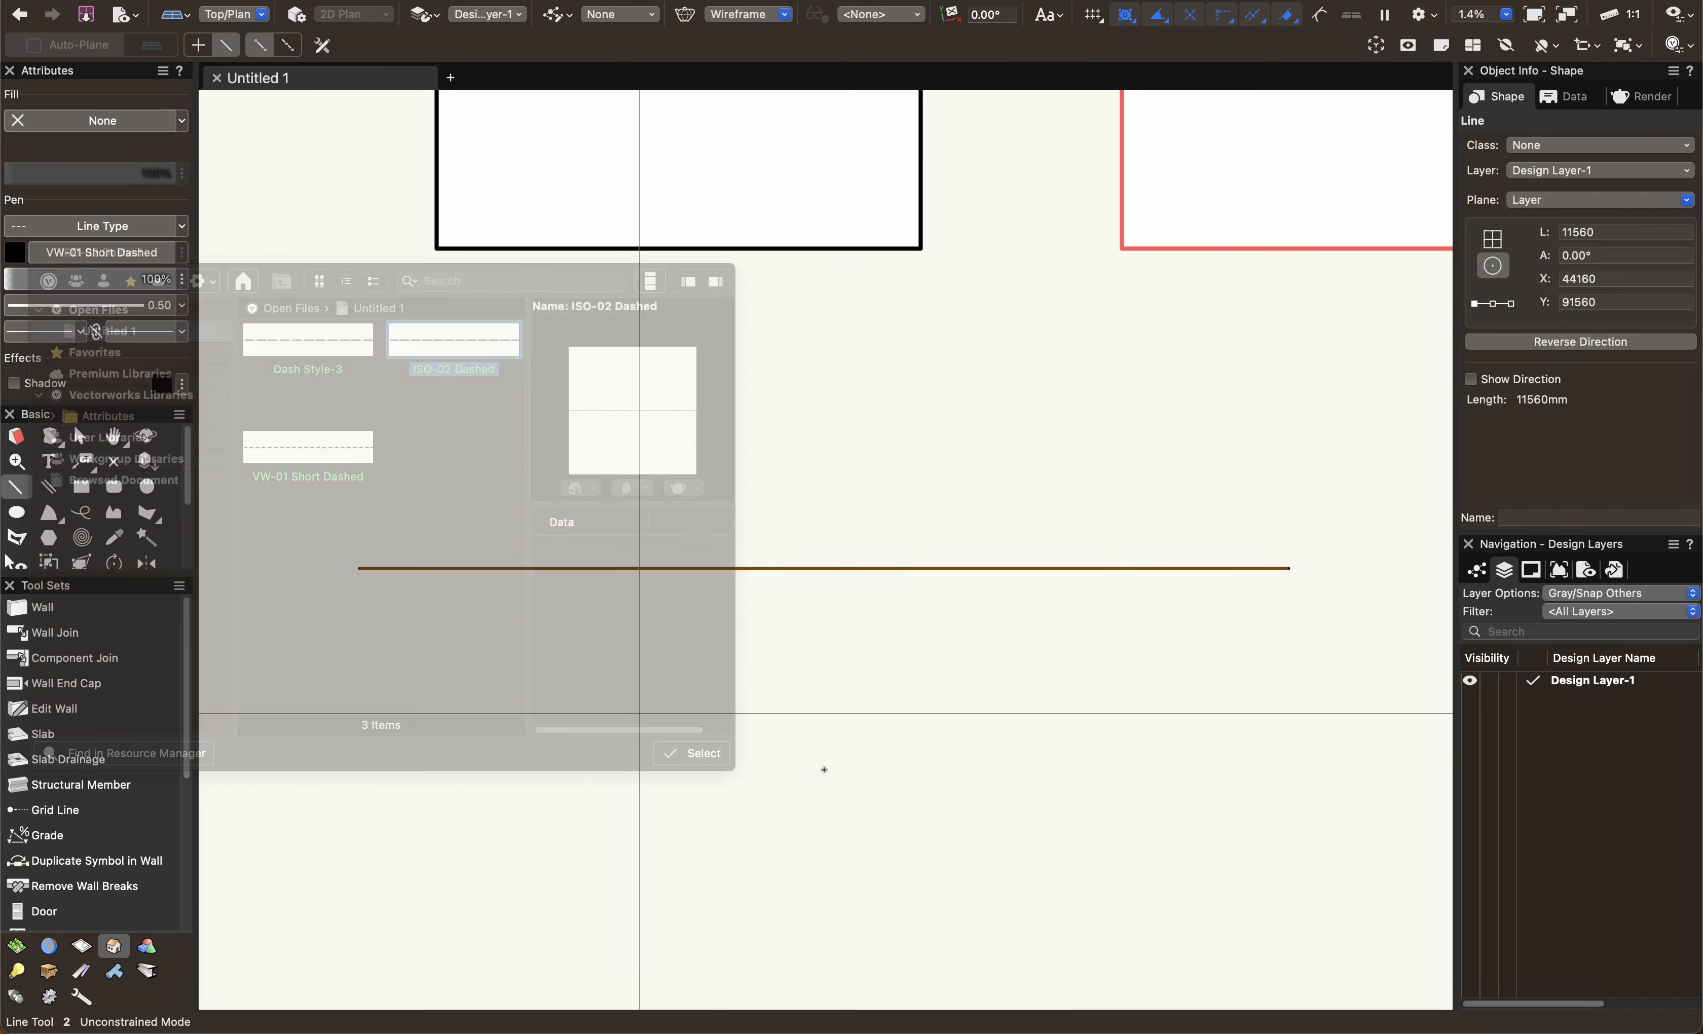
Examine the dash pattern of the horizontal line at close range.
key(x)
key(x)
scroll(806, 586, up, 5)
scroll(806, 584, up, 10)
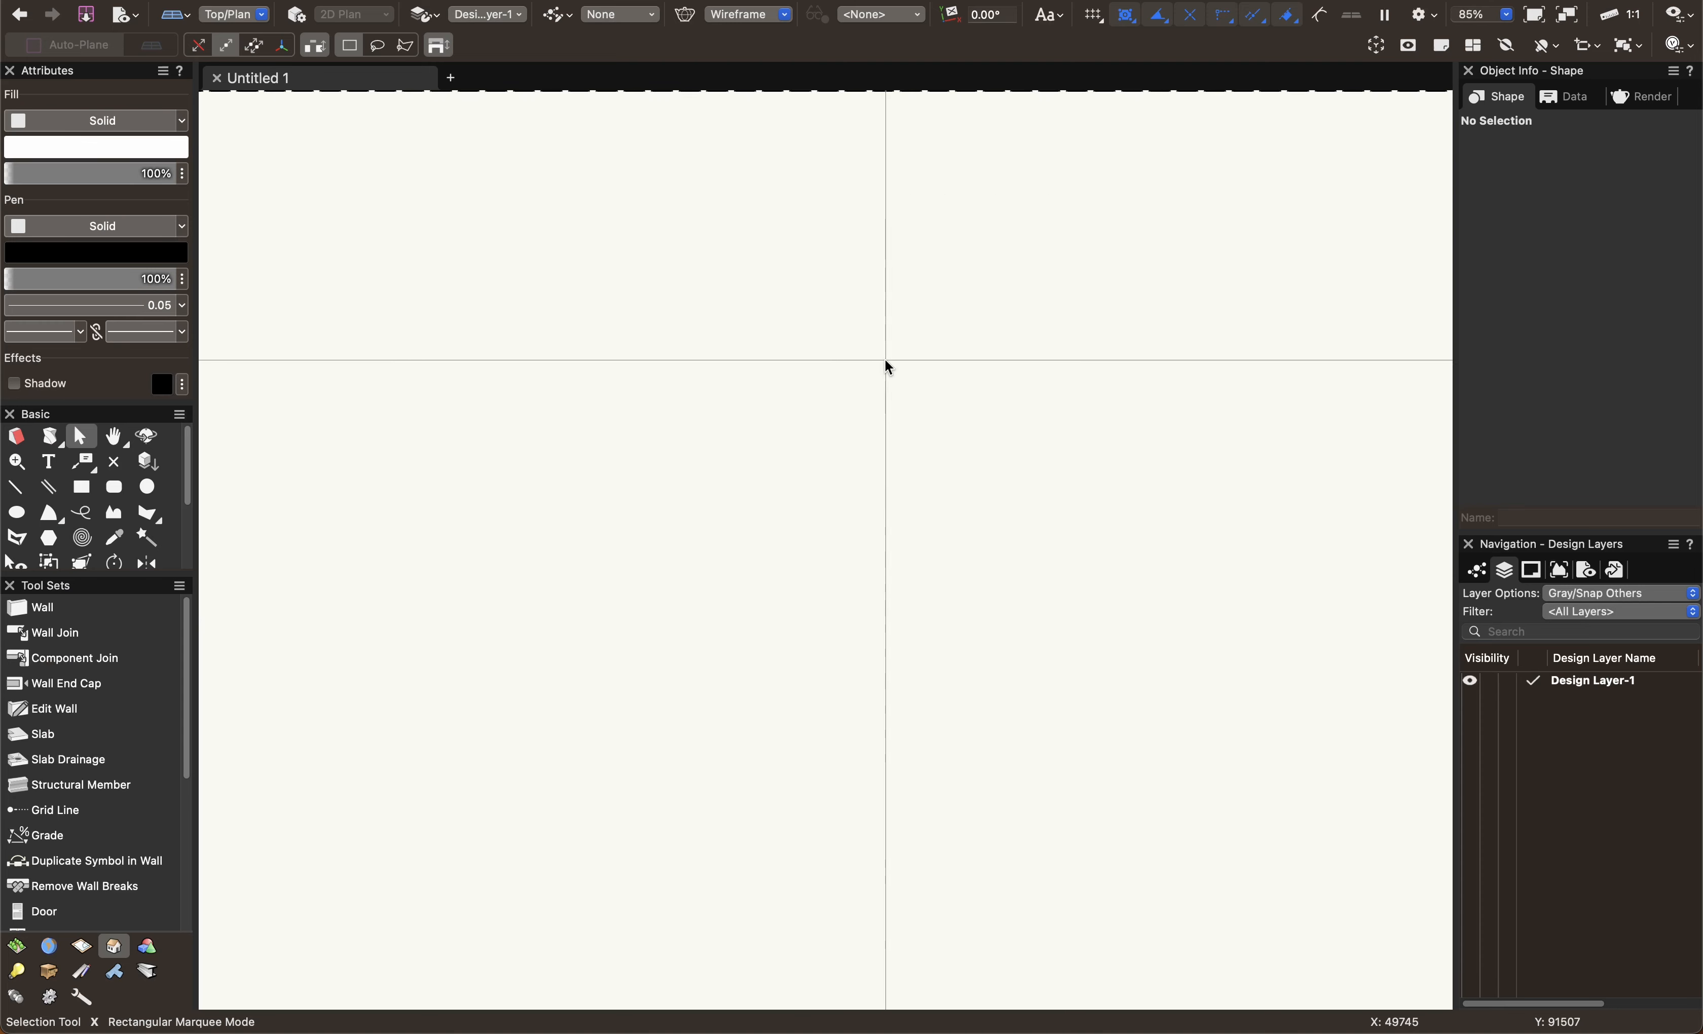
scroll(840, 302, down, 15)
middle_drag(836, 360, 833, 507)
scroll(833, 507, down, 1)
click(772, 625)
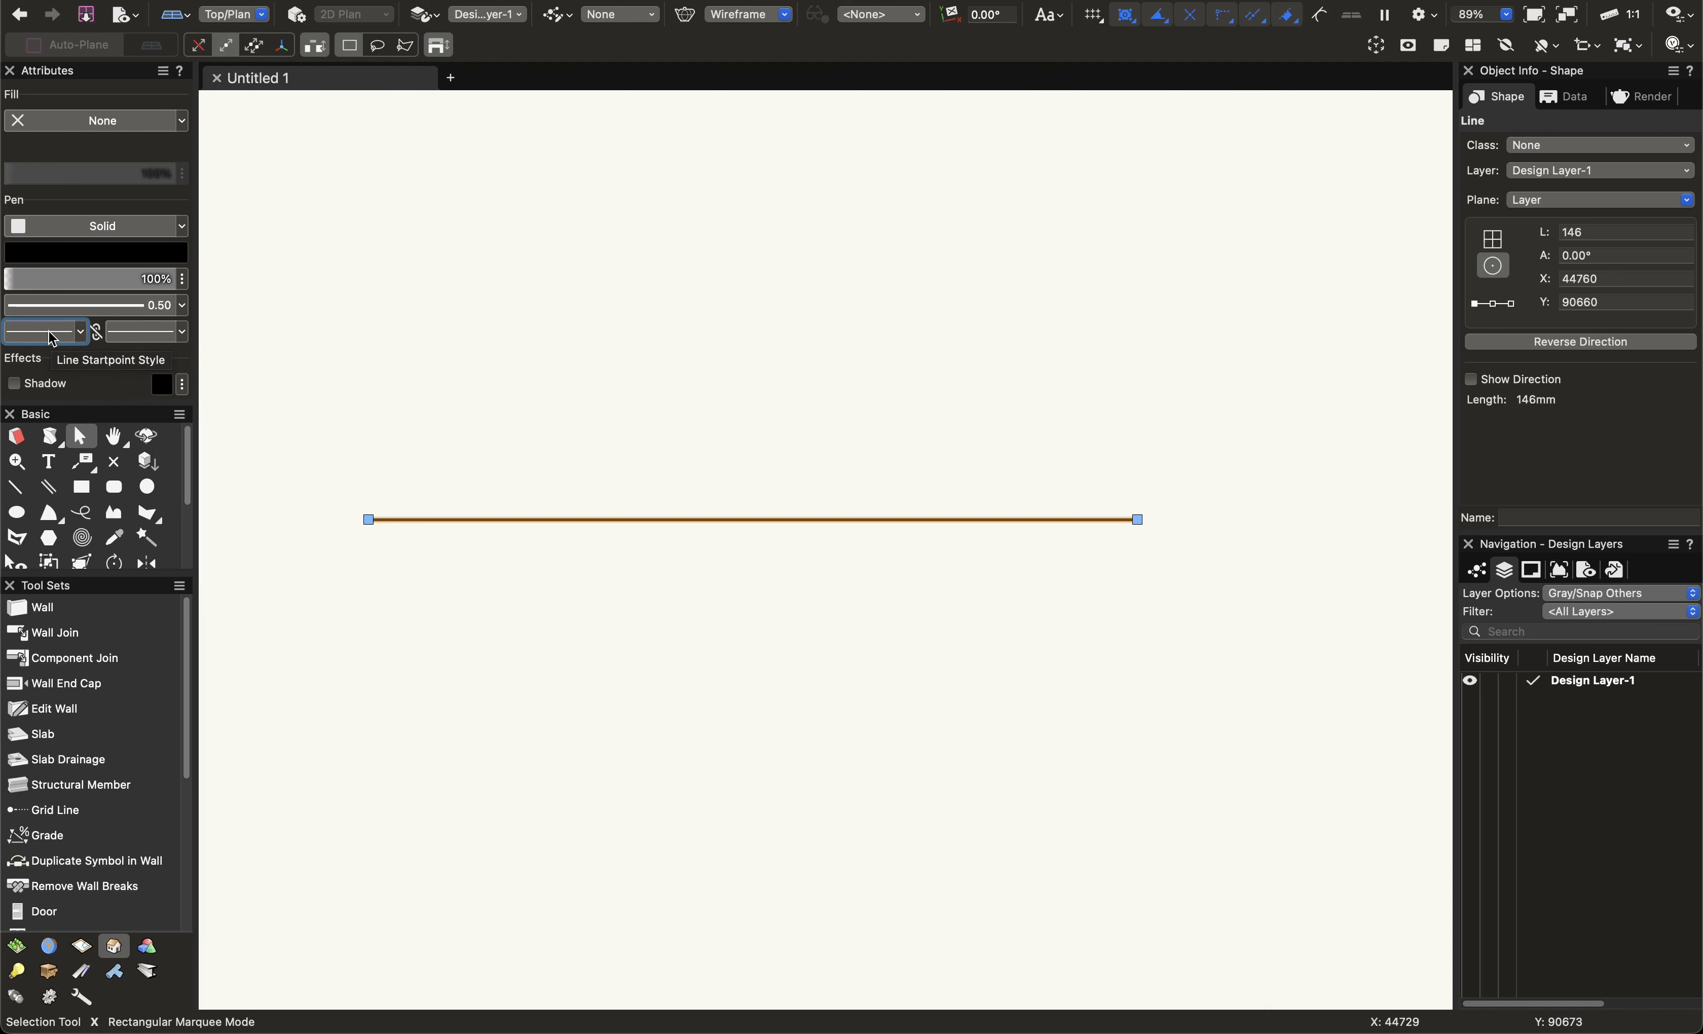
Set the line's start marker to the filled arrowhead, 3.17 mm x 0.00 mm, 15°, 0.05 mm.
click(87, 339)
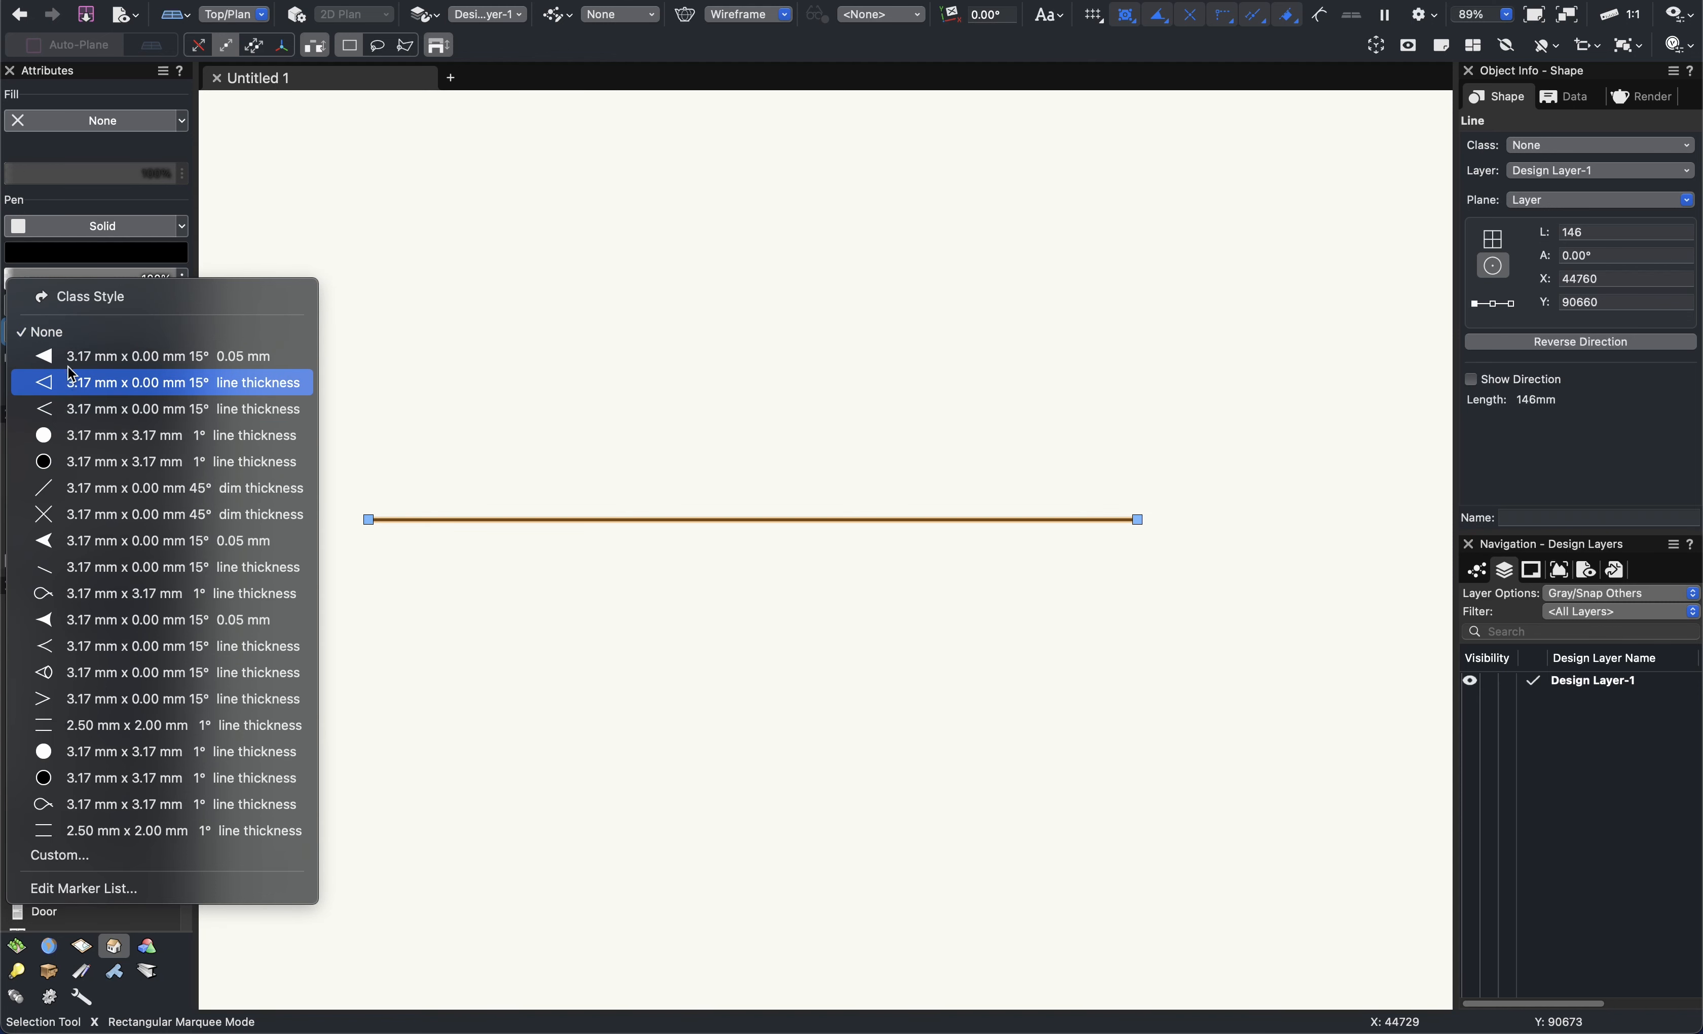
click(499, 708)
click(450, 617)
scroll(379, 552, up, 10)
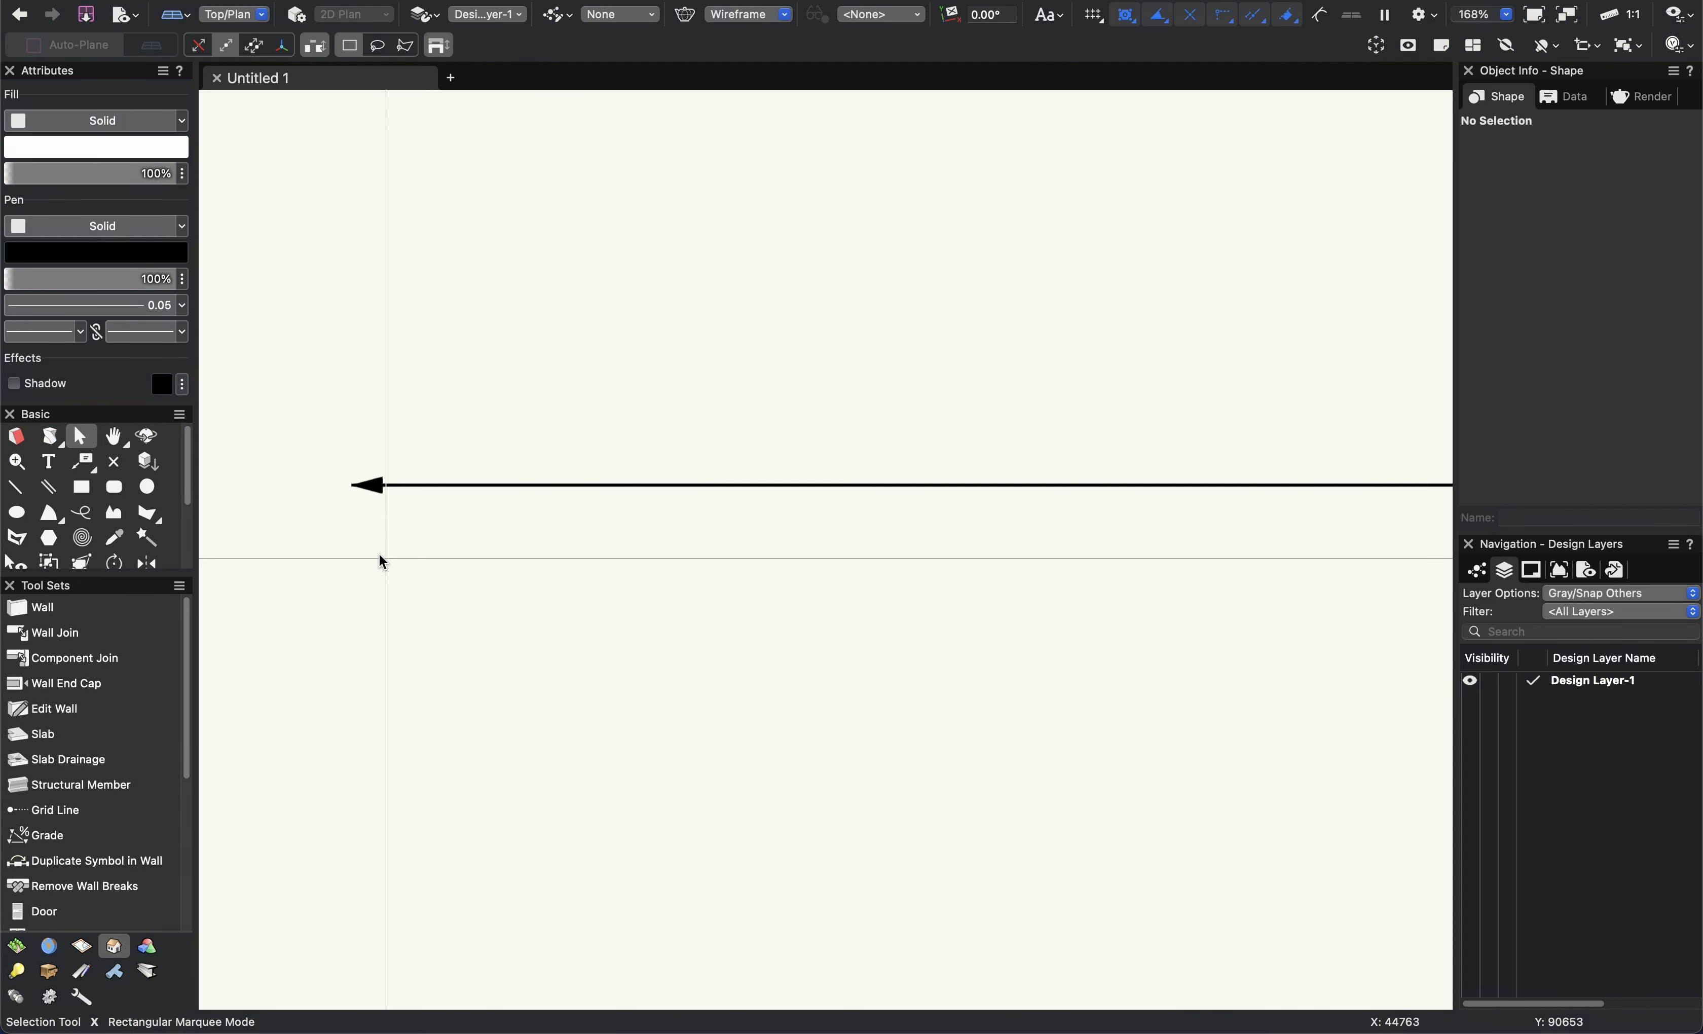
scroll(390, 522, down, 10)
scroll(634, 514, up, 4)
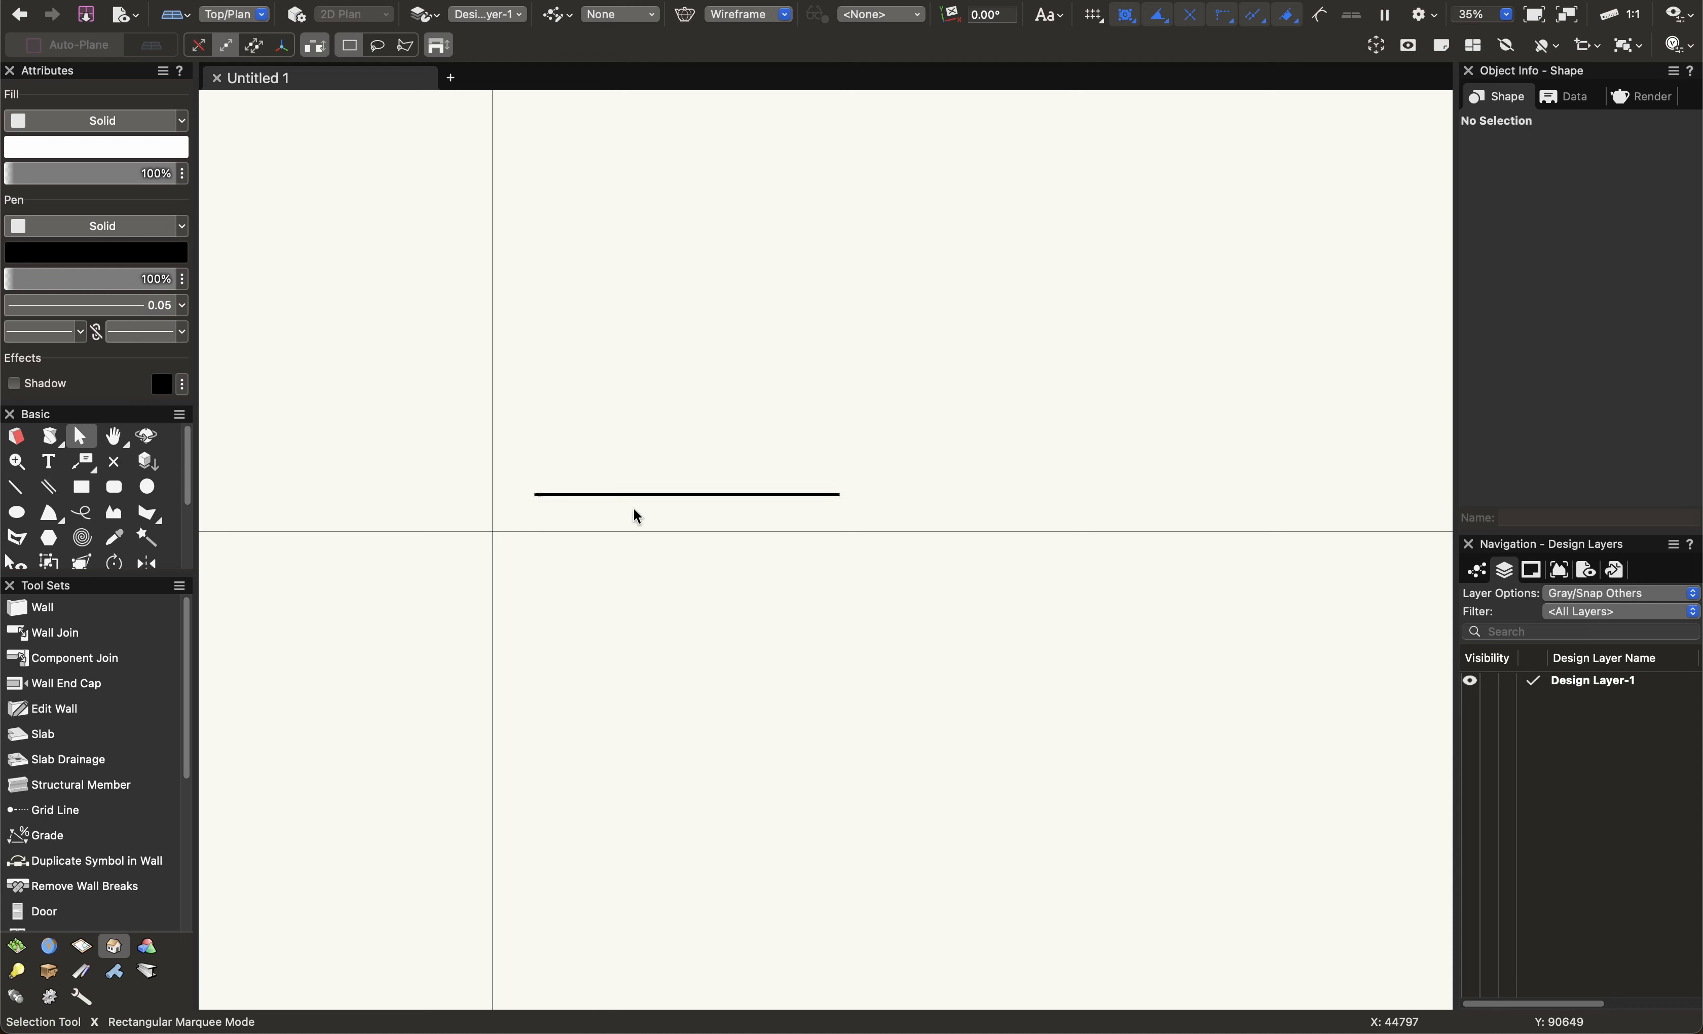
Shorten the line to about 22 mm by moving its end point towards the arrowhead.
click(801, 506)
drag(840, 495, 571, 497)
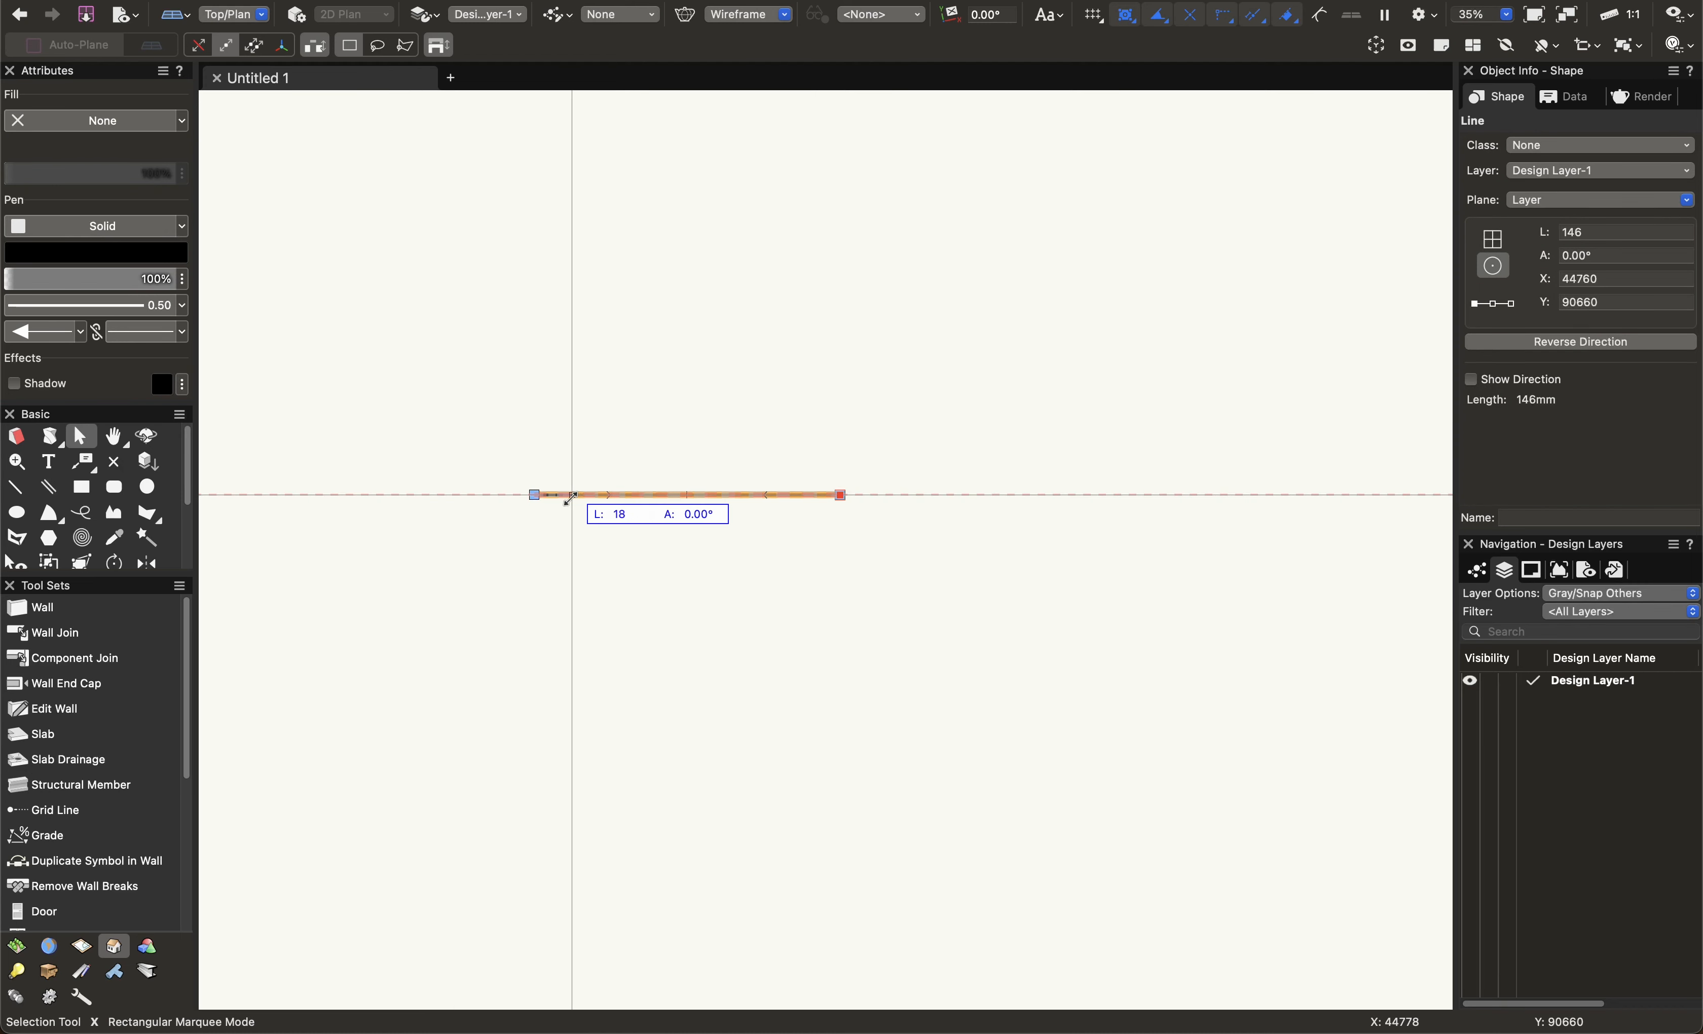
scroll(533, 502, up, 8)
middle_drag(682, 555, 645, 566)
click(655, 568)
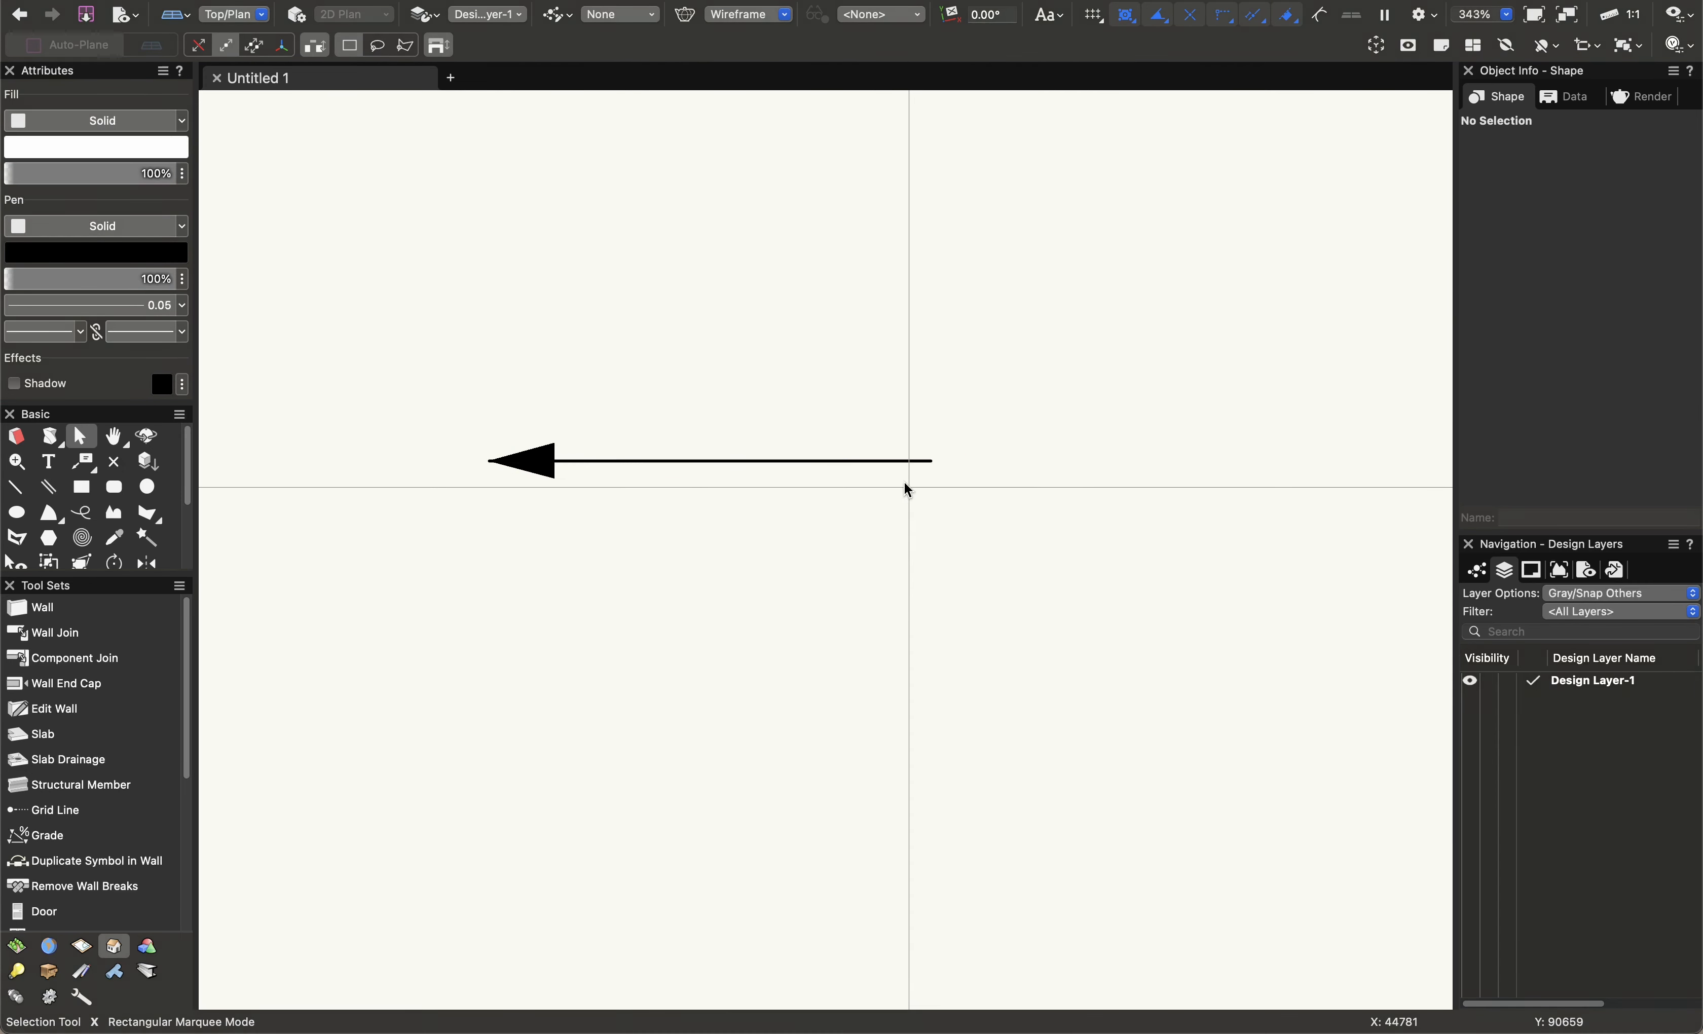
Set the shortened line's end marker to a filled circle.
click(831, 491)
click(279, 435)
click(849, 652)
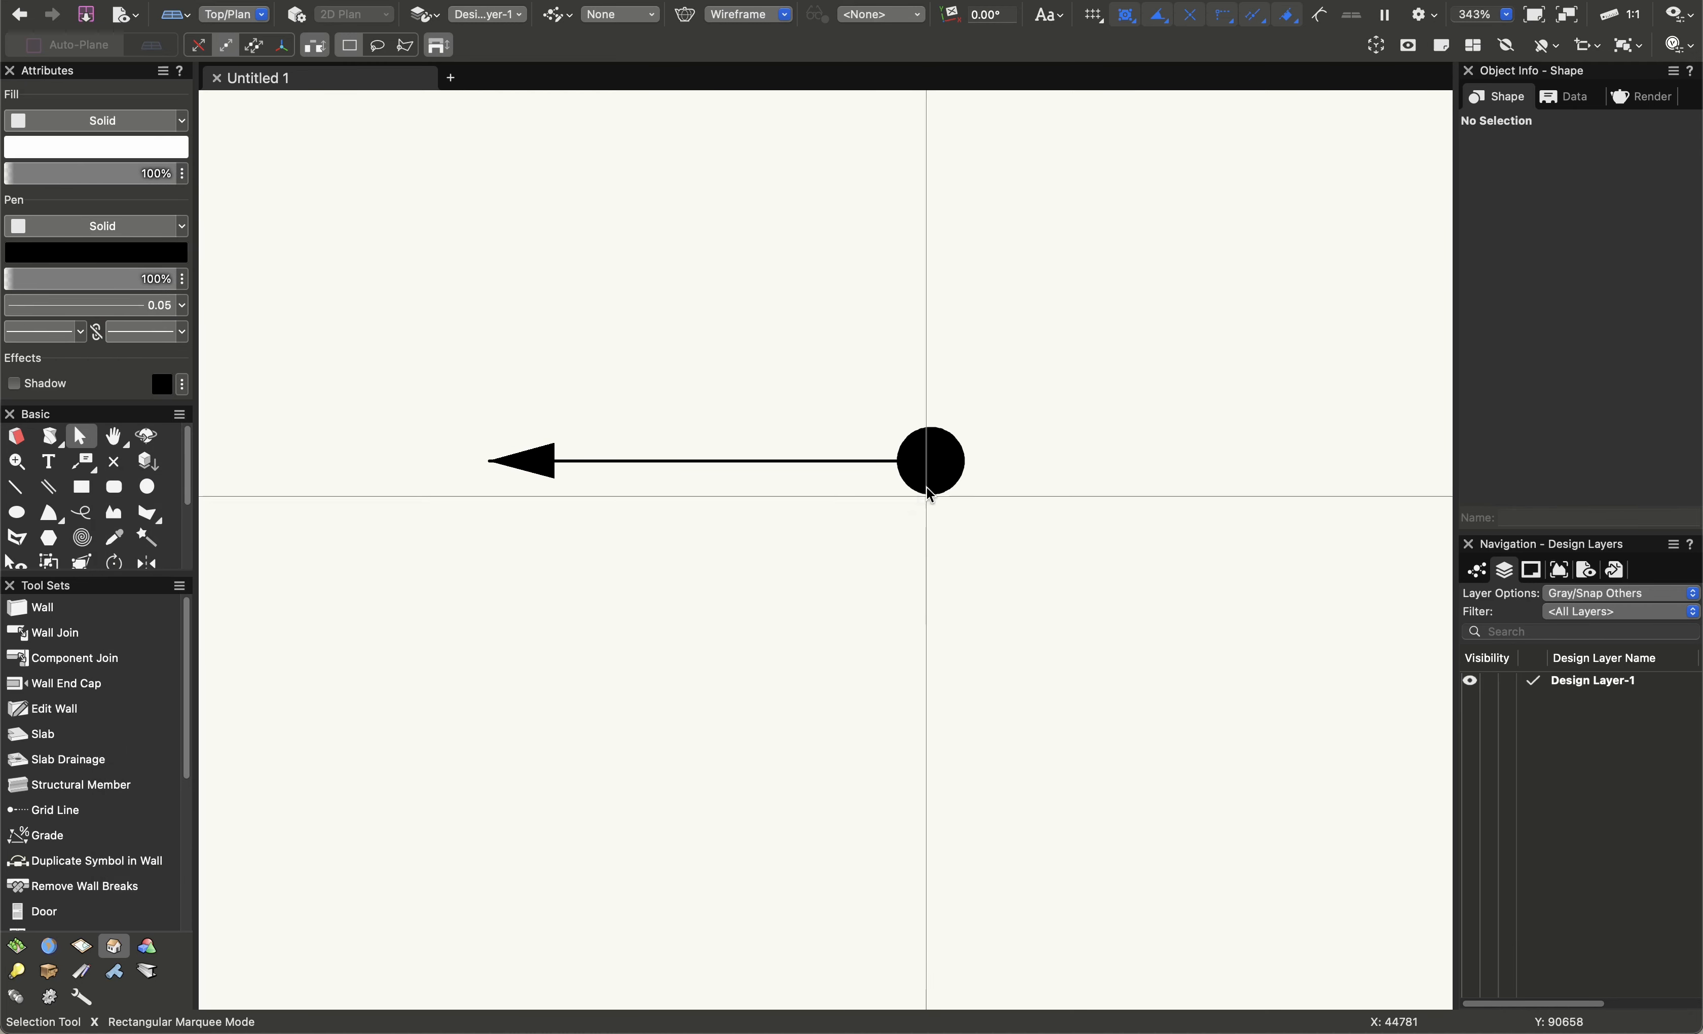
click(670, 461)
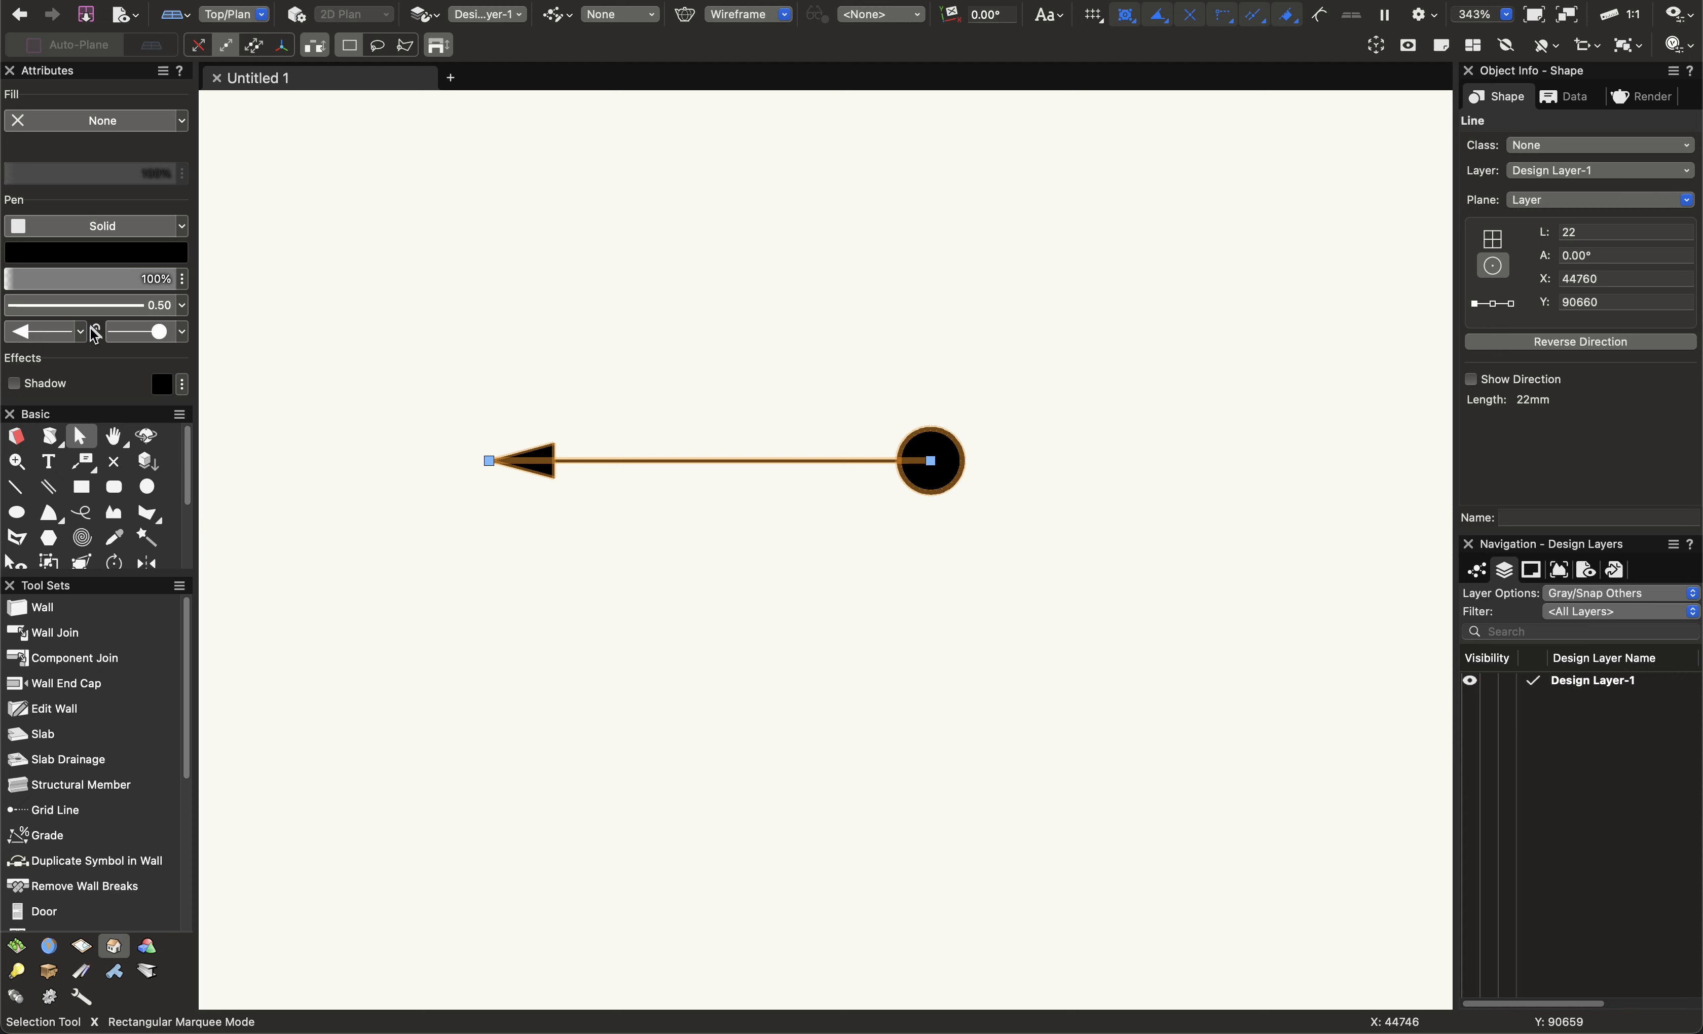
Copy the line about 12 mm below the original and give the copy the 3.17 mm x 0.00 mm, 15° cone-shaped start marker with line thickness.
scroll(604, 449, down, 1)
click(605, 448)
mouse_move(726, 392)
mouse_down()
mouse_move(734, 600)
mouse_move(695, 611)
mouse_up()
click(67, 332)
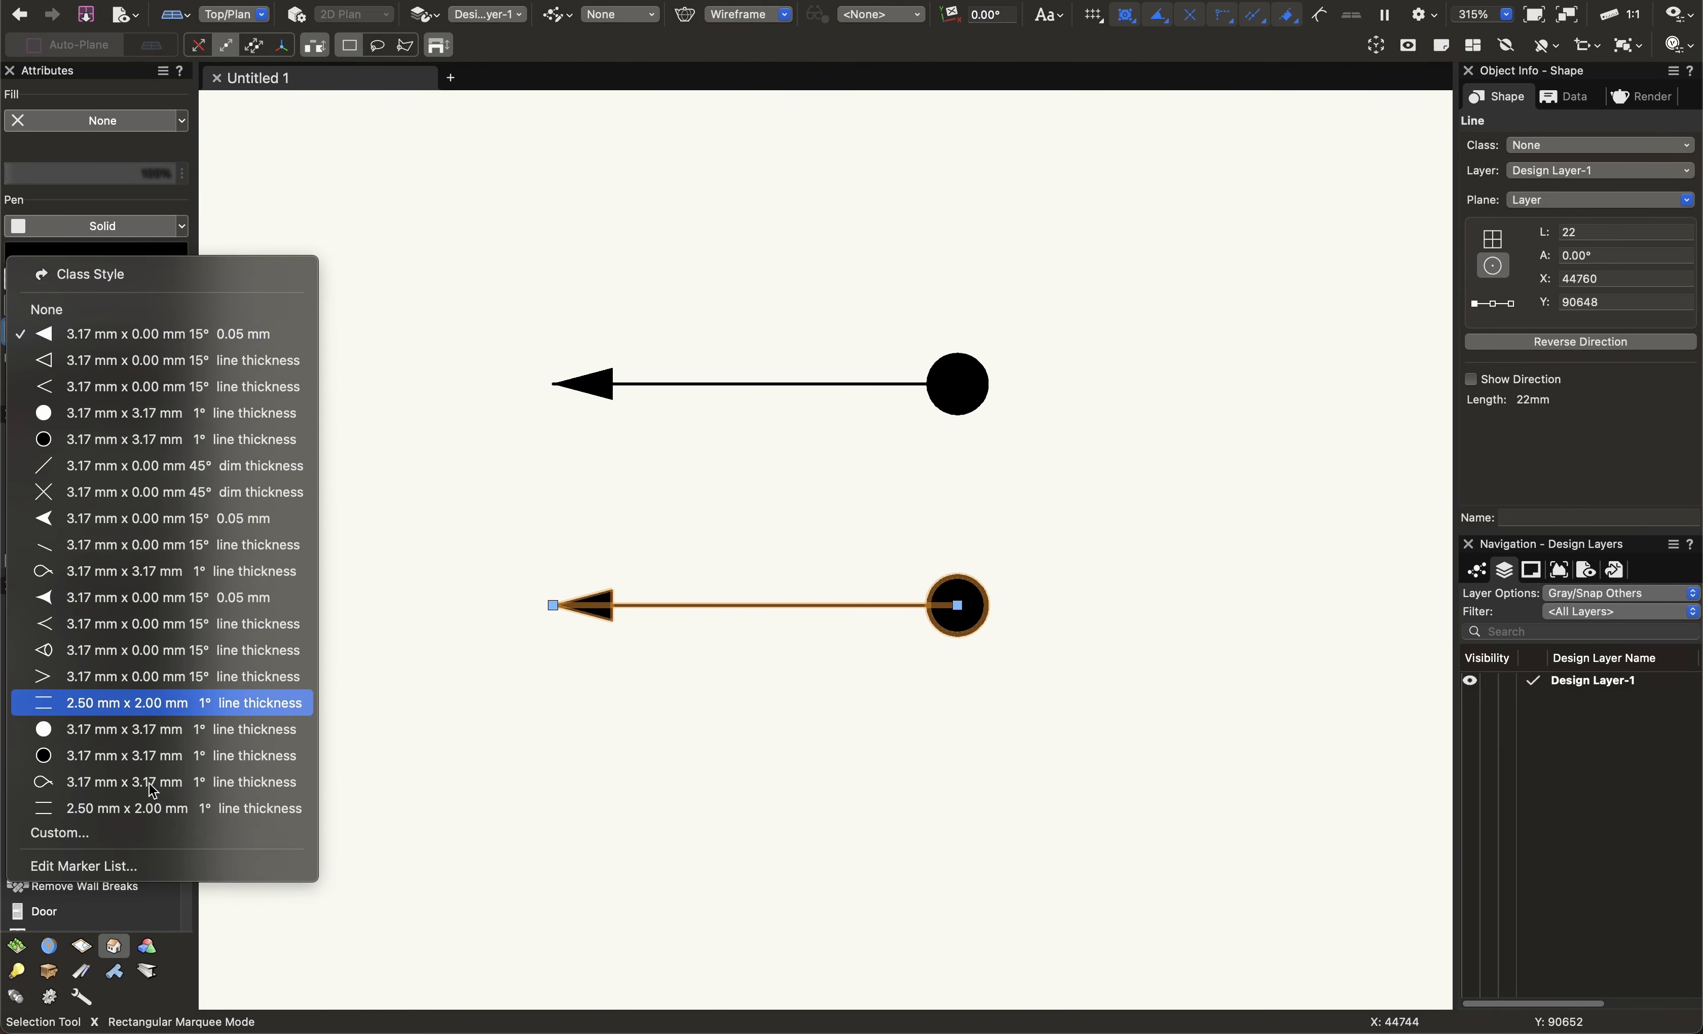
click(125, 654)
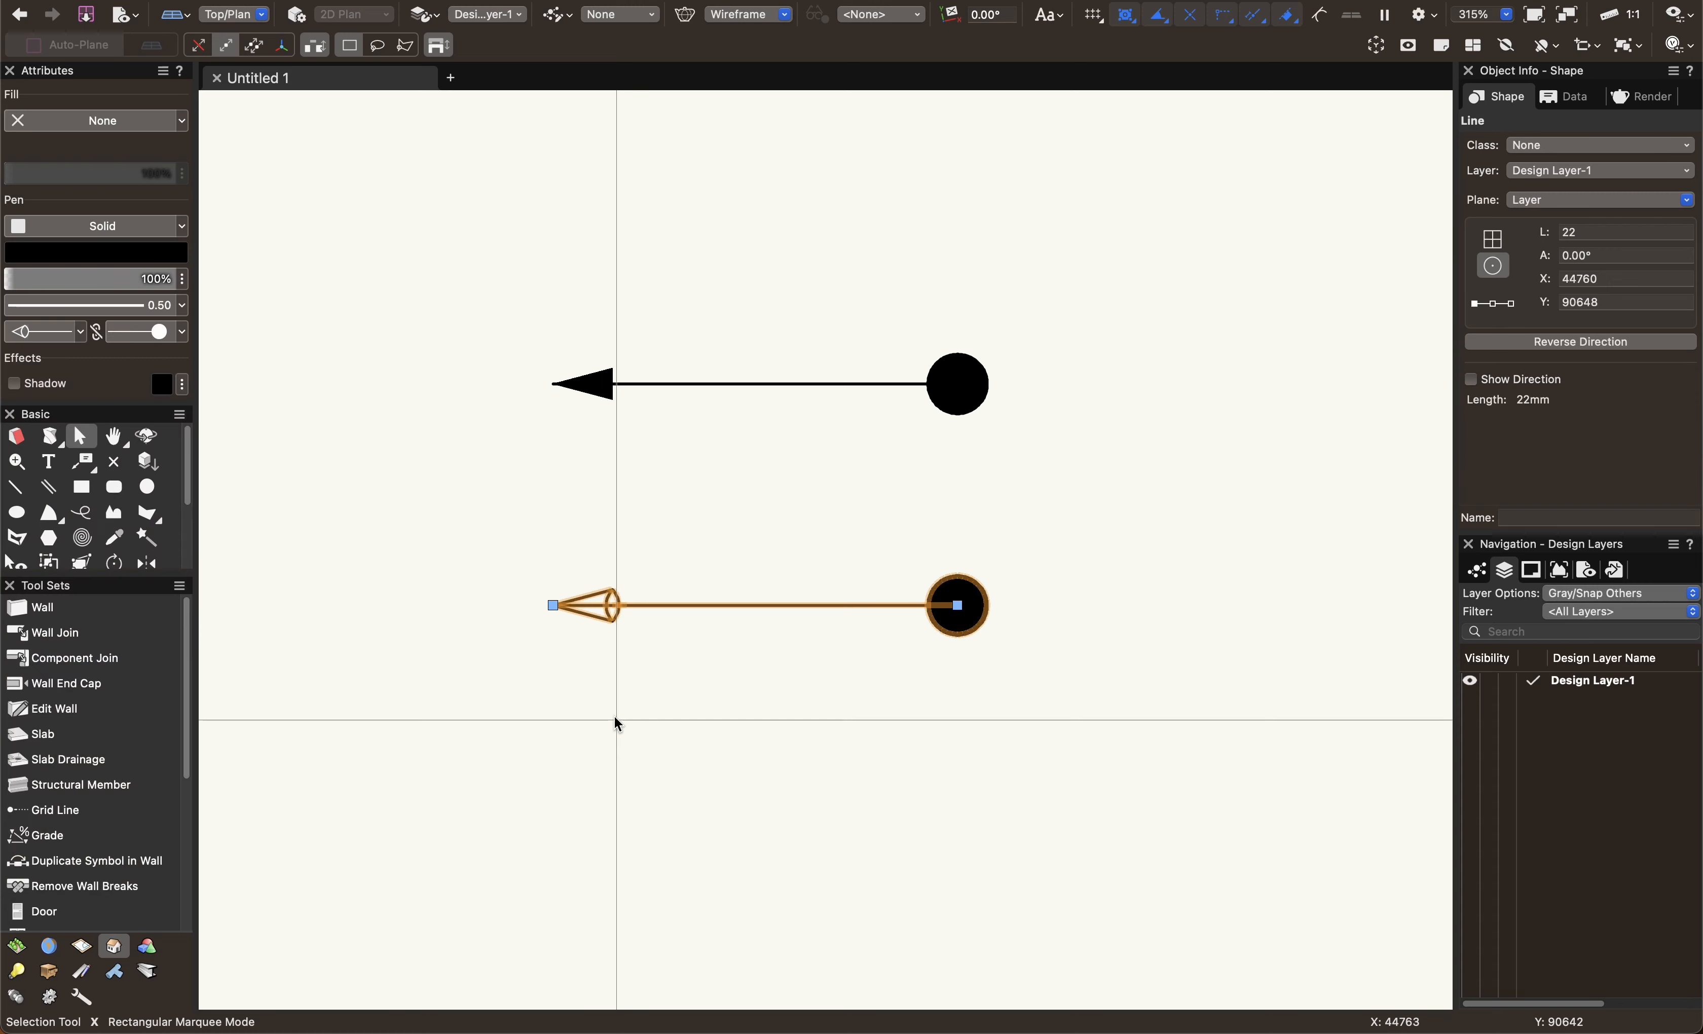
click(796, 735)
middle_drag(896, 528, 783, 513)
click(787, 591)
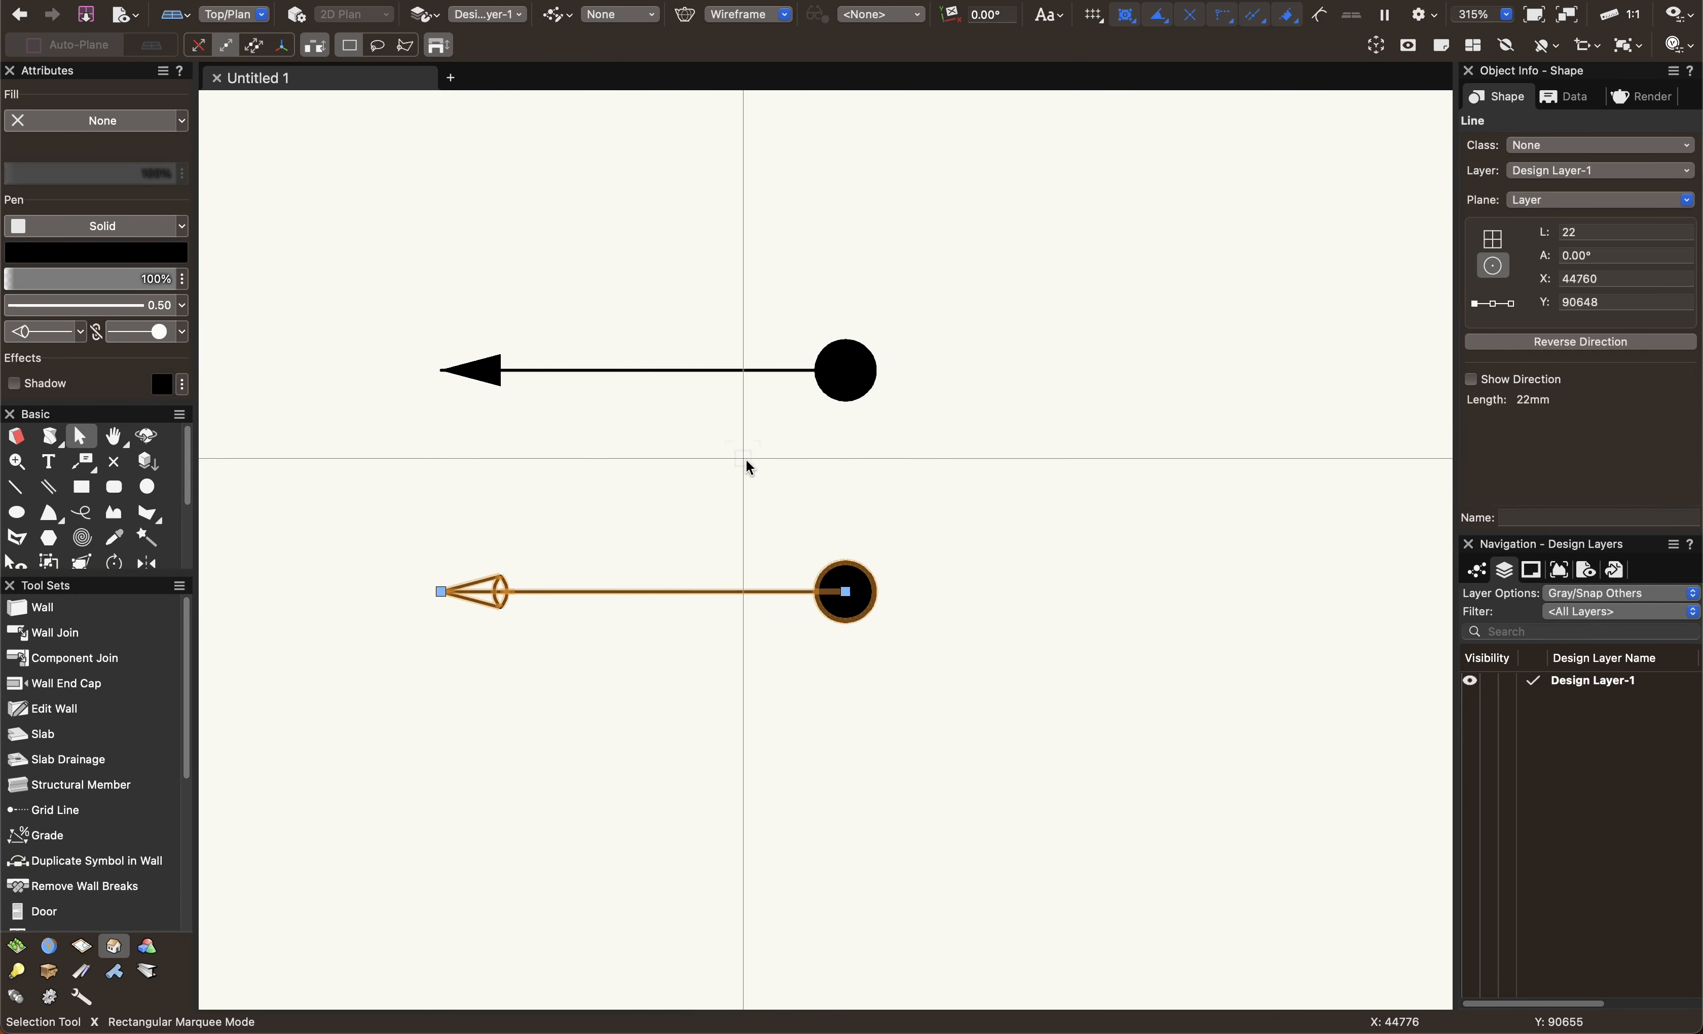
Delete both lines with markers and return to the coloured and white rectangles.
drag(768, 794, 616, 323)
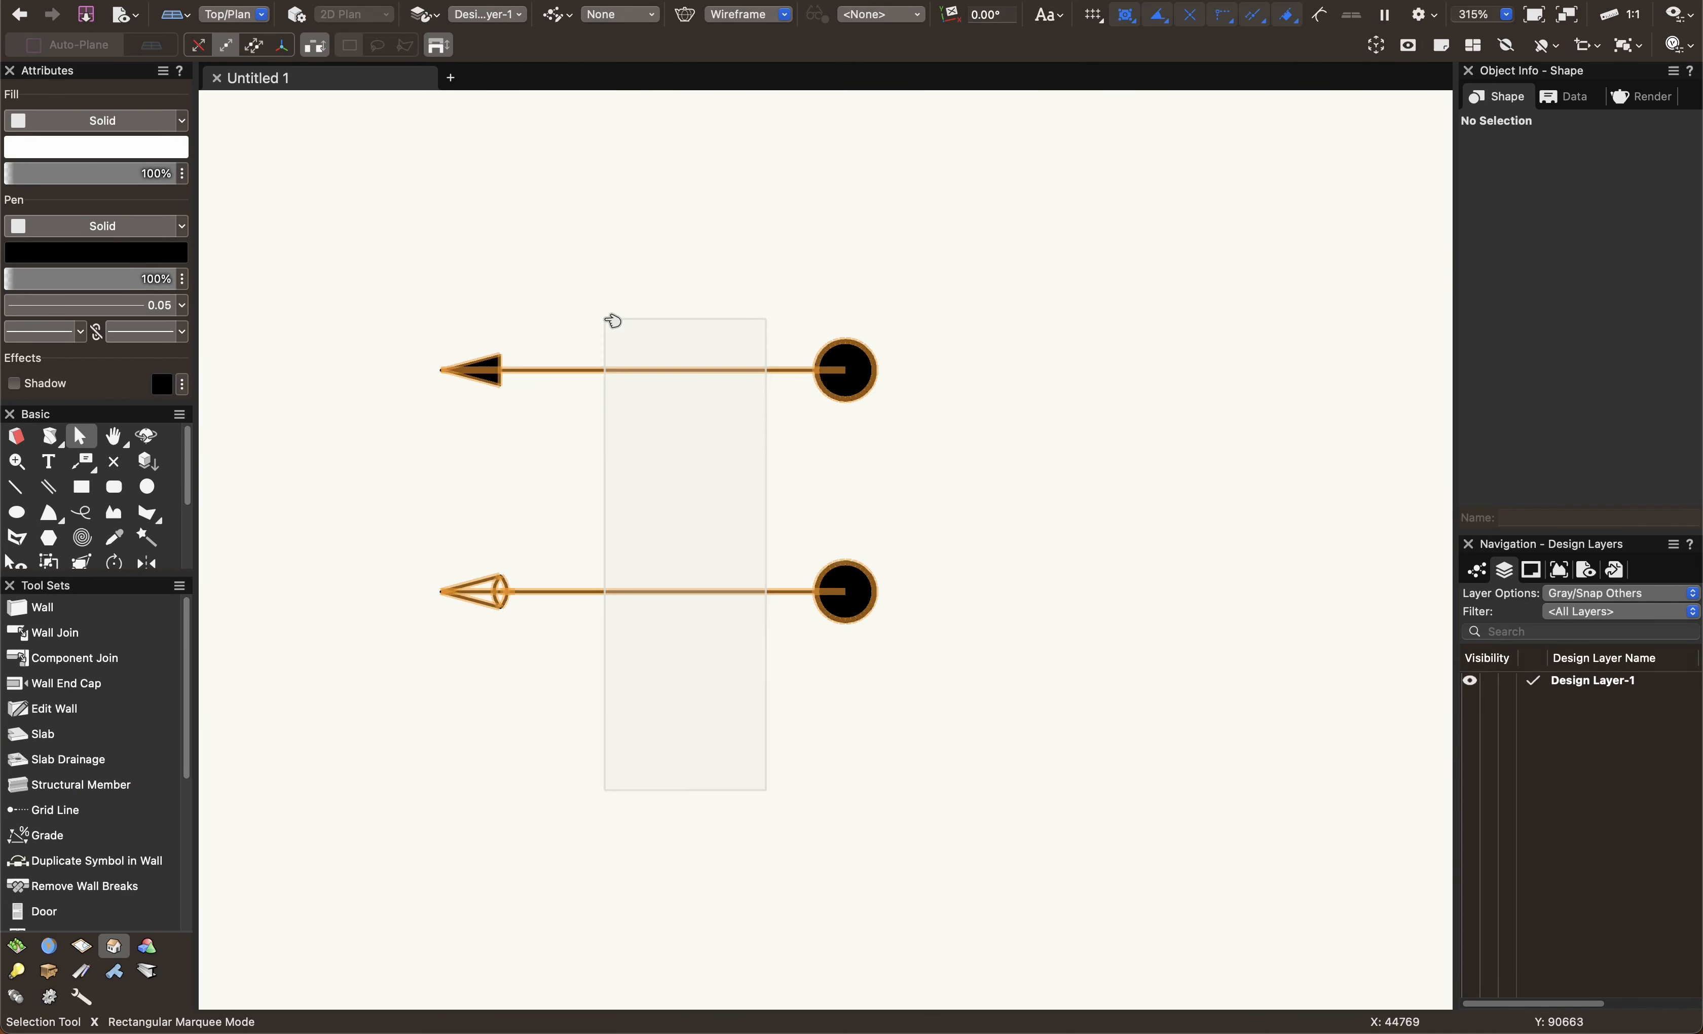
key(Delete)
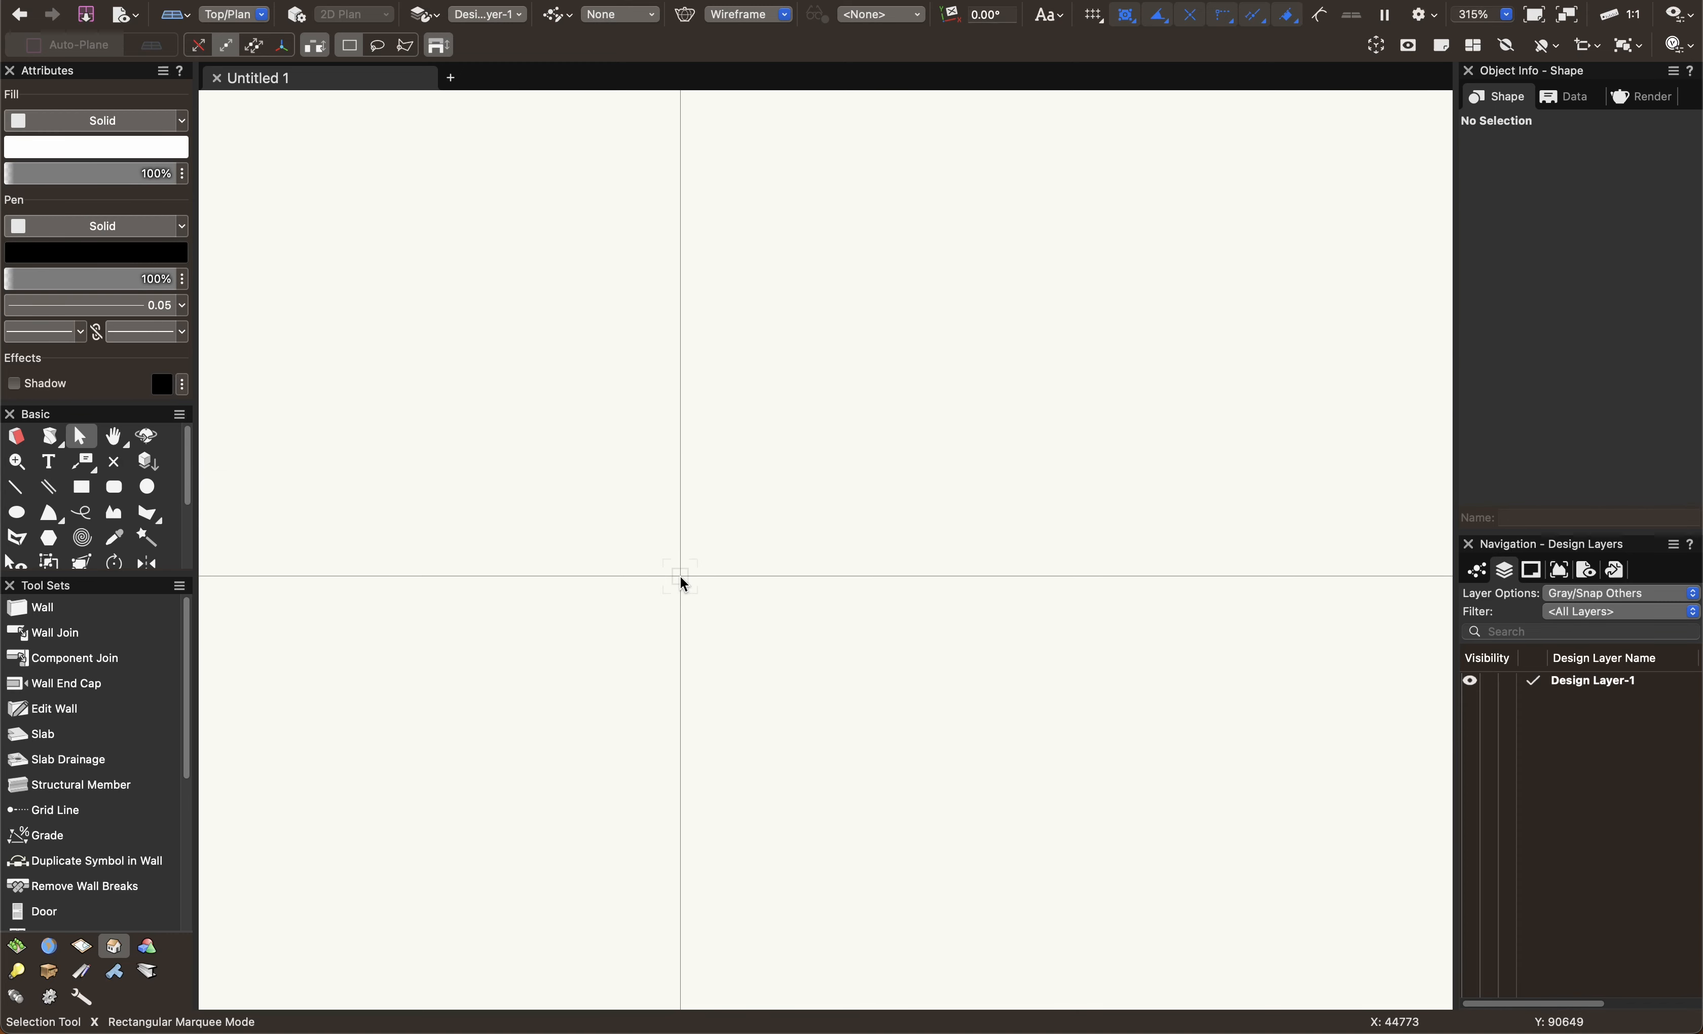
scroll(662, 586, down, 3)
middle_drag(679, 600, 456, 604)
scroll(457, 604, down, 15)
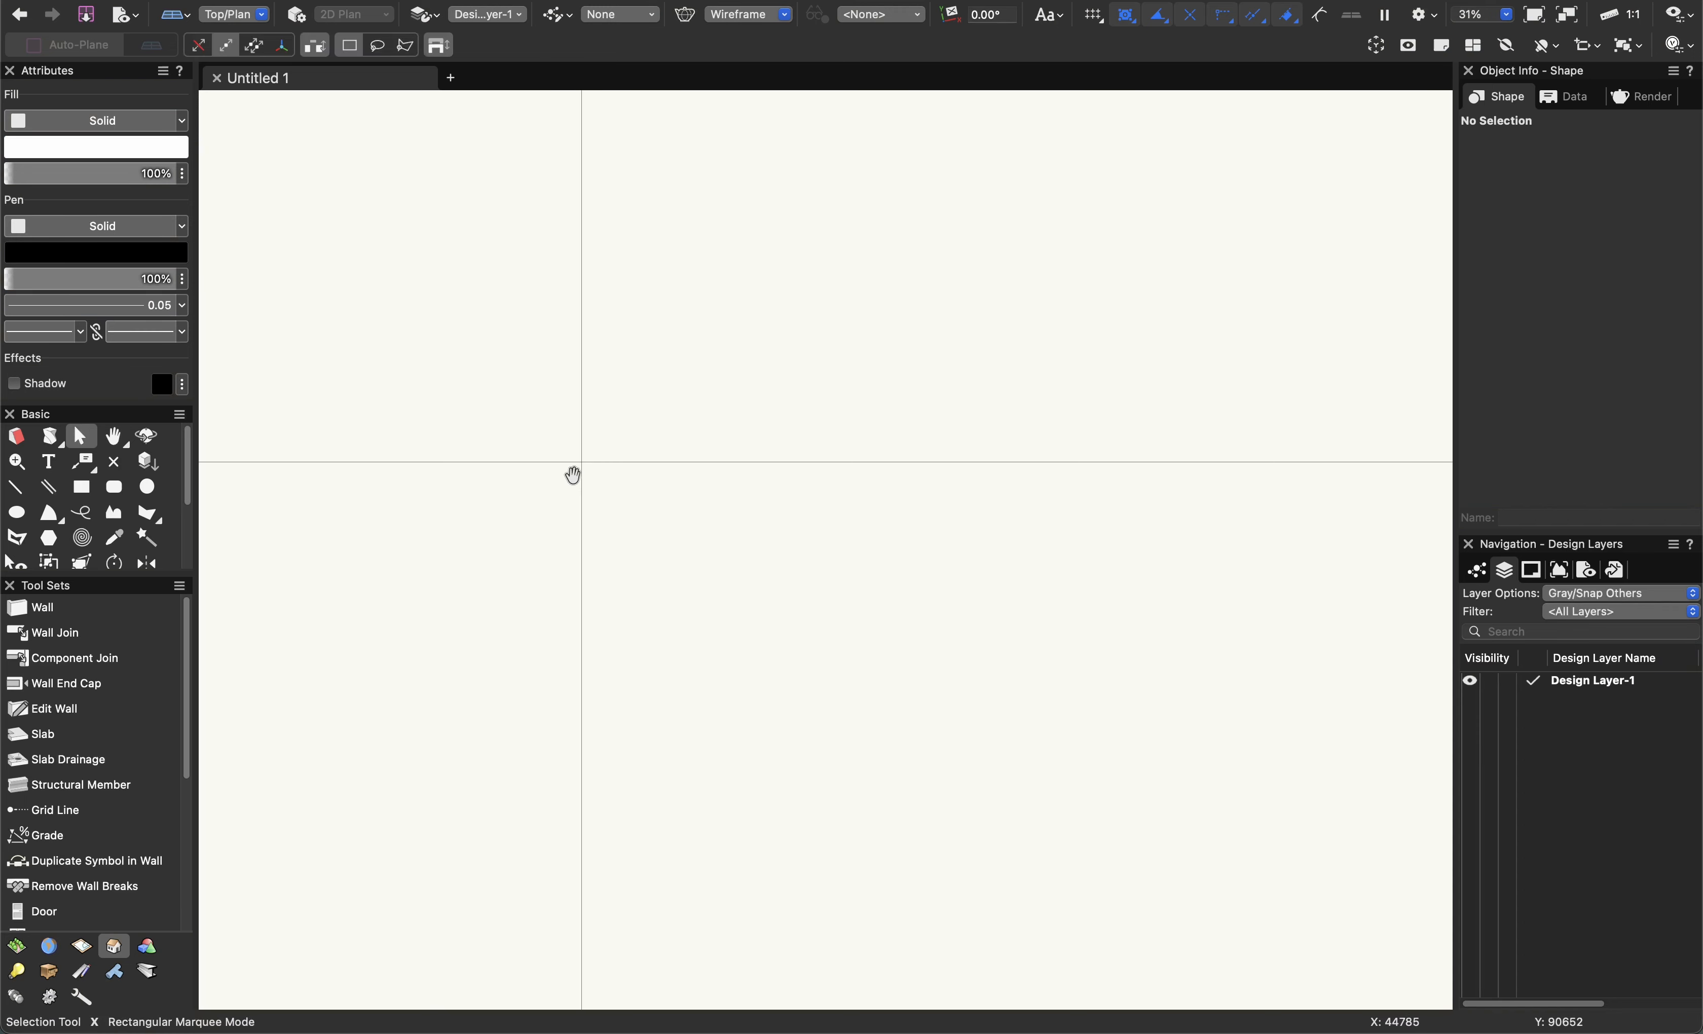
scroll(582, 484, down, 10)
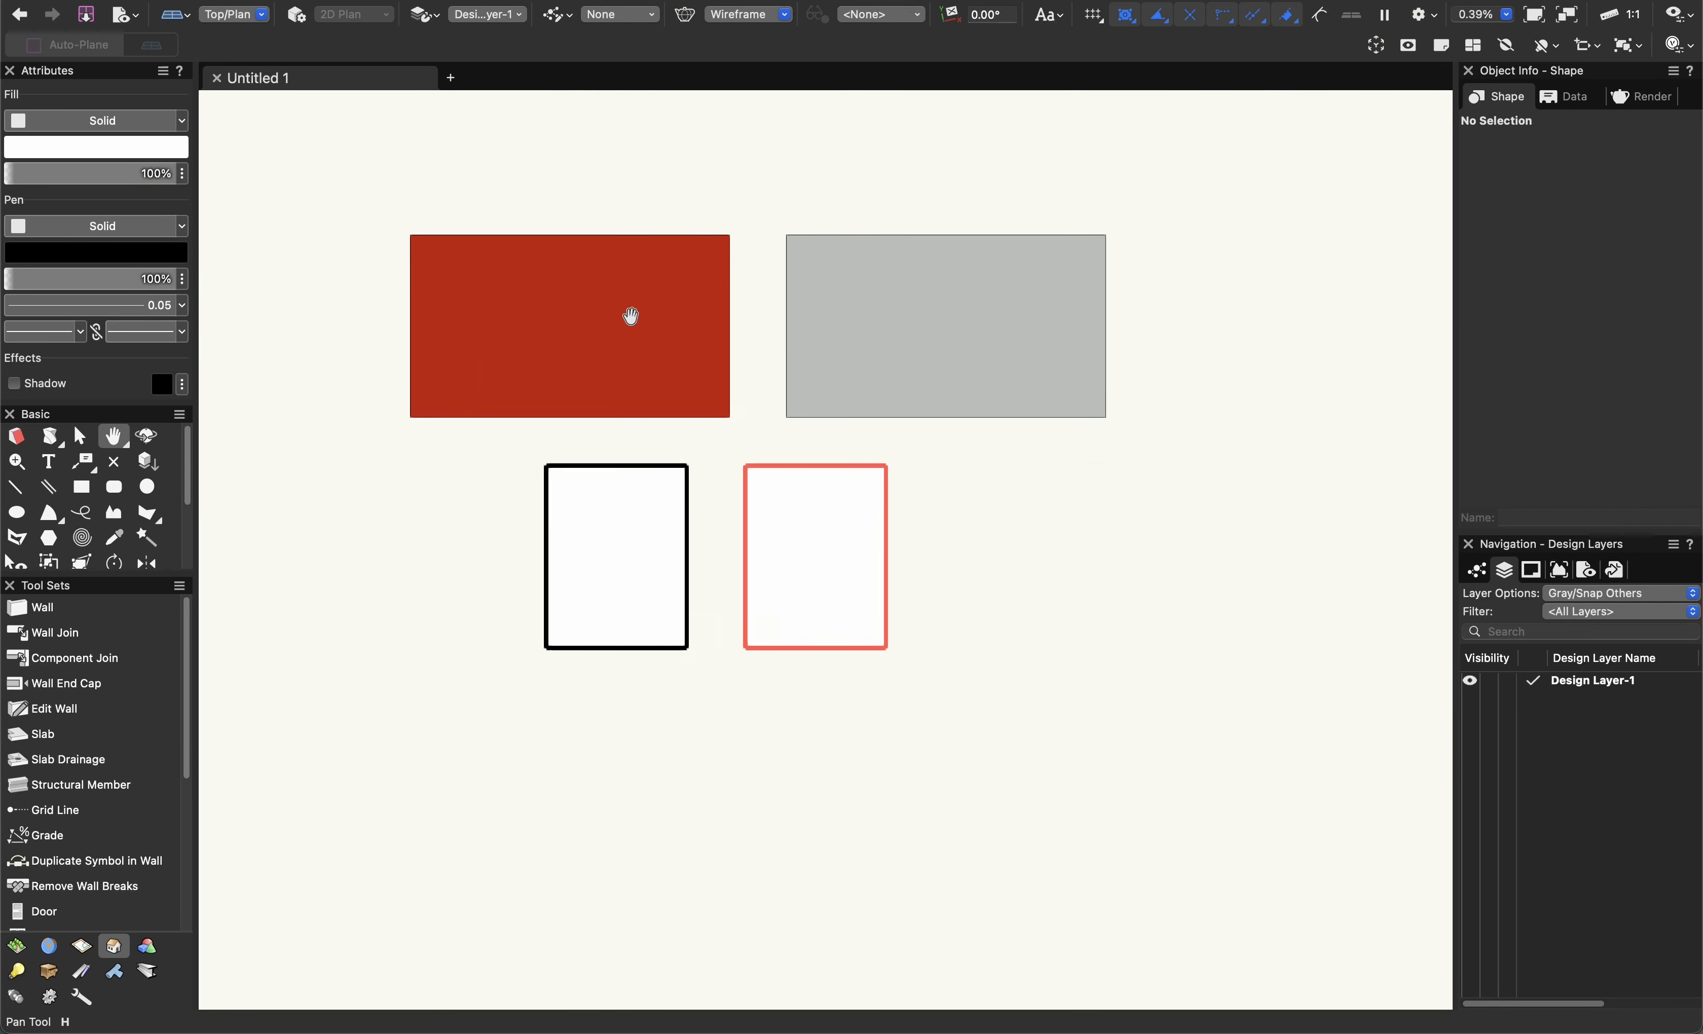
middle_drag(677, 688, 675, 709)
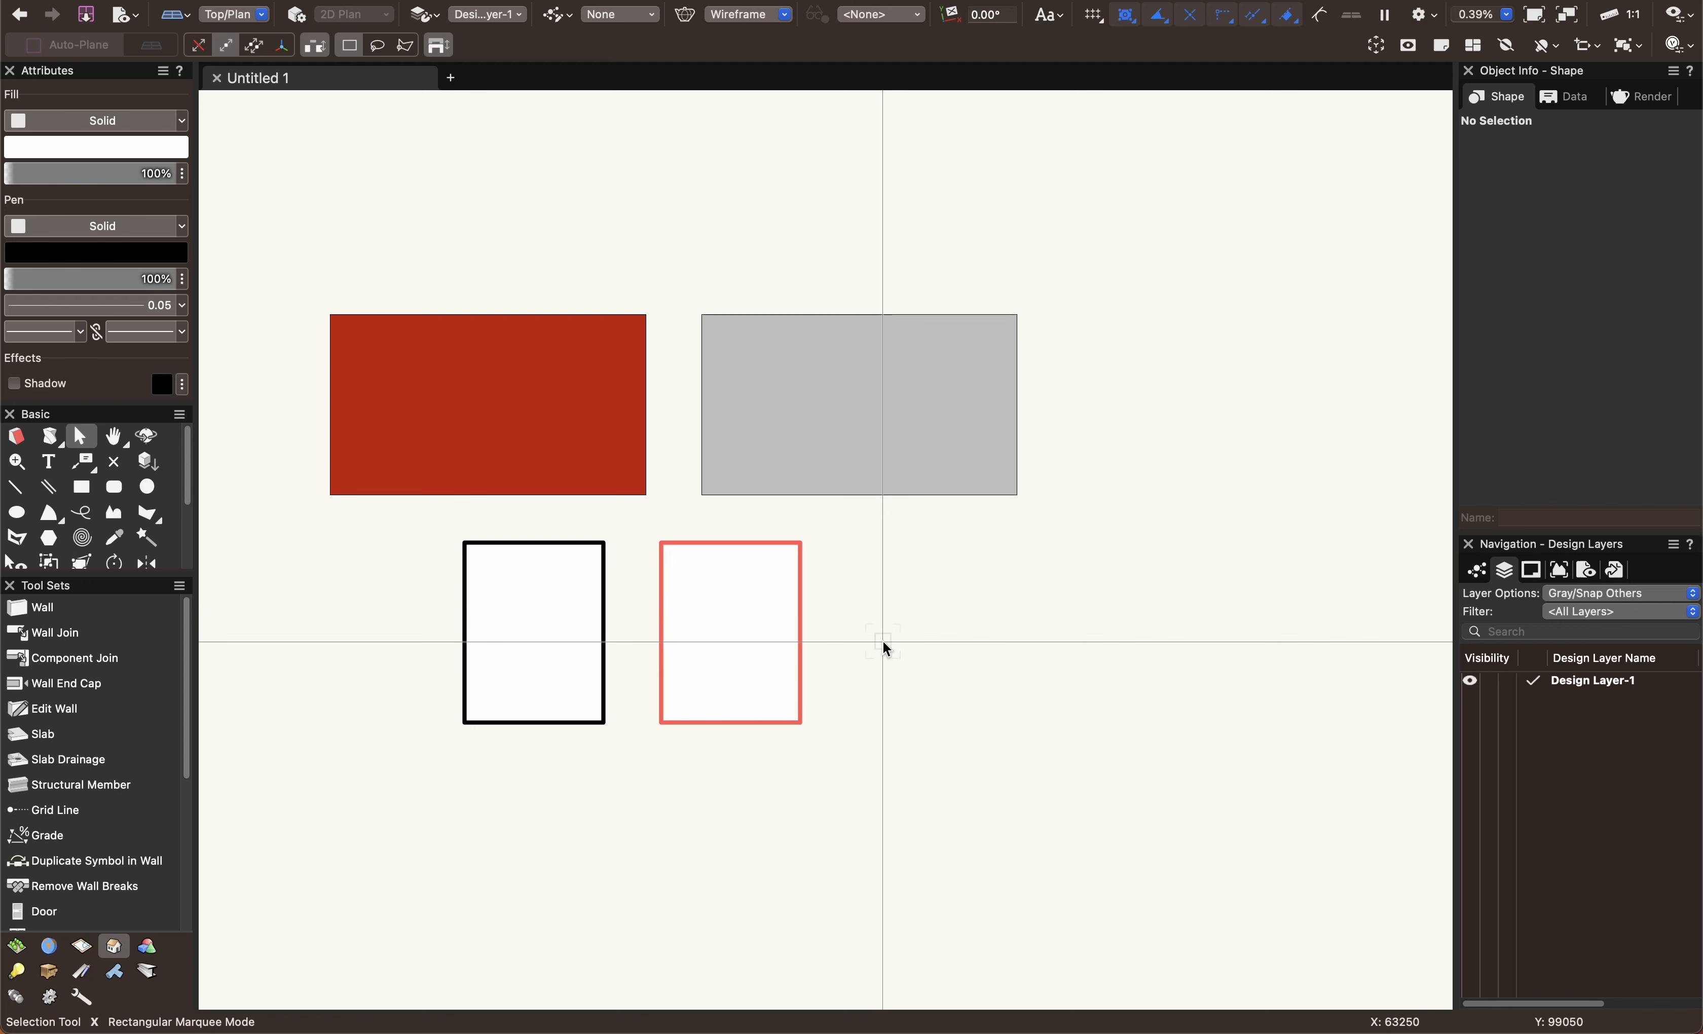
Make a copy of the red-outlined rectangle rotated about 24.48° and place it to the right of the original.
click(799, 627)
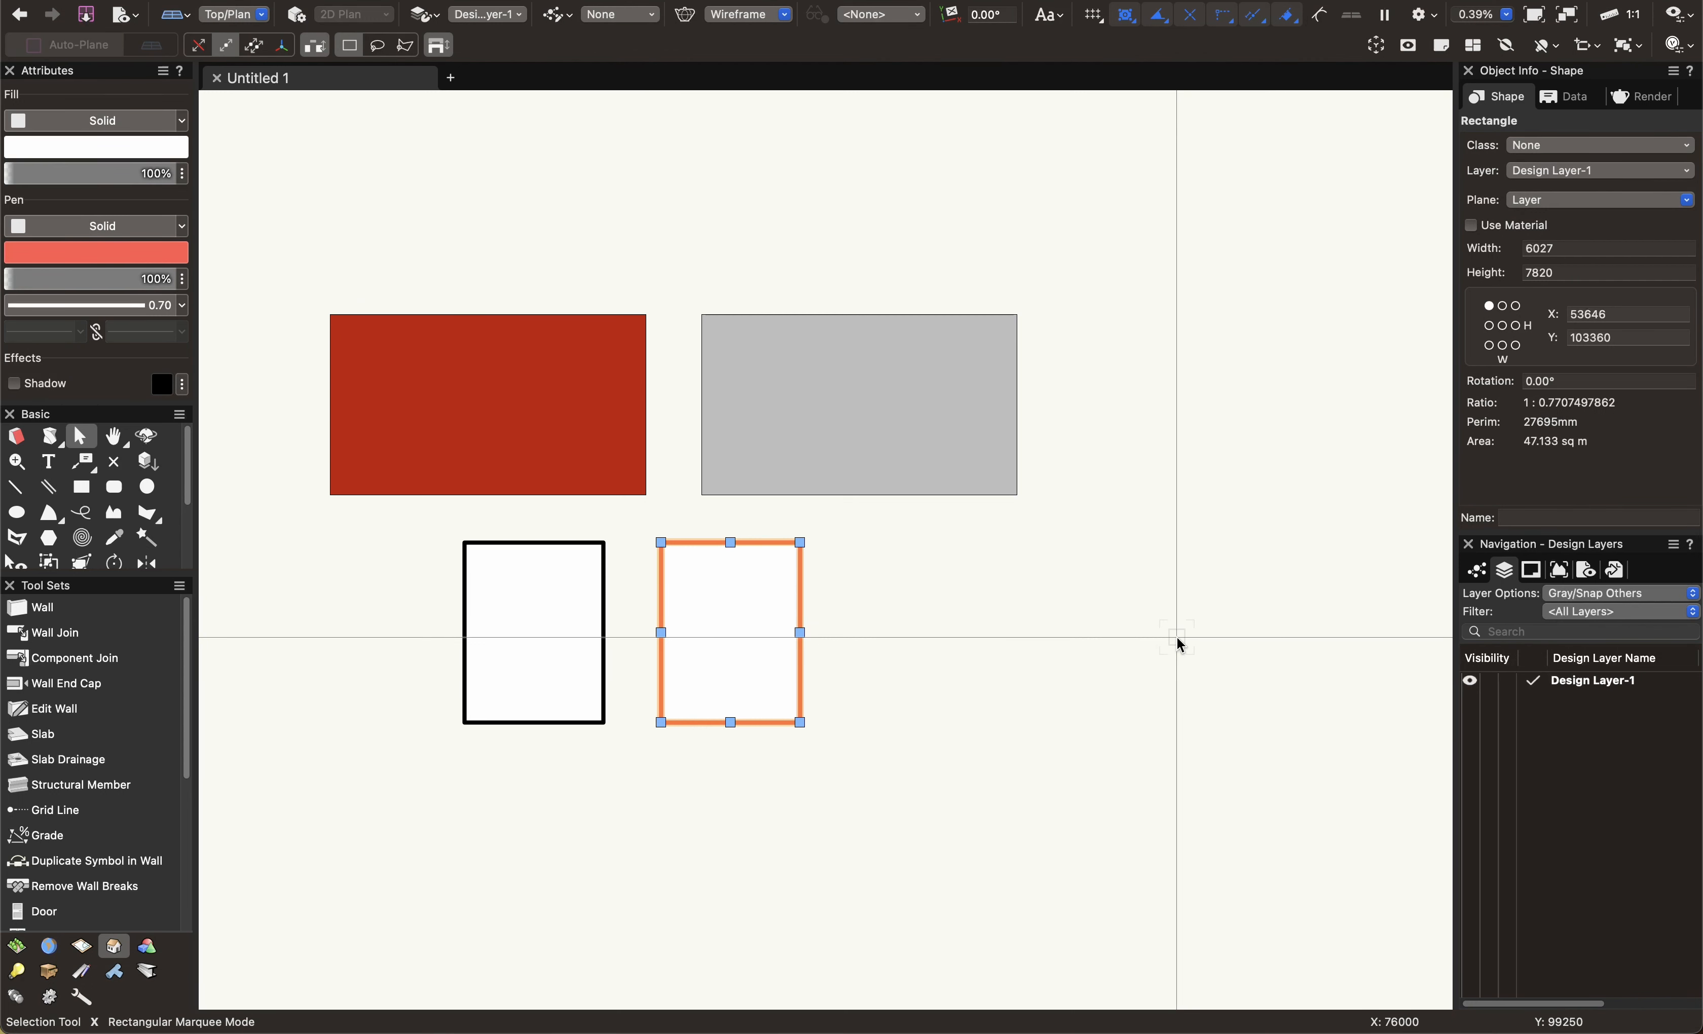
key(alt+equal)
click(800, 722)
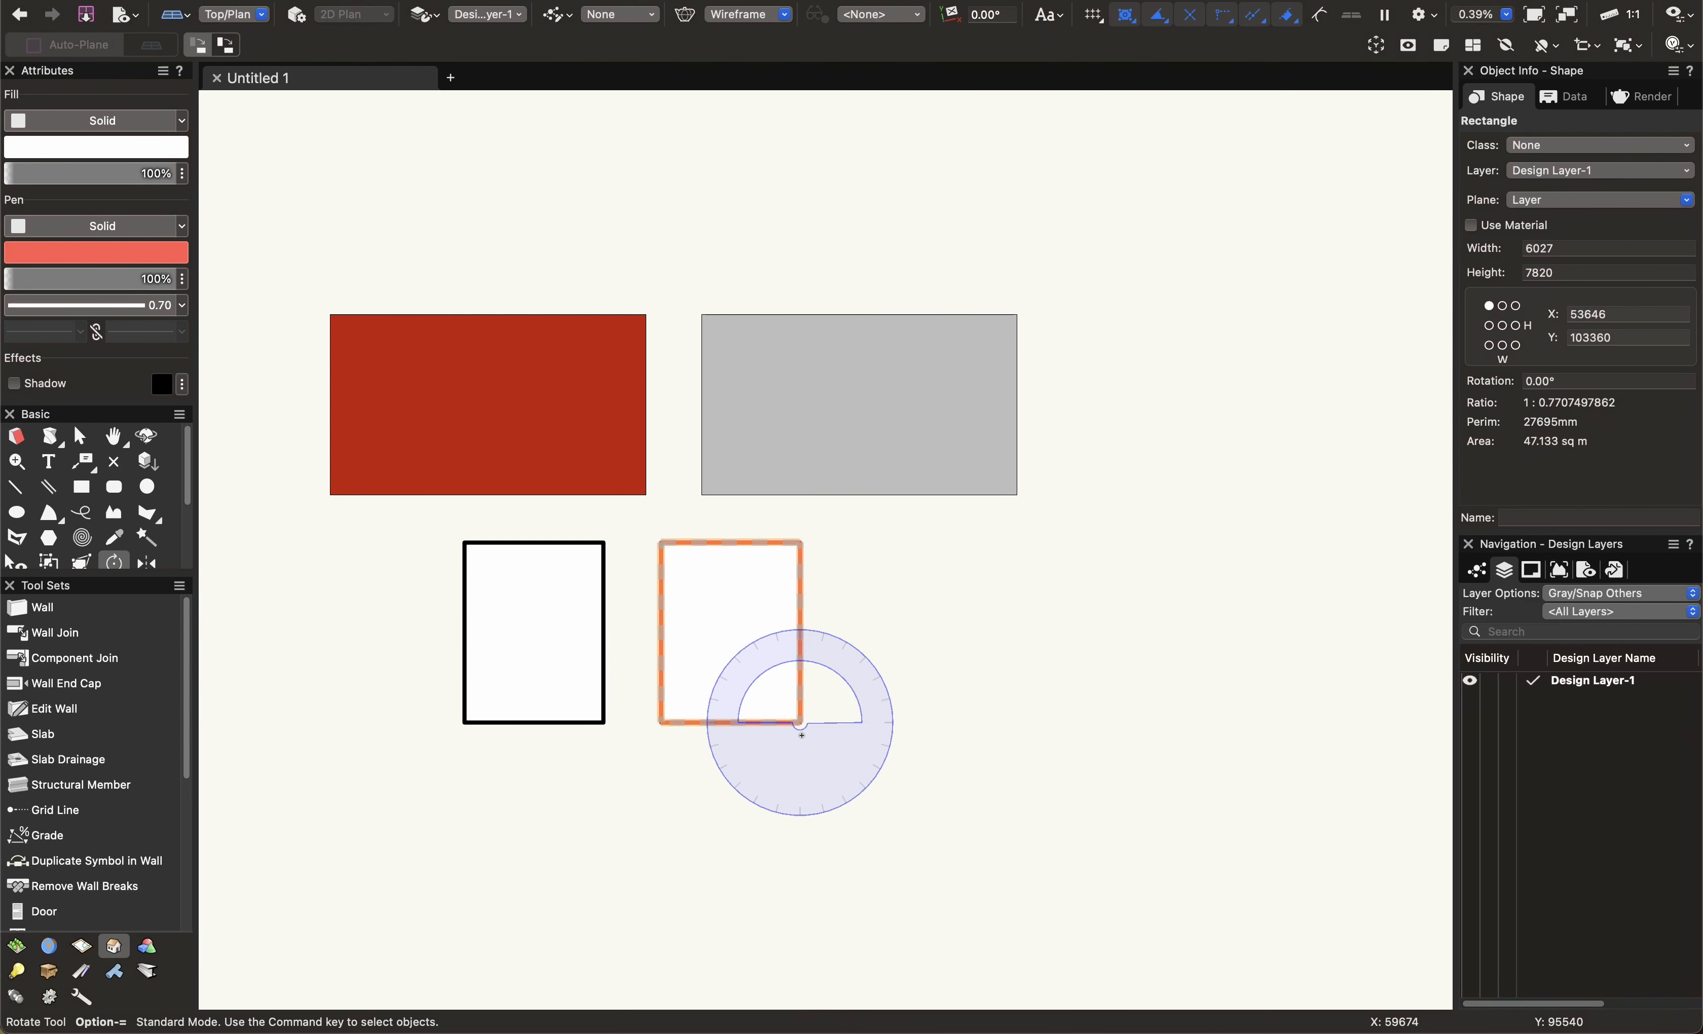
click(800, 584)
alt+click(736, 581)
key(x)
drag(780, 693, 1043, 658)
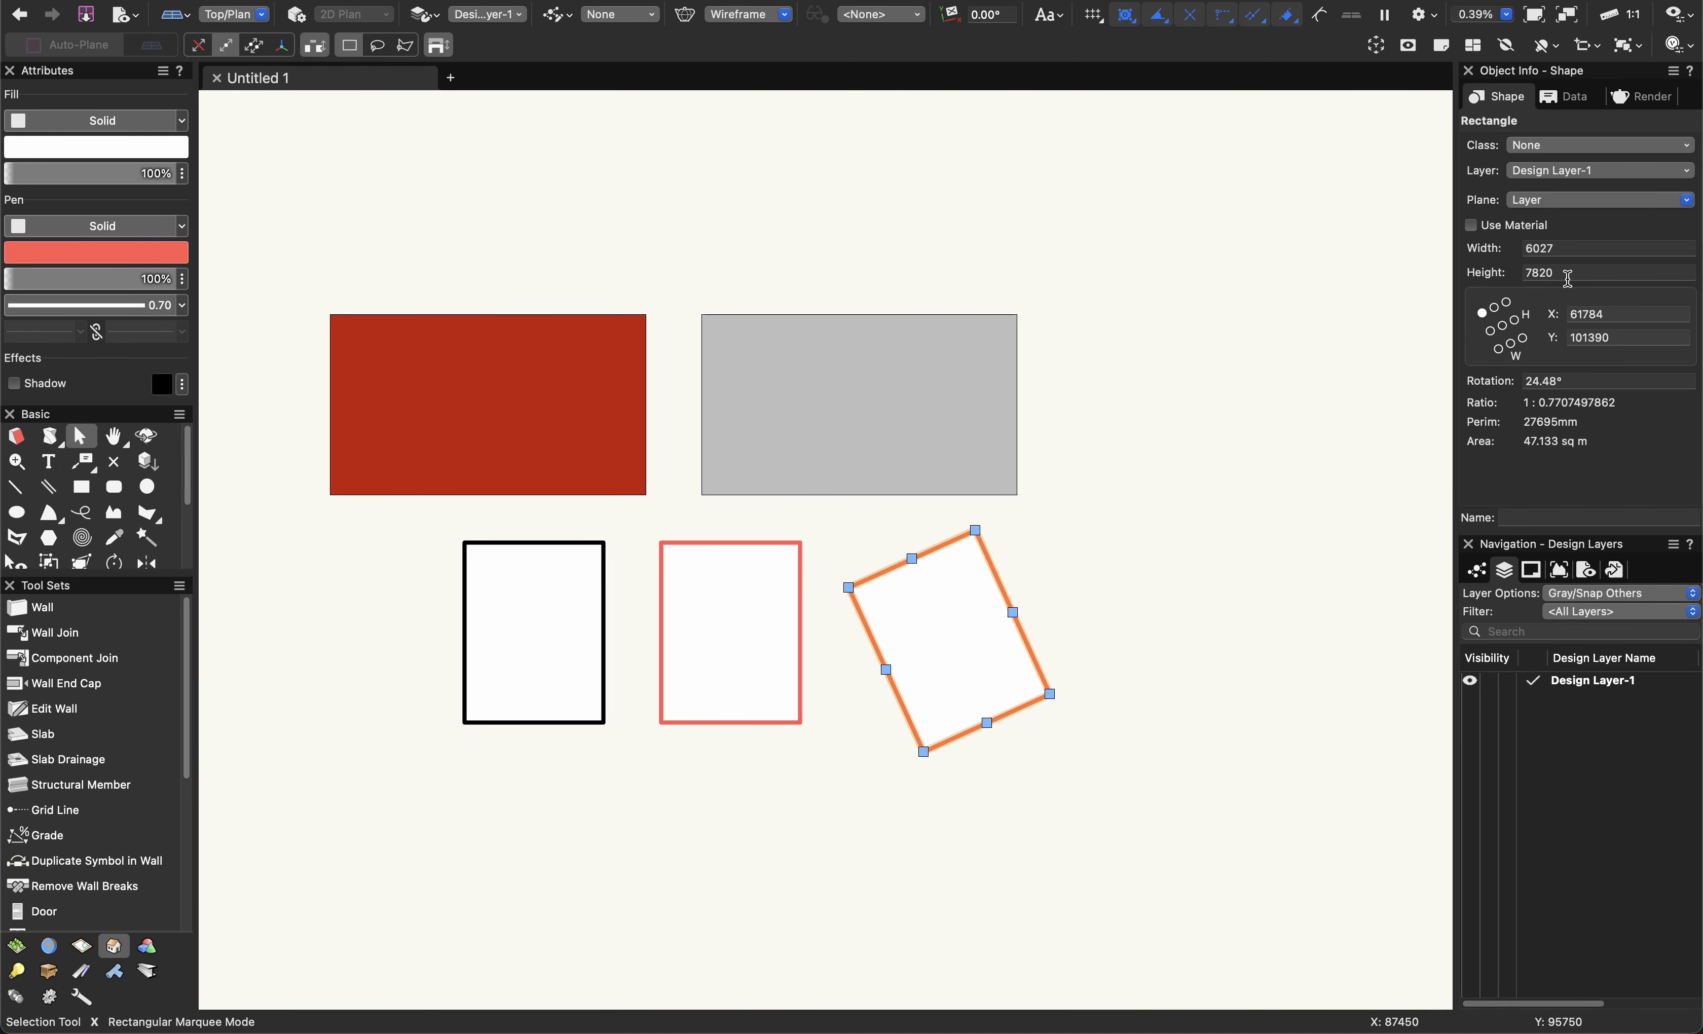
Check the rotated copy's rotation value and delete the copy.
click(1584, 386)
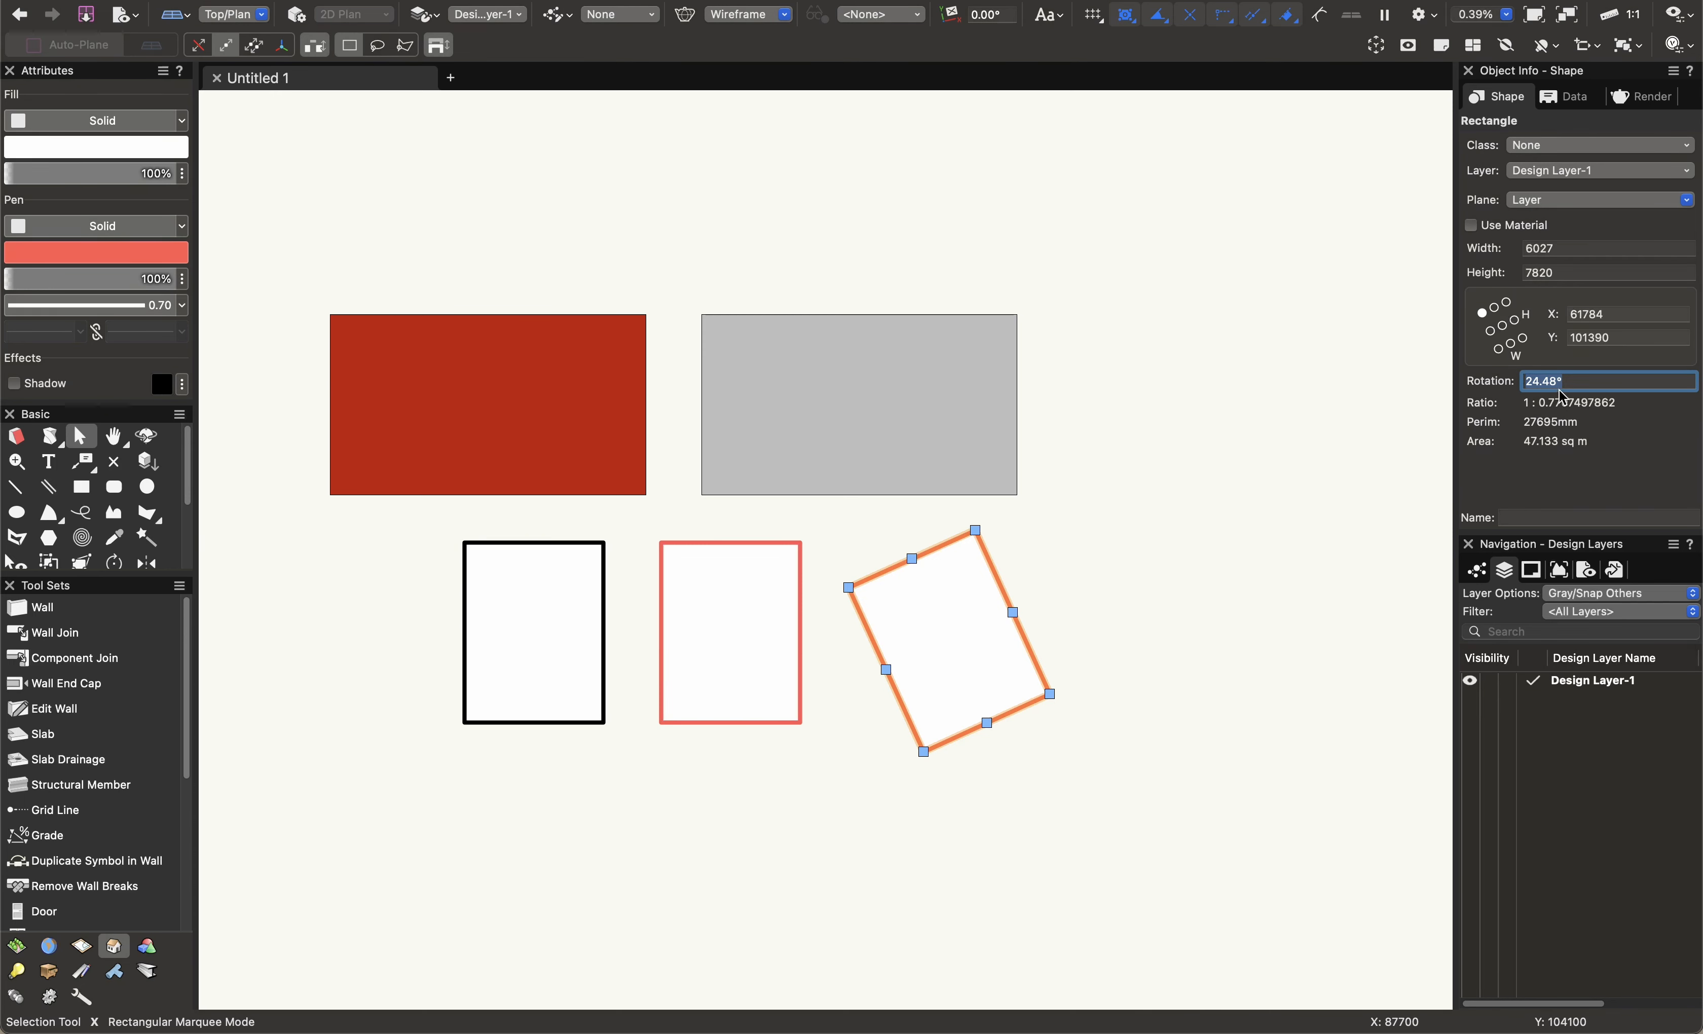
click(1091, 741)
click(958, 635)
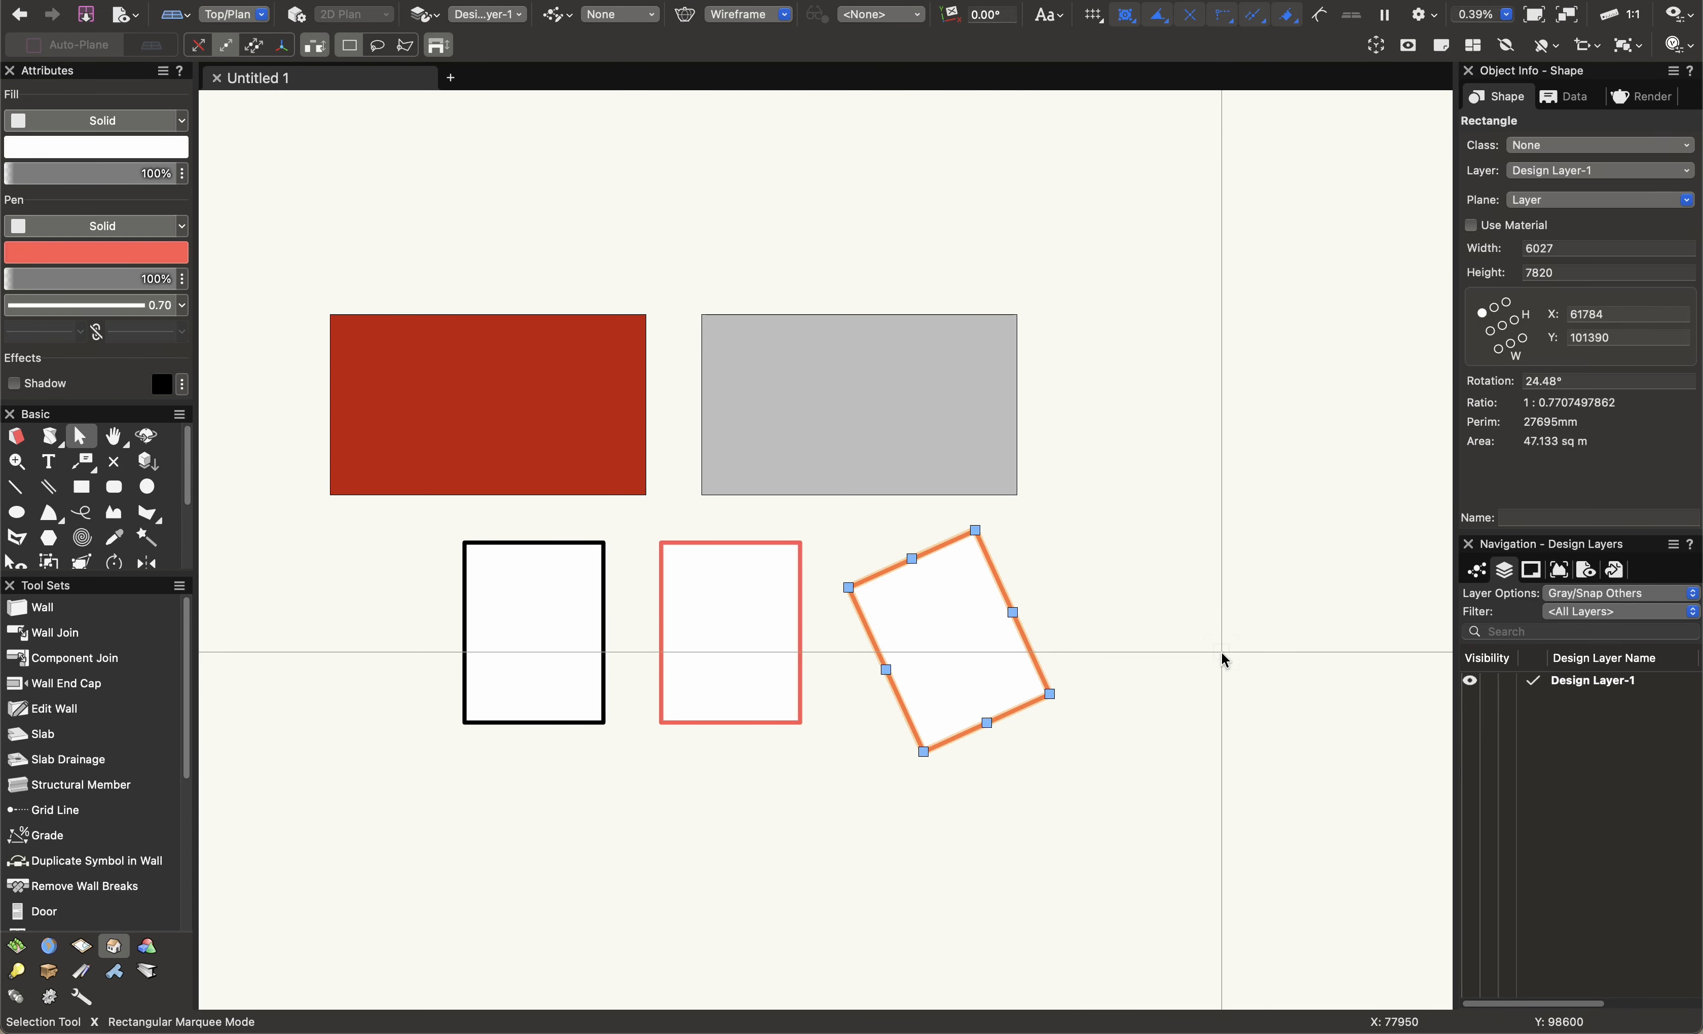
key(Delete)
Duplicate the red-outlined rectangle to the right of the original.
click(561, 660)
click(750, 655)
click(867, 681)
alt+drag(777, 670, 1011, 639)
Set the duplicate rectangle's rotation to 90° and reposition it beside the original.
click(1586, 384)
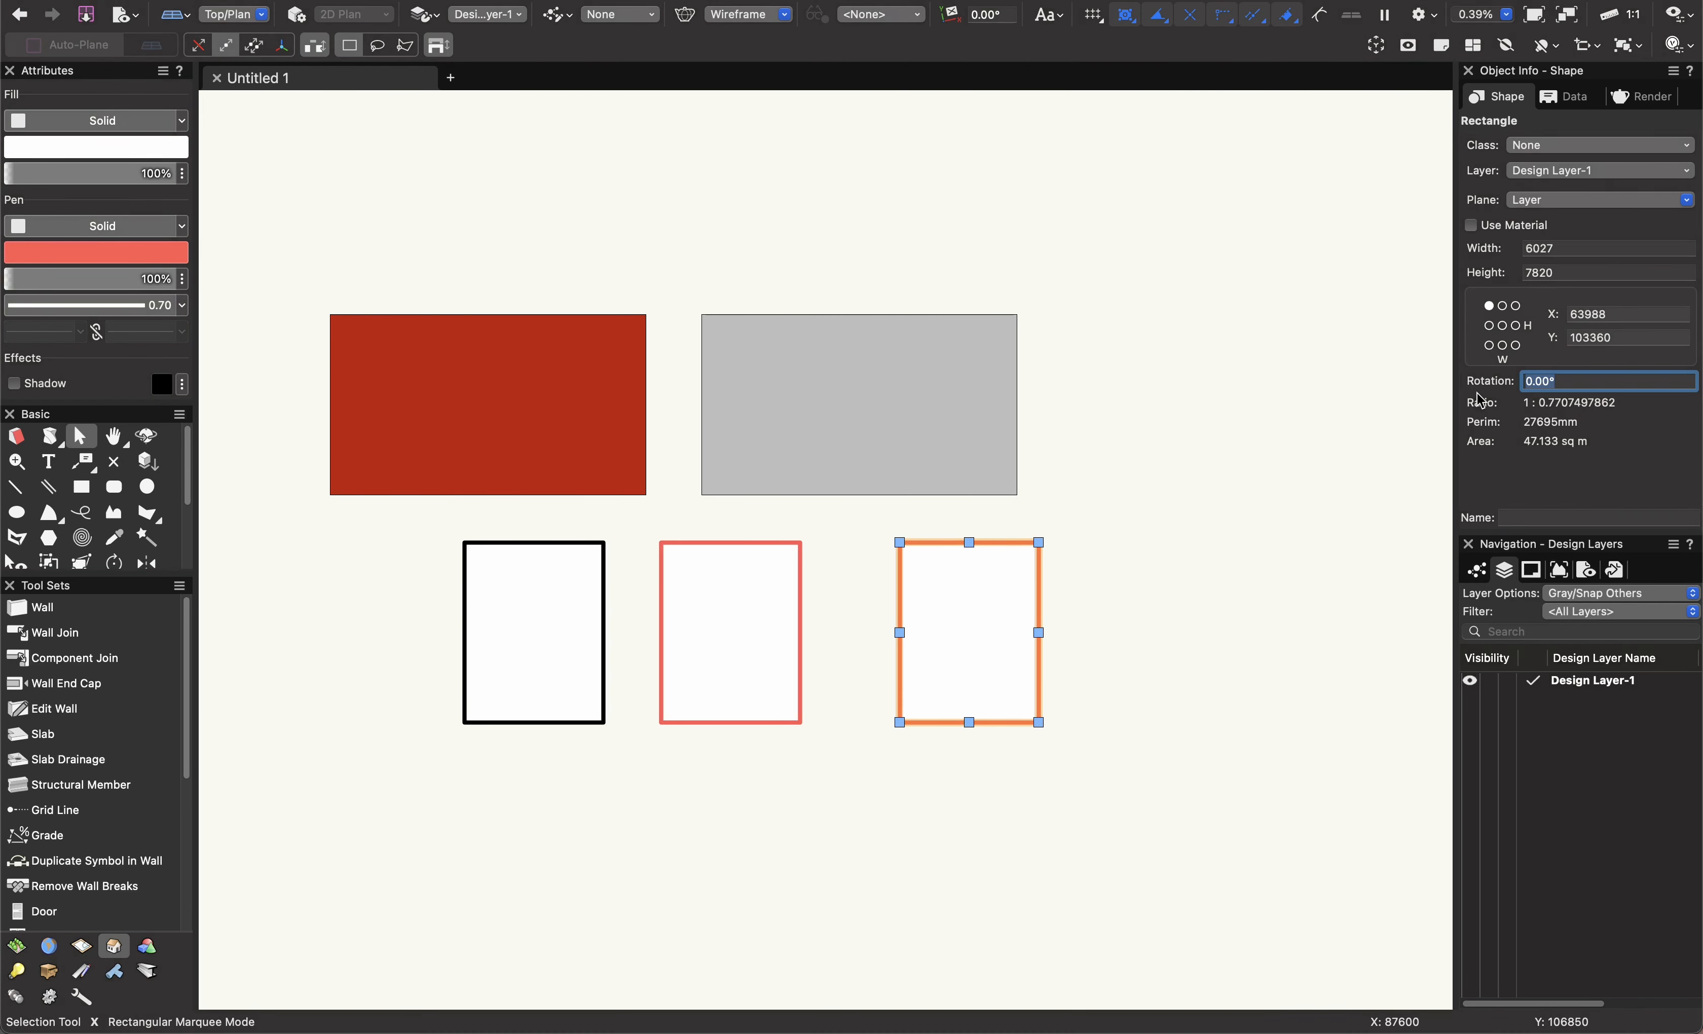
key(Return)
click(1095, 491)
drag(1063, 533, 1120, 647)
click(1243, 692)
click(1076, 639)
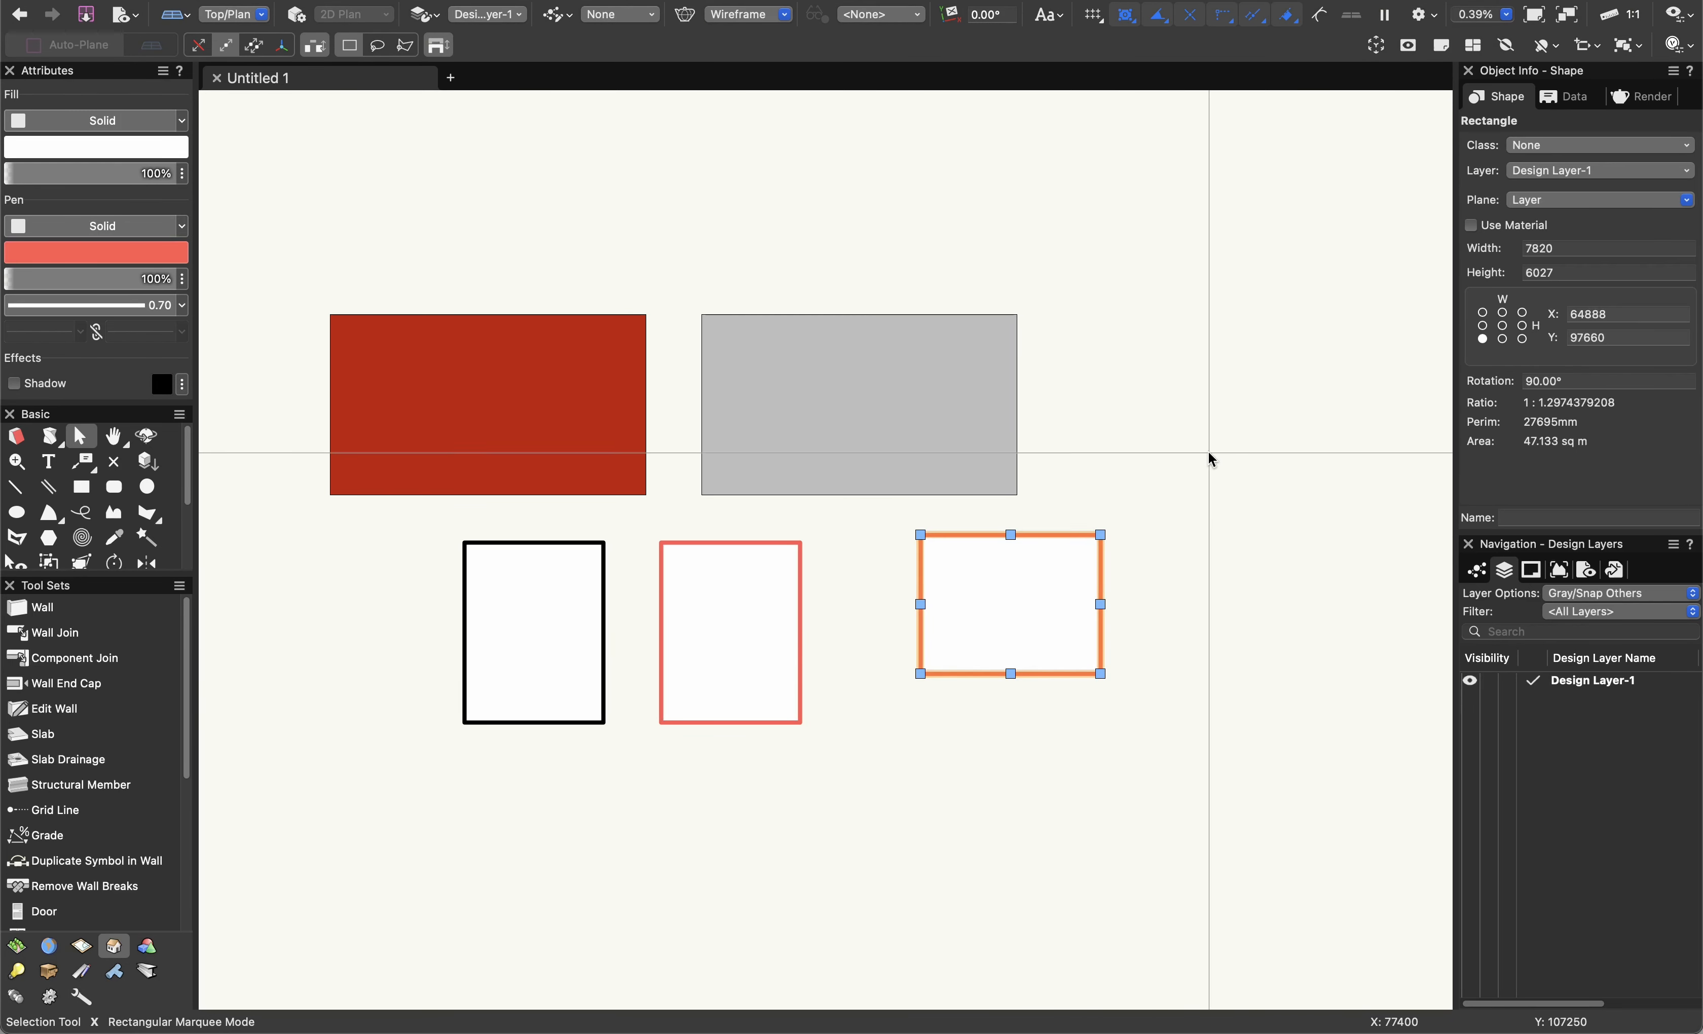
Set the rotated rectangle's width and height to 900 and move it closer to the red-outlined rectangle.
double_click(1553, 246)
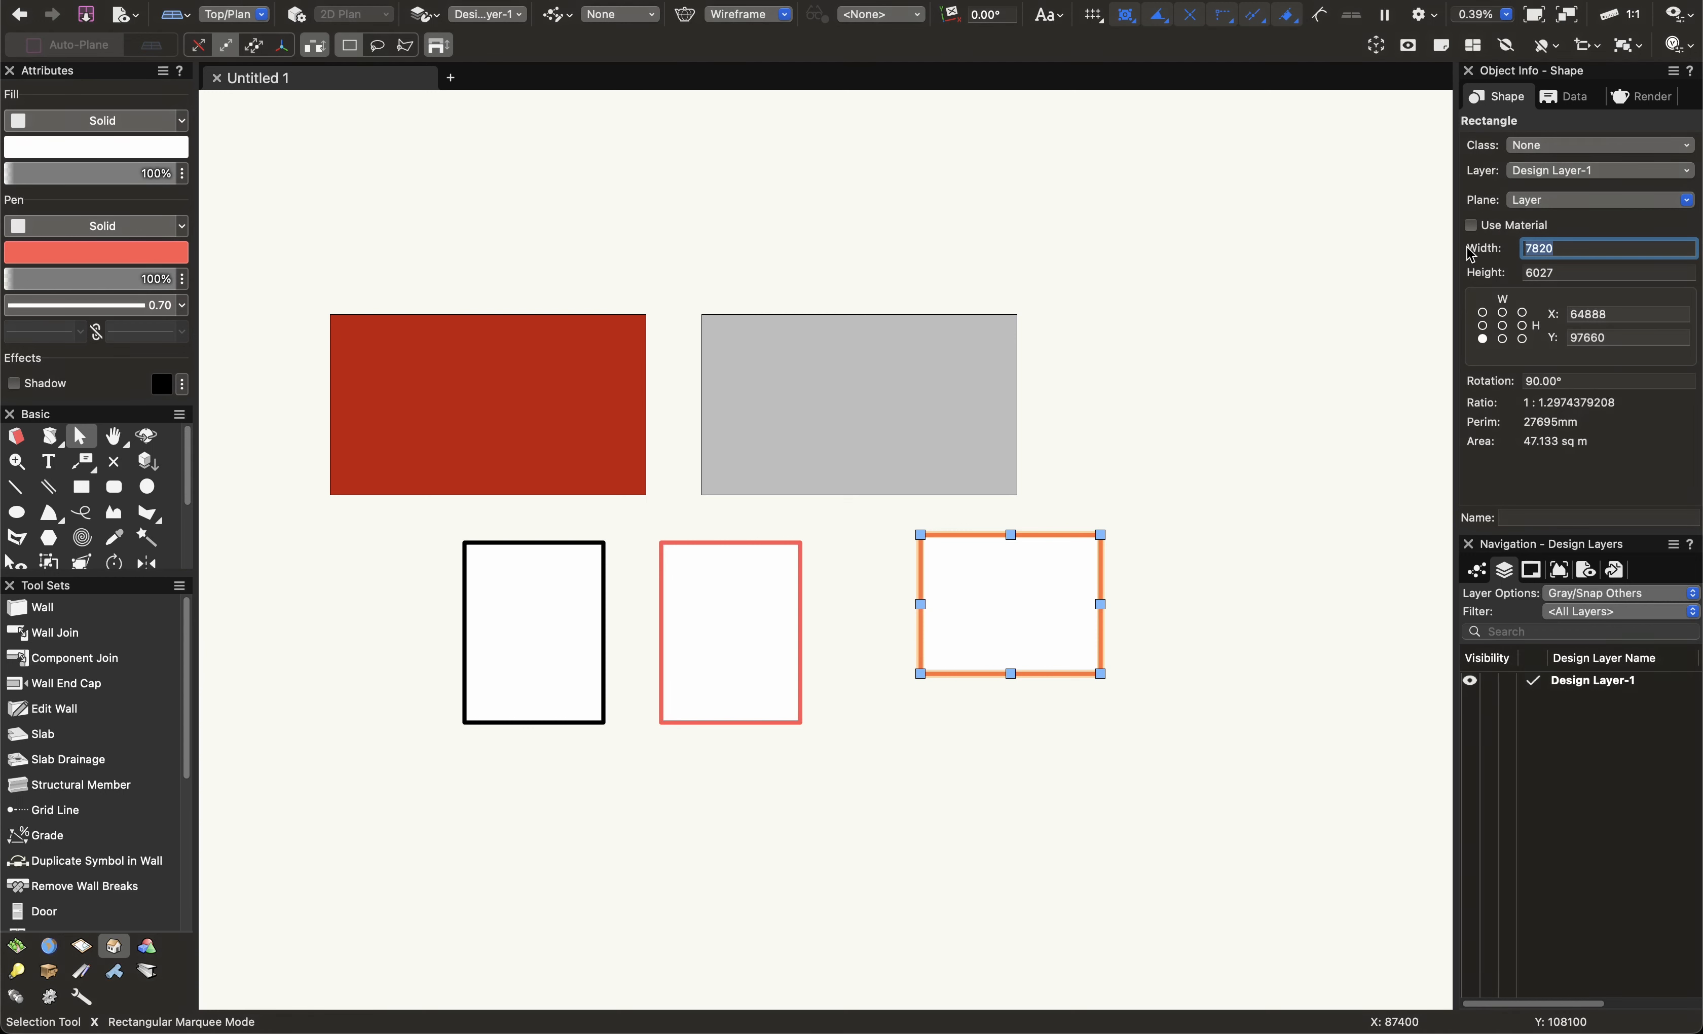
text(900)
key(Tab)
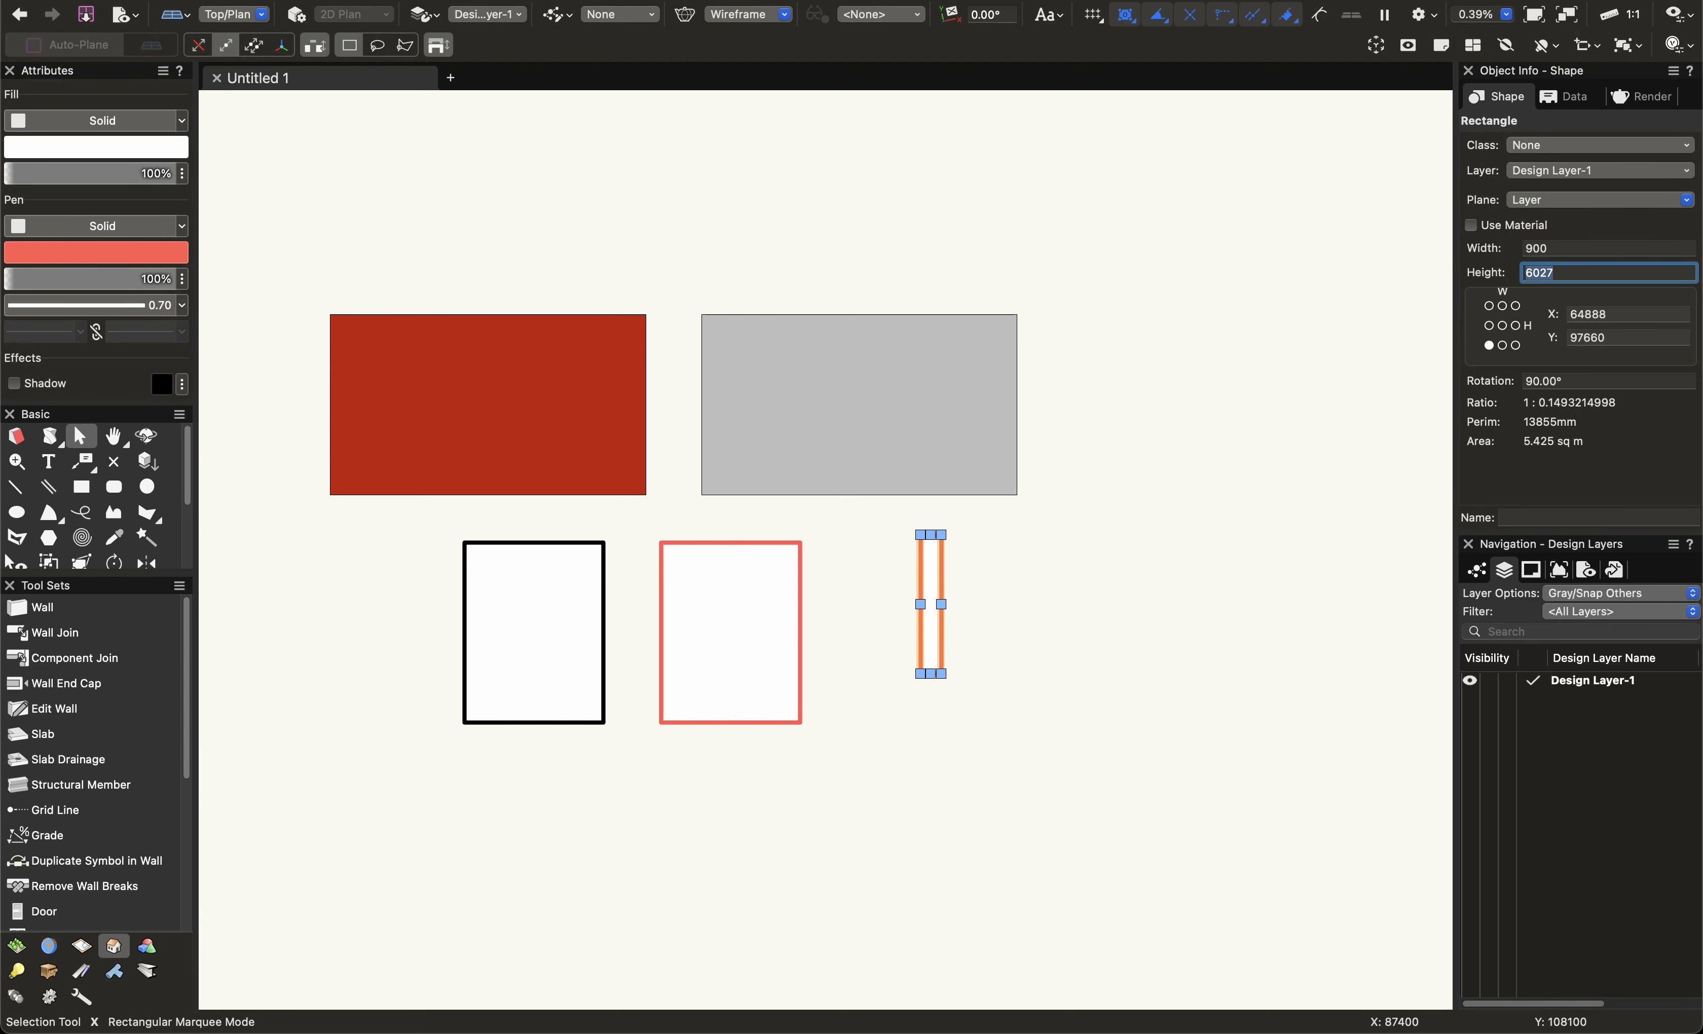
text(900)
key(Return)
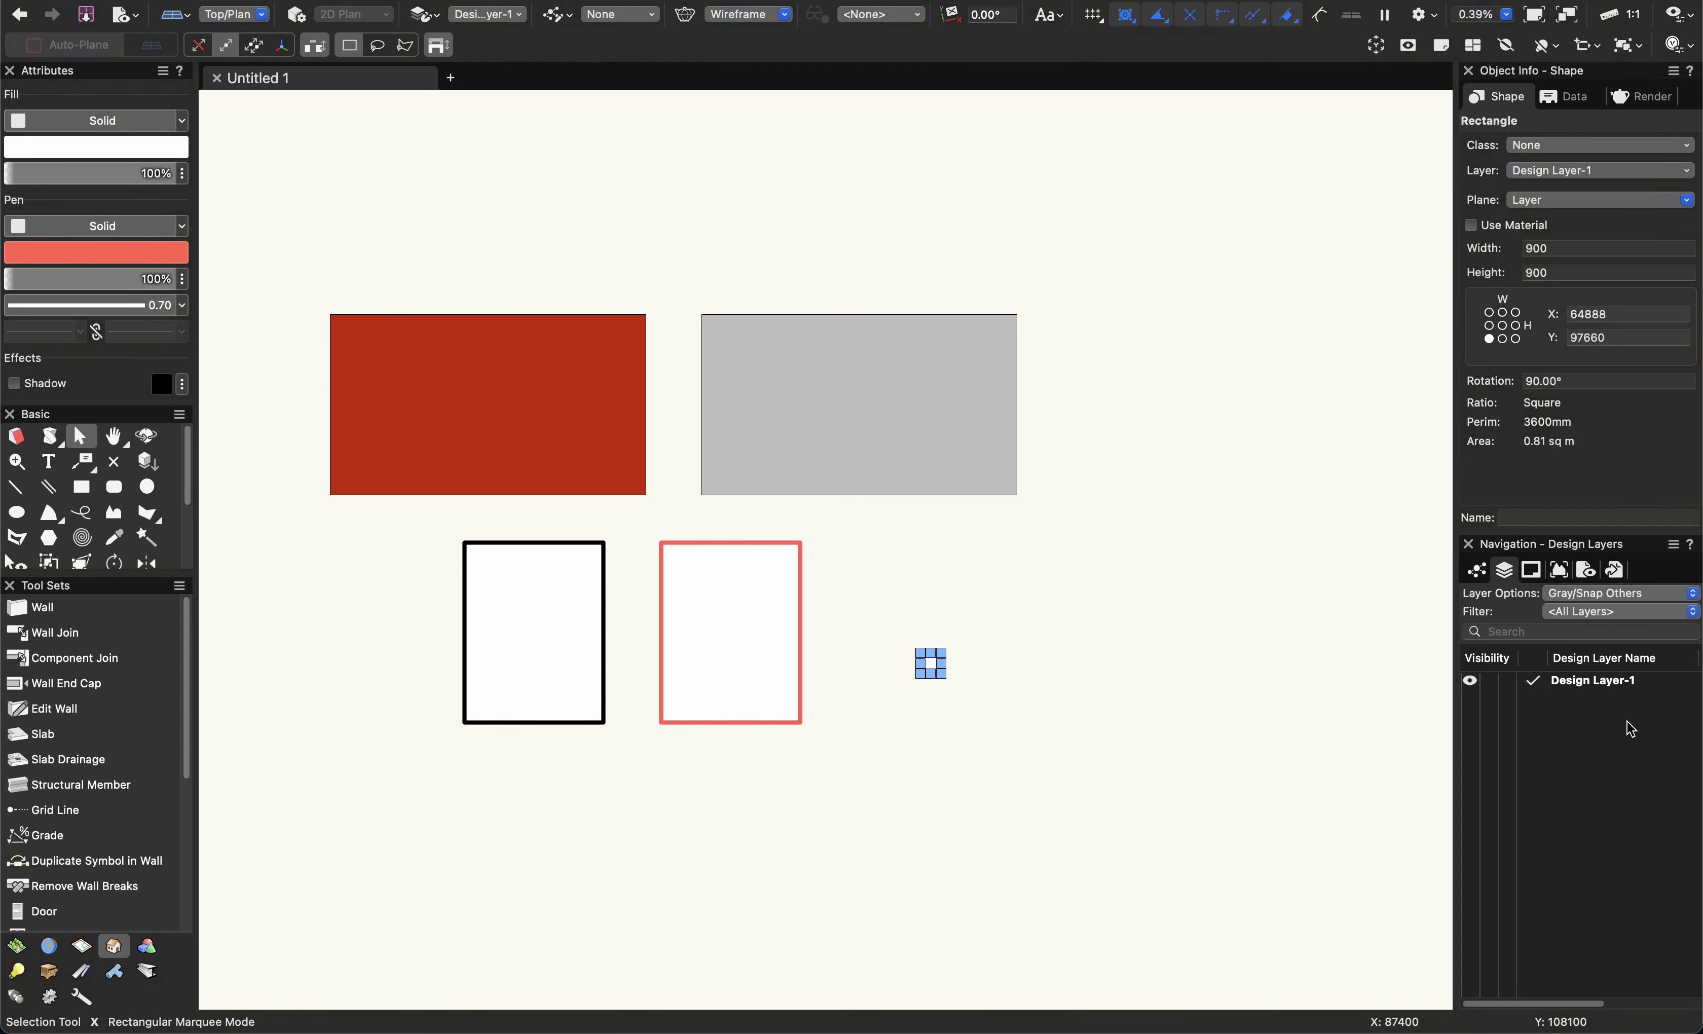
drag(933, 669, 890, 674)
click(974, 754)
click(888, 662)
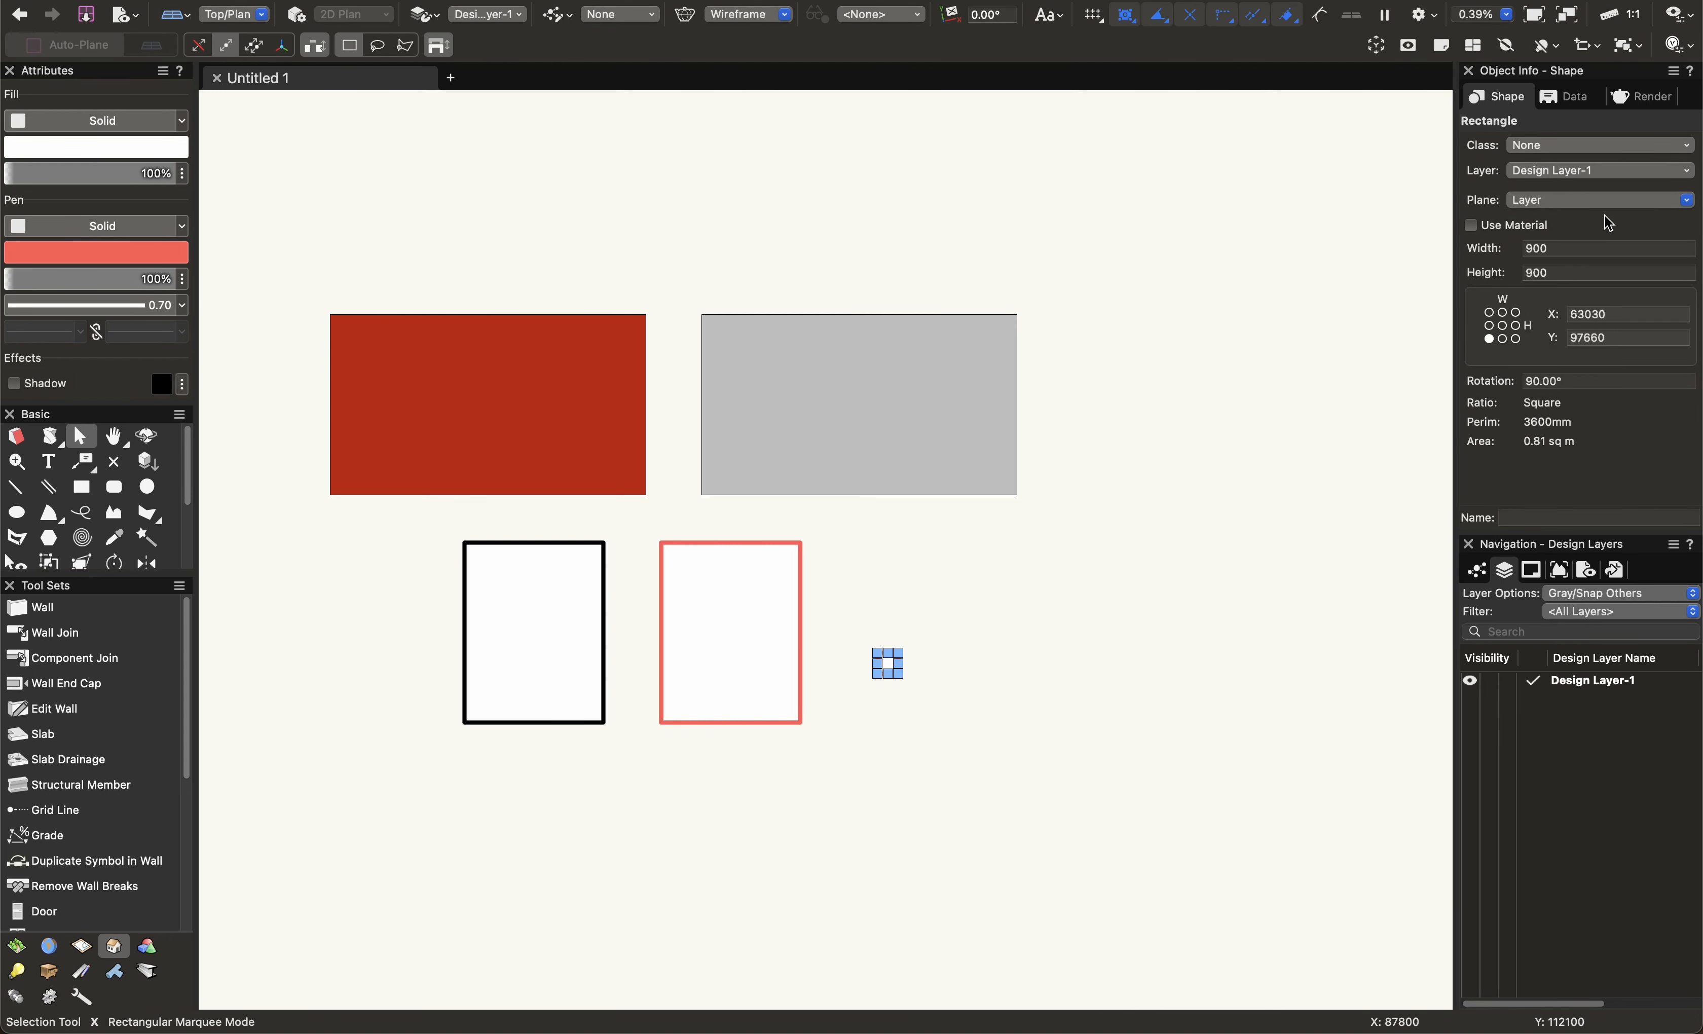
Try Use Material on the 900 mm square, look through the available materials, and turn the option off again.
click(1533, 227)
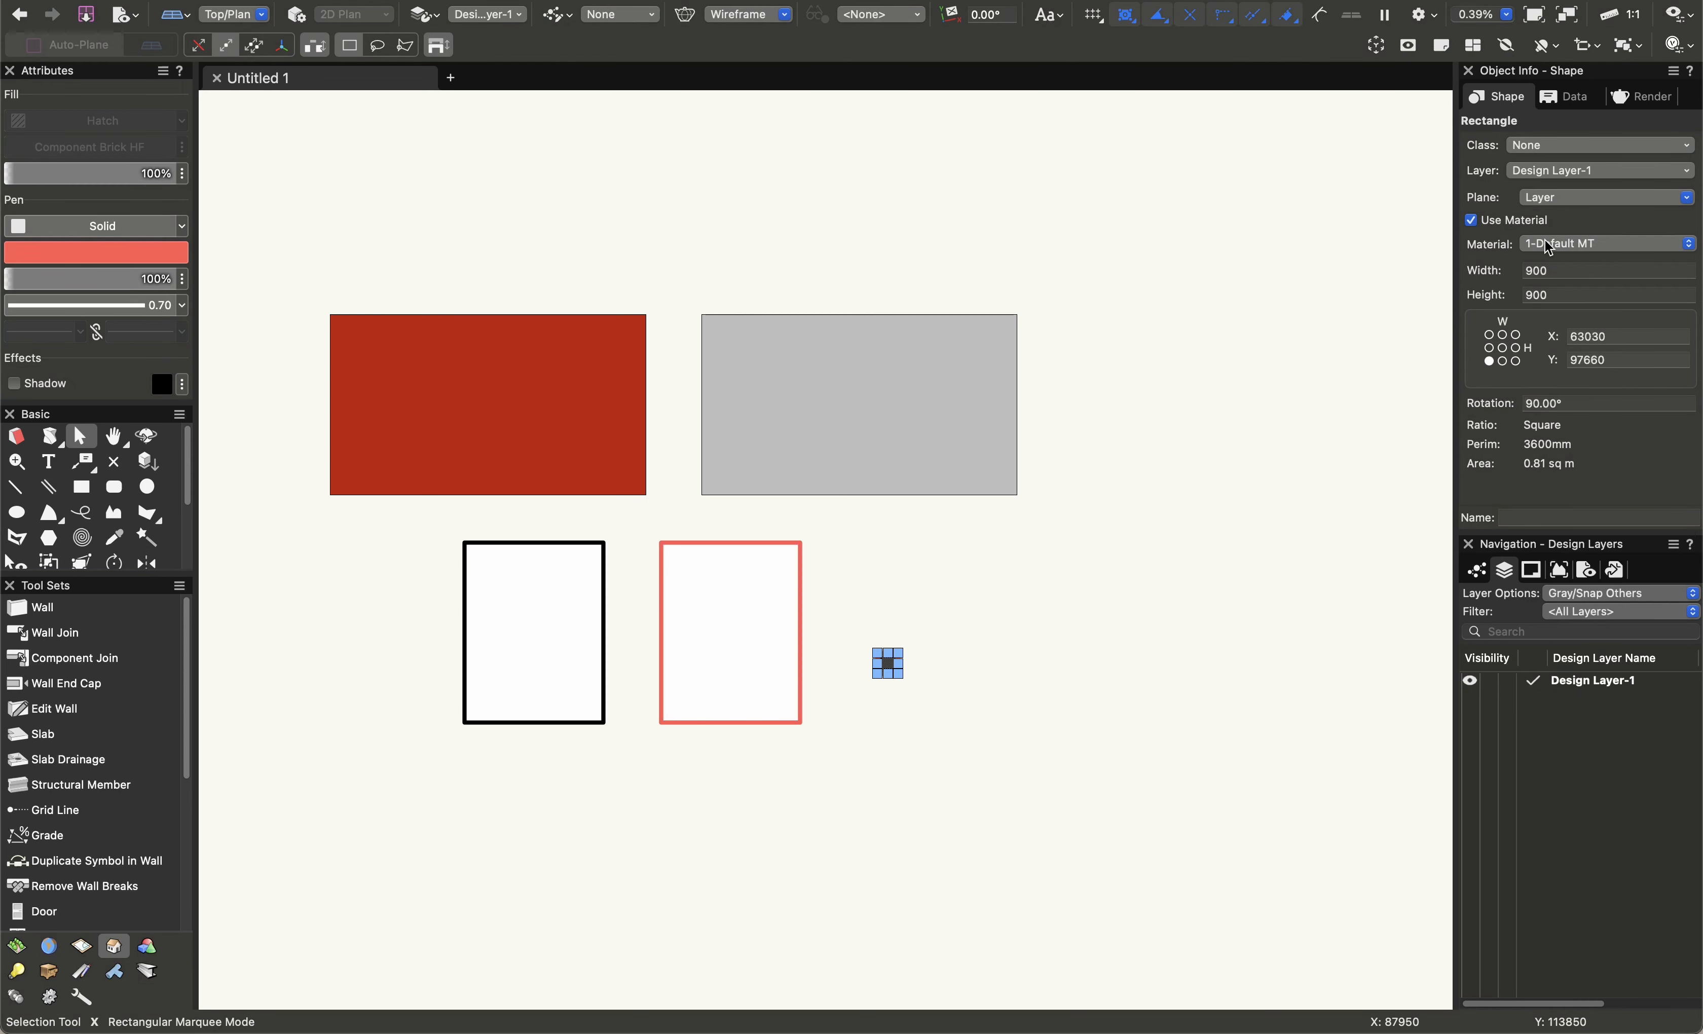
click(1547, 244)
key(Escape)
click(1538, 226)
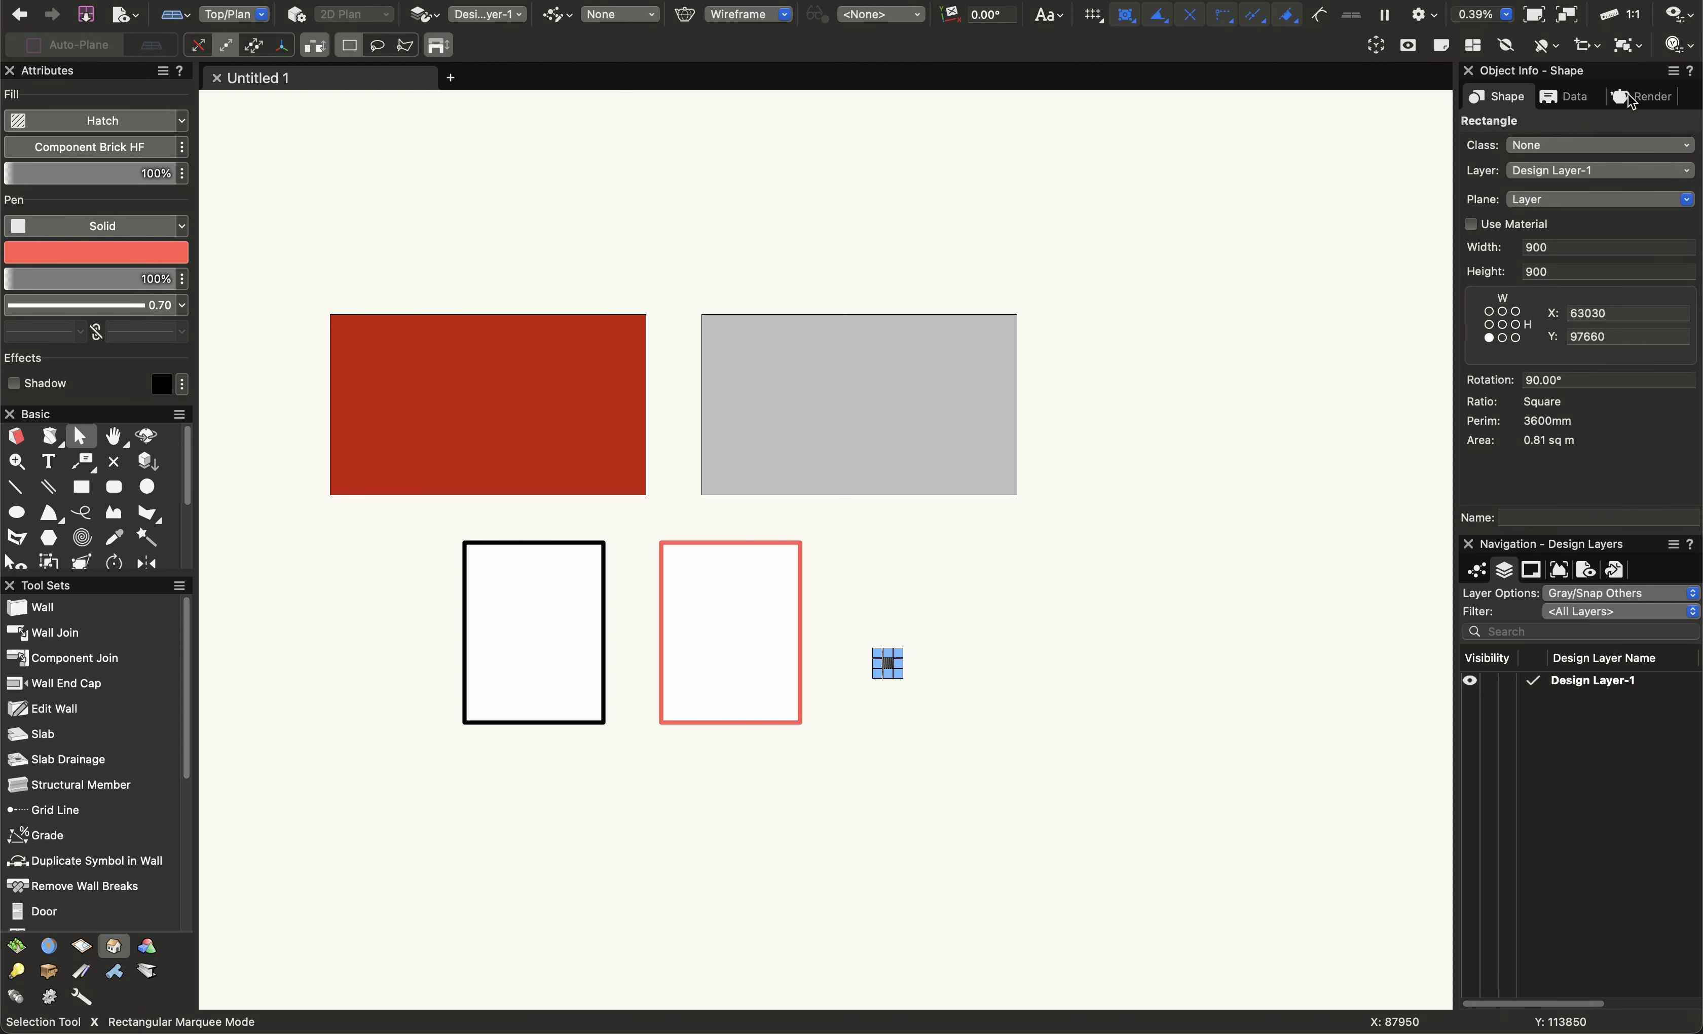
click(1017, 699)
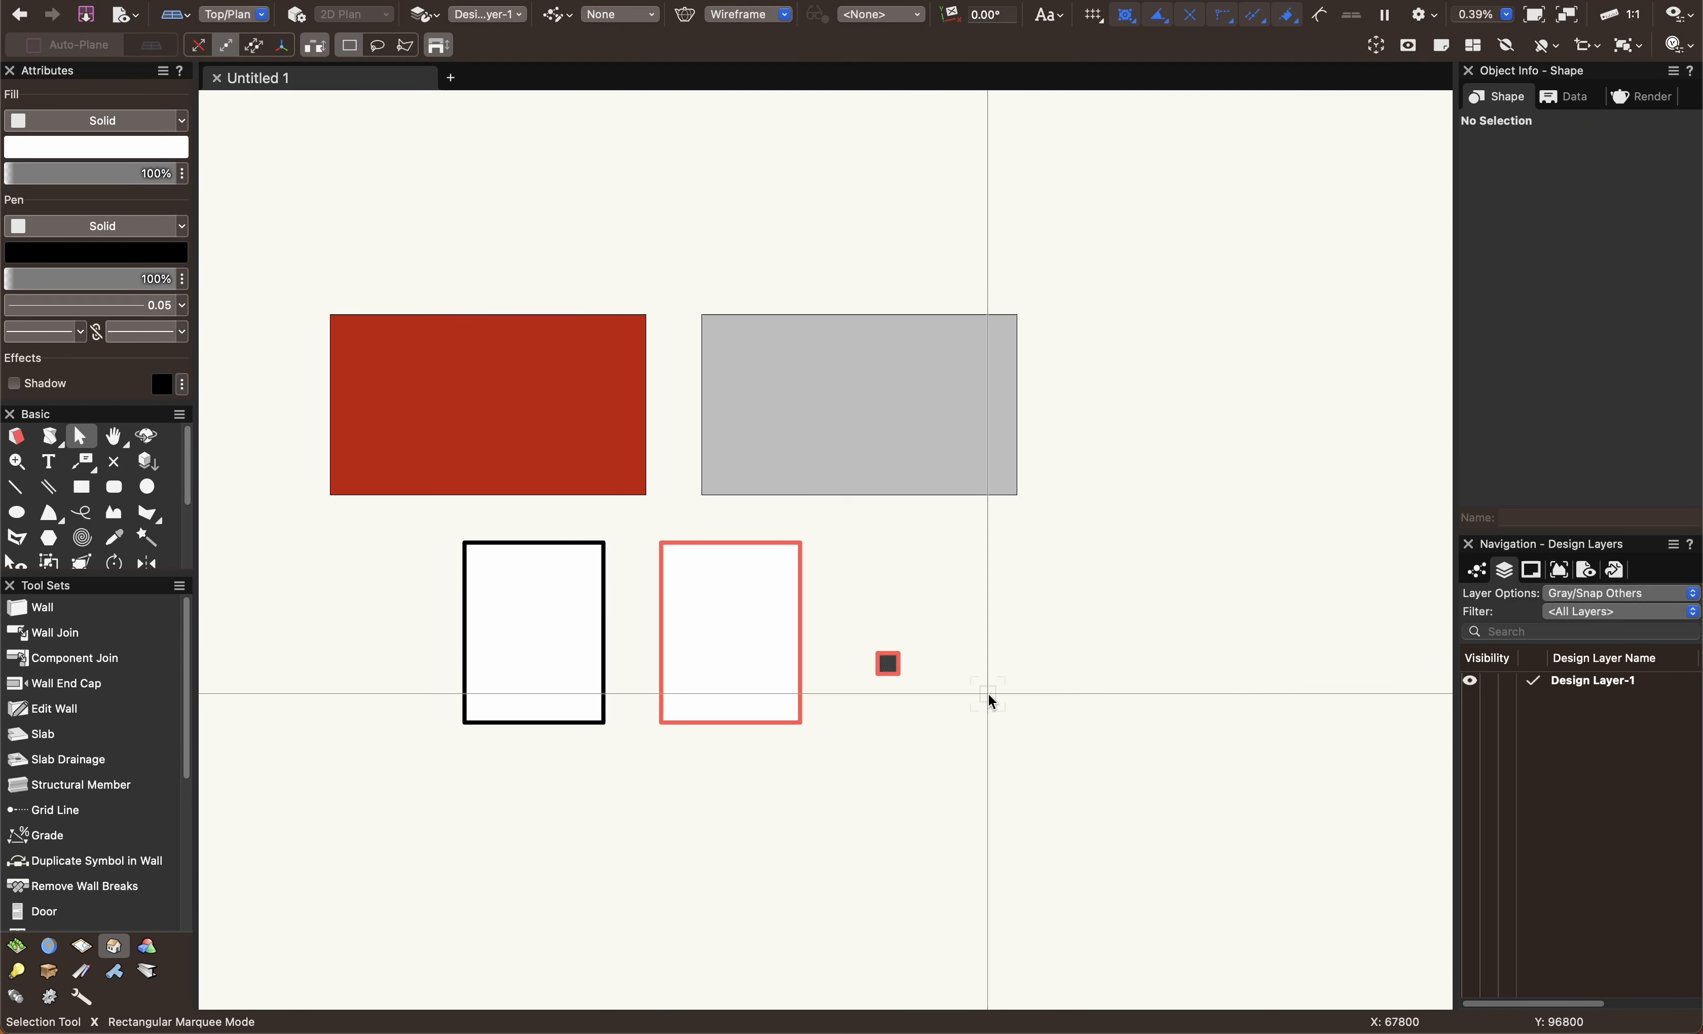
Change the small square's fill style from Hatch to Solid.
click(889, 663)
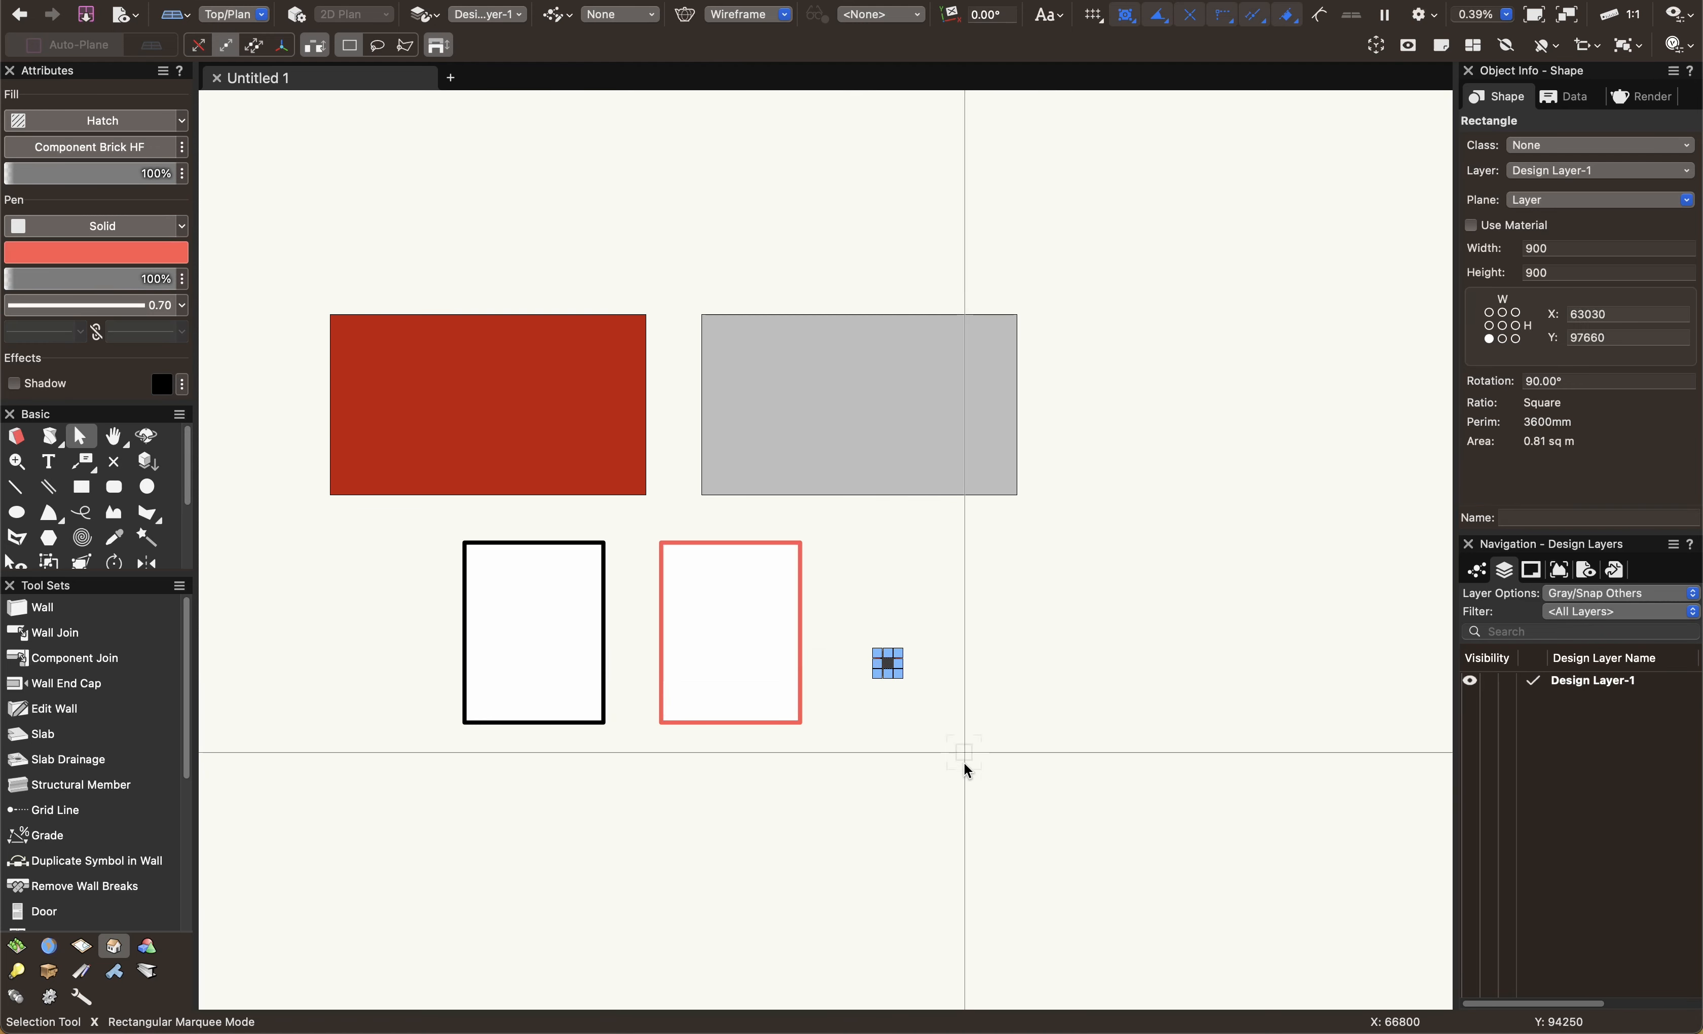
scroll(933, 745, up, 3)
key(x)
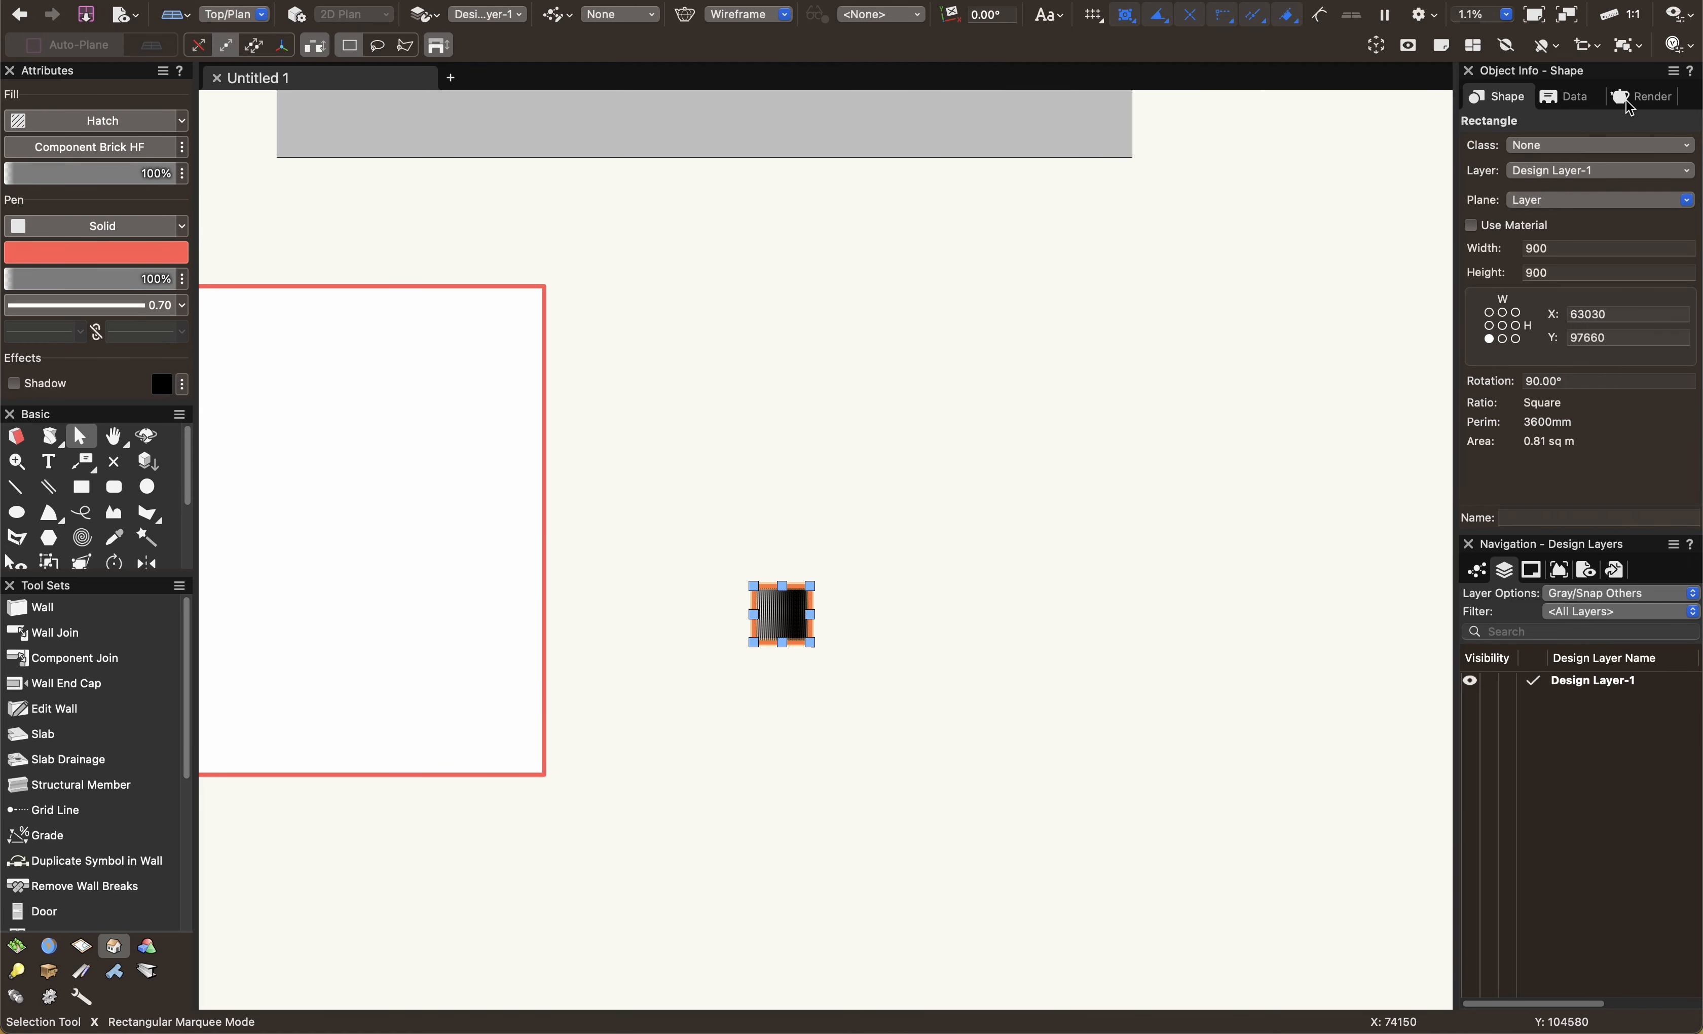
click(103, 120)
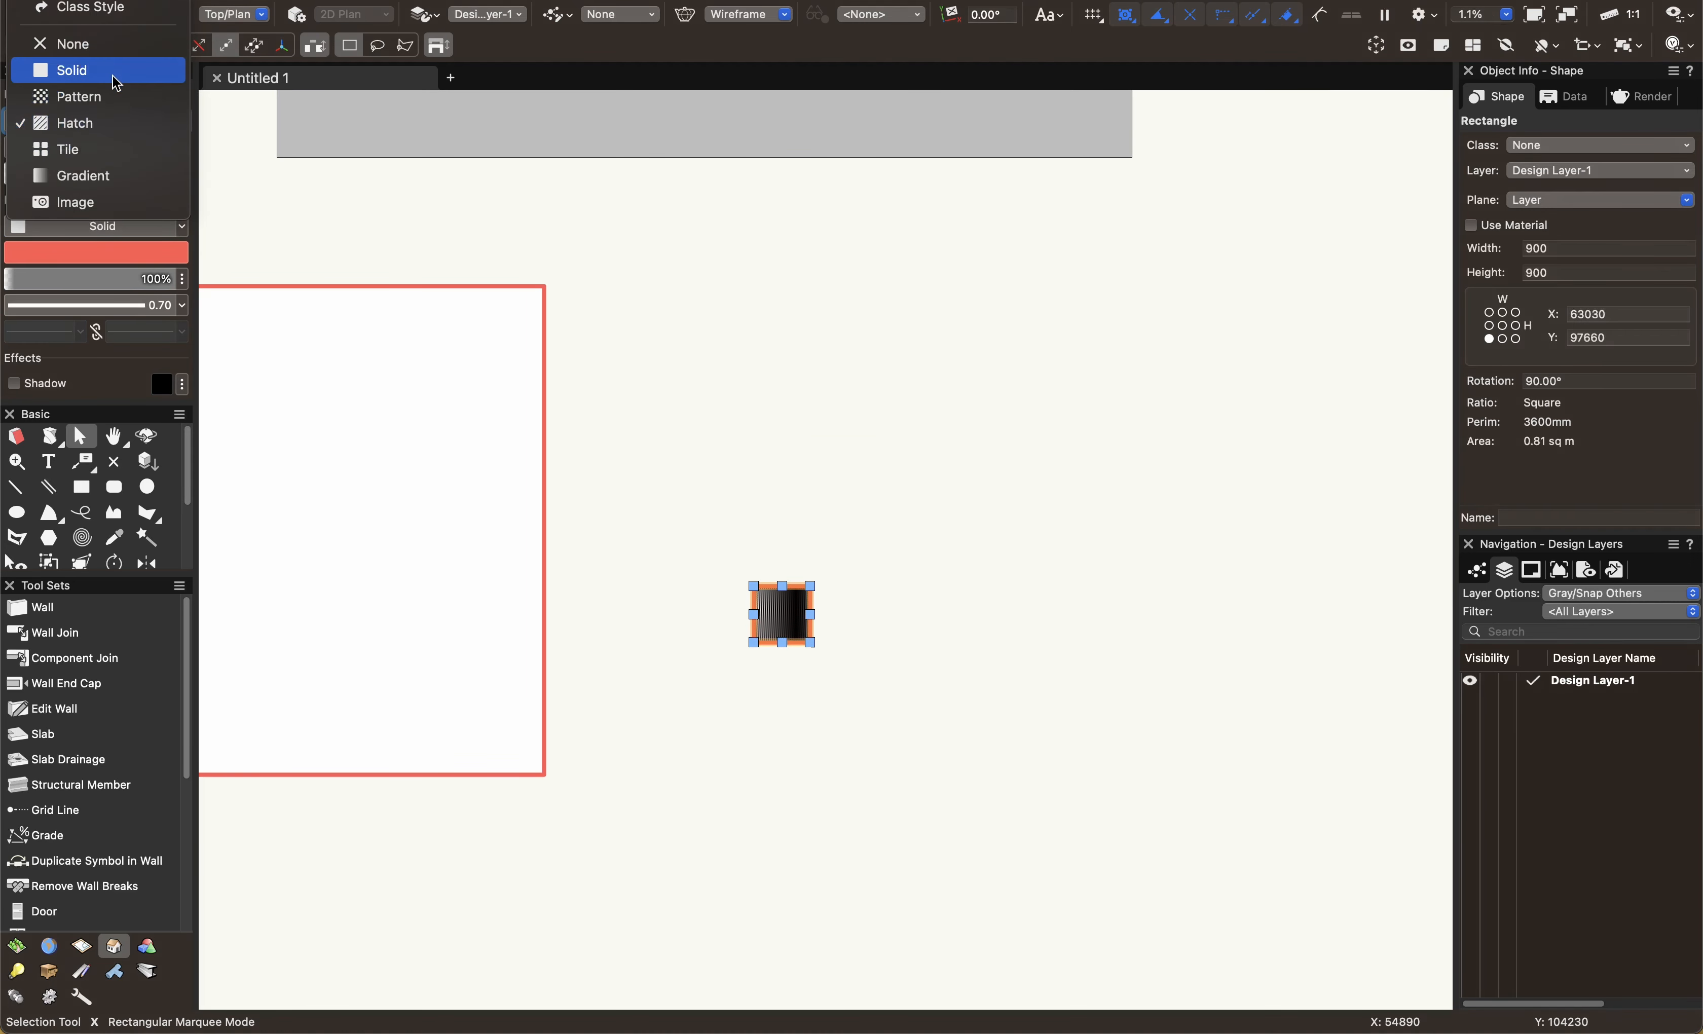
click(70, 67)
middle_drag(813, 699, 490, 550)
scroll(697, 656, up, 2)
key(x)
key(x)
Switch to an angled 3D view and push/pull the large red-outlined rectangle into an extrude about 11858 mm high.
scroll(723, 615, down, 2)
scroll(521, 583, down, 5)
middle_drag(676, 600, 753, 625)
key(shift+r)
drag(528, 544, 1042, 559)
key(x)
scroll(1143, 550, up, 3)
middle_drag(1192, 608, 965, 689)
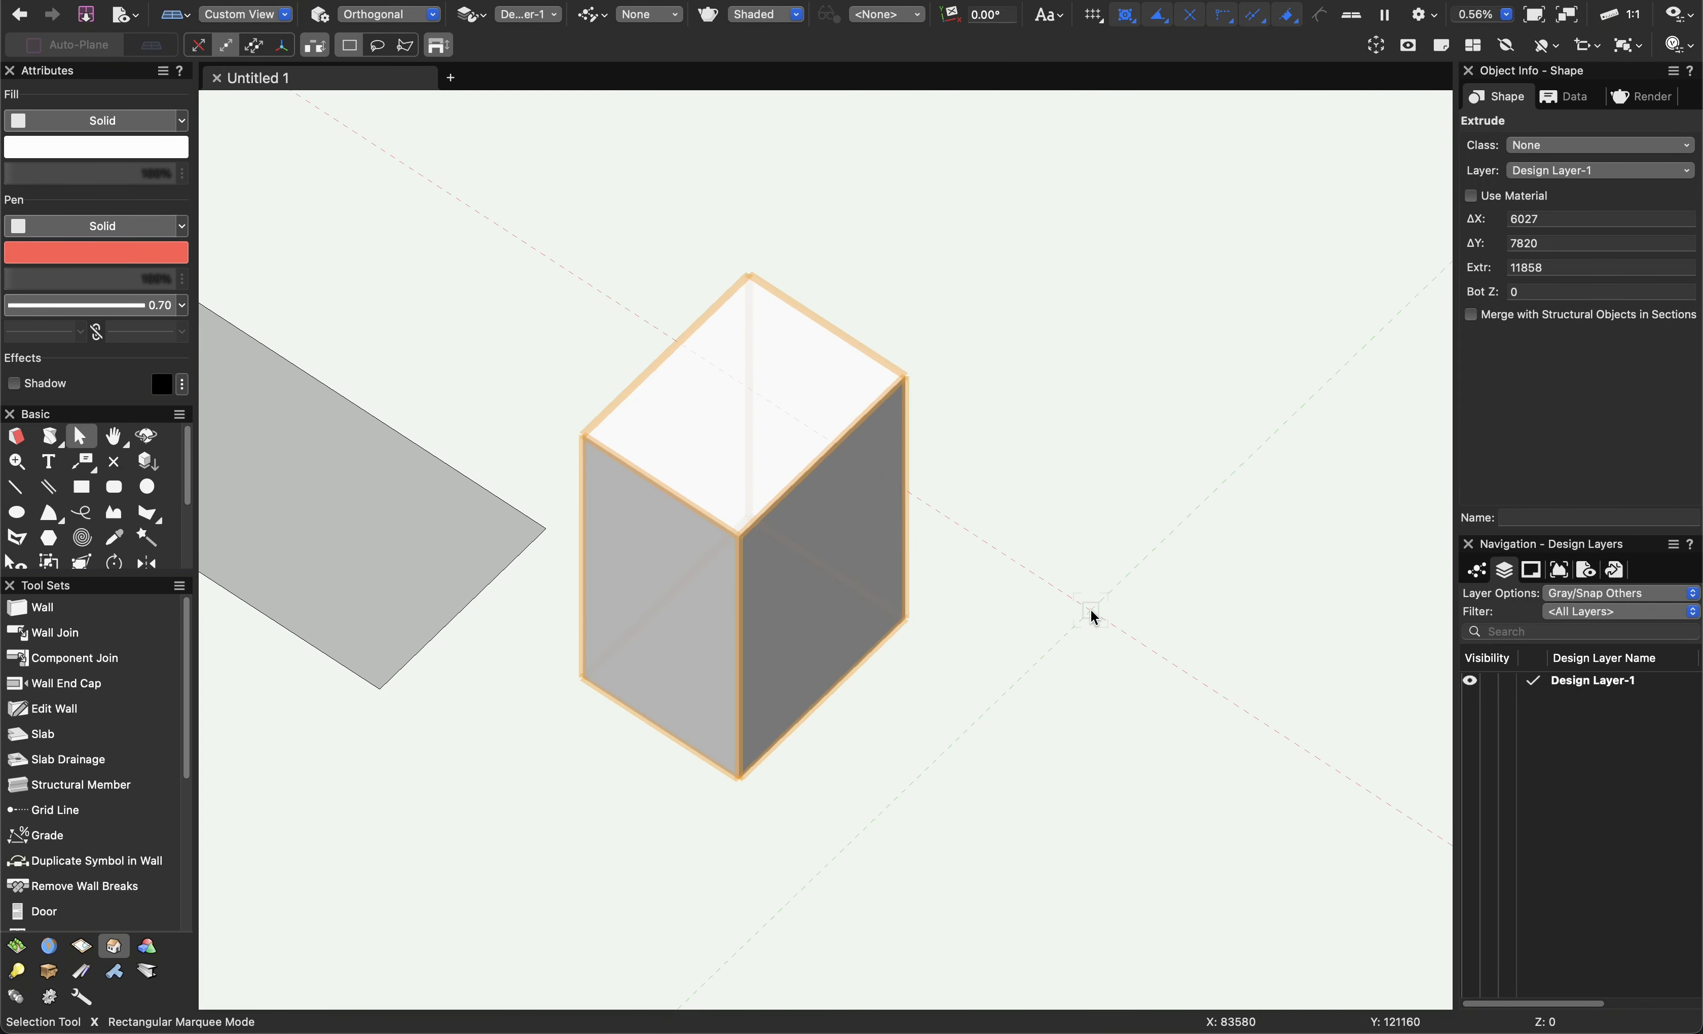
Orbit around the extruded box and select it to examine its shape and dimensions.
click(1091, 612)
key(shift+c)
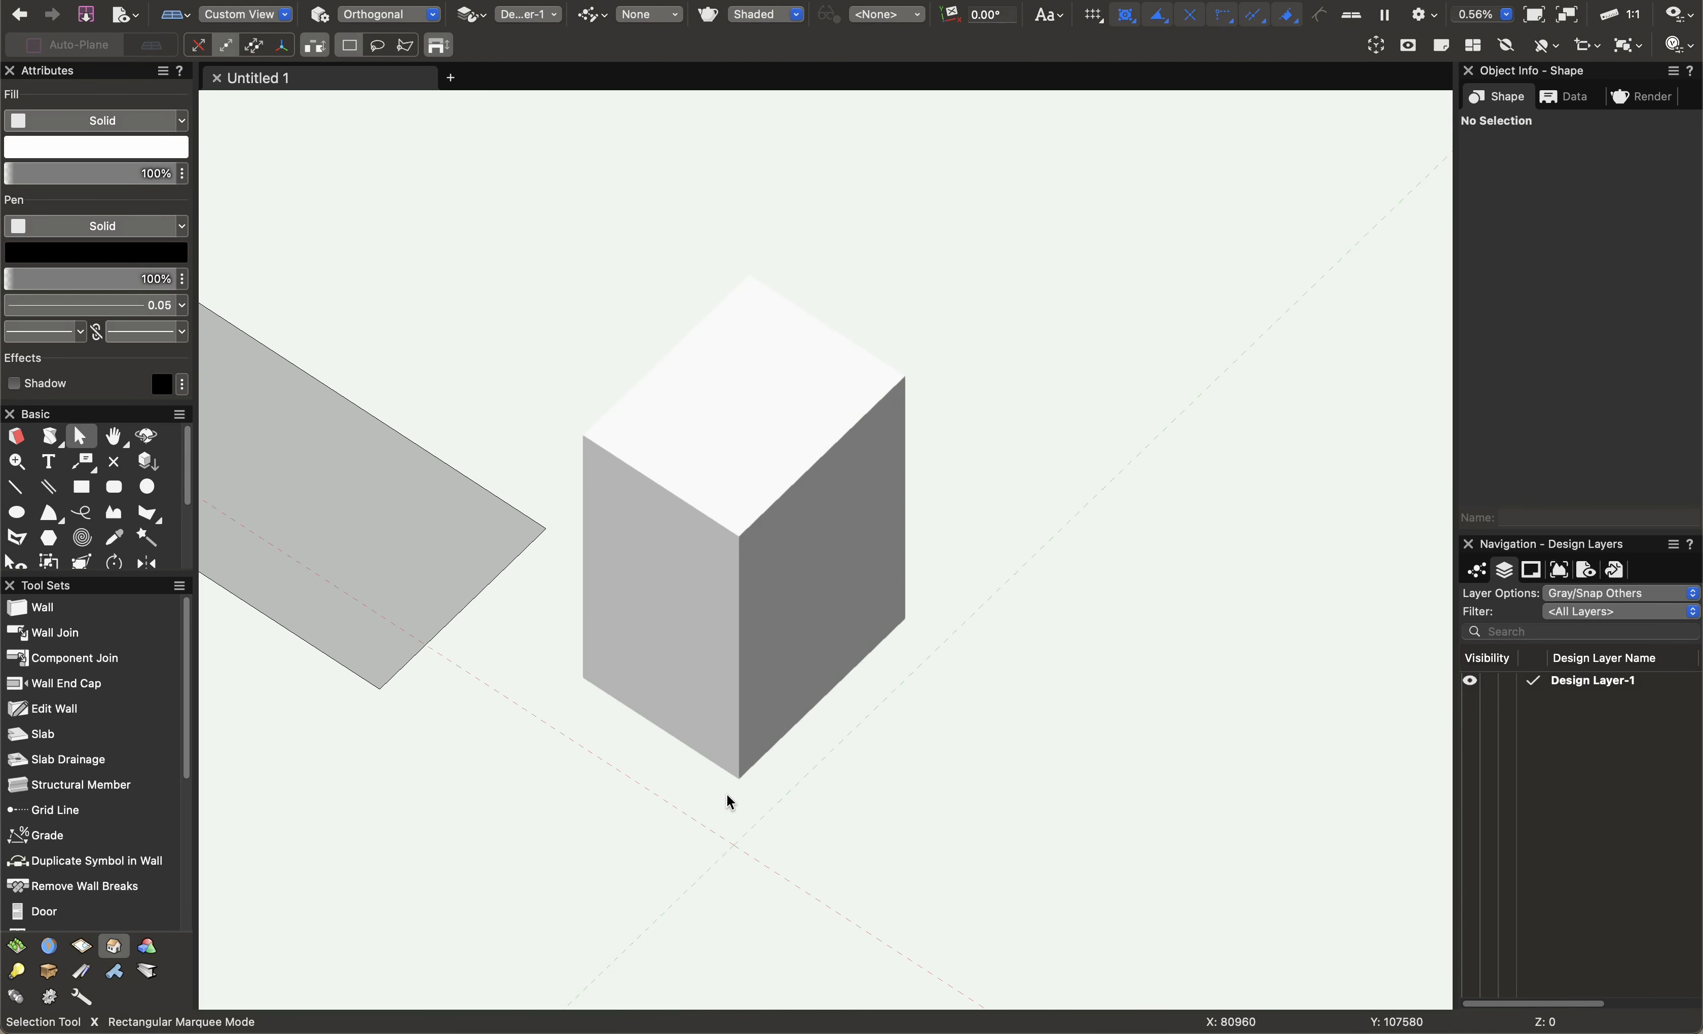
mouse_move(759, 651)
mouse_down()
mouse_move(669, 578)
mouse_move(760, 641)
mouse_up()
key(x)
click(776, 677)
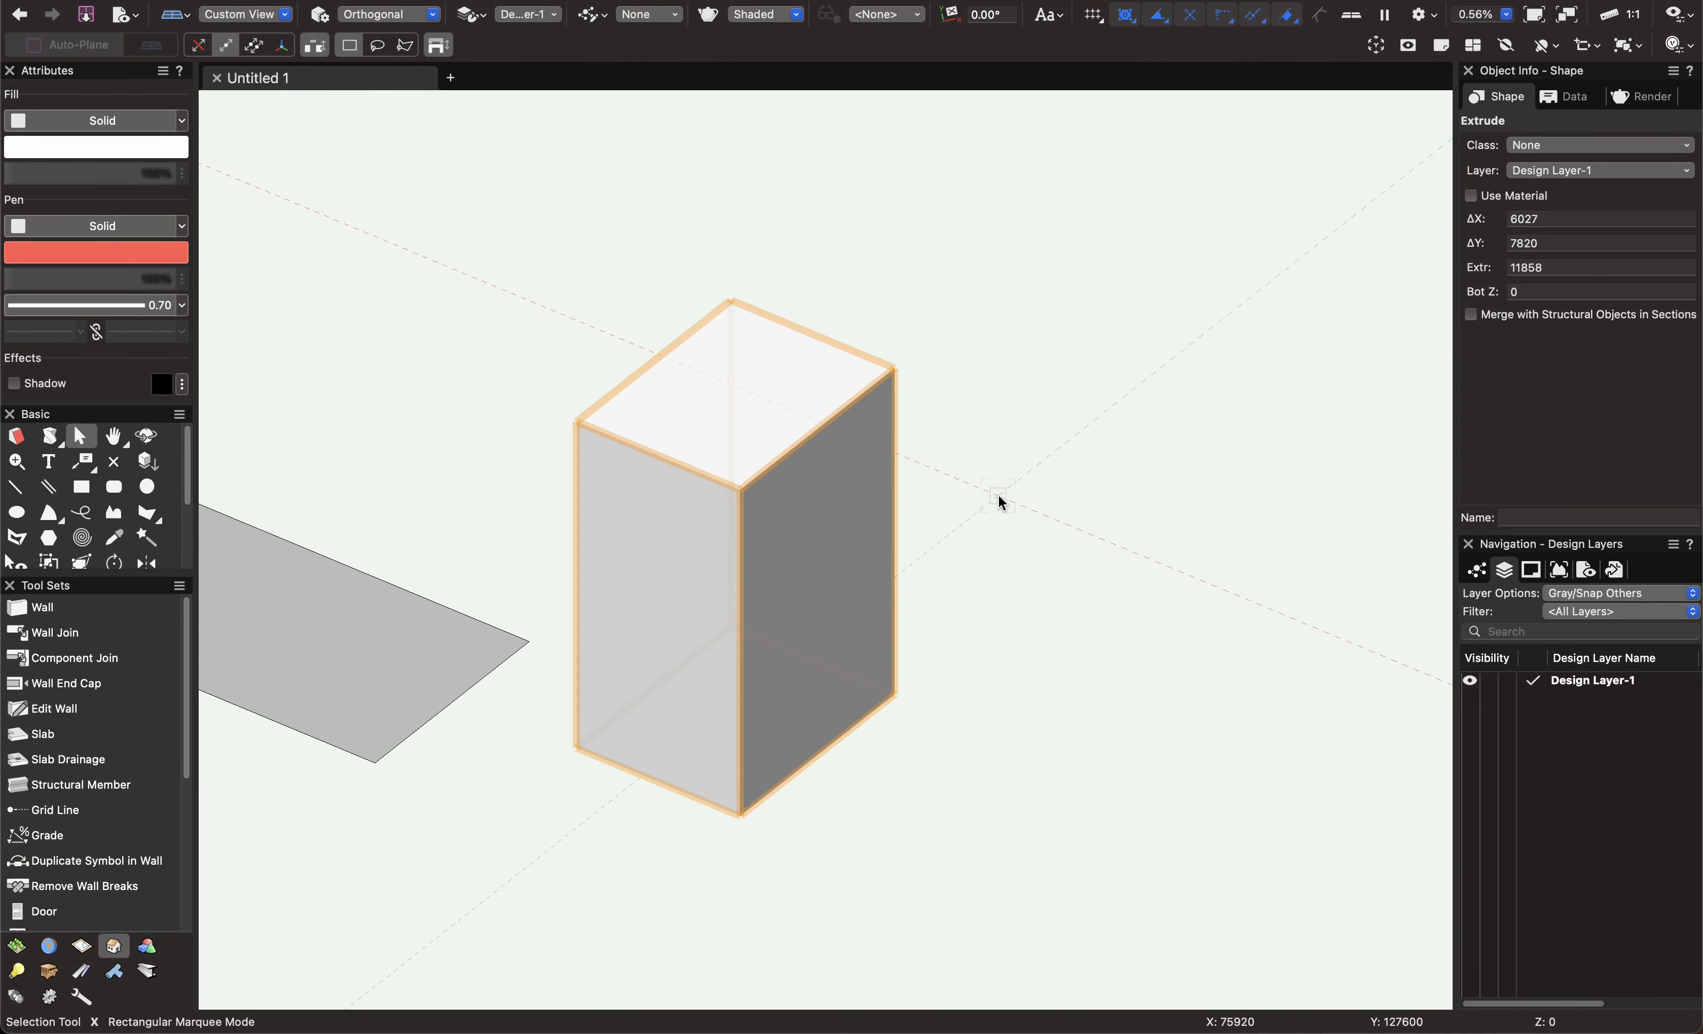
Draw a rectangle about 11220 mm wide and 6620 mm high beside the extruded box.
click(999, 496)
scroll(993, 494, down, 1)
middle_drag(998, 496, 965, 471)
key(4)
click(1013, 389)
click(1168, 595)
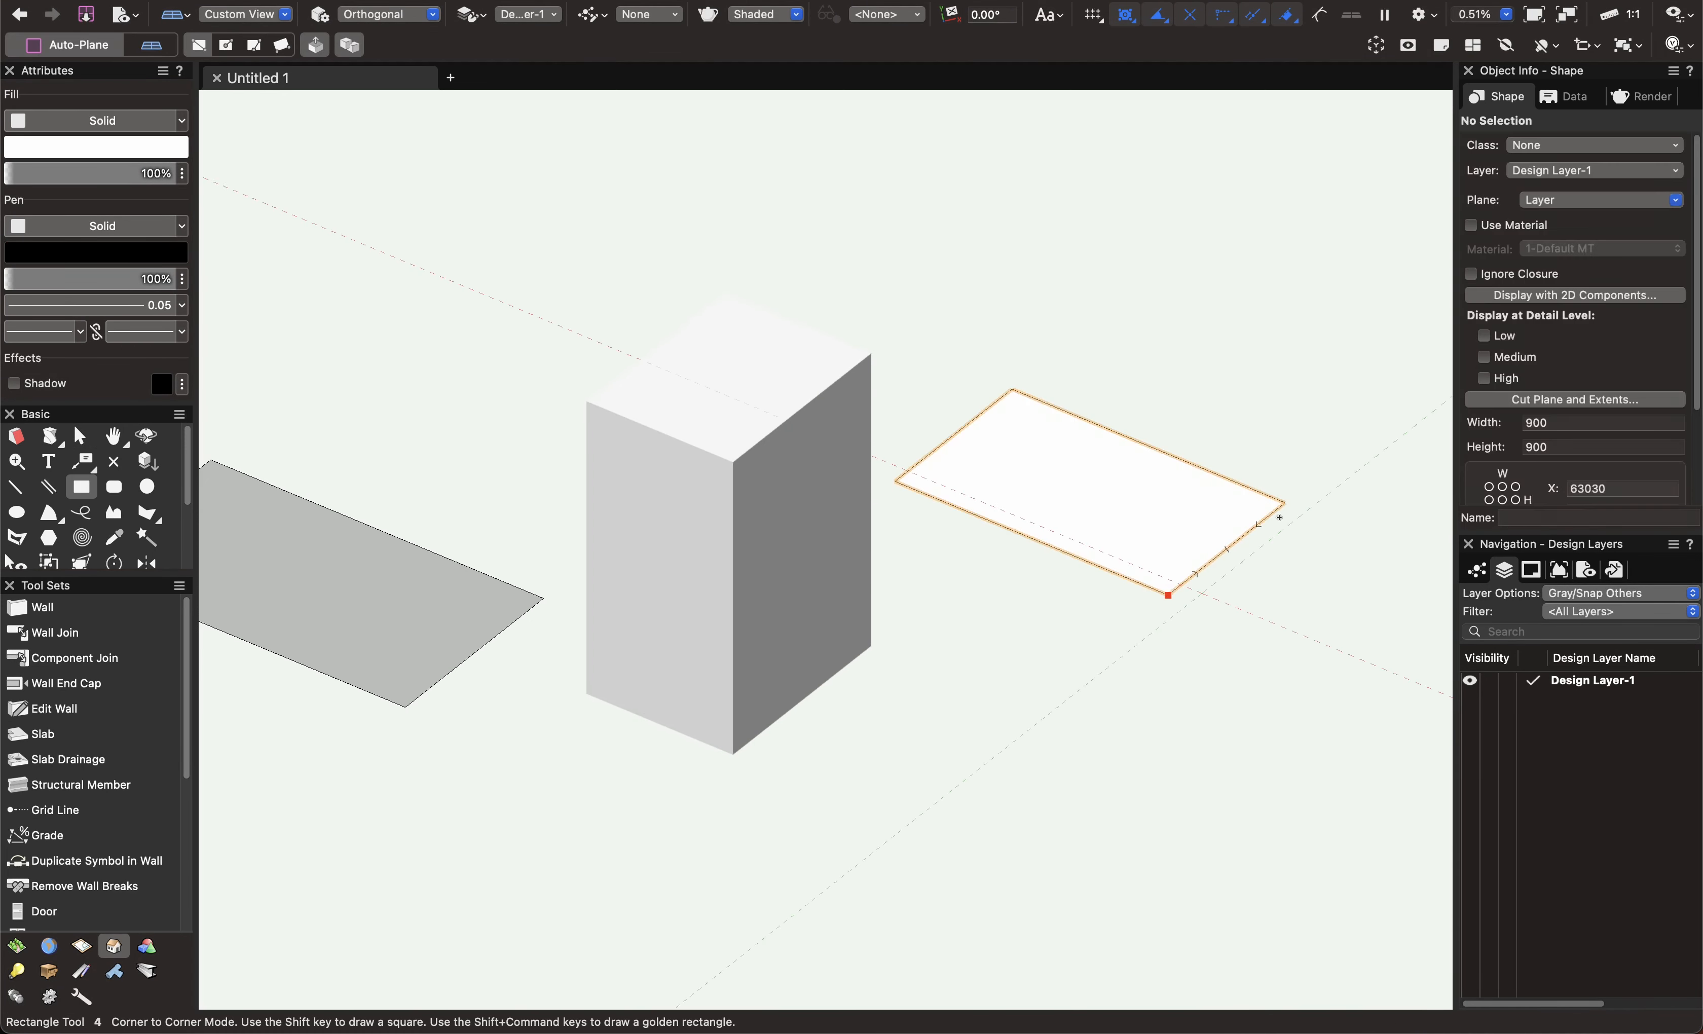
key(x)
click(1311, 309)
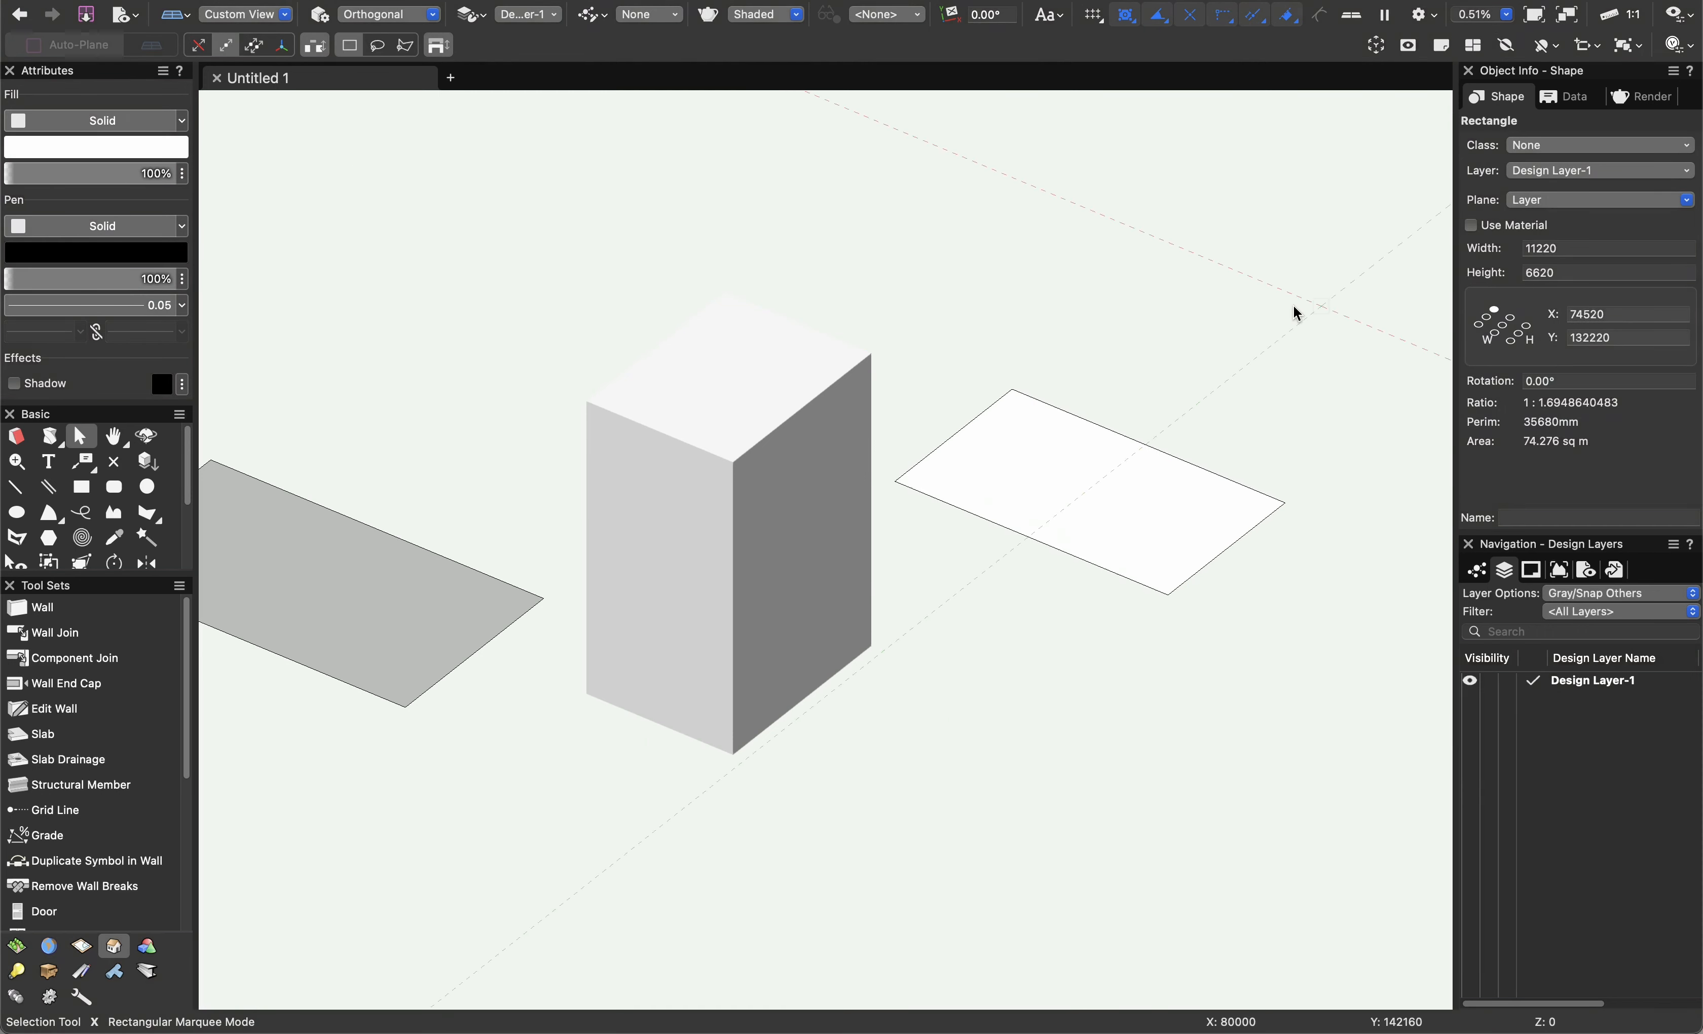
Push/pull the new white rectangle into an extrude about 9163 mm high.
middle_drag(1257, 357, 1201, 399)
key(shift+r)
click(1101, 517)
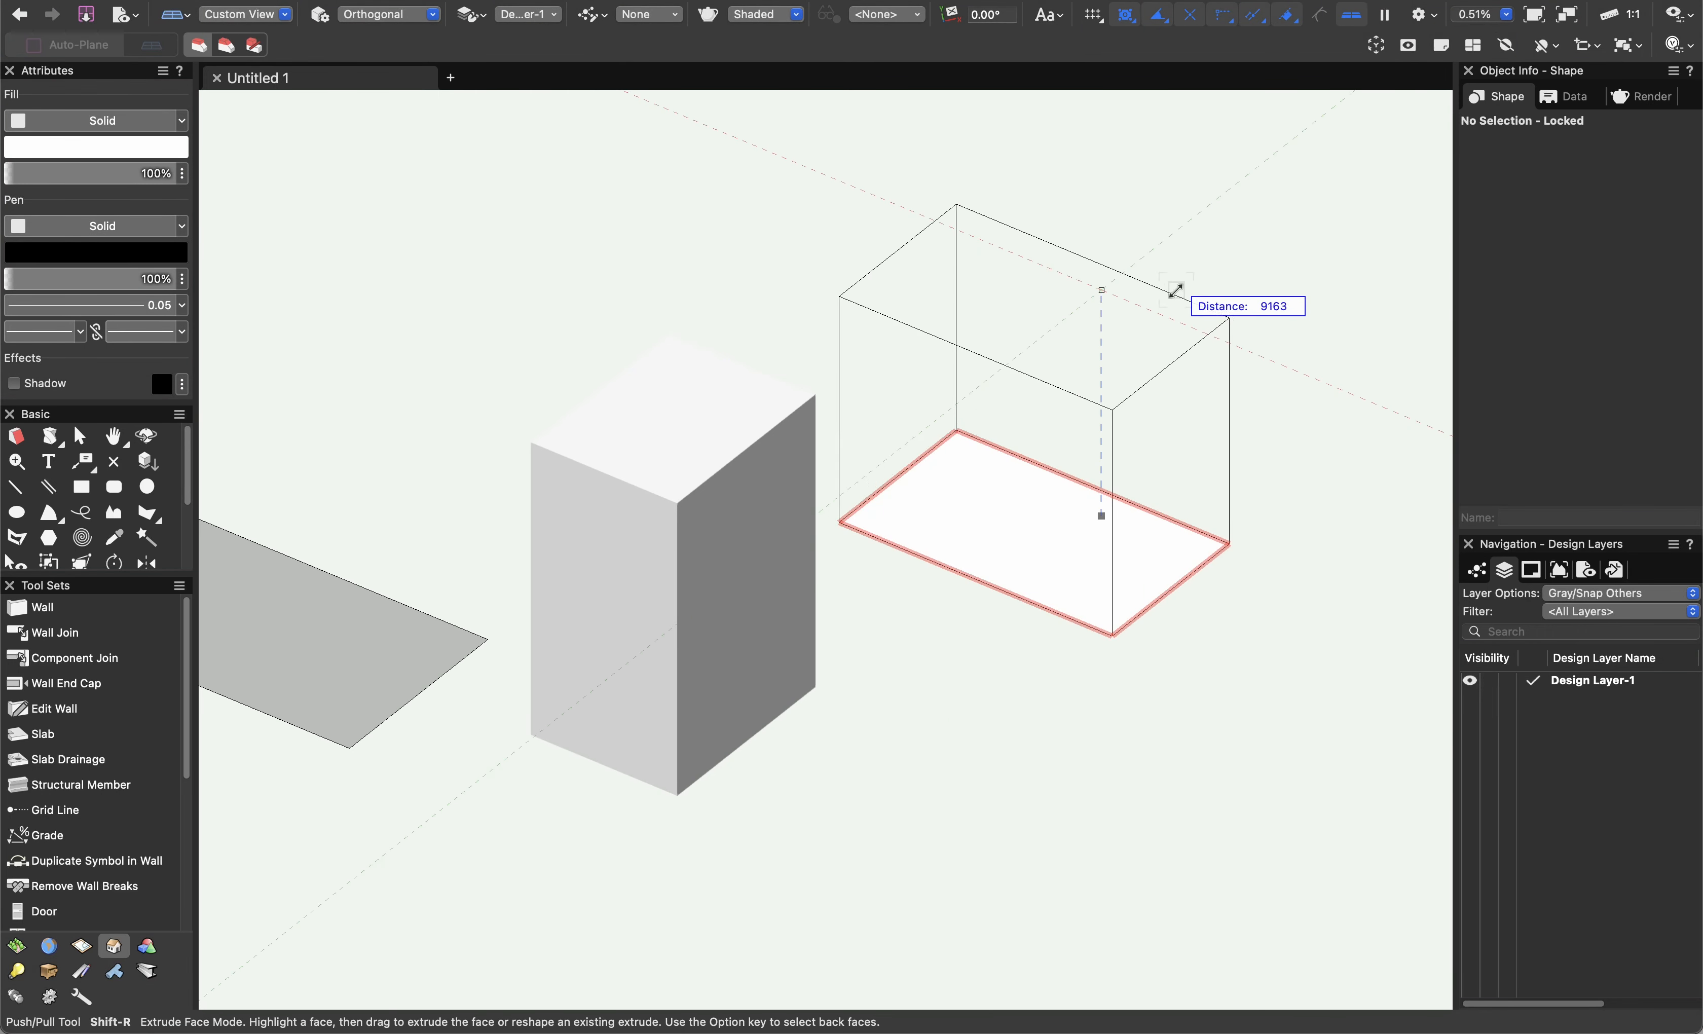
click(1187, 306)
middle_drag(1244, 336, 1173, 388)
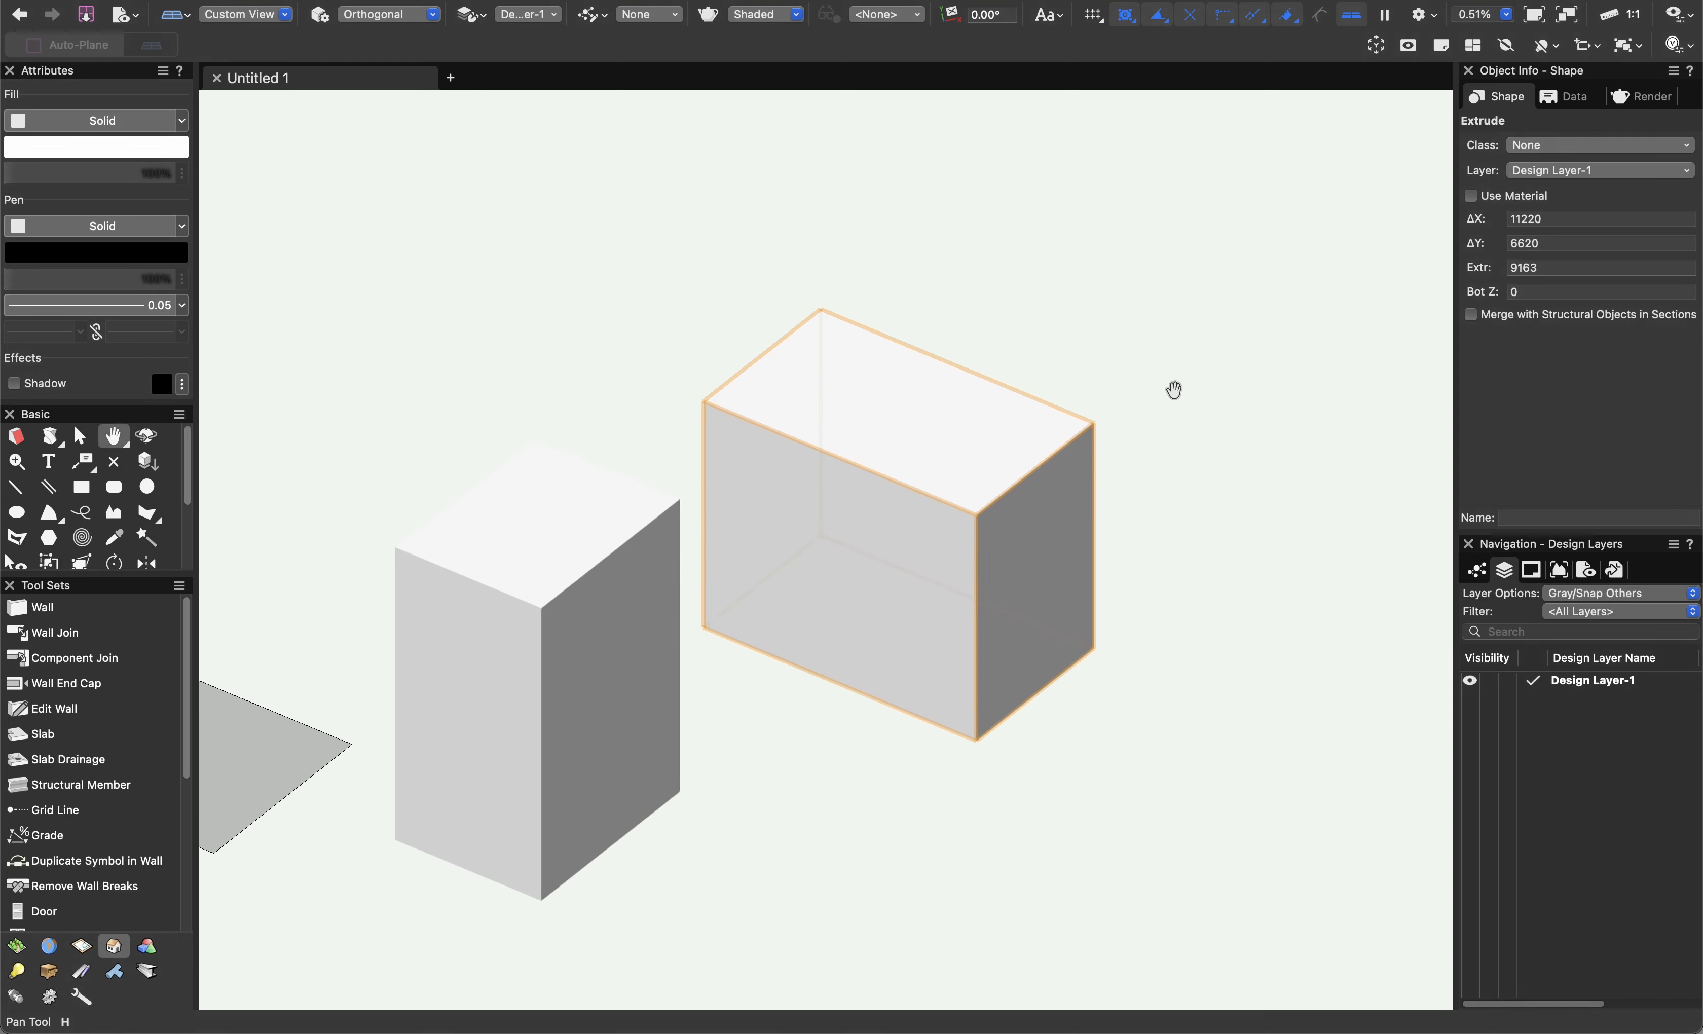
key(x)
key(x)
click(1008, 509)
click(1274, 523)
Draw a circle with a radius of about 6303 mm in front of the boxes, and delete it again.
scroll(1147, 558, down, 1)
middle_drag(1146, 558, 1183, 525)
key(6)
click(983, 699)
click(886, 788)
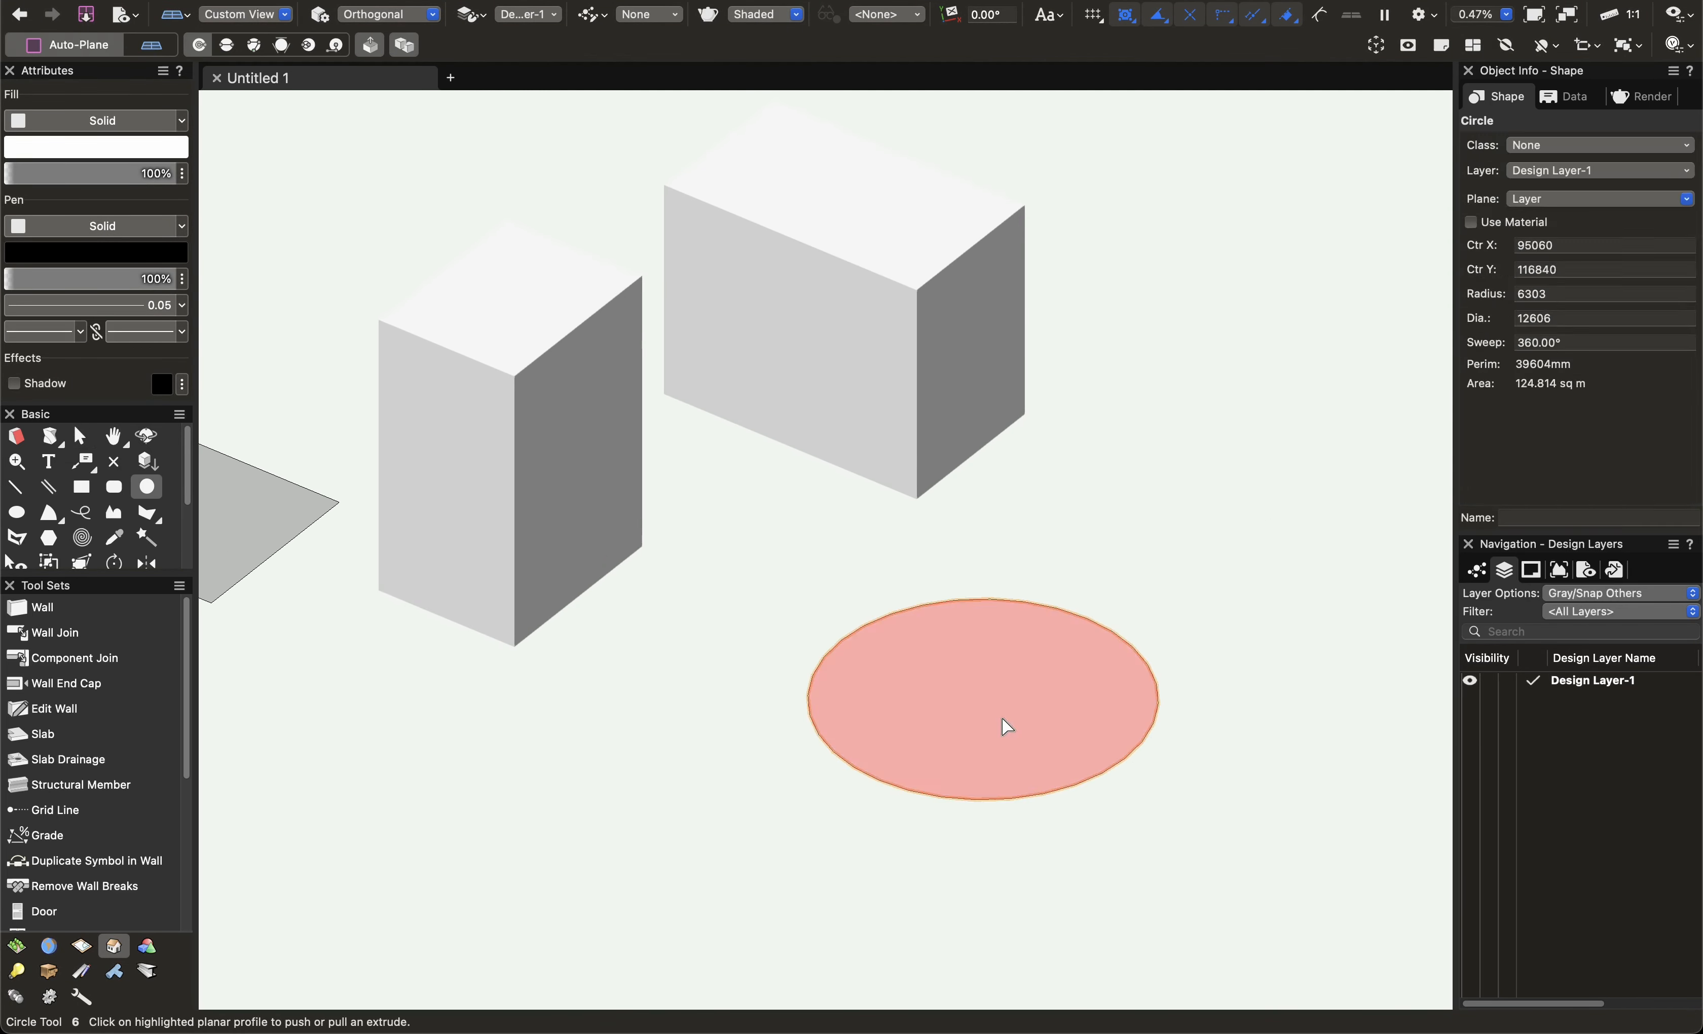
key(x)
key(Delete)
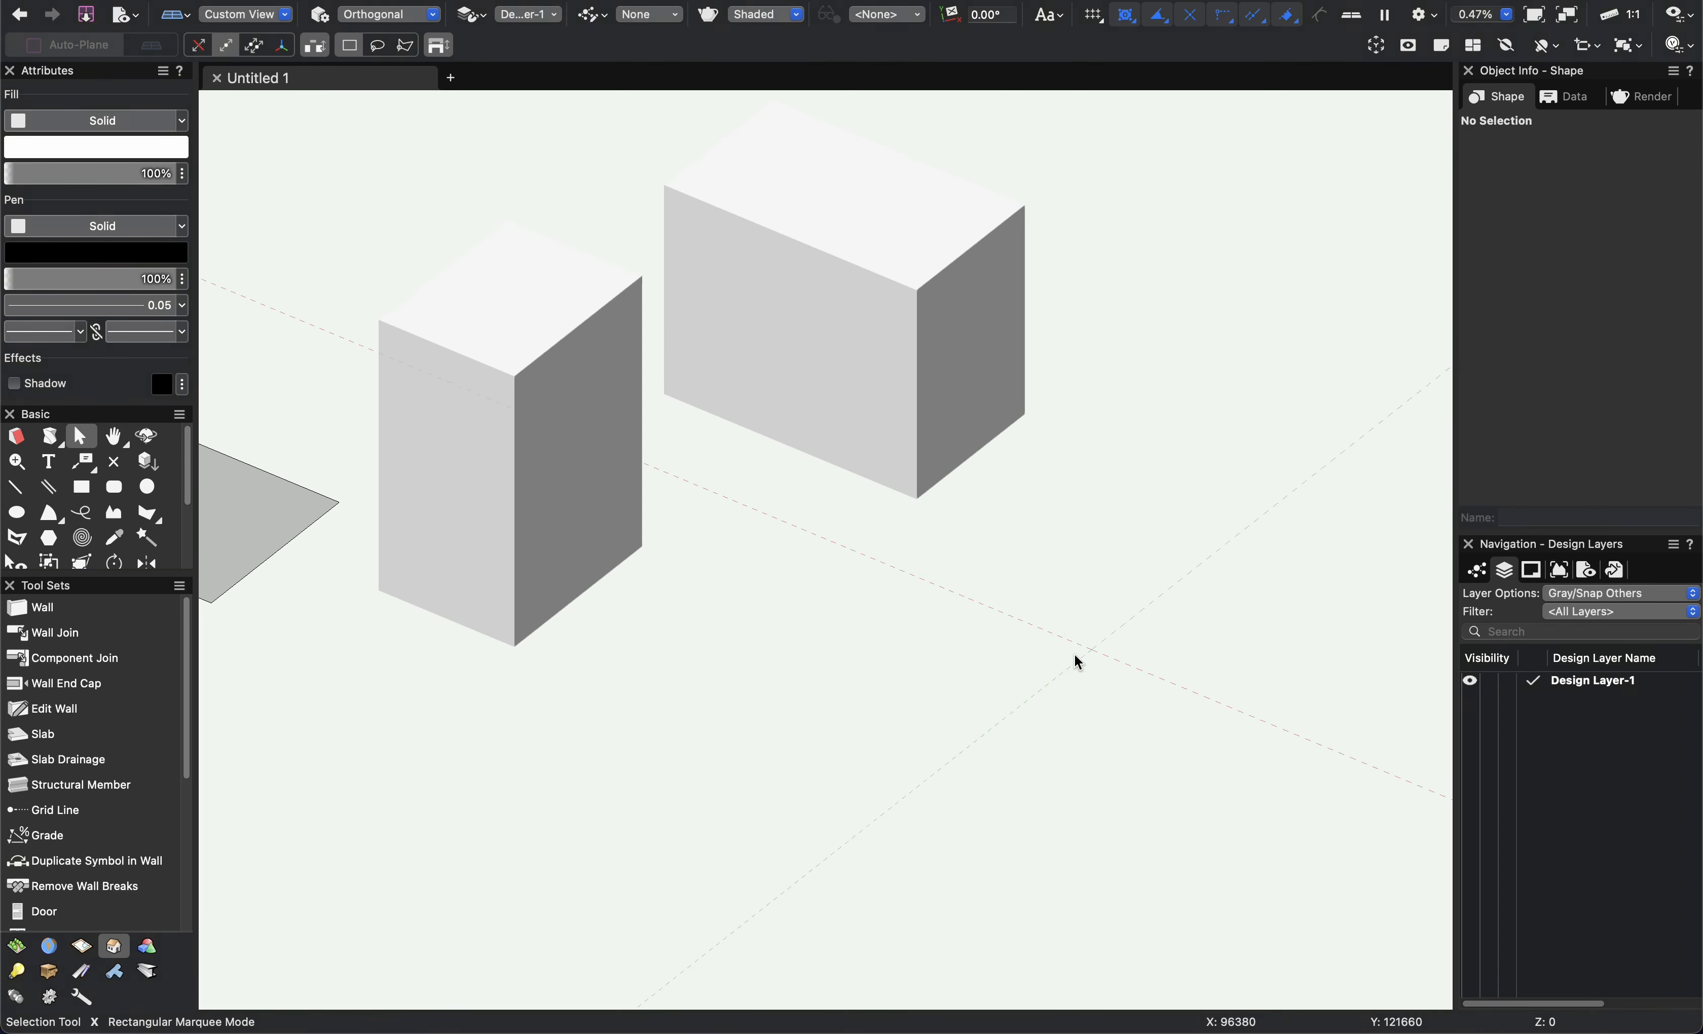
Draw a closed four-sided polyline in front of the boxes with corner vertices, and delete it again.
key(5)
click(1043, 623)
click(829, 673)
click(843, 905)
click(1211, 789)
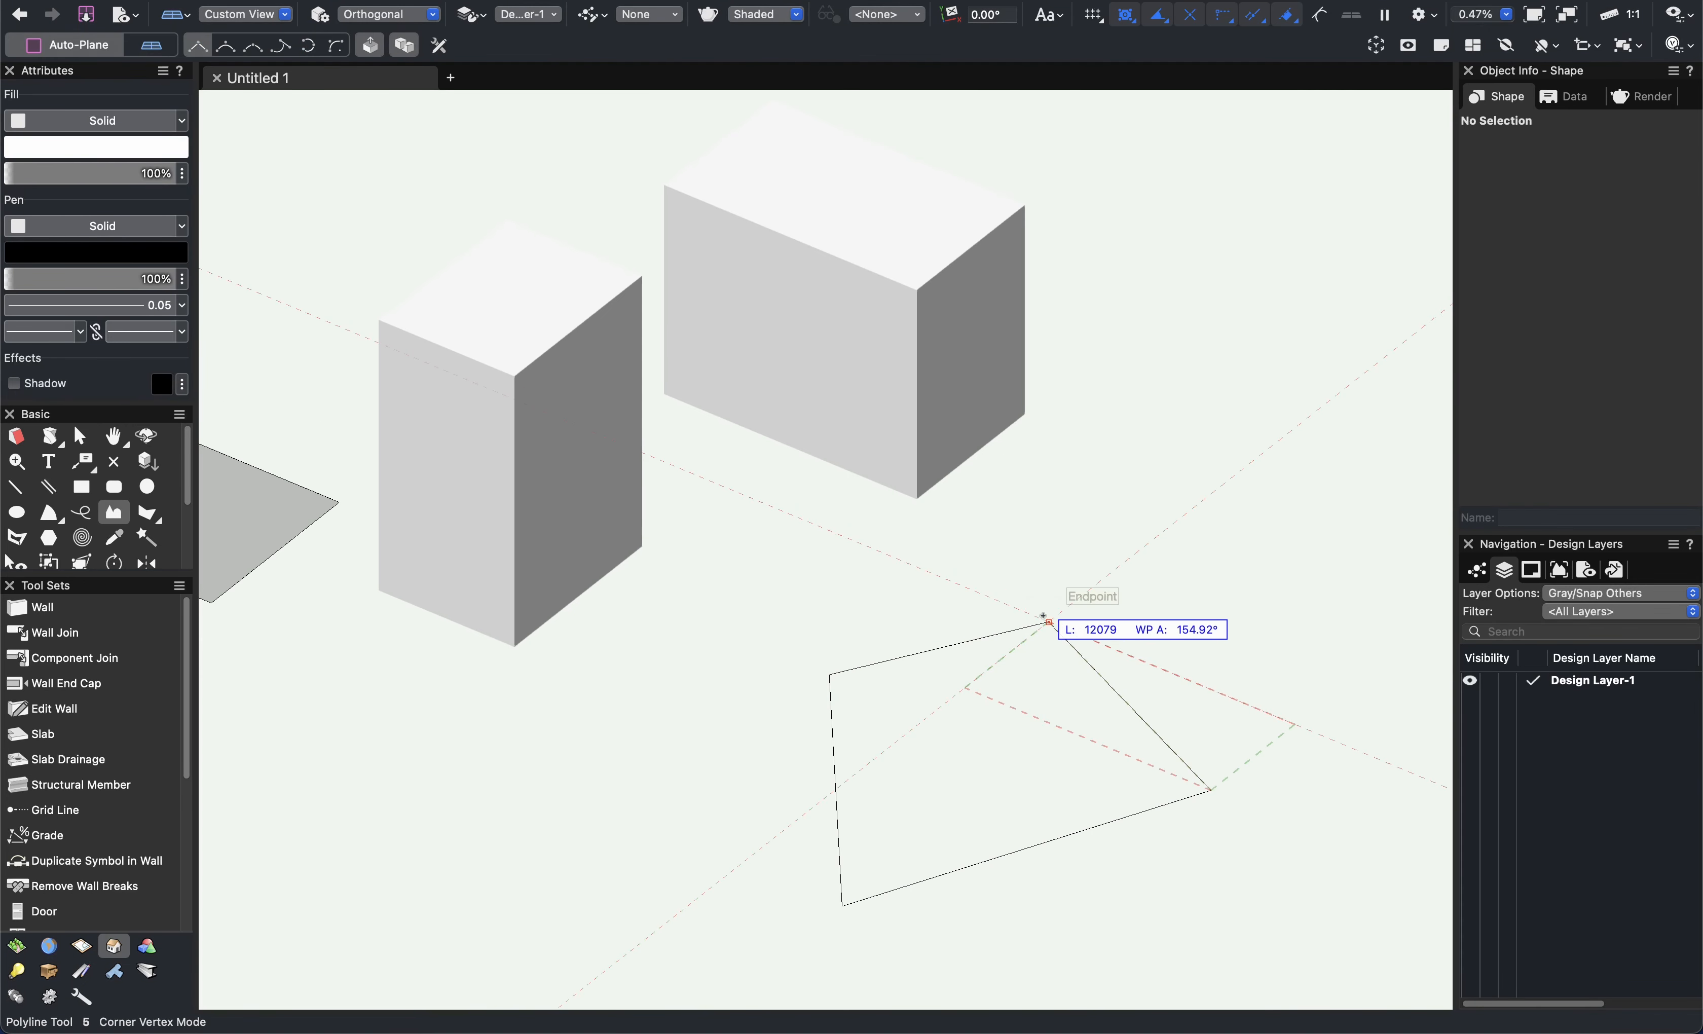
click(1044, 621)
key(Delete)
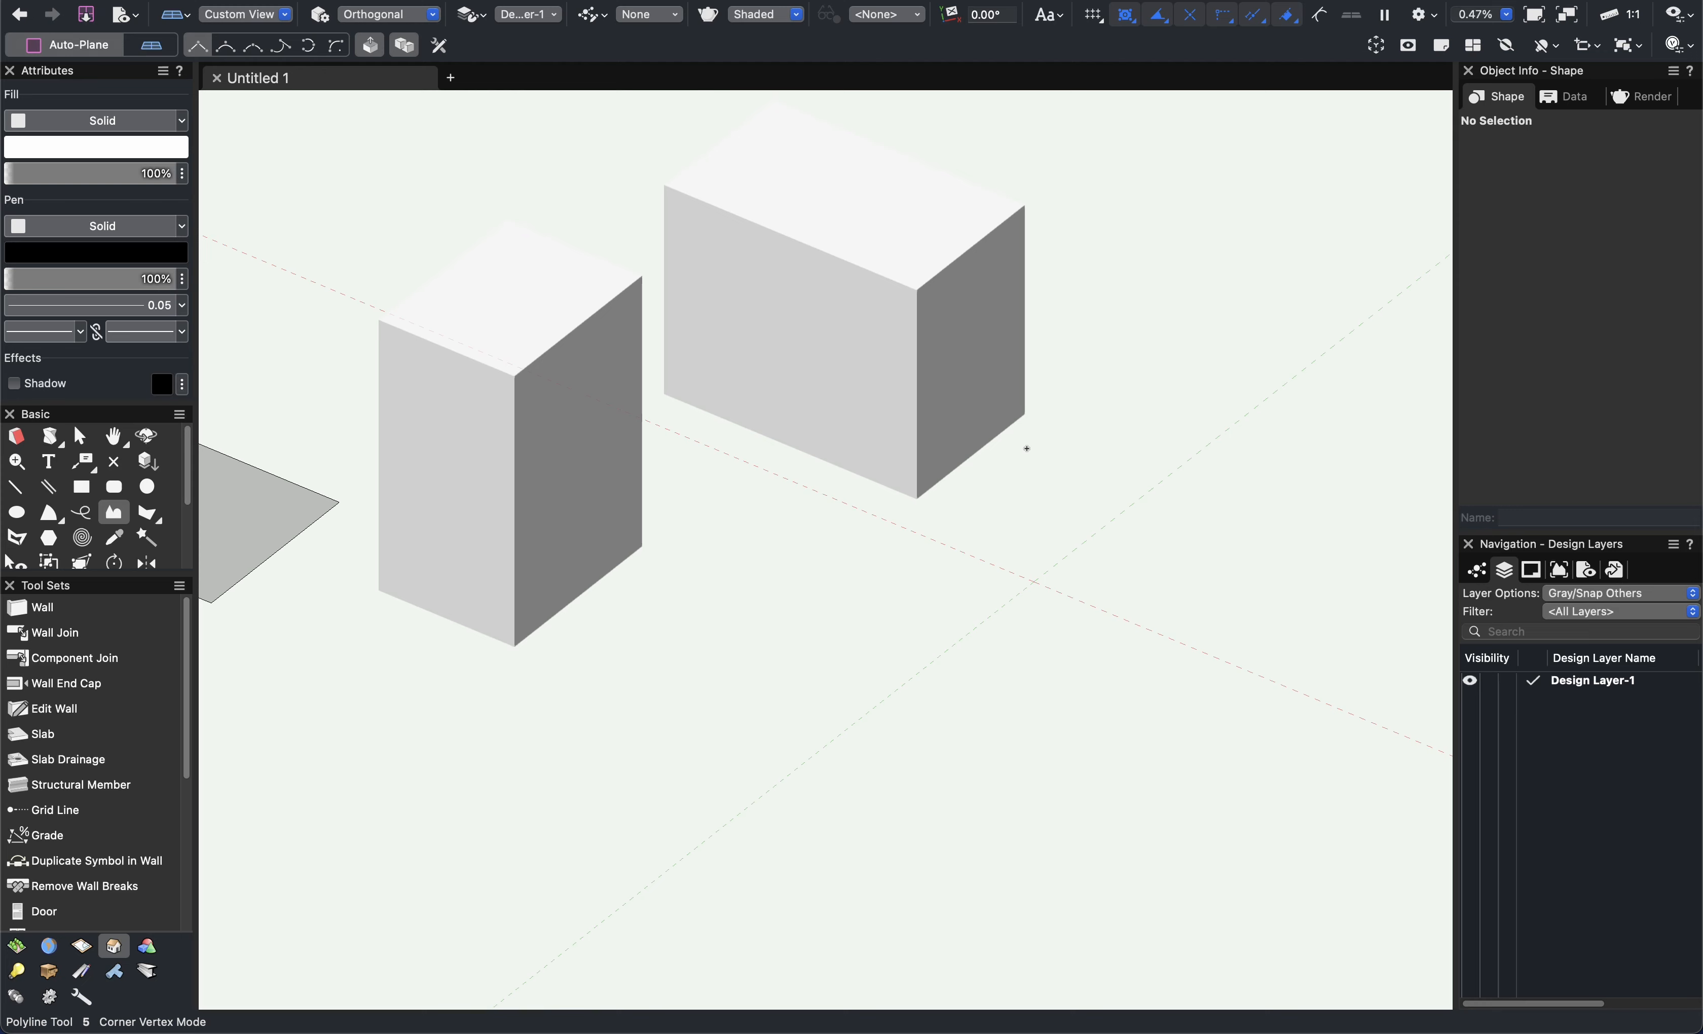
Delete the wider extruded box that stands beside the tall one.
middle_drag(983, 300, 1081, 512)
key(x)
click(954, 587)
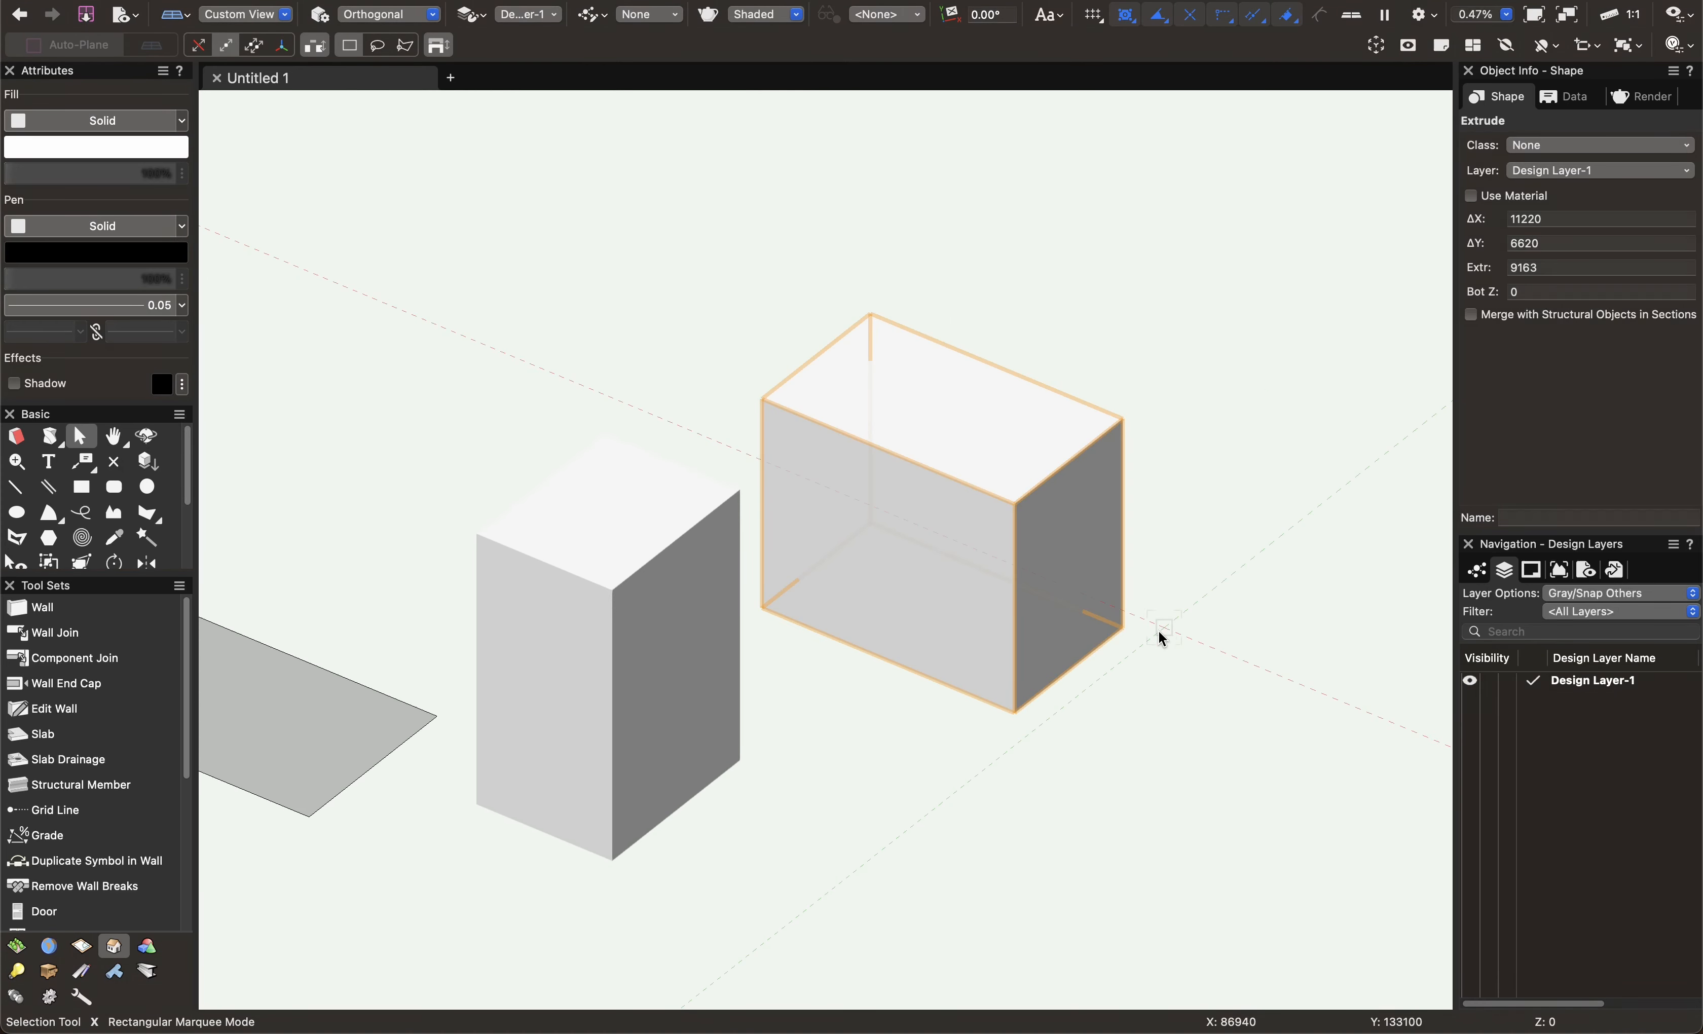
key(Delete)
Select the tall box and look at the textures available for rendering it, without choosing one.
scroll(718, 672, up, 3)
click(1024, 579)
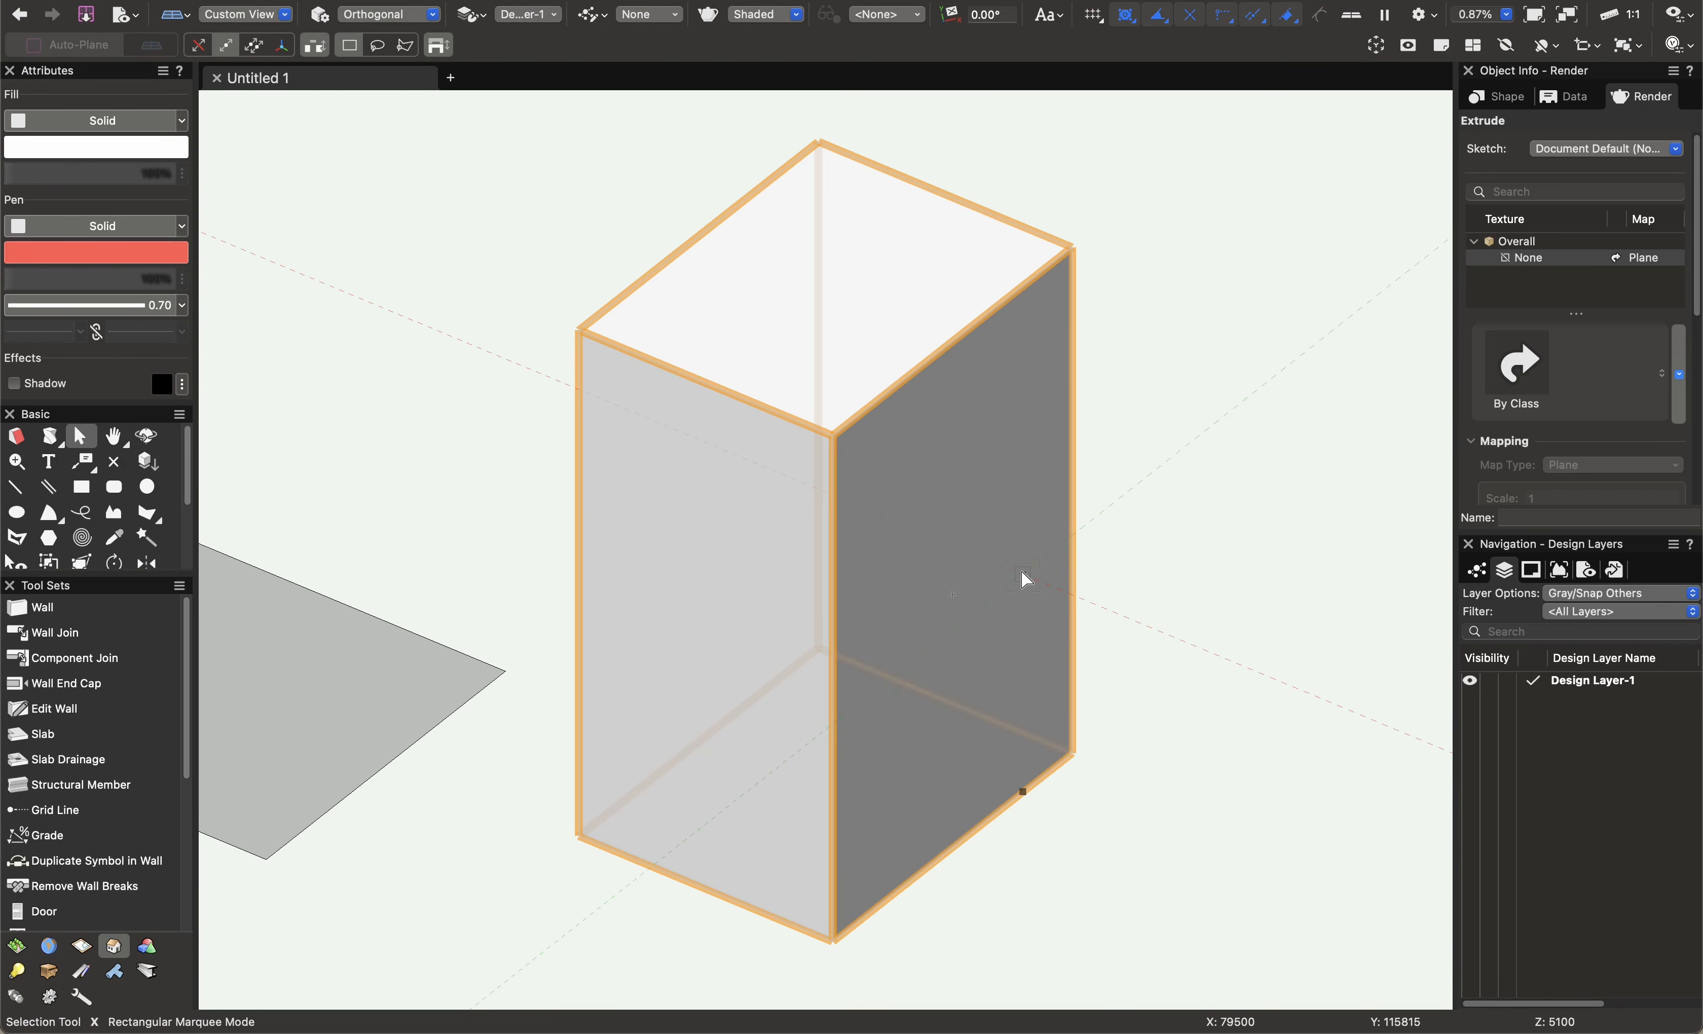
click(1534, 374)
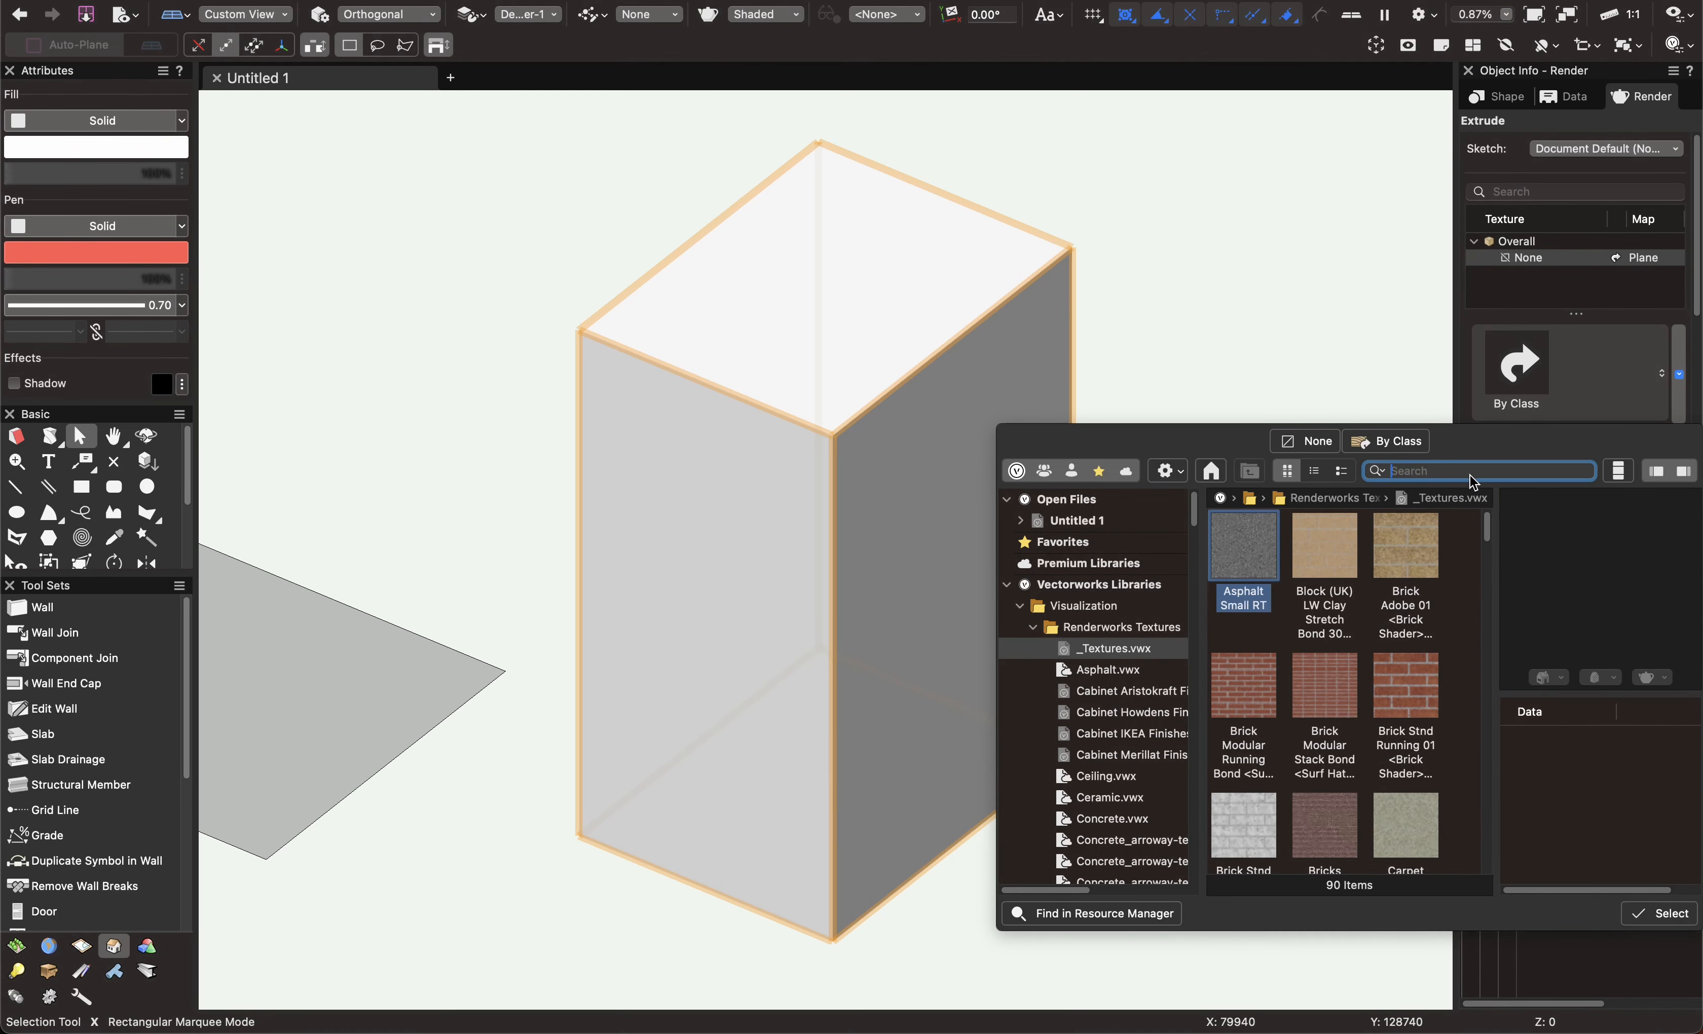
click(937, 947)
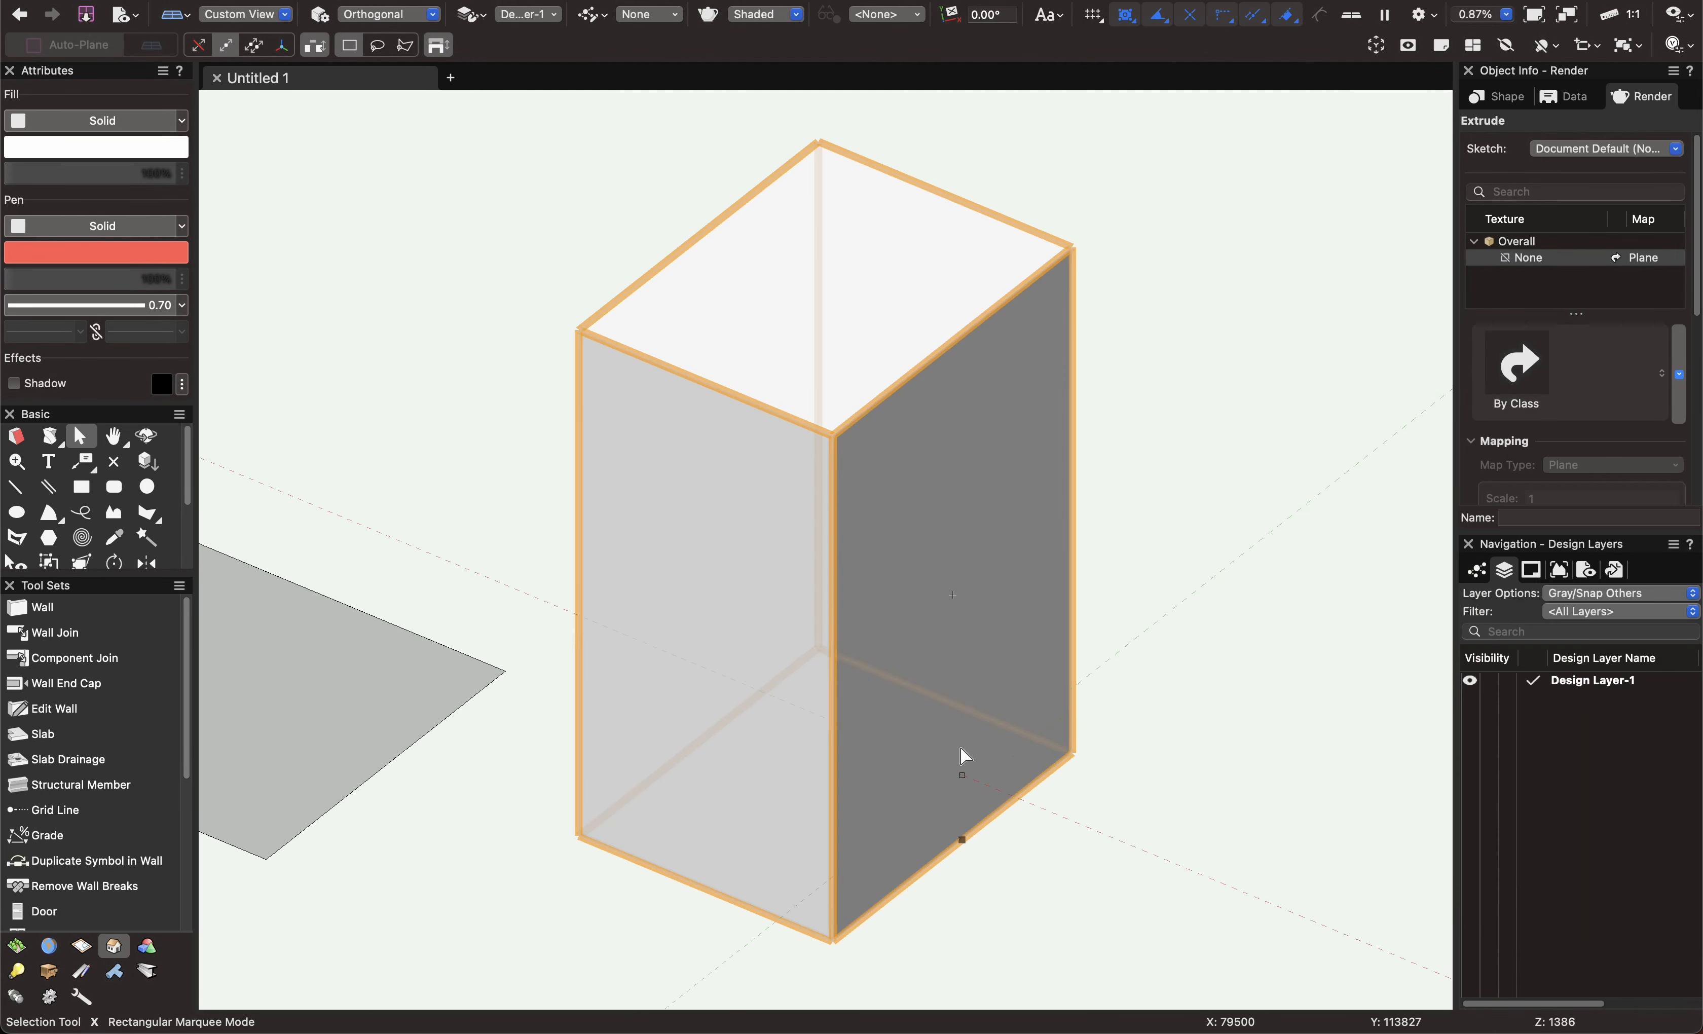
Push the top face of the tall box down to turn it into a low block.
middle_drag(959, 732, 978, 717)
key(shift+r)
click(868, 339)
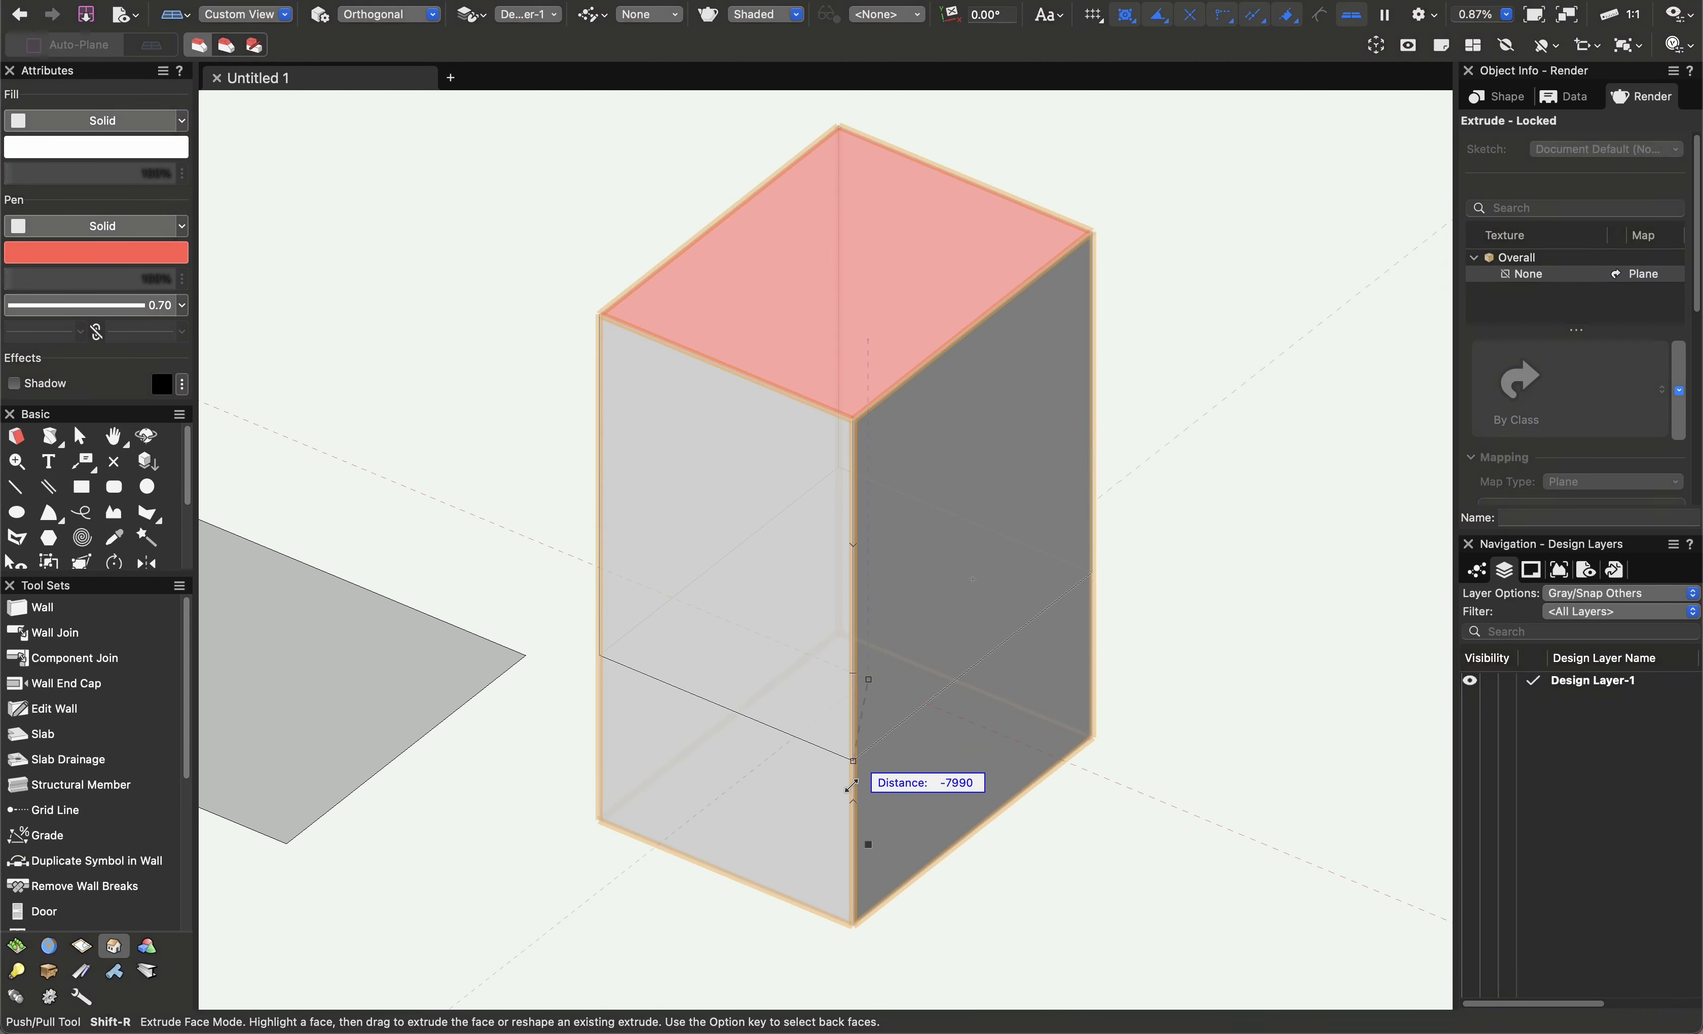
click(837, 846)
Push the long dark side face of the low block inward to leave a narrow beam.
scroll(760, 872, up, 3)
middle_drag(761, 870, 799, 742)
middle_drag(1110, 446, 1082, 483)
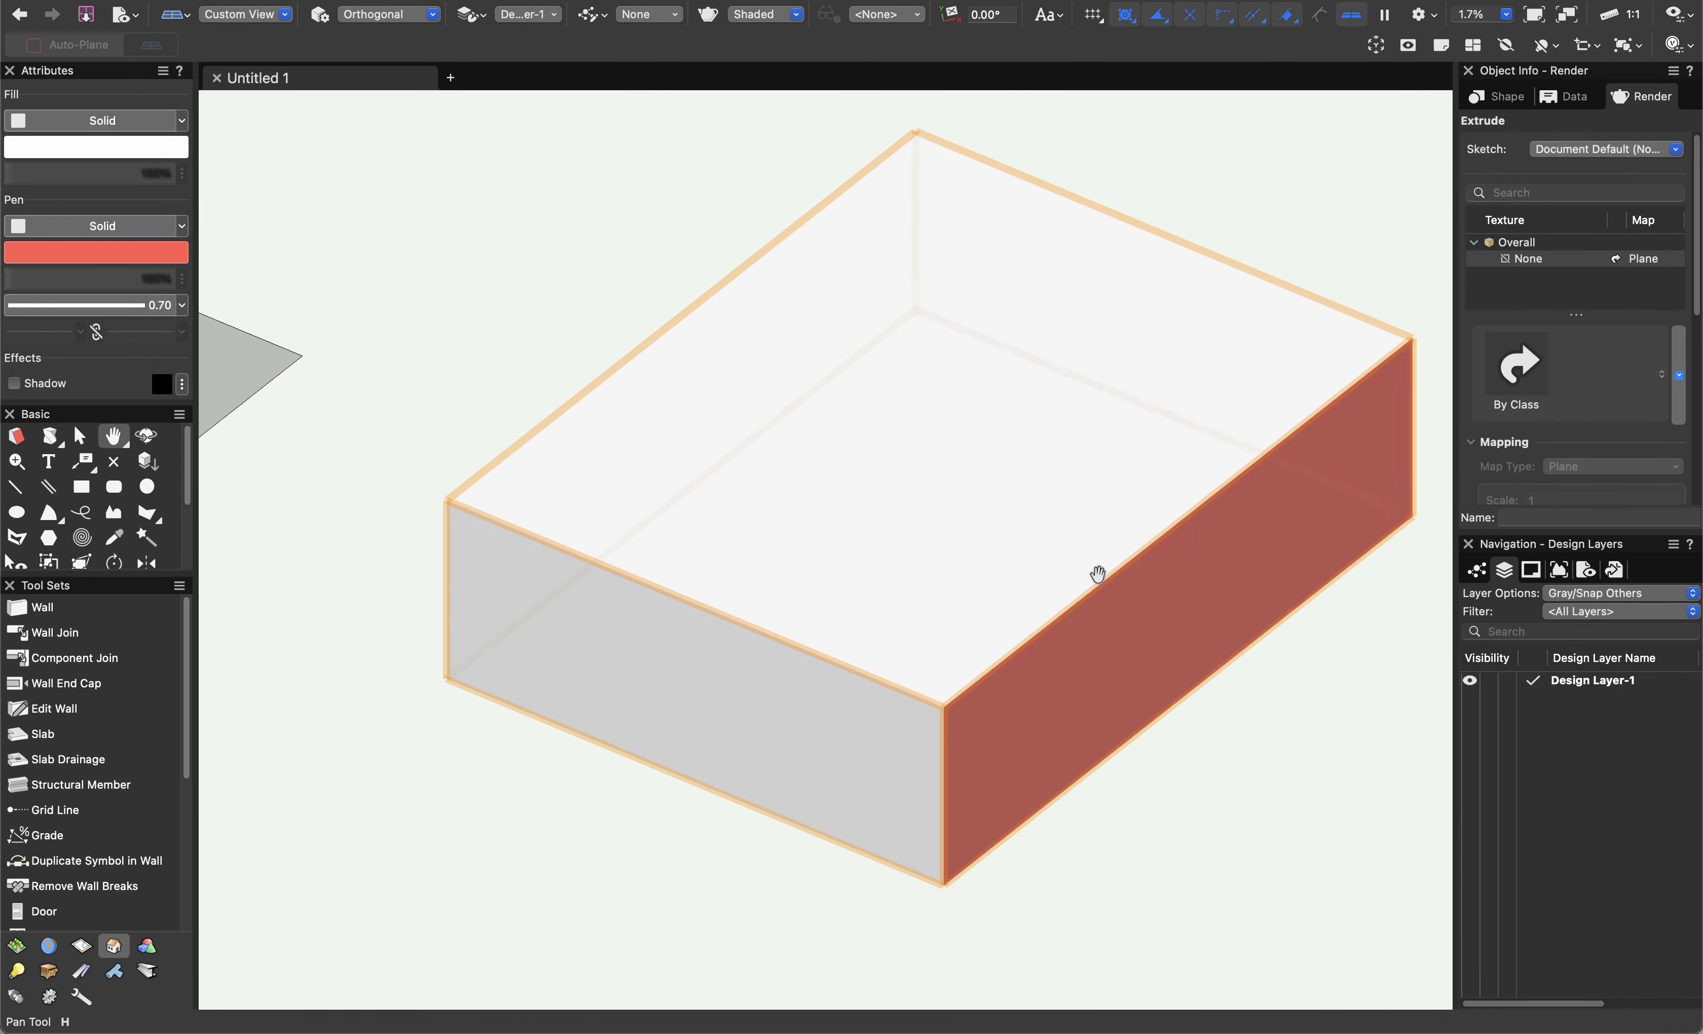
click(1080, 592)
click(498, 557)
Apply the Brick Stnd Running 01 texture to the narrow beam.
scroll(498, 557, up, 4)
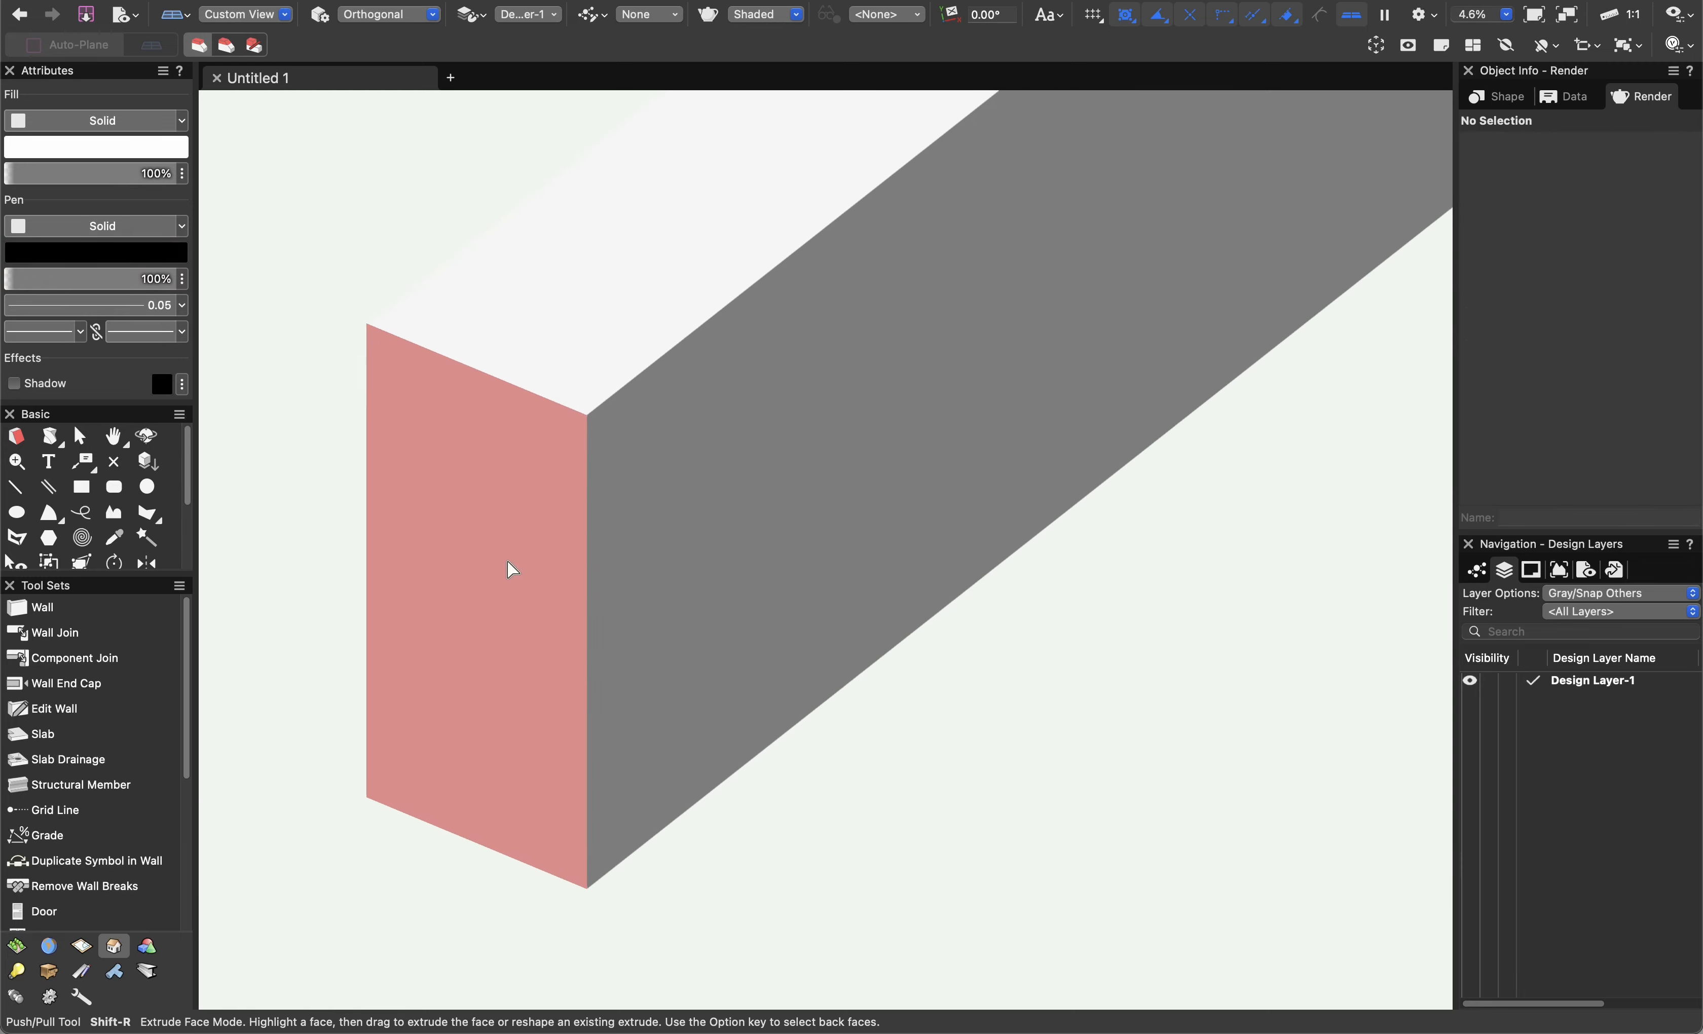
middle_drag(541, 591, 646, 570)
key(x)
click(805, 586)
scroll(1319, 316, down, 1)
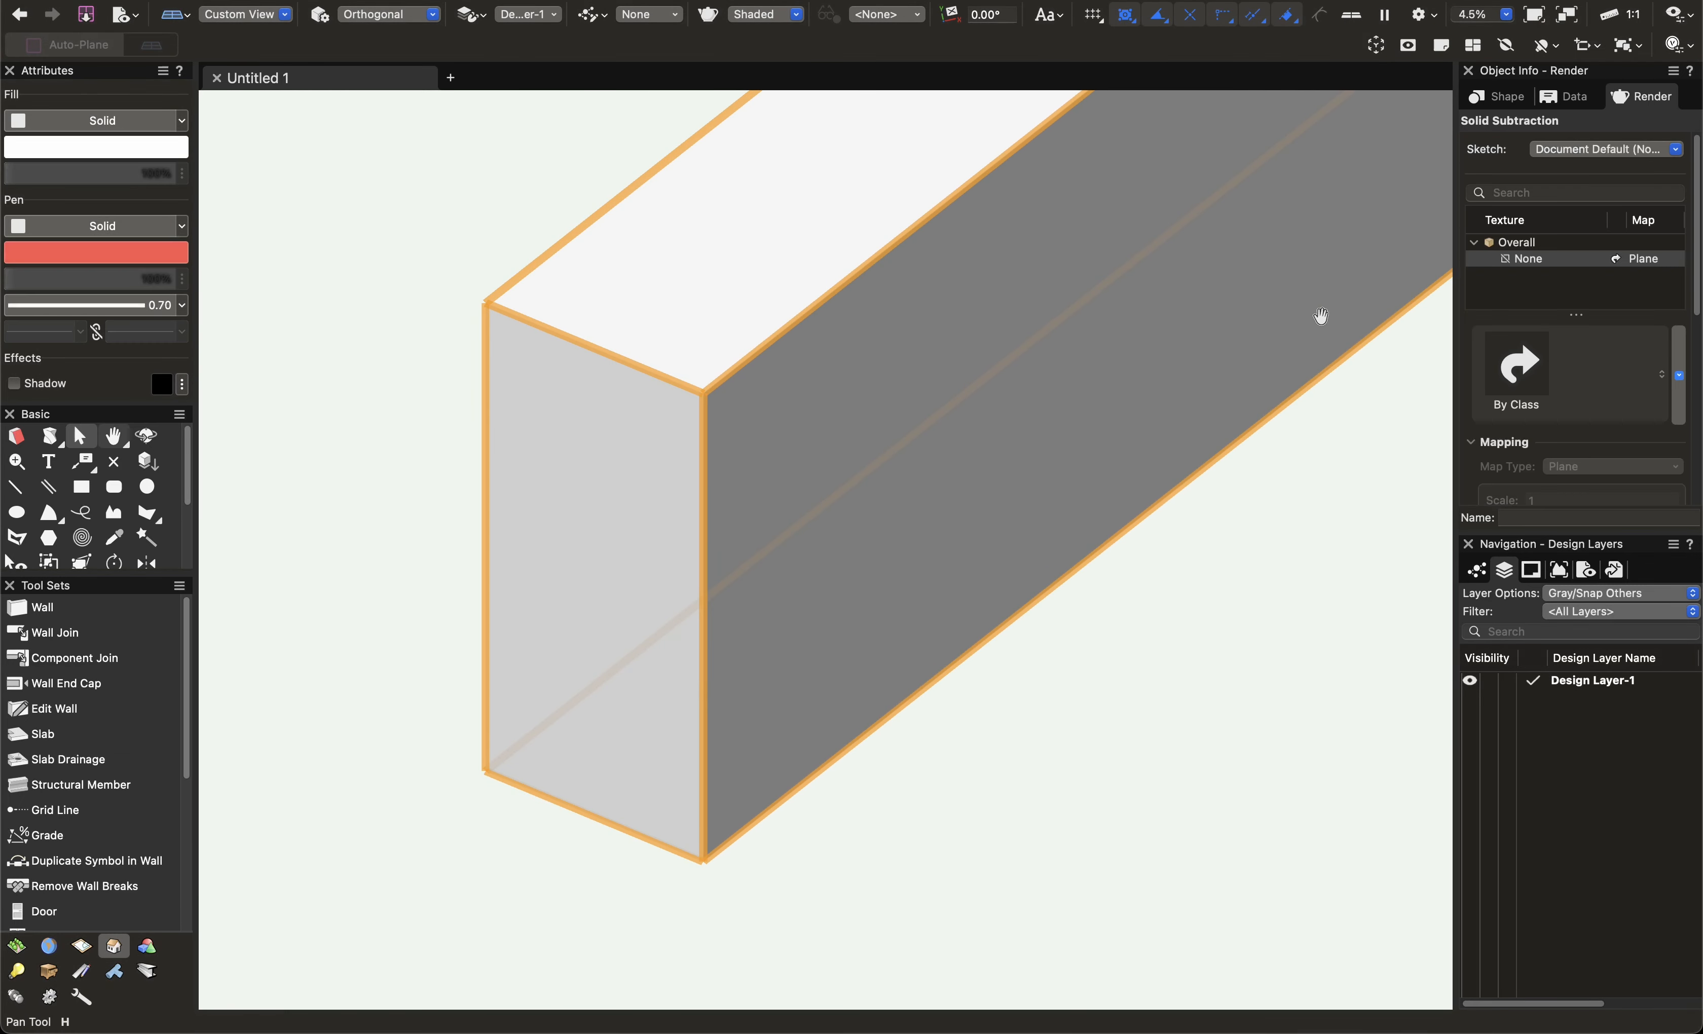
click(1508, 363)
double_click(1409, 685)
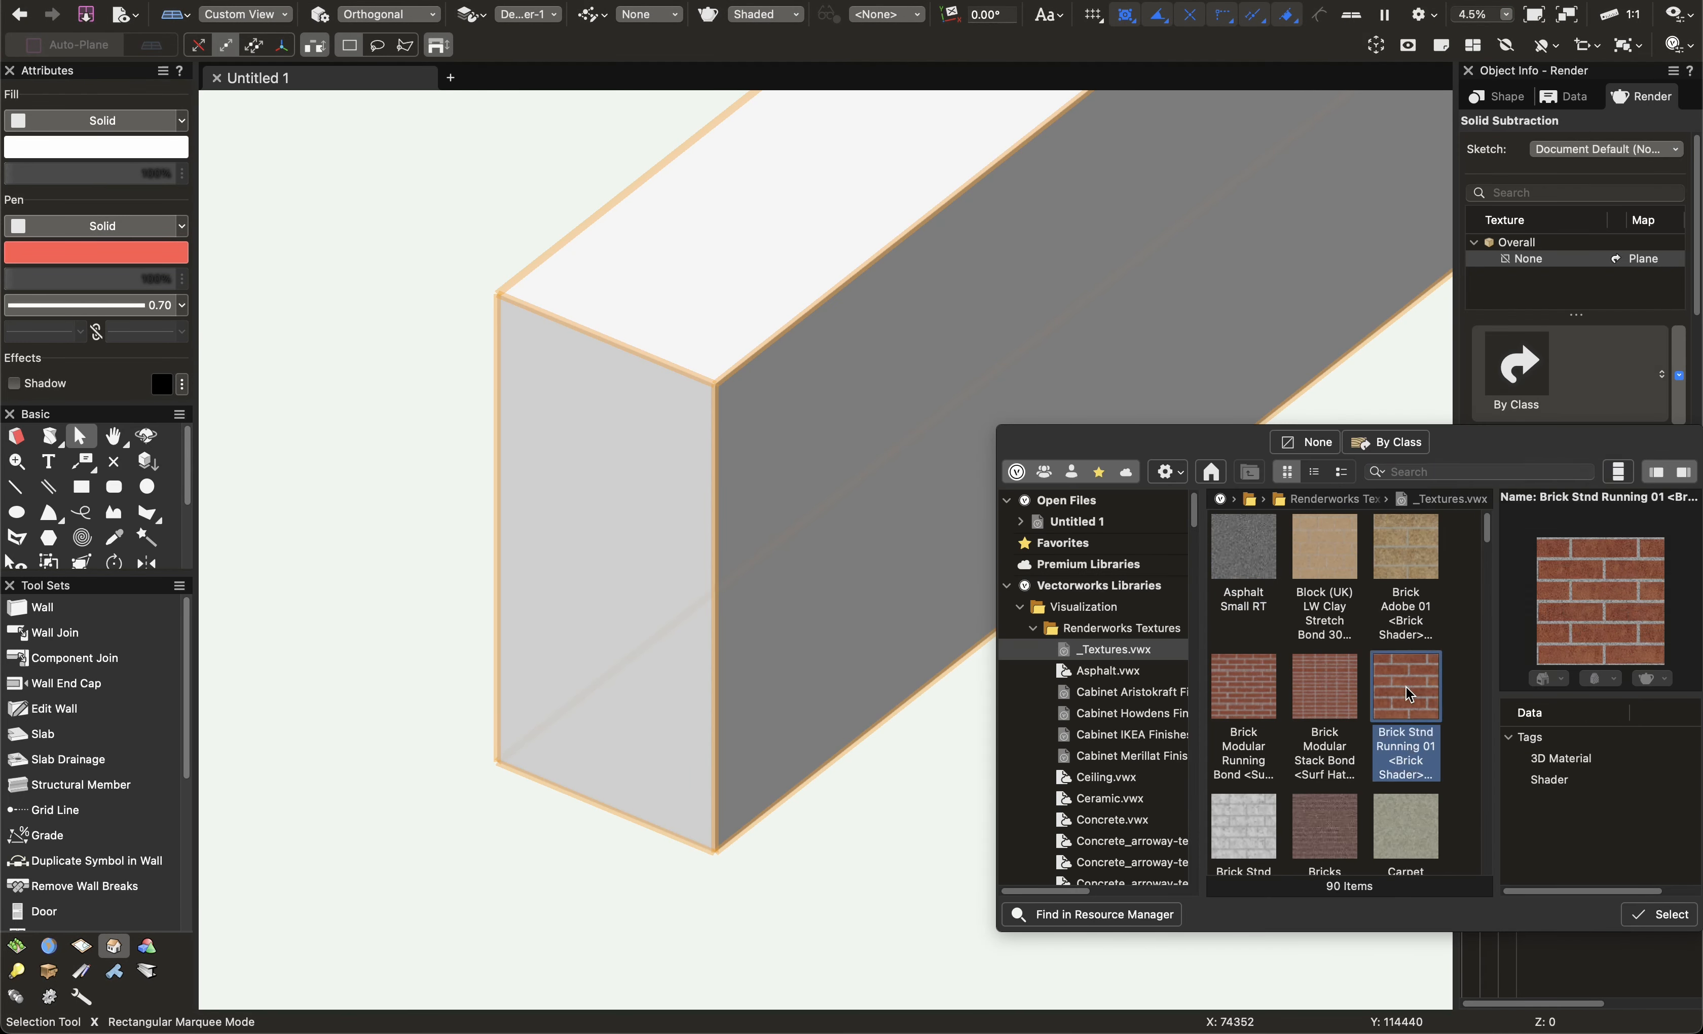
click(901, 831)
Orbit around the brick-textured beam and examine its texture mapping and shape information.
scroll(908, 550, down, 1)
middle_drag(907, 550, 832, 593)
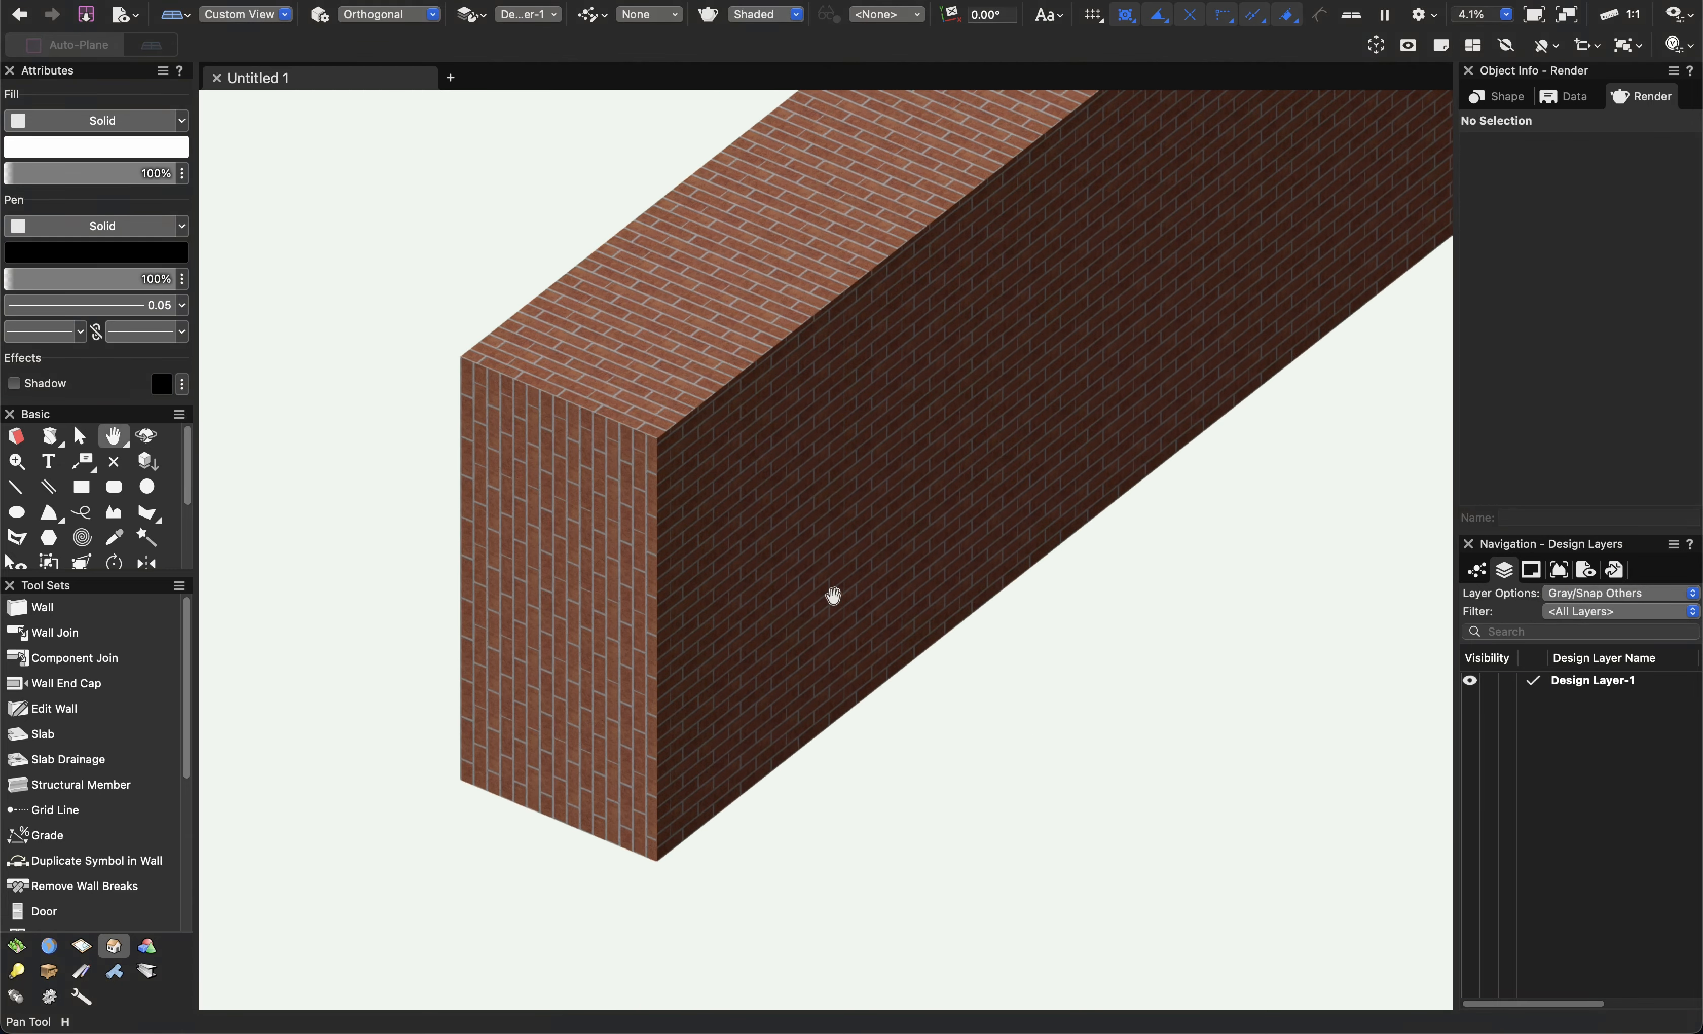
key(shift+c)
scroll(974, 441, down, 1)
middle_drag(975, 431, 904, 550)
drag(906, 554, 909, 464)
scroll(908, 464, down, 3)
key(x)
click(1391, 307)
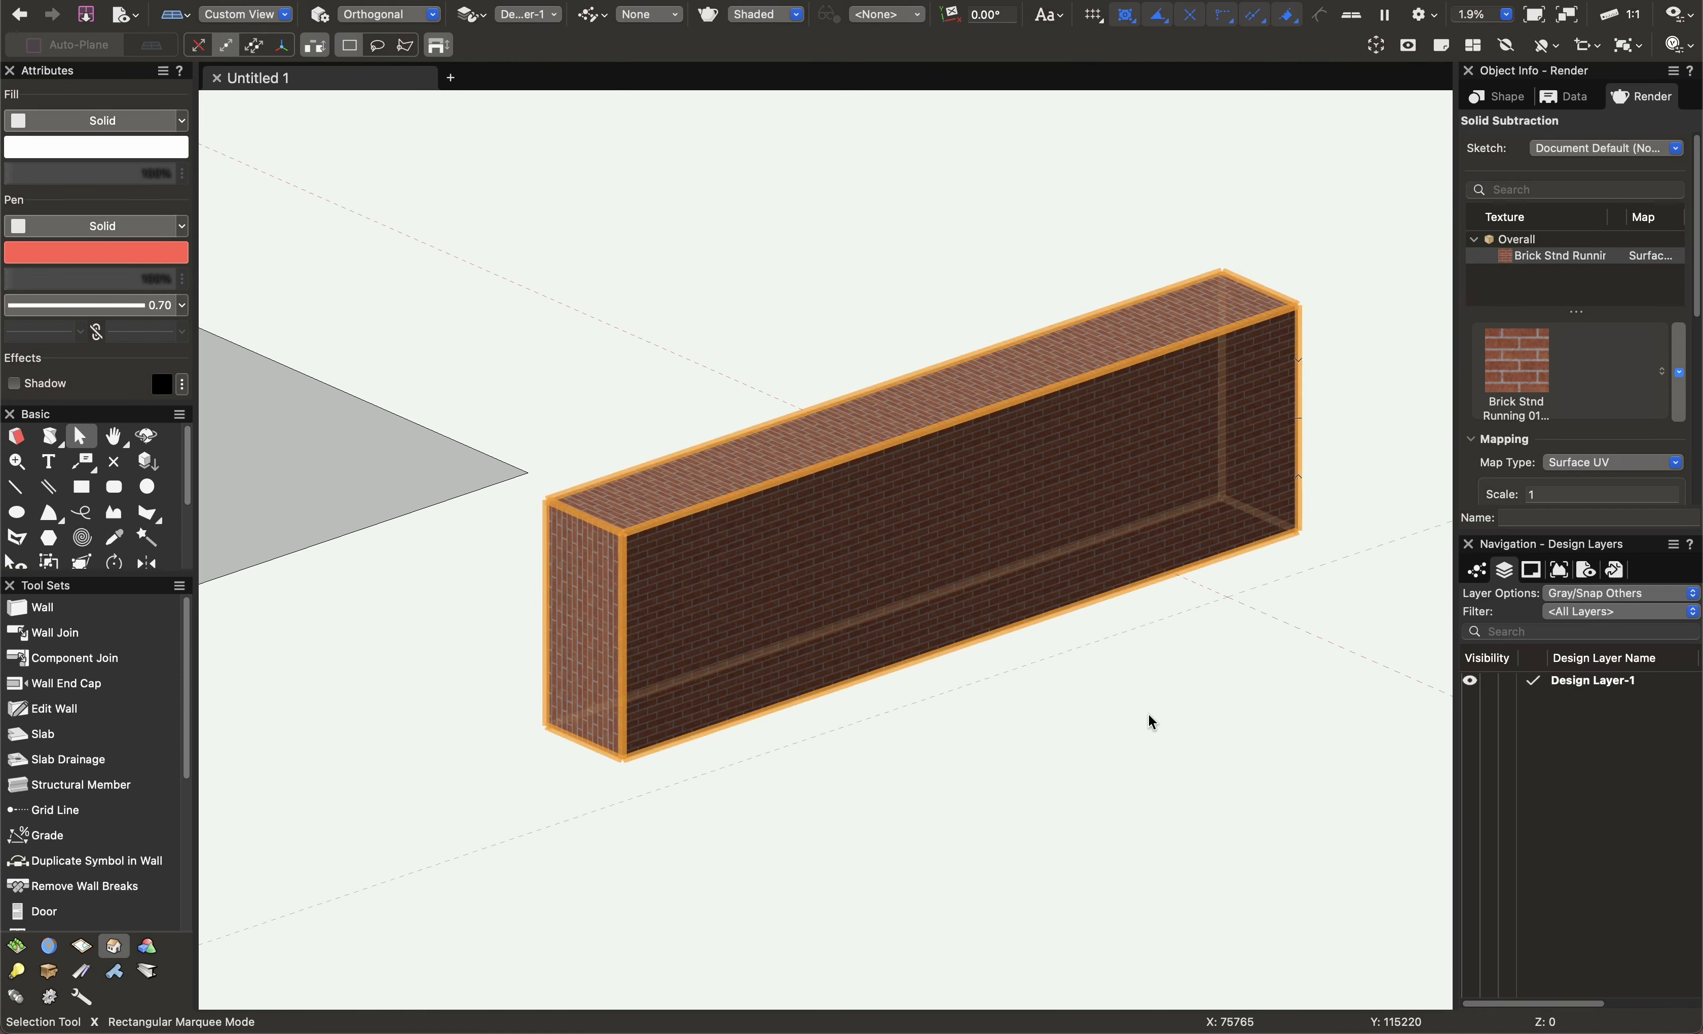
click(1520, 102)
key(x)
shift+middle_drag(1012, 394, 824, 669)
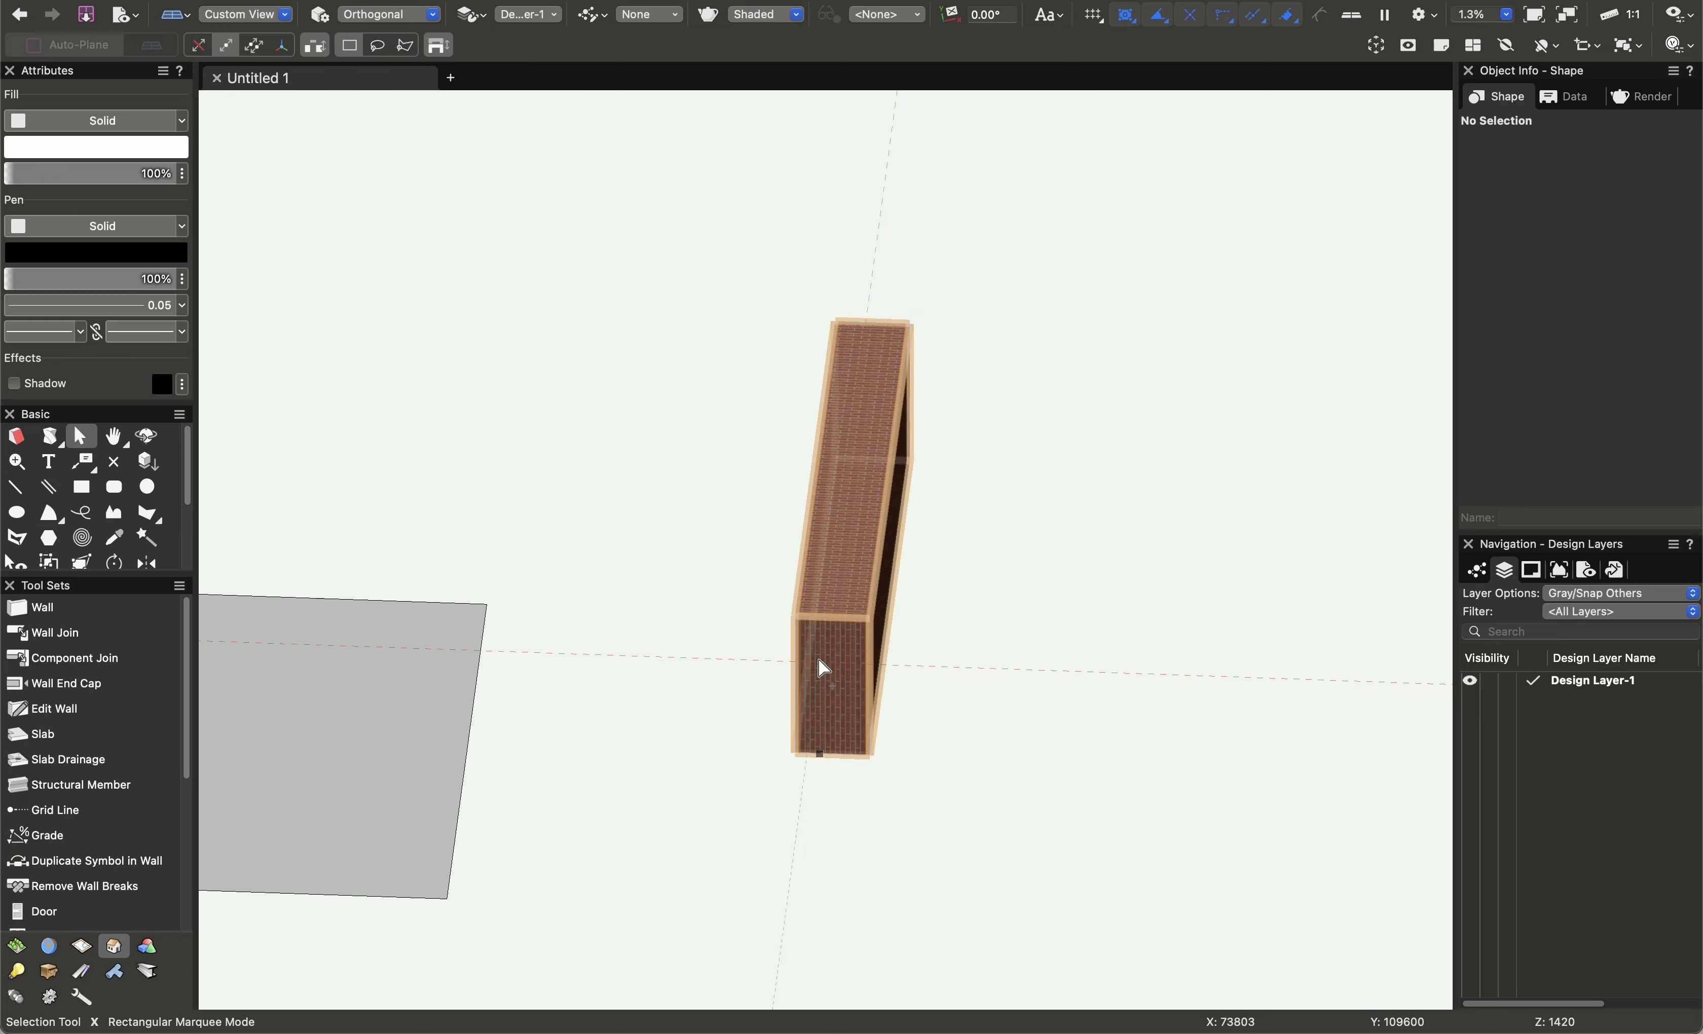
Switch to the Top/Plan view and delete the brick-textured solid.
key(super+5)
scroll(941, 654, down, 3)
click(974, 529)
key(Delete)
scroll(732, 608, down, 2)
middle_drag(726, 608, 616, 528)
scroll(940, 616, down, 1)
middle_drag(941, 617, 952, 574)
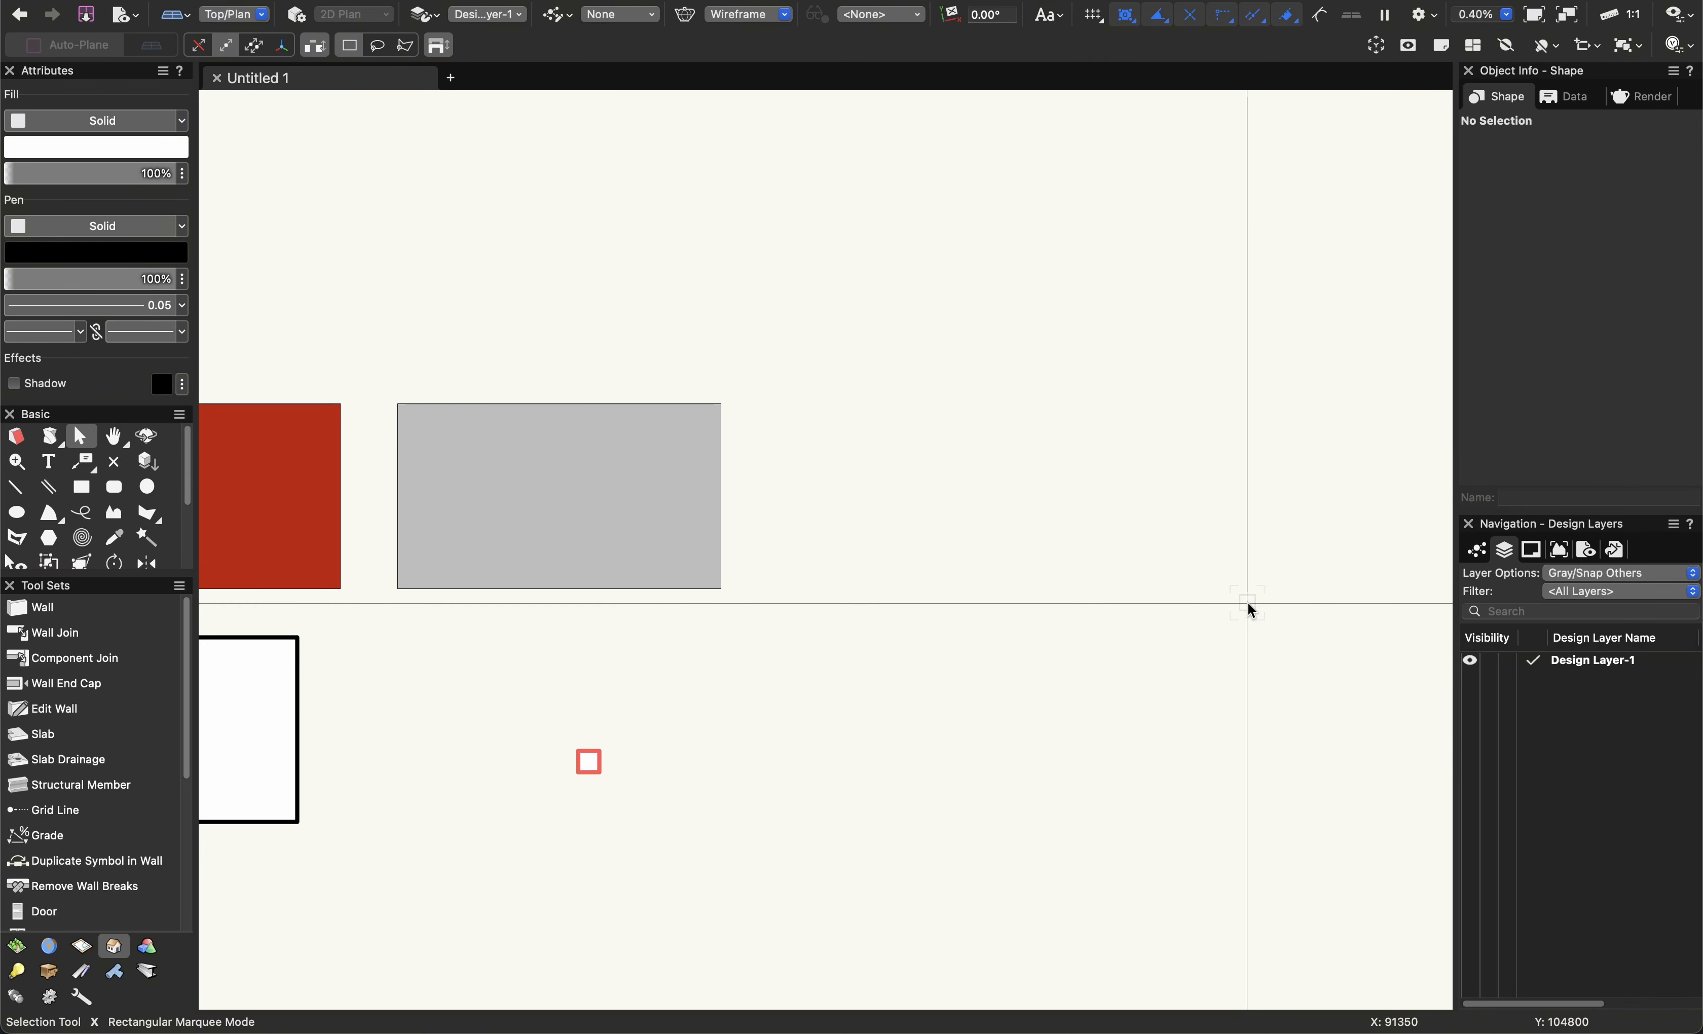
Enlarge the Organization dialog, and look through the navigation lists of classes, design layers, sheet layers, viewports, saved views and references.
key(super+shift+o)
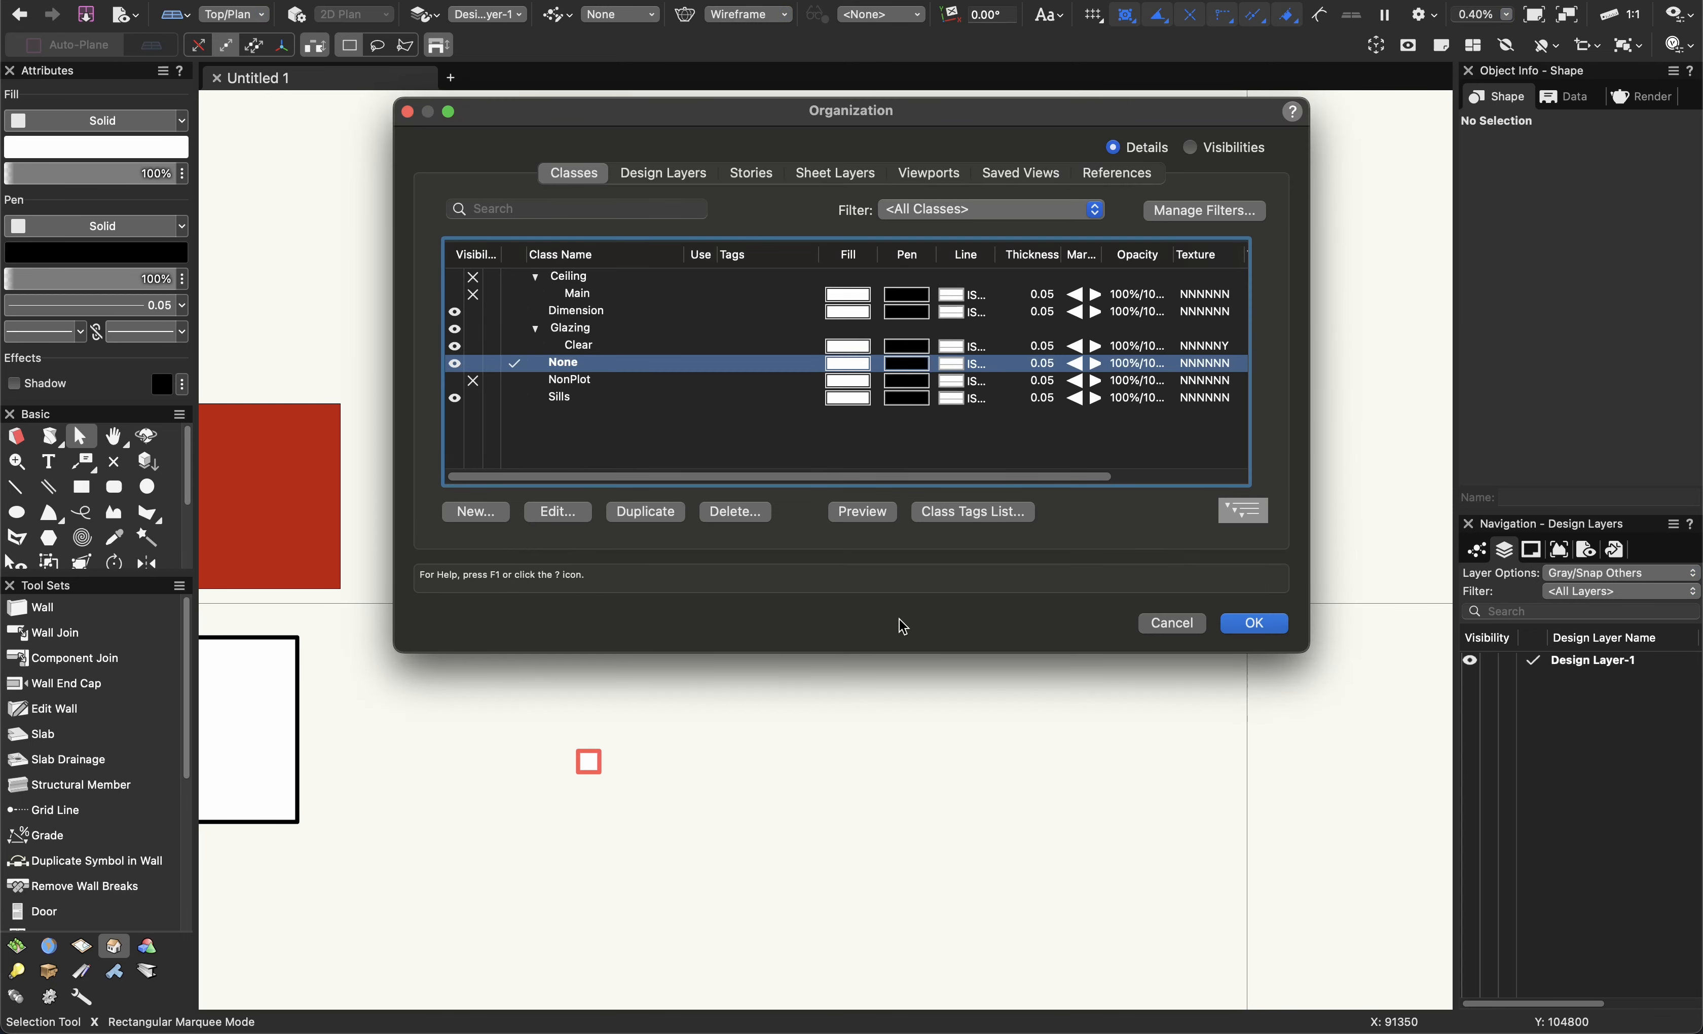
drag(898, 654, 898, 878)
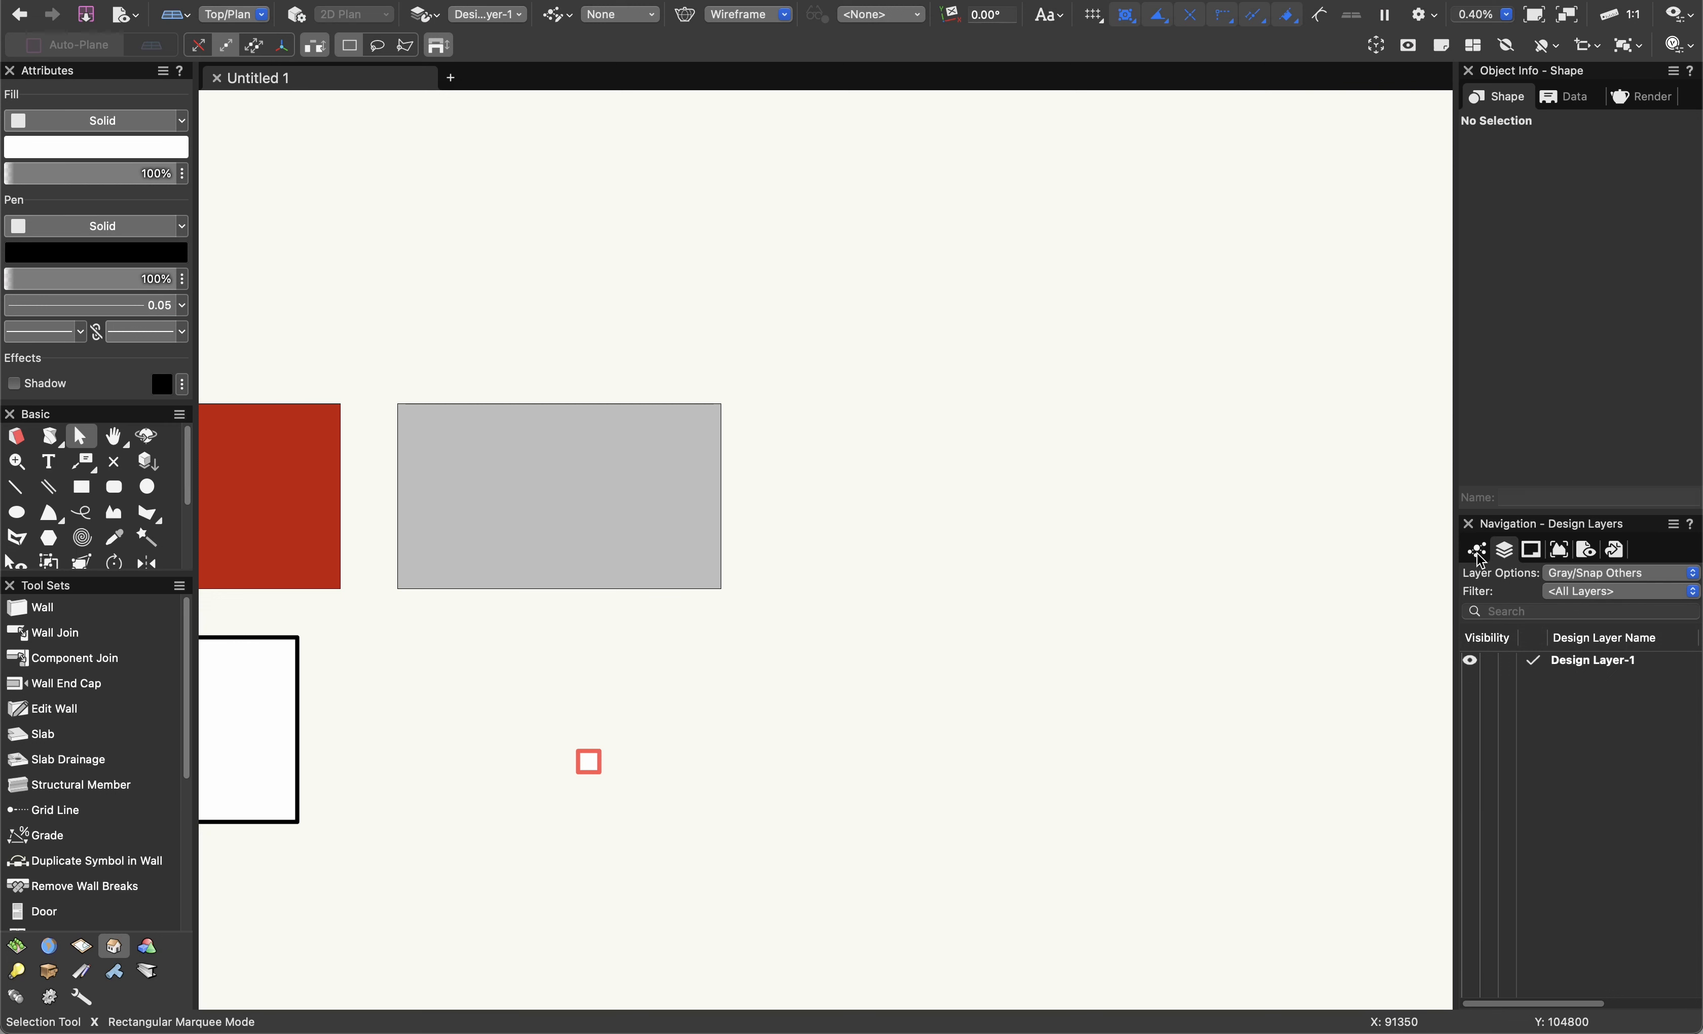
click(1477, 551)
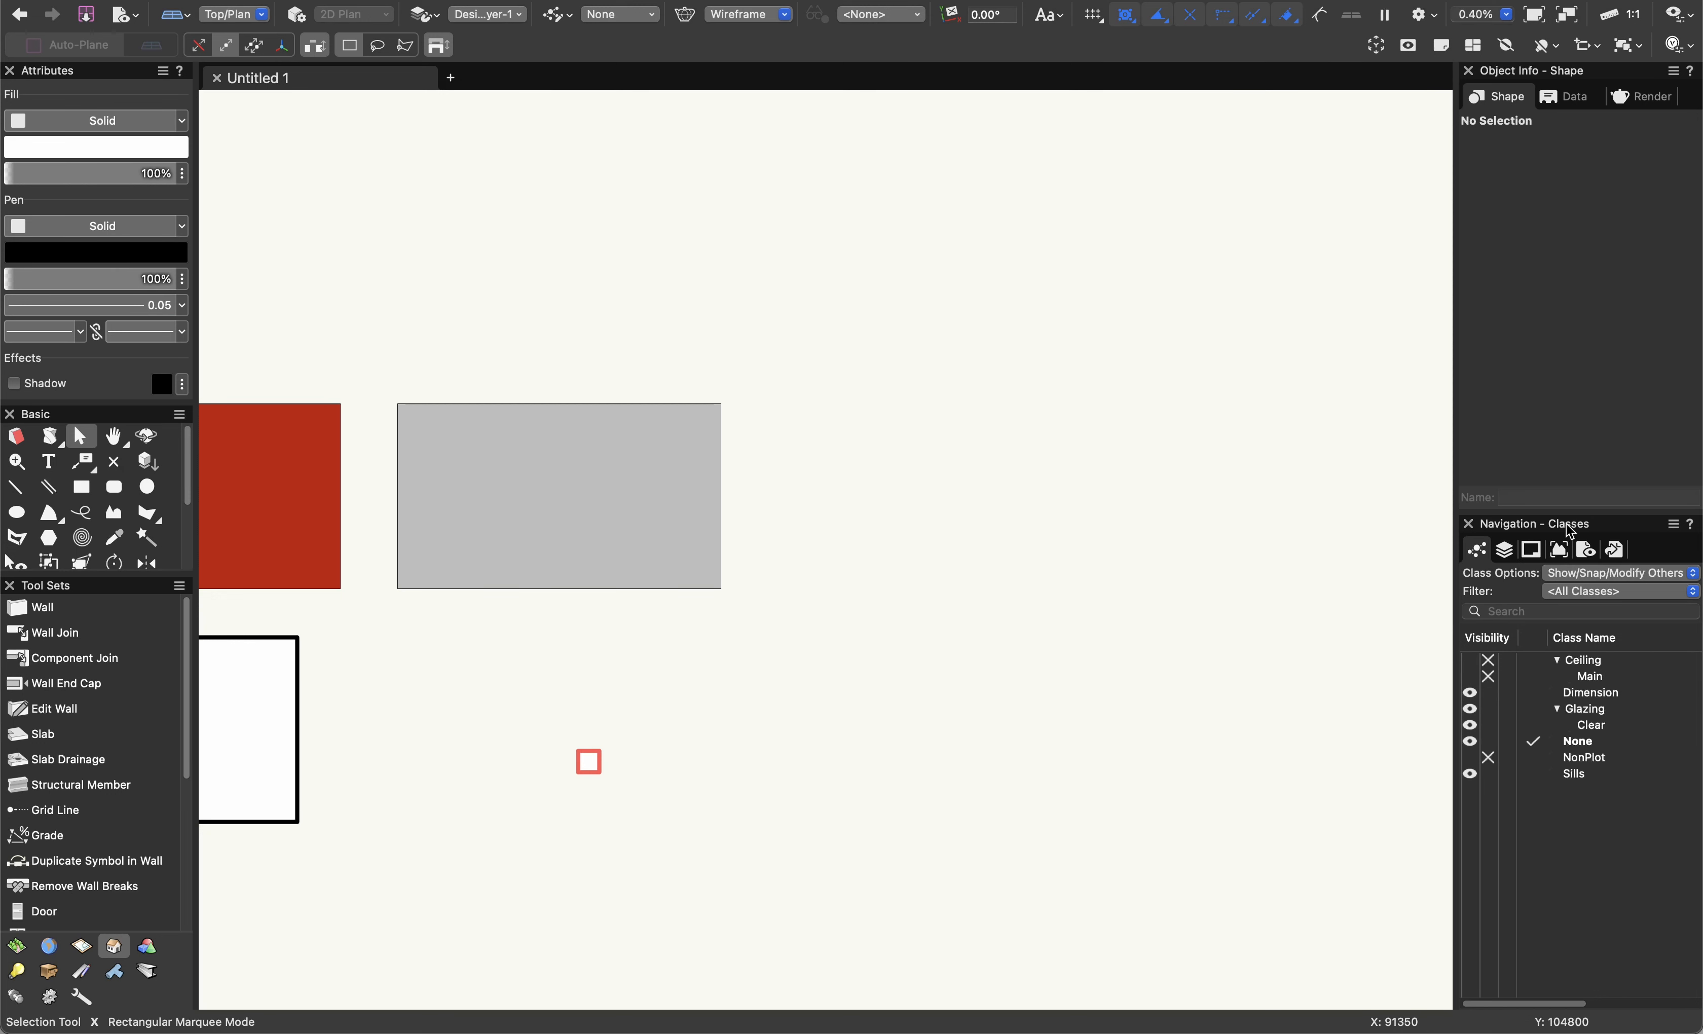
click(1506, 552)
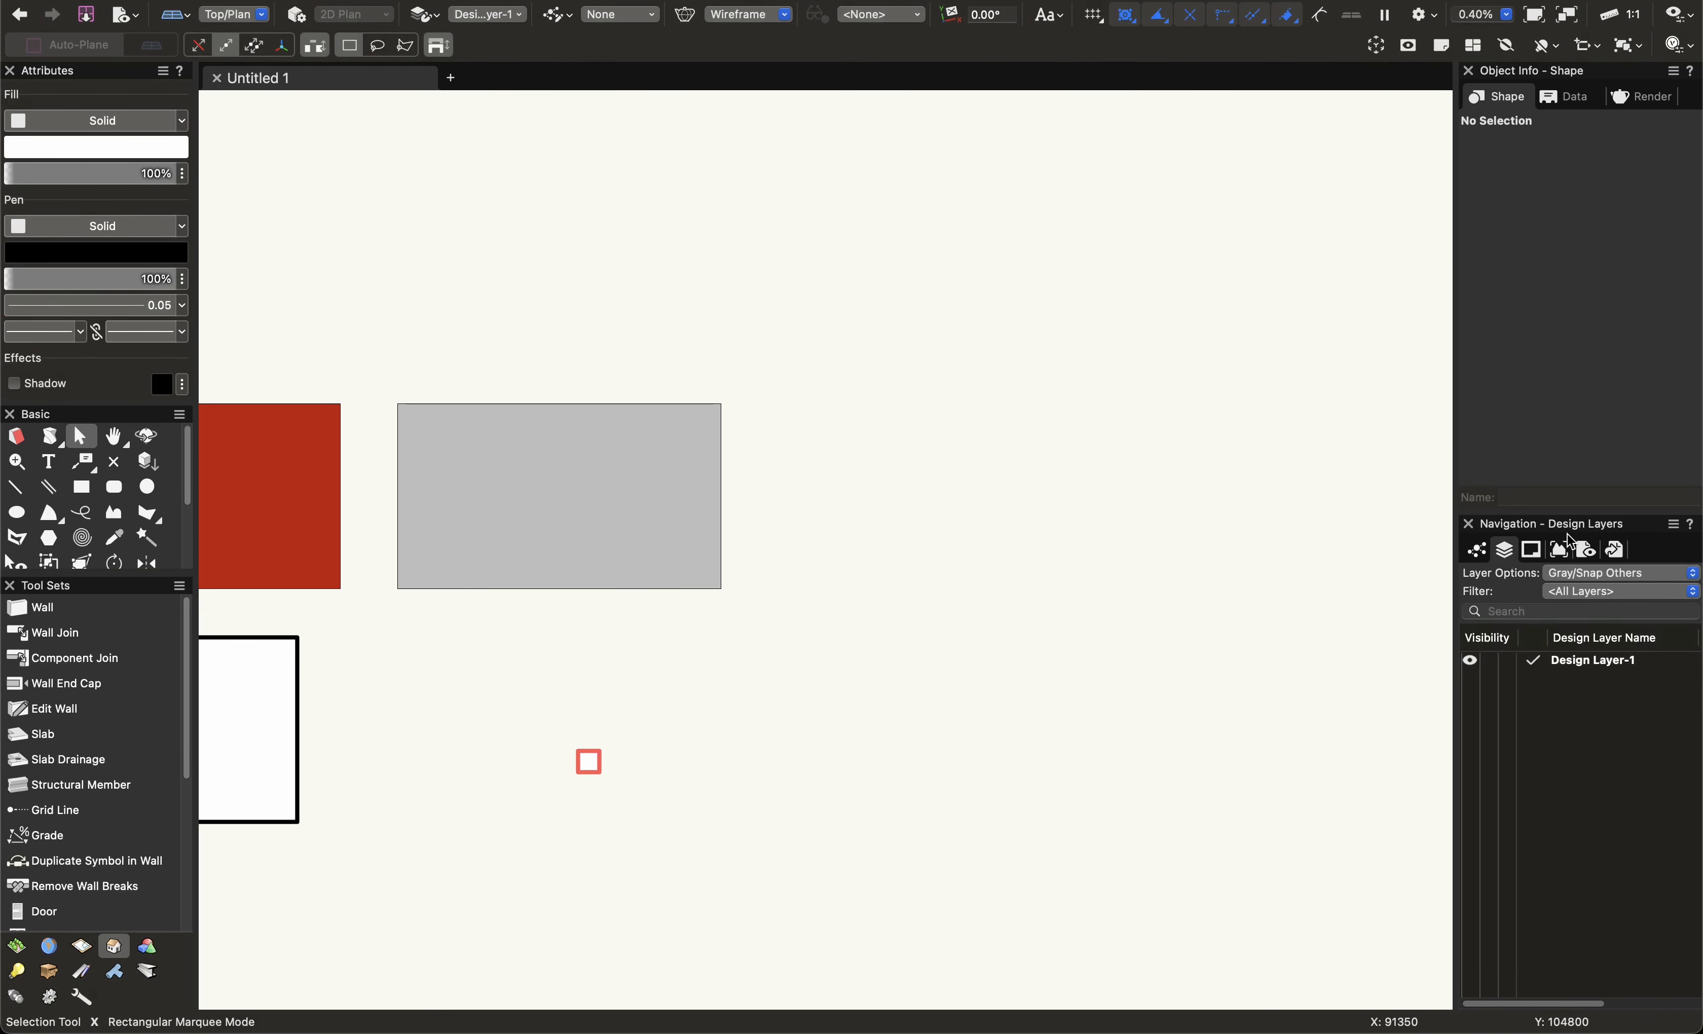
click(1532, 553)
click(1559, 551)
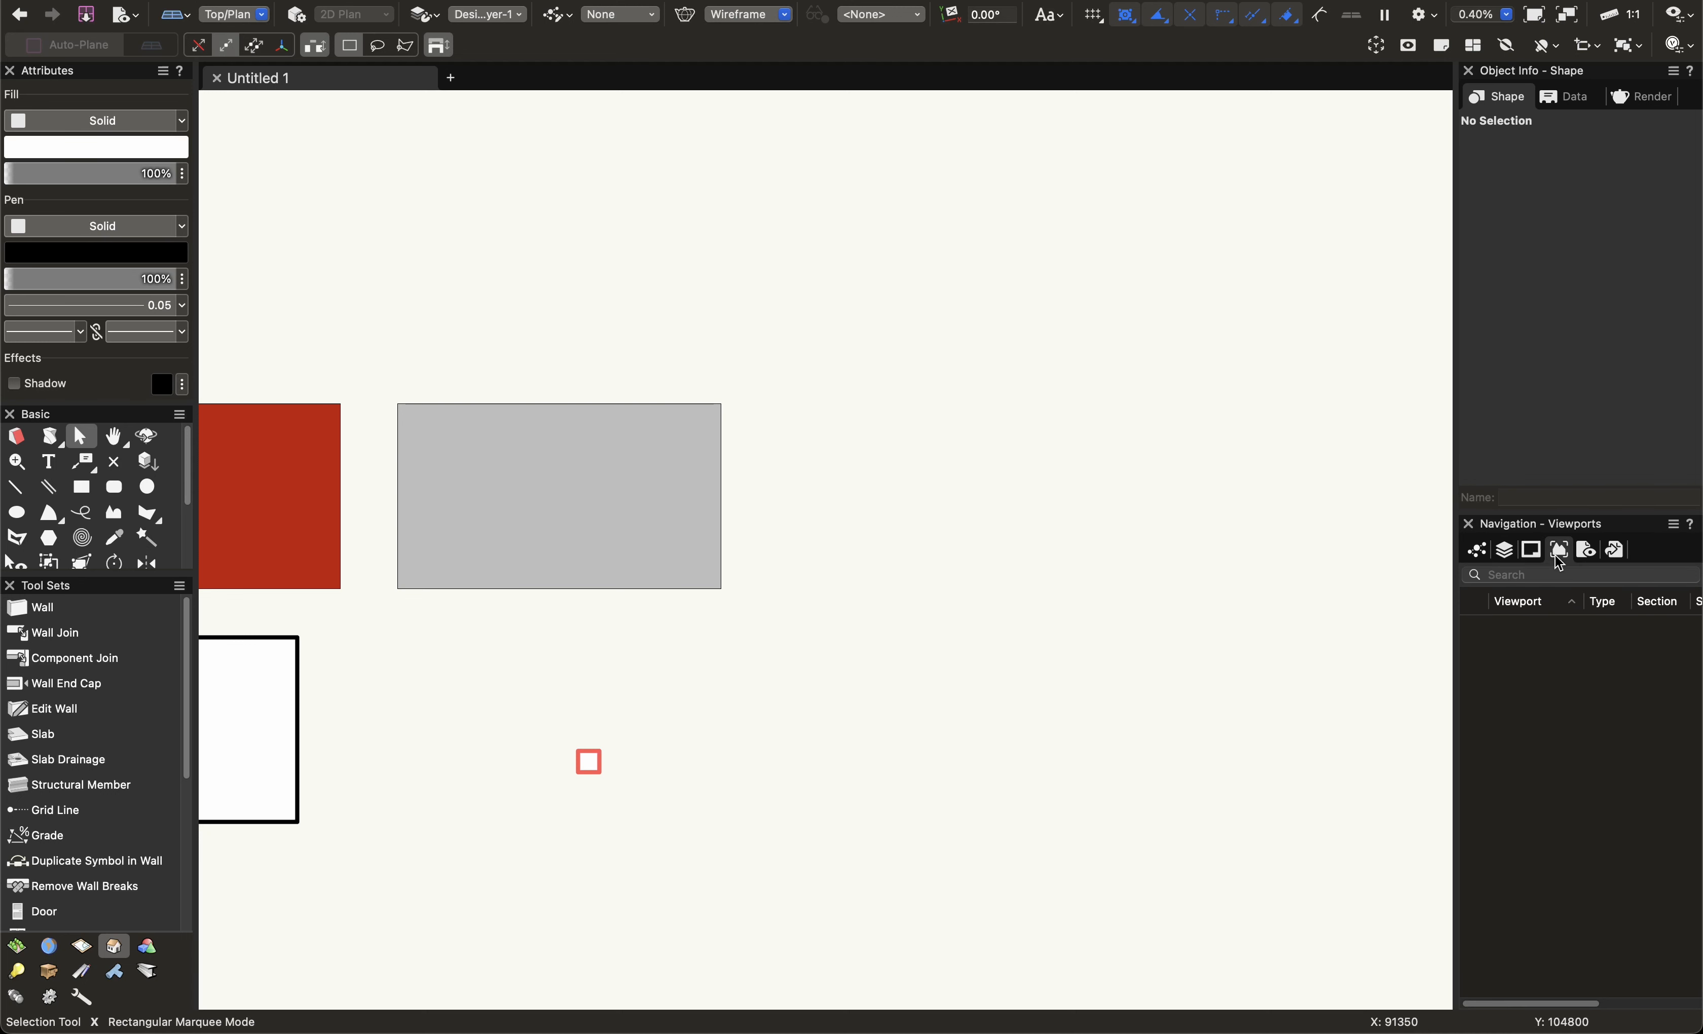
click(1583, 551)
click(1614, 551)
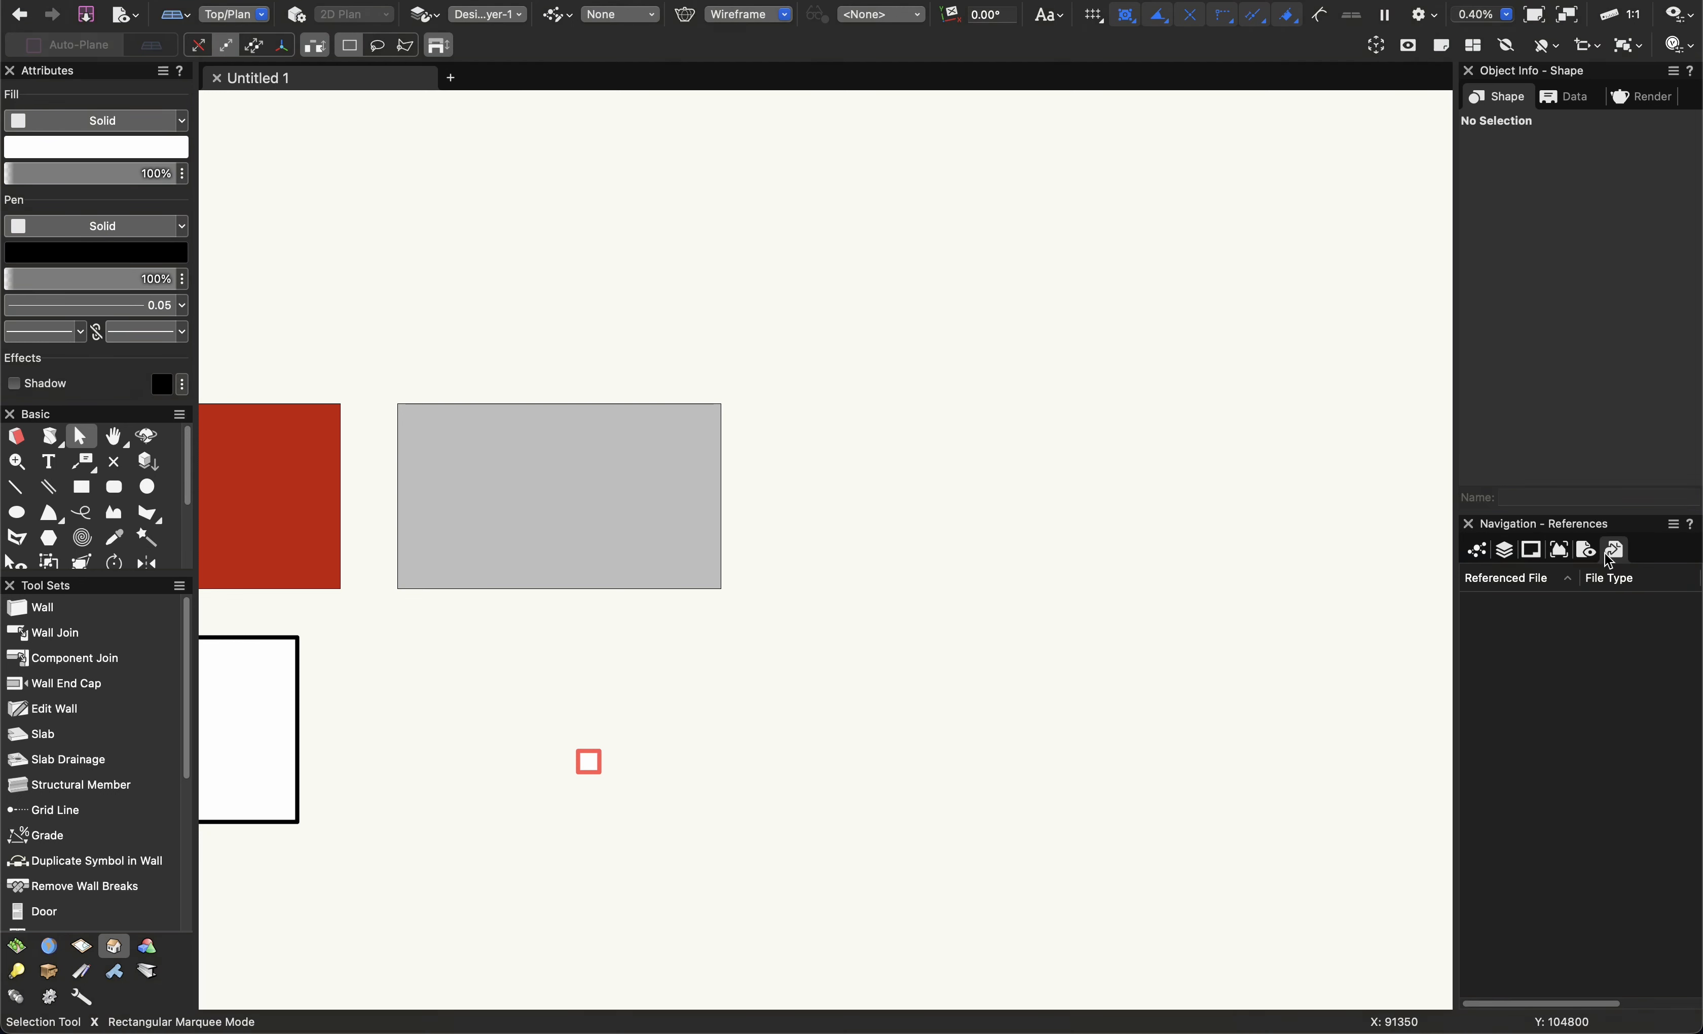
click(1483, 557)
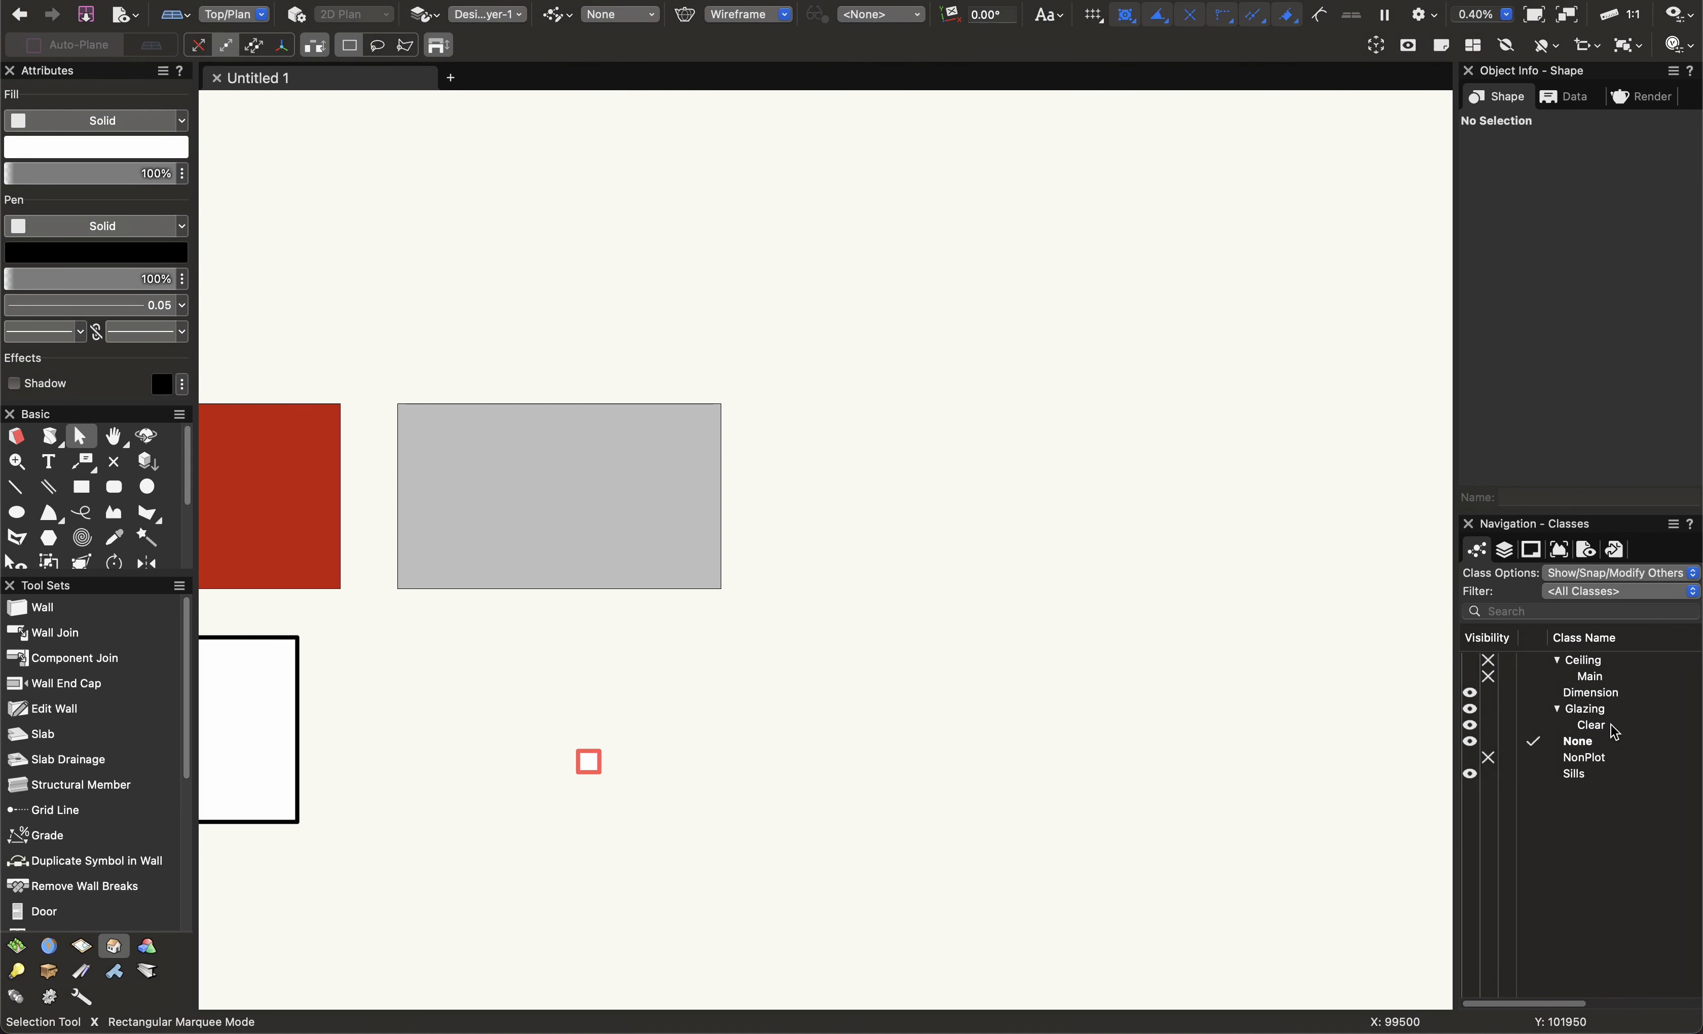
Open the Organization dialog and look through its classes, stories and design layers.
key(super+shift+o)
click(821, 521)
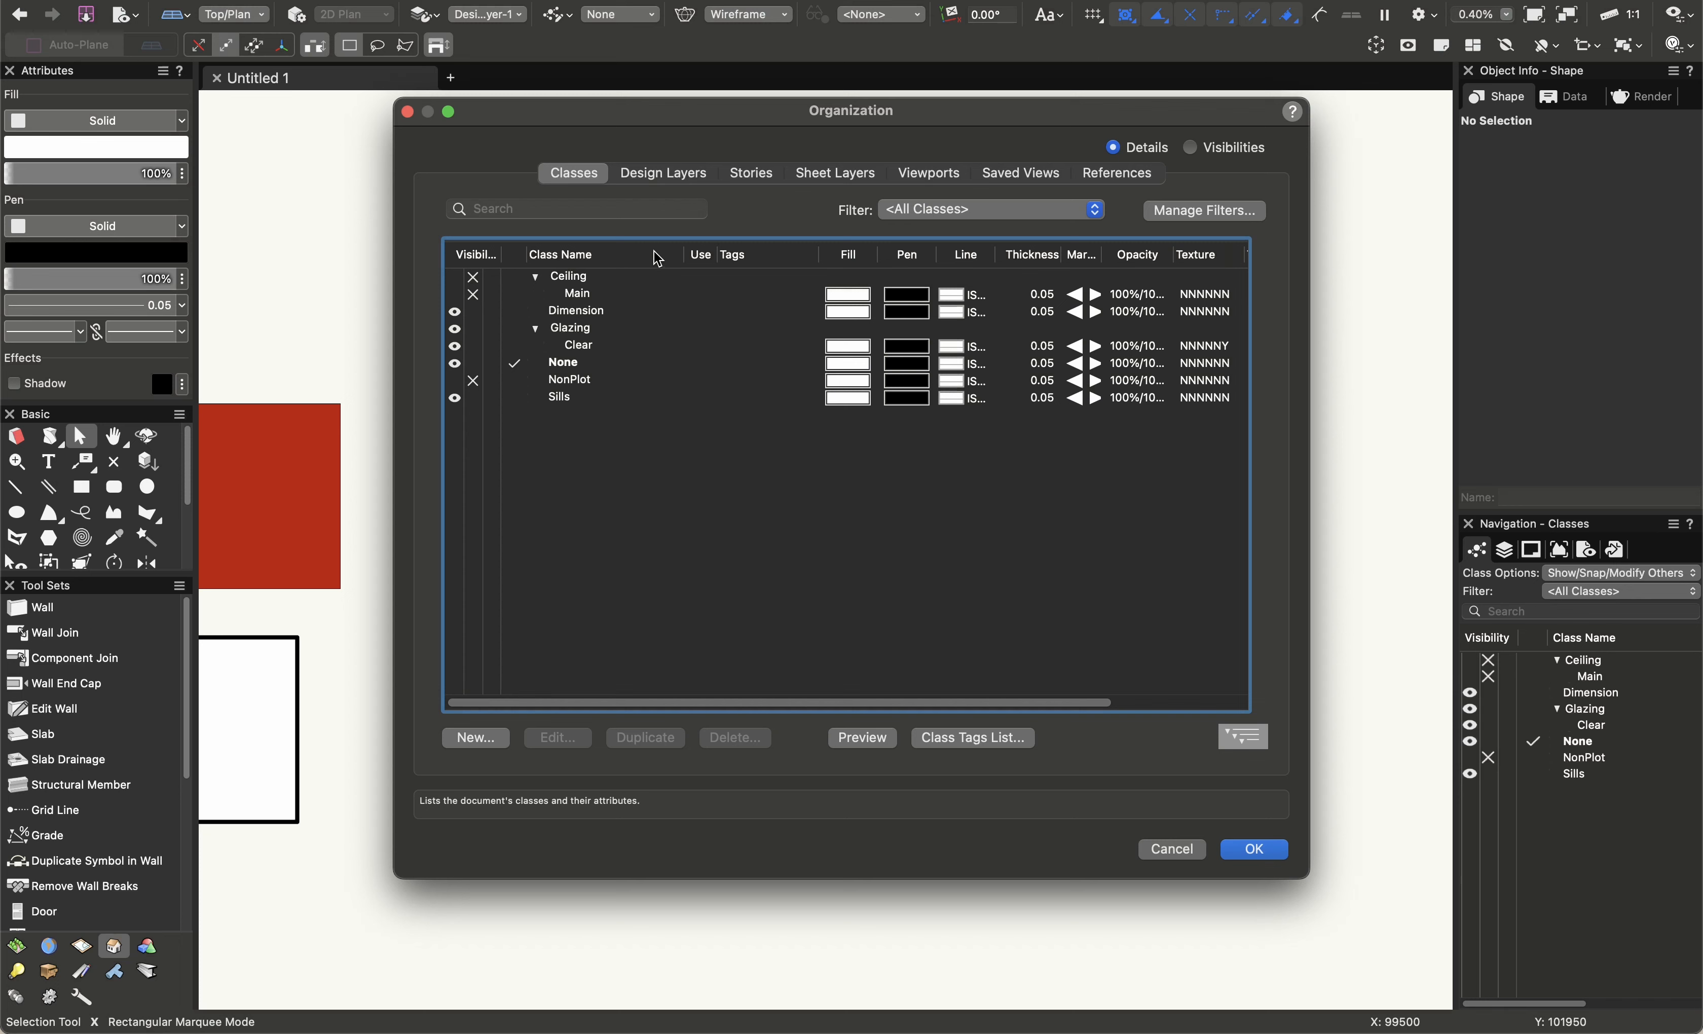
click(695, 183)
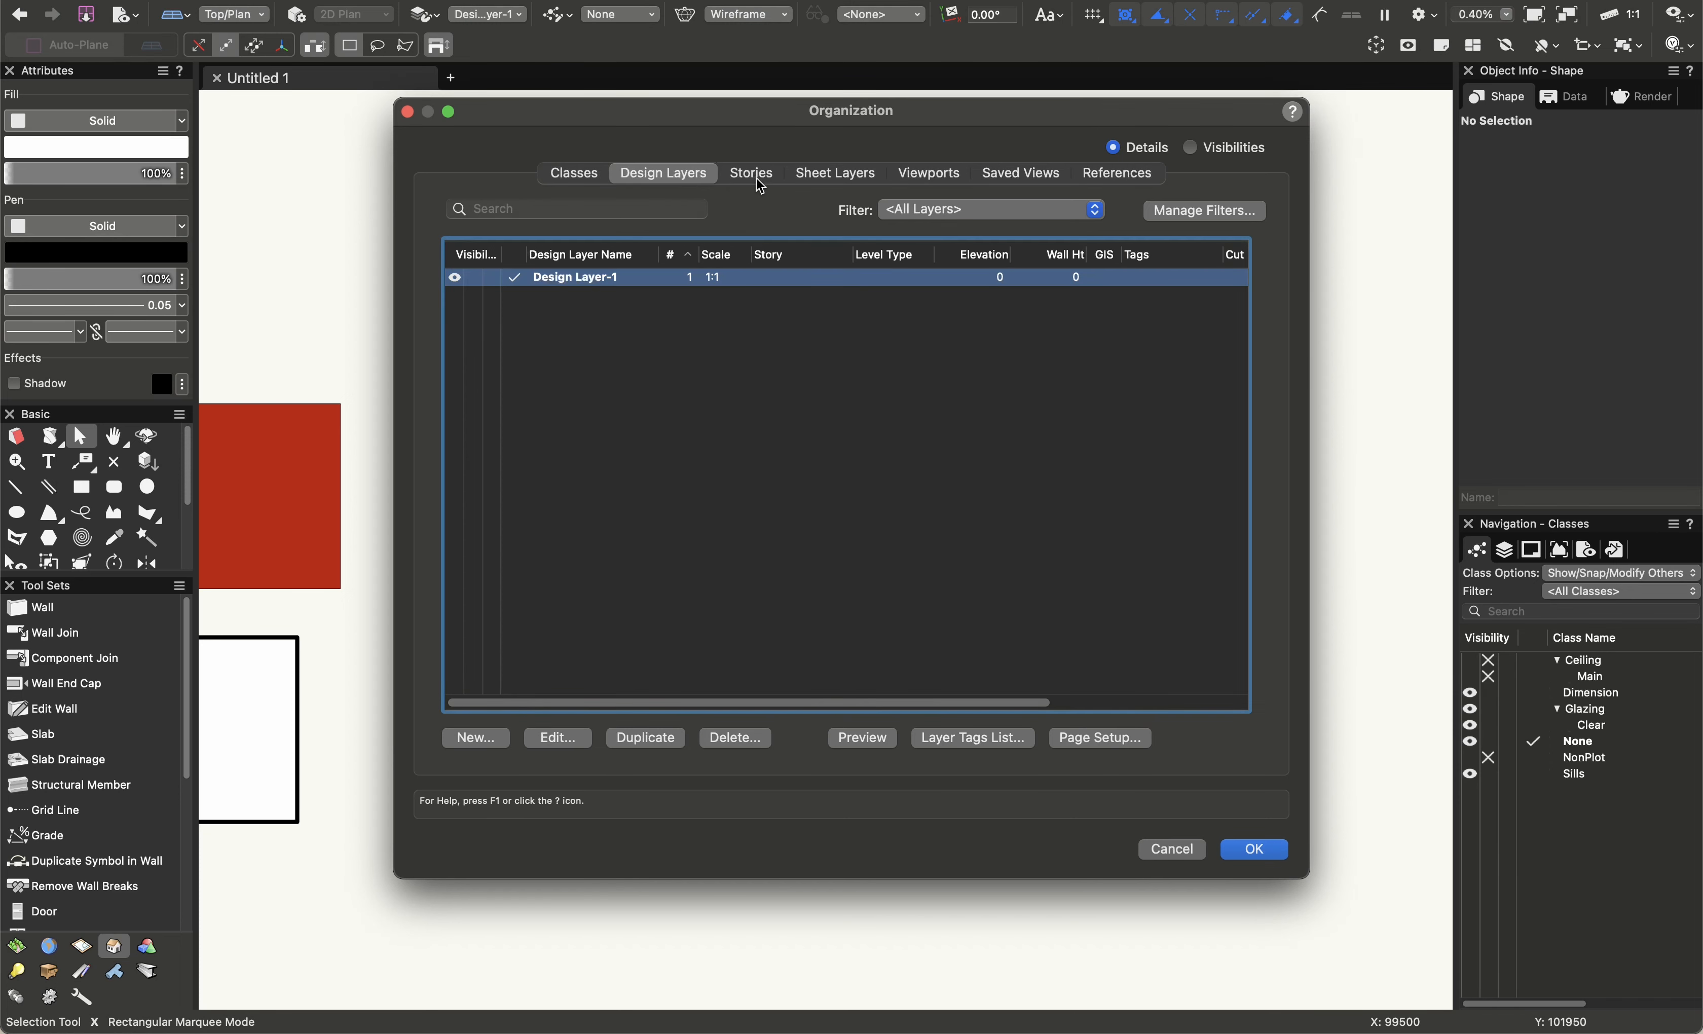
click(750, 174)
click(665, 175)
click(674, 485)
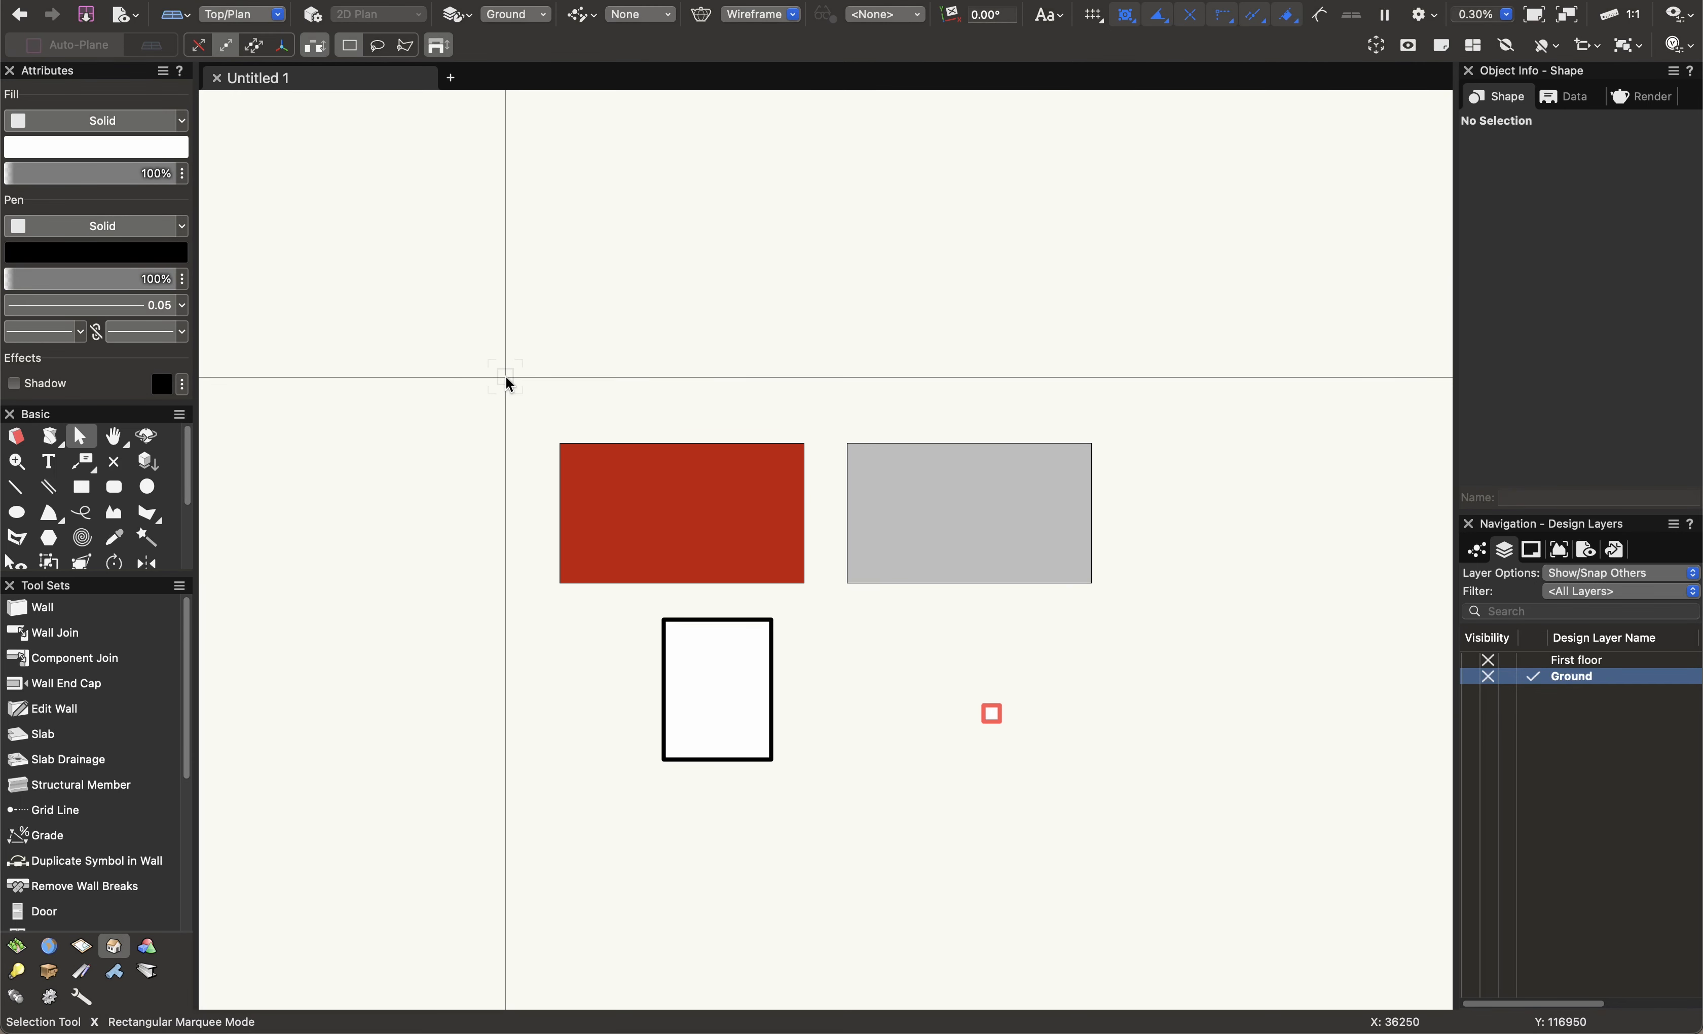
Delete all the remaining shapes on the Ground layer to leave the drawing empty.
scroll(847, 578, up, 3)
click(859, 476)
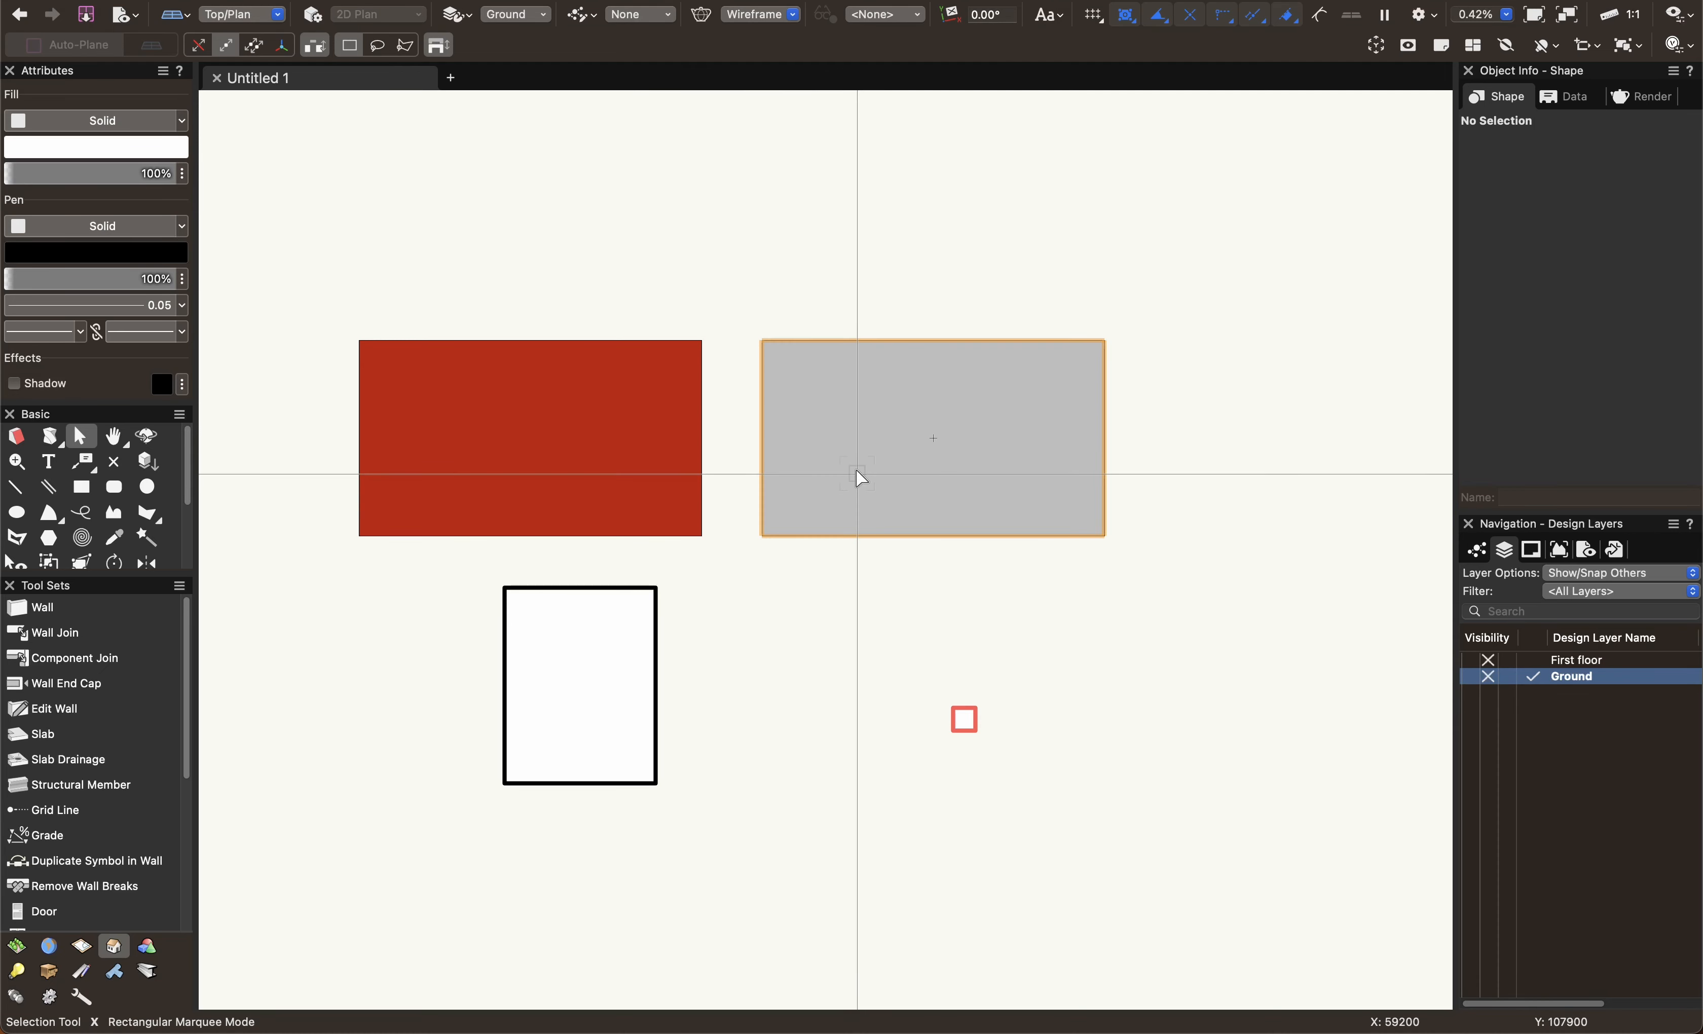
click(767, 658)
scroll(799, 586, down, 1)
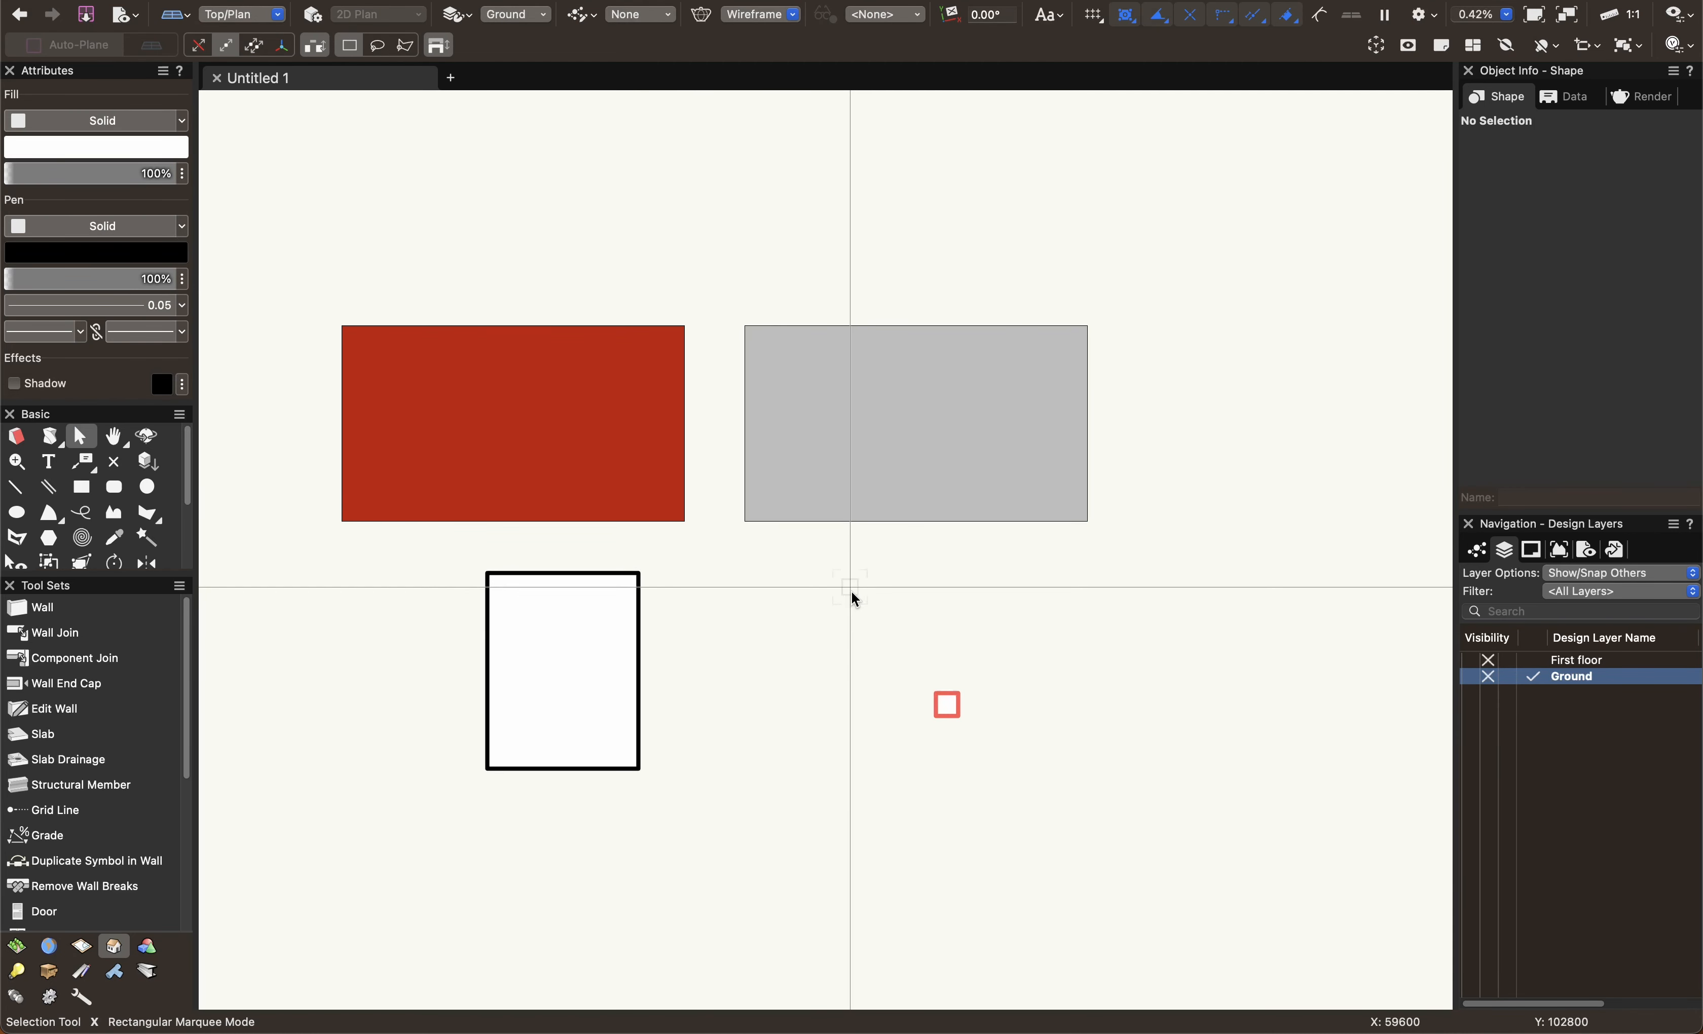
scroll(864, 589, down, 2)
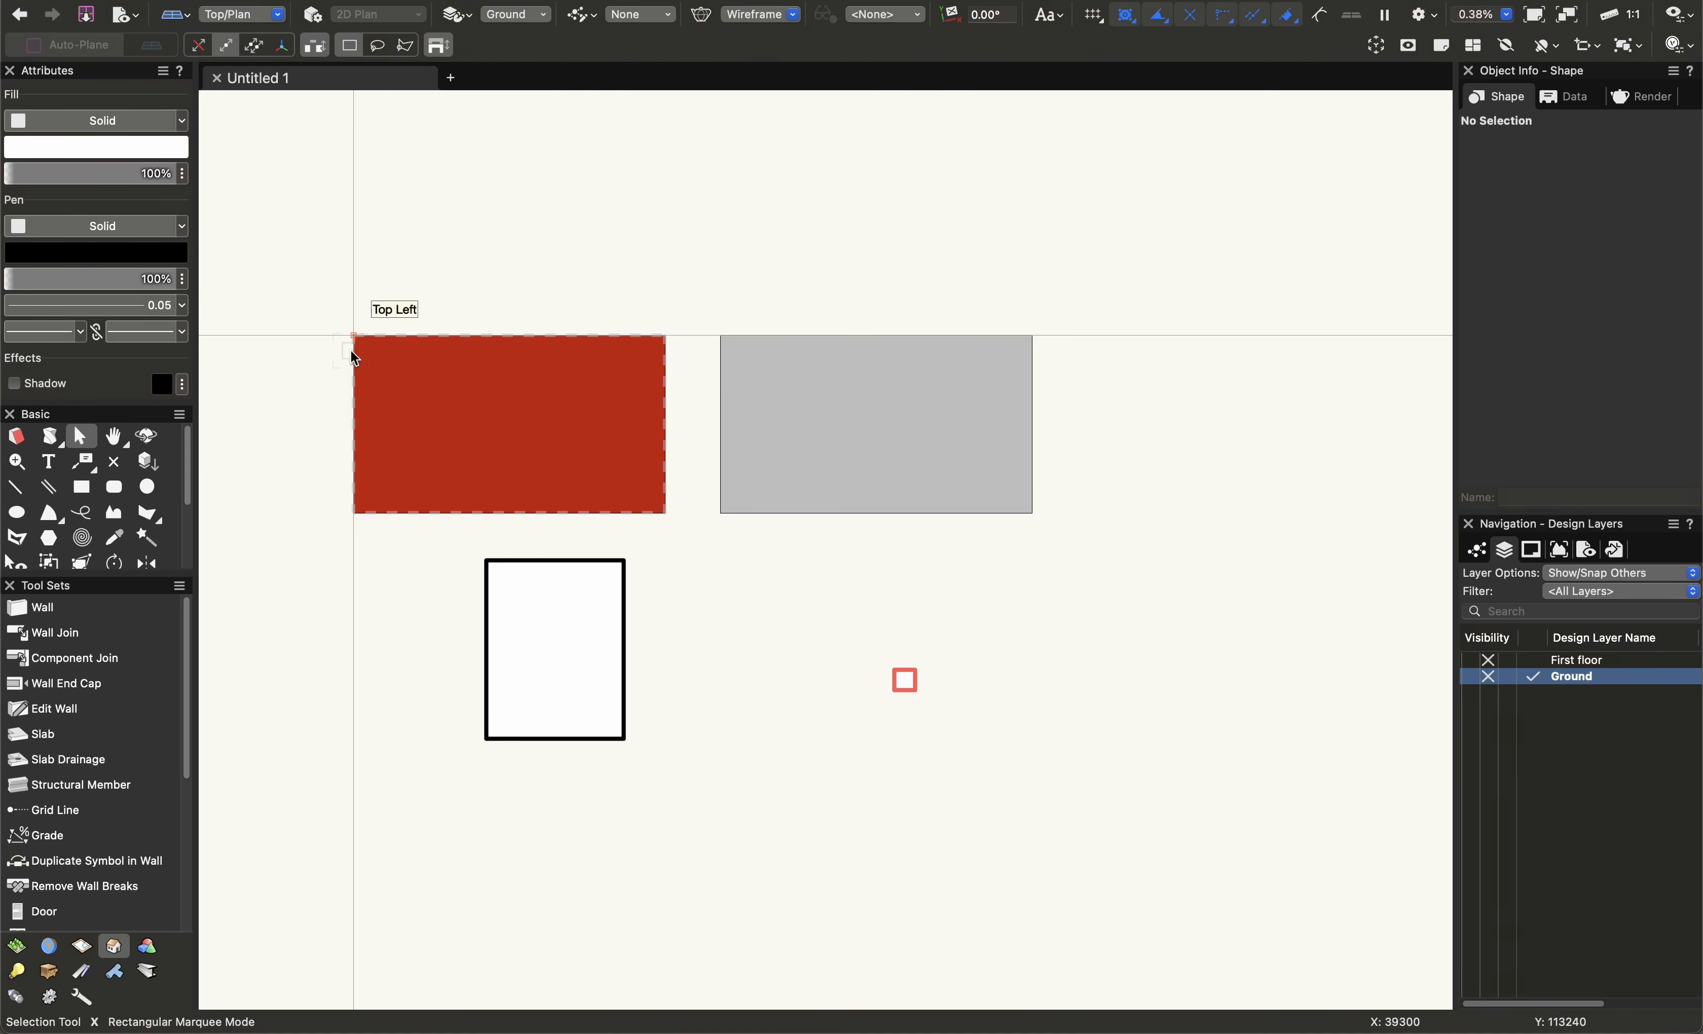
drag(1315, 252, 287, 861)
key(Delete)
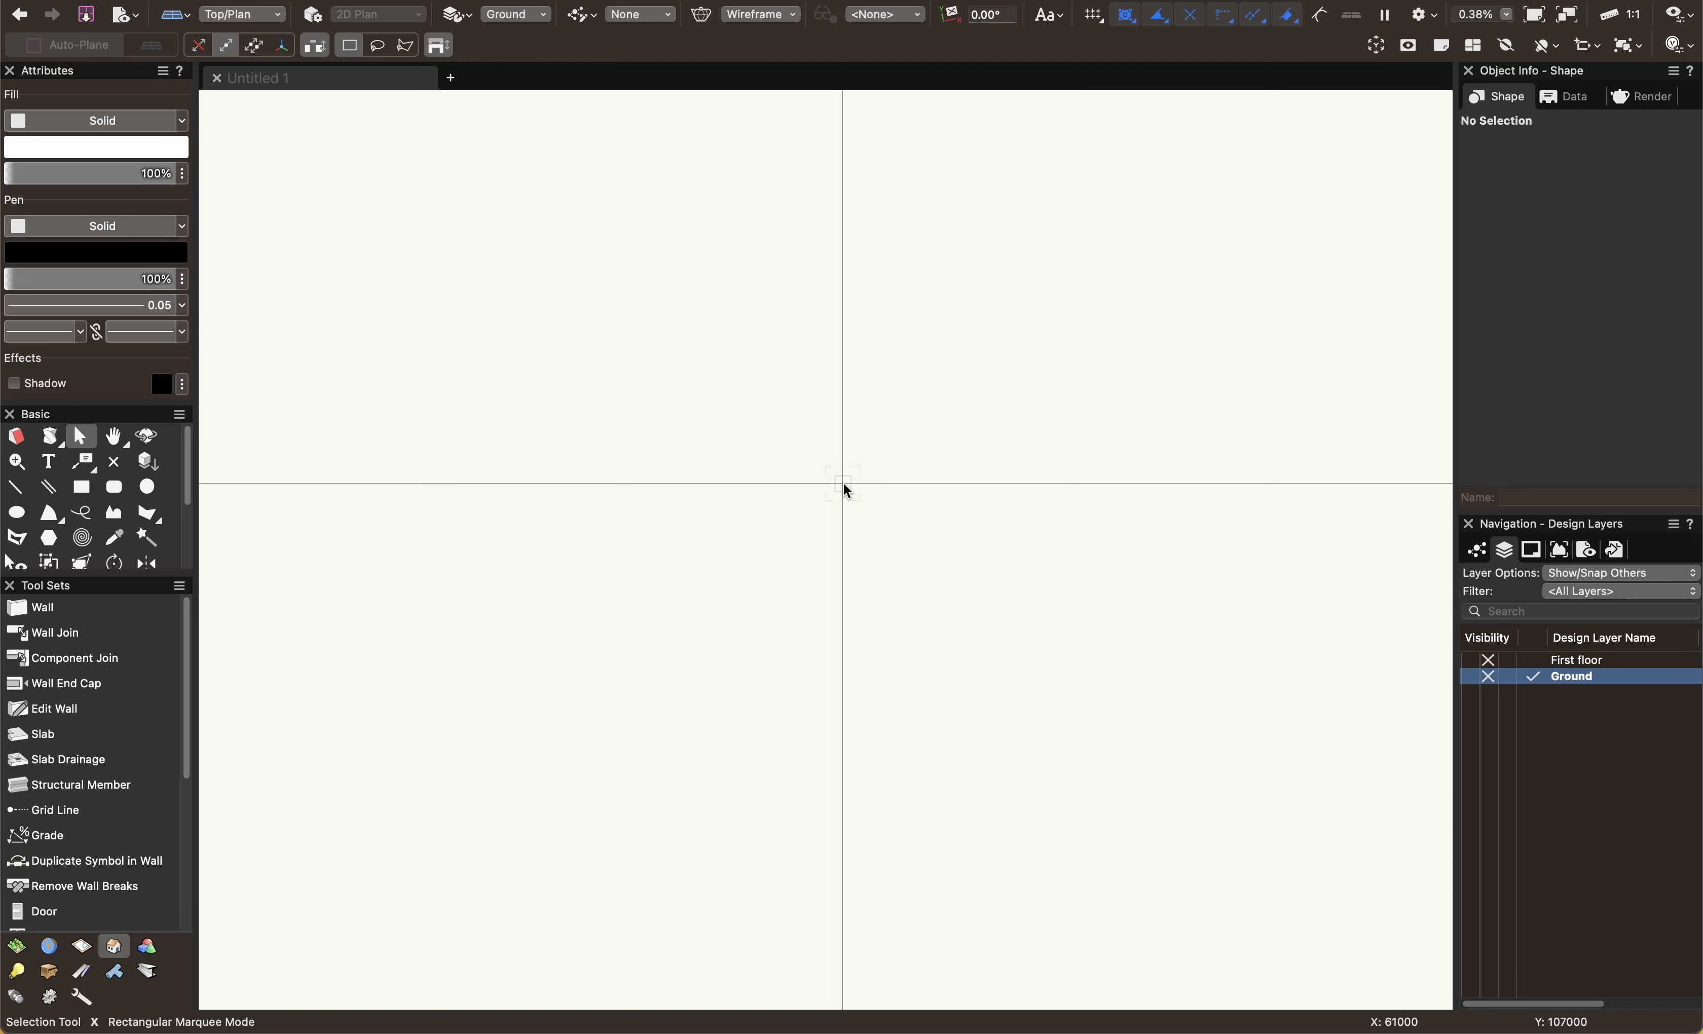